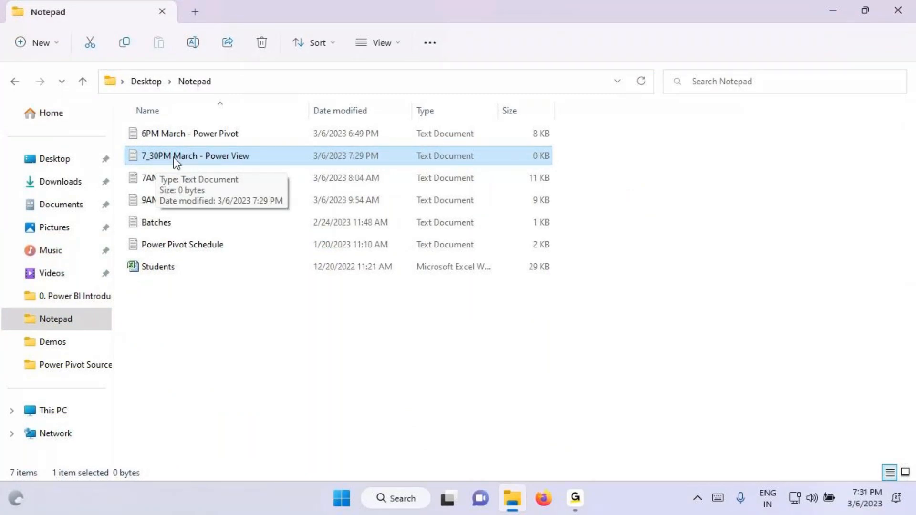
Step: Open the "7_30PM March - Power View" text file in a maximized window and enlarge its text to 110%
double_click(215, 158)
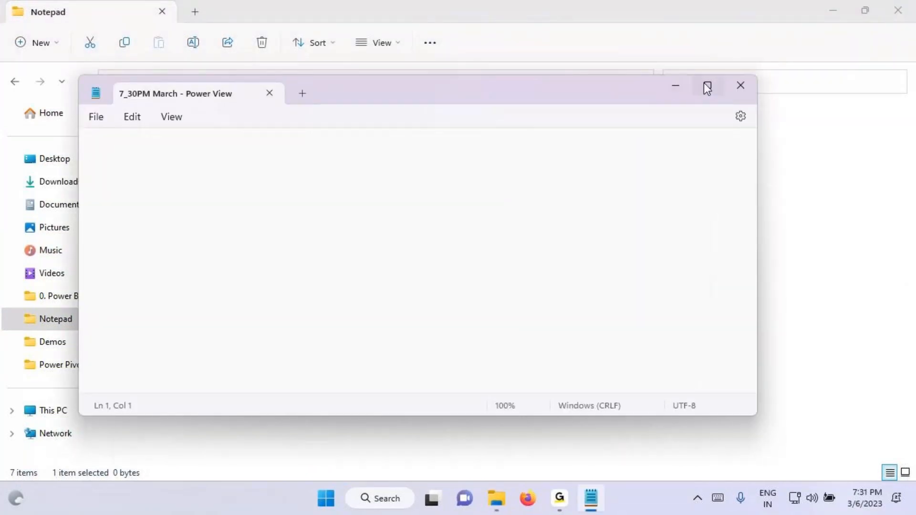
click(707, 87)
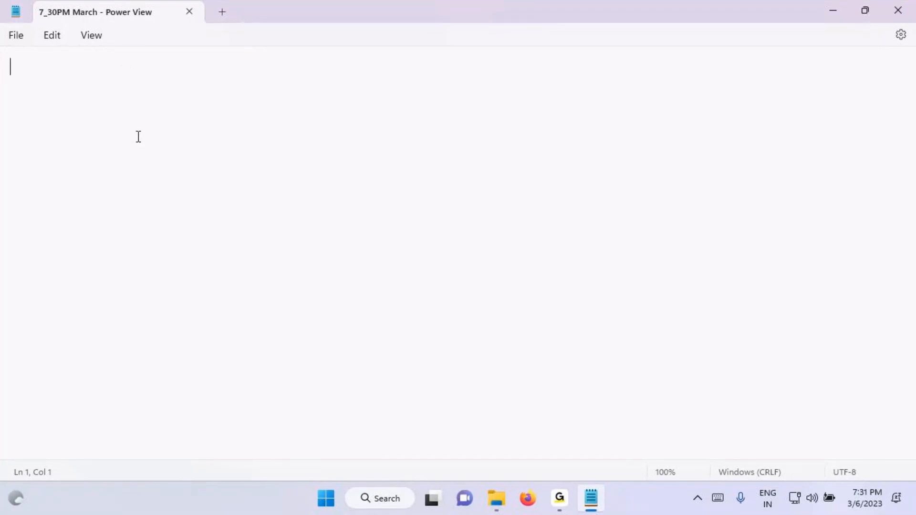
key(ctrl+plus)
Step: In File Explorer, open the "0. Power BI Introduction" folder and point out the Business Intelligence Architecture document
click(496, 498)
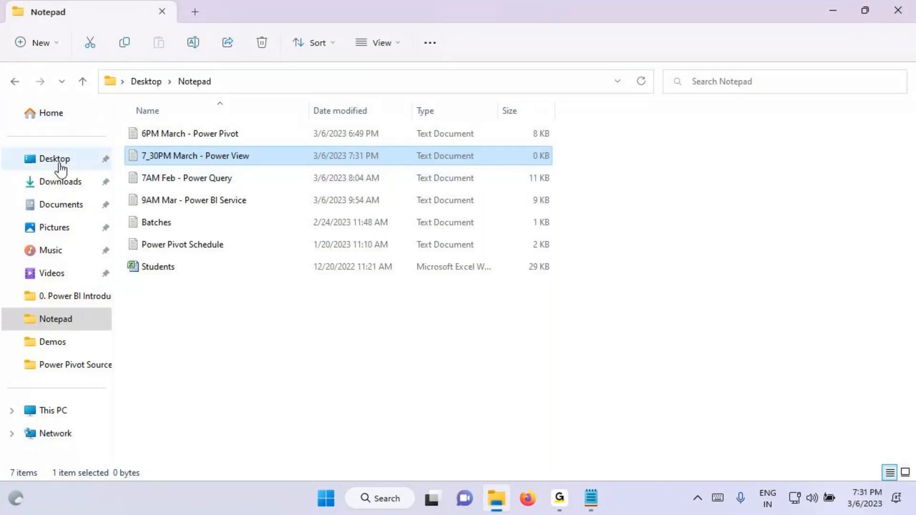
click(88, 306)
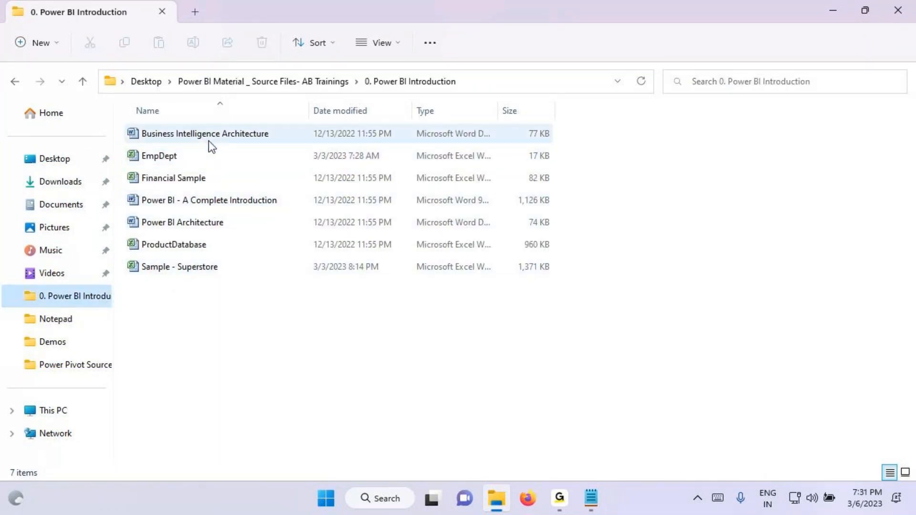
mouse_move(208, 141)
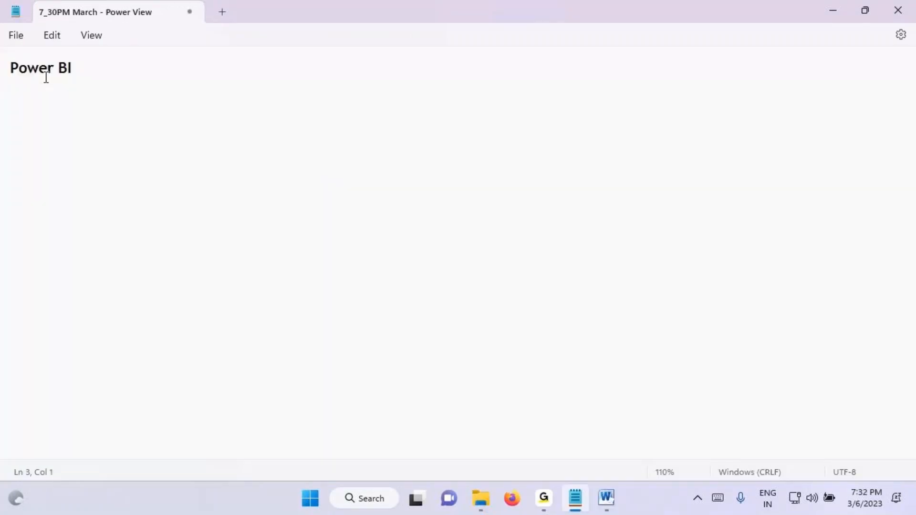
Step: In the Notepad file, write the heading "Power BI" and the entry "Power Query - ETL" below it
text(Power Query  0)
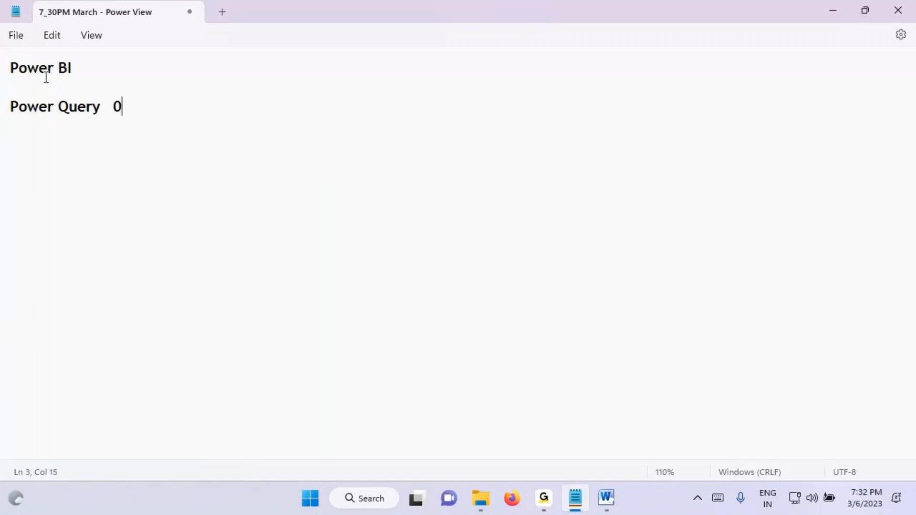
key(BackSpace)
text(- ETL)
Step: Add the line "Power Pivot - Dataset (OLAP)" under the Power Query entry
key(Return)
text(Power Pivot   - )
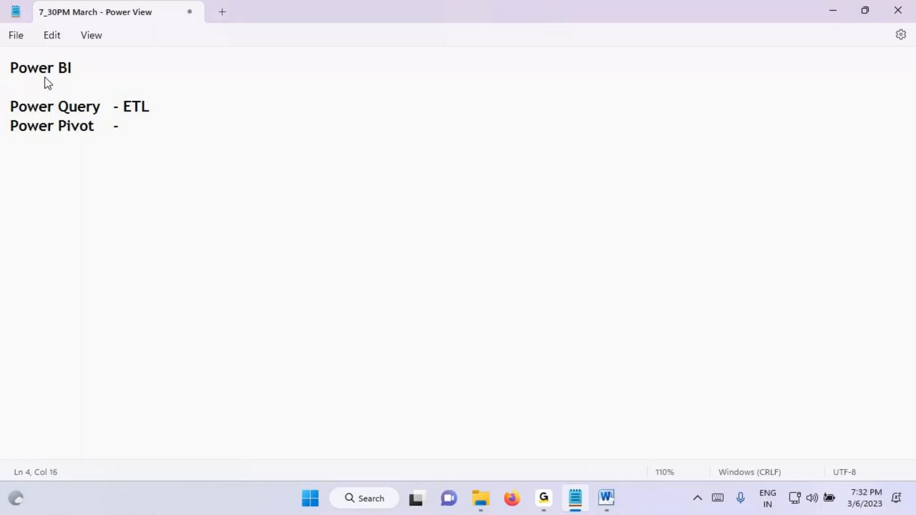
text(Dataset )
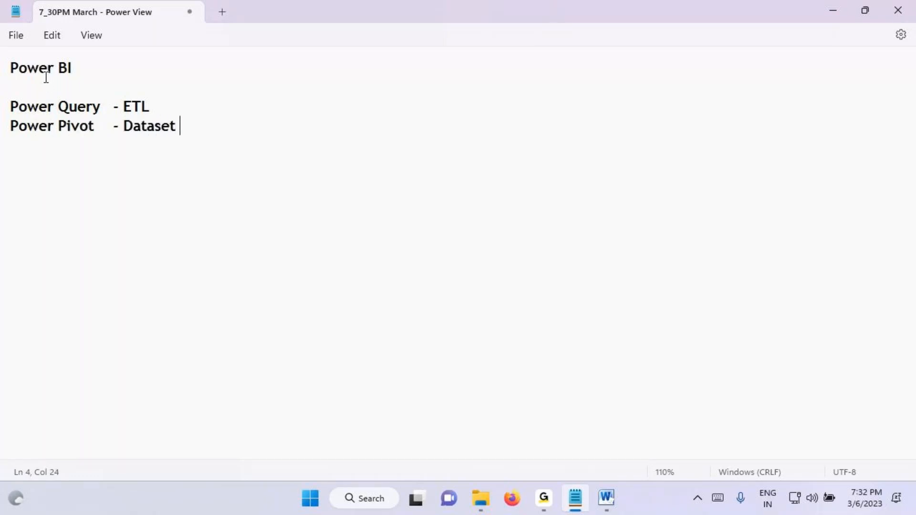
text((OLPA)
key(BackSpace)
key(BackSpace)
text(AP))
Step: Add the line "Power View - Create Reports" under the Power Pivot entry
key(Return)
text(Power)
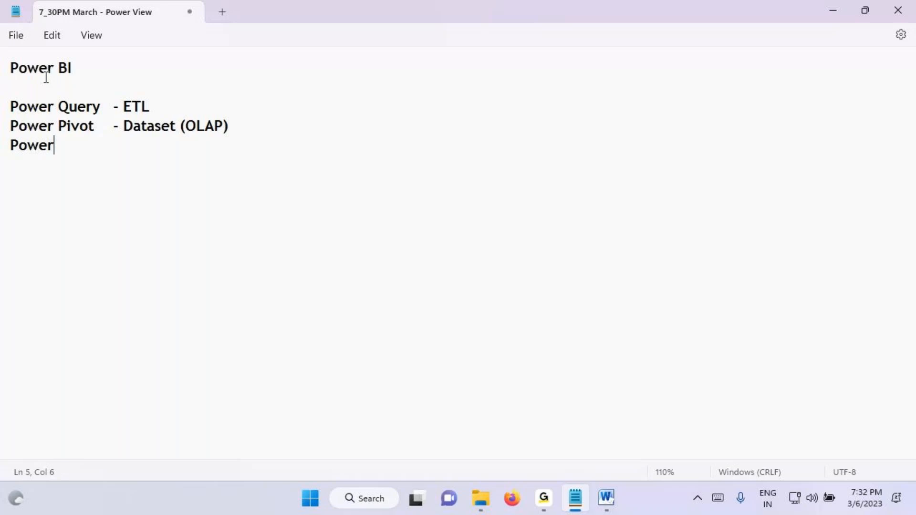
text( View)
key(Tab)
text(- Create Reports)
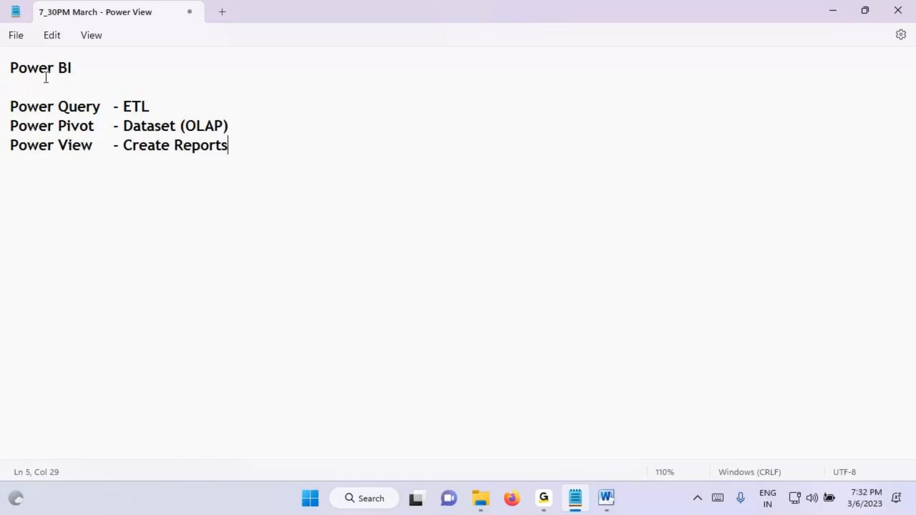
Step: Add the line "Power BI Service - Admin Activities" under the Power View entry
key(Return)
text(Power BI Ser)
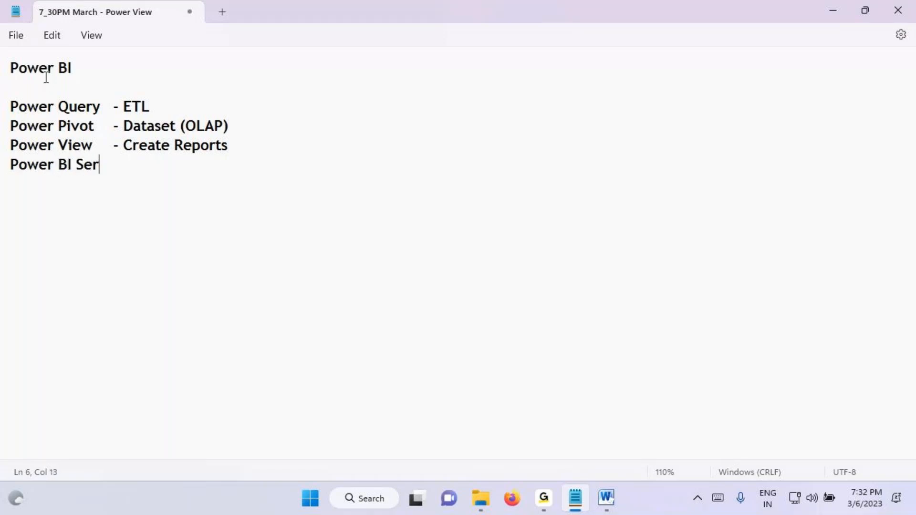
text(vice  - Admin Act)
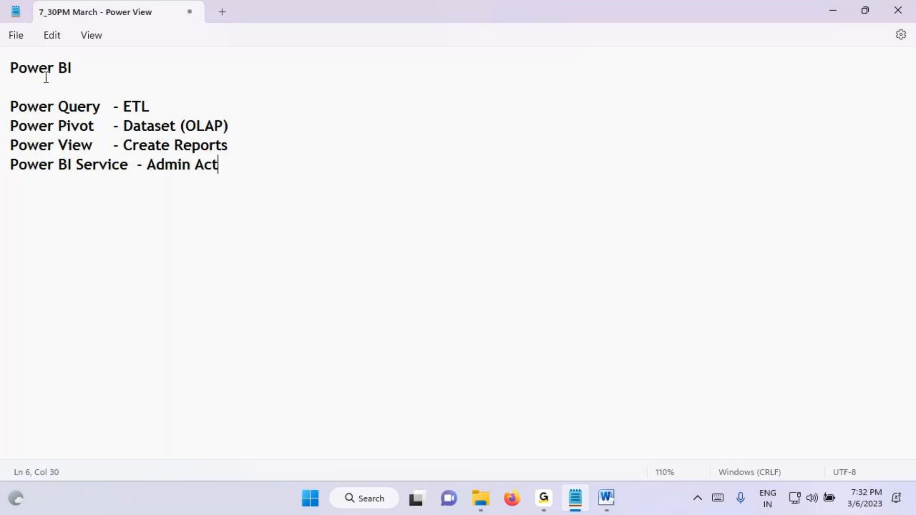
text(ivities)
Step: Select the four component lines, underline ETL, Dataset (OLAP), Create Reports and Admin Activities with the screen pen, and clear the markings
drag(28, 107, 292, 170)
key(ctrl+2)
drag(127, 115, 242, 130)
drag(145, 153, 232, 154)
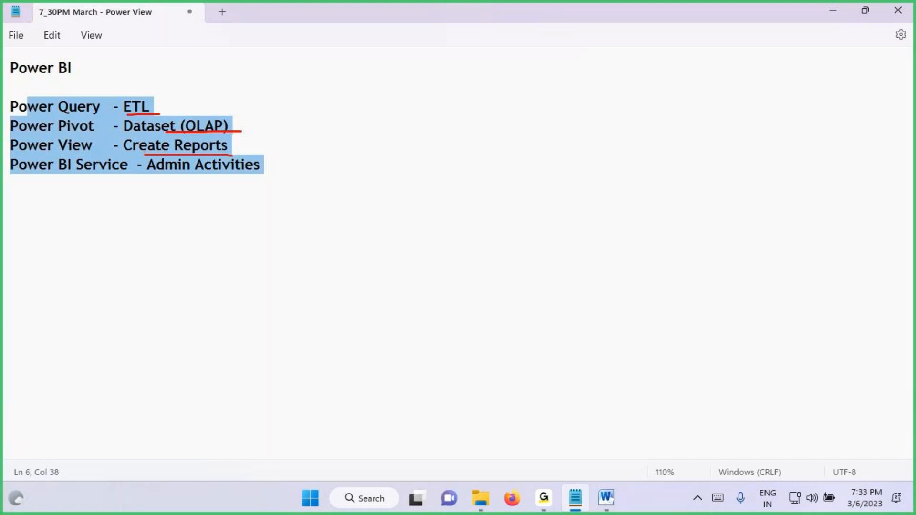
drag(162, 179, 281, 177)
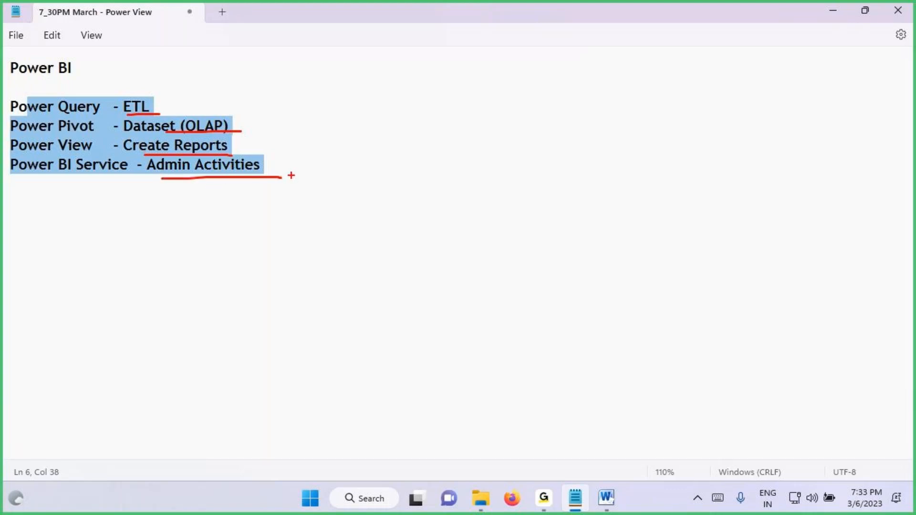
key(Escape)
Step: Below the Power BI Service line, leave one blank line, add a dashed separator and write the heading "Power View"
click(164, 193)
click(88, 201)
click(285, 177)
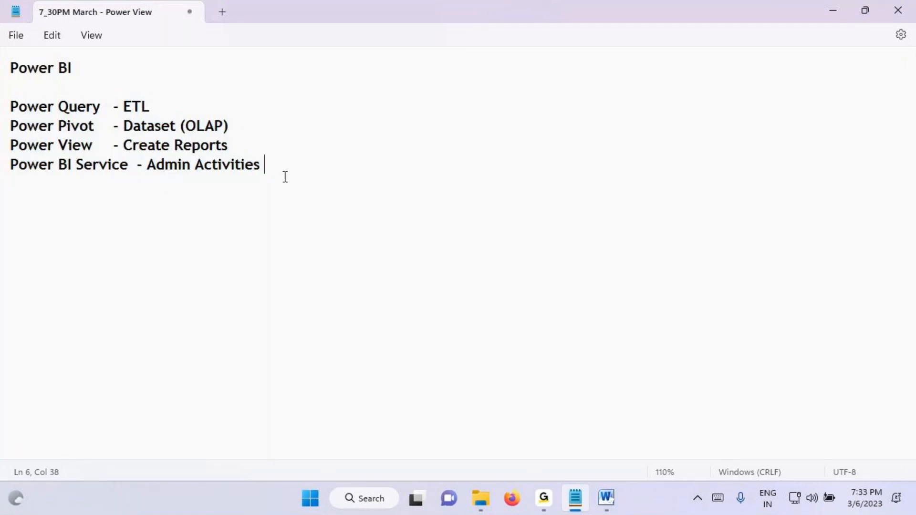
key(Return)
key(Return)
key(Return)
key(Return)
key(Return)
key(Return)
key(Return)
key(Return)
key(Return)
key(Return)
key(Return)
key(Return)
key(Return)
key(Return)
key(Return)
key(Return)
key(Return)
key(Return)
key(Return)
key(BackSpace)
key(BackSpace)
key(BackSpace)
key(BackSpace)
key(BackSpace)
key(BackSpace)
key(BackSpace)
key(BackSpace)
key(BackSpace)
key(BackSpace)
key(BackSpace)
key(BackSpace)
key(BackSpace)
key(BackSpace)
key(BackSpace)
key(BackSpace)
key(BackSpace)
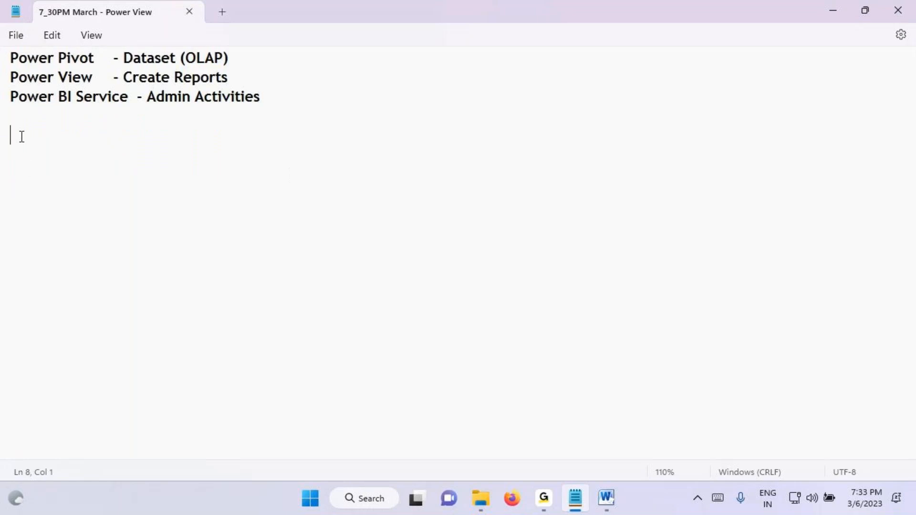
text(----------------------)
key(Return)
text(Power View)
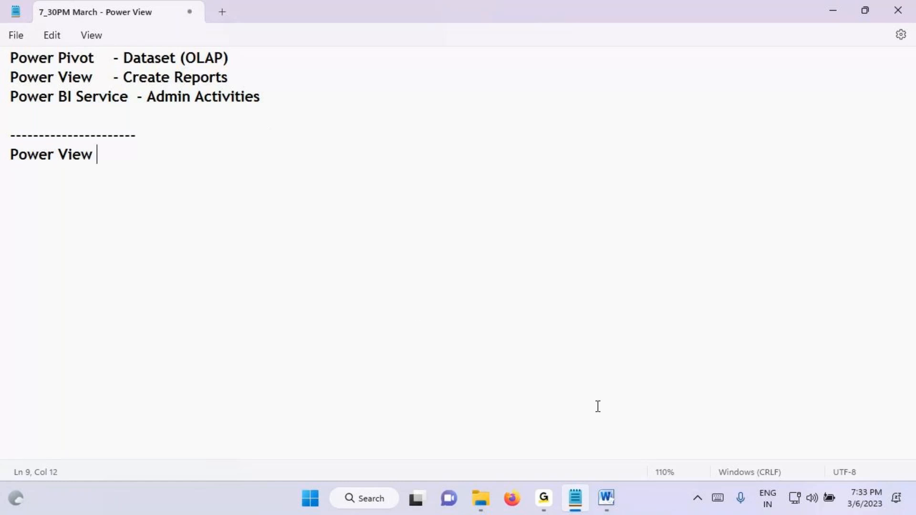
Step: In the Word architecture diagram, circle Power View, draw an arrow to Reports / Visuals, circle that box, and clear the markings
click(606, 498)
click(526, 284)
key(ctrl+2)
mouse_move(544, 263)
mouse_down()
mouse_move(551, 307)
mouse_move(527, 260)
mouse_up()
mouse_move(528, 207)
mouse_down()
mouse_move(528, 261)
mouse_move(528, 205)
mouse_up()
drag(482, 181, 550, 181)
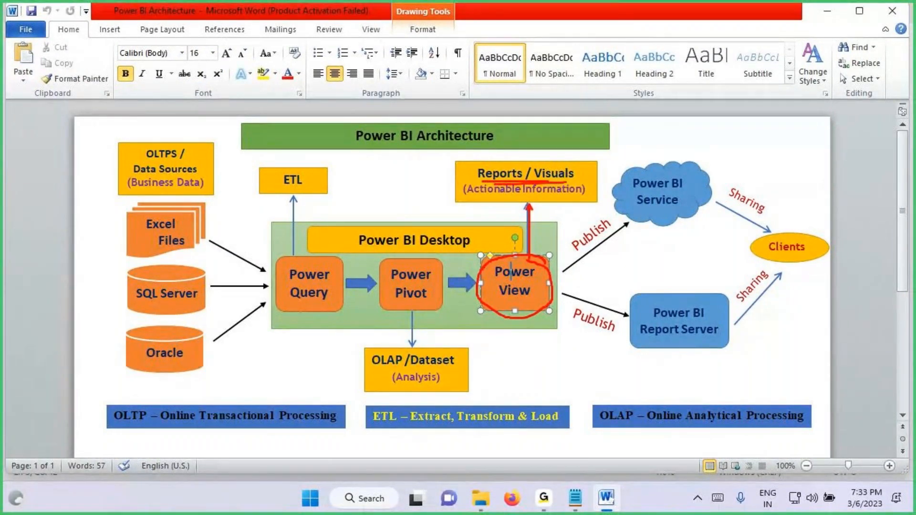
drag(586, 166, 597, 179)
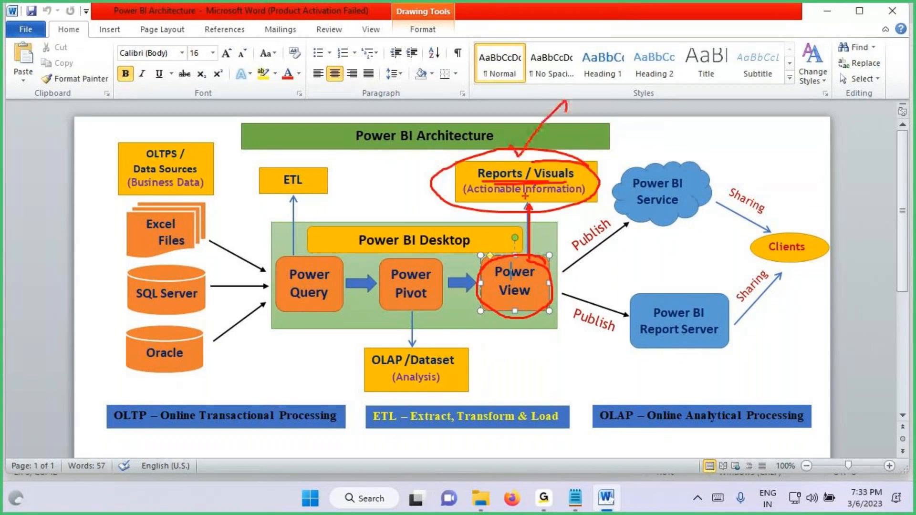
key(Escape)
Step: Back in the Notepad notes, highlight Dataset (OLAP), Create Reports and the Power View heading, and briefly mark that heading with the screen pen
click(563, 487)
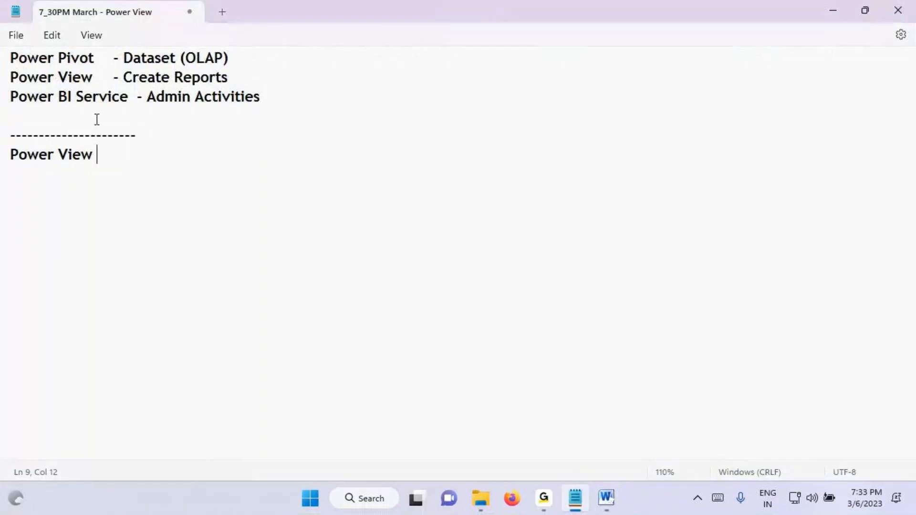
scroll(120, 138, up, 2)
drag(132, 106, 228, 125)
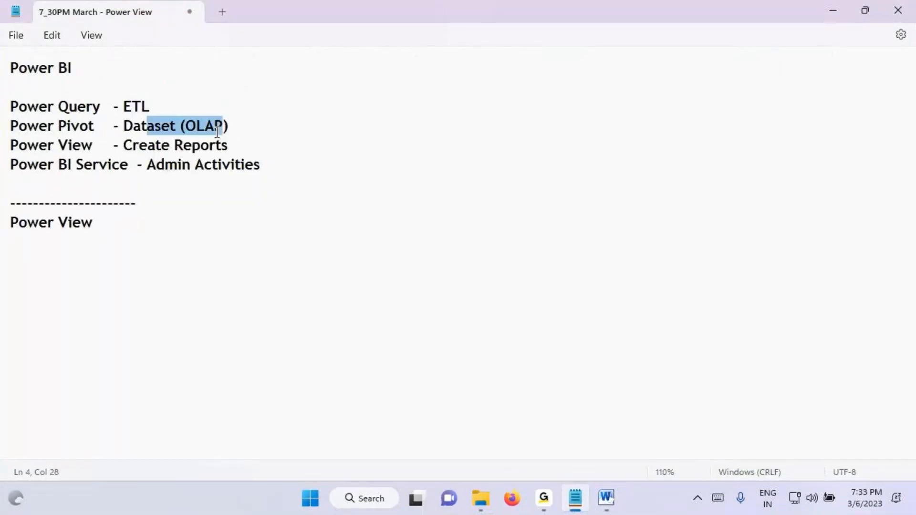
drag(132, 145, 234, 150)
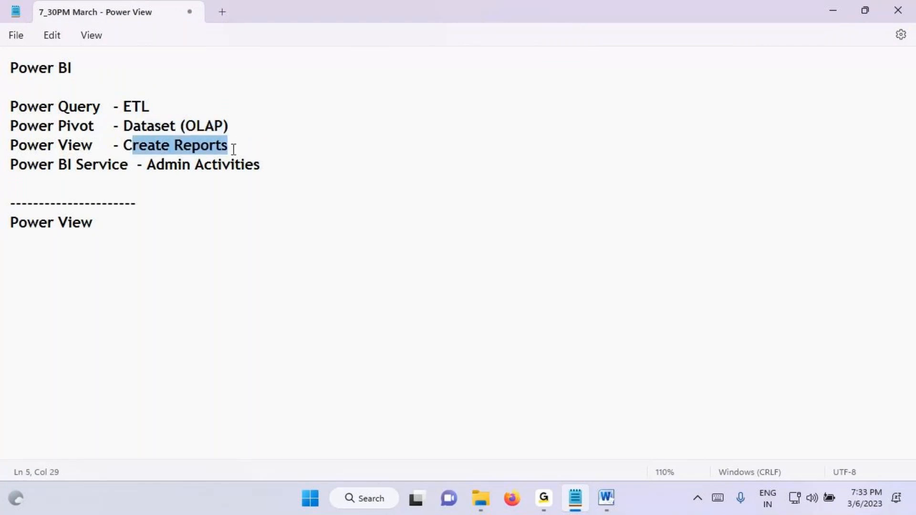
drag(28, 223, 110, 226)
click(60, 224)
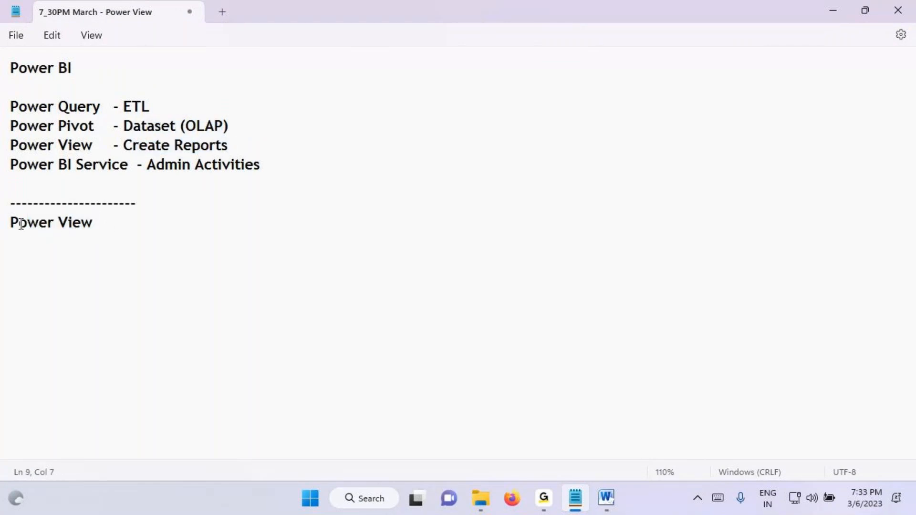
drag(18, 223, 97, 224)
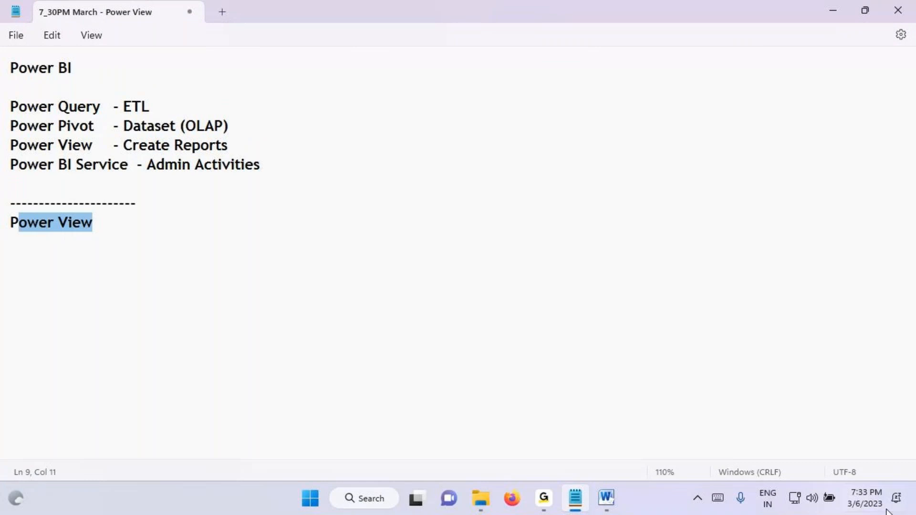
key(ctrl+2)
mouse_move(106, 215)
mouse_down()
mouse_move(6, 234)
mouse_move(123, 240)
mouse_move(113, 228)
mouse_up()
key(Escape)
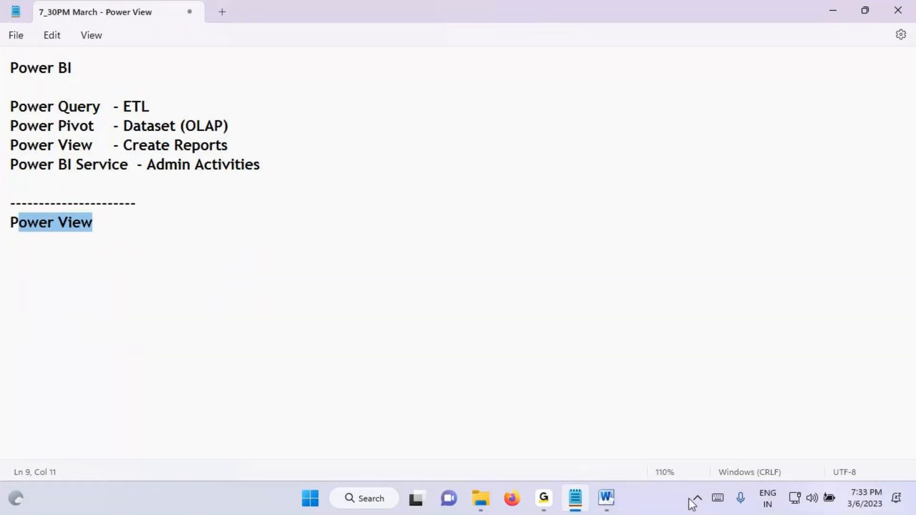
Step: In the Word diagram, circle the Power View box, underline Power BI Desktop, and clear the markings
click(606, 501)
key(ctrl+2)
drag(539, 254, 379, 251)
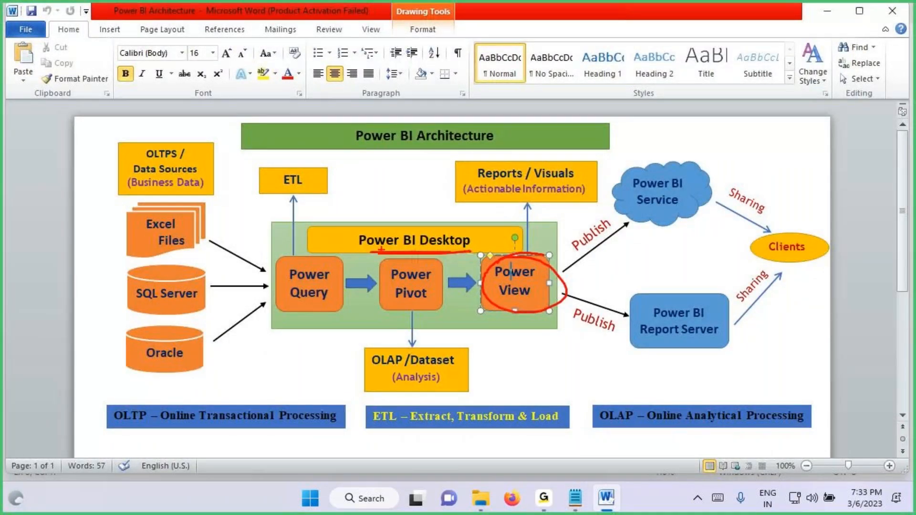
key(Escape)
Step: Minimize Word, point out the Power BI Desktop shortcut, launch Power BI Desktop from it and dismiss the start screen
click(606, 497)
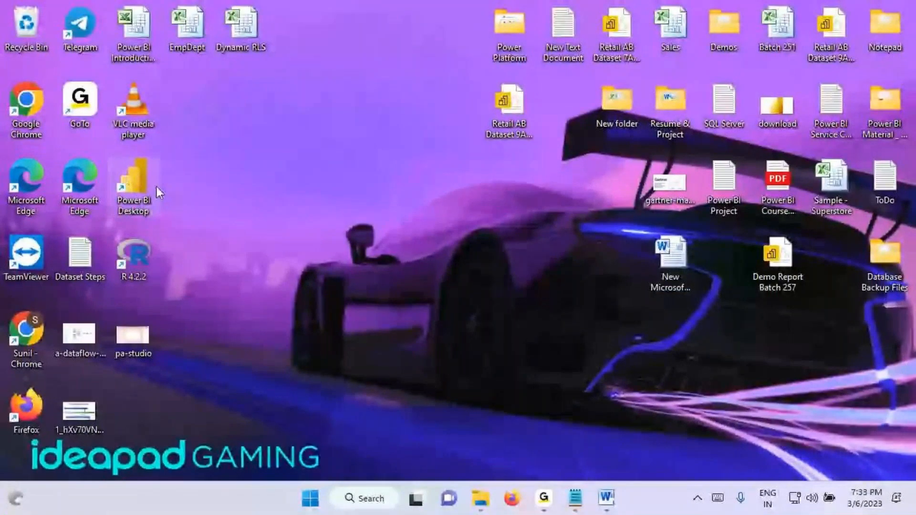
key(ctrl+2)
mouse_move(160, 166)
mouse_down()
mouse_move(112, 174)
mouse_move(123, 220)
mouse_move(143, 156)
mouse_move(190, 153)
mouse_up()
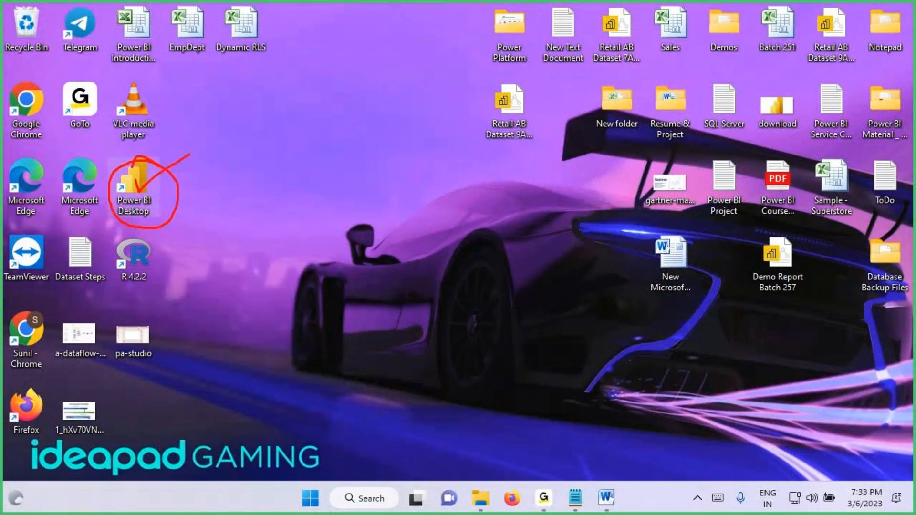
key(Escape)
double_click(137, 181)
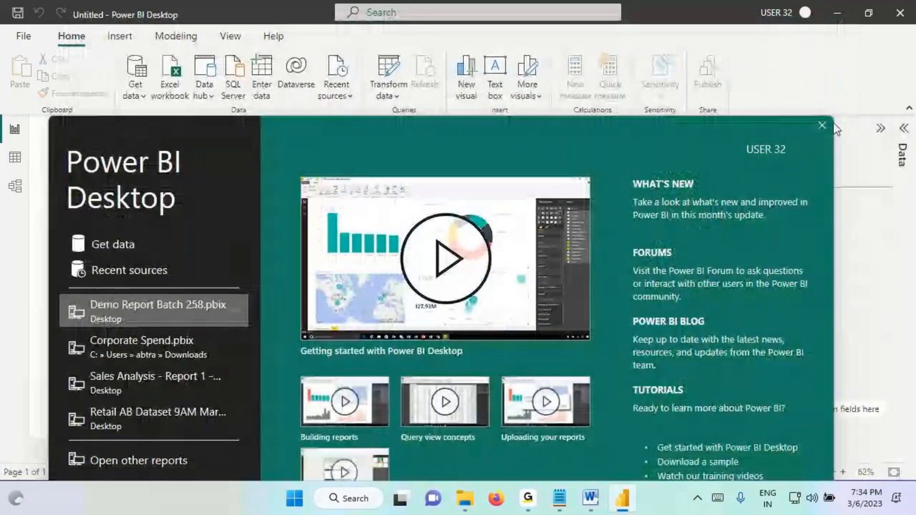
click(821, 124)
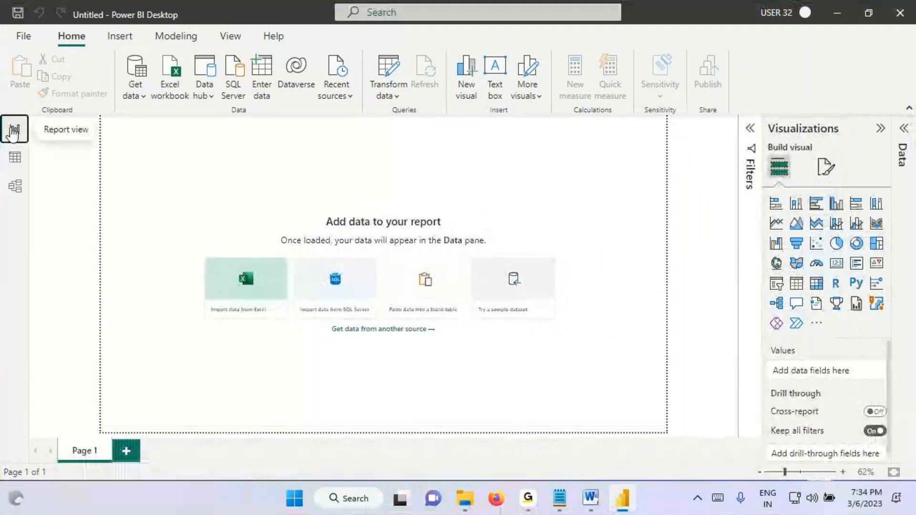
Step: Box the Report view label, annotate it as Power View, frame the report canvas as the place for building reports, and clear the markings
key(ctrl+2)
drag(30, 121, 104, 142)
drag(161, 140, 105, 140)
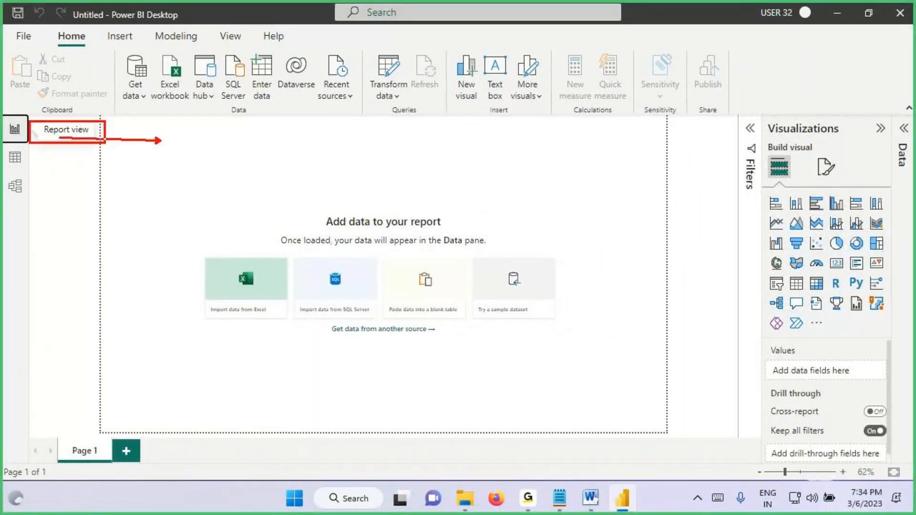
mouse_move(185, 128)
mouse_down()
mouse_move(172, 169)
mouse_move(200, 138)
mouse_move(252, 128)
mouse_up()
mouse_move(190, 158)
mouse_down()
mouse_move(228, 172)
mouse_move(264, 148)
mouse_up()
mouse_move(109, 116)
mouse_down()
mouse_move(108, 134)
mouse_move(667, 490)
mouse_move(667, 441)
mouse_up()
mouse_move(409, 149)
mouse_down()
mouse_move(411, 193)
mouse_move(461, 175)
mouse_move(466, 157)
mouse_move(472, 183)
mouse_up()
mouse_move(513, 143)
mouse_down()
mouse_move(526, 194)
mouse_move(562, 195)
mouse_move(570, 135)
mouse_up()
drag(558, 168, 585, 120)
drag(496, 207, 608, 135)
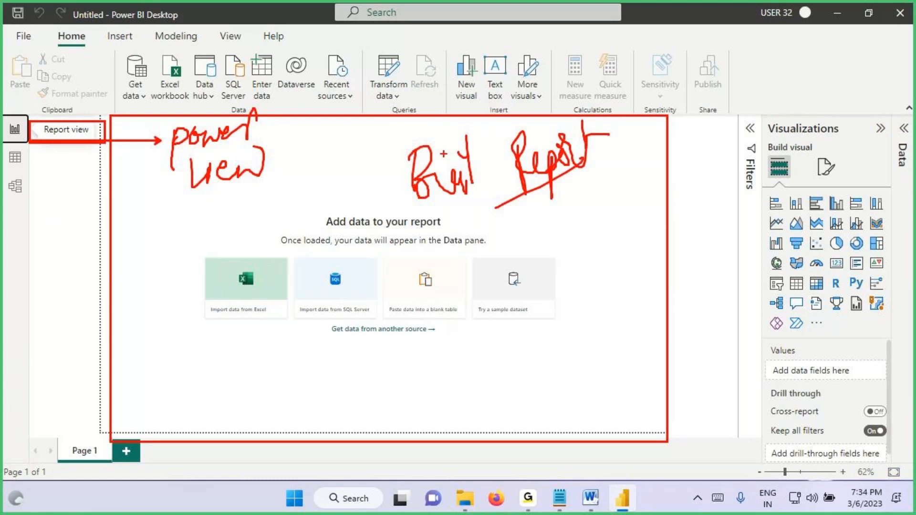
drag(319, 234, 472, 231)
key(Escape)
Step: Box the Power BI Desktop name with the screen pen, draw an arrow from it and write "Report" underlined
key(ctrl+2)
drag(110, 9, 190, 29)
drag(242, 60, 185, 24)
mouse_move(273, 36)
mouse_down()
mouse_move(260, 76)
mouse_move(265, 61)
mouse_move(358, 72)
mouse_up()
mouse_move(381, 38)
mouse_down()
mouse_move(375, 79)
mouse_move(410, 52)
mouse_up()
drag(261, 102, 429, 76)
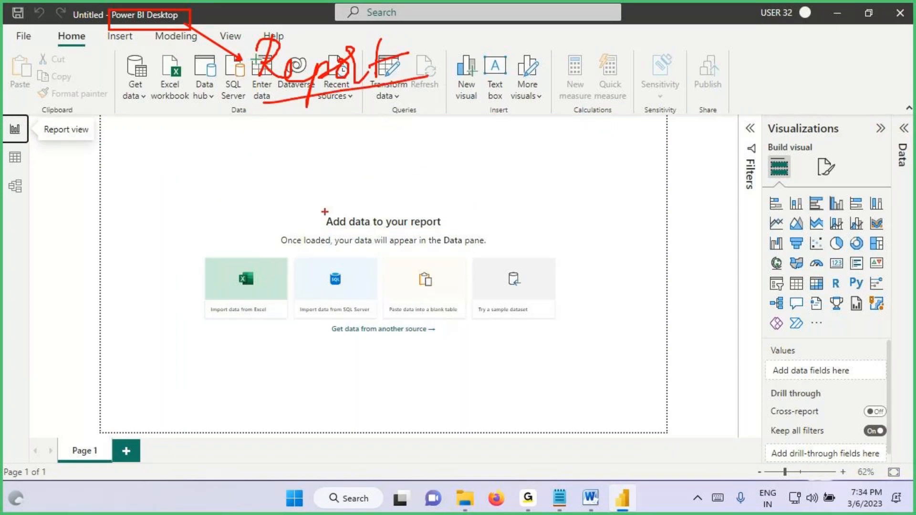
Step: Mark the Report view with a box and a handwritten note, and switch to the Model view
mouse_move(3, 121)
mouse_down()
mouse_move(26, 141)
mouse_move(77, 140)
mouse_up()
mouse_move(95, 130)
mouse_down()
mouse_move(150, 136)
mouse_move(140, 158)
mouse_up()
mouse_move(167, 132)
mouse_down()
mouse_move(176, 138)
mouse_move(184, 123)
mouse_up()
click(15, 188)
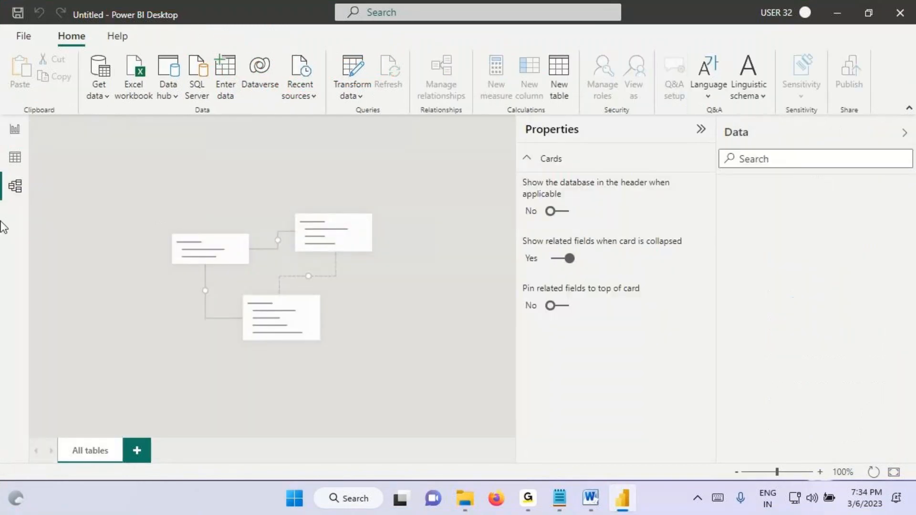
Step: Frame the model diagram on the Model view canvas with two screen-pen boxes and clear the markings
key(ctrl+2)
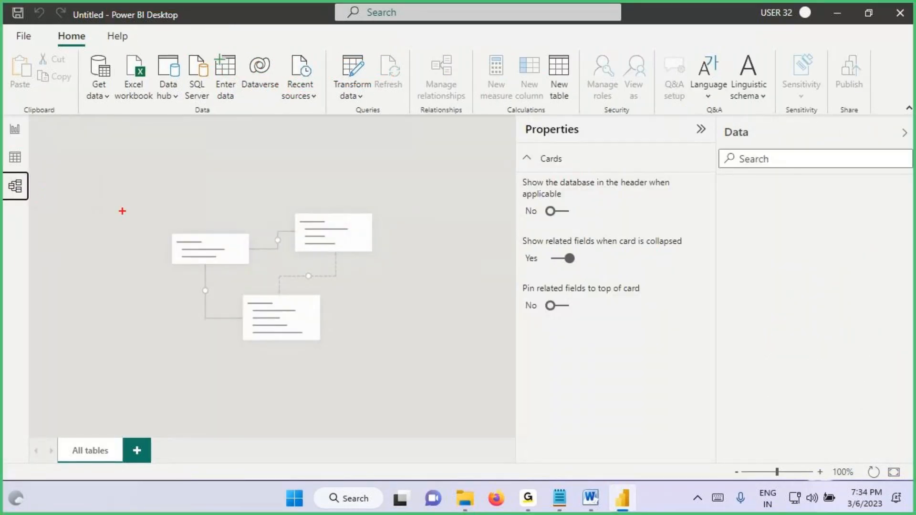
drag(160, 192, 376, 347)
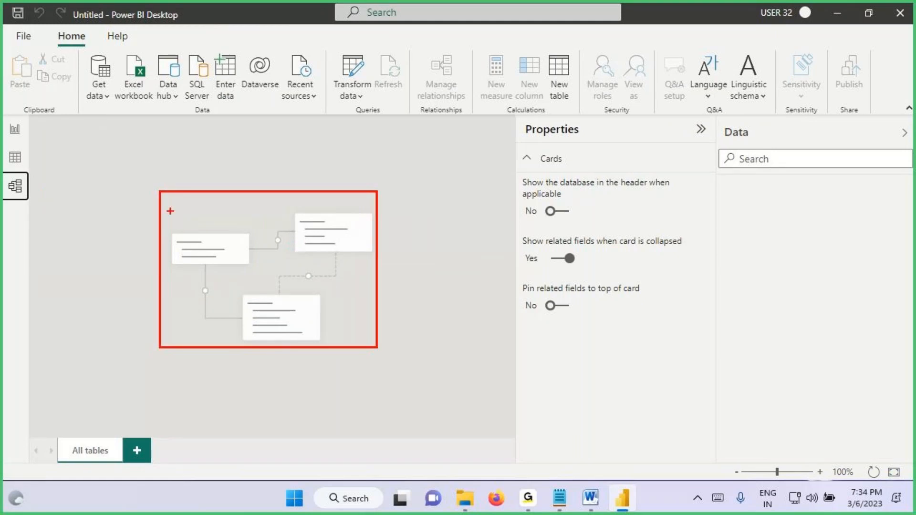
mouse_move(166, 198)
mouse_down()
mouse_move(308, 320)
mouse_move(371, 342)
mouse_up()
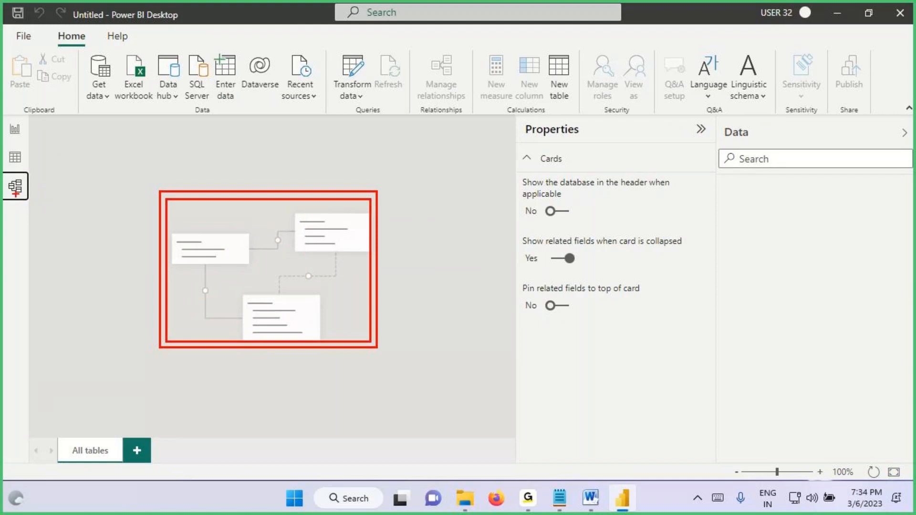
key(Escape)
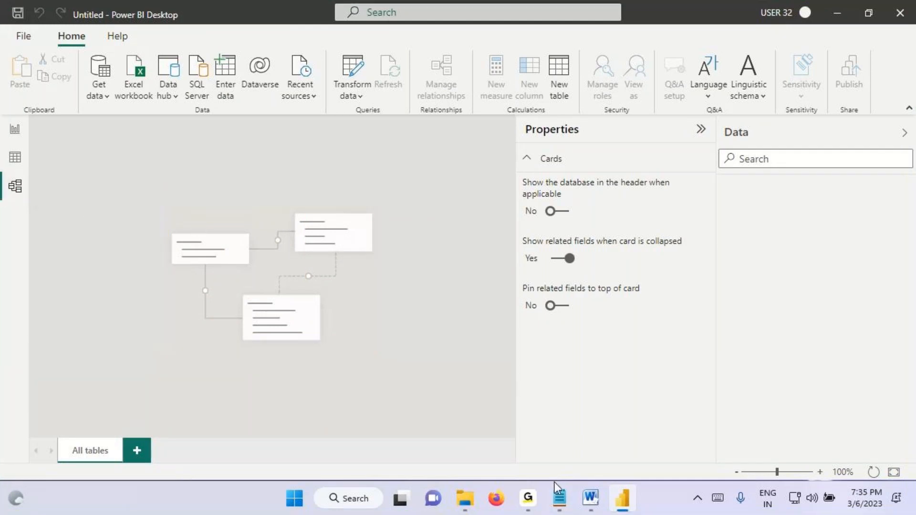
Step: In the Word architecture diagram, circle Power View and Power Pivot, sketch linked tables, mark the path to Reports / Visuals, and clear the markings
click(595, 509)
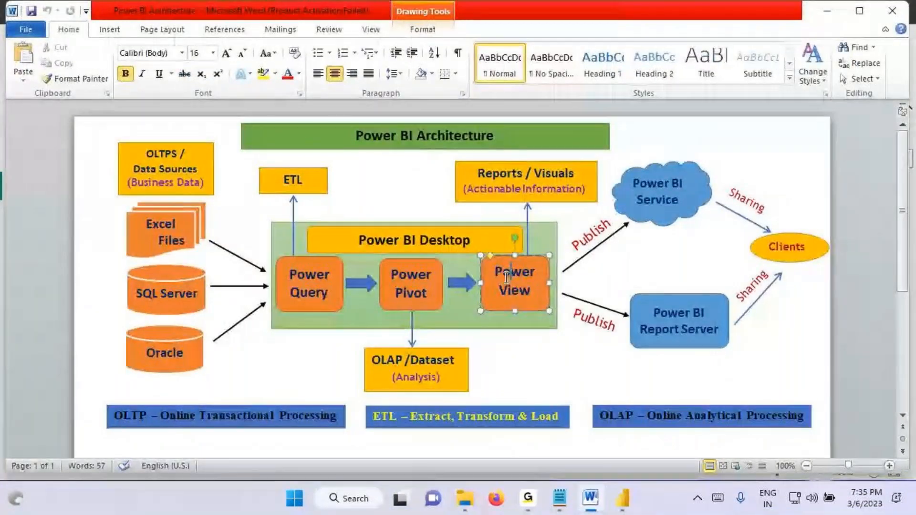
key(ctrl+2)
mouse_move(540, 274)
mouse_down()
mouse_move(501, 305)
mouse_move(558, 289)
mouse_move(531, 207)
mouse_up()
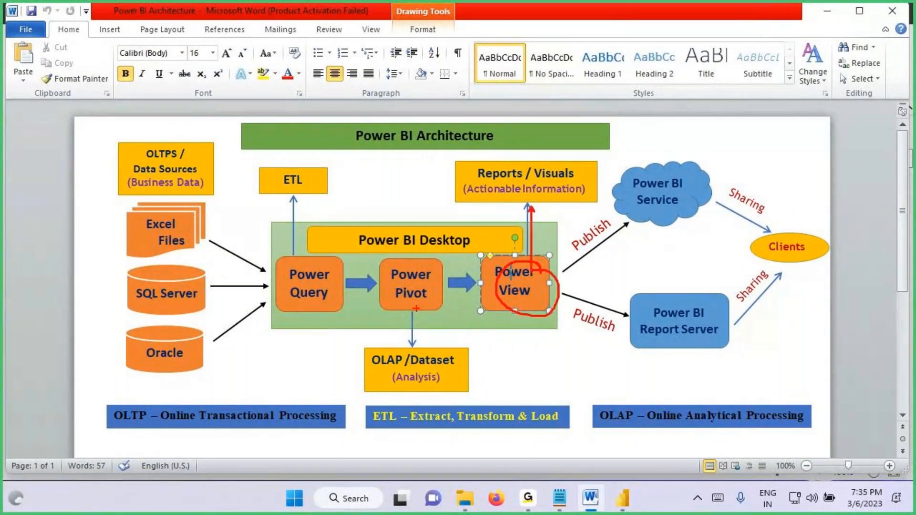
mouse_move(436, 262)
mouse_down()
mouse_move(449, 286)
mouse_move(431, 243)
mouse_up()
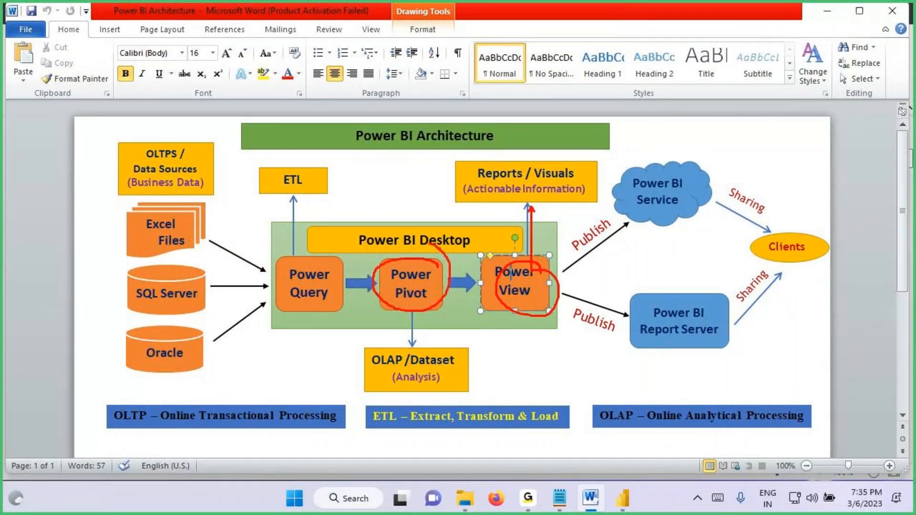
mouse_move(403, 267)
mouse_down()
mouse_move(419, 278)
mouse_move(396, 308)
mouse_up()
mouse_move(423, 295)
mouse_down()
mouse_move(444, 316)
mouse_move(384, 306)
mouse_up()
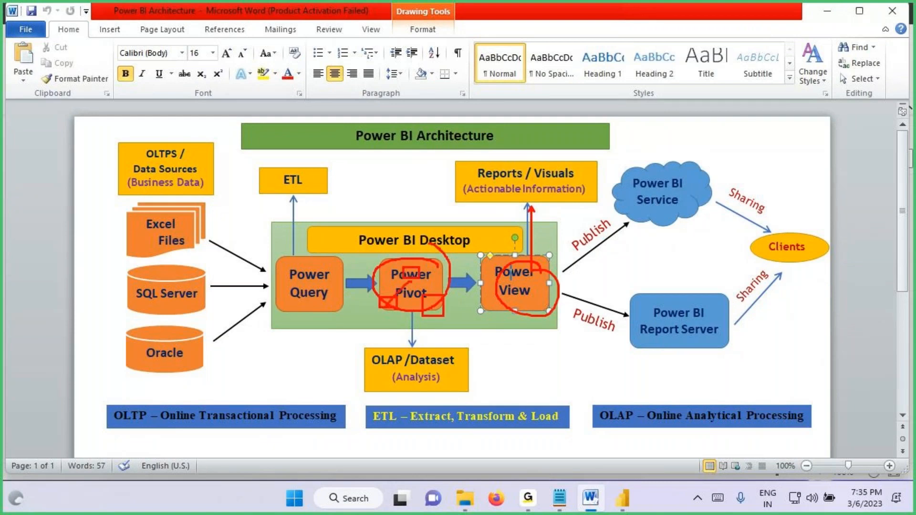
mouse_move(437, 268)
mouse_down()
mouse_move(416, 323)
mouse_move(439, 280)
mouse_move(539, 242)
mouse_move(533, 170)
mouse_move(560, 199)
mouse_up()
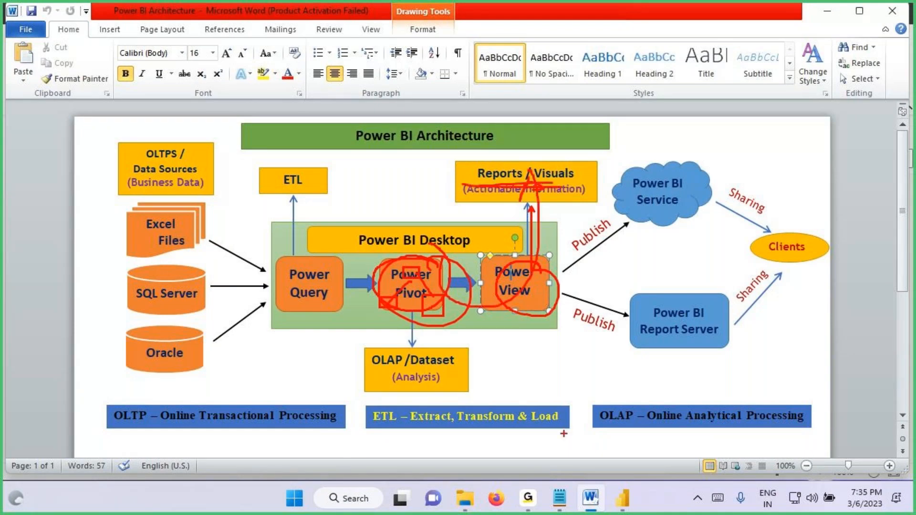
key(Escape)
Step: Back in Power BI Desktop, box the Model view label, handwrite "power pivot" on the canvas, box Get data, and clear the markings
click(617, 500)
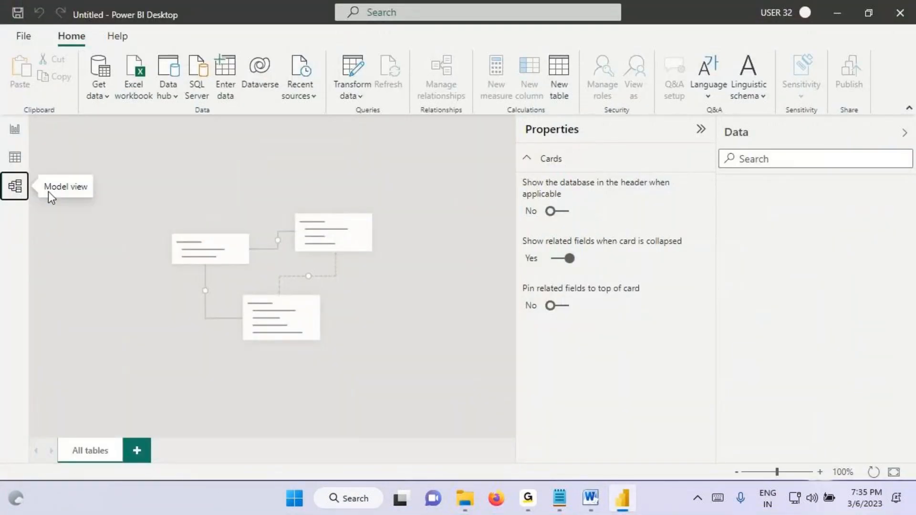
key(ctrl+2)
mouse_move(3, 173)
mouse_down()
mouse_move(28, 199)
mouse_move(96, 205)
mouse_up()
mouse_move(195, 248)
mouse_down()
mouse_move(206, 168)
mouse_move(184, 193)
mouse_move(300, 167)
mouse_move(313, 144)
mouse_up()
drag(258, 215, 255, 284)
drag(255, 240, 290, 236)
mouse_move(293, 209)
mouse_down()
mouse_move(314, 220)
mouse_move(337, 201)
mouse_up()
drag(341, 200, 358, 190)
drag(349, 257, 404, 202)
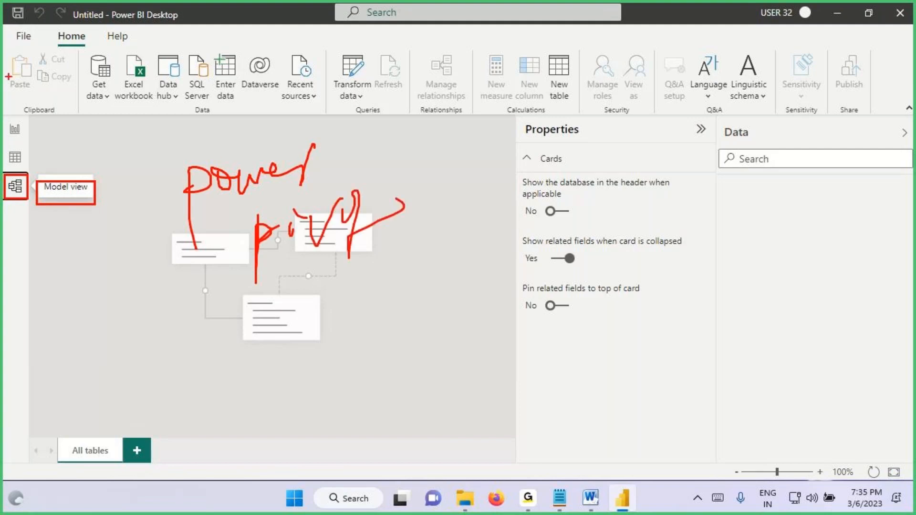
drag(83, 52, 113, 104)
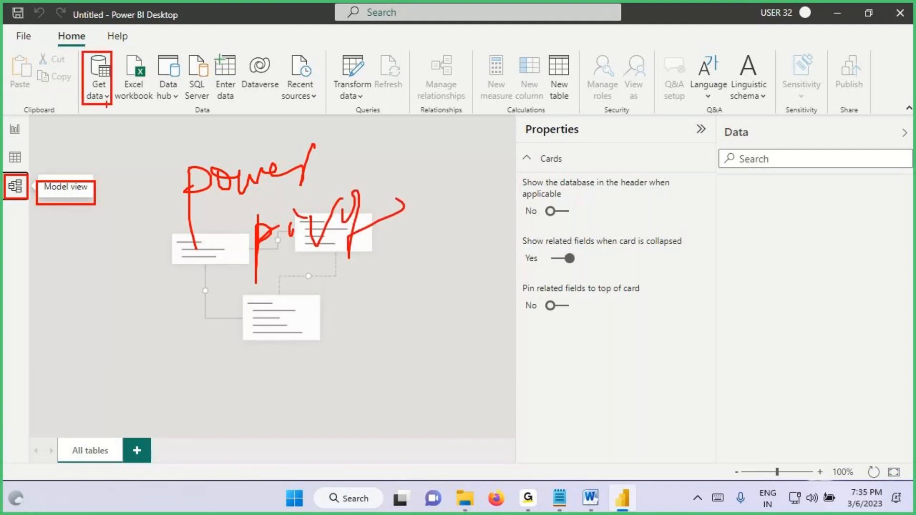
key(Escape)
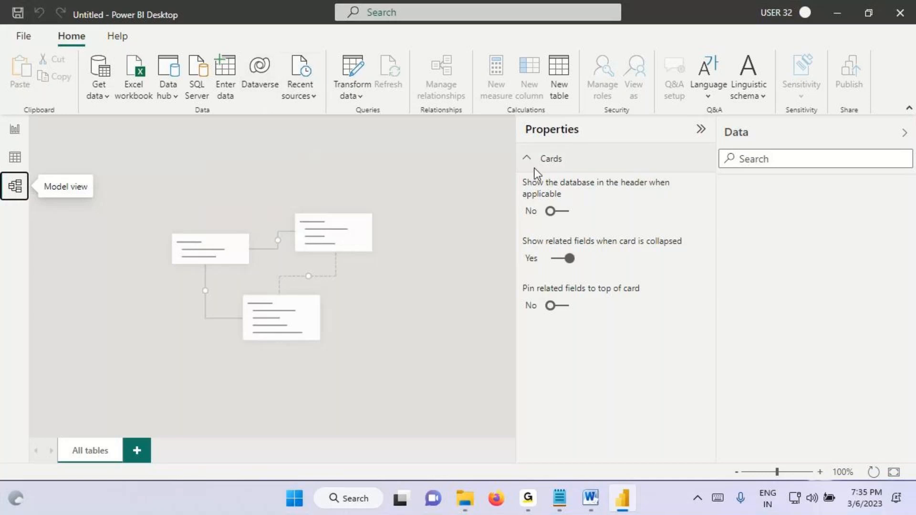
click(357, 71)
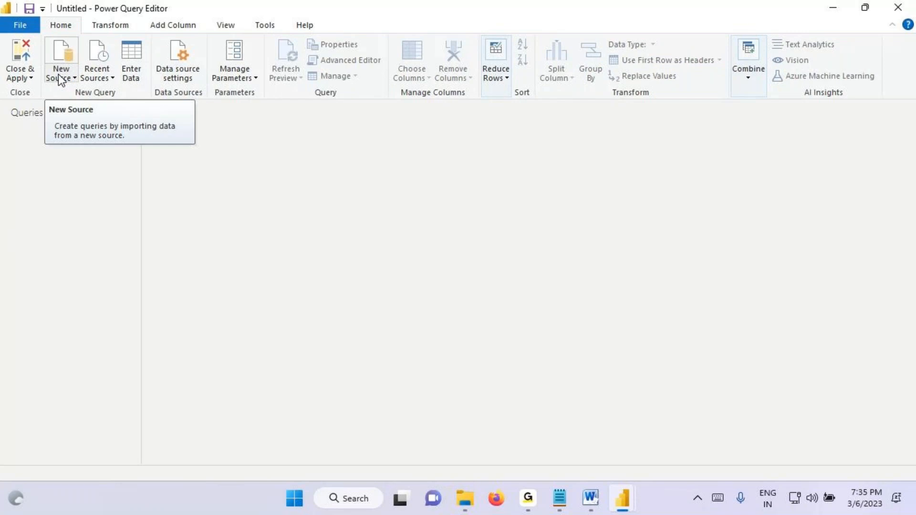
click(28, 73)
click(98, 91)
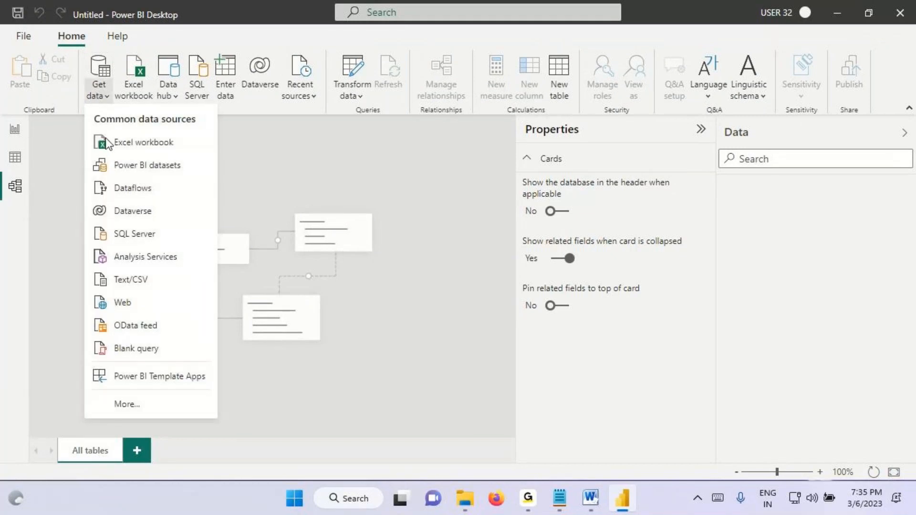
click(95, 100)
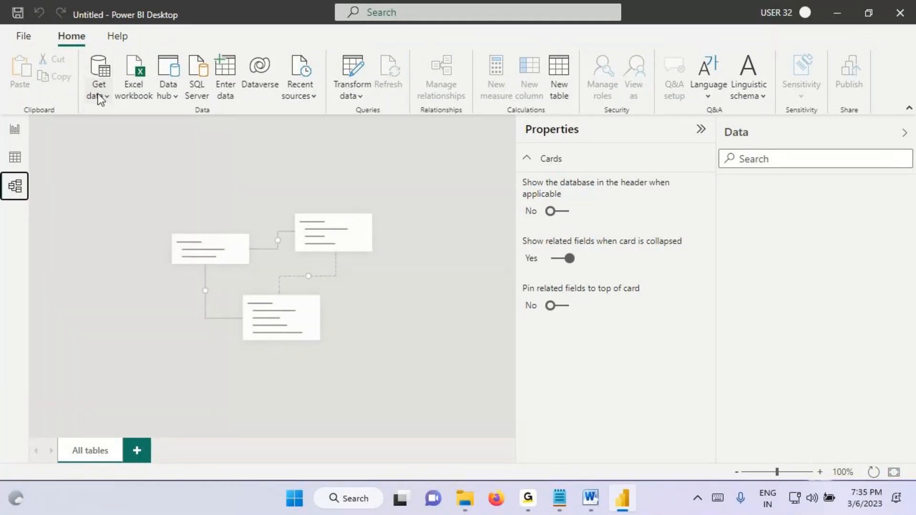
Step: Connect to the Excel workbook Sample - Superstore from the 0. Power BI Introduction folder within the Power BI material folder on the Desktop
click(90, 102)
click(143, 141)
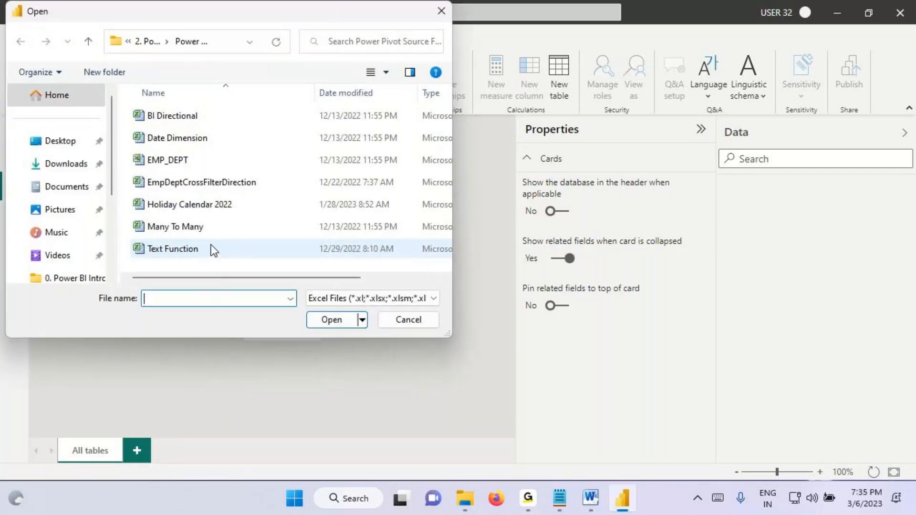
click(63, 148)
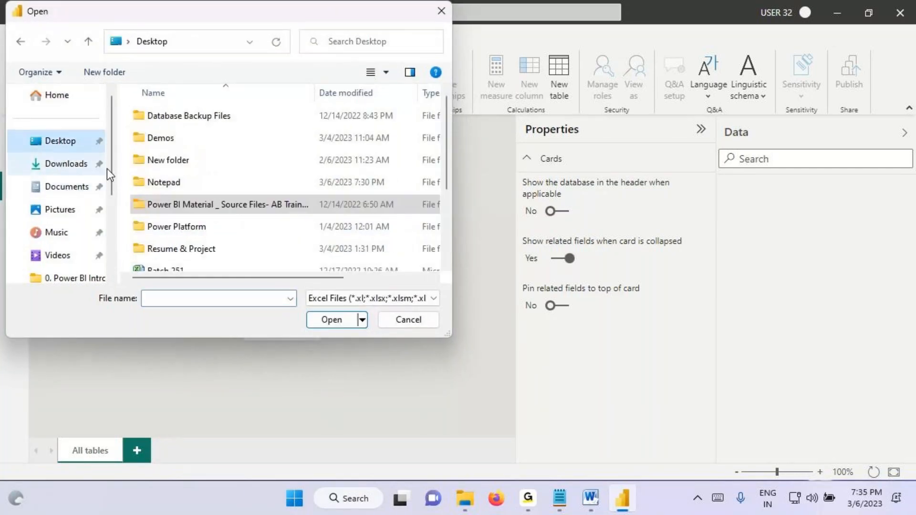
double_click(206, 209)
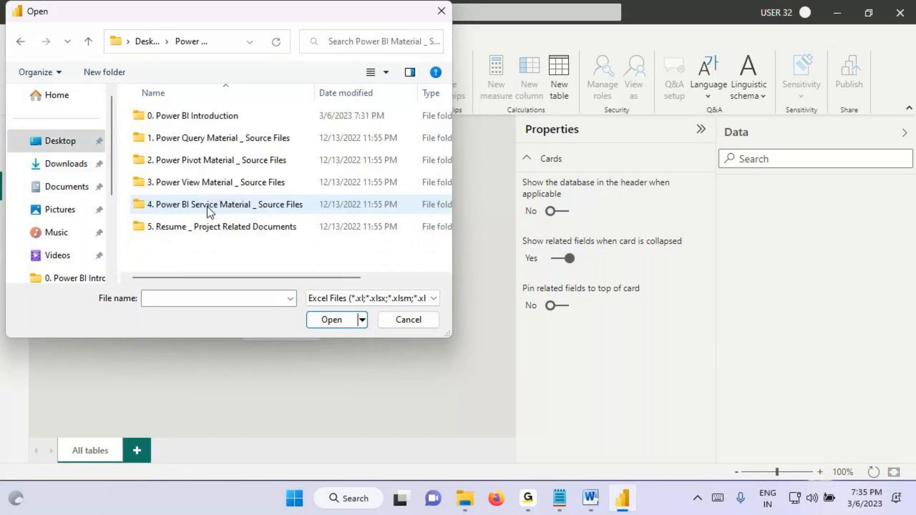
double_click(201, 123)
click(173, 184)
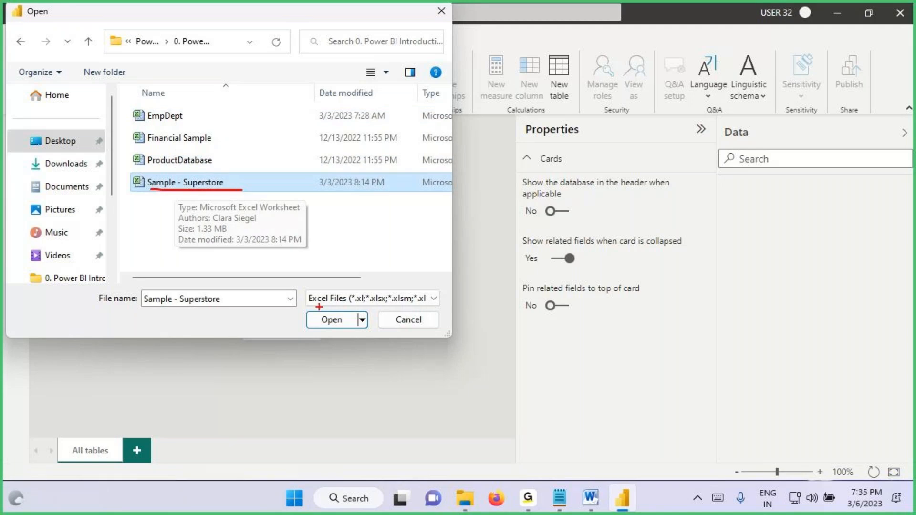
click(332, 319)
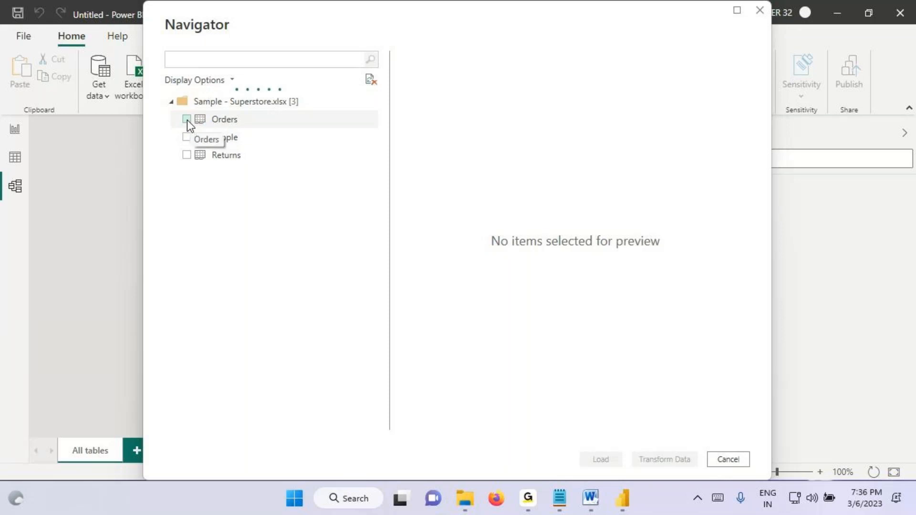
Step: Select the Orders, People and Returns tables of the Superstore workbook for import
click(186, 120)
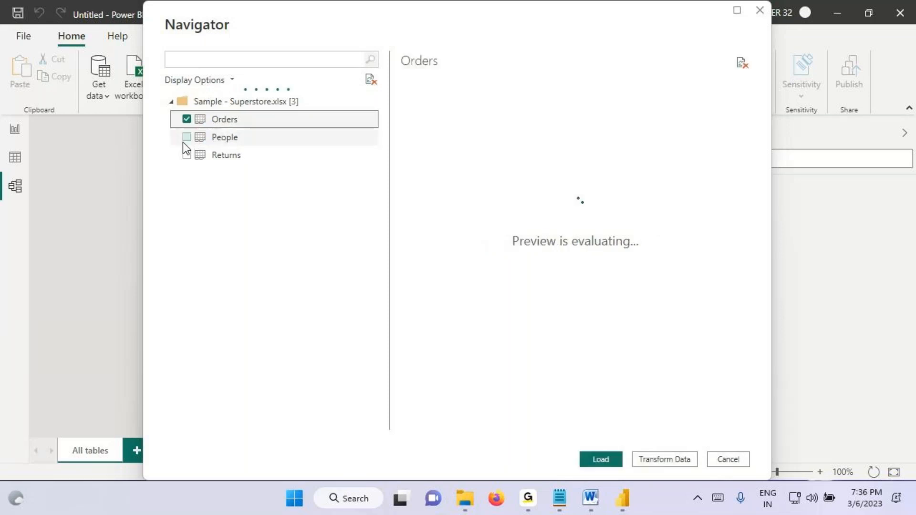
click(187, 137)
click(187, 156)
Step: Preview the Orders, People and Returns tables, marking the Orders preview and the header rows of People with the screen pen
click(222, 121)
drag(442, 127, 592, 92)
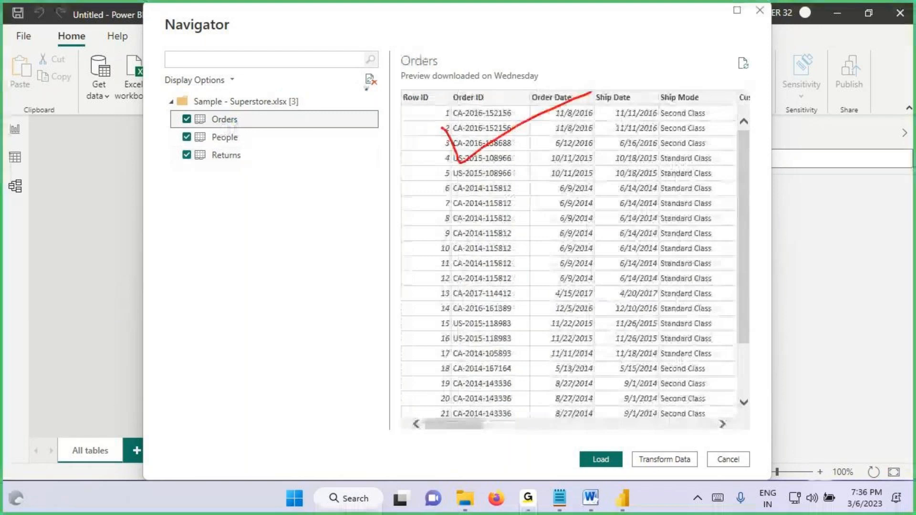
drag(200, 122, 237, 124)
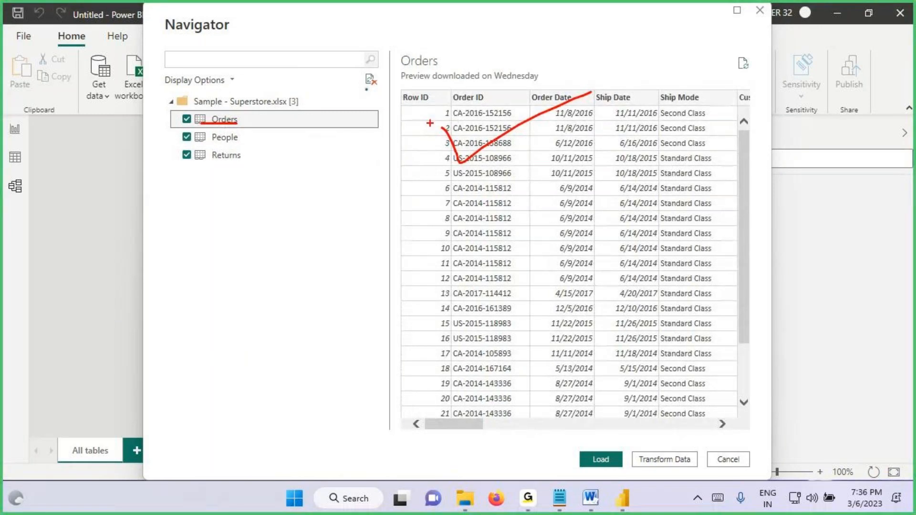
key(Escape)
click(248, 142)
mouse_move(399, 106)
mouse_down()
mouse_move(440, 118)
mouse_move(546, 120)
mouse_up()
drag(397, 103, 544, 102)
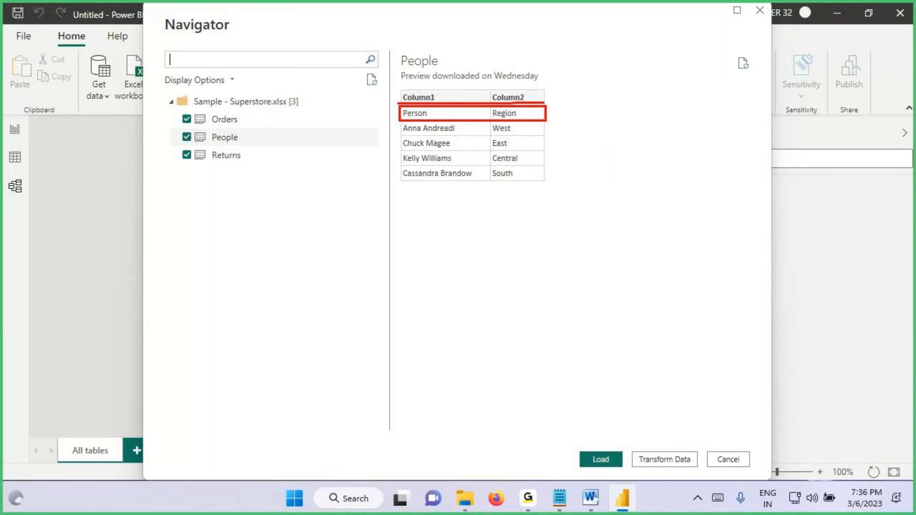
key(Escape)
click(230, 157)
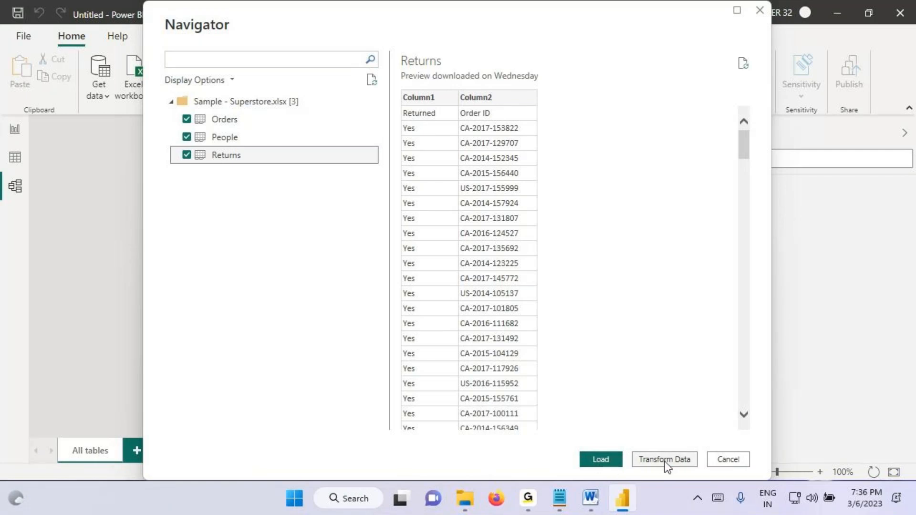
Step: Box the selected tables in the Navigator with the screen pen, handwrite a note beside them, and clear the markings
key(ctrl+2)
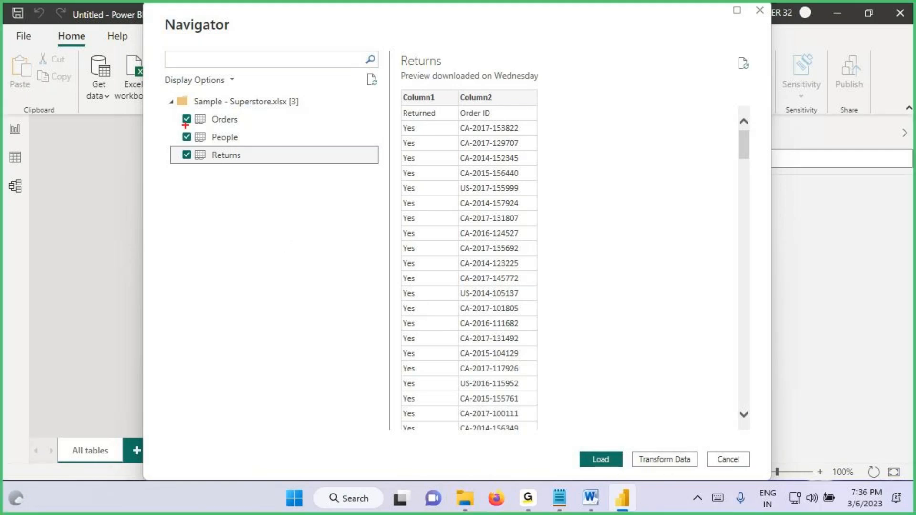
mouse_move(175, 115)
mouse_down()
mouse_move(266, 170)
mouse_move(445, 152)
mouse_up()
mouse_move(435, 138)
mouse_down()
mouse_move(467, 164)
mouse_move(432, 190)
mouse_up()
drag(543, 131, 545, 177)
mouse_move(539, 135)
mouse_down()
mouse_move(561, 128)
mouse_move(556, 145)
mouse_move(571, 165)
mouse_up()
drag(596, 136, 640, 125)
drag(612, 118, 620, 149)
mouse_move(662, 105)
mouse_down()
mouse_move(662, 135)
mouse_move(697, 91)
mouse_up()
key(Escape)
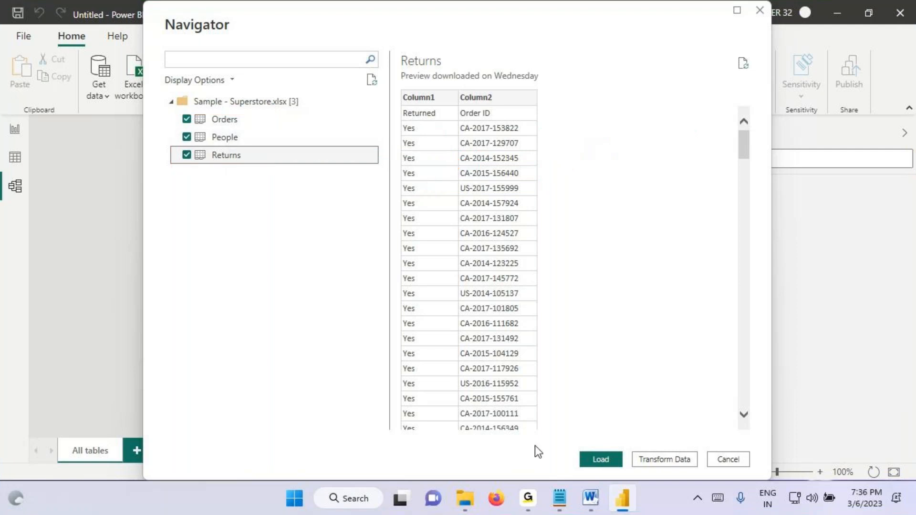
Step: Open the tables for transformation in Power Query Editor, promote the first row to headers in People and Returns, and apply the changes
click(660, 459)
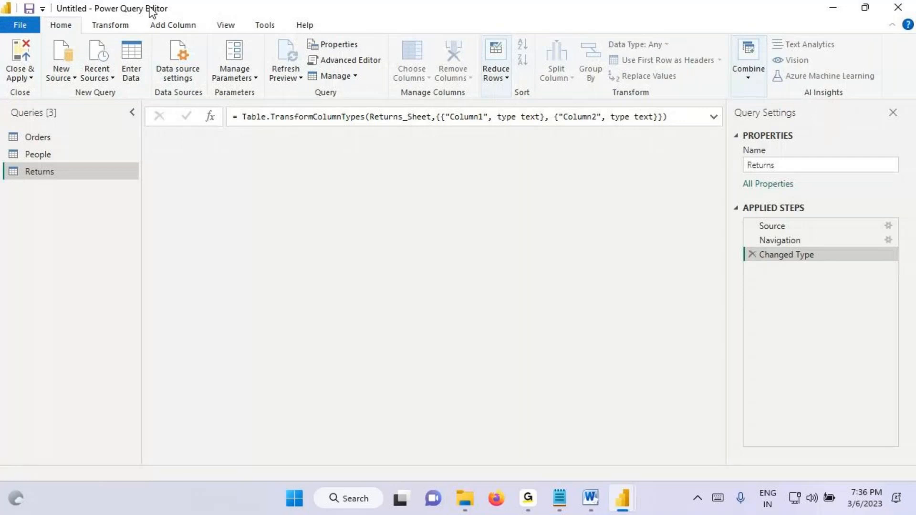
click(52, 152)
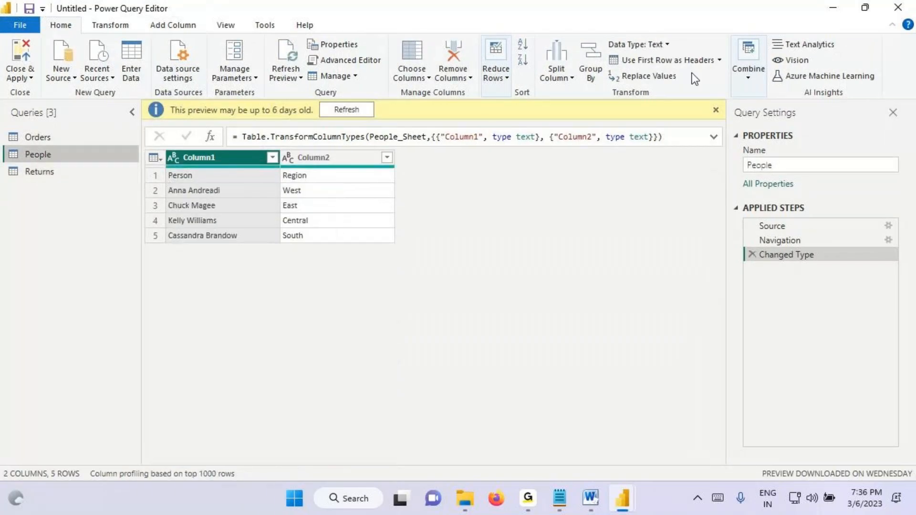
click(662, 60)
click(43, 171)
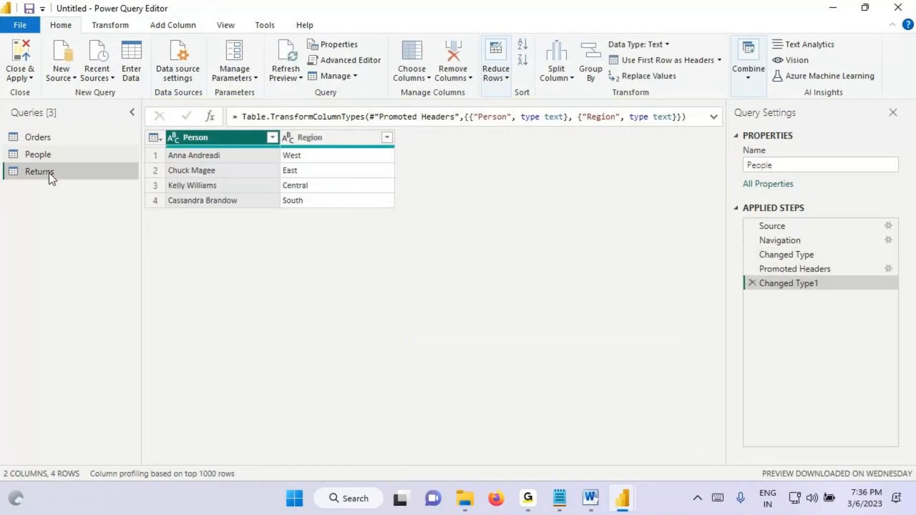
click(688, 63)
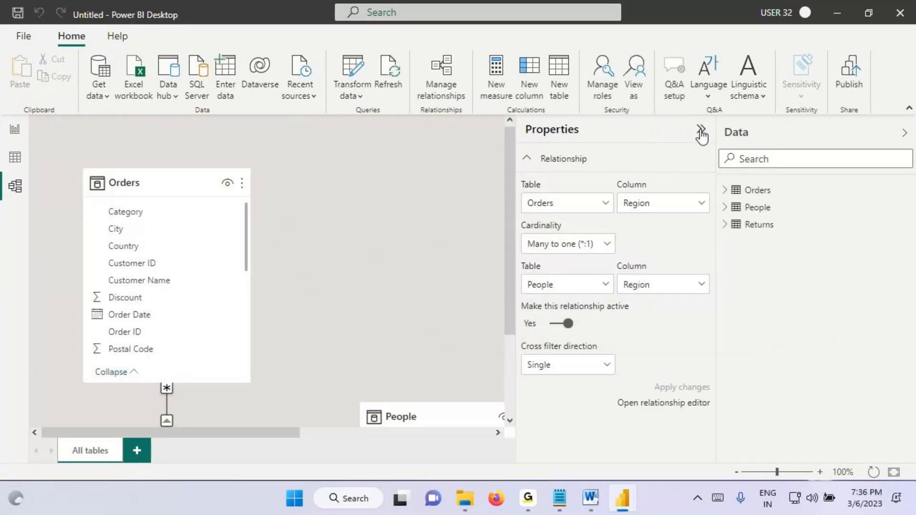
Step: Collapse the Properties and Data panes and arrange the People and Returns tables beside Orders in the model diagram
click(701, 130)
click(904, 132)
drag(421, 429, 429, 356)
click(673, 243)
drag(672, 243, 416, 183)
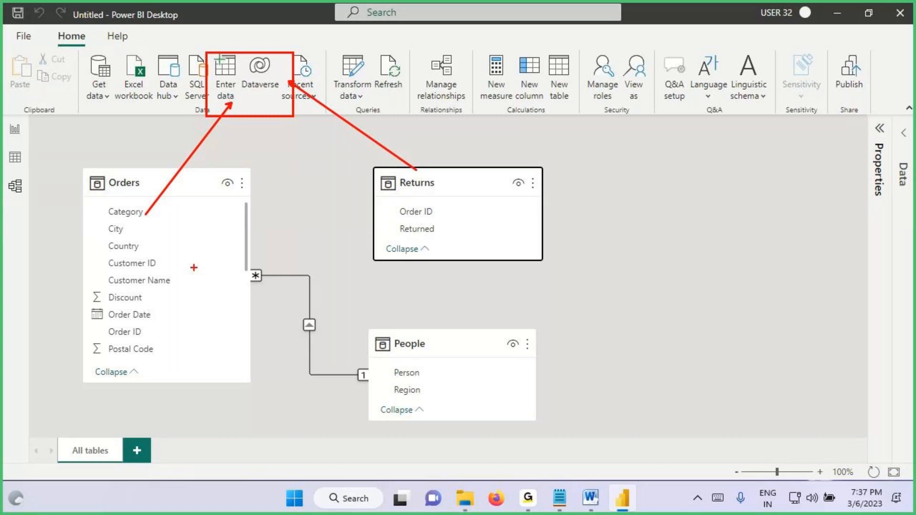
Step: Mark the Order ID fields in Orders and Returns with the screen pen, clear the markings, and relate the two tables on Order ID
drag(243, 237, 393, 201)
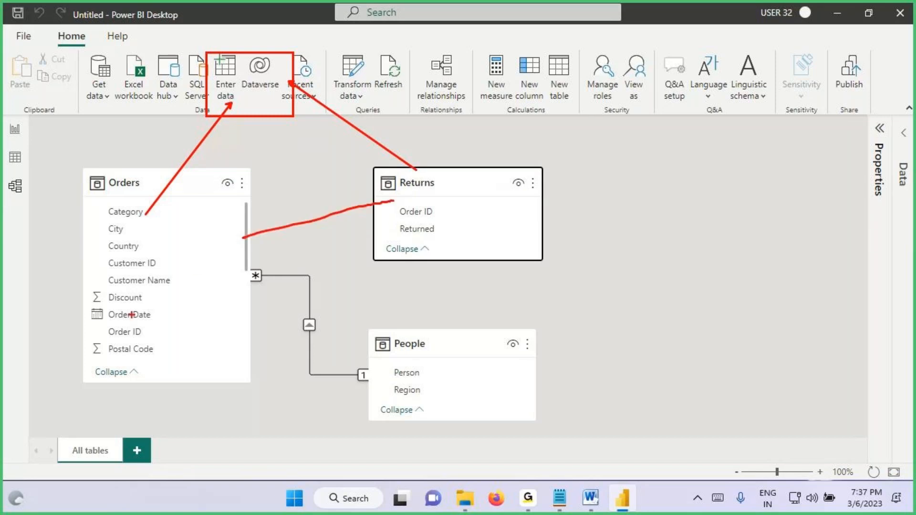
drag(101, 322, 161, 337)
drag(394, 197, 440, 222)
drag(114, 337, 168, 333)
drag(396, 223, 447, 221)
key(Escape)
mouse_move(124, 336)
mouse_down()
mouse_move(397, 217)
mouse_move(415, 220)
mouse_up()
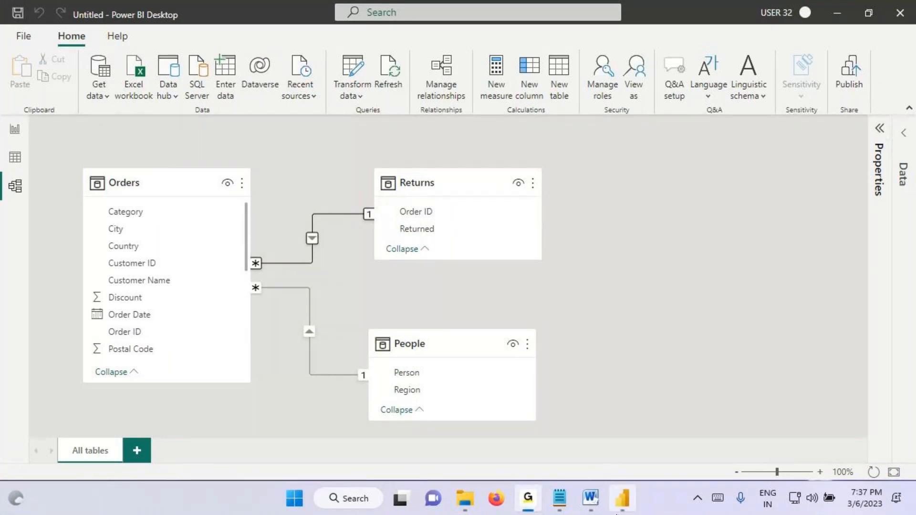
Step: In Power BI Desktop's Model view, box the three tables, trace their relationships and circle the view icons with the screen pen, then clear the markings
click(621, 506)
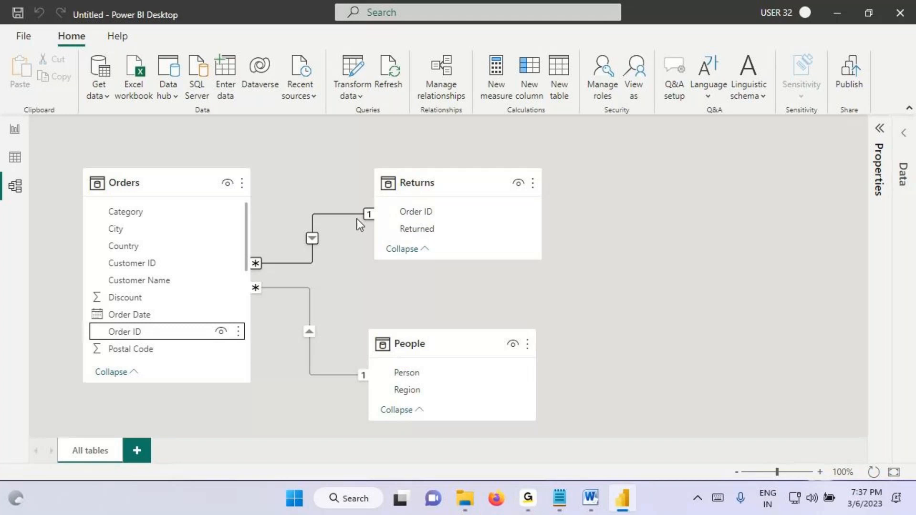
click(24, 187)
key(ctrl+2)
drag(7, 180, 18, 173)
drag(90, 174, 260, 387)
drag(385, 166, 470, 247)
drag(374, 315, 489, 446)
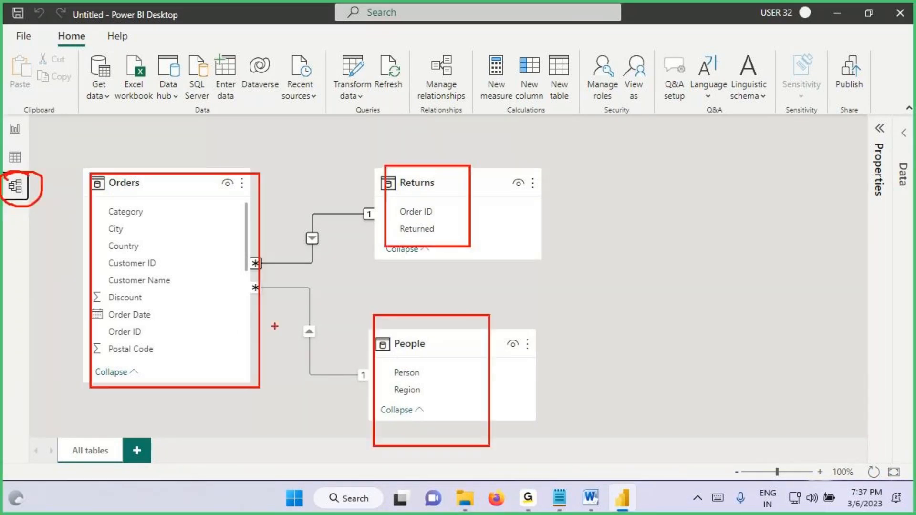
mouse_move(245, 289)
mouse_down()
mouse_move(313, 379)
mouse_move(395, 359)
mouse_up()
mouse_move(250, 266)
mouse_down()
mouse_move(312, 266)
mouse_move(308, 225)
mouse_move(401, 208)
mouse_up()
mouse_move(4, 132)
mouse_down()
mouse_move(23, 144)
mouse_move(5, 124)
mouse_up()
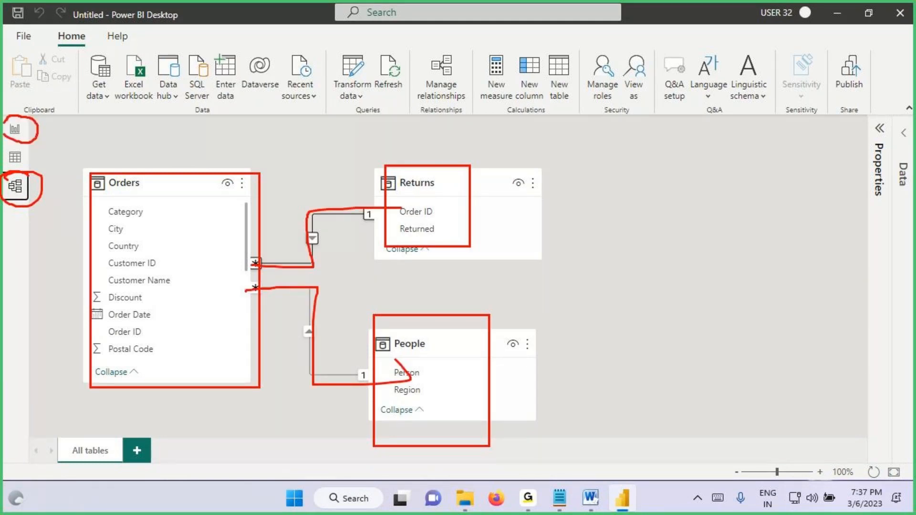
key(Escape)
Step: Open the Report view, mark "Build visuals" and the report canvas with the screen pen, sketch freehand around them, and clear the markings
click(16, 133)
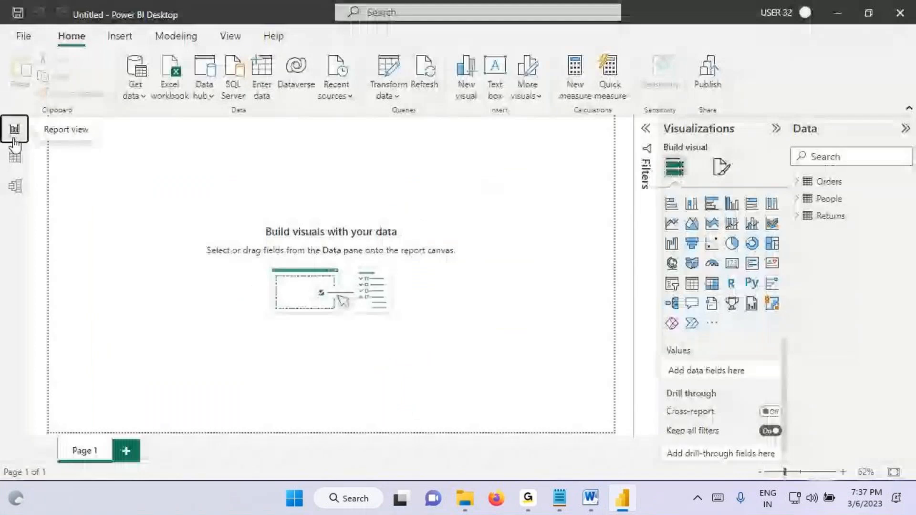
key(ctrl+2)
drag(259, 226, 326, 240)
drag(270, 240, 328, 243)
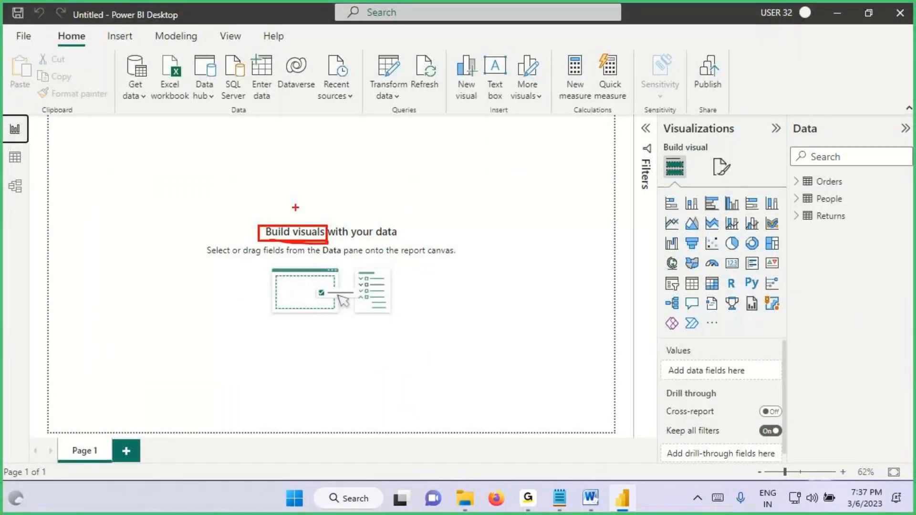
drag(293, 198, 291, 224)
drag(287, 159, 277, 196)
drag(276, 166, 302, 187)
mouse_move(304, 183)
mouse_down()
mouse_move(360, 141)
mouse_move(375, 177)
mouse_up()
drag(359, 163, 440, 152)
mouse_move(2, 113)
mouse_down()
mouse_move(30, 141)
mouse_move(50, 121)
mouse_move(488, 417)
mouse_move(626, 432)
mouse_move(622, 424)
mouse_up()
drag(401, 242, 482, 269)
mouse_move(299, 269)
mouse_down()
mouse_move(403, 236)
mouse_move(289, 244)
mouse_move(269, 262)
mouse_move(308, 254)
mouse_up()
drag(265, 238, 333, 237)
drag(278, 199, 391, 169)
drag(316, 197, 389, 175)
key(Escape)
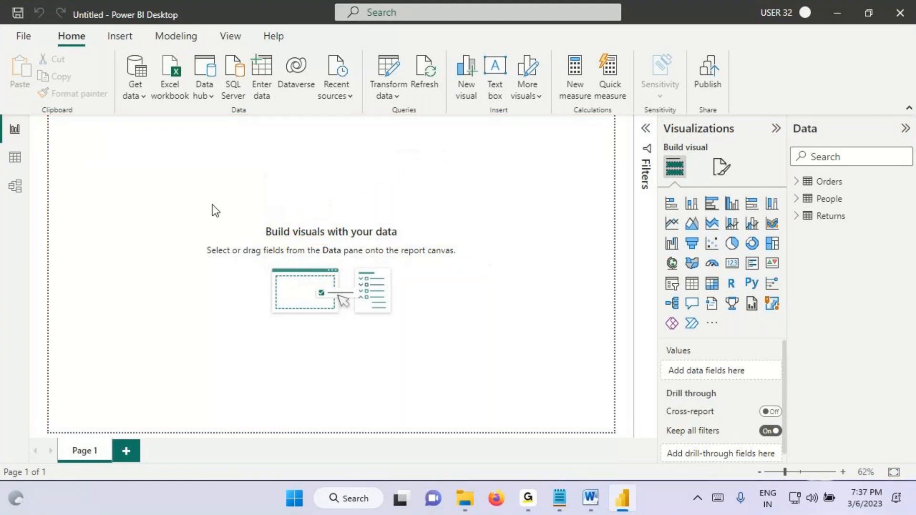
Step: Switch to the Notepad notes and add the heading "Class 1" below Power View
click(562, 503)
drag(21, 227, 5, 247)
click(26, 253)
text(Class 1)
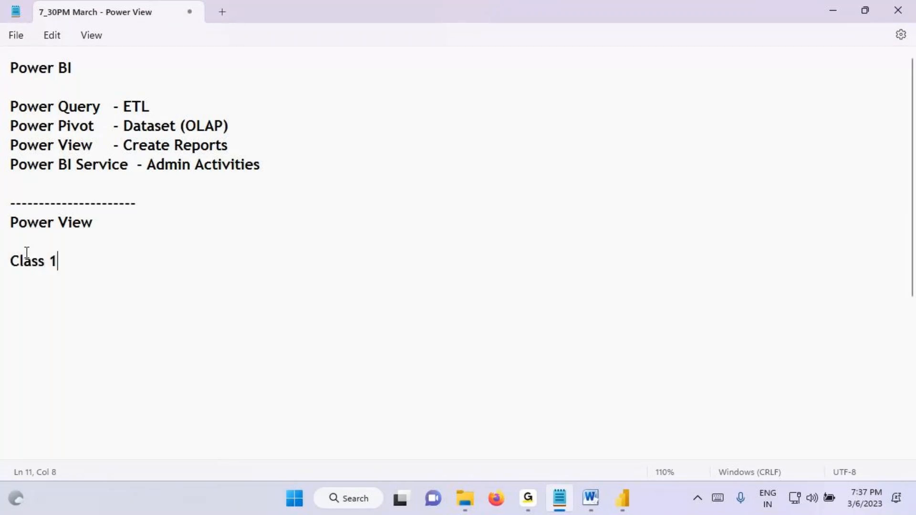
drag(27, 223, 106, 220)
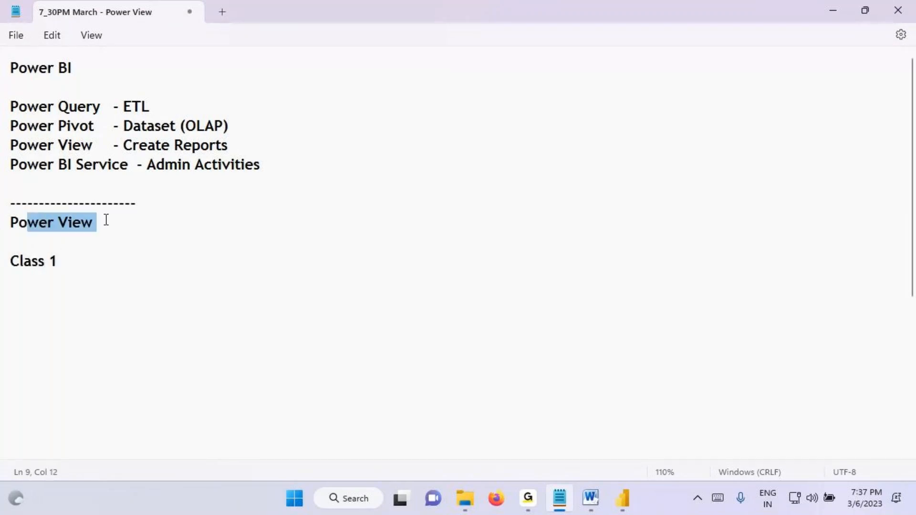
click(87, 266)
Step: Leave a blank line under Class 1 and start the first topic with "Introduction to Power"
key(Return)
key(Return)
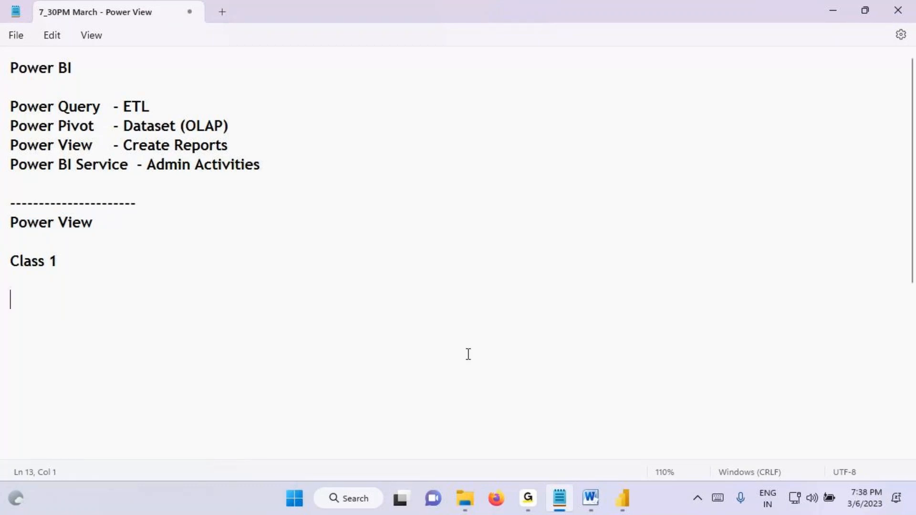
mouse_move(591, 505)
text(Intr)
text(oduction to Power)
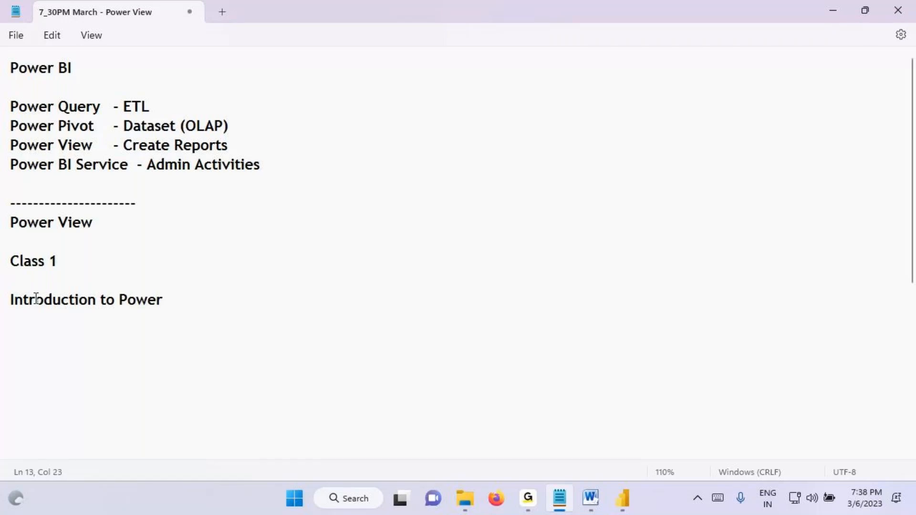
Step: Switch to the Word architecture diagram, circle Power View, draw an arrow to Reports / Visuals, underline Reports, and clear the markings
click(590, 498)
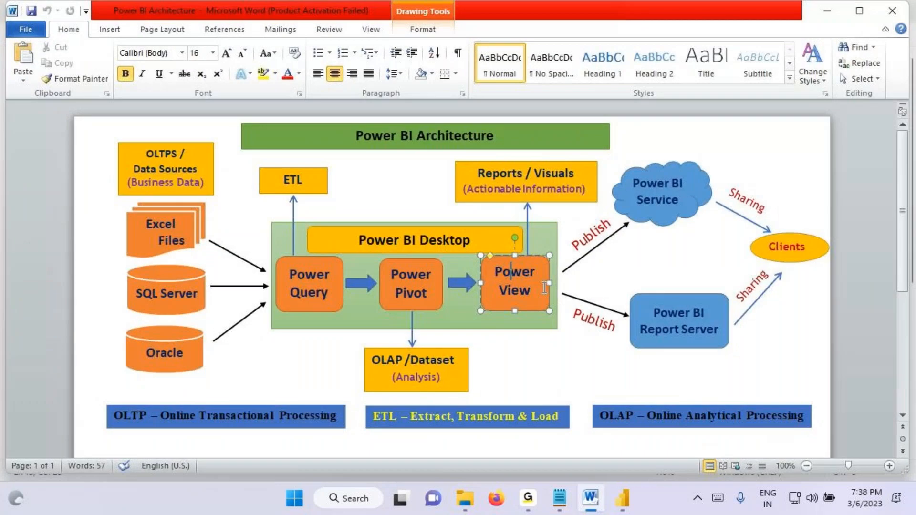
drag(524, 265, 546, 283)
drag(530, 209, 523, 261)
drag(477, 180, 527, 177)
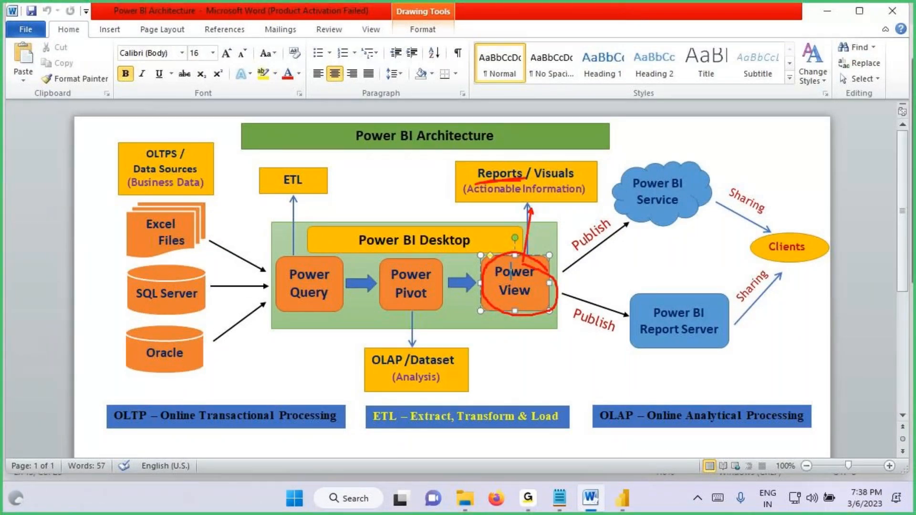
key(Escape)
Step: Open Power BI Desktop's Model view, circle the related tables, draw an arrow to the Report view icon, and clear the markings
click(623, 499)
click(16, 186)
key(ctrl+2)
mouse_move(252, 148)
mouse_down()
mouse_move(353, 165)
mouse_move(143, 279)
mouse_move(265, 150)
mouse_move(229, 80)
mouse_move(14, 136)
mouse_move(23, 110)
mouse_move(11, 134)
mouse_up()
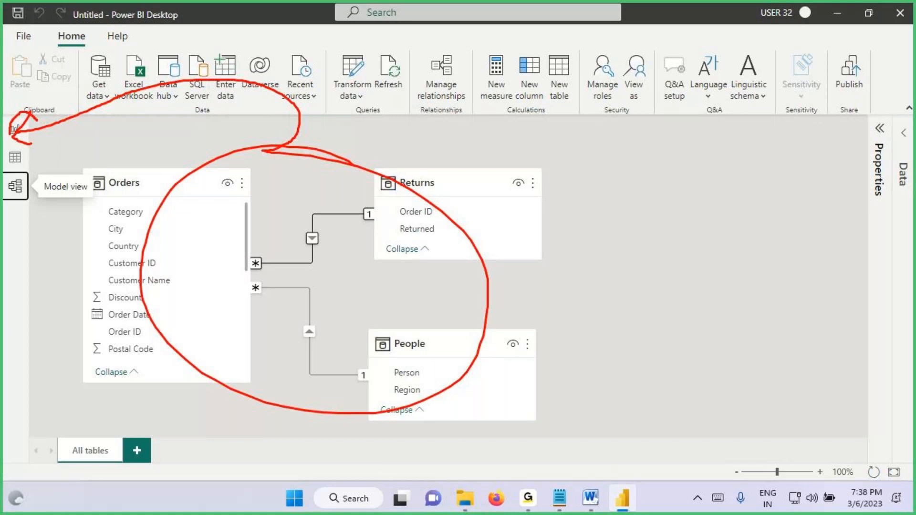
key(Escape)
Step: Return to the Notepad notes and complete the first topic line as "Introduction to Power View"
click(559, 498)
drag(46, 293, 213, 292)
click(231, 295)
text(View)
key(Return)
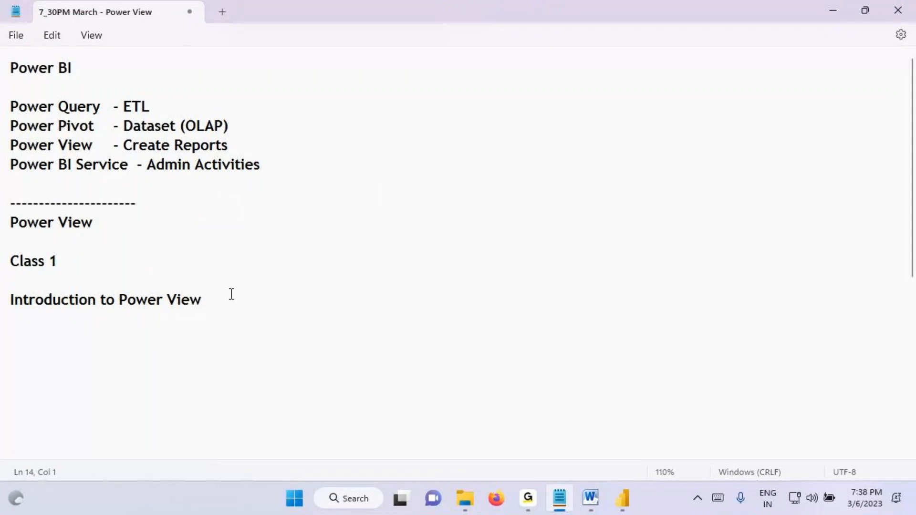
Step: Open Power BI Desktop's Report view, box the "Power BI Desktop" title with the screen pen, and clear the marking
click(621, 497)
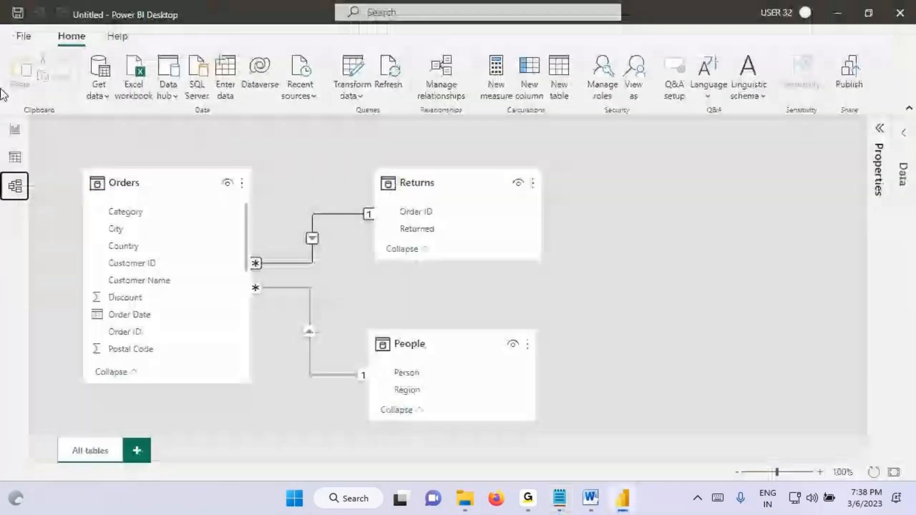
click(19, 133)
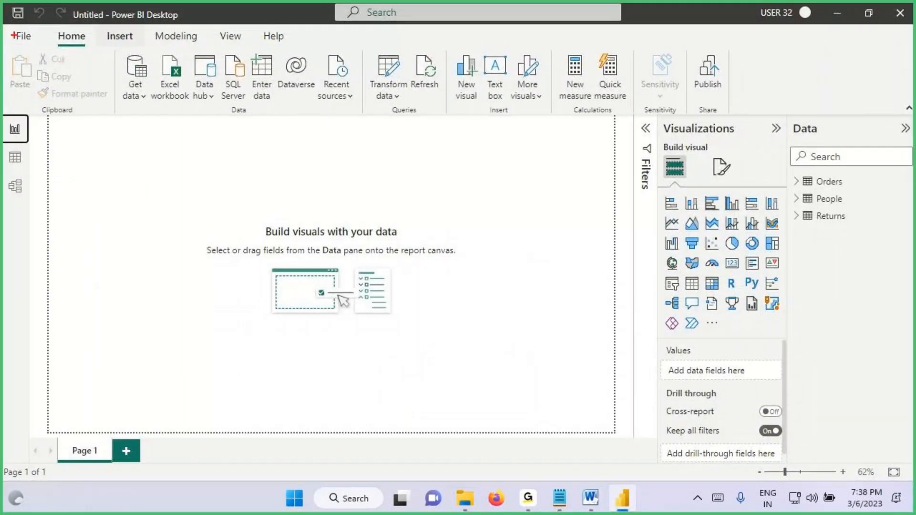
key(Escape)
key(ctrl+2)
mouse_move(112, 10)
mouse_down()
mouse_move(200, 27)
mouse_move(222, 8)
mouse_up()
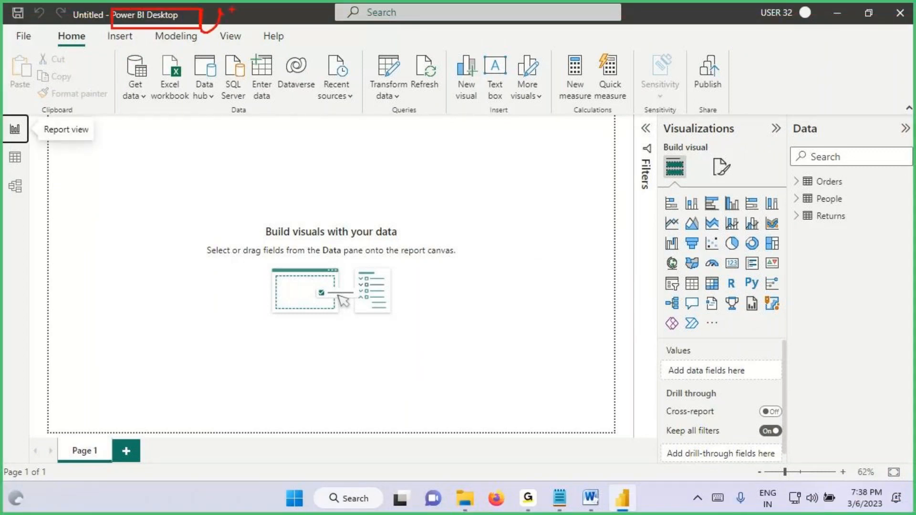
key(Escape)
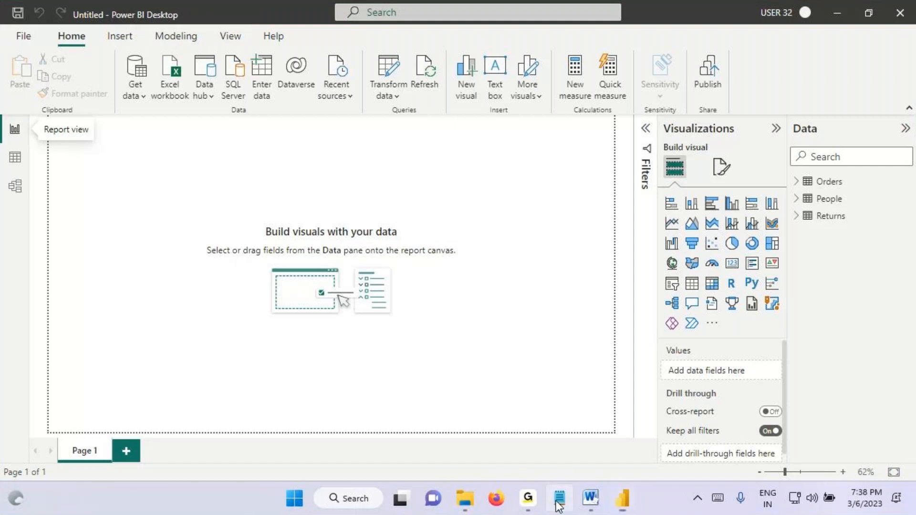
Step: Switch to Notepad and add the topic "Power BI Desktop User Interface (UI)" to the Class 1 list
click(559, 498)
text(Power BI )
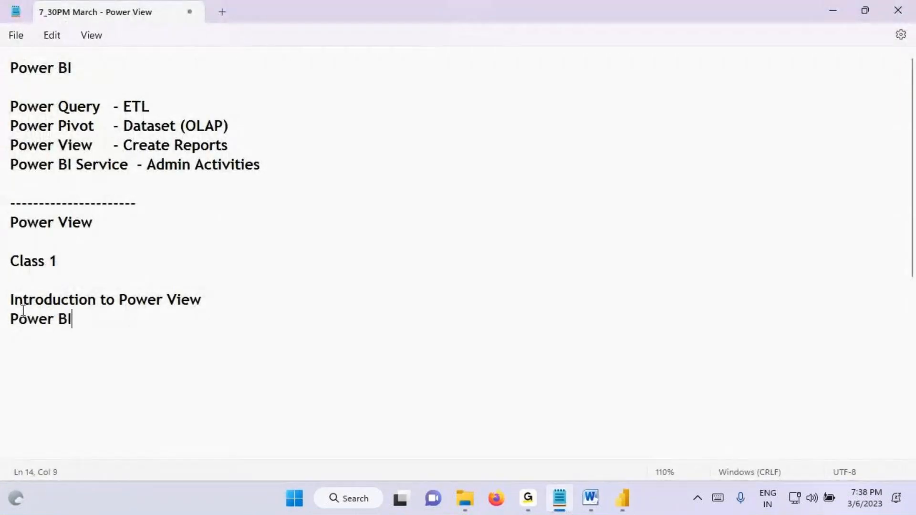
text(Desktop )
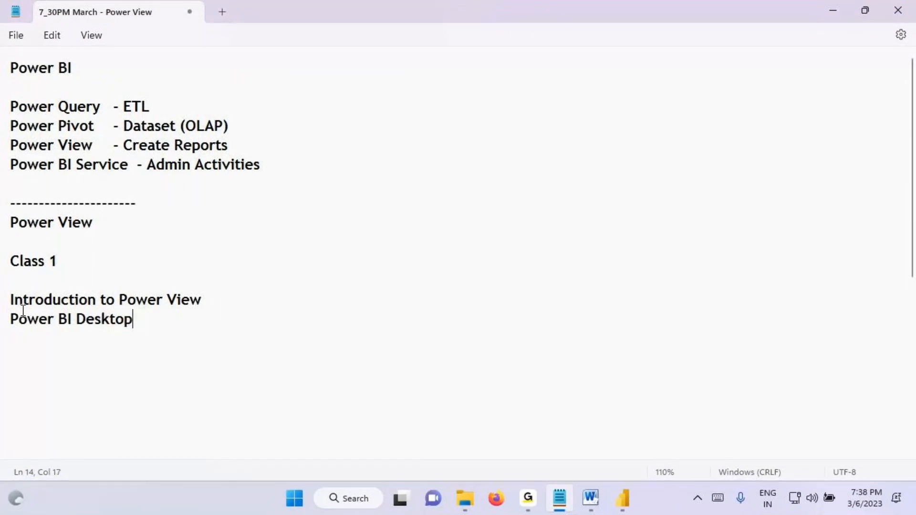
text(User I)
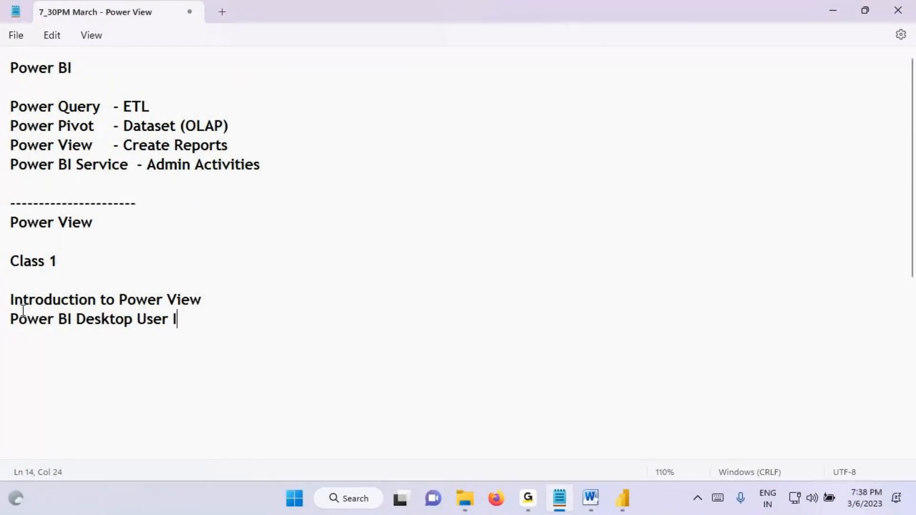
text(nterface )
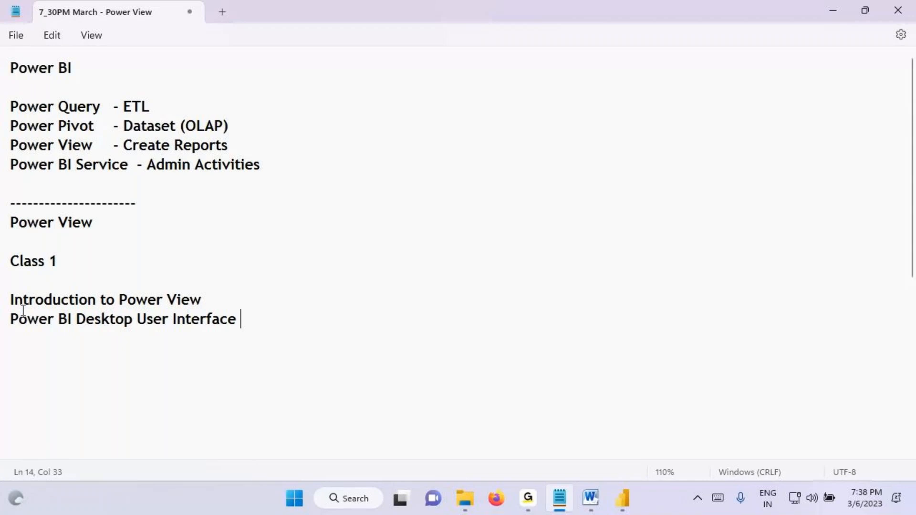
text((UI))
Step: Add "Visual Interactions" as the third Class 1 topic and save the notes
key(Return)
text(Visual Interactions)
key(ctrl+s)
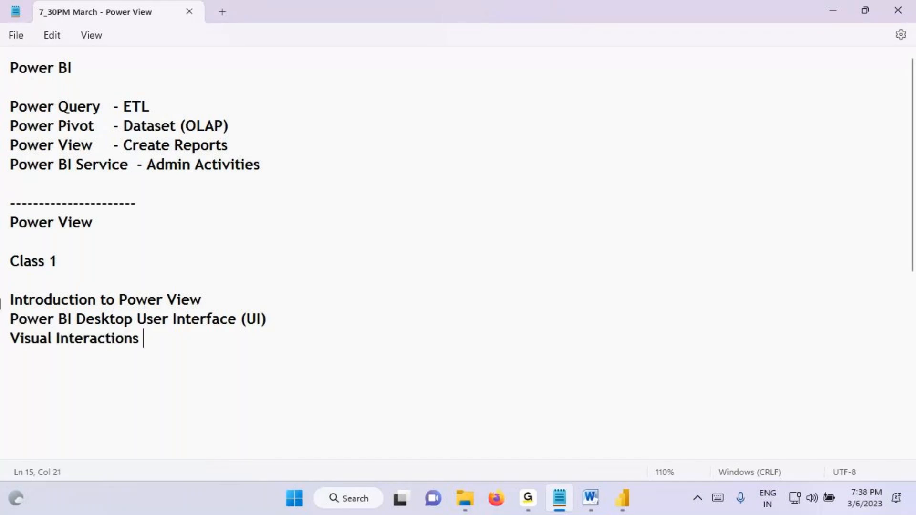
Step: Highlight the three Class 1 topics, add blank lines below them, and save the notes
drag(14, 299, 156, 344)
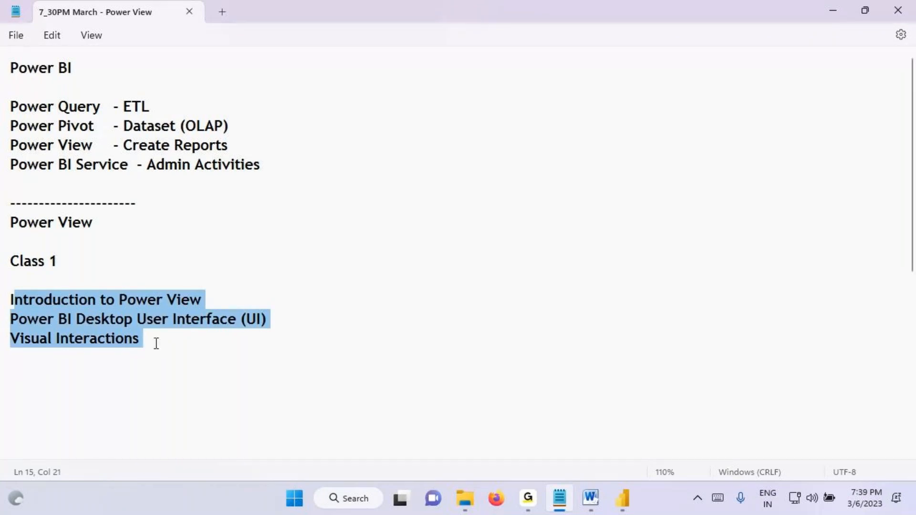
click(162, 351)
key(Return)
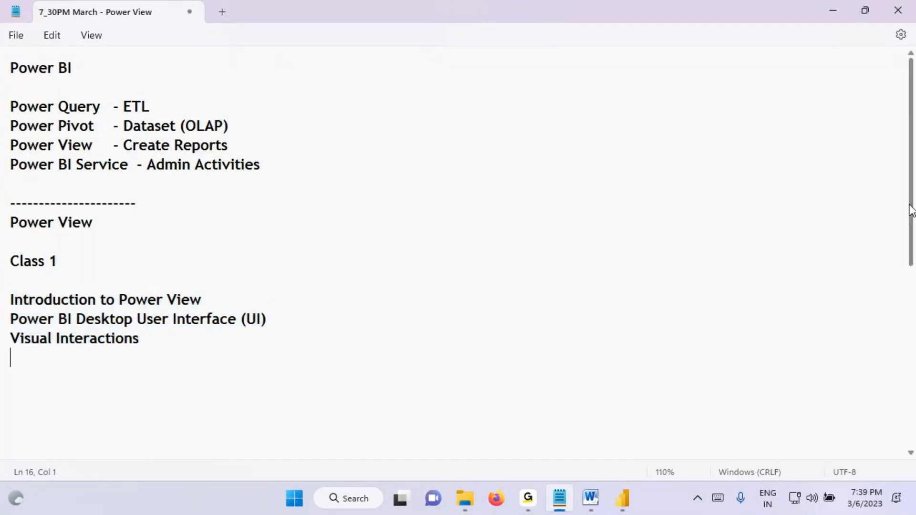
key(Return)
key(Return)
key(Return)
key(Return)
key(Return)
key(Return)
key(Return)
key(Return)
key(Return)
key(Return)
key(ctrl+s)
Step: Copy "Power View" from the first topic to a line below the list and continue it with "is used to Create Reports"
drag(115, 192, 251, 192)
key(ctrl+c)
click(61, 269)
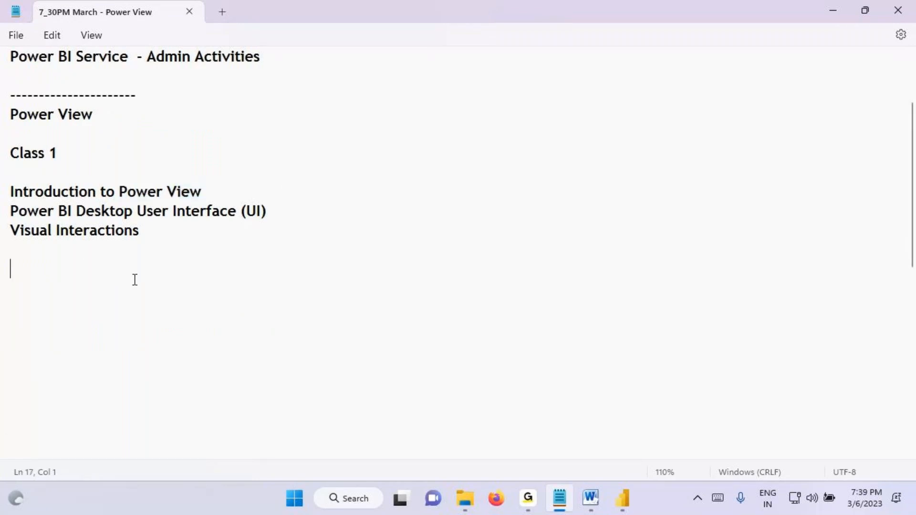
key(ctrl+v)
text(is used to Create )
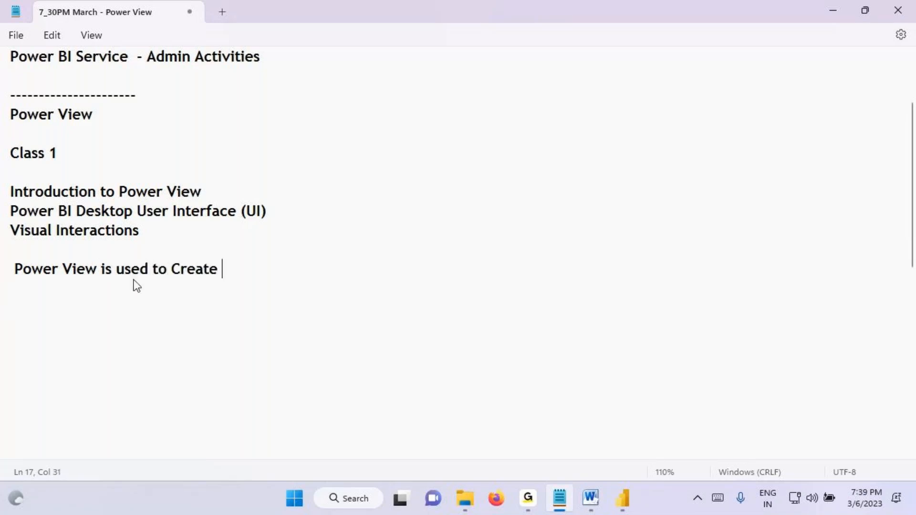
text(Reoport)
key(BackSpace)
key(BackSpace)
key(BackSpace)
key(BackSpace)
key(BackSpace)
text(ports)
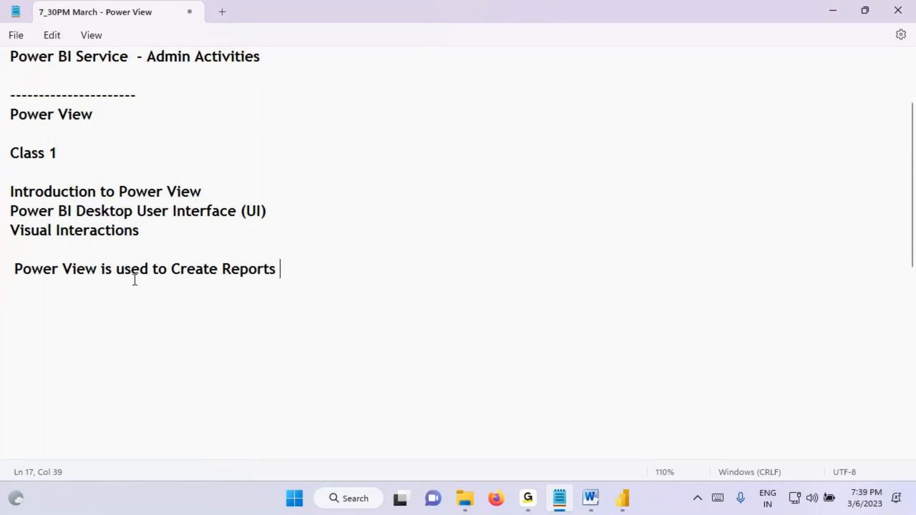
text( by taking Datase)
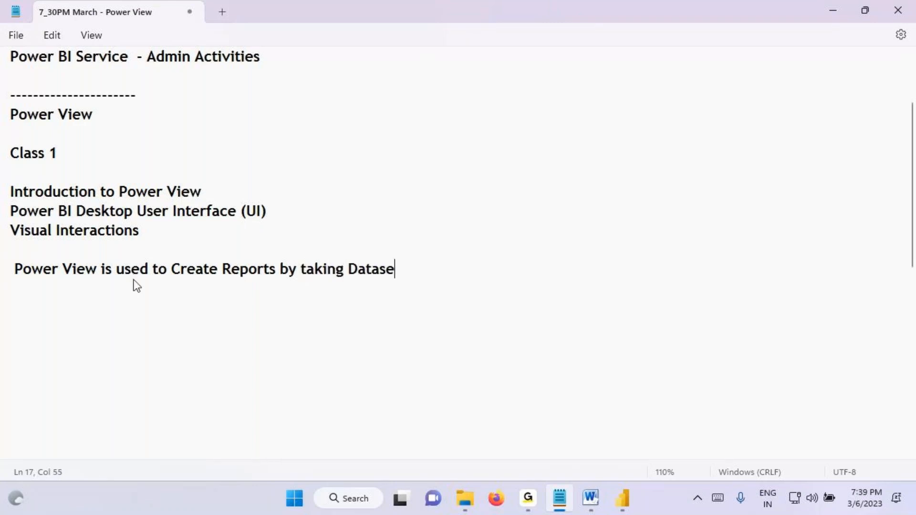
text(t as Sou)
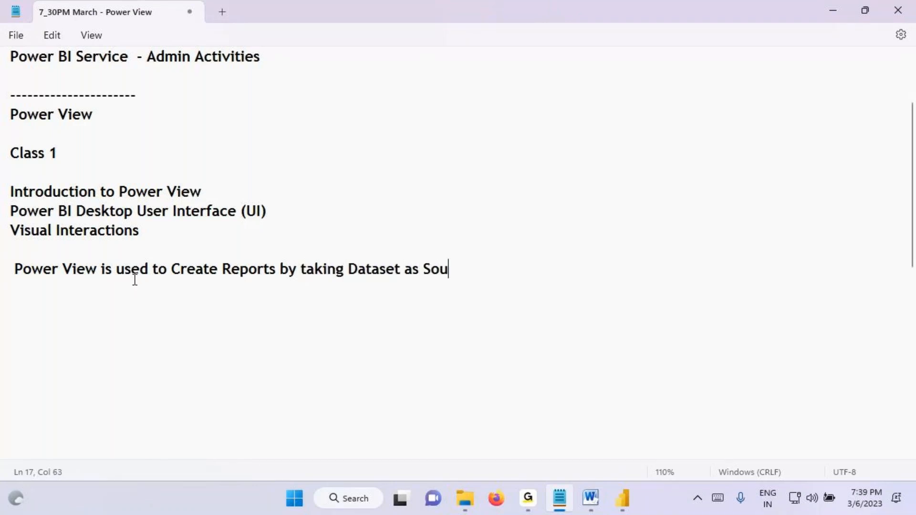
text(rce)
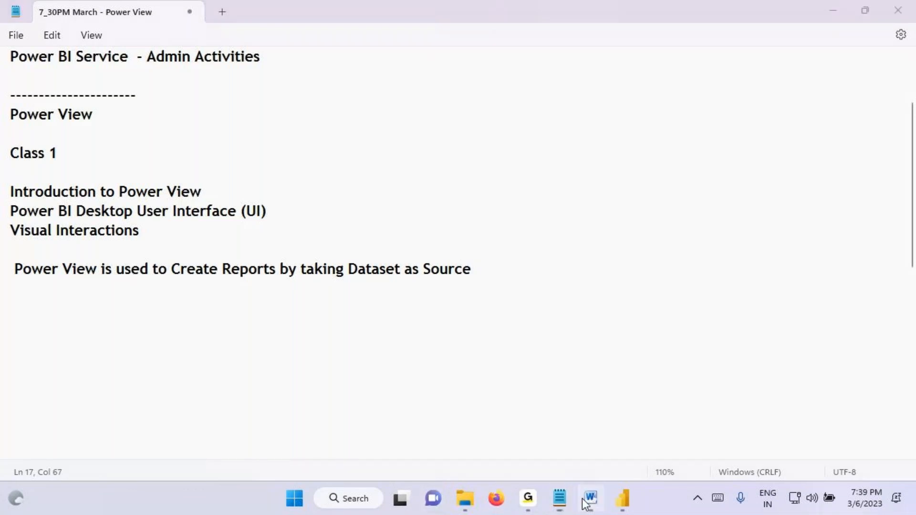
Step: In the Word diagram, mark Power Pivot, OLAP /Dataset and Power View, draw an arrow from the dataset to Reports / Visuals, and clear the markings
click(590, 498)
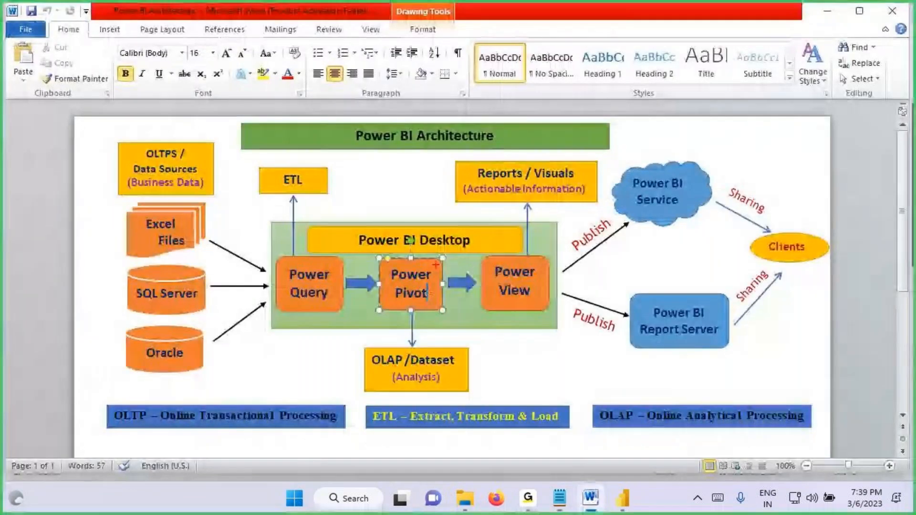
drag(436, 264, 360, 284)
mouse_move(390, 309)
mouse_down()
mouse_move(409, 373)
mouse_move(421, 345)
mouse_move(452, 335)
mouse_move(425, 365)
mouse_up()
drag(461, 349, 477, 374)
mouse_move(433, 334)
mouse_down()
mouse_move(396, 361)
mouse_move(466, 358)
mouse_up()
drag(465, 323, 461, 319)
mouse_move(462, 303)
mouse_down()
mouse_move(511, 185)
mouse_move(541, 180)
mouse_up()
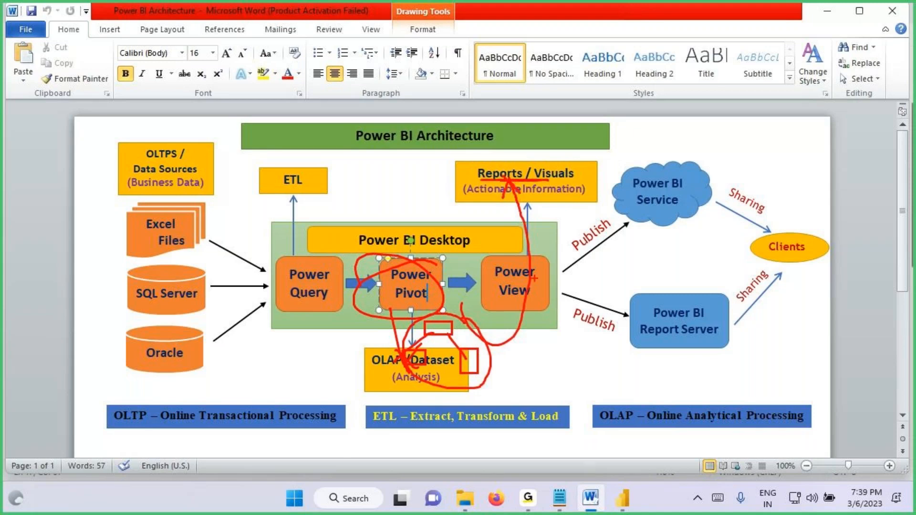
drag(540, 270, 494, 261)
key(Escape)
Step: Return to the Notepad notes and highlight the Power View definition sentence for review, then deselect it
key(alt+Tab)
drag(84, 269, 468, 275)
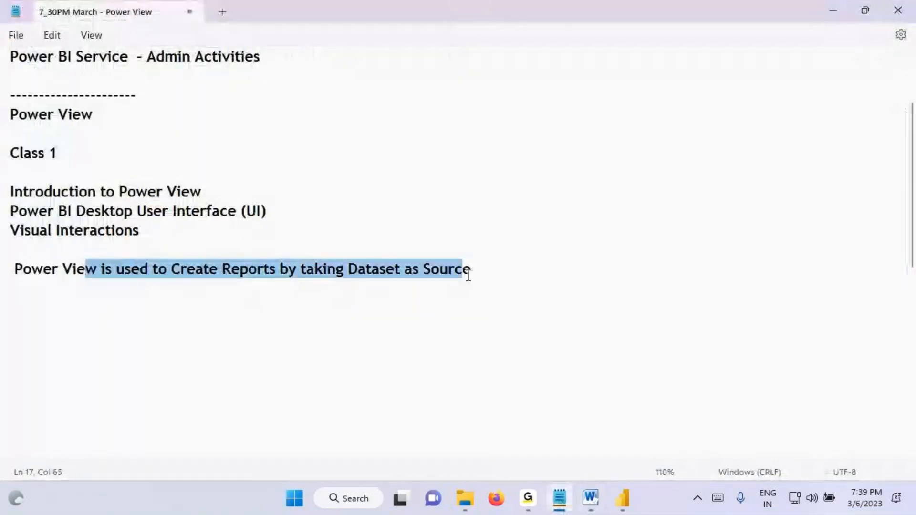
click(113, 269)
drag(85, 268, 430, 268)
click(505, 271)
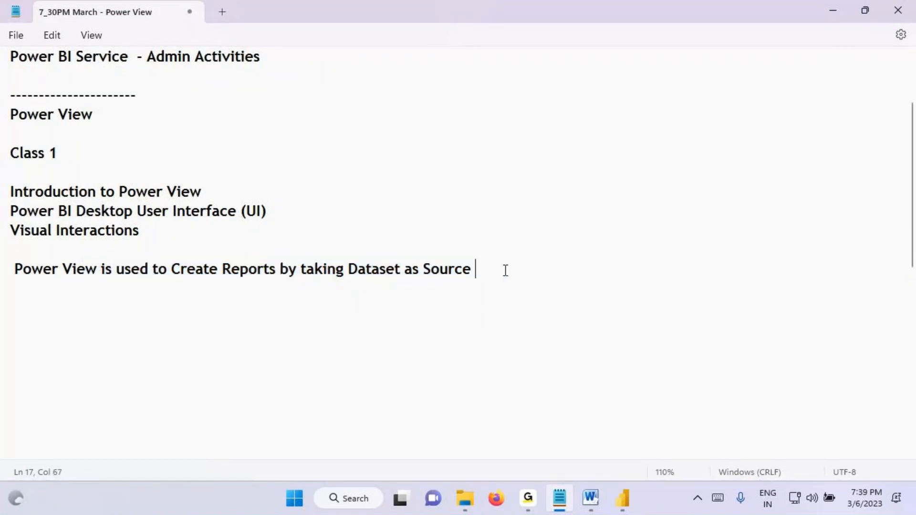
Step: End the Power View sentence with a period, highlight its key phrases for review, and save the notes
text(.)
drag(511, 272, 12, 270)
click(75, 301)
click(44, 267)
click(195, 269)
drag(195, 268, 276, 270)
drag(336, 270, 509, 267)
click(510, 270)
click(49, 307)
key(ctrl+s)
Step: Insert "/ Visuals" after "Reports" in the Power View sentence and highlight the word "Visuals"
click(279, 269)
text(/ Visuals)
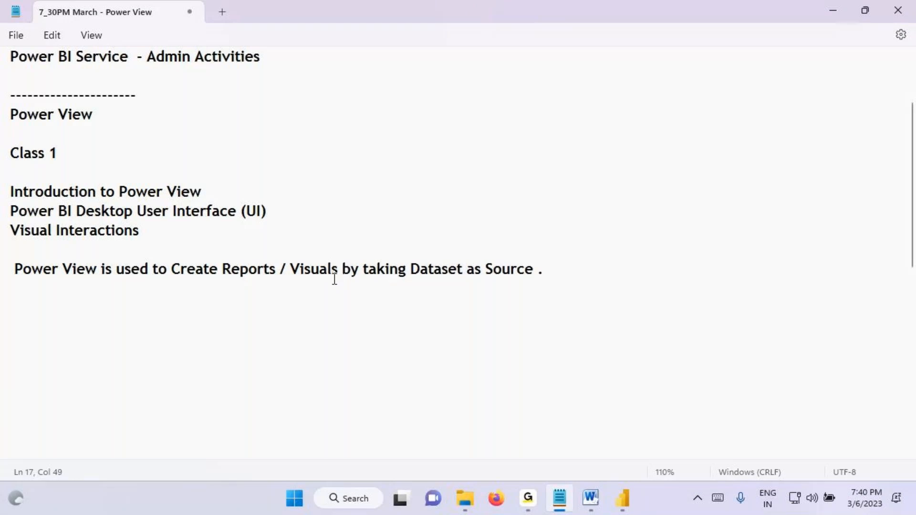
drag(290, 268, 338, 271)
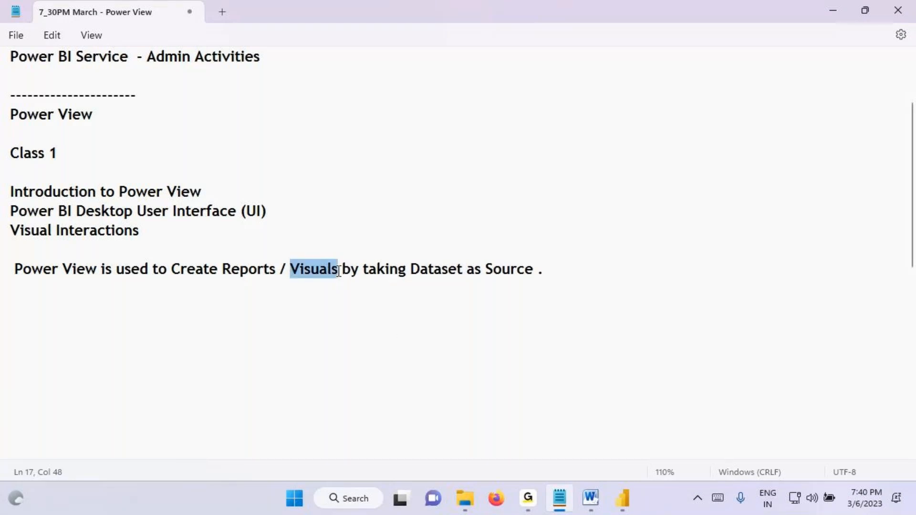
Step: Add the line "Graphical Representataion of Data we call as Visuals" below the Power View sentence
click(102, 305)
text(Graphical Repre)
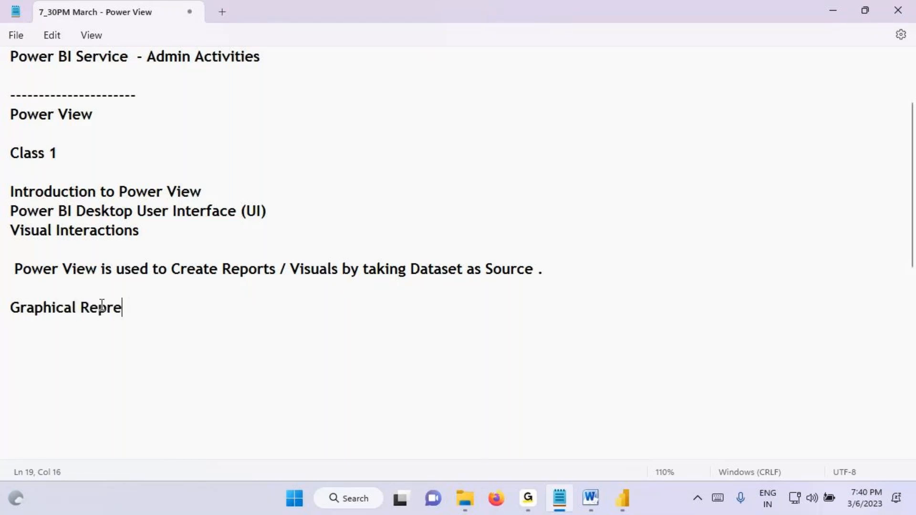
text(sentata)
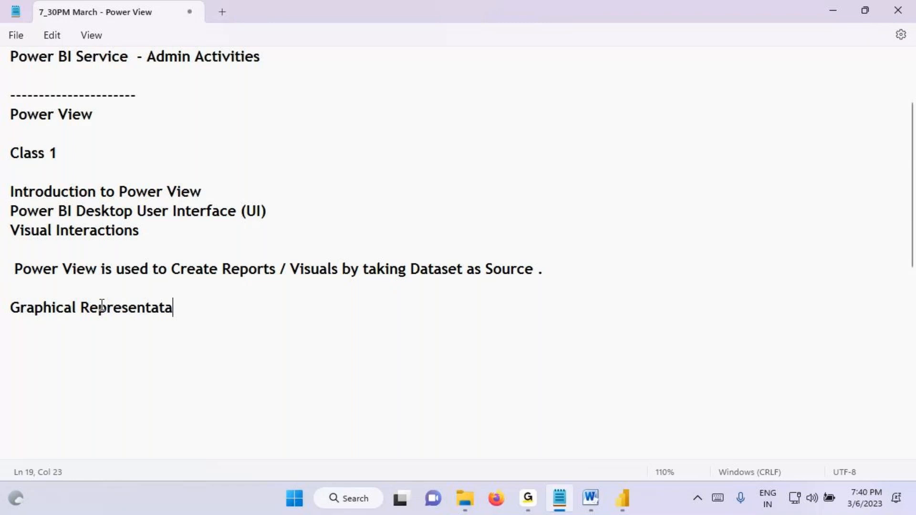
text(ion of Dat)
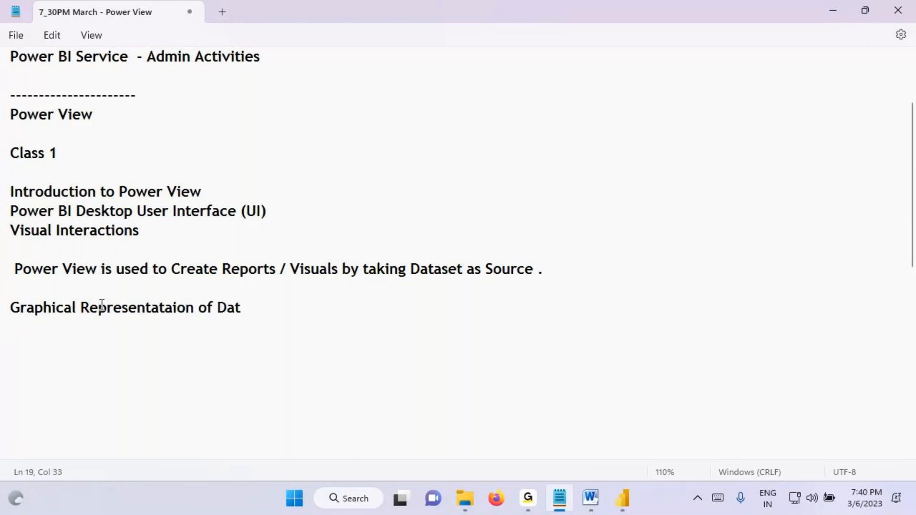
text(a we call as Visuals)
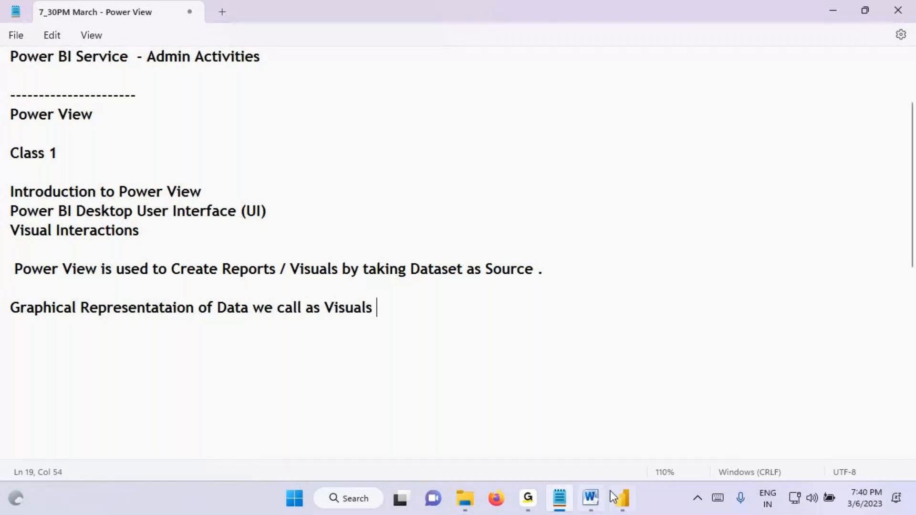
Step: In Power BI Desktop, mark the Data pane tables, draw an arrow from them to the "Build visuals" text, and clear the markings
click(621, 497)
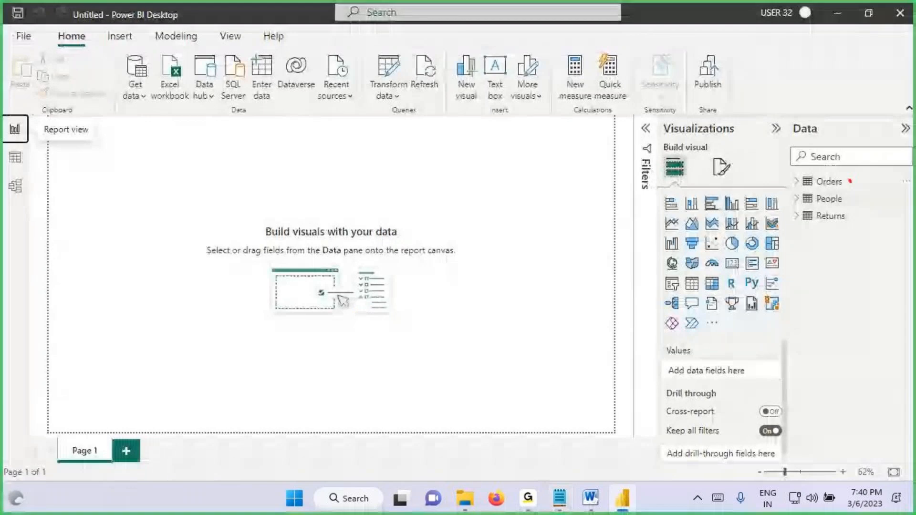
mouse_move(819, 169)
mouse_down()
mouse_move(794, 179)
mouse_move(859, 223)
mouse_move(834, 180)
mouse_up()
mouse_move(26, 178)
mouse_down()
mouse_move(12, 179)
mouse_move(34, 205)
mouse_move(27, 179)
mouse_up()
mouse_move(790, 139)
mouse_down()
mouse_move(787, 119)
mouse_move(788, 146)
mouse_up()
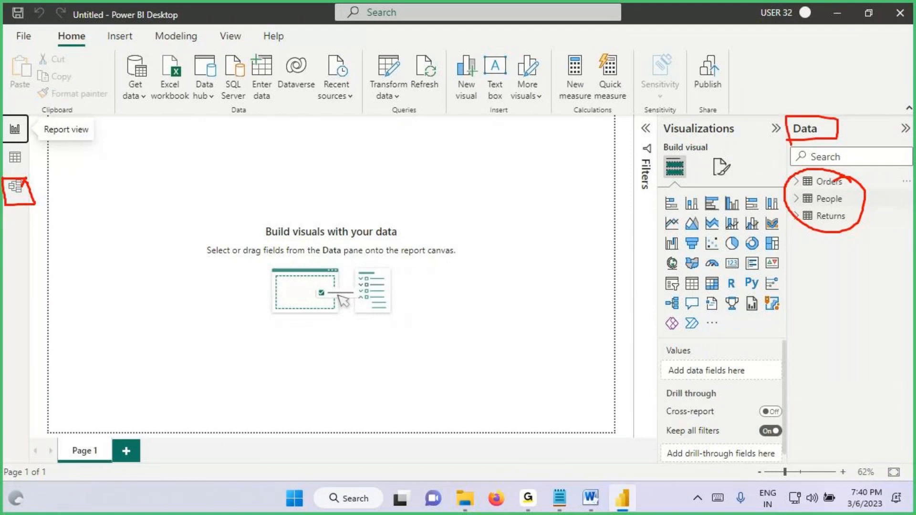
mouse_move(845, 113)
mouse_down()
mouse_move(846, 135)
mouse_move(882, 107)
mouse_move(872, 133)
mouse_up()
drag(838, 145, 837, 185)
mouse_move(815, 161)
mouse_down()
mouse_move(838, 180)
mouse_move(800, 174)
mouse_move(791, 222)
mouse_move(853, 181)
mouse_move(840, 189)
mouse_up()
mouse_move(859, 169)
mouse_down()
mouse_move(871, 204)
mouse_move(404, 135)
mouse_move(298, 228)
mouse_move(332, 240)
mouse_move(305, 246)
mouse_up()
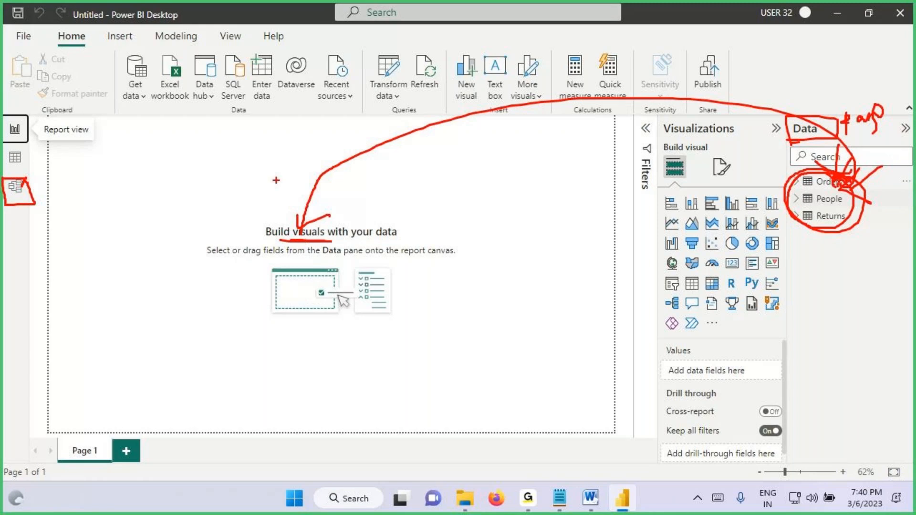
key(Escape)
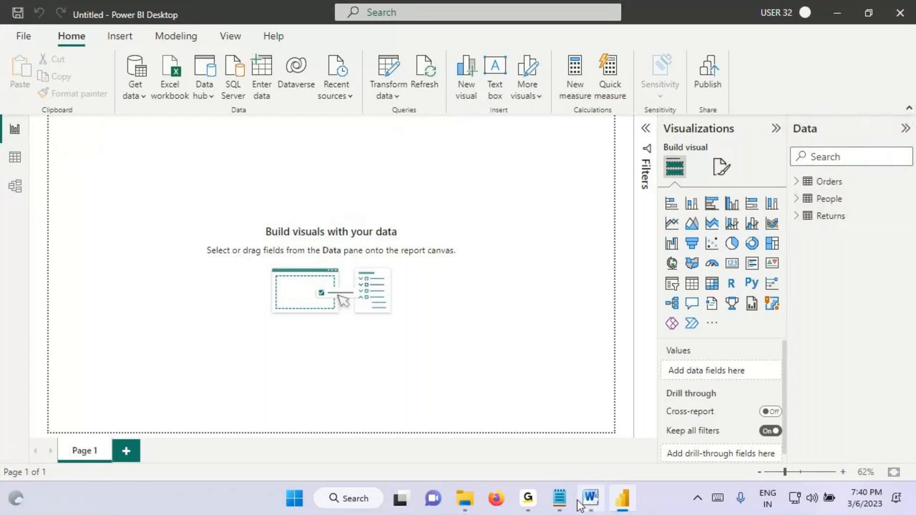
Step: Return to the Notepad notes, add a dashed separator at the end, and copy "Power BI Desktop User Interface (UI)" beneath it
click(559, 497)
drag(23, 269, 427, 312)
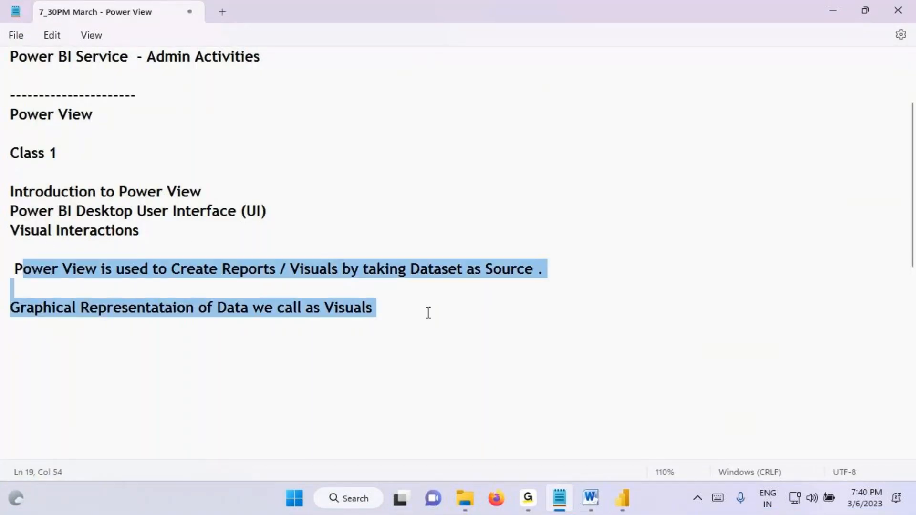
drag(11, 211, 282, 204)
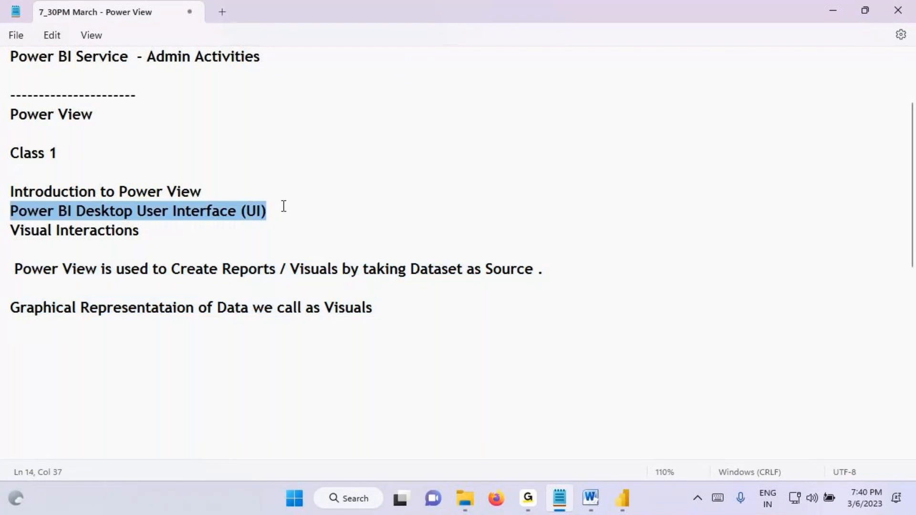
key(ctrl+End)
text(---------)
key(Return)
text(Power BI Desktop User Interface (UI))
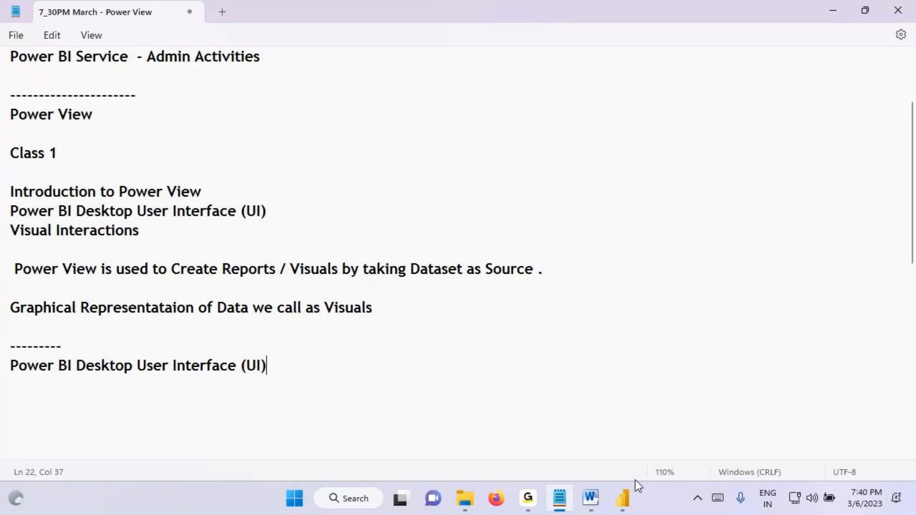
Step: In Power BI Desktop, expand the Filters pane, then box the Data pane and label it "pane" and 1
click(630, 492)
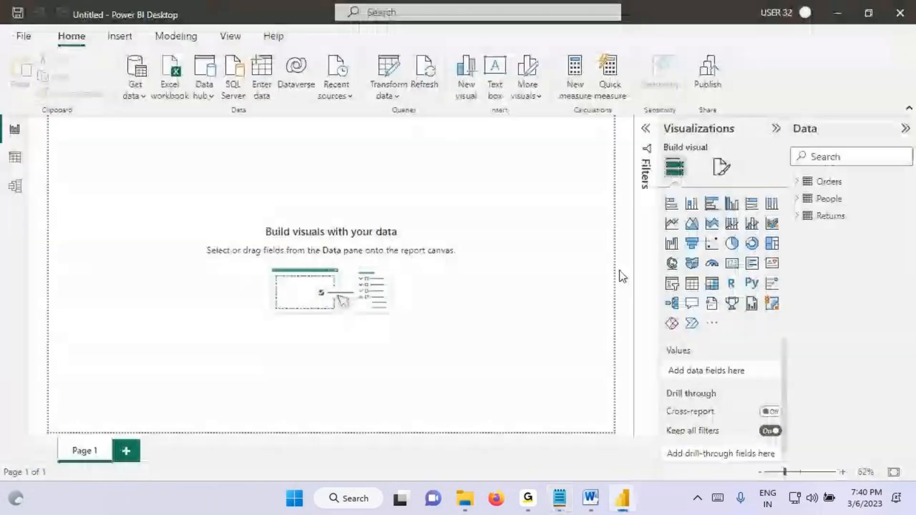
click(647, 129)
mouse_move(790, 114)
mouse_down()
mouse_move(840, 307)
mouse_move(909, 457)
mouse_up()
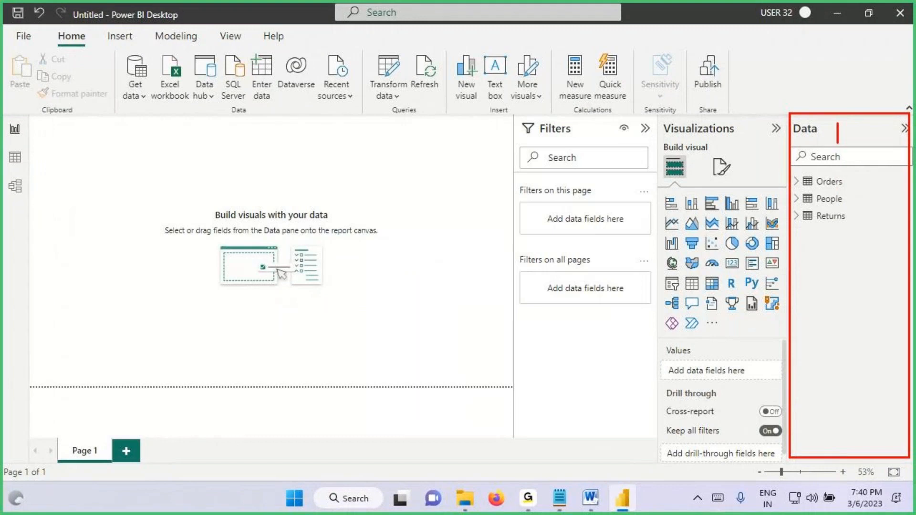
drag(838, 123, 870, 116)
mouse_move(832, 257)
mouse_down()
mouse_move(835, 286)
mouse_move(832, 237)
mouse_up()
Step: Draw a box around the Visualizations pane and label it "pane" with a circled 2
drag(655, 113, 787, 475)
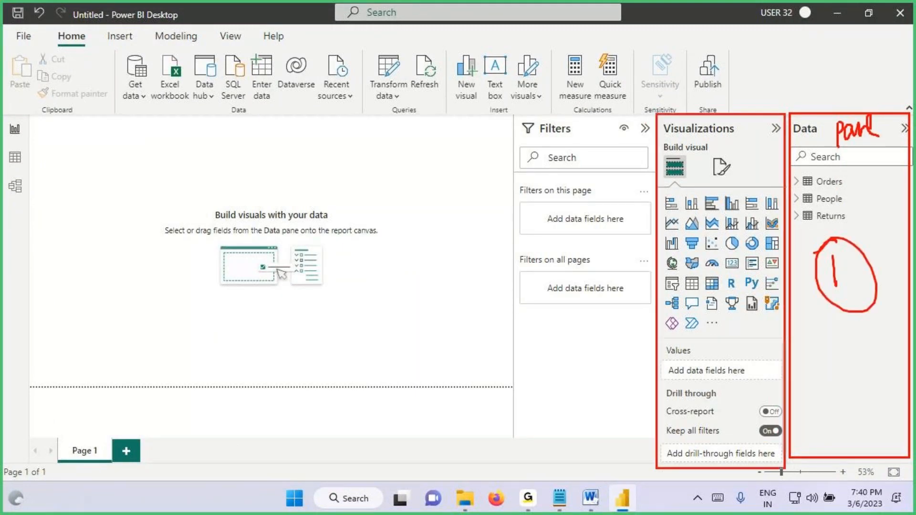
mouse_move(714, 137)
mouse_down()
mouse_move(714, 163)
mouse_move(715, 152)
mouse_up()
mouse_move(729, 142)
mouse_down()
mouse_move(728, 154)
mouse_move(749, 131)
mouse_move(772, 150)
mouse_up()
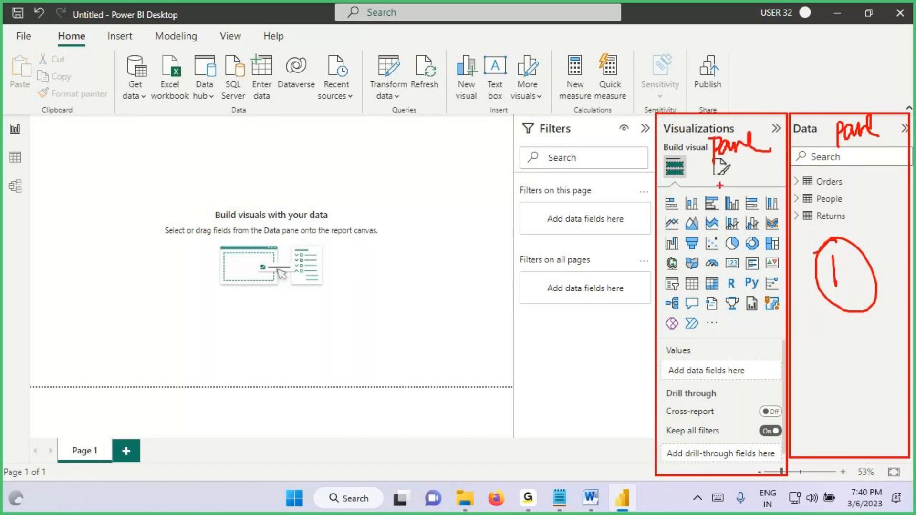
mouse_move(706, 195)
mouse_down()
mouse_move(729, 238)
mouse_move(728, 196)
mouse_up()
Step: Label the Filters area "pane", draw a box around it, and underline its title
drag(552, 145, 553, 188)
drag(553, 148, 561, 162)
mouse_move(571, 149)
mouse_down()
mouse_move(568, 167)
mouse_move(620, 158)
mouse_up()
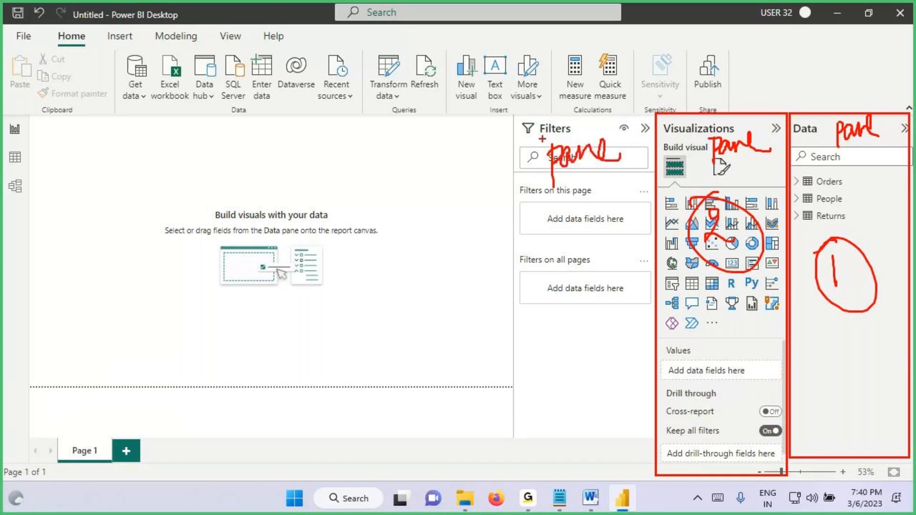
drag(518, 117, 654, 478)
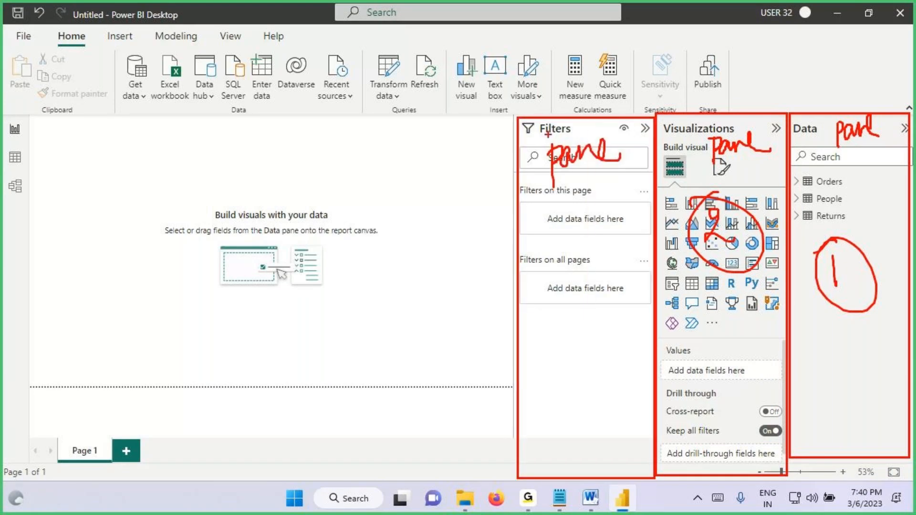
drag(542, 130, 592, 128)
Step: Box the ribbon and number it 4, then box the view switcher and number it 5
drag(2, 23, 761, 115)
mouse_move(237, 46)
mouse_down()
mouse_move(252, 63)
mouse_move(239, 85)
mouse_up()
mouse_move(242, 37)
mouse_down()
mouse_move(221, 39)
mouse_move(230, 30)
mouse_up()
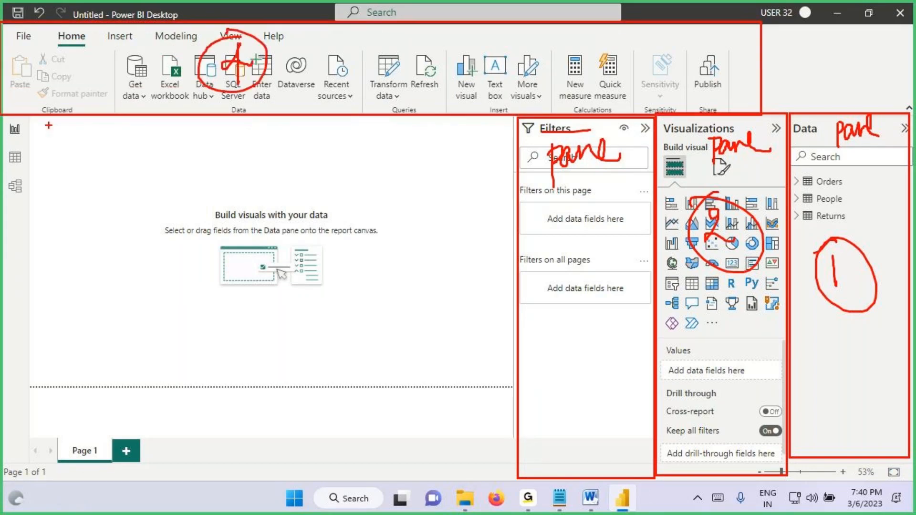
drag(2, 117, 31, 451)
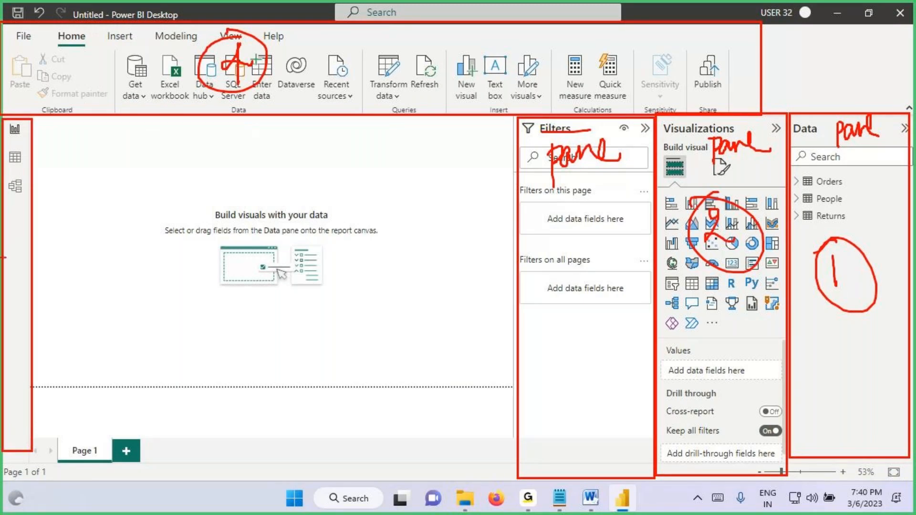
drag(14, 231, 15, 245)
mouse_move(9, 220)
mouse_down()
mouse_move(28, 213)
mouse_move(38, 240)
mouse_move(19, 210)
mouse_up()
Step: Box and number the report canvas 6 and the page tabs 7, then underline the Power BI Desktop title
mouse_move(34, 118)
mouse_down()
mouse_move(378, 344)
mouse_move(508, 388)
mouse_move(517, 426)
mouse_up()
drag(401, 227, 385, 263)
mouse_move(393, 212)
mouse_down()
mouse_move(373, 293)
mouse_move(340, 276)
mouse_up()
drag(45, 431, 516, 477)
mouse_move(238, 443)
mouse_down()
mouse_move(225, 477)
mouse_move(271, 449)
mouse_up()
drag(199, 446, 260, 422)
drag(119, 22, 185, 24)
drag(125, 24, 156, 23)
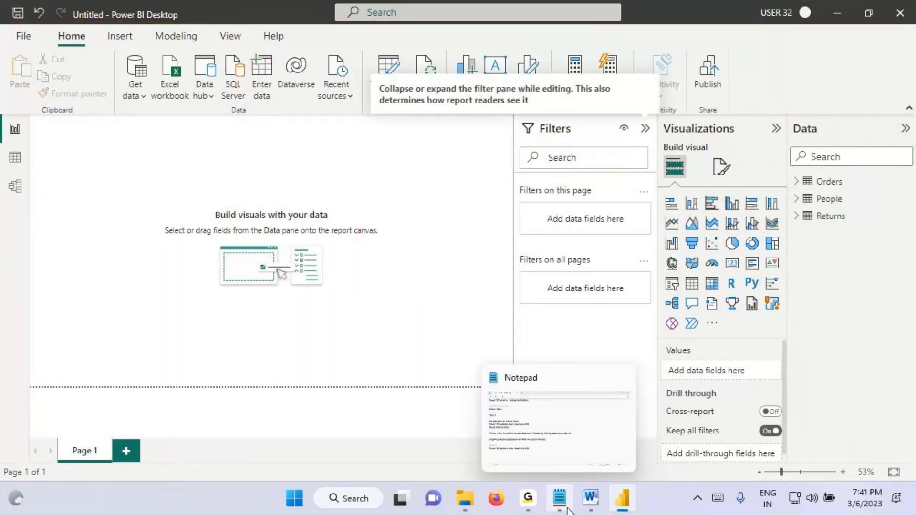
Step: Return to the Notepad notes, add "1. Data Pane" below the Power BI Desktop User Interface (UI) heading, and save
click(567, 509)
click(20, 394)
scroll(121, 310, down, 5)
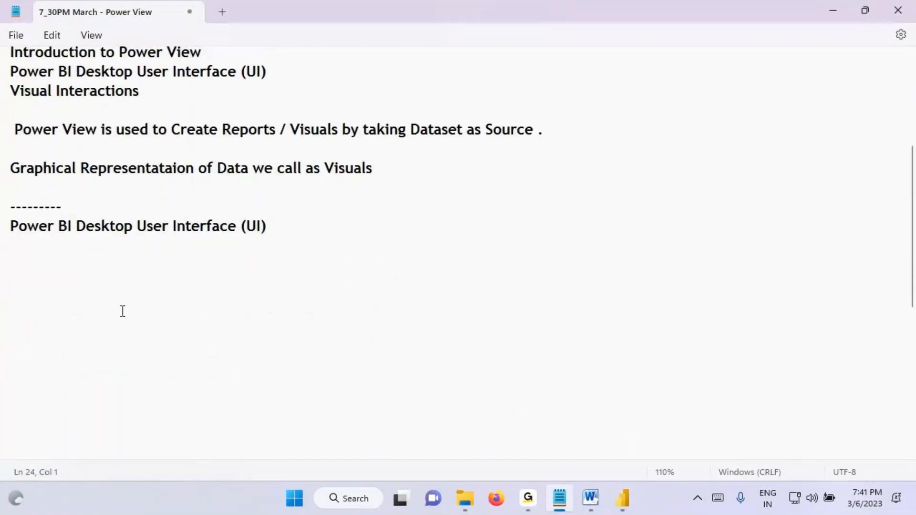
key(Return)
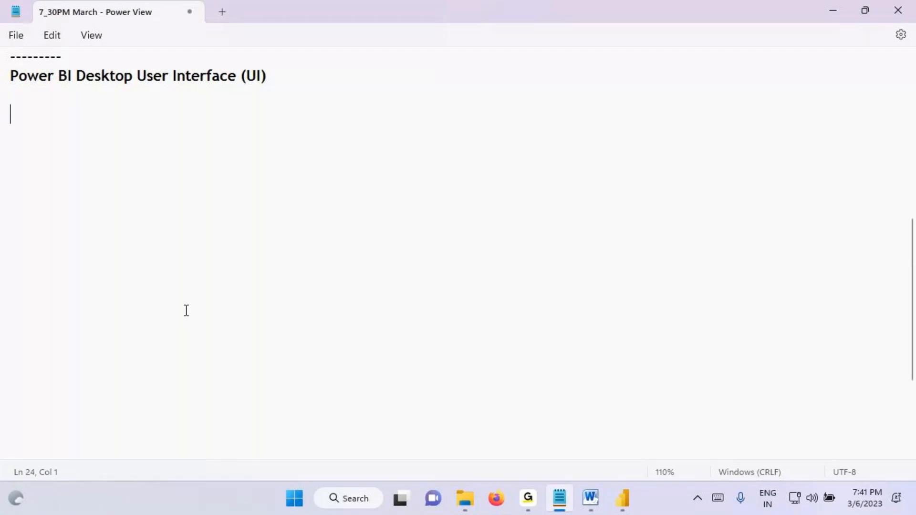
text(1. Data Pane)
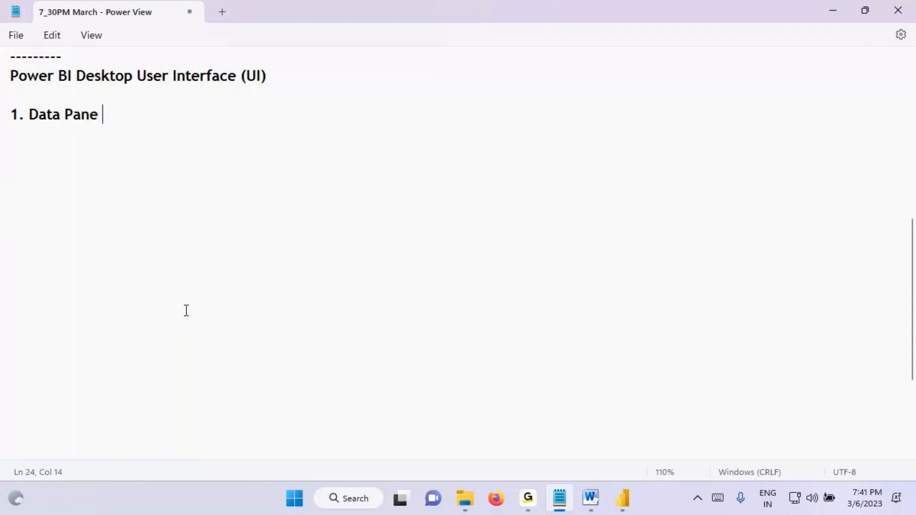
key(ctrl+s)
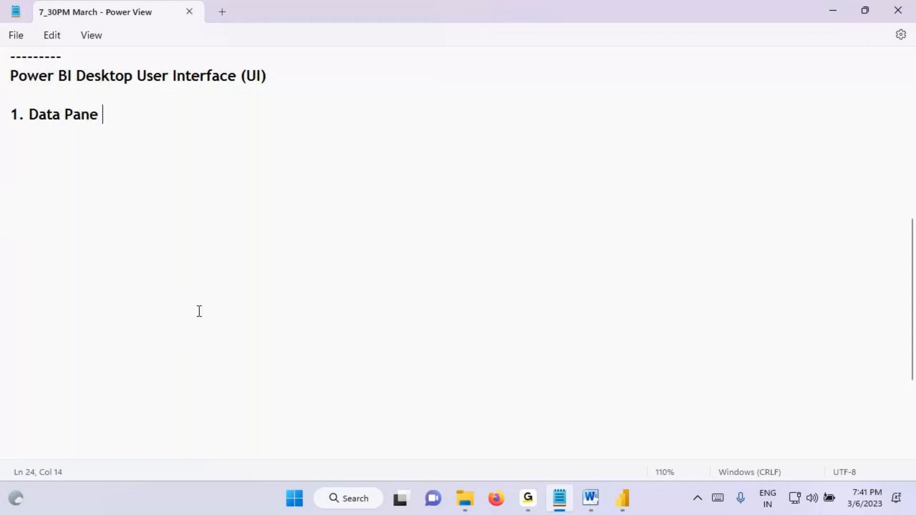
Step: Open the Model view in Power BI Desktop and draw a circled 20 with an arrow pointing to it
click(628, 508)
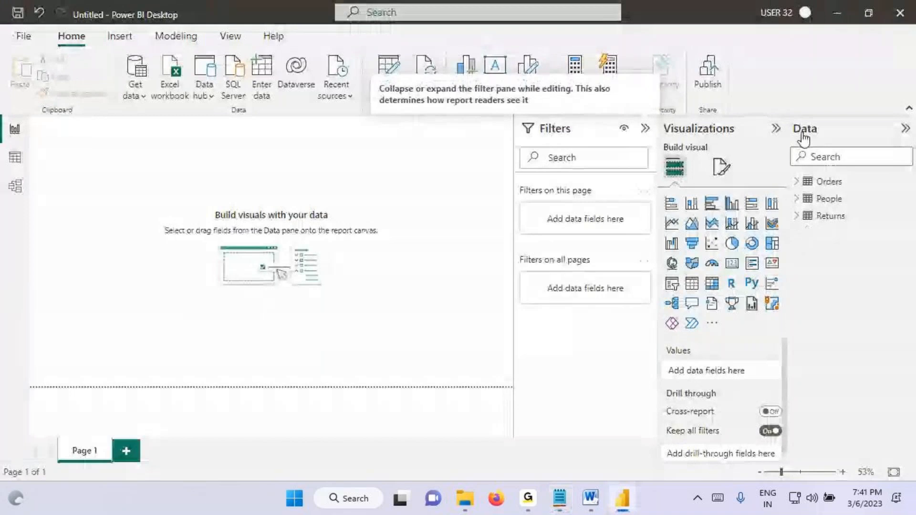
click(10, 193)
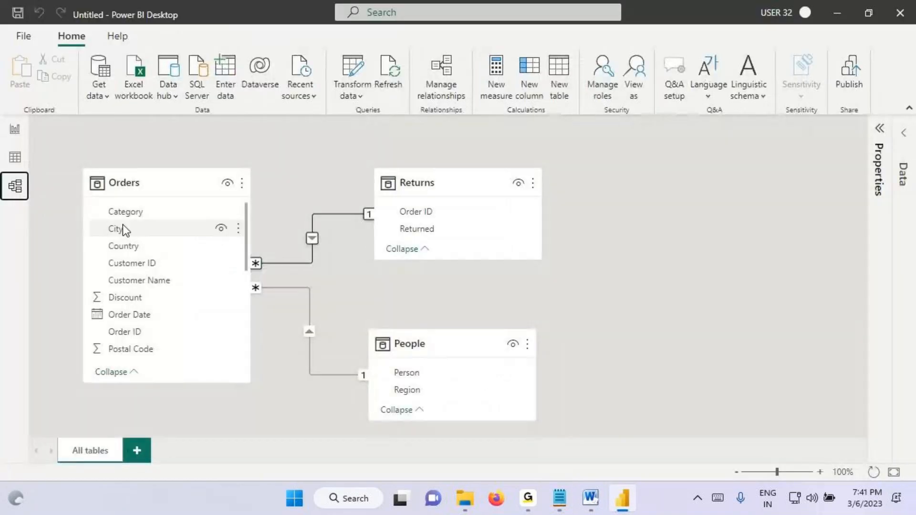
key(ctrl+2)
mouse_move(315, 169)
mouse_down()
mouse_move(325, 185)
mouse_move(343, 161)
mouse_up()
mouse_move(341, 142)
mouse_down()
mouse_move(305, 143)
mouse_move(315, 206)
mouse_move(334, 136)
mouse_up()
drag(323, 100, 324, 149)
mouse_move(308, 138)
mouse_down()
mouse_move(341, 124)
mouse_move(322, 155)
mouse_up()
Step: Write a circled 3 on the Orders table, connect it to the circled 20 with an arrow, and clear the markings
drag(144, 176, 154, 206)
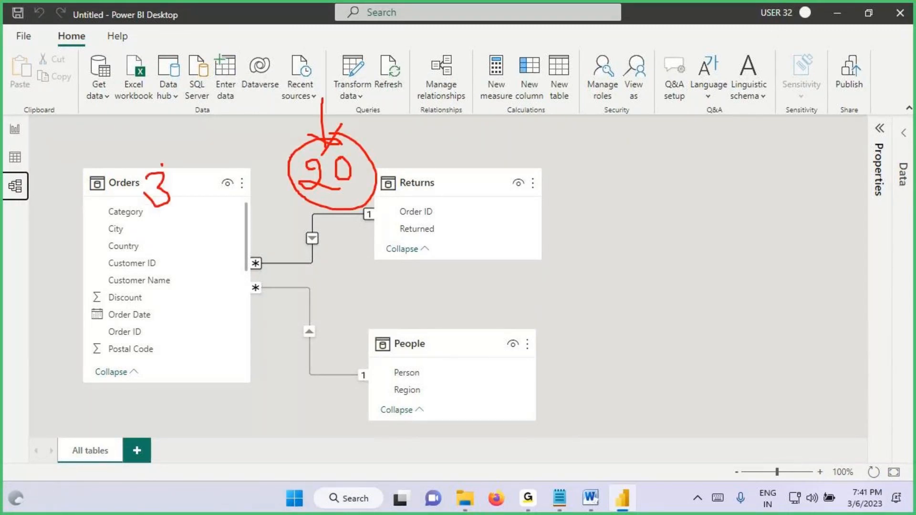
mouse_move(156, 168)
mouse_down()
mouse_move(158, 219)
mouse_move(162, 158)
mouse_move(149, 134)
mouse_move(288, 164)
mouse_move(262, 187)
mouse_up()
drag(310, 199, 377, 189)
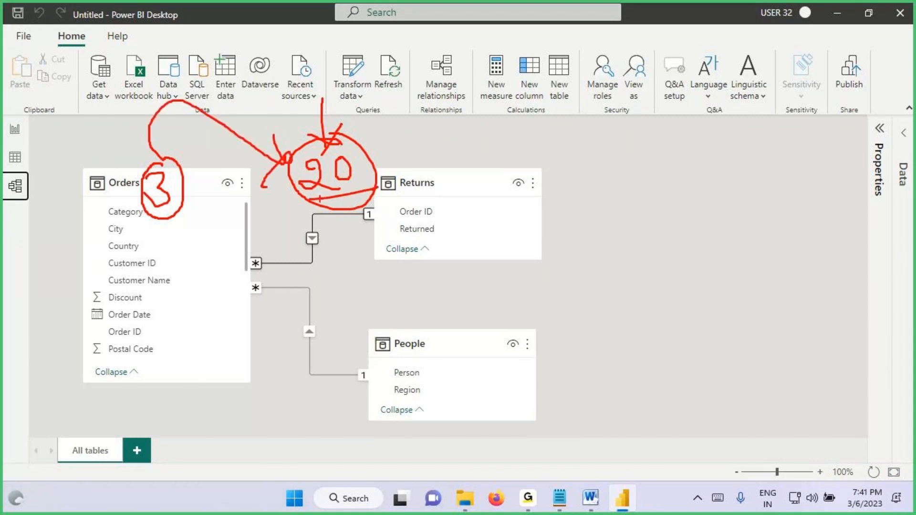
drag(10, 198, 33, 205)
key(Escape)
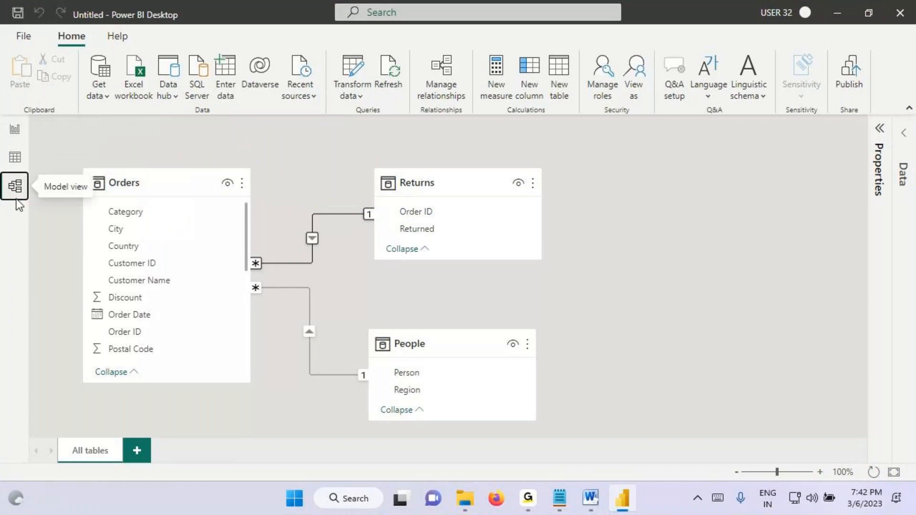
Step: Switch to the Report view, draw an arrow from its icon to the circled Data pane tables, and clear the markings
click(14, 131)
drag(39, 130, 239, 185)
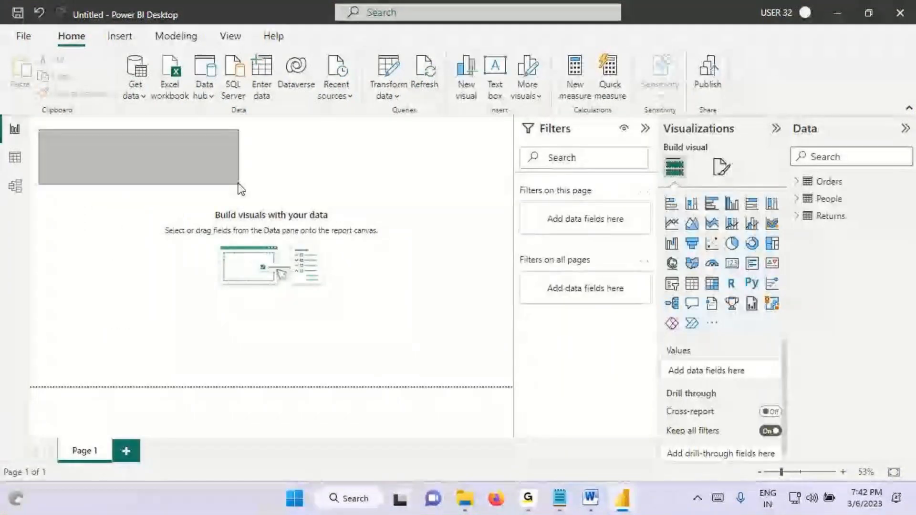
key(ctrl+2)
mouse_move(1, 115)
mouse_down()
mouse_move(28, 138)
mouse_move(697, 125)
mouse_move(806, 150)
mouse_up()
drag(787, 134, 779, 162)
mouse_move(818, 137)
mouse_down()
mouse_move(807, 137)
mouse_move(868, 241)
mouse_move(815, 149)
mouse_up()
drag(824, 73, 825, 128)
mouse_move(812, 111)
mouse_down()
mouse_move(822, 135)
mouse_move(851, 92)
mouse_up()
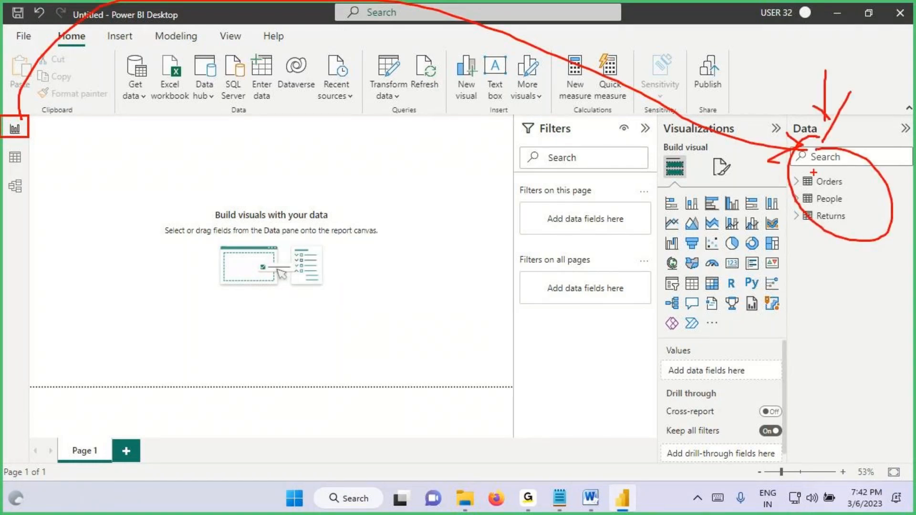
key(Escape)
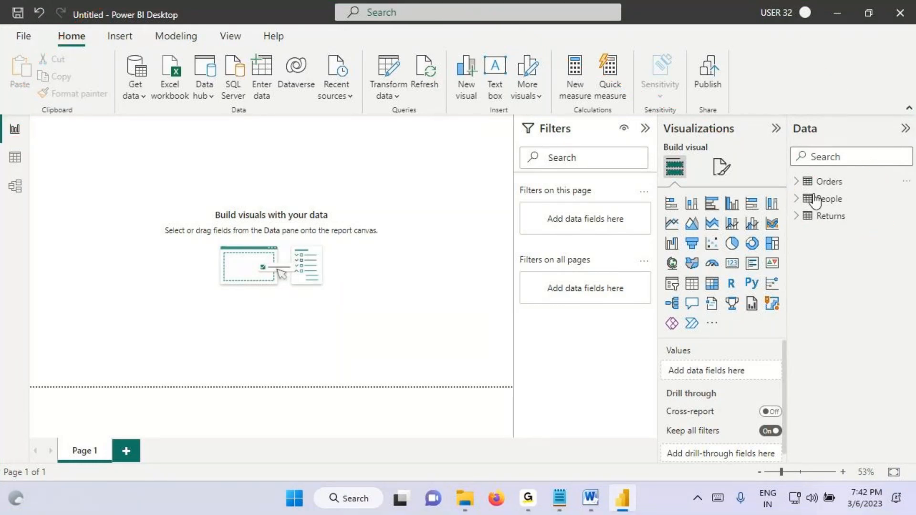
Step: Return to the Notepad notes and highlight "Data Pane" in the first list item
click(559, 498)
drag(31, 117, 129, 117)
key(ctrl+c)
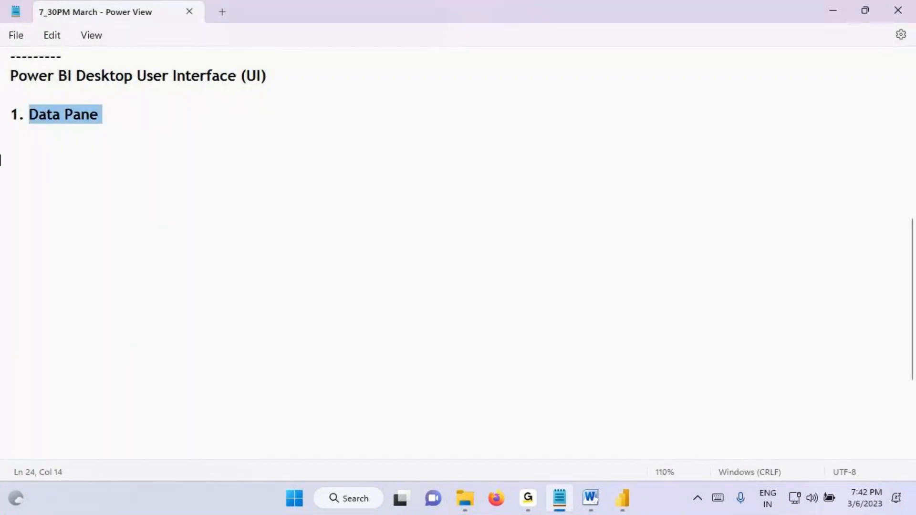
Step: Add the note "Data Pane List of Tables which we Loaded into Power Pivot" below the Data Pane item
click(22, 146)
key(ctrl+v)
text(L)
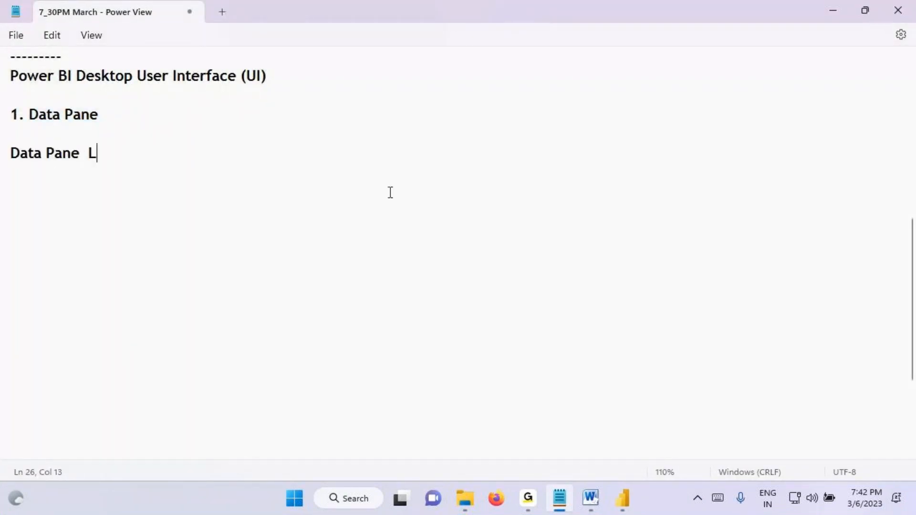
text(ist of Table)
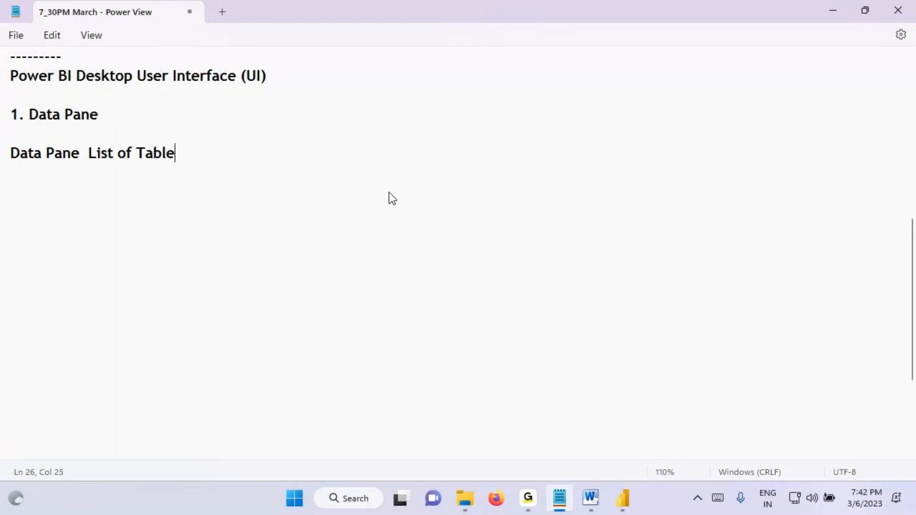
text(s which )
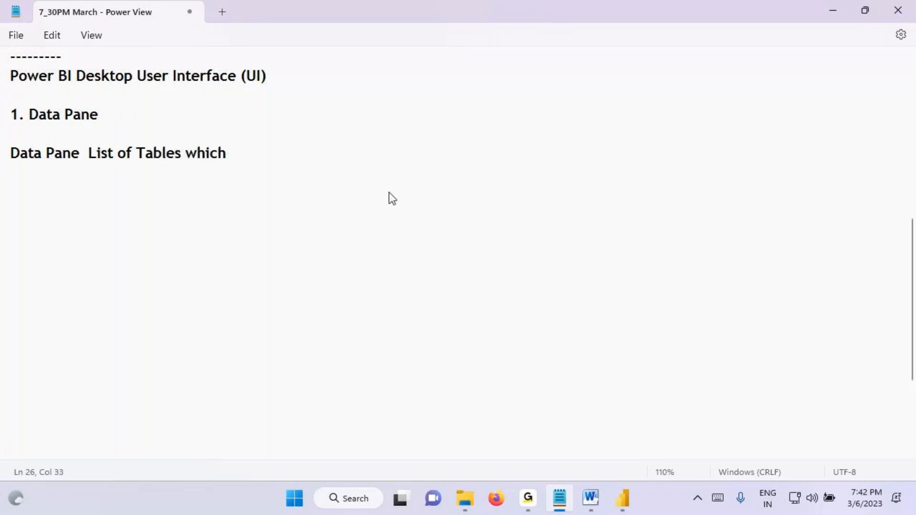
text(we Loaded i)
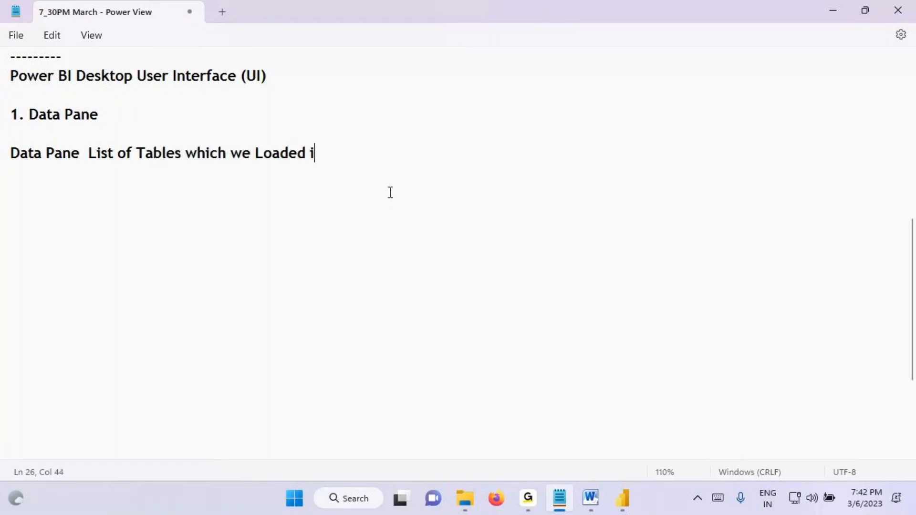
text(nto Power )
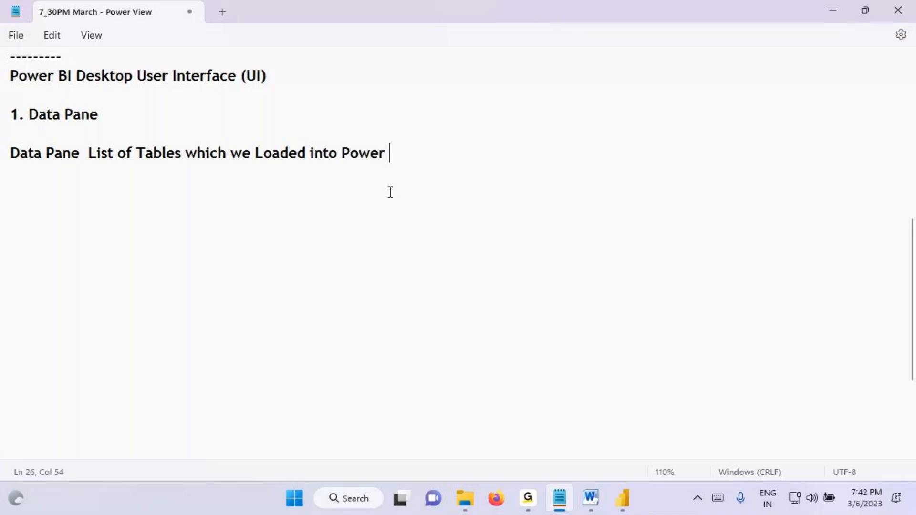
text(Pivot)
Step: Switch to Power BI Desktop and write a 20 above the Data pane tables with an arrow pointing down to them
click(620, 502)
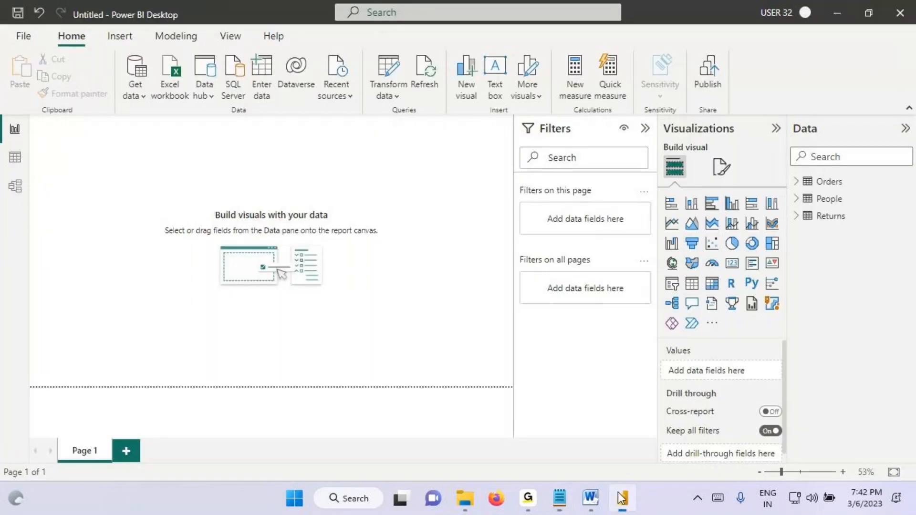
key(ctrl+2)
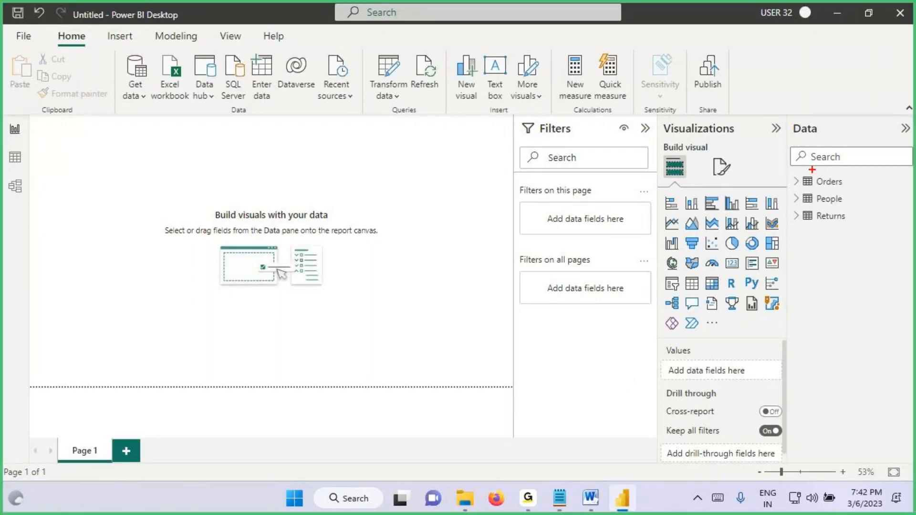
mouse_move(832, 127)
mouse_down()
mouse_move(857, 136)
mouse_move(858, 196)
mouse_move(874, 193)
mouse_up()
drag(873, 176, 839, 211)
Step: Write A, B, dots and Z beside the Data pane tables with arrows, and draw an ellipse around the sequence
mouse_move(767, 169)
mouse_down()
mouse_move(752, 196)
mouse_move(803, 180)
mouse_up()
mouse_move(796, 176)
mouse_down()
mouse_move(771, 245)
mouse_move(821, 224)
mouse_up()
drag(814, 224, 807, 249)
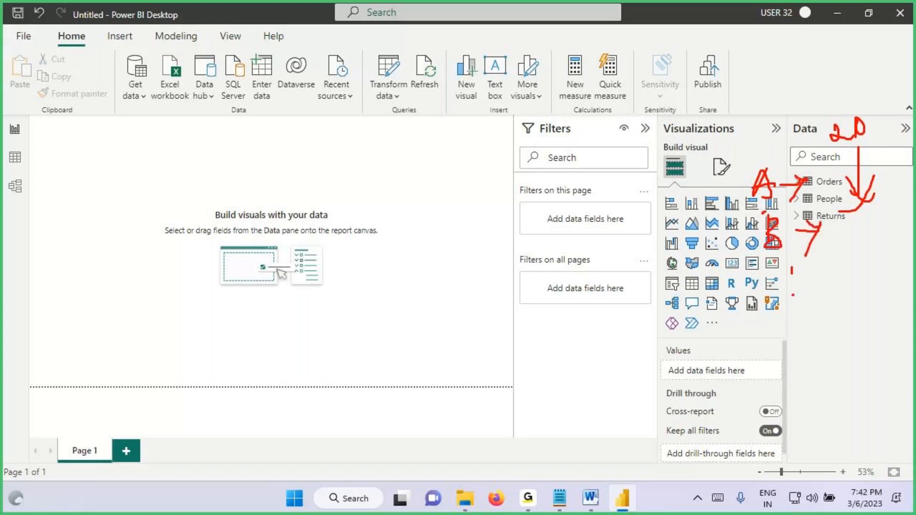
drag(792, 295, 797, 315)
click(803, 335)
drag(773, 398, 831, 392)
mouse_move(789, 165)
mouse_down()
mouse_move(832, 401)
mouse_move(795, 188)
mouse_up()
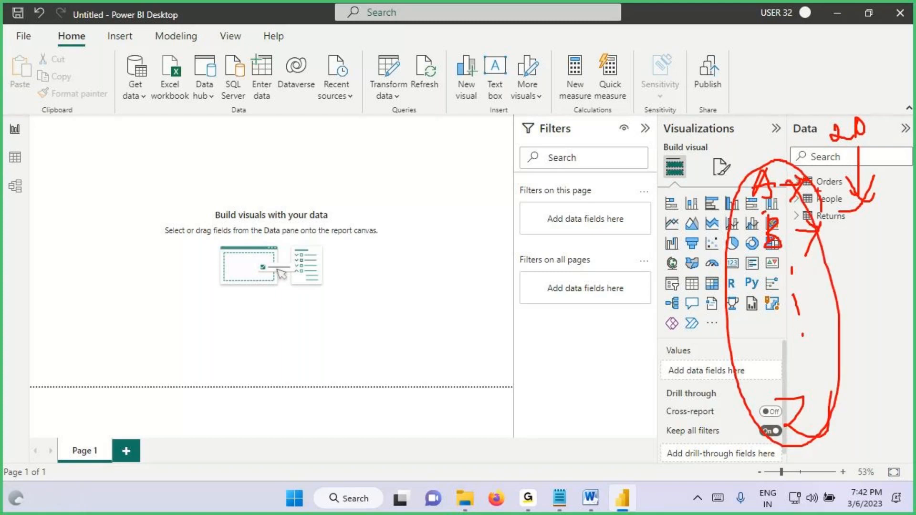
Step: Circle the written 20, emphasise its arrow and the A to Z ellipse, and clear the markings
mouse_move(835, 113)
mouse_down()
mouse_move(821, 139)
mouse_move(832, 111)
mouse_up()
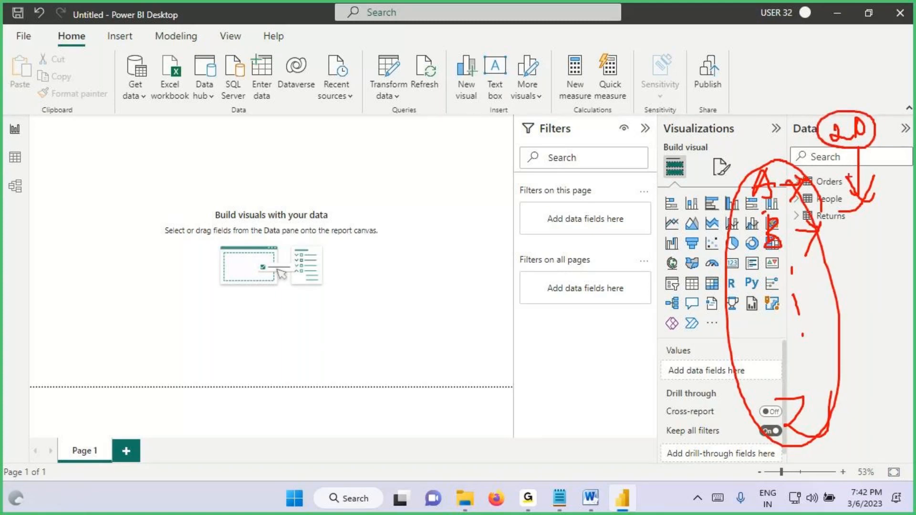
drag(883, 177, 862, 213)
mouse_move(794, 167)
mouse_down()
mouse_move(726, 193)
mouse_move(806, 420)
mouse_move(747, 178)
mouse_up()
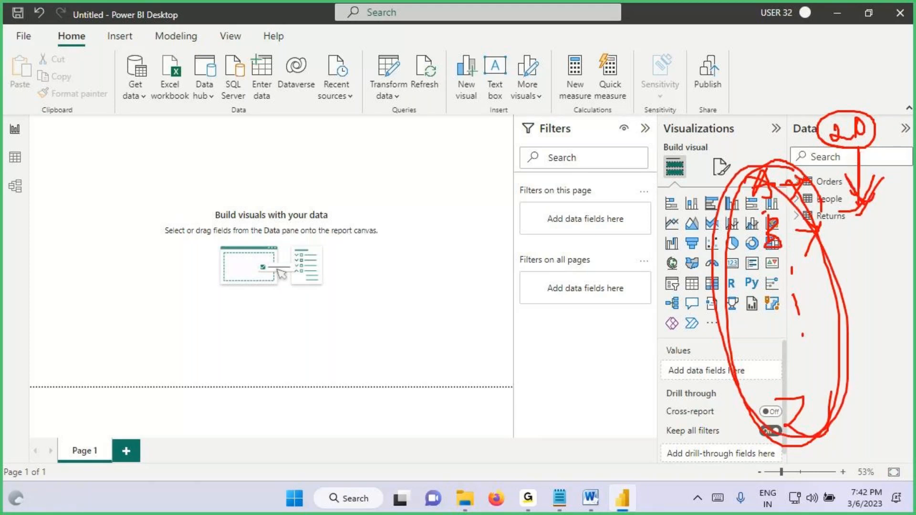
key(Escape)
Step: Underline Orders, People and Returns in the Data pane, and clear the markings
key(ctrl+2)
mouse_move(810, 187)
mouse_down()
mouse_move(823, 188)
mouse_move(823, 208)
mouse_up()
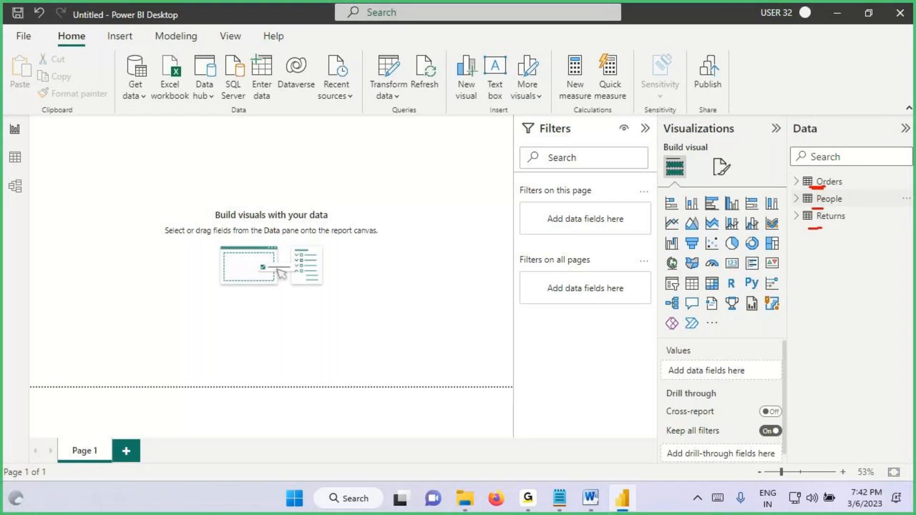
key(Escape)
Step: Connect to the EmpDept Excel workbook as a new data source
click(125, 99)
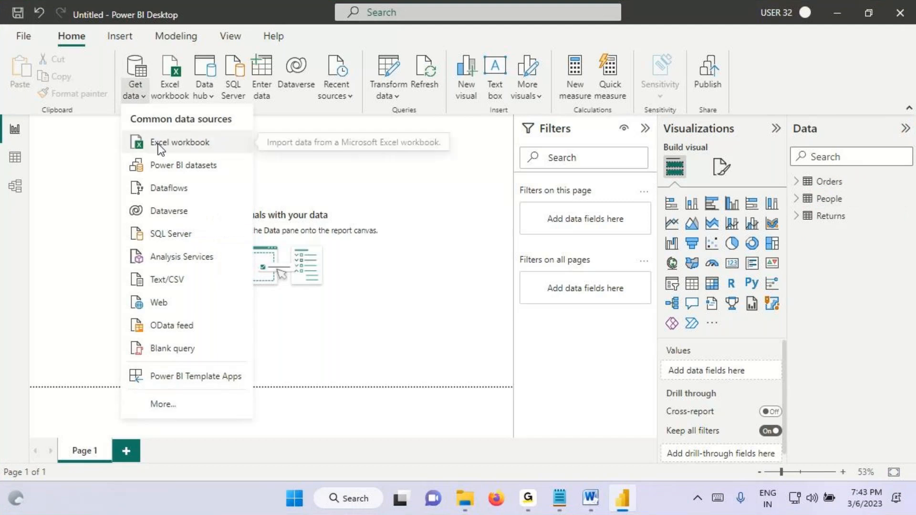
click(182, 142)
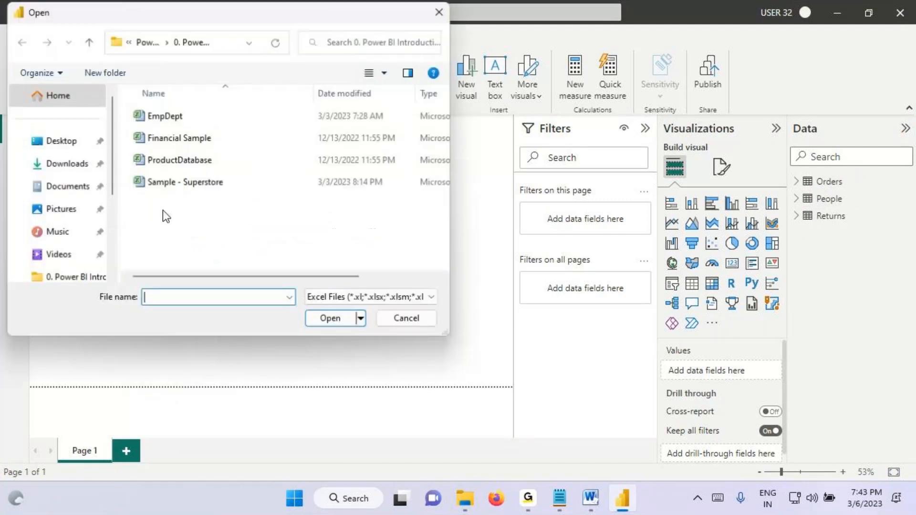
click(165, 115)
click(327, 319)
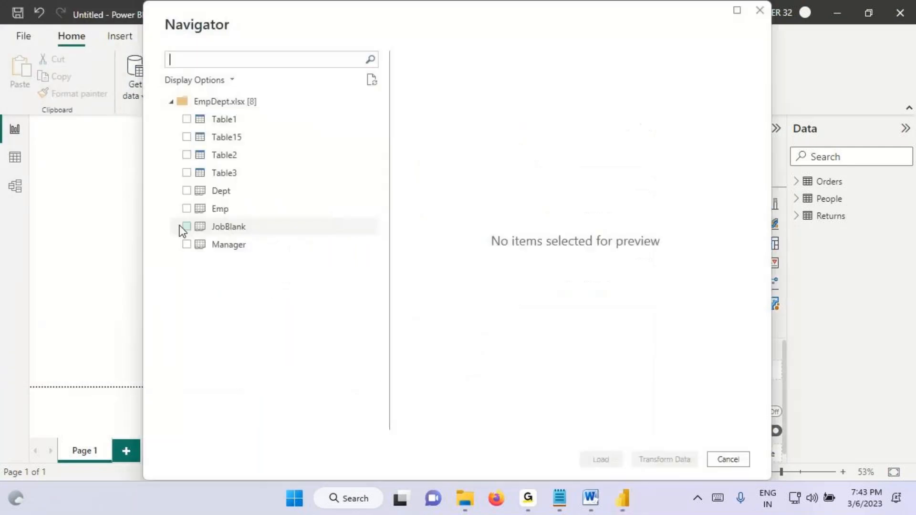
Step: Select the Emp, Dept and Manager sheets for import and preview the Emp sheet
click(186, 209)
click(186, 190)
click(187, 244)
click(215, 211)
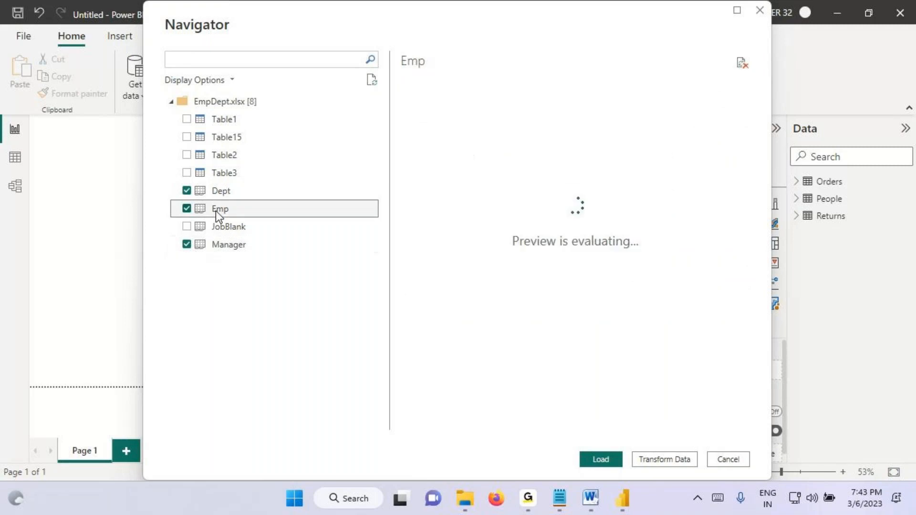
Step: Draw a check mark on the Emp preview, mark Dept and Manager, clear the markings, and load the selected sheets
key(ctrl+2)
drag(492, 182, 612, 116)
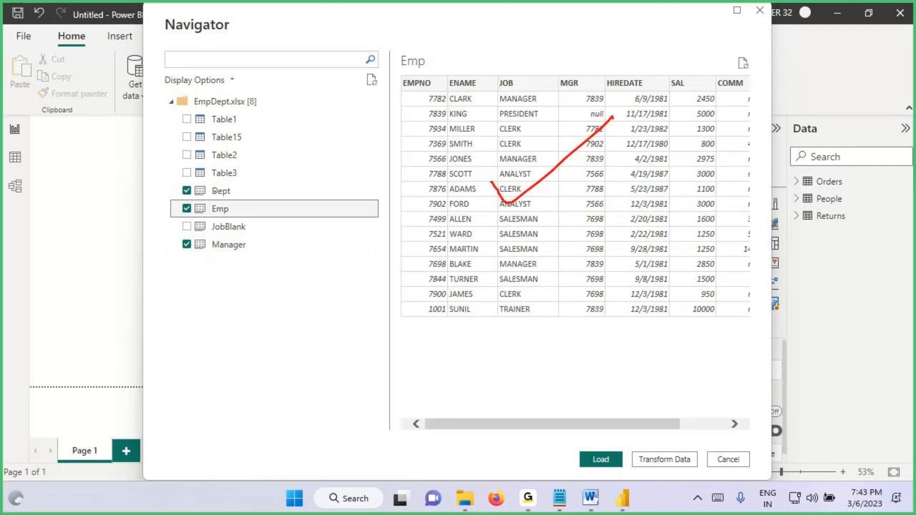
drag(214, 188, 262, 166)
drag(228, 236, 285, 221)
mouse_move(616, 447)
mouse_down()
mouse_move(592, 468)
mouse_move(623, 450)
mouse_move(356, 381)
mouse_move(77, 236)
mouse_move(18, 188)
mouse_move(40, 228)
mouse_up()
key(Escape)
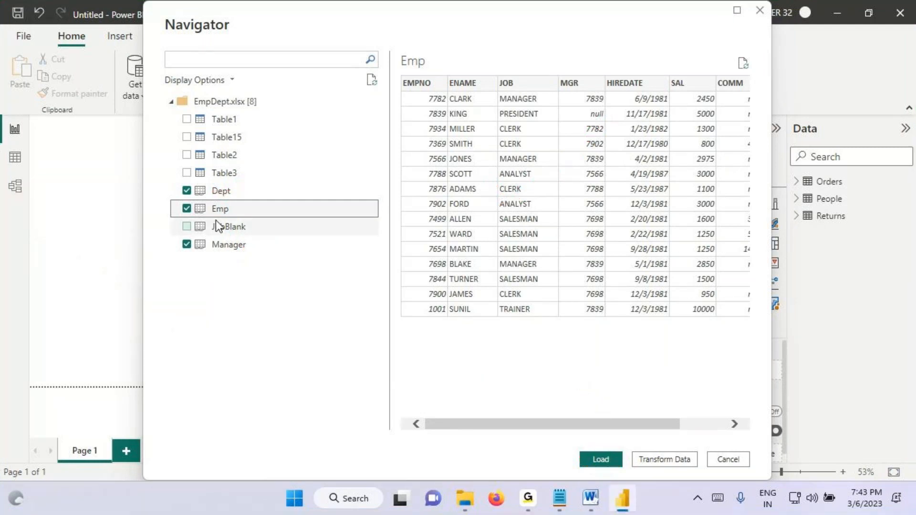
click(603, 460)
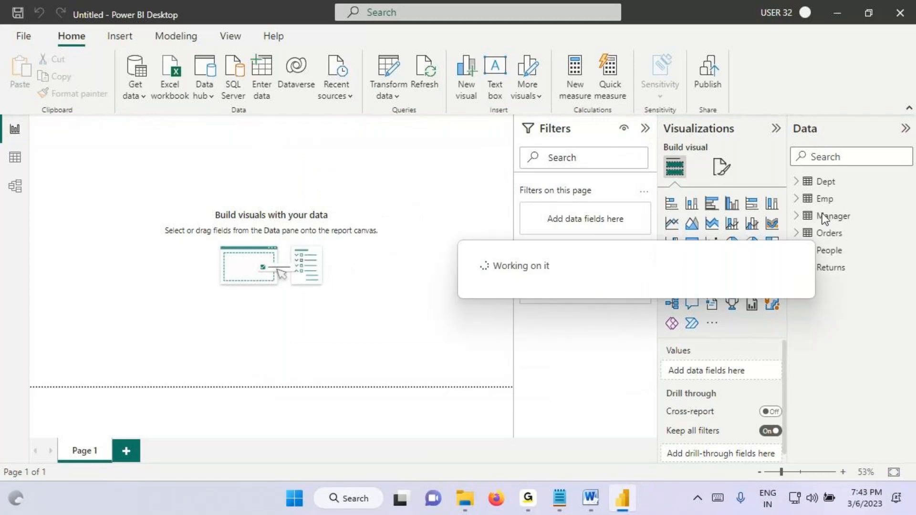
Step: Circle Dept in the Data pane, draw an arrow below the list, and circle and underline the Orders, People and Returns group
key(ctrl+2)
mouse_move(794, 188)
mouse_down()
mouse_move(834, 188)
mouse_move(796, 170)
mouse_move(811, 189)
mouse_up()
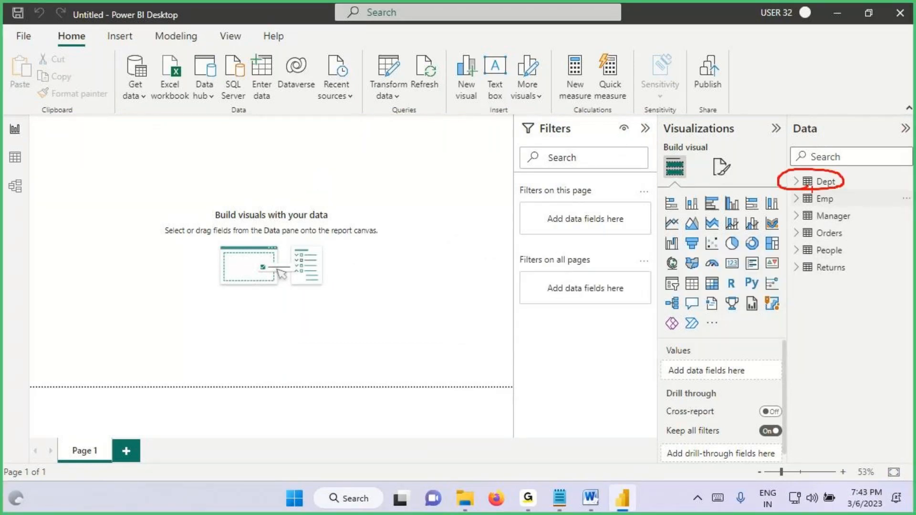
mouse_move(796, 294)
mouse_down()
mouse_move(833, 295)
mouse_move(806, 327)
mouse_up()
mouse_move(842, 228)
mouse_down()
mouse_move(791, 234)
mouse_move(849, 275)
mouse_move(818, 231)
mouse_move(856, 237)
mouse_up()
drag(802, 258, 848, 257)
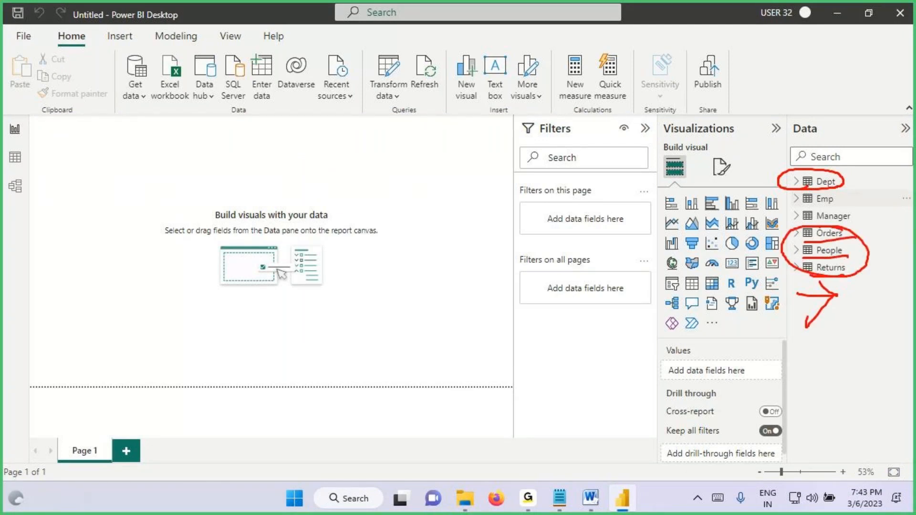
Step: Circle the Dept, Emp and Manager group with an arrow pointing to it, underline the tables, and clear the markings
mouse_move(838, 173)
mouse_down()
mouse_move(811, 228)
mouse_move(861, 186)
mouse_move(828, 173)
mouse_up()
drag(814, 155, 830, 174)
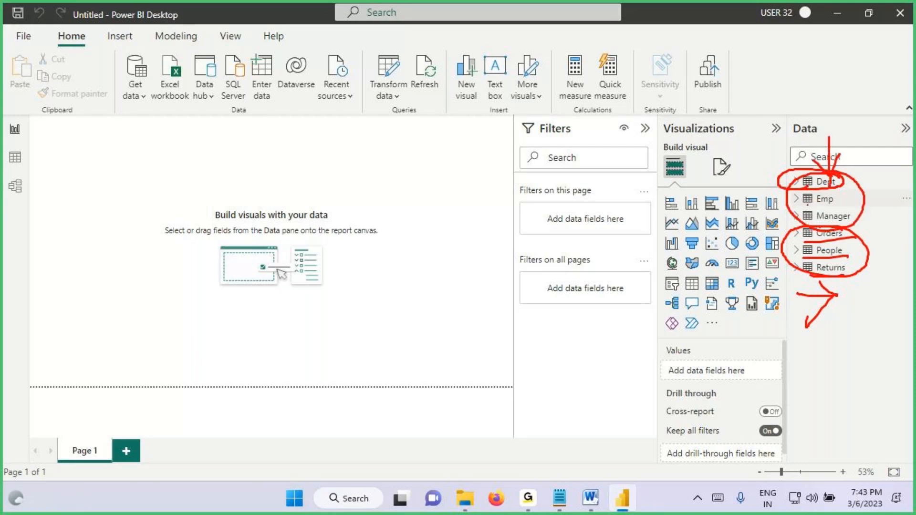
mouse_move(806, 206)
mouse_down()
mouse_move(838, 205)
mouse_move(847, 221)
mouse_up()
mouse_move(851, 164)
mouse_down()
mouse_move(793, 212)
mouse_move(827, 160)
mouse_up()
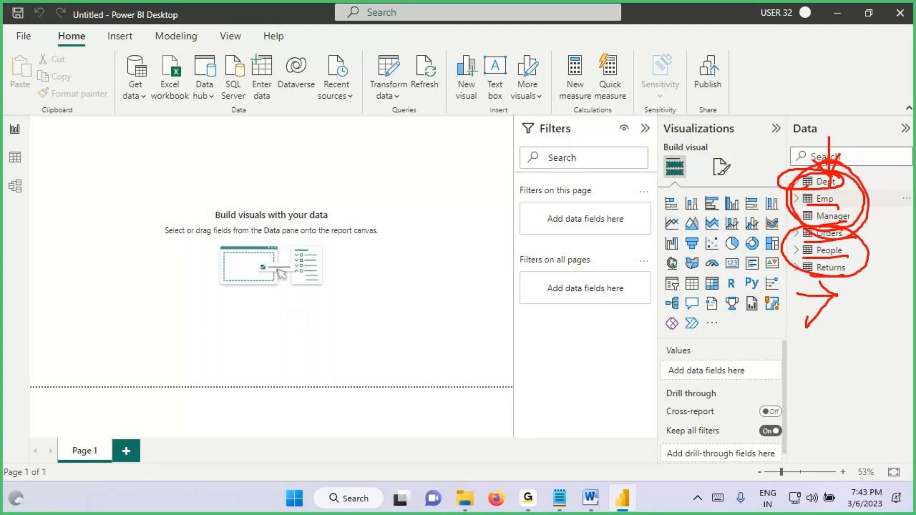
key(Escape)
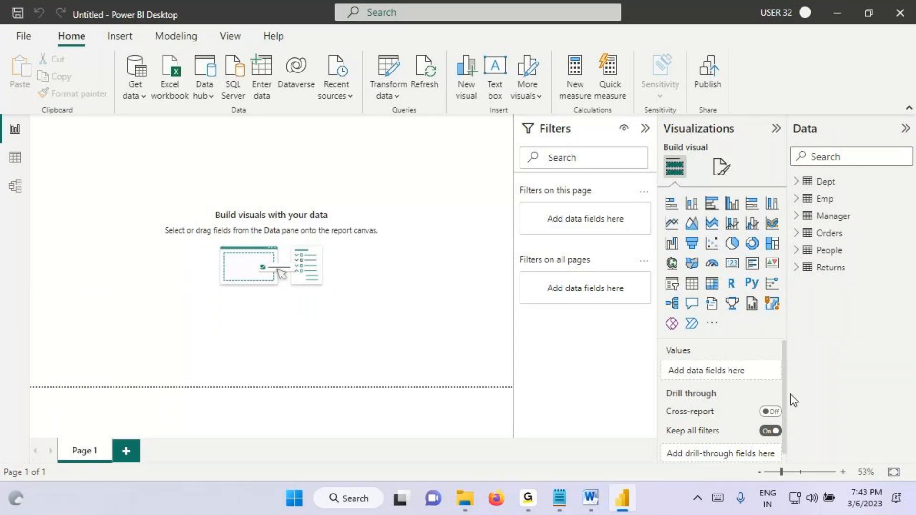
Step: Return to the Notepad notes and add the line "All the Tables in Data Pane will be Sorted in alphabatical Order"
click(559, 498)
click(59, 191)
text(All the Tables in Data Pane wil)
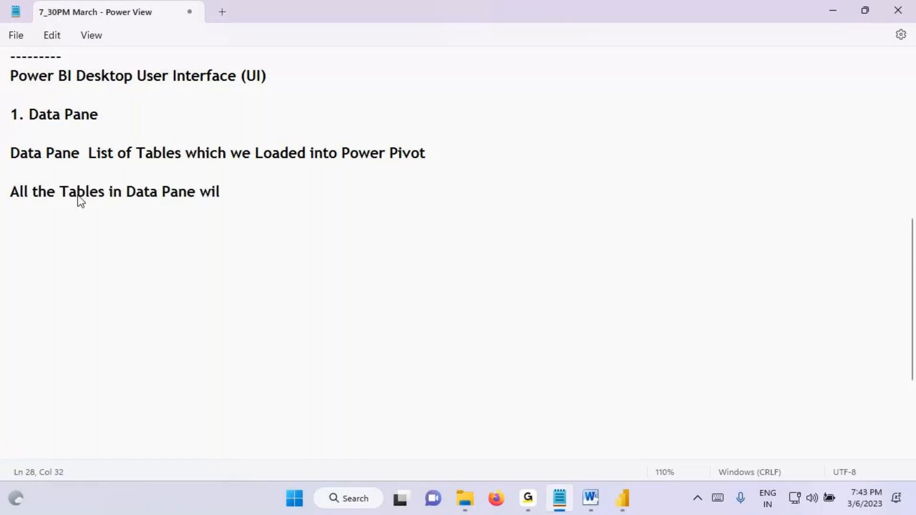
text(l be Sotr)
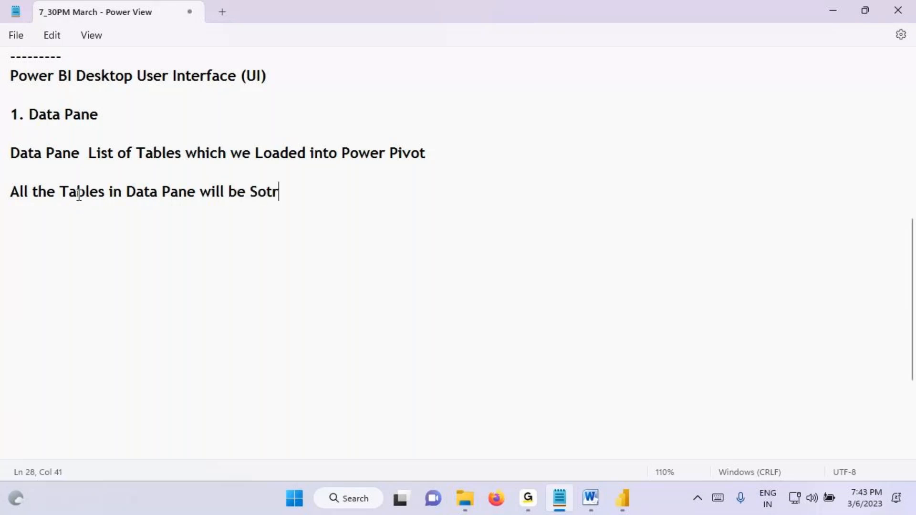
text(t)
key(BackSpace)
key(BackSpace)
key(BackSpace)
text(rted in ap)
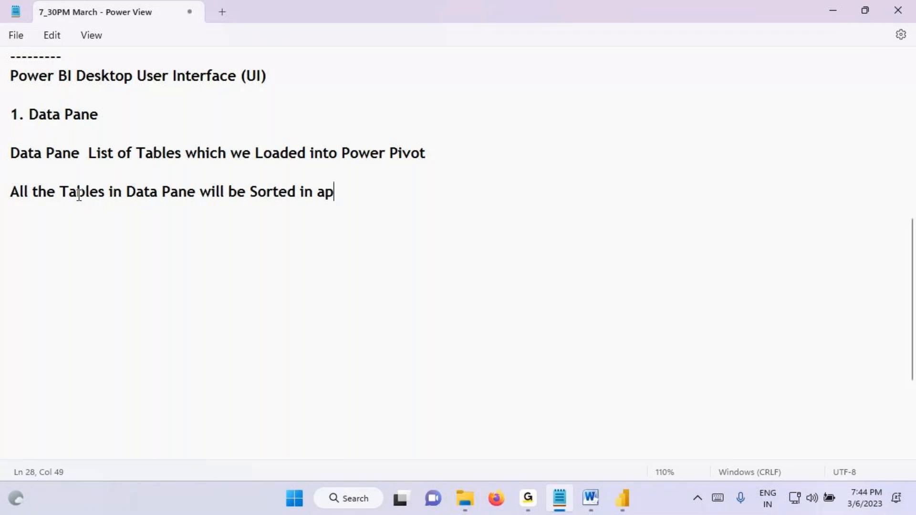
key(BackSpace)
text(lphabat)
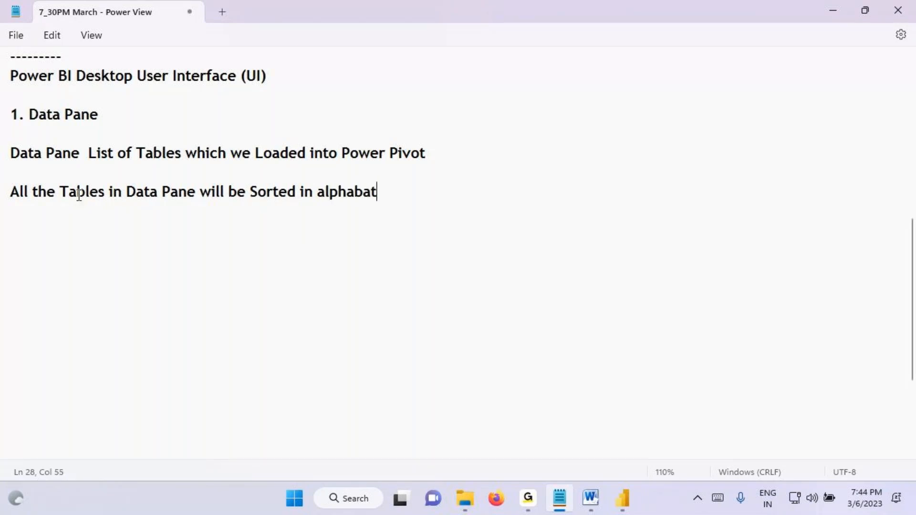
text(icla)
key(BackSpace)
key(BackSpace)
text(al Order)
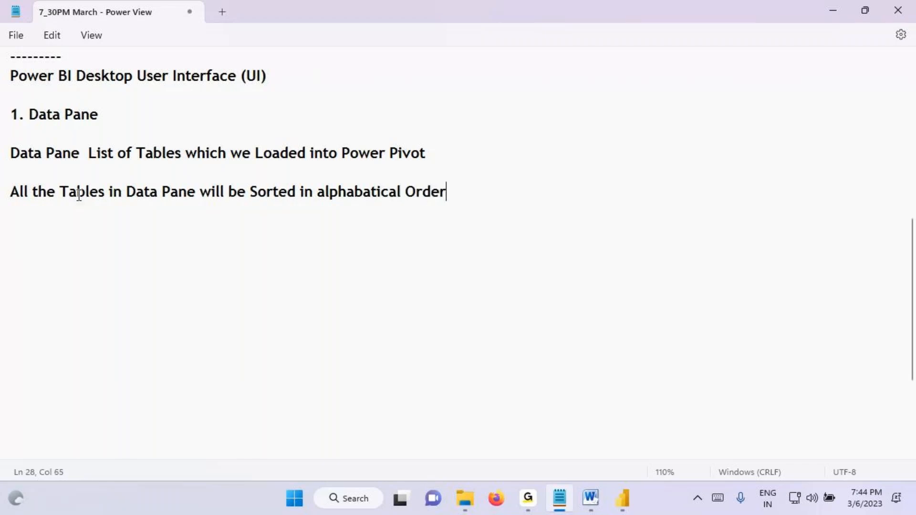
Step: Switch to Power BI Desktop, mark Orders in the Data pane, draw on the report canvas, and clear the markings
click(622, 498)
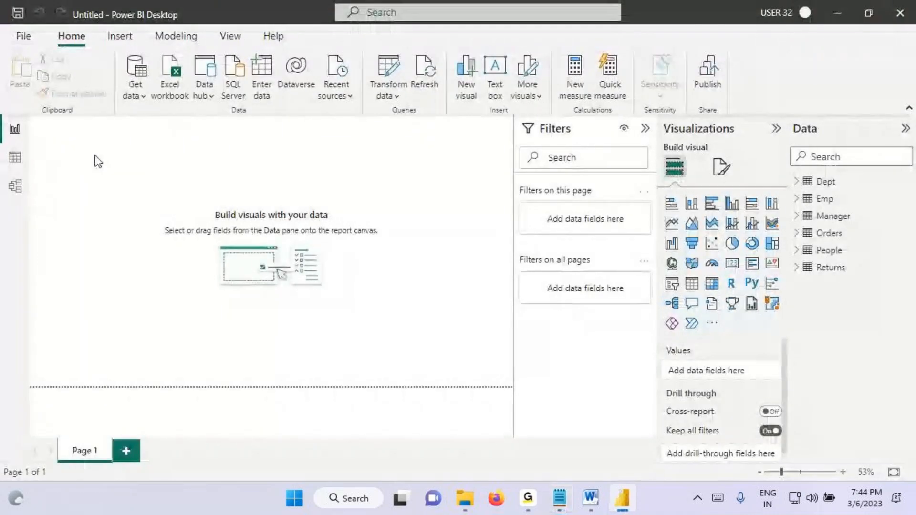
key(ctrl+2)
mouse_move(800, 238)
mouse_down()
mouse_move(850, 226)
mouse_move(823, 235)
mouse_up()
drag(46, 133, 129, 170)
mouse_move(82, 148)
mouse_down()
mouse_move(51, 166)
mouse_move(109, 147)
mouse_move(78, 178)
mouse_up()
key(Escape)
Step: Open the Model view, circle the Orders table, and draw an arrow from it to the circled Data view icon
click(15, 186)
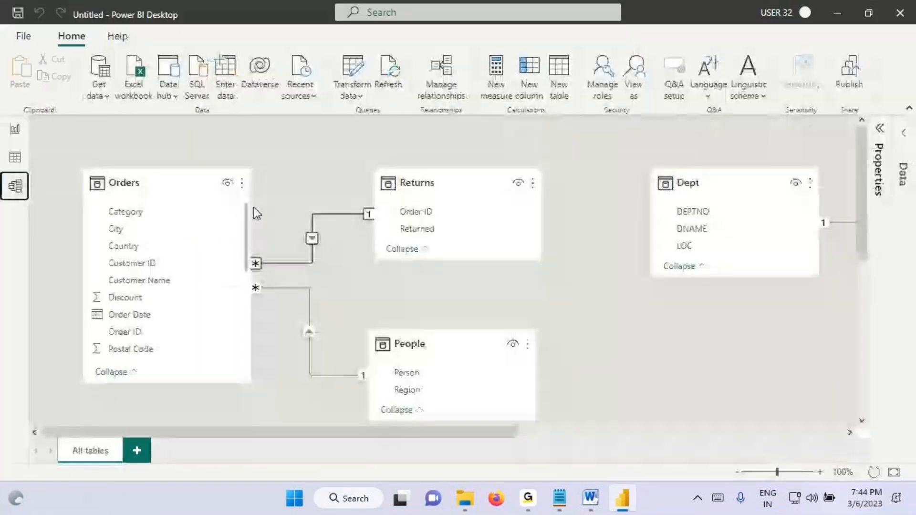
click(187, 199)
key(ctrl+2)
mouse_move(210, 195)
mouse_down()
mouse_move(167, 179)
mouse_move(212, 191)
mouse_up()
mouse_move(161, 178)
mouse_down()
mouse_move(43, 145)
mouse_move(34, 170)
mouse_move(14, 171)
mouse_up()
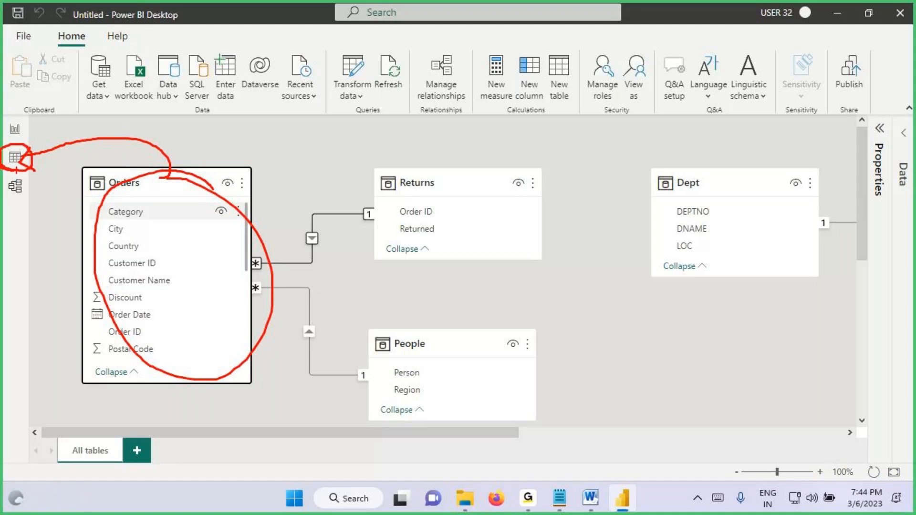
Step: Open the Orders table in the Data view, mark its row count, and bring the Sales column into view
click(15, 157)
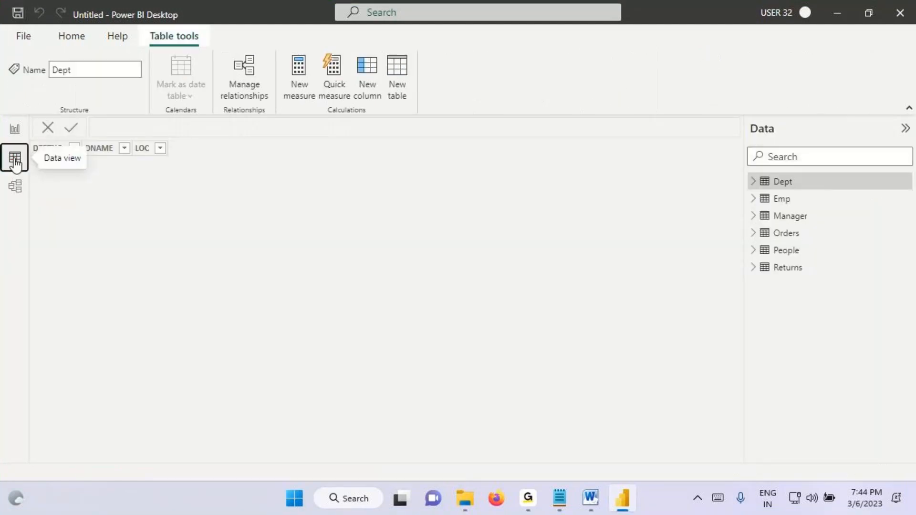
click(781, 238)
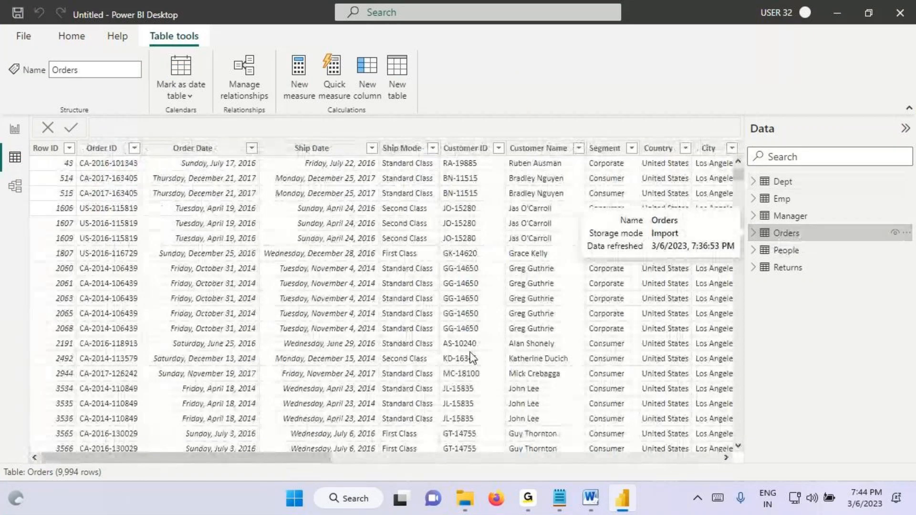
key(ctrl+2)
mouse_move(50, 461)
mouse_down()
mouse_move(113, 482)
mouse_move(117, 368)
mouse_up()
key(Escape)
drag(233, 457, 623, 457)
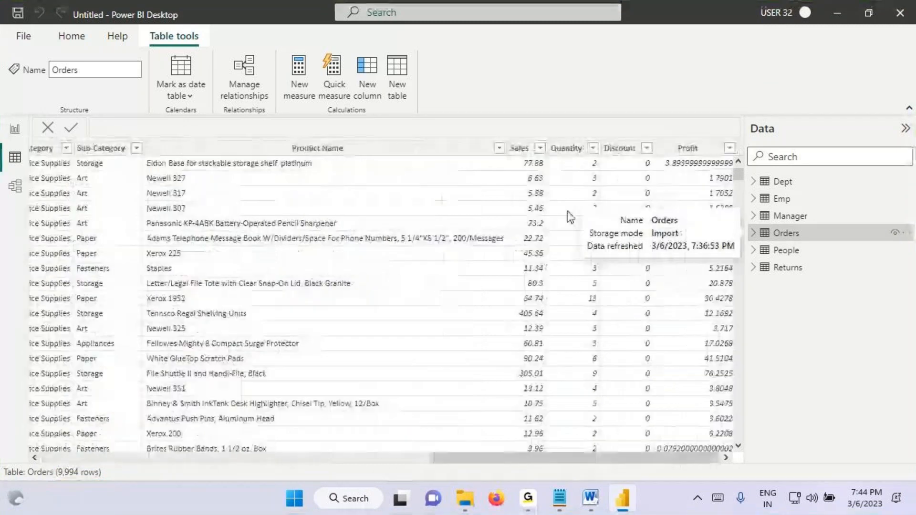
Step: Select the Sales column of the Orders table, circle it on screen, and clear the marking
click(521, 151)
key(ctrl+2)
mouse_move(548, 152)
mouse_down()
mouse_move(517, 457)
mouse_move(567, 154)
mouse_move(515, 128)
mouse_up()
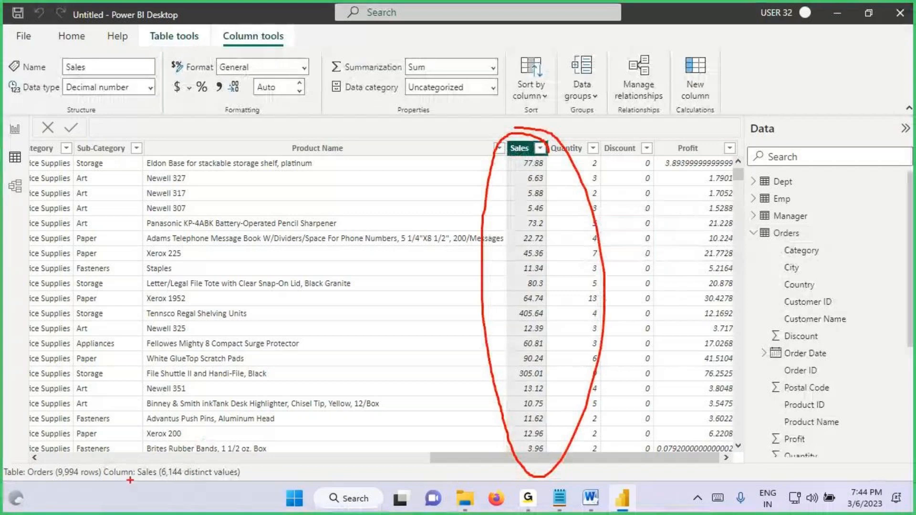
key(Escape)
Step: Add a Card visual to the report canvas, move it slightly inward from the page corner, and collapse the Filters pane
click(15, 129)
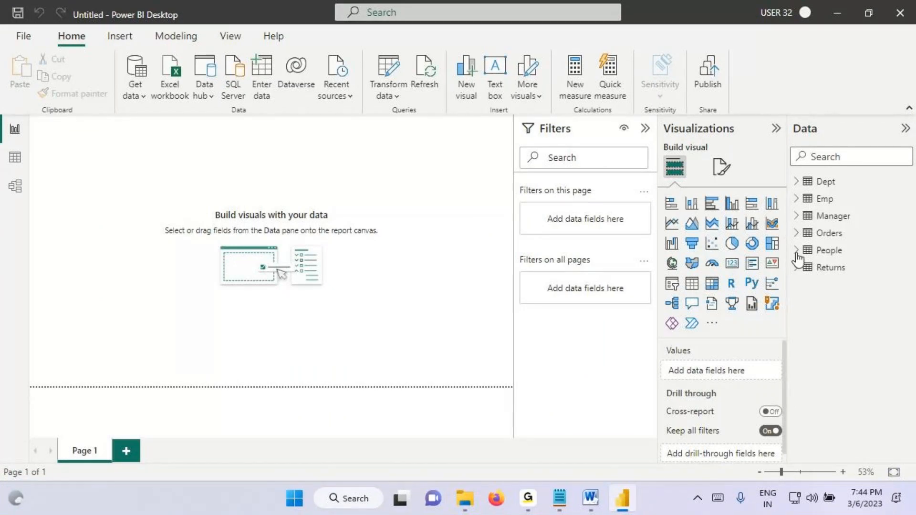
click(732, 264)
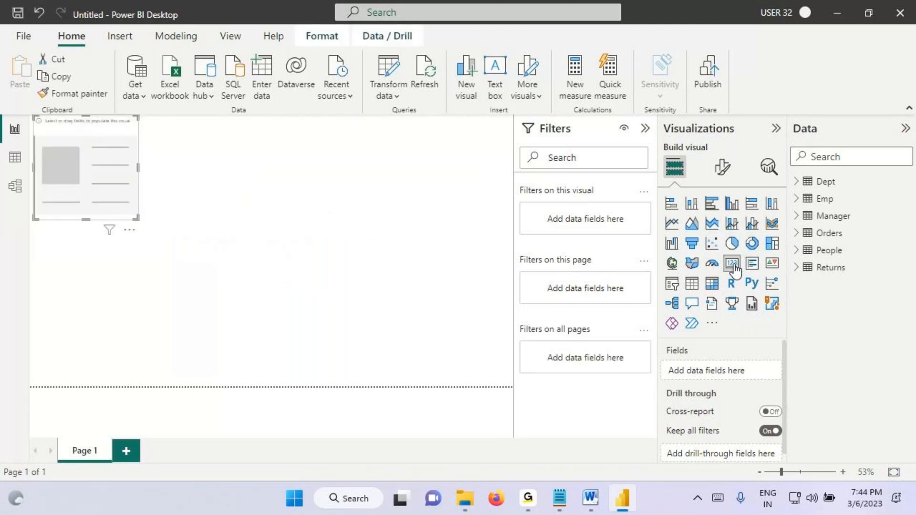
drag(61, 175, 82, 193)
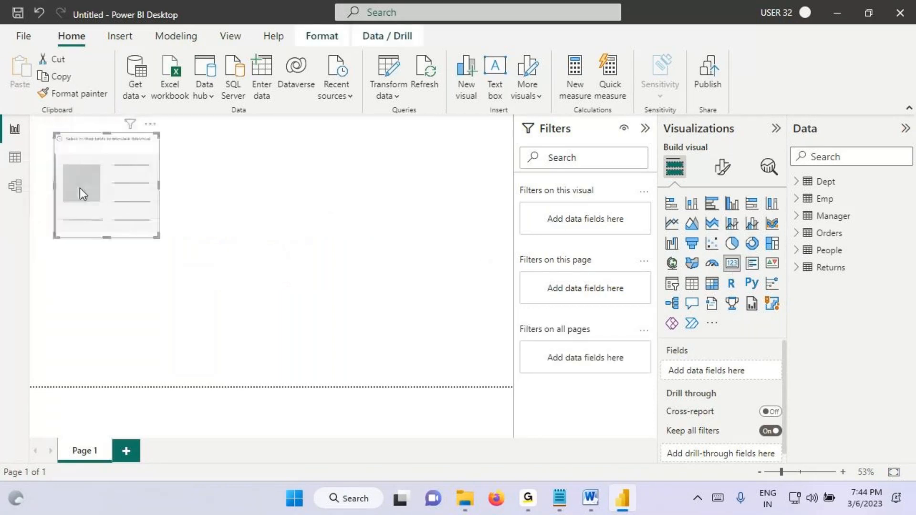
click(645, 128)
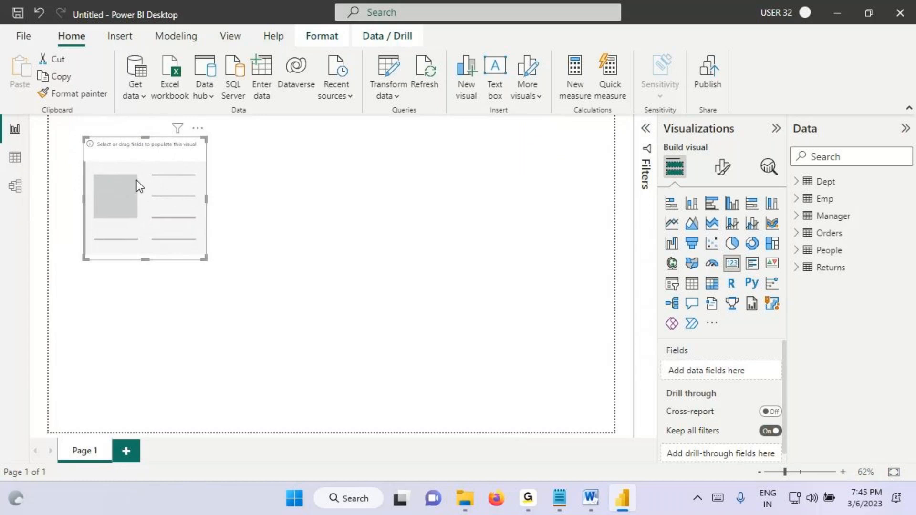
Step: Outline the empty card on screen and write an underlined "Sales" inside it
drag(162, 226, 207, 255)
mouse_move(119, 169)
mouse_down()
mouse_move(109, 171)
mouse_move(110, 213)
mouse_up()
mouse_move(150, 194)
mouse_down()
mouse_move(136, 196)
mouse_move(172, 188)
mouse_move(172, 204)
mouse_up()
drag(105, 222, 233, 181)
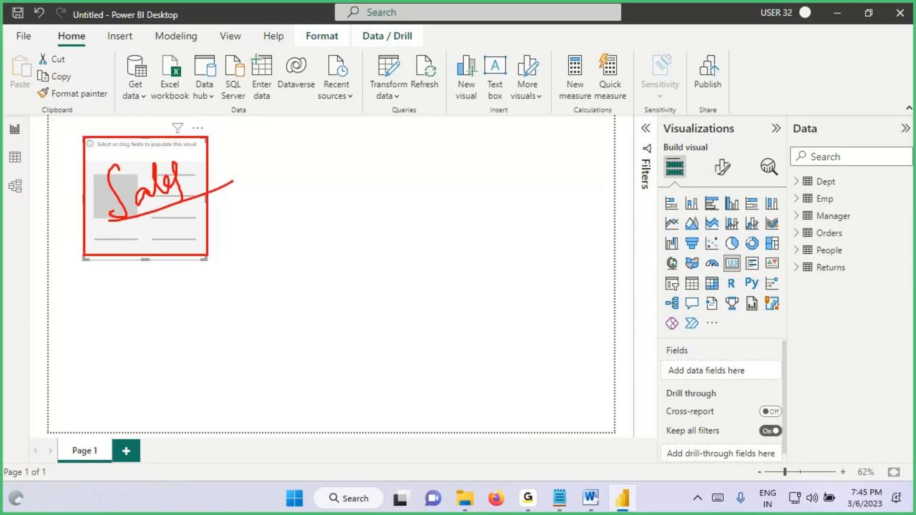
Step: Circle the Data pane title with an arrow to it, underline the Orders table, and clear the markings
mouse_move(789, 140)
mouse_down()
mouse_move(841, 133)
mouse_move(808, 138)
mouse_up()
drag(813, 87, 811, 116)
drag(797, 237, 855, 233)
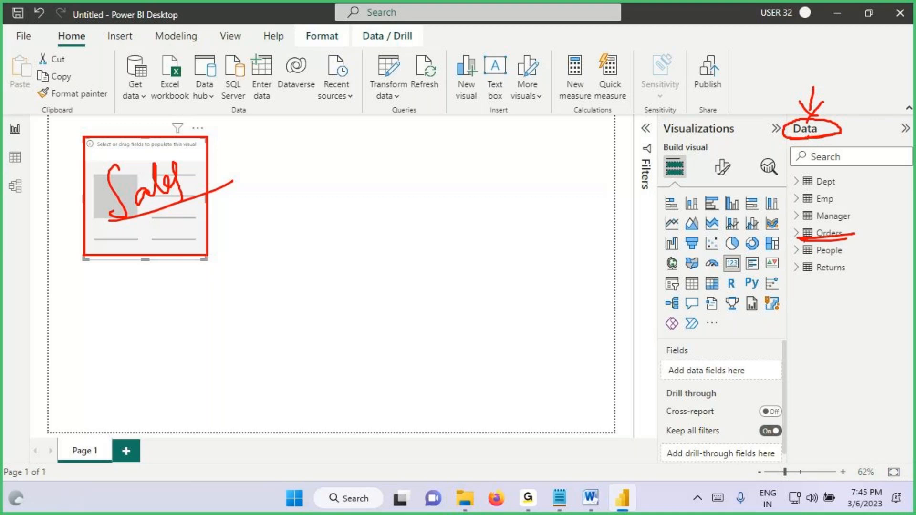
key(Escape)
Step: Expand the Orders table in the Data pane and add its Sales field to the card
click(795, 233)
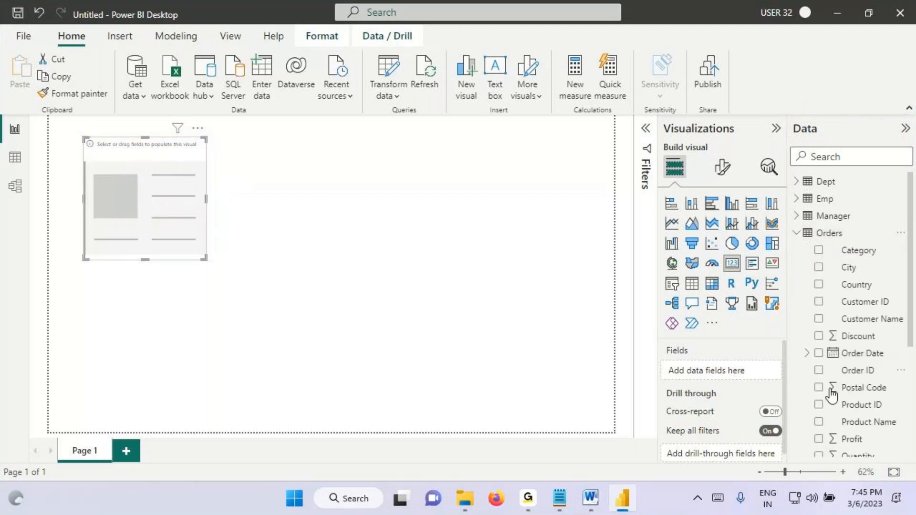
scroll(832, 241, down, 3)
click(850, 380)
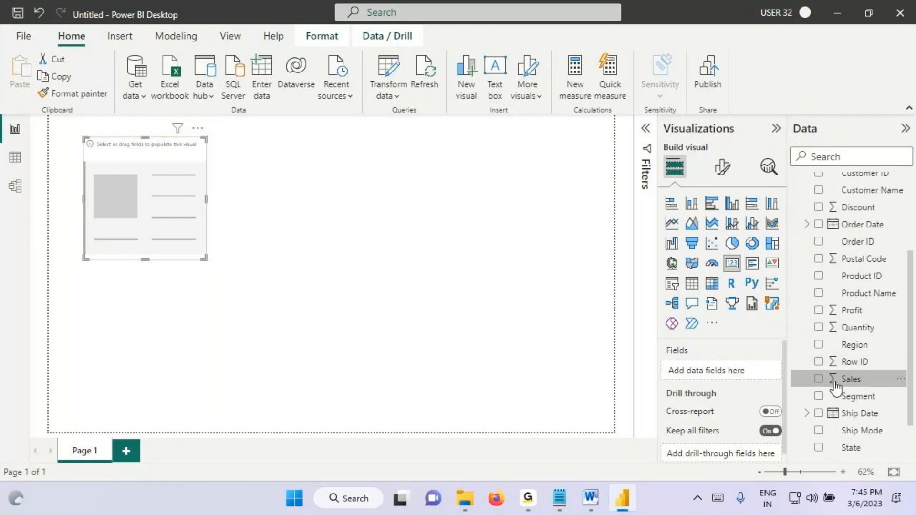
drag(849, 384, 134, 212)
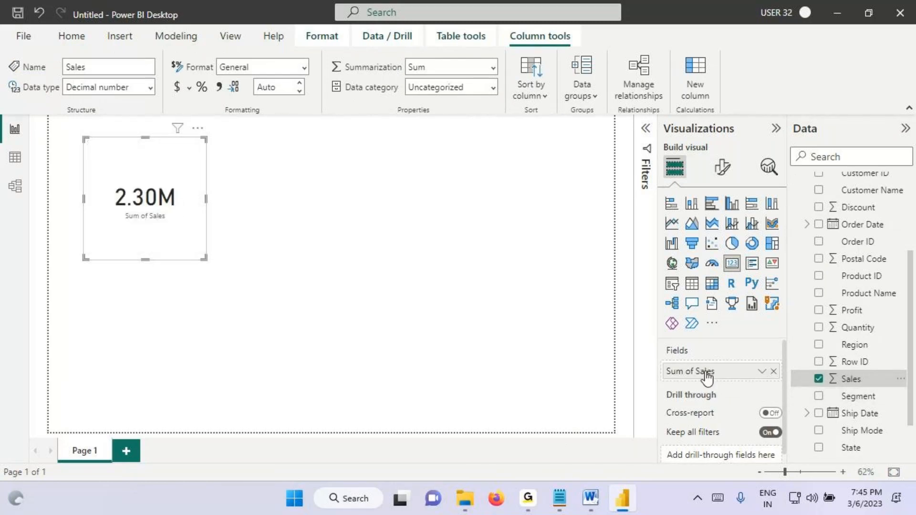
Step: Show the aggregation options of the card's Sales field, underline Sum and the card value, and close the options
click(762, 372)
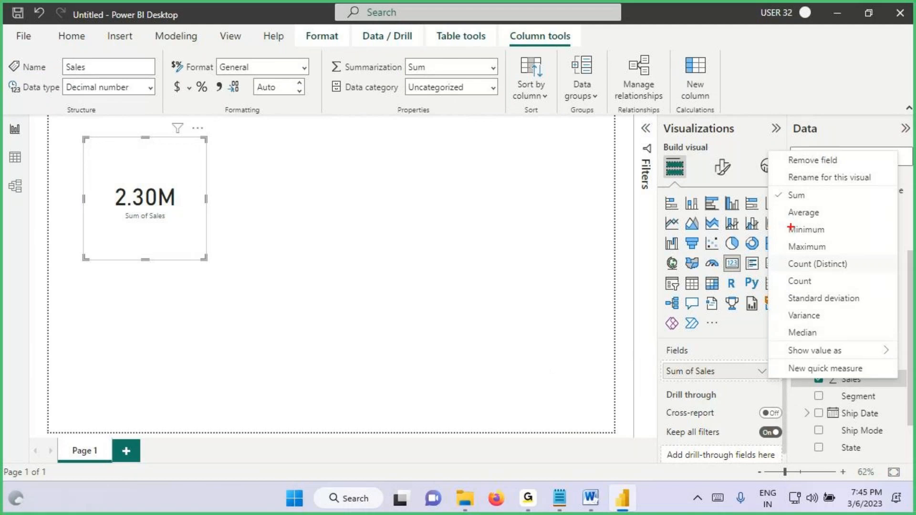
drag(778, 204, 819, 200)
drag(110, 212, 114, 216)
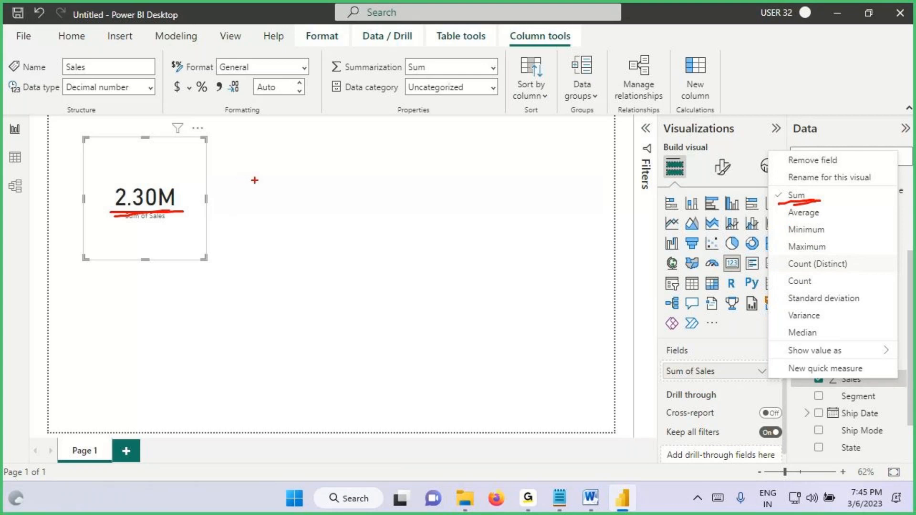
key(Escape)
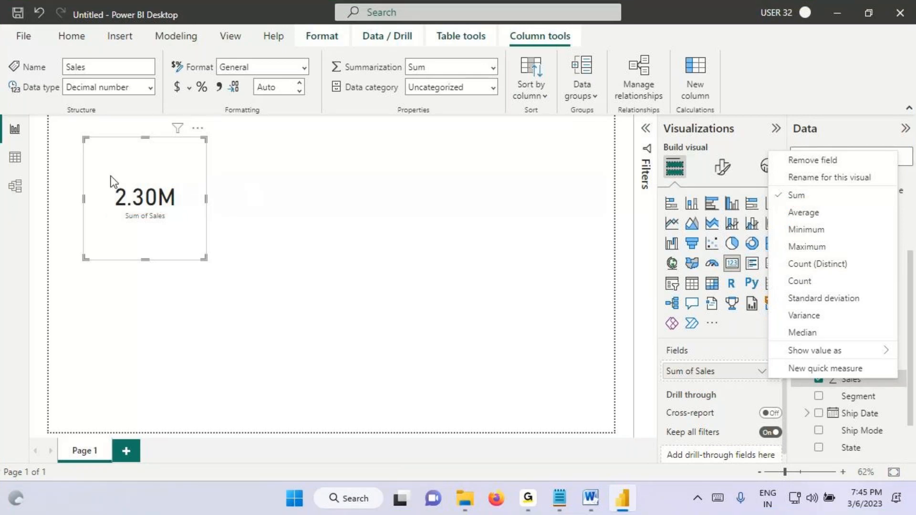
click(128, 173)
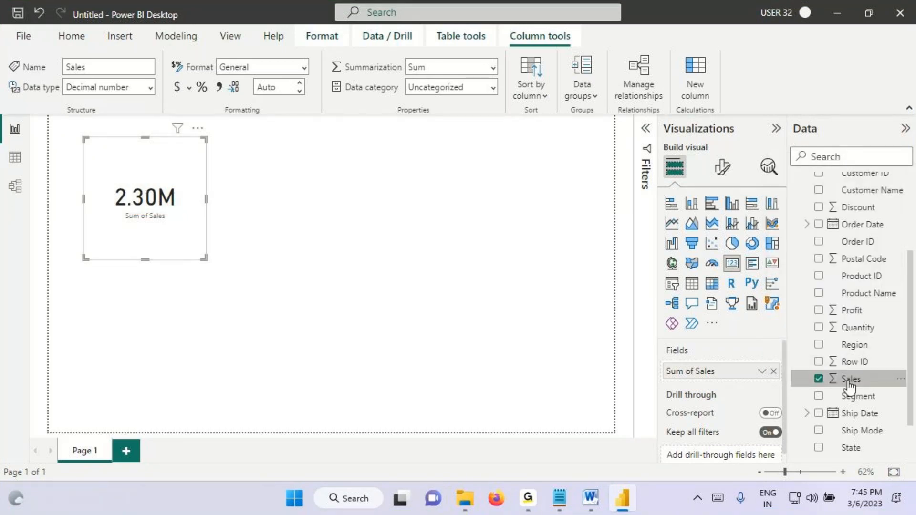
Step: Open the Orders table in the Data view, select its Row ID column, and outline Orders in the Data pane
scroll(811, 269, up, 3)
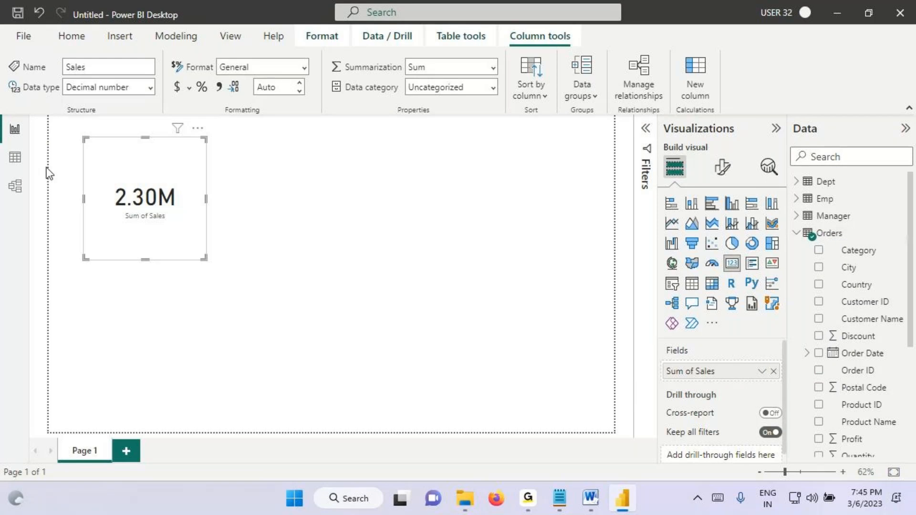
click(15, 157)
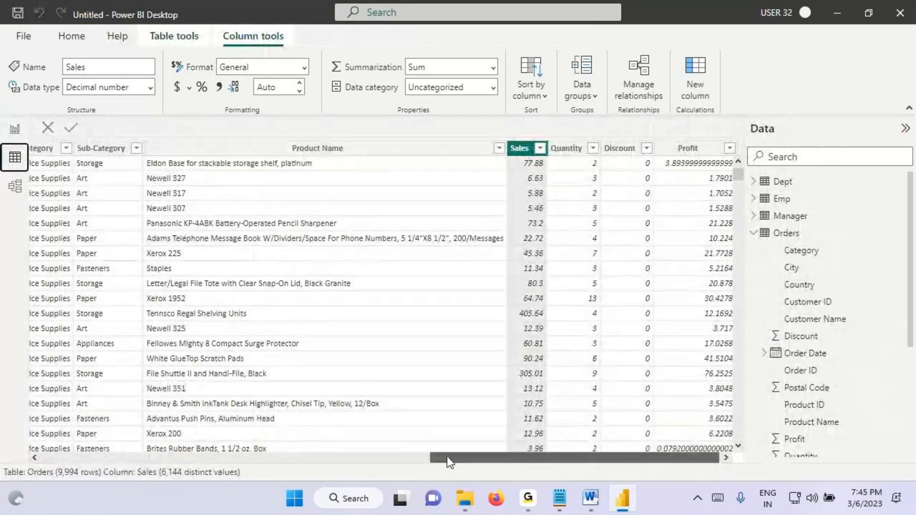
drag(448, 460, 60, 459)
click(59, 148)
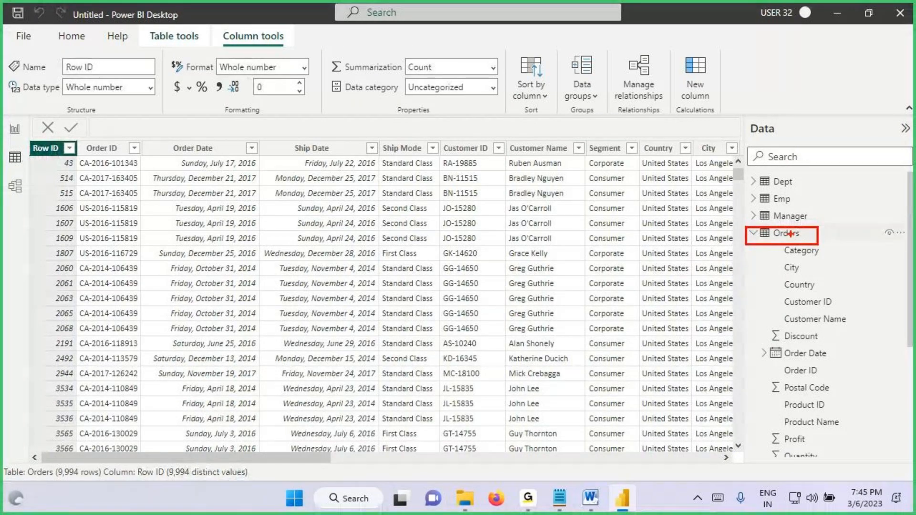
click(786, 233)
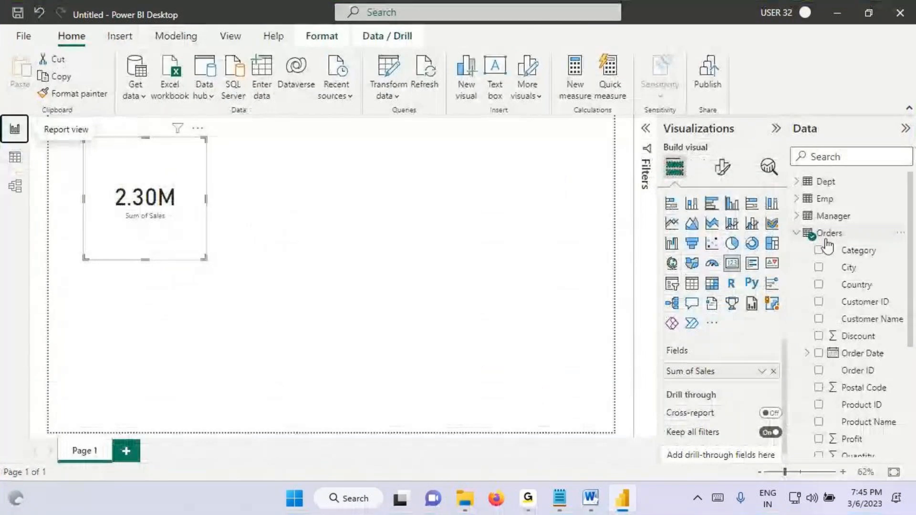
Step: Select the Orders table in the Report view, underline its Category field, and clear the markings
click(828, 234)
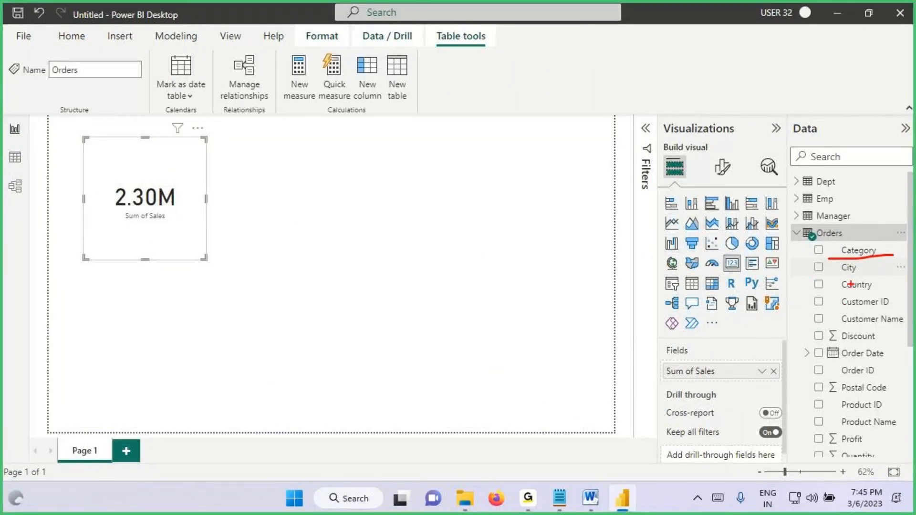
mouse_move(8, 170)
mouse_down()
mouse_move(20, 144)
mouse_move(23, 166)
mouse_move(50, 157)
mouse_move(42, 169)
mouse_move(125, 158)
mouse_move(135, 145)
mouse_move(173, 168)
mouse_move(91, 163)
mouse_up()
mouse_move(7, 135)
mouse_down()
mouse_move(18, 121)
mouse_move(592, 185)
mouse_move(800, 218)
mouse_move(882, 252)
mouse_up()
key(Escape)
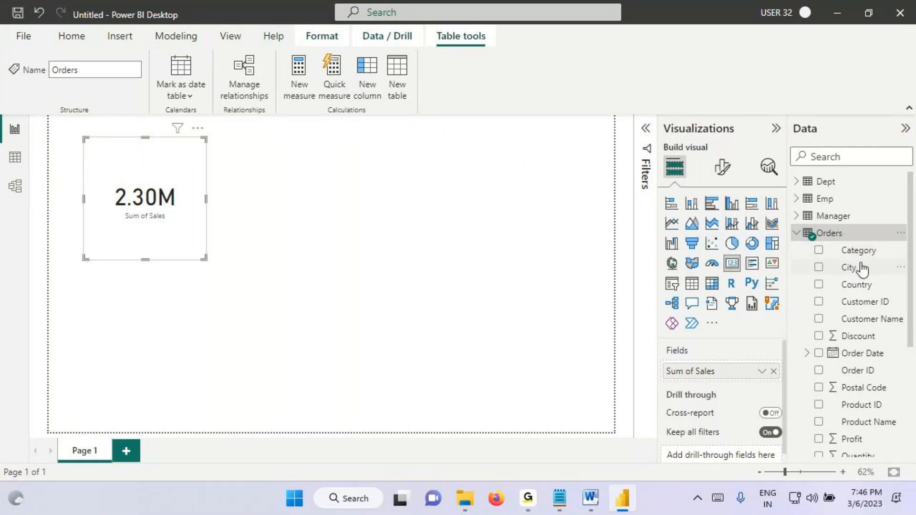
Step: Look through the Orders fields in the Data pane, mark Quantity, Region, Row ID and Sales, and clear the markings
scroll(854, 253, down, 3)
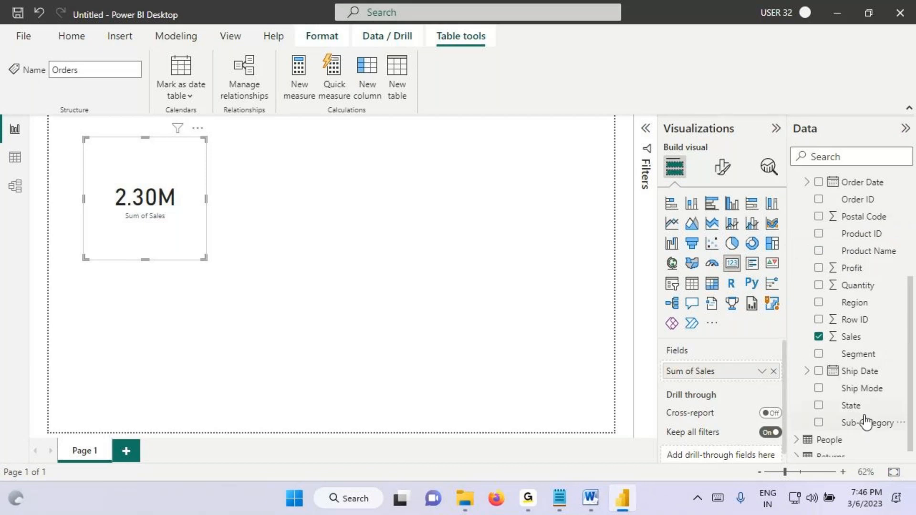
scroll(847, 238, up, 2)
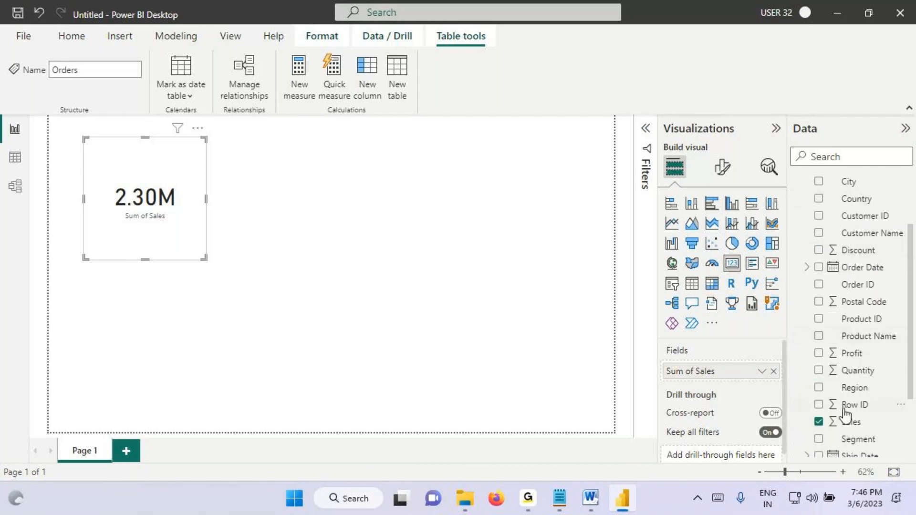
mouse_move(820, 418)
mouse_down()
mouse_move(797, 403)
mouse_move(835, 421)
mouse_up()
drag(827, 366, 884, 366)
drag(829, 380, 877, 377)
drag(875, 392, 844, 399)
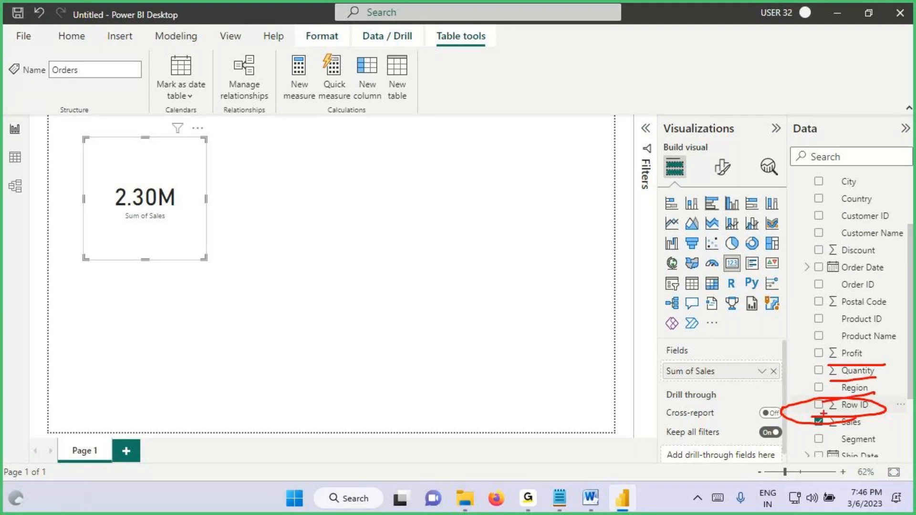
key(Escape)
Step: Switch to the Notepad notes and start a new line reading "When we Expand tables we will See Columns"
click(559, 497)
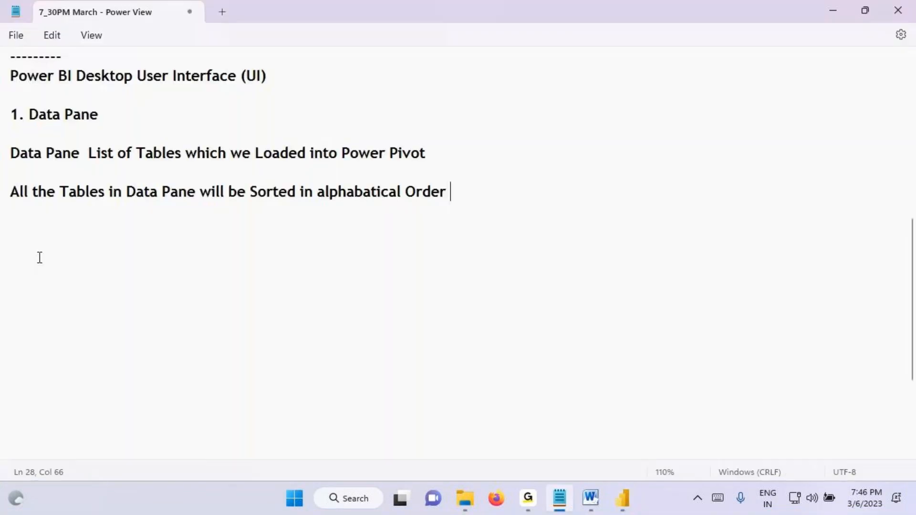
text(When w)
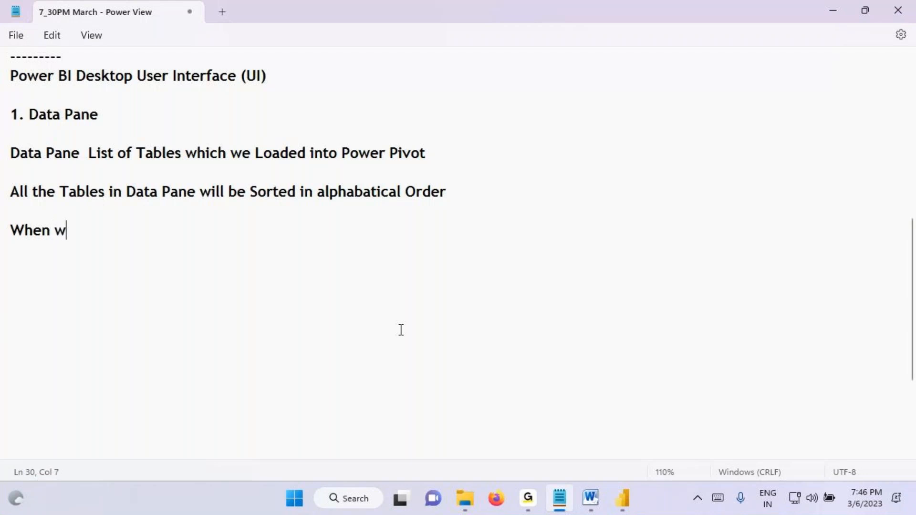
text(e Expand tables)
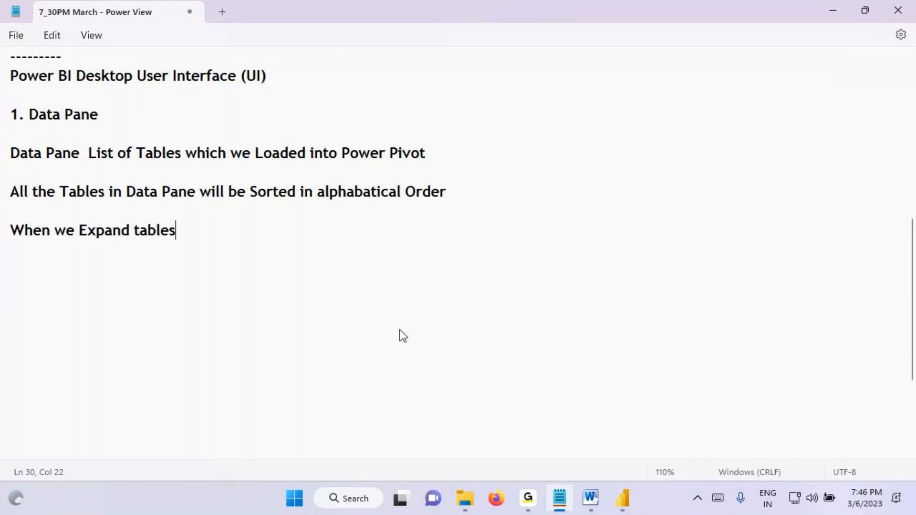
text( we will See)
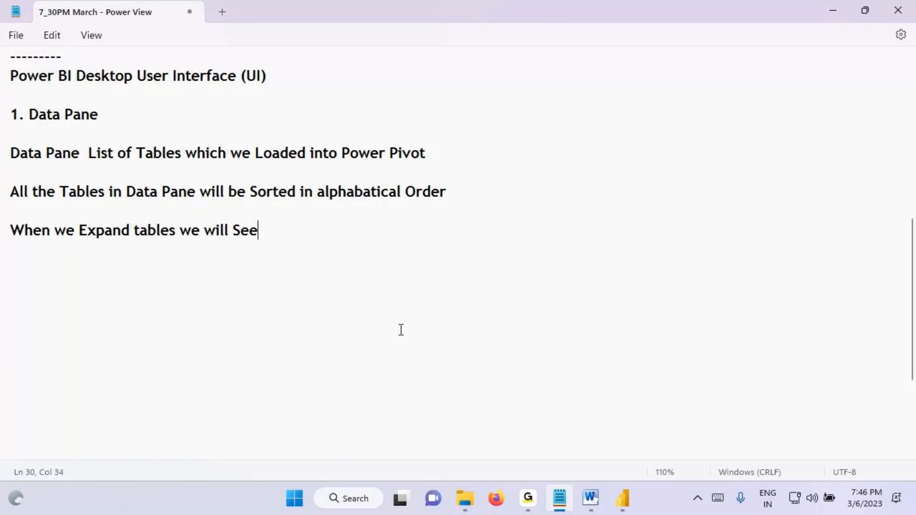
text( Columns )
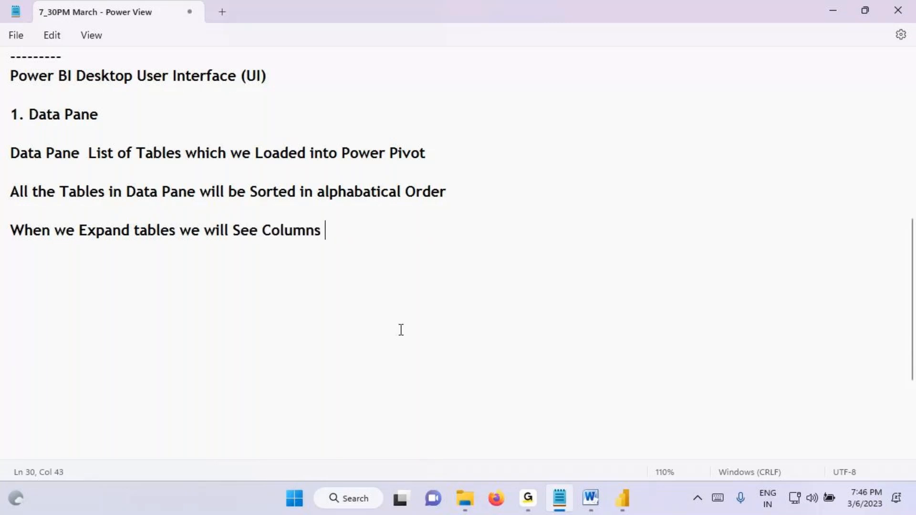
text(and )
text(Aklk)
Step: Continue the line about expanding tables with "and All the Columns will be Sorted in"
key(BackSpace)
key(BackSpace)
key(BackSpace)
text(ll the Columns will be Sore)
key(BackSpace)
text(ted in)
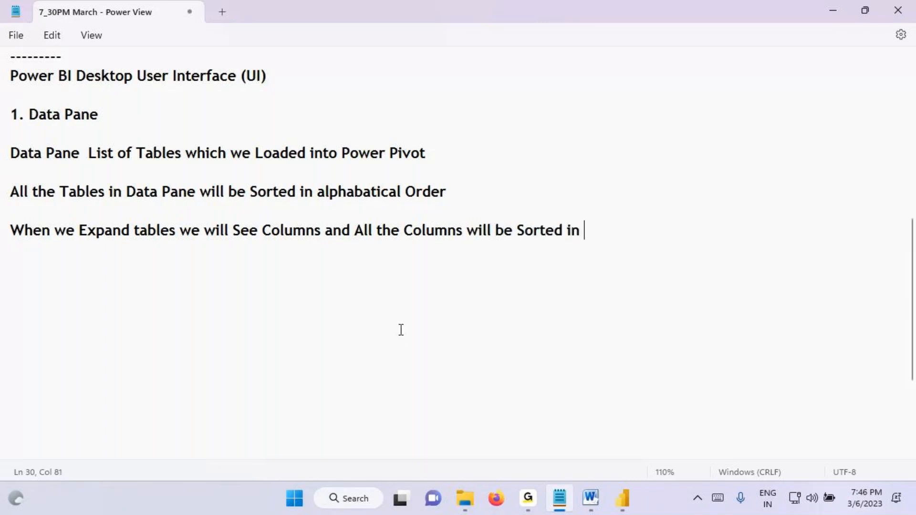
Step: Copy "alphabatical Order" from the line about table sorting to the end of the column-sorting line
drag(313, 191, 470, 193)
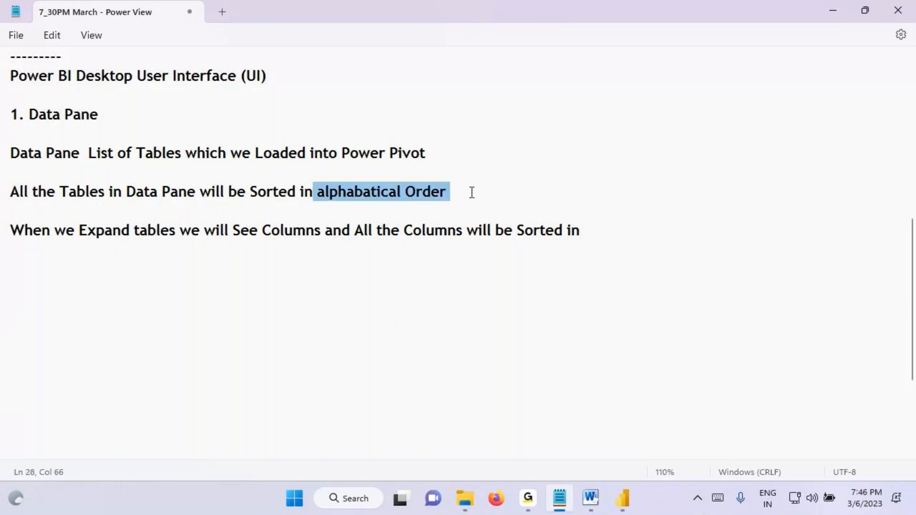
key(ctrl+c)
click(599, 231)
key(ctrl+v)
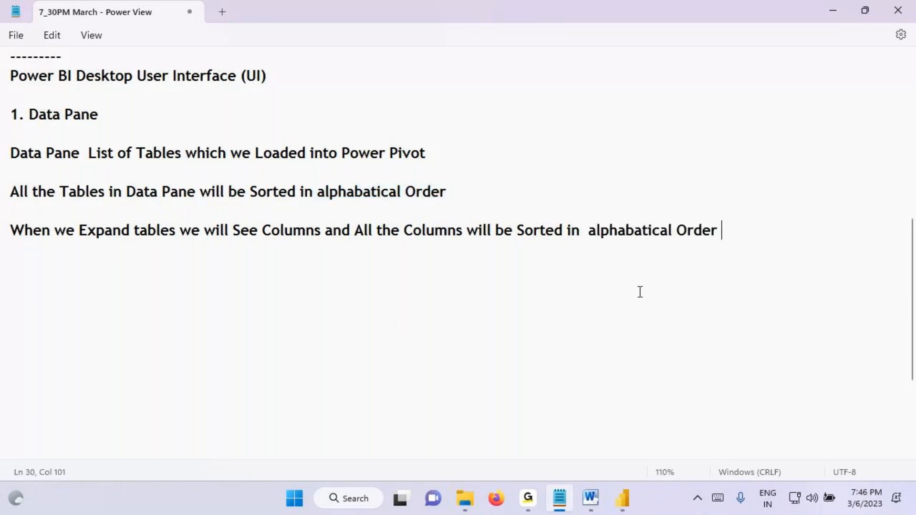
Step: Switch to Power BI Desktop, collapse the Orders table, circle the table list in the Data pane, and clear the marking
click(622, 499)
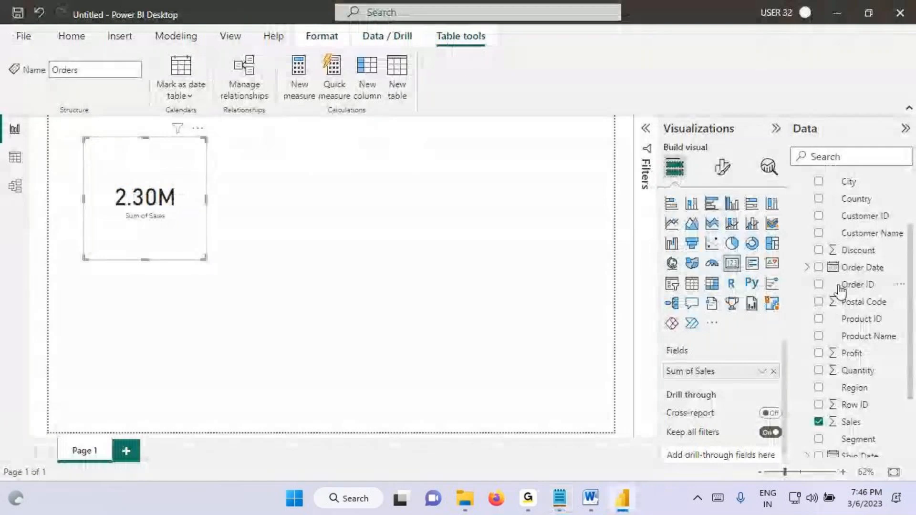
scroll(838, 287, up, 2)
click(796, 233)
key(ctrl+2)
mouse_move(847, 183)
mouse_down()
mouse_move(804, 164)
mouse_move(780, 223)
mouse_move(787, 207)
mouse_up()
key(Escape)
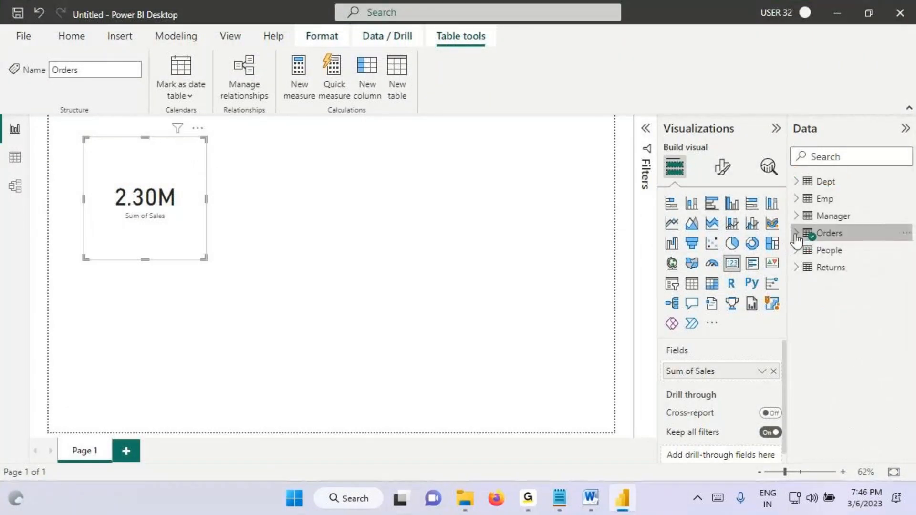
Step: Expand and collapse Orders in the Data pane, nudge the Sales card slightly, and deselect it
click(796, 232)
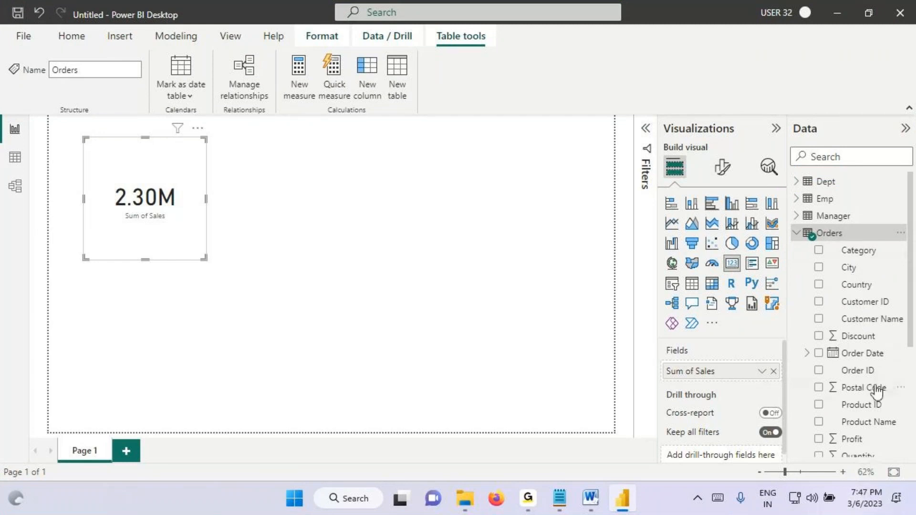
click(797, 232)
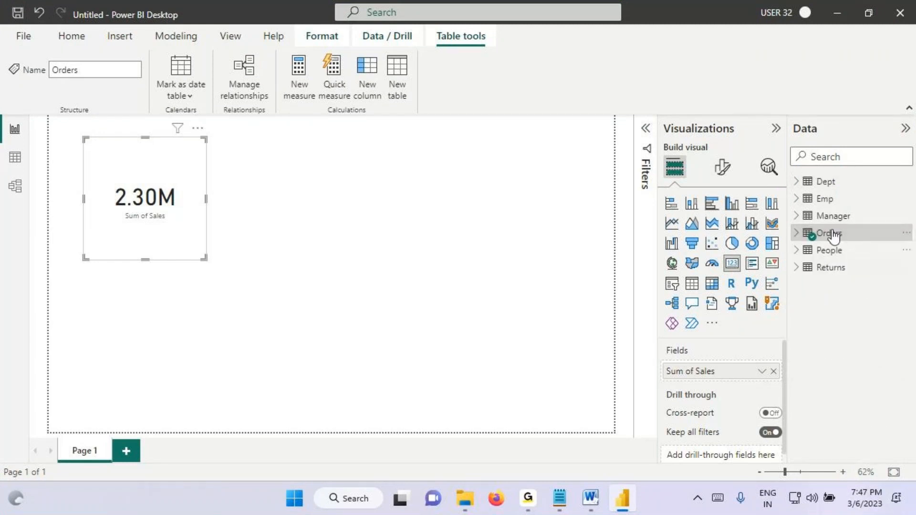
click(797, 232)
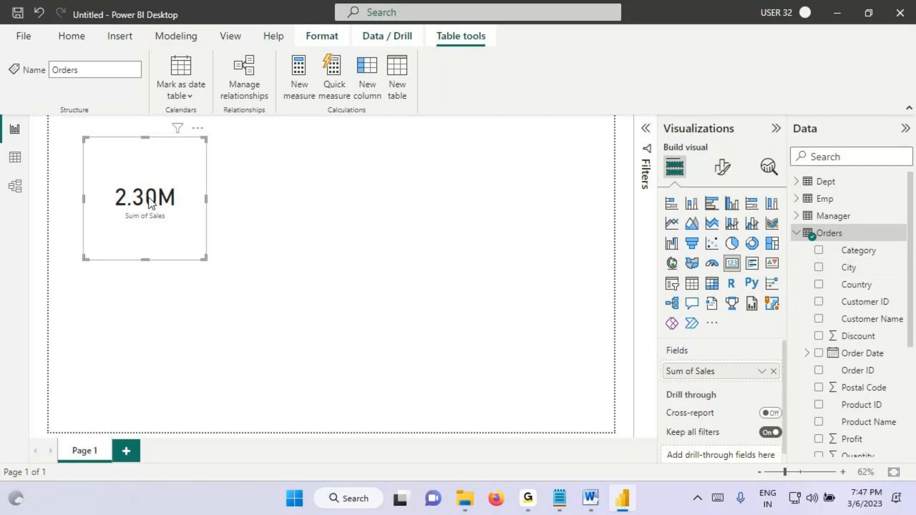
drag(151, 202, 153, 204)
click(800, 233)
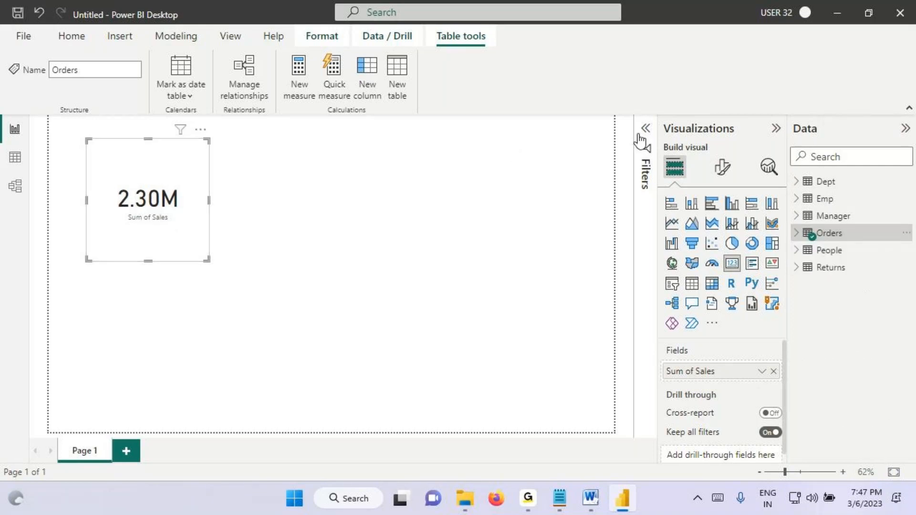
click(375, 208)
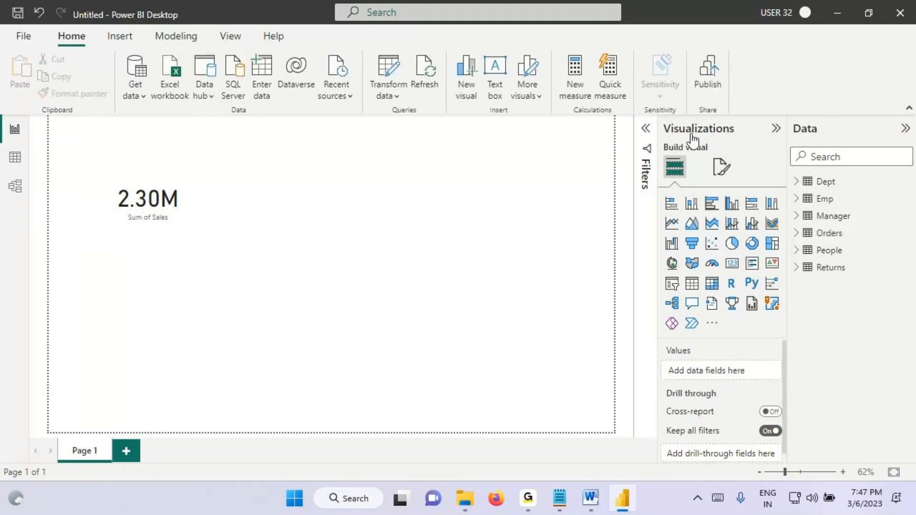
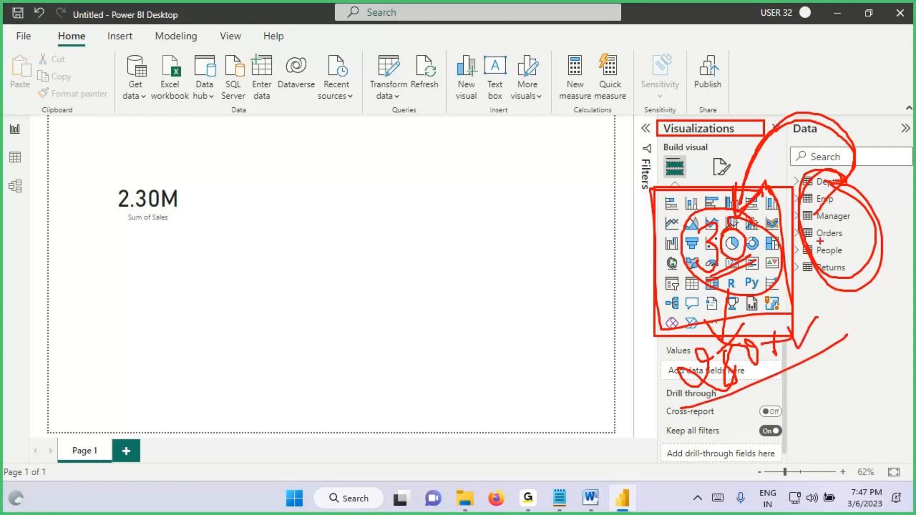
Step: Clear the markings, find Word Cloud in the gallery of additional visuals, and import it into the report
key(Escape)
click(712, 324)
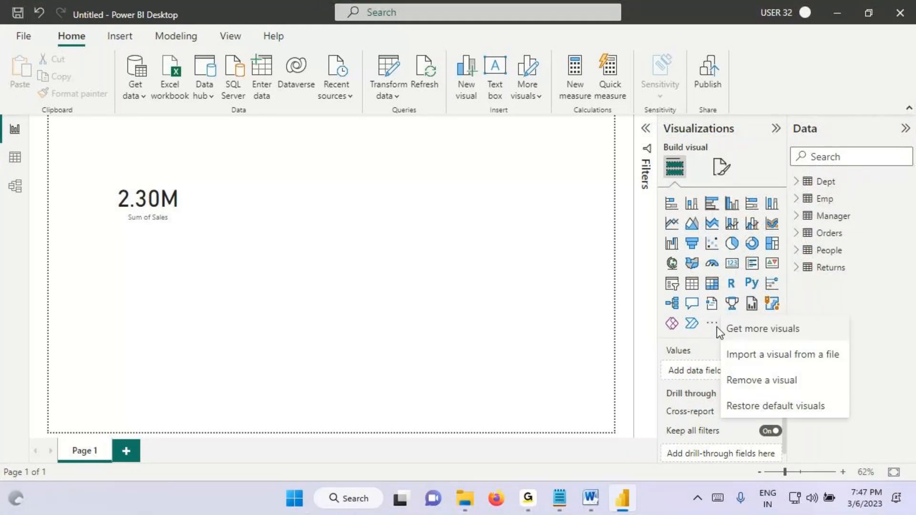
click(763, 334)
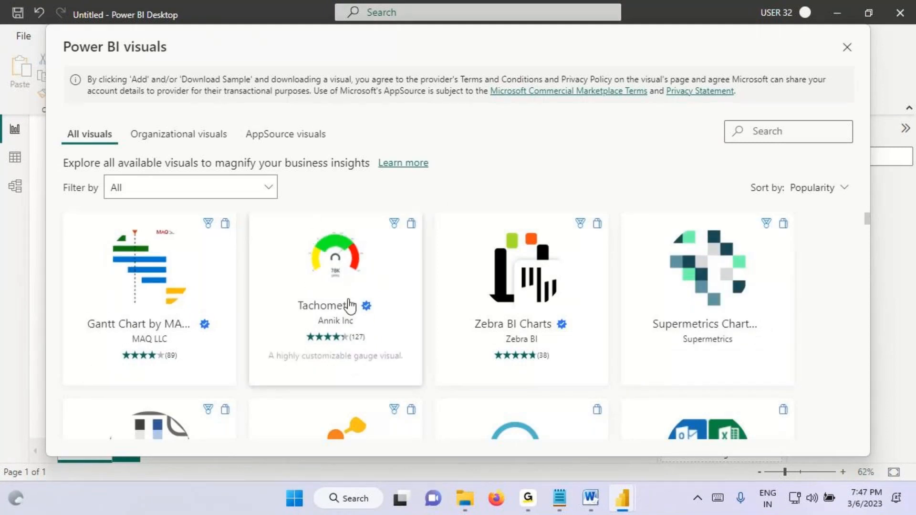
scroll(355, 316, down, 3)
scroll(358, 321, down, 3)
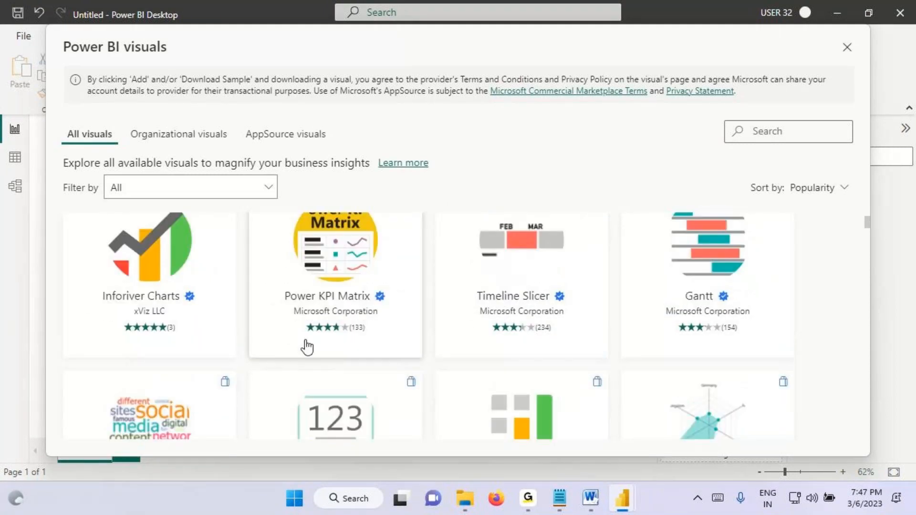
scroll(150, 380, down, 3)
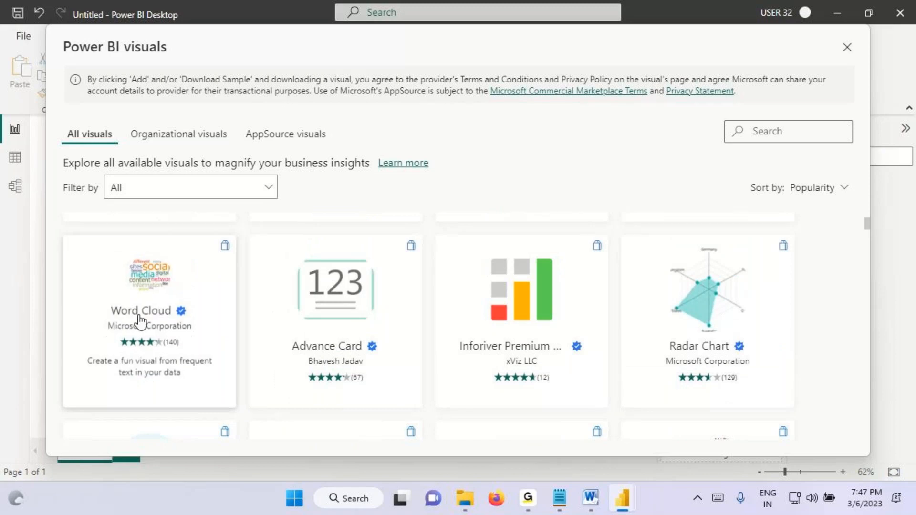
click(143, 365)
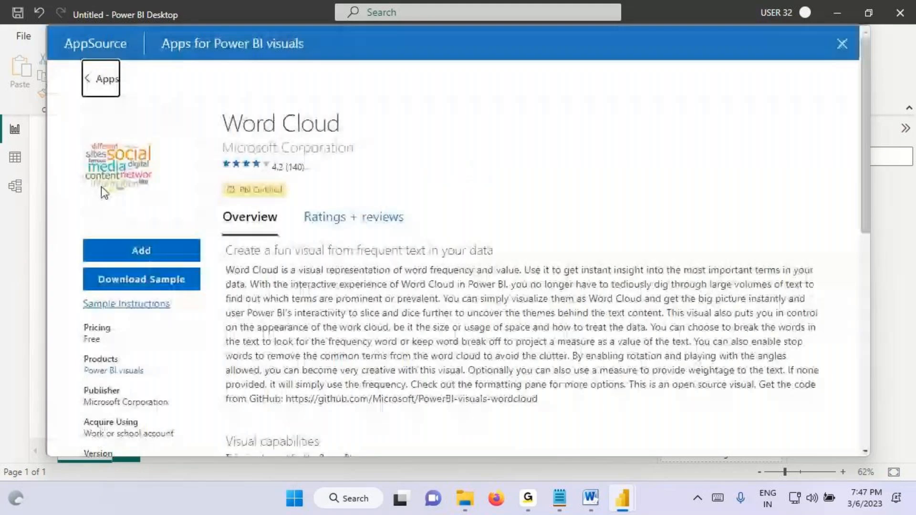
click(129, 256)
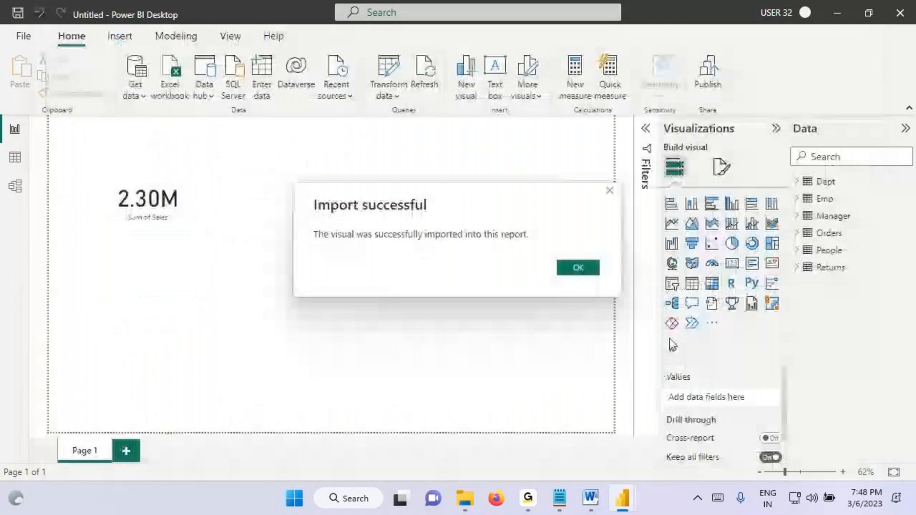
key(Return)
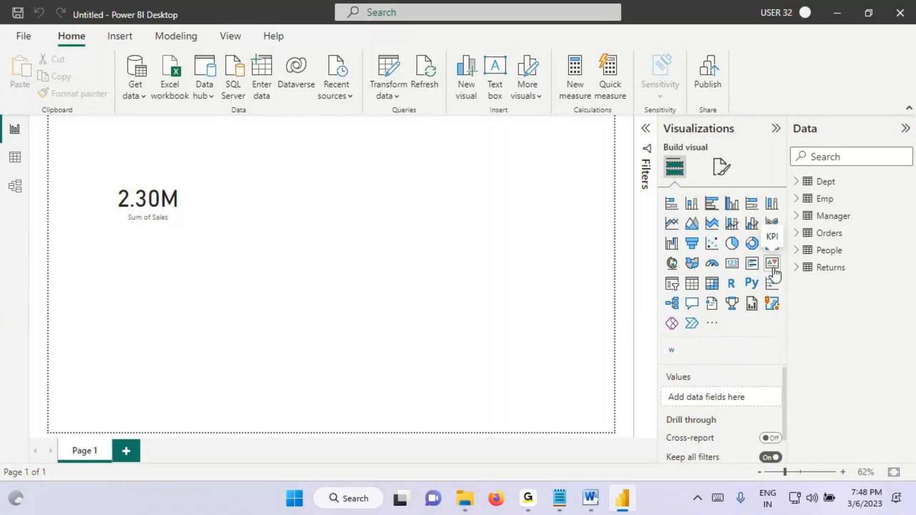
Step: Circle the Data pane's table list and the visual icons, link them with a freehand arrow, and clear the markings
mouse_move(794, 248)
mouse_down()
mouse_move(706, 196)
mouse_move(794, 212)
mouse_up()
mouse_move(854, 177)
mouse_down()
mouse_move(821, 189)
mouse_move(823, 142)
mouse_move(727, 213)
mouse_up()
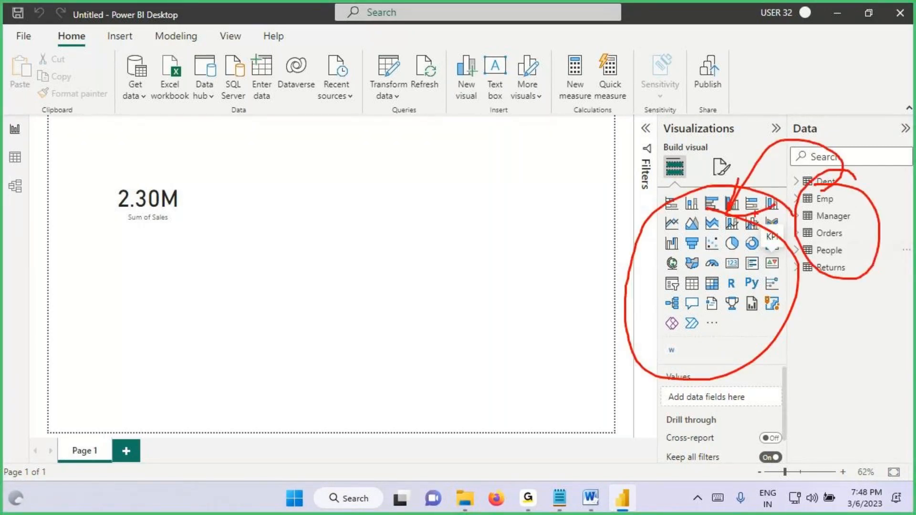
key(Escape)
Step: Box the built-in visual icons, handwrite "Default" across them, add arrows and notes beside the box, and clear the markings
key(ctrl+2)
drag(654, 192, 786, 324)
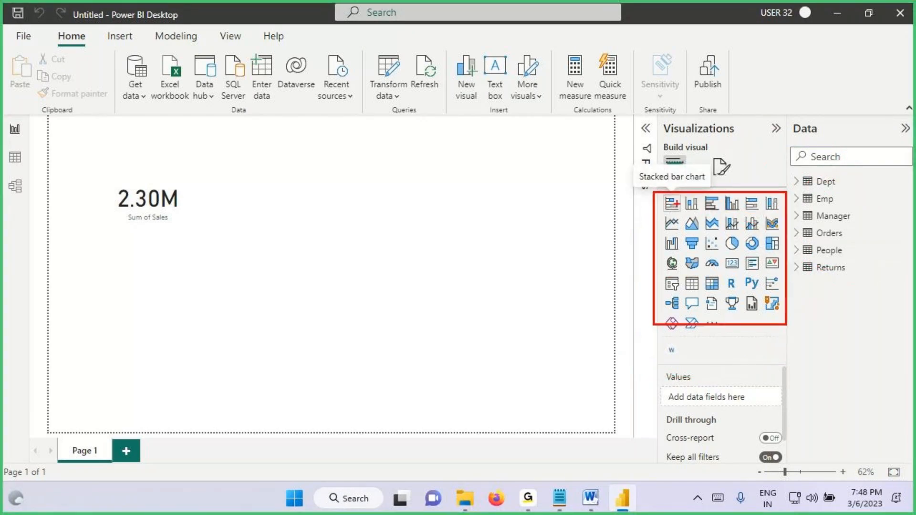
drag(654, 192, 778, 324)
drag(653, 253, 574, 275)
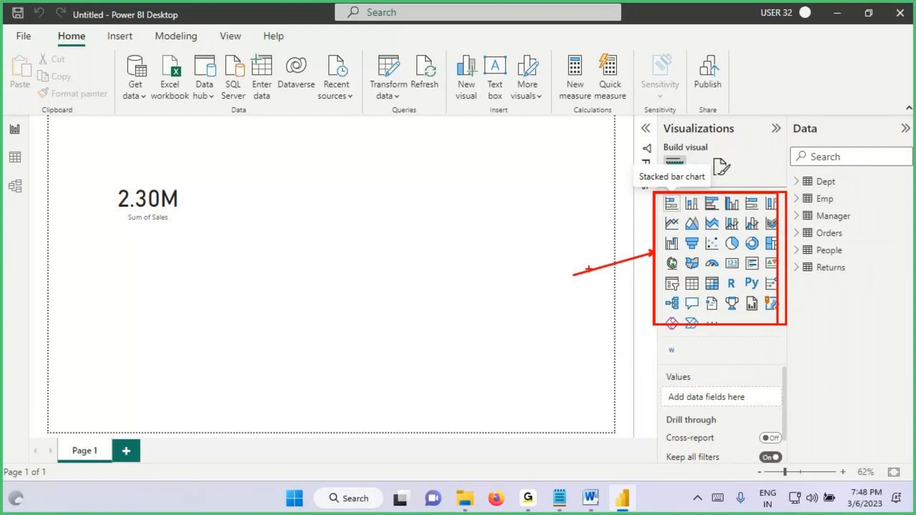
drag(668, 223, 697, 238)
mouse_move(708, 206)
mouse_down()
mouse_move(719, 242)
mouse_move(777, 201)
mouse_up()
drag(679, 278, 838, 199)
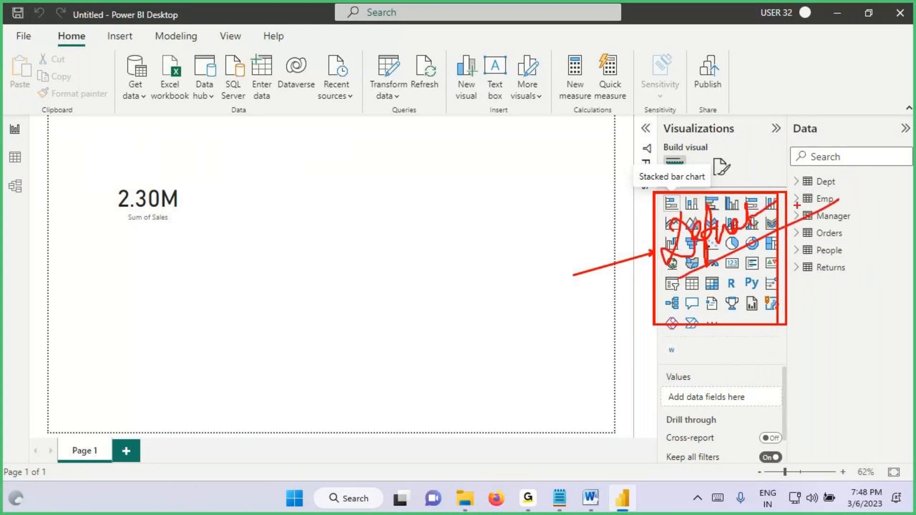
drag(650, 248, 565, 253)
drag(616, 217, 584, 292)
drag(515, 205, 558, 279)
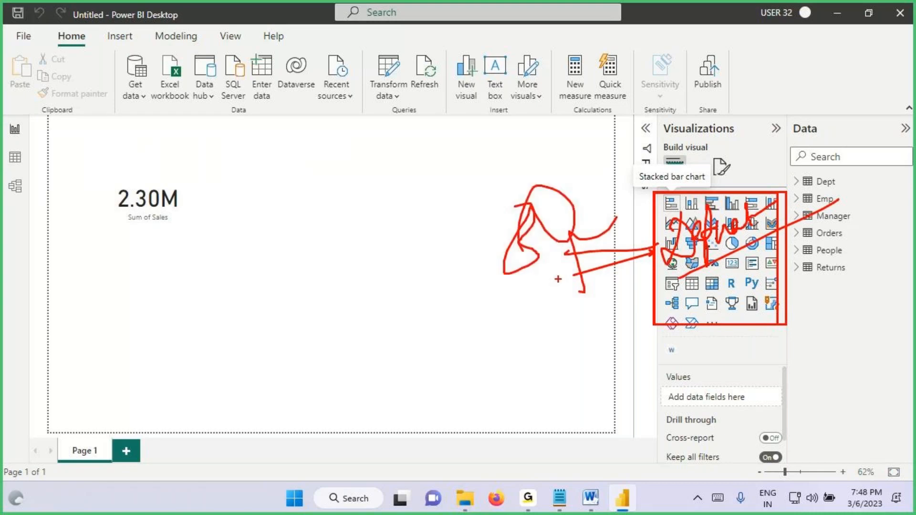
key(Escape)
Step: Reopen the gallery of additional visuals, handwrite "Custom Vis" across it, and clear the writing
click(712, 322)
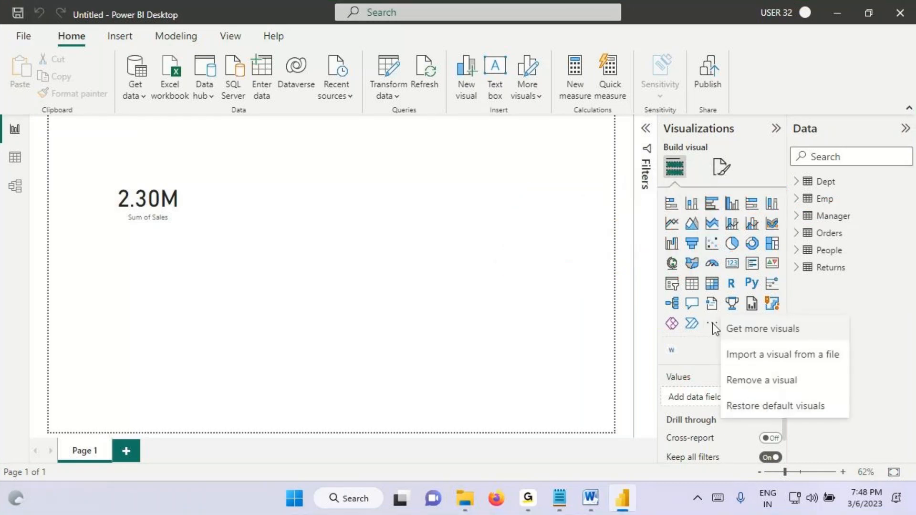
click(763, 334)
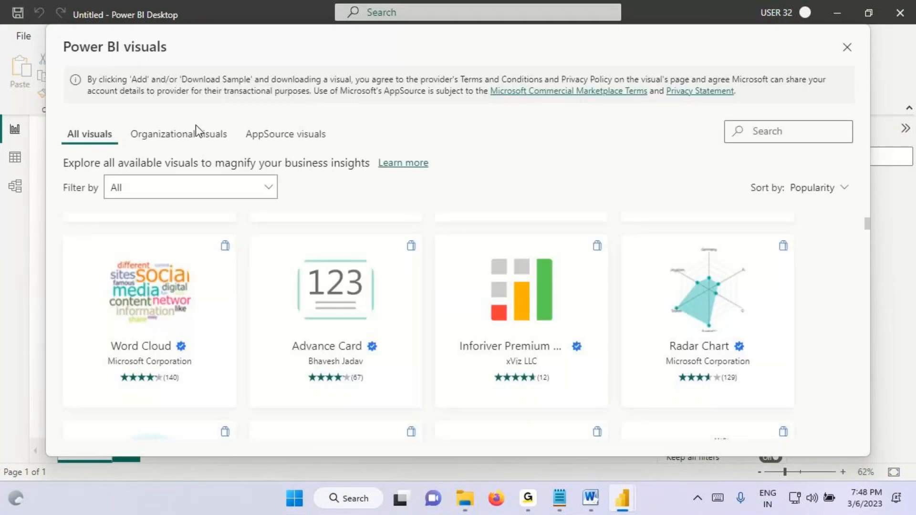
mouse_move(424, 204)
mouse_down()
mouse_move(420, 274)
mouse_move(449, 228)
mouse_move(485, 238)
mouse_move(474, 271)
mouse_up()
drag(495, 211, 500, 255)
mouse_move(485, 241)
mouse_down()
mouse_move(530, 212)
mouse_move(557, 227)
mouse_up()
mouse_move(582, 171)
mouse_down()
mouse_move(613, 189)
mouse_move(600, 206)
mouse_move(631, 193)
mouse_up()
drag(629, 165, 636, 179)
mouse_move(649, 163)
mouse_down()
mouse_move(662, 198)
mouse_move(631, 223)
mouse_up()
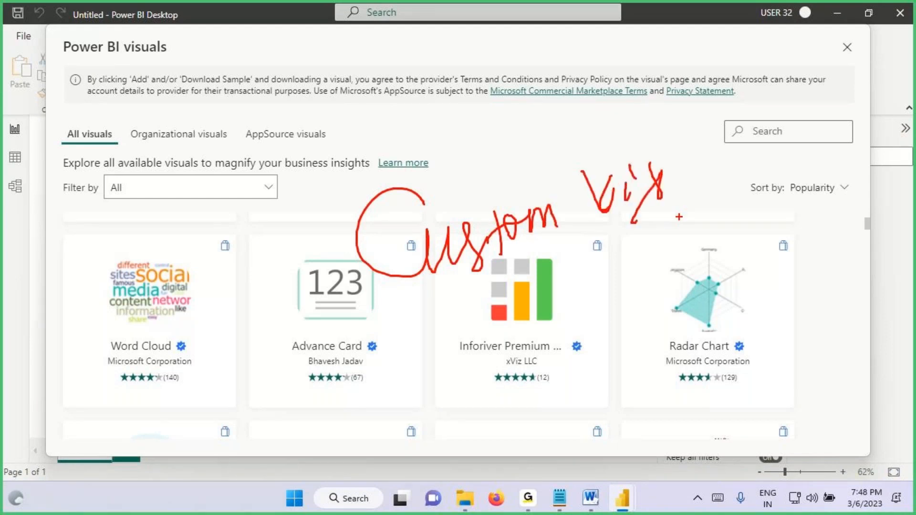
key(Escape)
Step: Browse further down the gallery to visuals such as Sunburst and Tornado chart, and close it
scroll(348, 292, down, 3)
scroll(349, 294, down, 3)
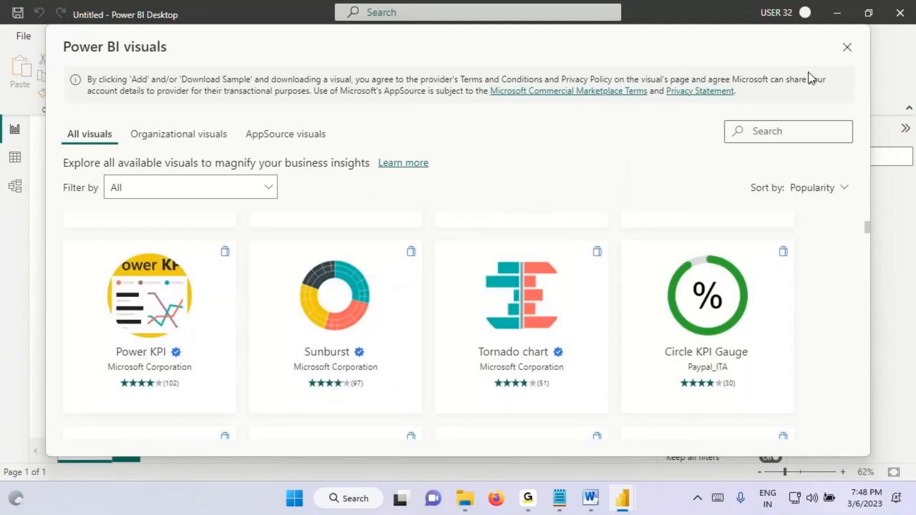
click(847, 48)
Step: Mark the visual icons in the Visualizations pane with freehand strokes and arrows, and clear the markings
mouse_move(768, 193)
mouse_down()
mouse_move(694, 200)
mouse_move(648, 291)
mouse_move(761, 293)
mouse_move(777, 224)
mouse_move(707, 202)
mouse_up()
drag(735, 145, 739, 187)
drag(728, 172, 737, 187)
drag(759, 166, 739, 204)
drag(714, 324, 718, 352)
drag(705, 333, 718, 351)
drag(725, 333, 718, 352)
drag(698, 309, 757, 299)
key(Escape)
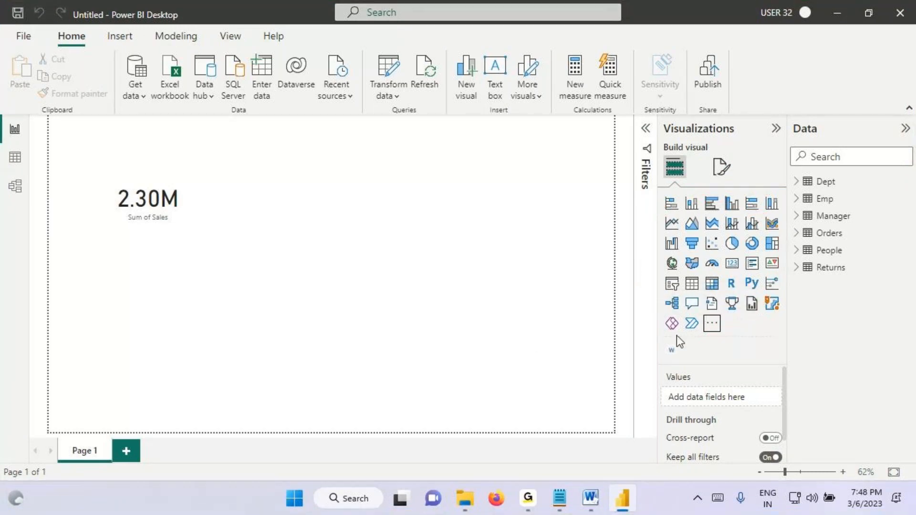
Step: Box the Visualizations heading, circle the visual icons, draw an arrow from them to the Sales card, and clear the markings
key(ctrl+2)
mouse_move(659, 117)
mouse_down()
mouse_move(747, 134)
mouse_move(738, 163)
mouse_up()
drag(735, 159, 750, 177)
drag(757, 152, 732, 208)
mouse_move(788, 200)
mouse_down()
mouse_move(741, 192)
mouse_move(666, 220)
mouse_move(664, 301)
mouse_move(787, 203)
mouse_up()
mouse_move(705, 209)
mouse_down()
mouse_move(211, 195)
mouse_move(260, 207)
mouse_up()
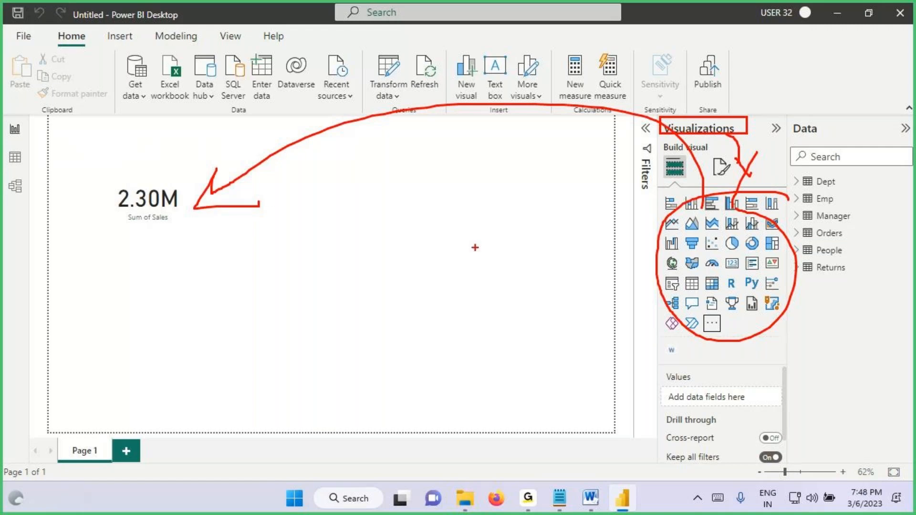
key(Escape)
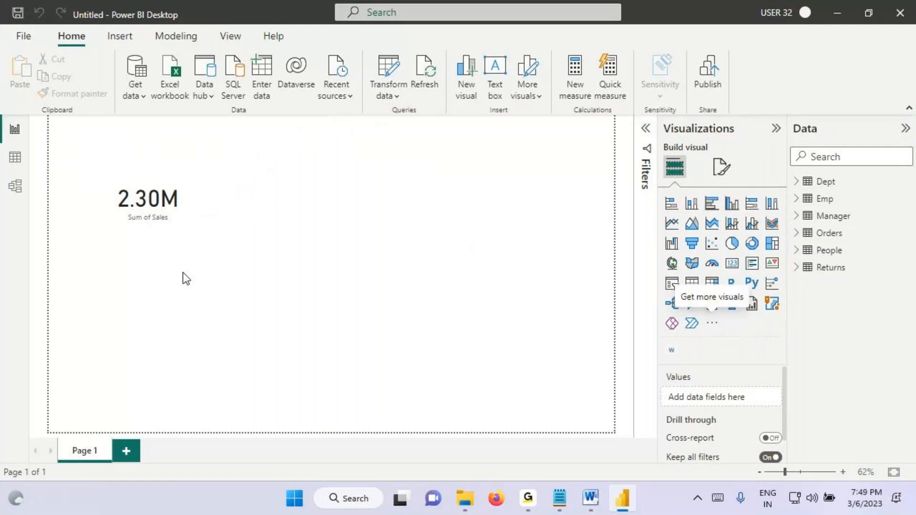
Step: Inspect the Order Date and Sales columns of the Orders table in Data view
click(15, 158)
click(195, 151)
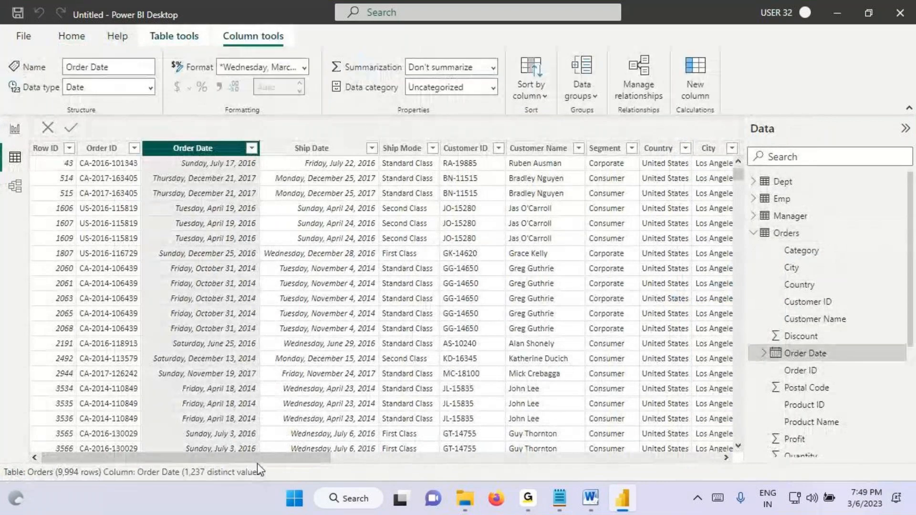
drag(256, 463, 646, 462)
click(514, 160)
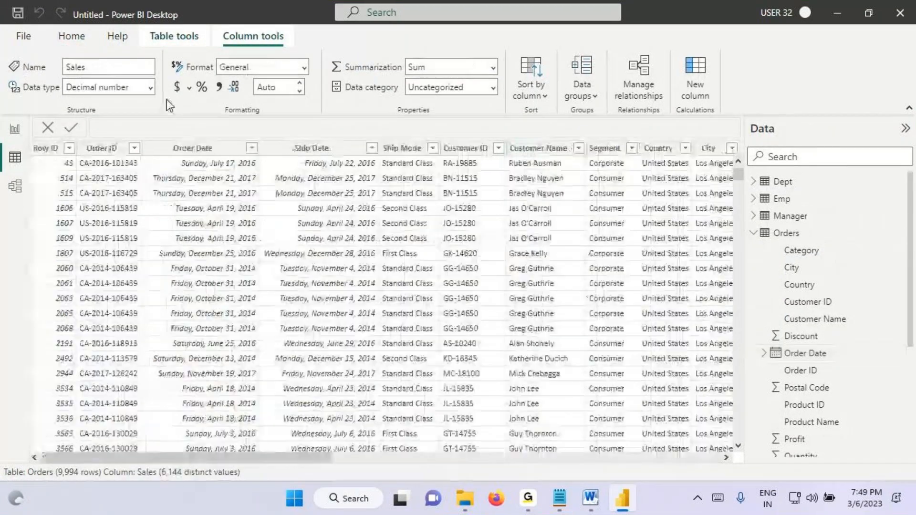
click(229, 238)
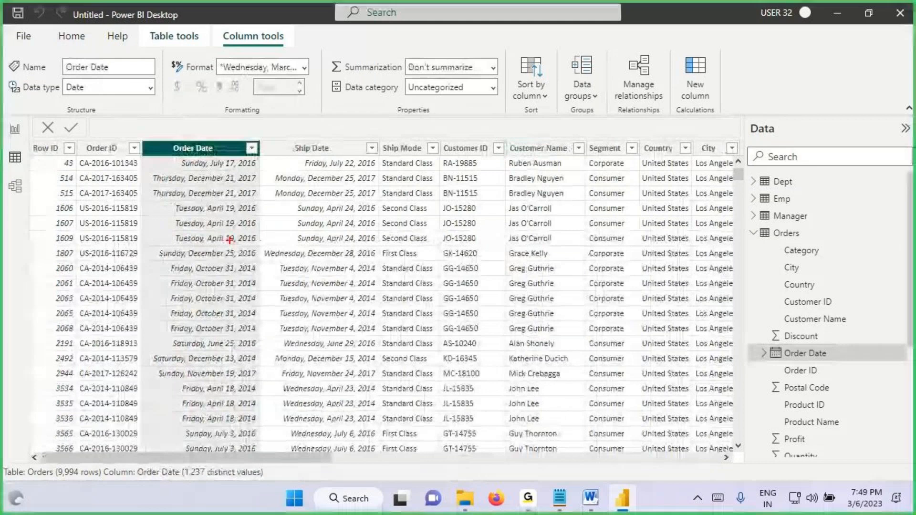
Step: Underline the years 2014, 2016 and 2017 in Order Date, handwrite "Years" beside the Sales card in Report view, and clear the markings
drag(231, 281, 268, 279)
drag(231, 233, 264, 230)
drag(232, 183, 265, 180)
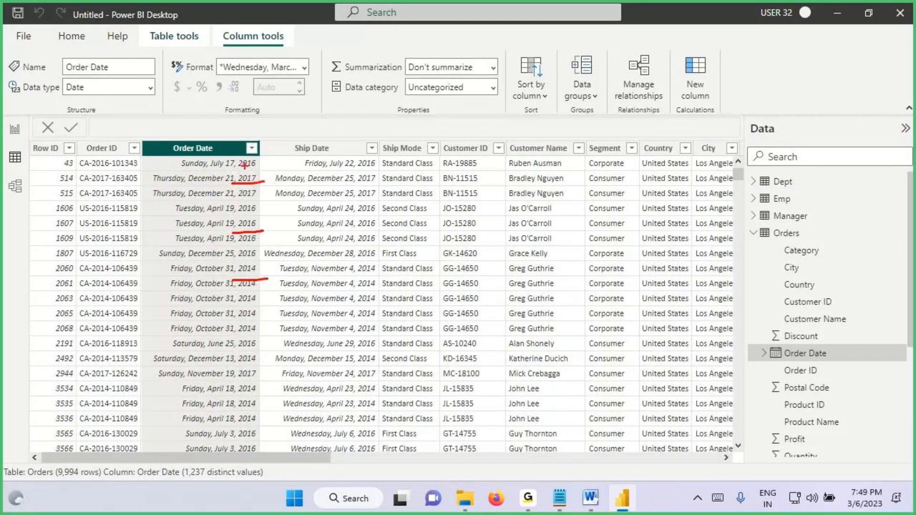
key(Escape)
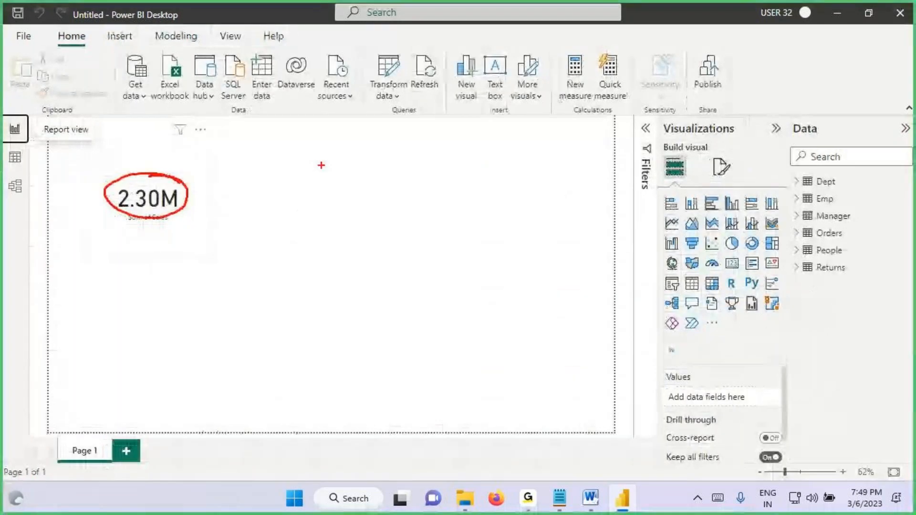
mouse_move(277, 150)
mouse_down()
mouse_move(337, 164)
mouse_move(392, 162)
mouse_up()
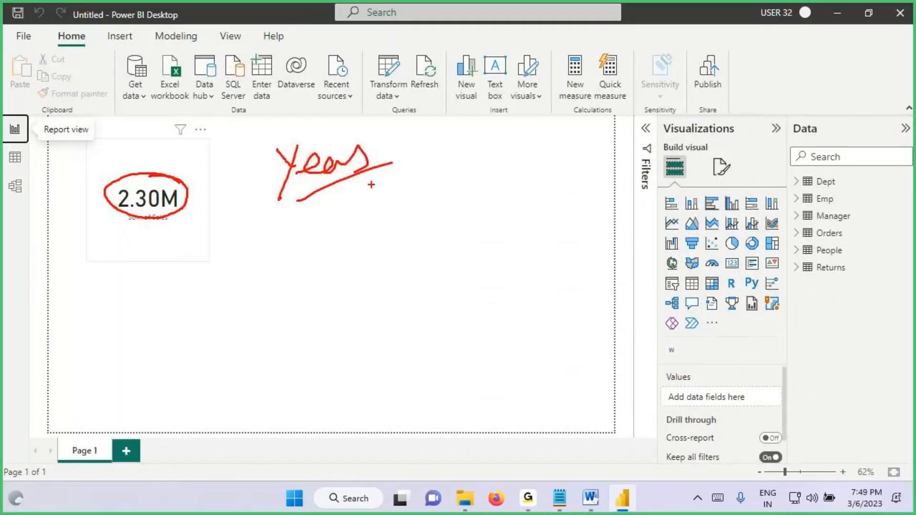
key(Escape)
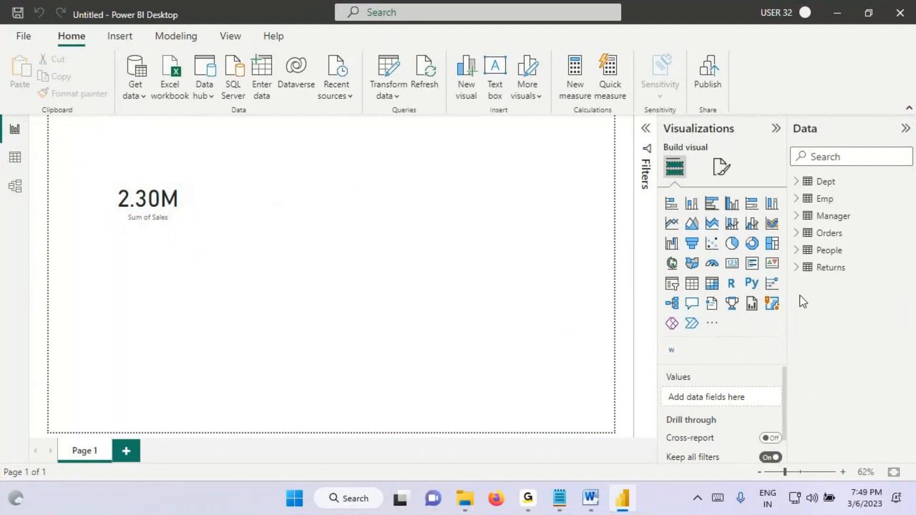
Step: Add a line chart to the report page, place it beside the Sales card, and enlarge it
click(672, 226)
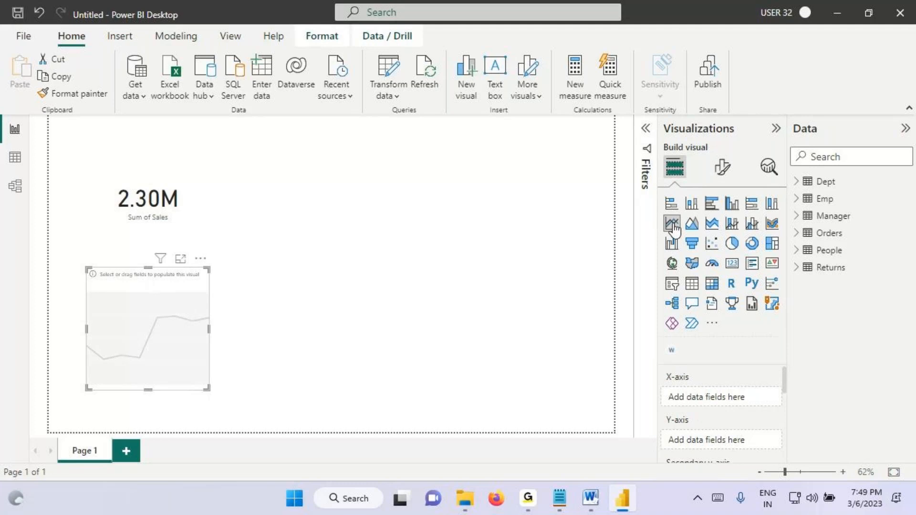
drag(162, 306, 296, 172)
drag(336, 260, 425, 278)
scroll(441, 229, up, 3)
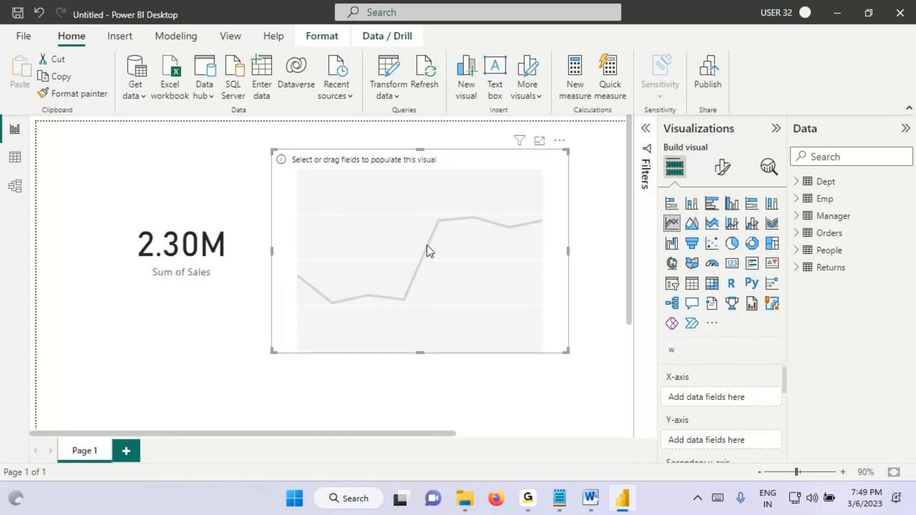
Step: Plot Sales by the Year level of Order Date from the Orders table on the line chart
click(796, 233)
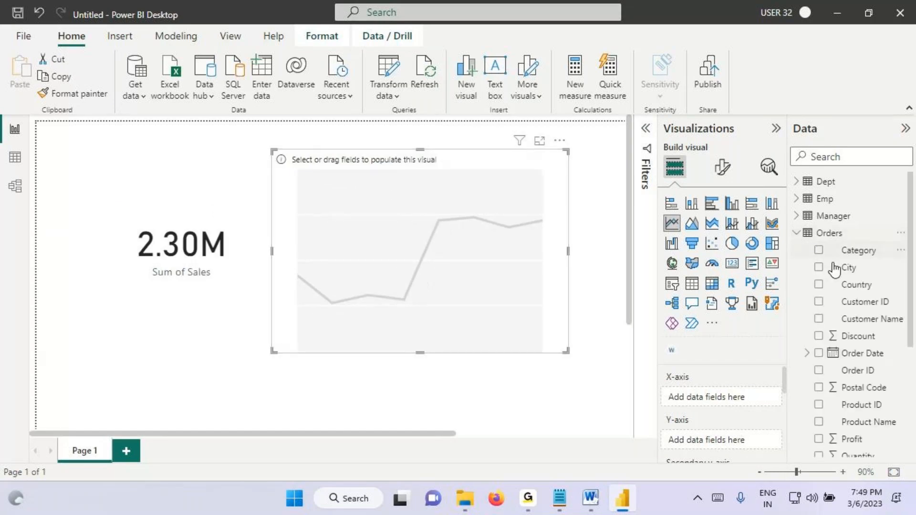
click(847, 353)
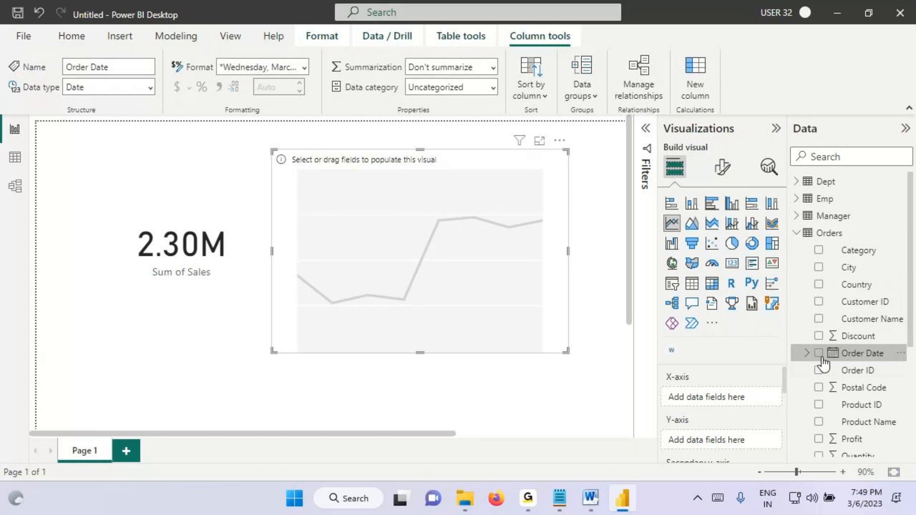
click(806, 353)
click(817, 370)
drag(858, 387, 519, 310)
scroll(819, 368, down, 3)
drag(852, 327, 476, 262)
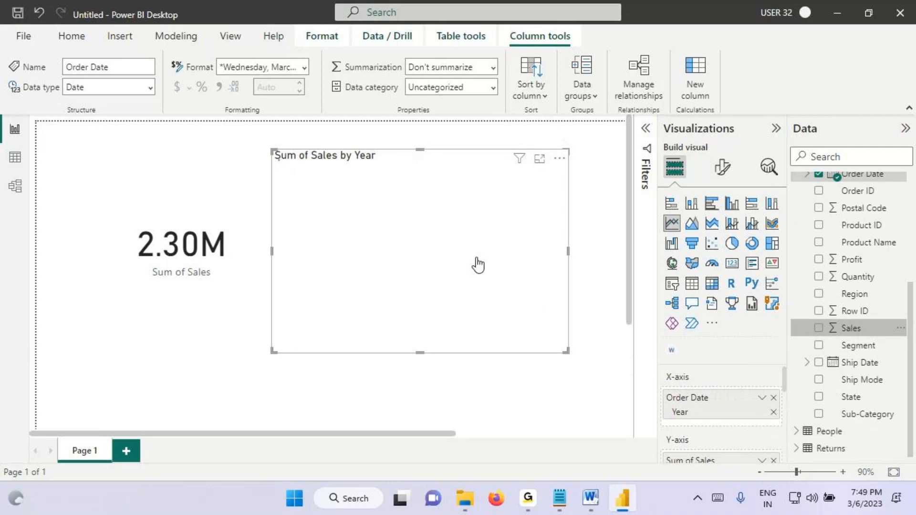
Step: Open the line chart's visual formatting, mark 2014 and the format option, clear the markings, and turn on data labels
click(722, 166)
drag(298, 321, 339, 339)
mouse_move(325, 284)
mouse_down()
mouse_move(330, 269)
mouse_move(309, 290)
mouse_up()
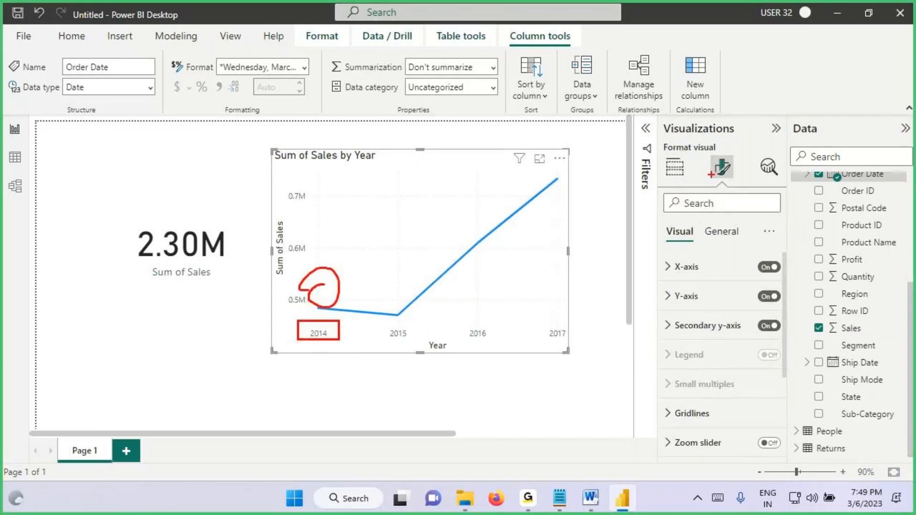
drag(712, 177, 714, 195)
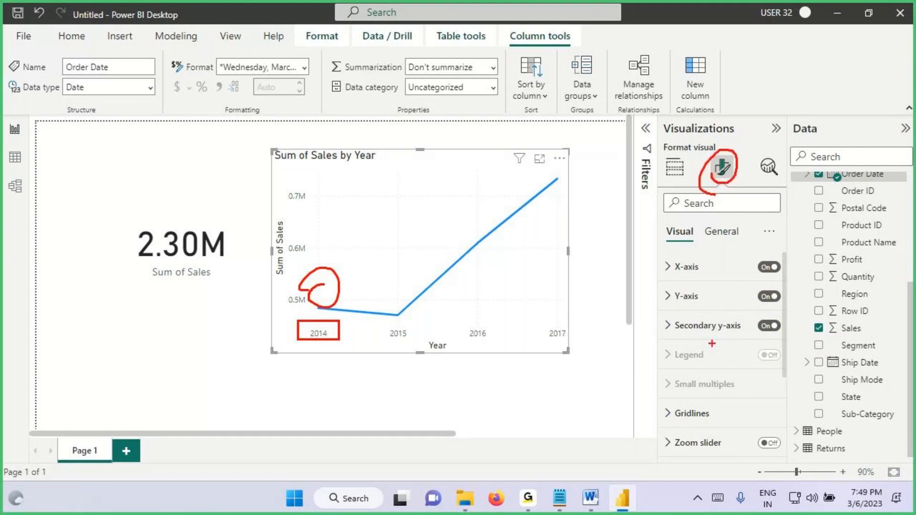
key(Escape)
scroll(713, 344, down, 3)
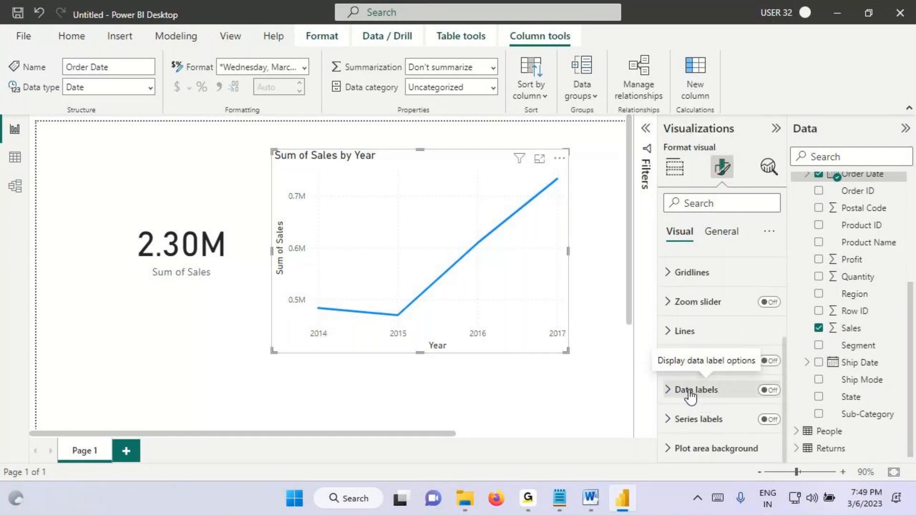
click(769, 390)
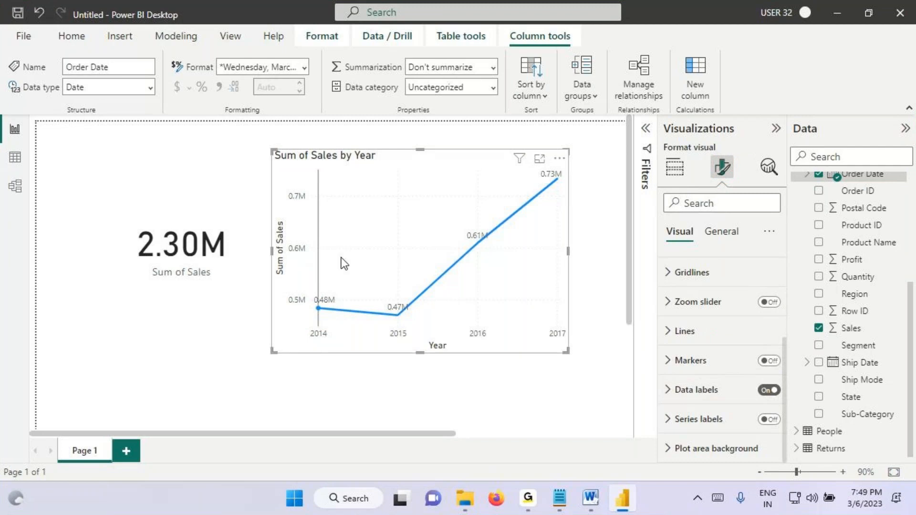
Step: Box the years on the line chart's axis, circle the four yearly sales labels, underline the Sales card's value, and clear the markings
key(ctrl+2)
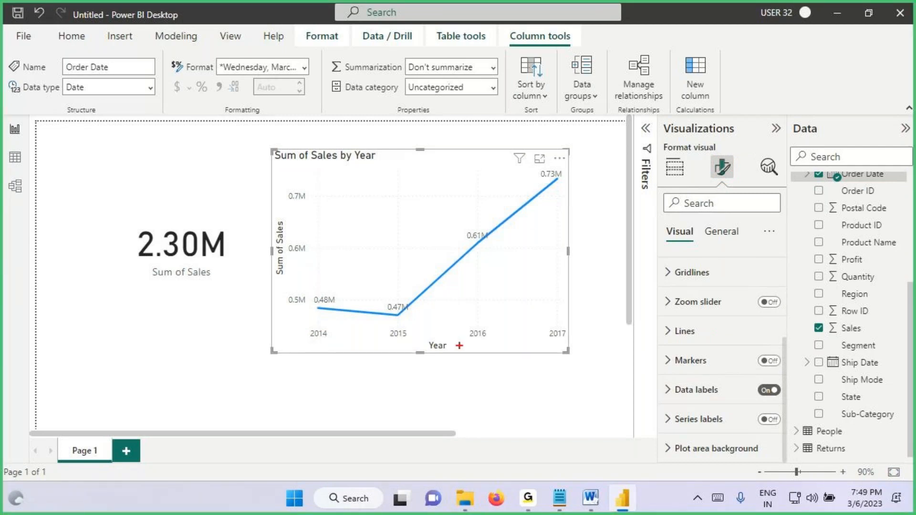
mouse_move(296, 324)
mouse_down()
mouse_move(412, 340)
mouse_move(578, 340)
mouse_up()
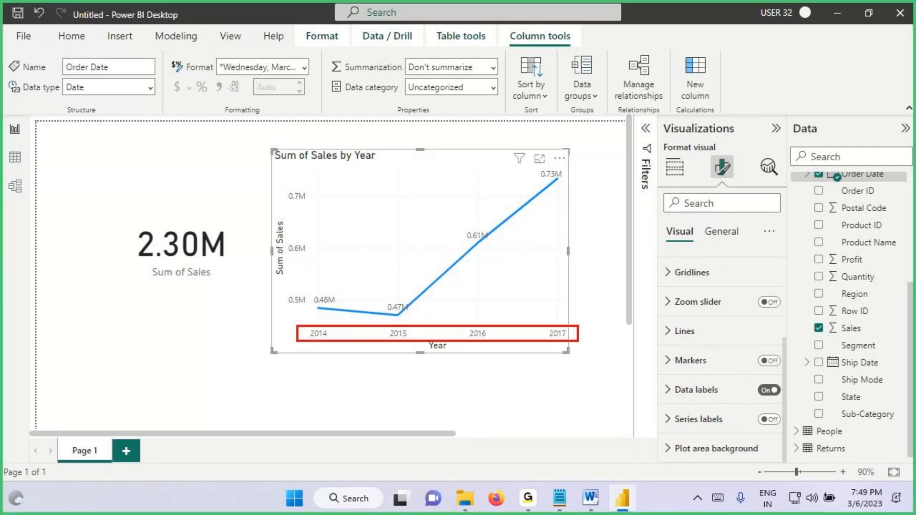
mouse_move(563, 158)
mouse_down()
mouse_move(548, 152)
mouse_move(533, 189)
mouse_up()
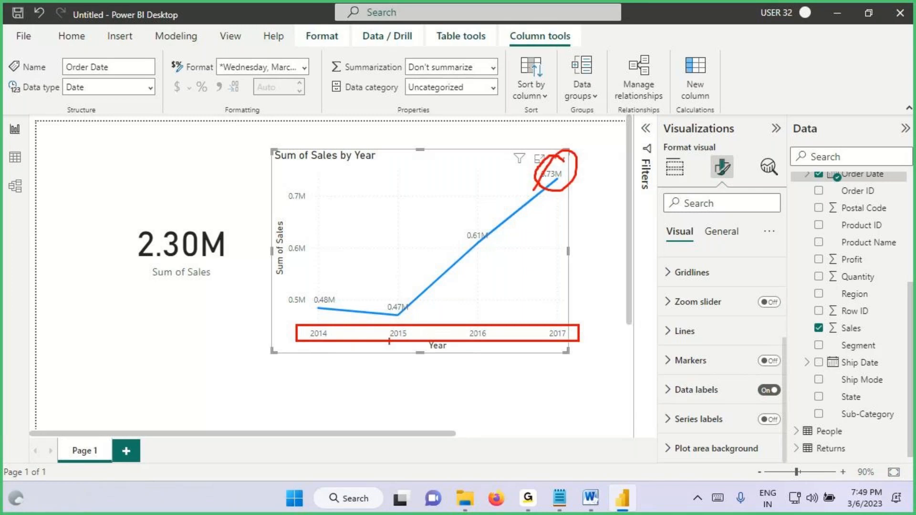
mouse_move(408, 301)
mouse_down()
mouse_move(403, 318)
mouse_move(413, 299)
mouse_up()
mouse_move(340, 305)
mouse_down()
mouse_move(305, 286)
mouse_move(351, 306)
mouse_up()
mouse_move(483, 217)
mouse_down()
mouse_move(473, 209)
mouse_move(391, 241)
mouse_up()
drag(138, 261, 234, 263)
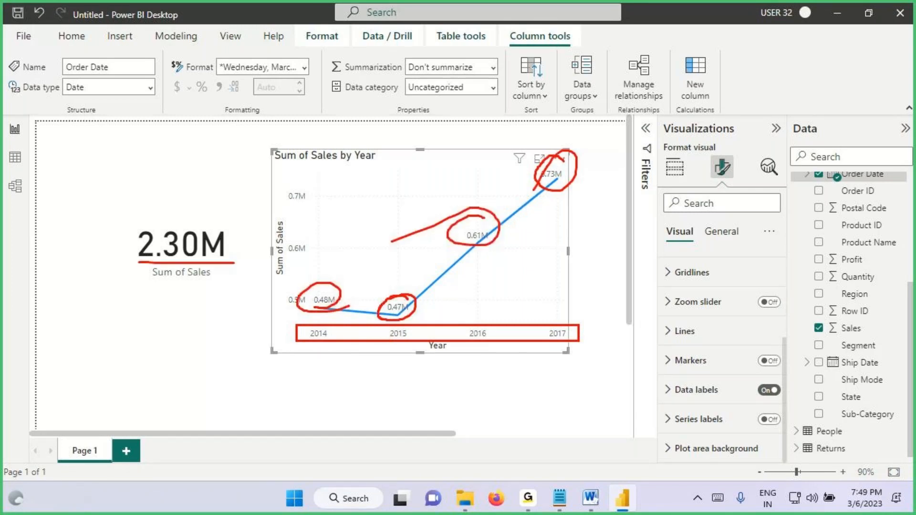
drag(148, 267, 242, 265)
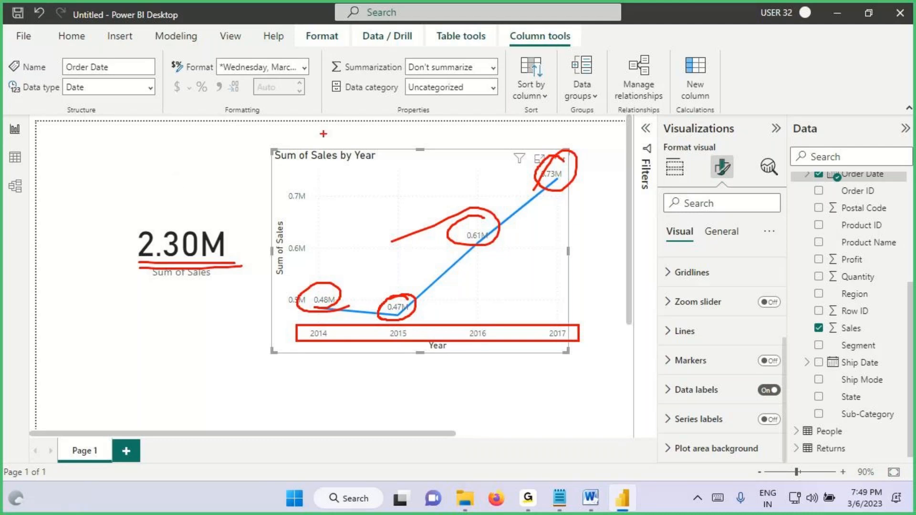
mouse_move(886, 162)
mouse_down()
mouse_move(912, 310)
mouse_move(882, 150)
mouse_move(668, 52)
mouse_move(510, 195)
mouse_up()
key(Escape)
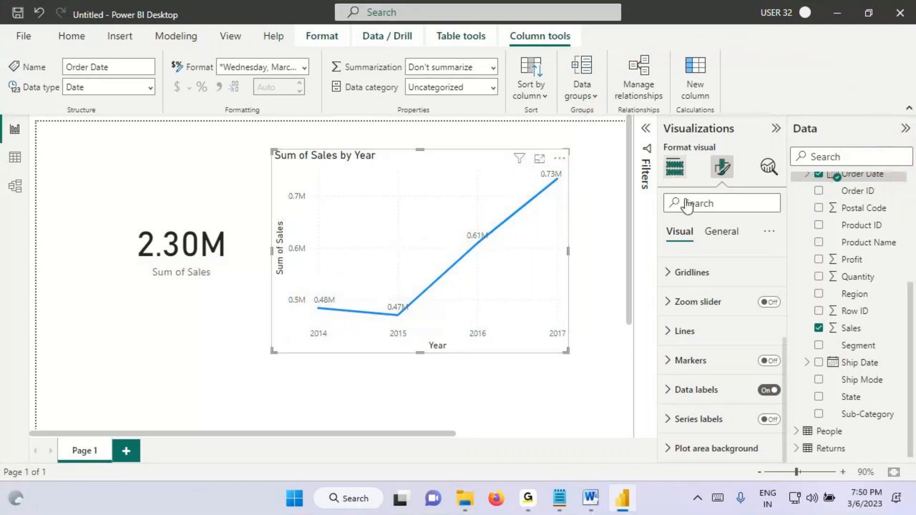
Step: Review the line chart's field wells in a widened Visualizations pane, box the Drill through section, clear the marking, and restore the pane width
click(674, 167)
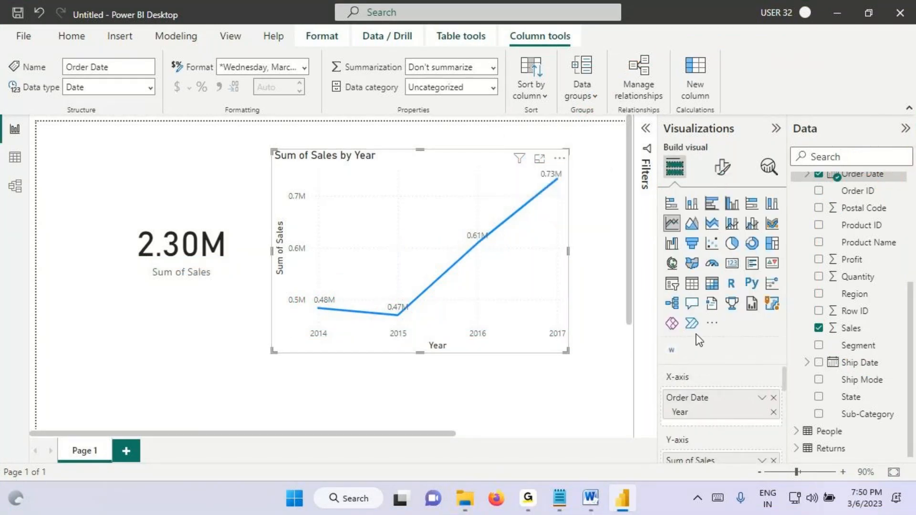
scroll(699, 387, down, 3)
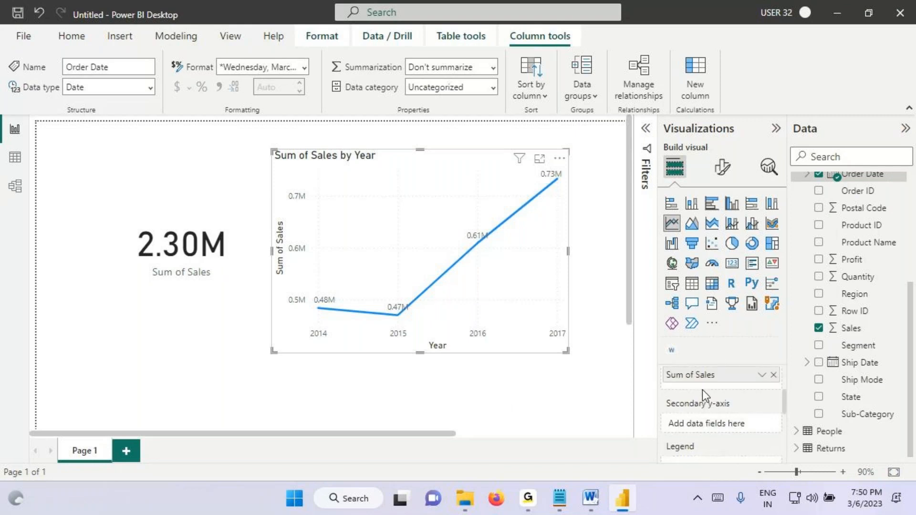
scroll(702, 390, up, 1)
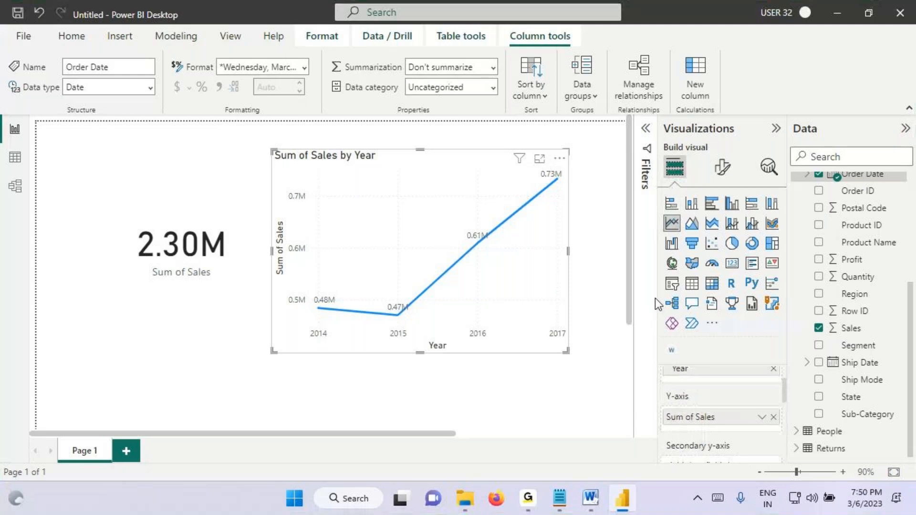
drag(657, 300, 571, 301)
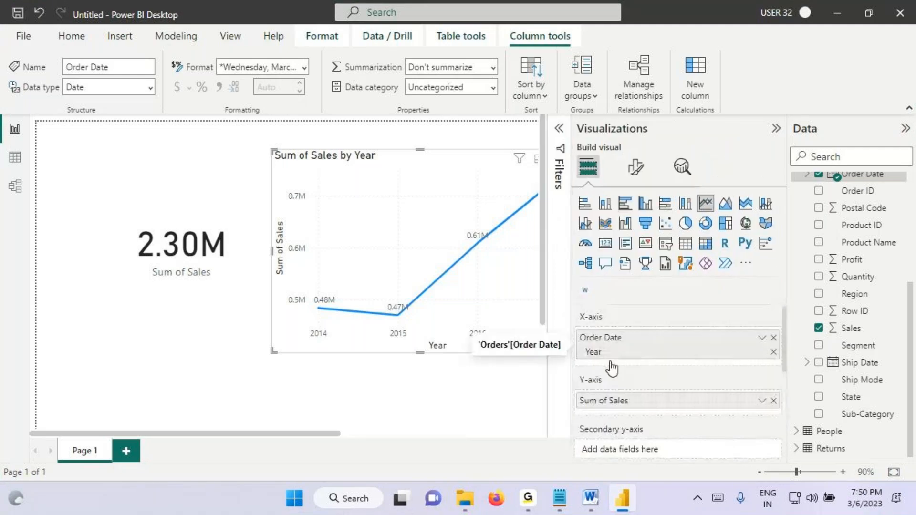
scroll(612, 368, down, 3)
key(ctrl+2)
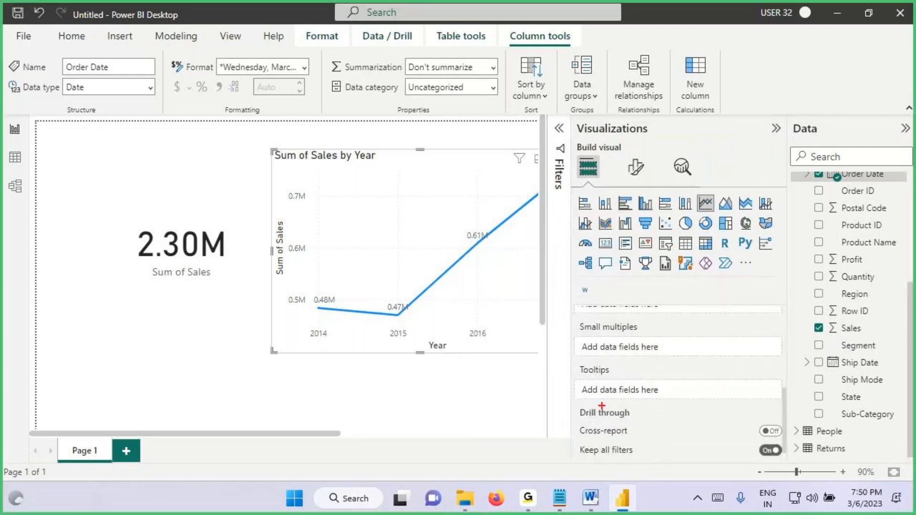
drag(568, 400, 786, 471)
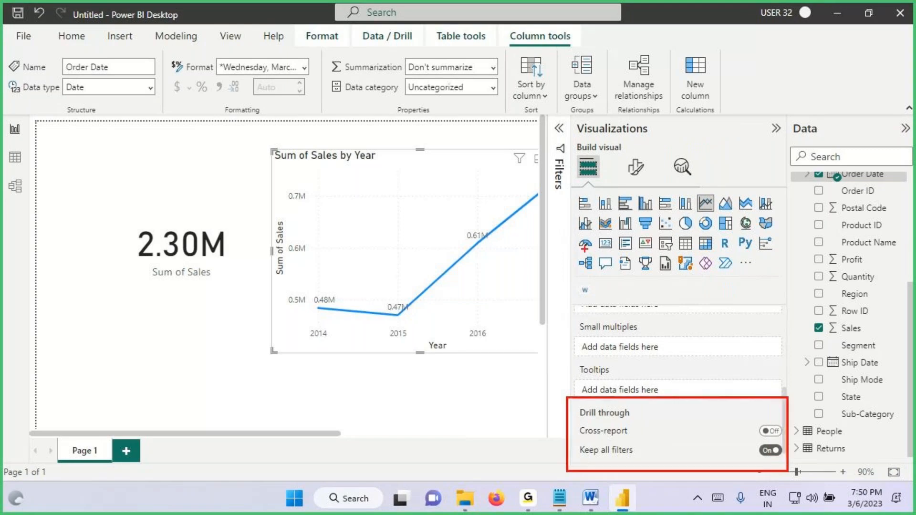
key(Escape)
drag(571, 234, 687, 248)
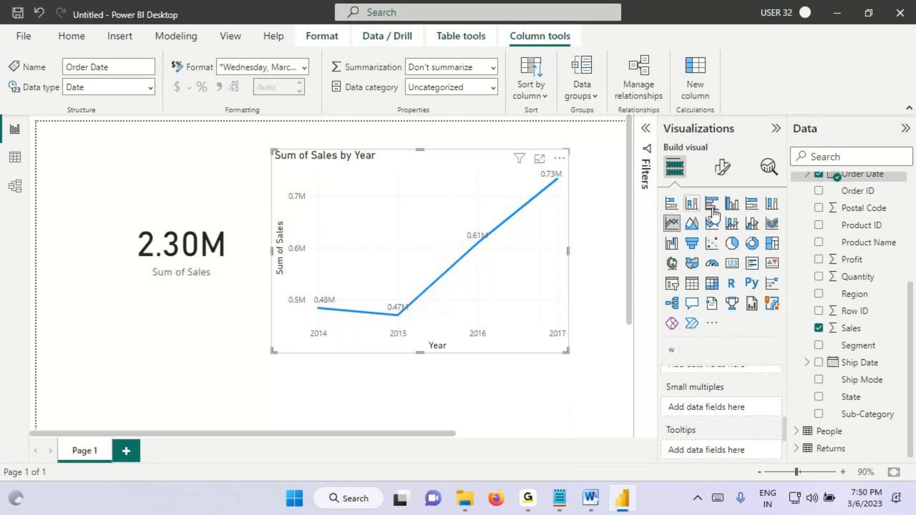
Step: Switch to the Notepad notes and add the heading "2. Visualization Pane" below the Data Pane notes
key(alt+Tab)
key(Return)
key(Return)
text(2. )
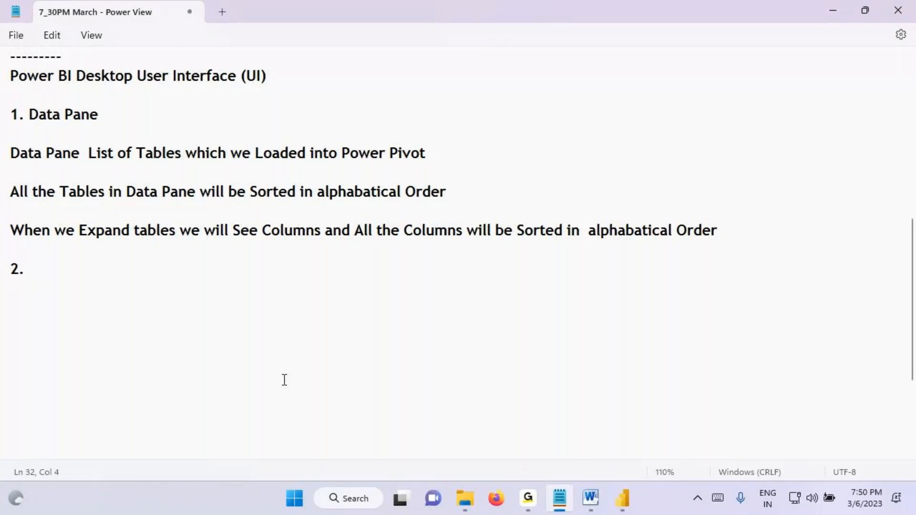
text(Visualization)
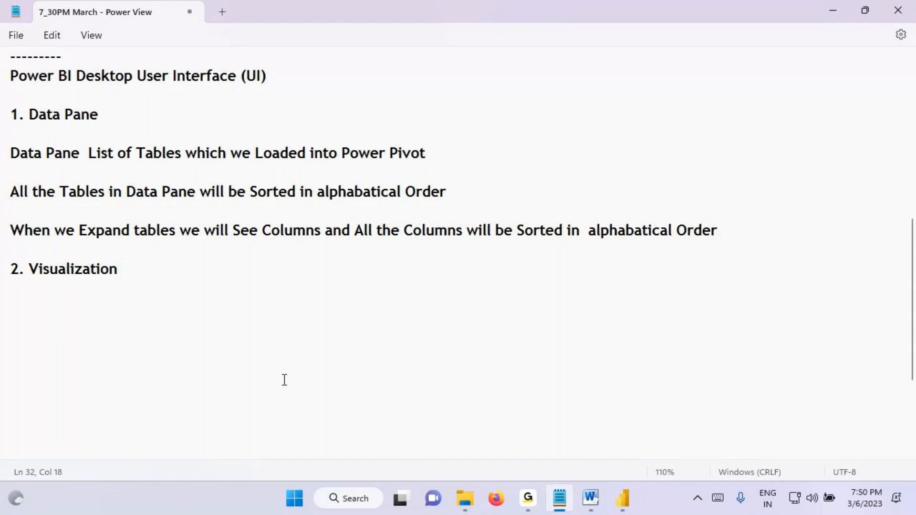
key(BackSpace)
text(Pane)
key(Return)
Step: Add the line "Visualization Pane will Contains Default Visuals which Commonly Used ." under the heading, reusing the copied heading text
mouse_move(31, 269)
mouse_down()
mouse_move(178, 256)
mouse_move(173, 269)
mouse_move(29, 268)
mouse_up()
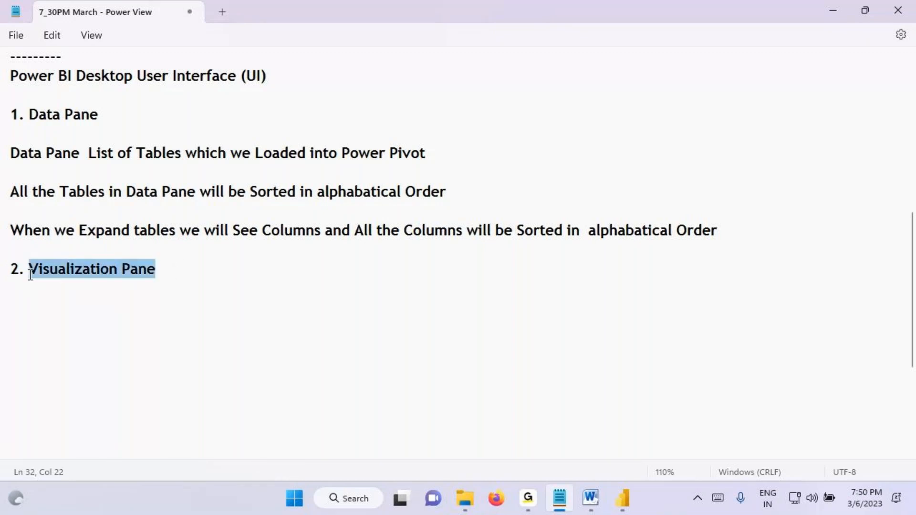
key(ctrl+c)
click(32, 306)
key(ctrl+v)
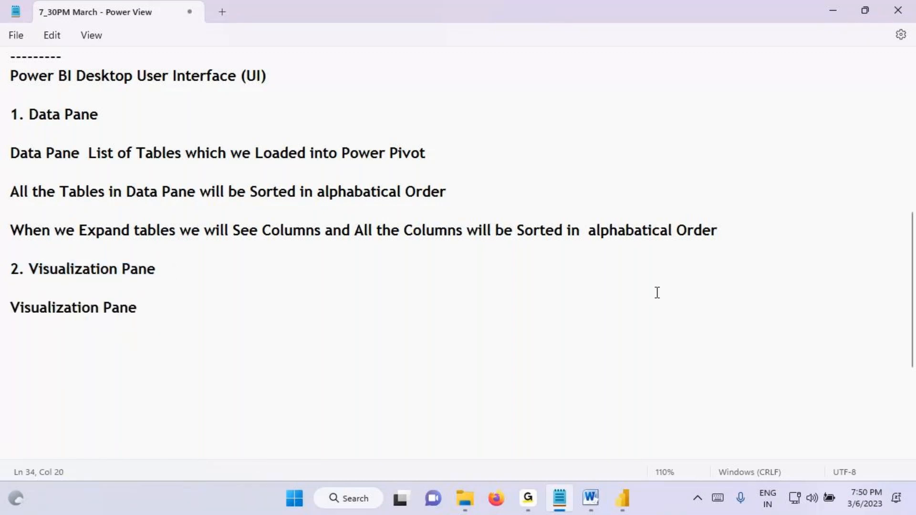
text(will Contai)
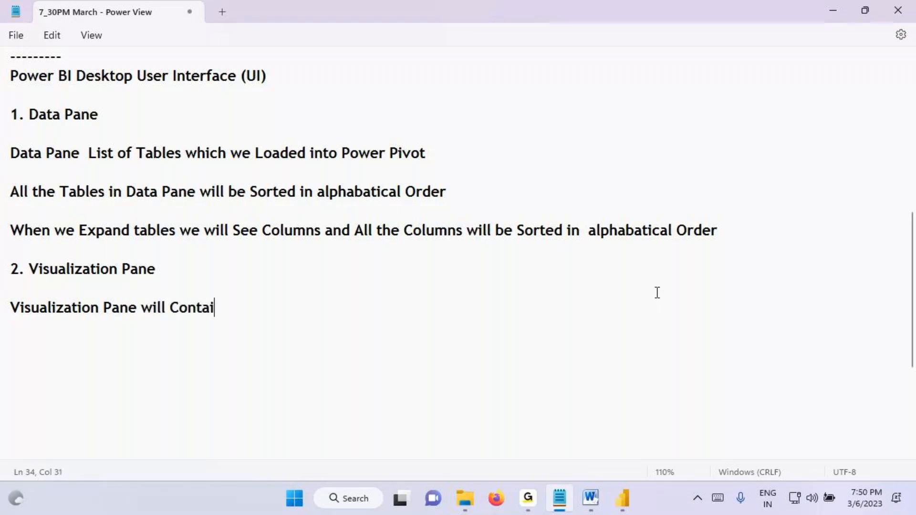
text(ns Defaul)
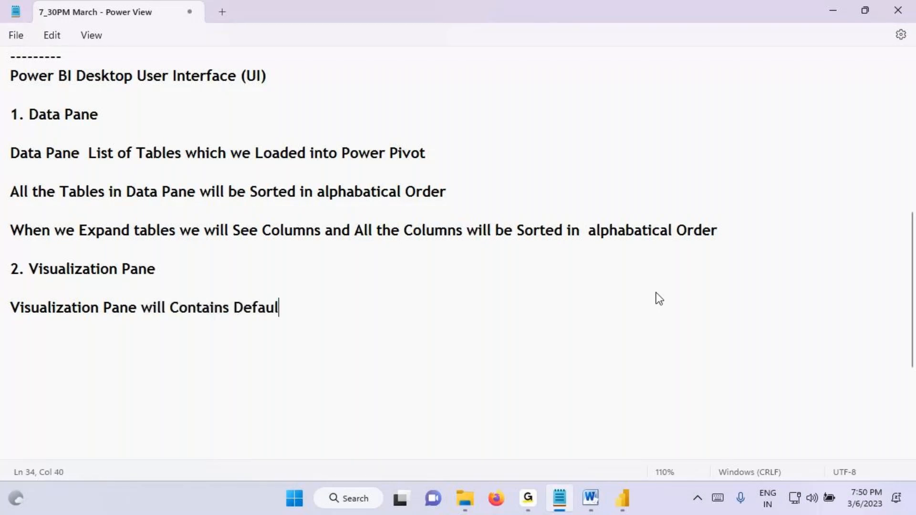
text(t Visuals )
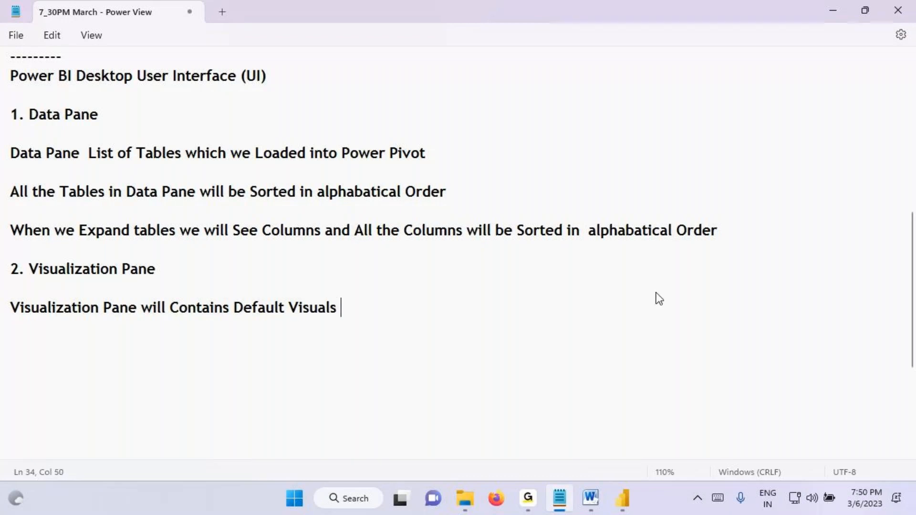
text(which Commp)
key(BackSpace)
key(BackSpace)
text(monly Used .)
Step: Switch to Power BI Desktop, mark the default visuals by freehand drawing, and show the options for getting more visuals
click(623, 499)
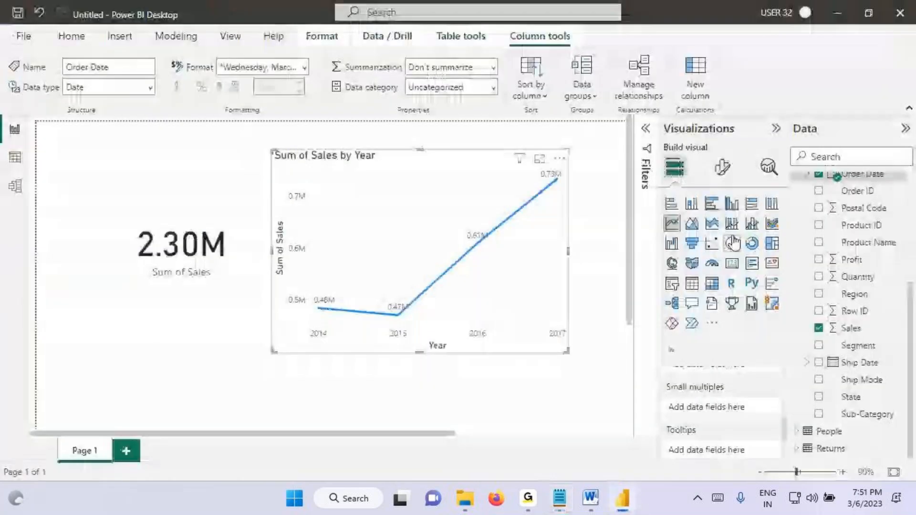
mouse_move(692, 106)
mouse_down()
mouse_move(720, 112)
mouse_move(689, 129)
mouse_move(737, 121)
mouse_up()
drag(735, 99, 743, 121)
drag(745, 76, 789, 72)
drag(802, 53, 818, 89)
drag(793, 77, 849, 55)
mouse_move(707, 88)
mouse_down()
mouse_move(611, 77)
mouse_move(602, 112)
mouse_up()
mouse_move(521, 95)
mouse_down()
mouse_move(549, 100)
mouse_move(553, 149)
mouse_up()
drag(571, 111, 552, 151)
mouse_move(549, 86)
mouse_down()
mouse_move(606, 115)
mouse_move(566, 158)
mouse_up()
drag(589, 134, 595, 132)
mouse_move(779, 193)
mouse_down()
mouse_move(599, 263)
mouse_move(710, 182)
mouse_up()
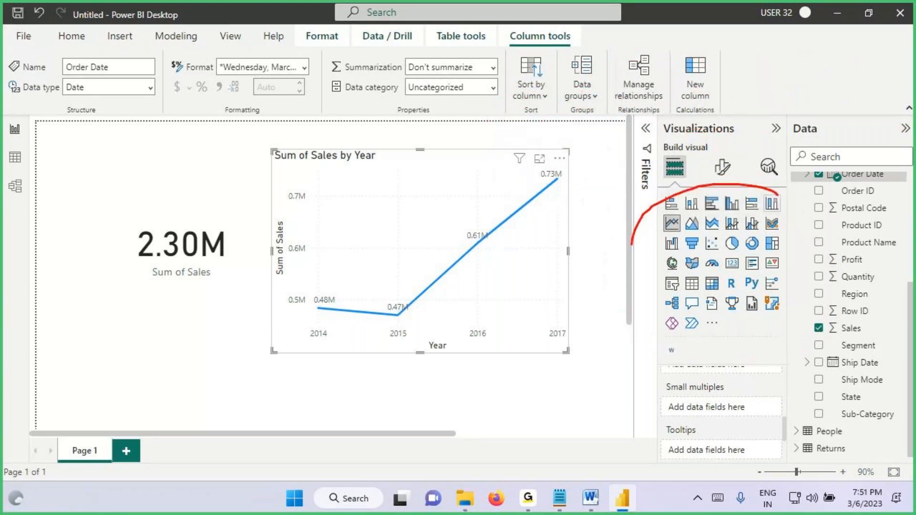
click(711, 323)
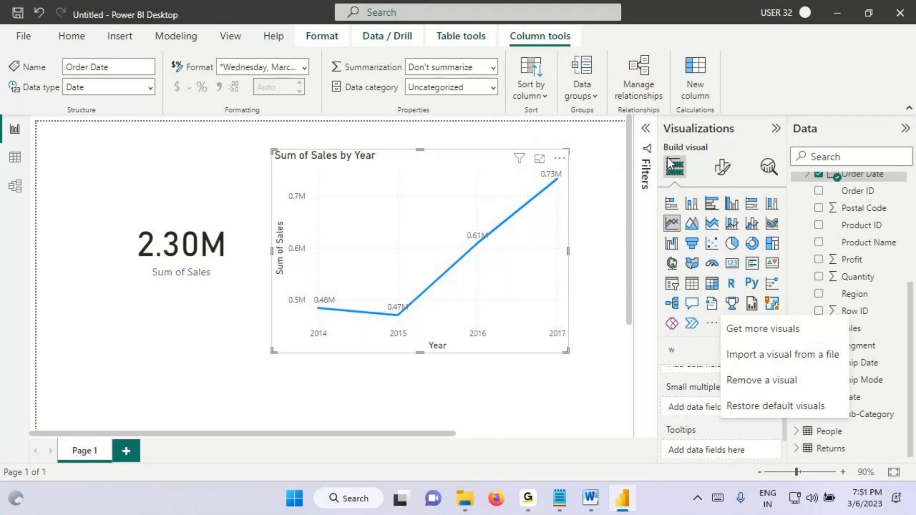
Step: Expand the Filters pane, underline its title with a handwritten "P" beside it, and clear the markings
key(ctrl+2)
mouse_move(525, 145)
mouse_down()
mouse_move(599, 139)
mouse_move(596, 152)
mouse_up()
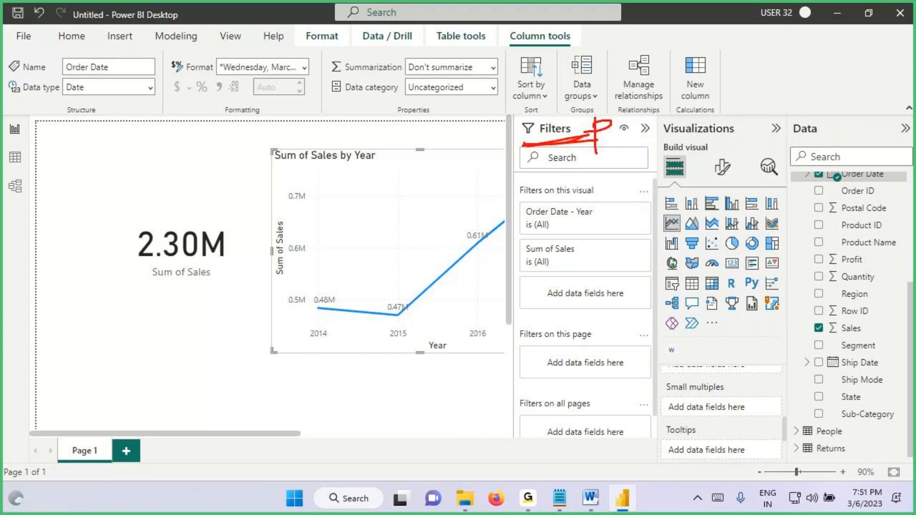
key(Escape)
Step: Switch to the Notepad notes and add the heading "3. Filters Pane" below the Visualization Pane notes
key(alt+Tab)
click(19, 336)
key(Return)
text(3. )
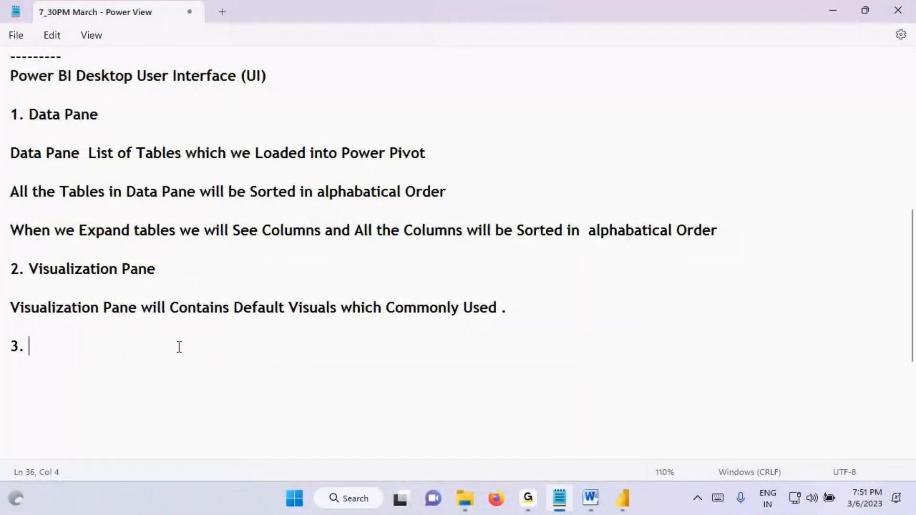
text(Filterrt)
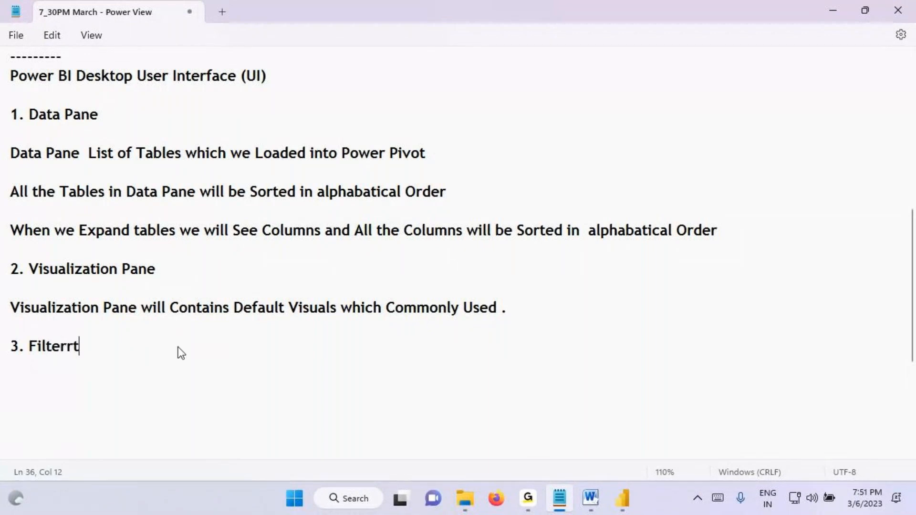
key(BackSpace)
key(BackSpace)
text(s Pane)
key(Return)
key(Return)
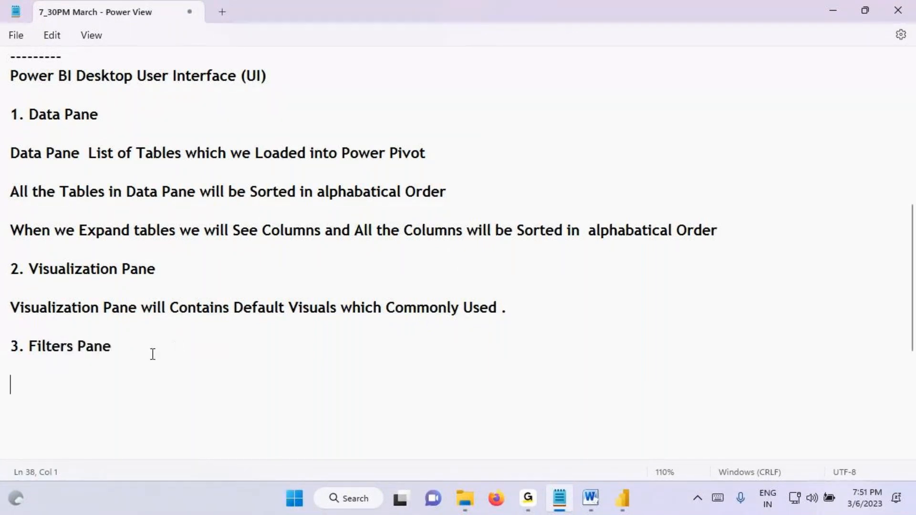
Step: Write "Filters Pane is used to Show Subset of Data in the Visuals" under the heading, reusing the copied heading text
drag(31, 346, 165, 348)
click(46, 377)
key(ctrl+v)
text(i)
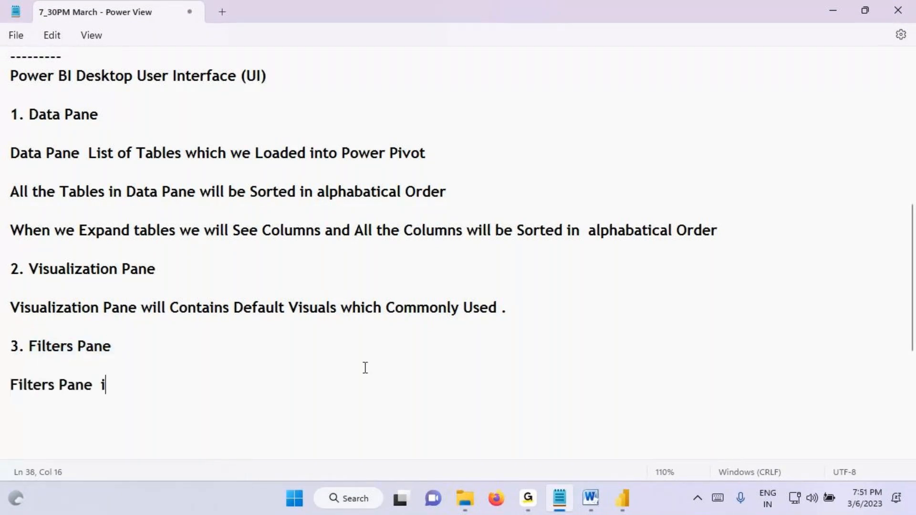
text(s used to Sh)
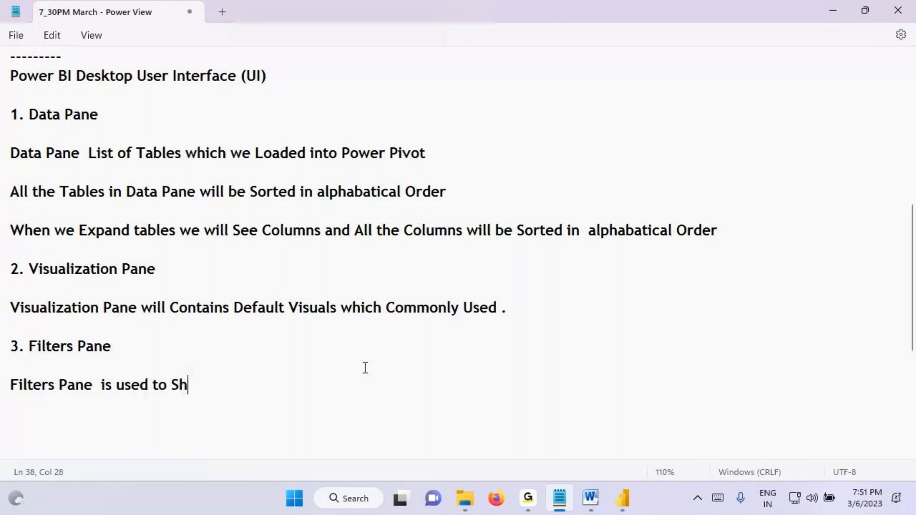
text(ow Subset )
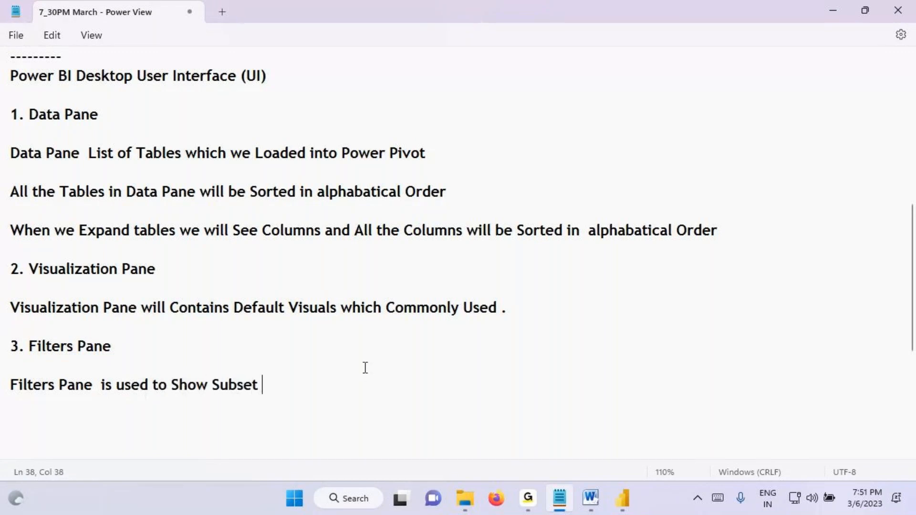
text(of Data )
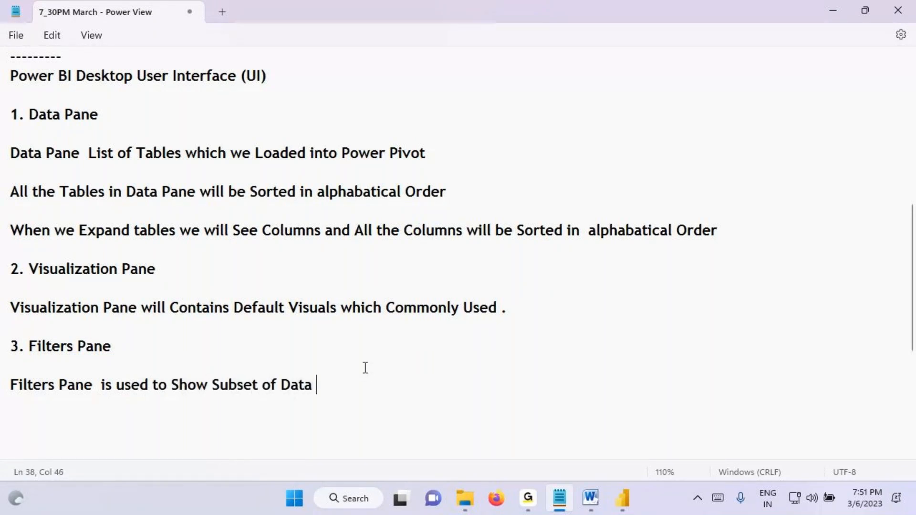
text(in the Visuals)
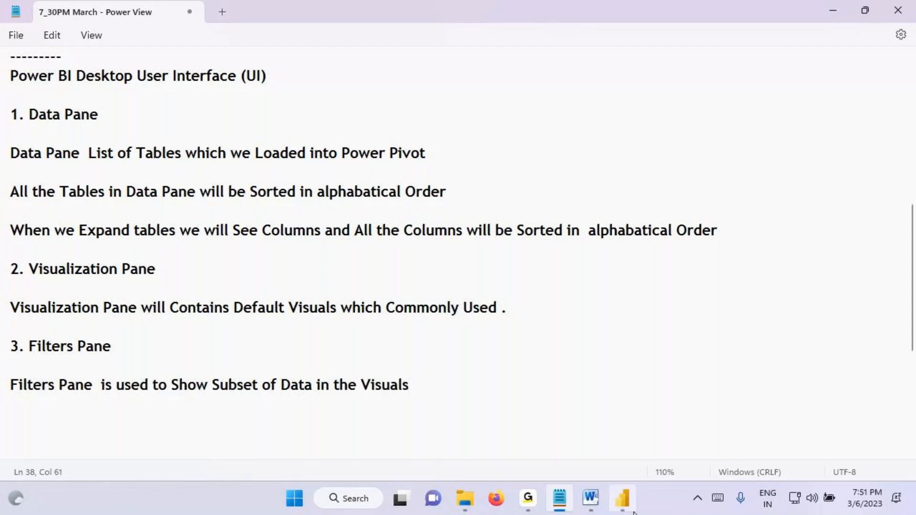
Step: Switch to Power BI Desktop, circle the Filters pane title with an arrow and handwritten notes beside it, and clear the markings
click(623, 498)
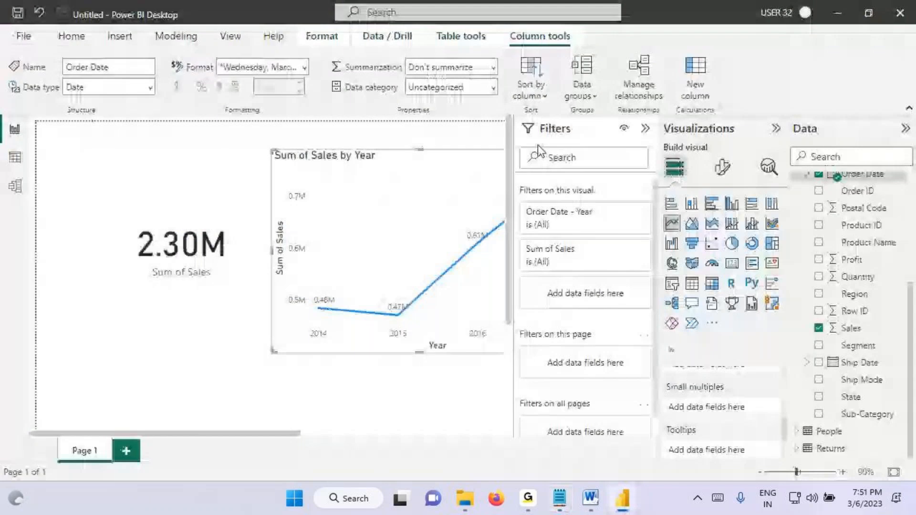
key(ctrl+2)
drag(523, 135, 590, 136)
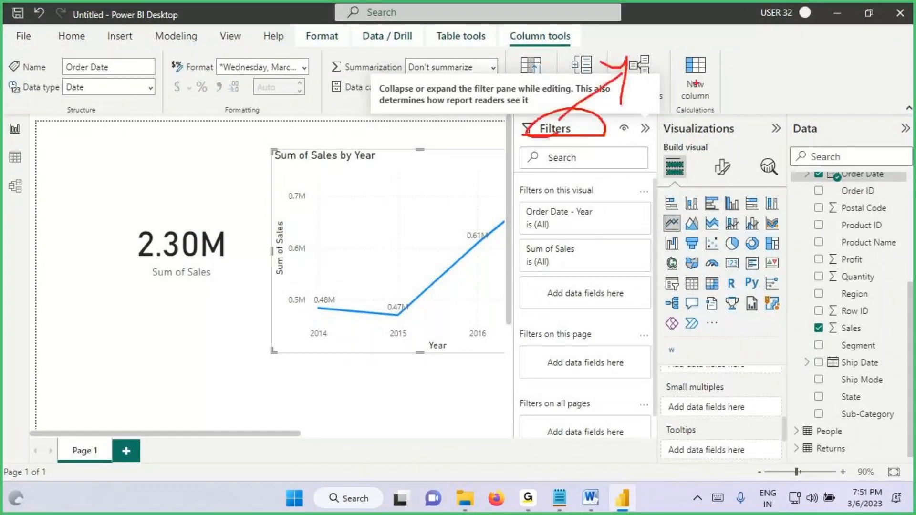
drag(659, 49, 658, 75)
mouse_move(687, 19)
mouse_down()
mouse_move(689, 67)
mouse_move(729, 62)
mouse_up()
drag(719, 27, 753, 52)
drag(672, 95, 772, 60)
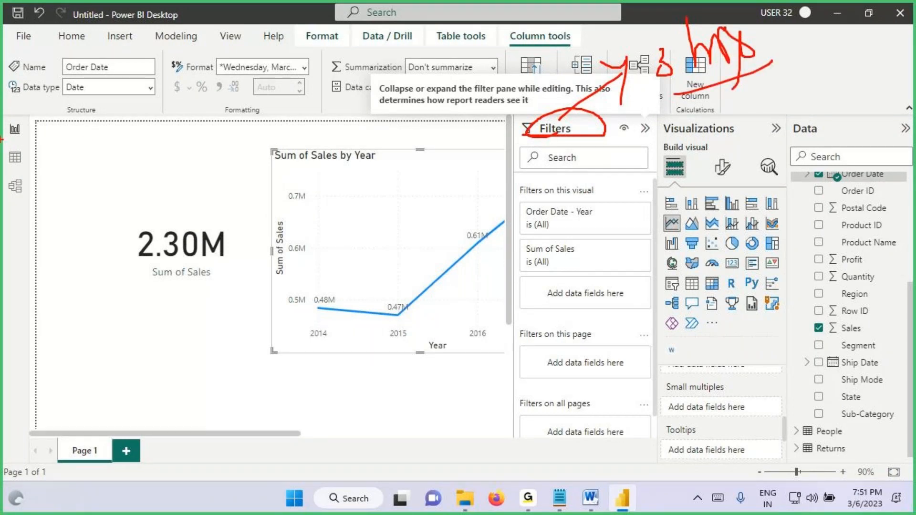
drag(29, 122, 38, 128)
drag(563, 133, 618, 69)
drag(615, 115, 630, 57)
drag(673, 98, 784, 43)
key(Escape)
Step: Switch to the Notepad notes and highlight the end of the Filters Pane sentence, "Subset of Data in the Visuals"
click(564, 497)
drag(42, 349, 82, 366)
drag(139, 385, 423, 385)
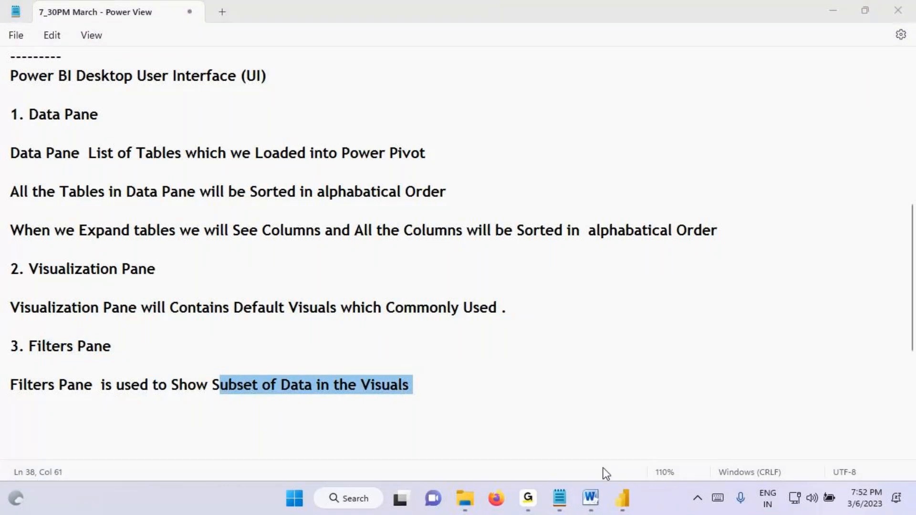
Step: Switch to Power BI Desktop and display the Orders table in data view as far as its Region column
click(622, 499)
click(15, 158)
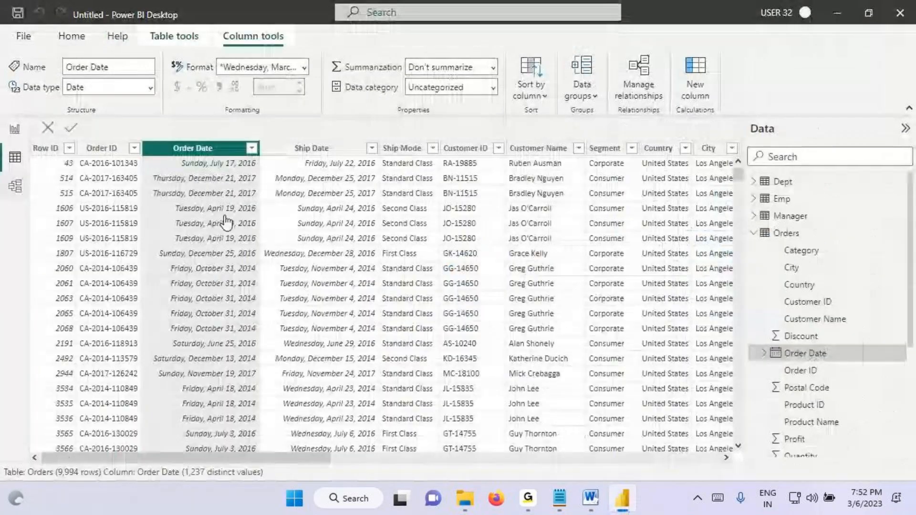
click(786, 237)
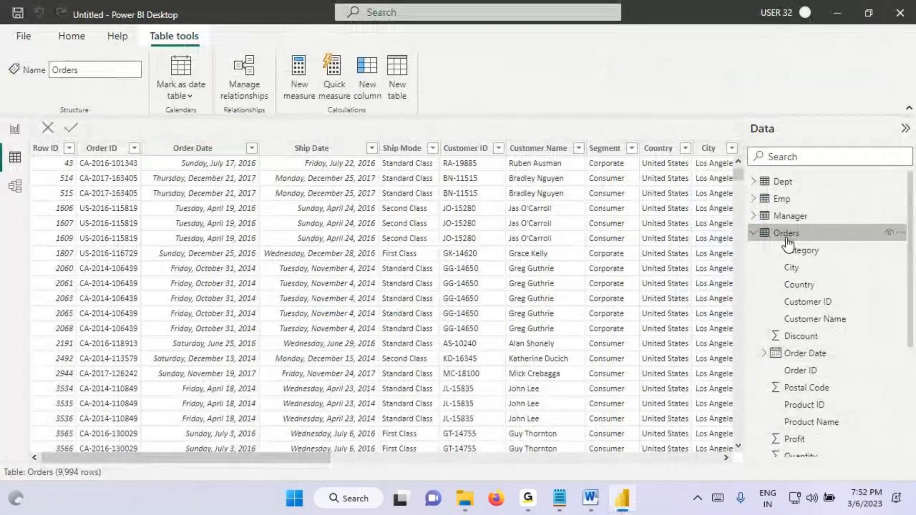
drag(294, 458, 473, 475)
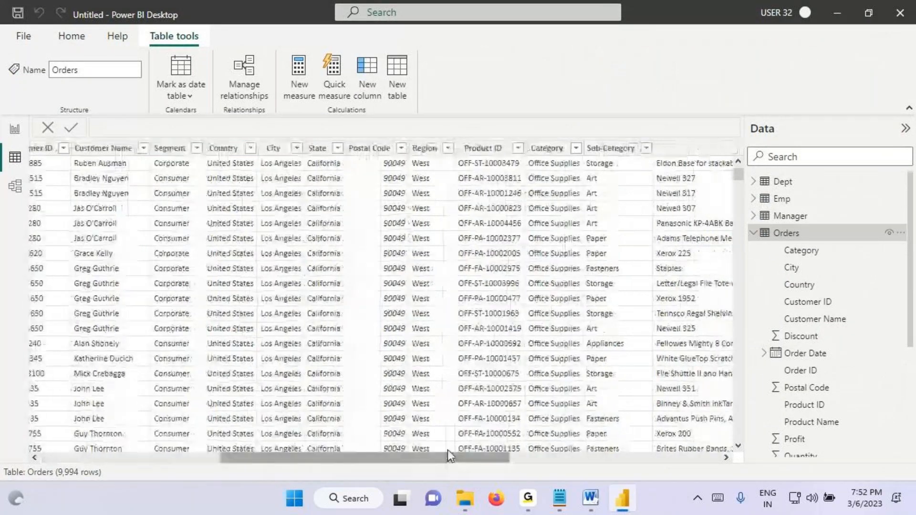
Step: Show the Region column's filter values, mark them by freehand drawing, and leave the filter without applying it
click(446, 148)
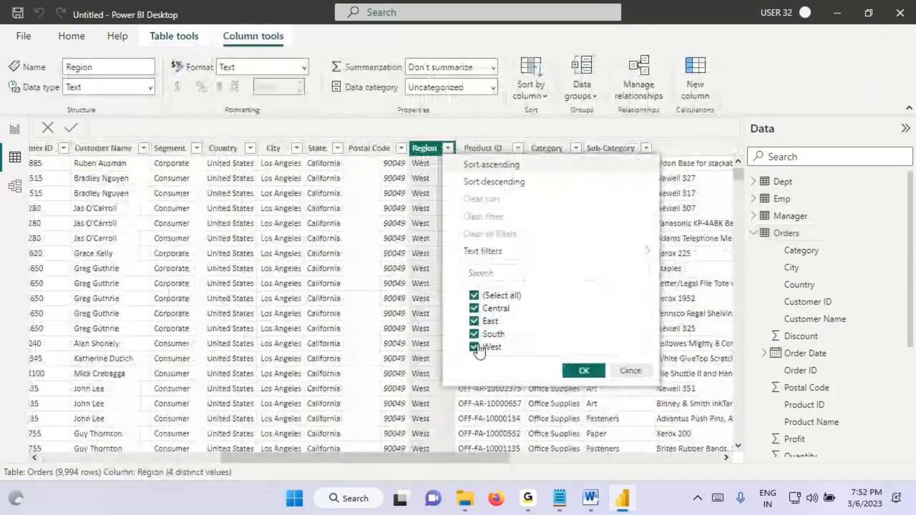
drag(483, 314, 523, 313)
mouse_move(478, 326)
mouse_down()
mouse_move(512, 329)
mouse_move(532, 358)
mouse_up()
mouse_move(174, 462)
mouse_down()
mouse_move(163, 472)
mouse_move(171, 491)
mouse_move(174, 464)
mouse_up()
key(Escape)
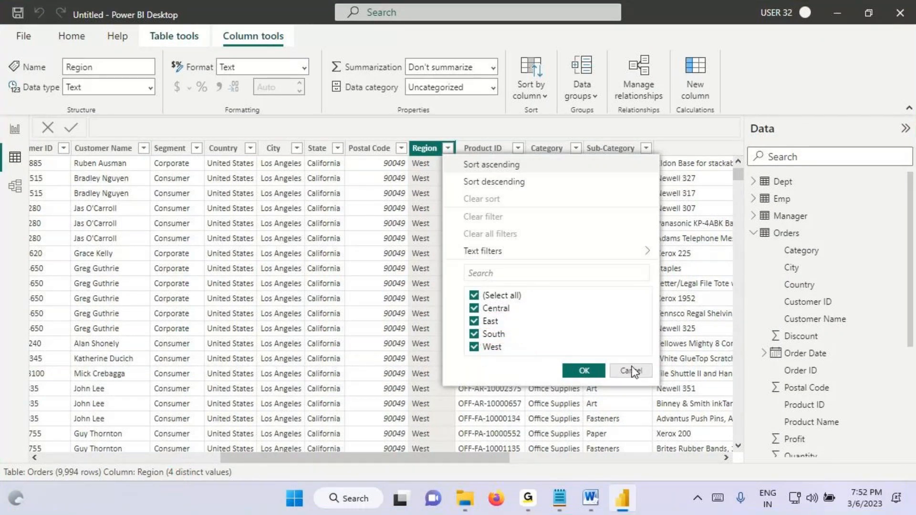
click(631, 371)
Step: Return to the report view and add a new page with a card visual showing the Sales field
click(15, 129)
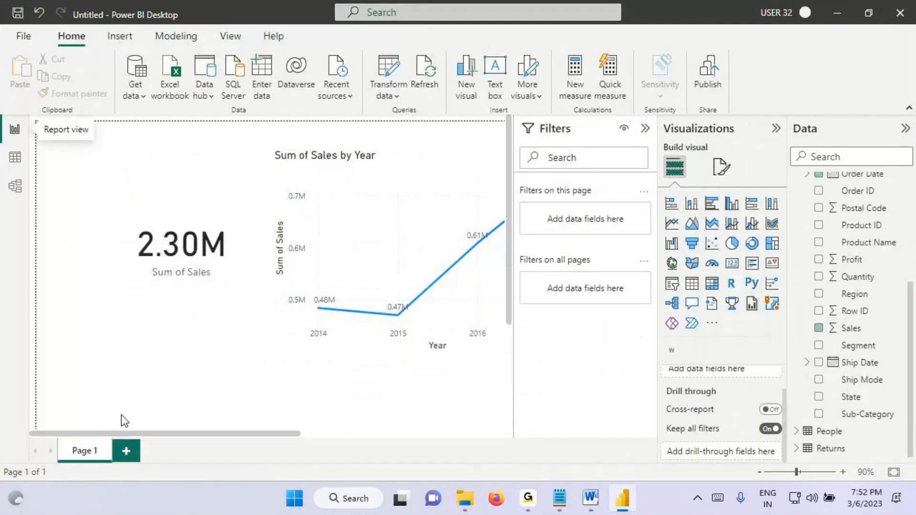
click(127, 448)
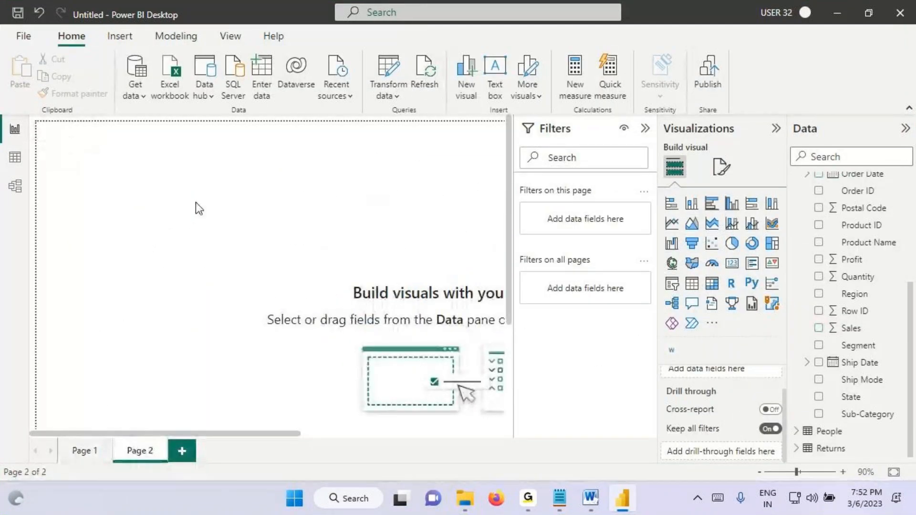
click(733, 268)
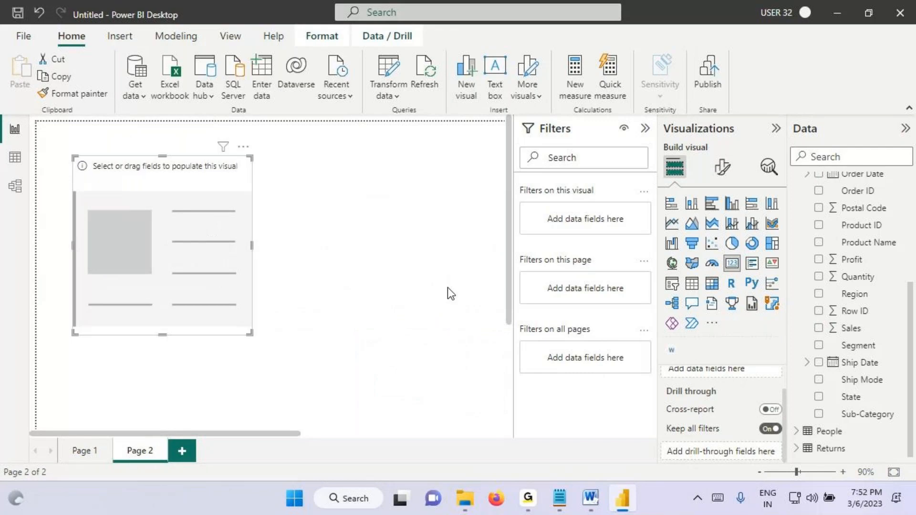
drag(852, 325, 193, 225)
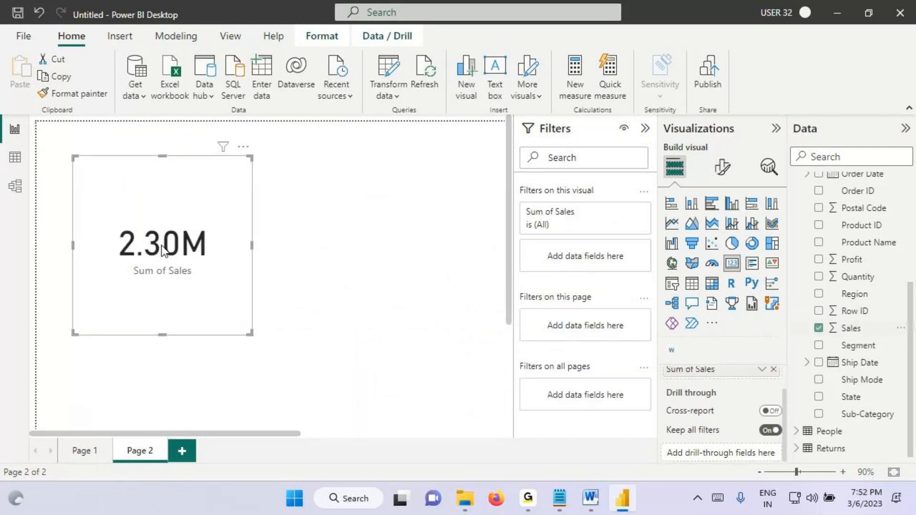
Step: Underline and circle the card's sales value, draw arrows above it, and handwrite "Reg" and "Central" over the report
drag(121, 262, 197, 266)
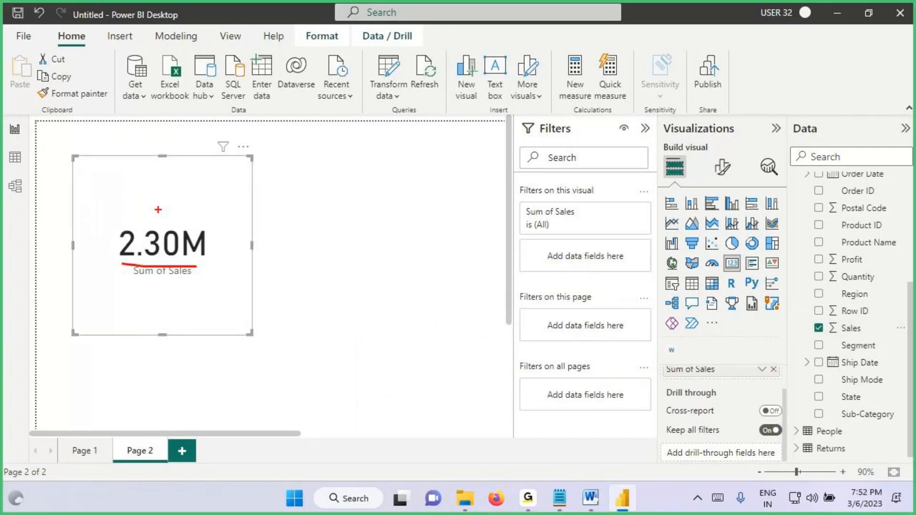
mouse_move(144, 187)
mouse_down()
mouse_move(159, 216)
mouse_move(176, 189)
mouse_up()
mouse_move(173, 125)
mouse_down()
mouse_move(189, 152)
mouse_move(169, 183)
mouse_up()
mouse_move(212, 115)
mouse_down()
mouse_move(212, 152)
mouse_move(202, 130)
mouse_move(247, 139)
mouse_move(250, 163)
mouse_up()
drag(261, 100, 290, 93)
mouse_move(190, 222)
mouse_down()
mouse_move(86, 215)
mouse_move(143, 190)
mouse_up()
drag(134, 122, 204, 137)
drag(194, 108, 124, 188)
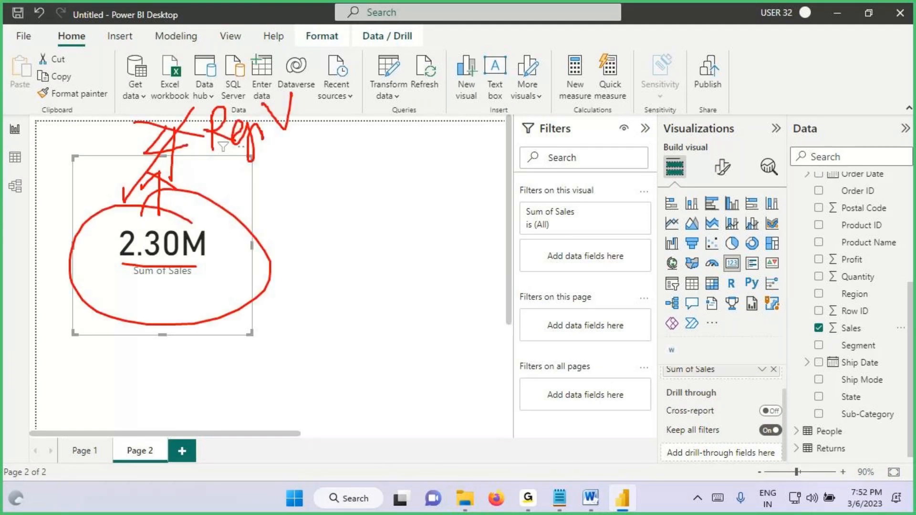
drag(204, 136, 308, 139)
mouse_move(171, 130)
mouse_down()
mouse_move(170, 83)
mouse_move(197, 102)
mouse_up()
mouse_move(190, 58)
mouse_down()
mouse_move(191, 76)
mouse_move(191, 45)
mouse_move(245, 71)
mouse_up()
mouse_move(246, 63)
mouse_down()
mouse_move(286, 70)
mouse_move(312, 54)
mouse_move(315, 75)
mouse_move(303, 79)
mouse_move(334, 76)
mouse_up()
Step: Circle the fields in the Data pane, handwrite "Subset", circle the Filters pane title, and clear all markings
drag(882, 176, 808, 186)
mouse_move(858, 216)
mouse_down()
mouse_move(840, 285)
mouse_move(861, 302)
mouse_up()
drag(106, 279, 215, 259)
drag(145, 280, 221, 228)
drag(189, 103, 222, 78)
drag(716, 197, 842, 199)
mouse_move(209, 75)
mouse_down()
mouse_move(347, 83)
mouse_move(324, 107)
mouse_up()
drag(371, 58, 324, 108)
mouse_move(384, 72)
mouse_down()
mouse_move(409, 89)
mouse_move(422, 61)
mouse_move(485, 58)
mouse_up()
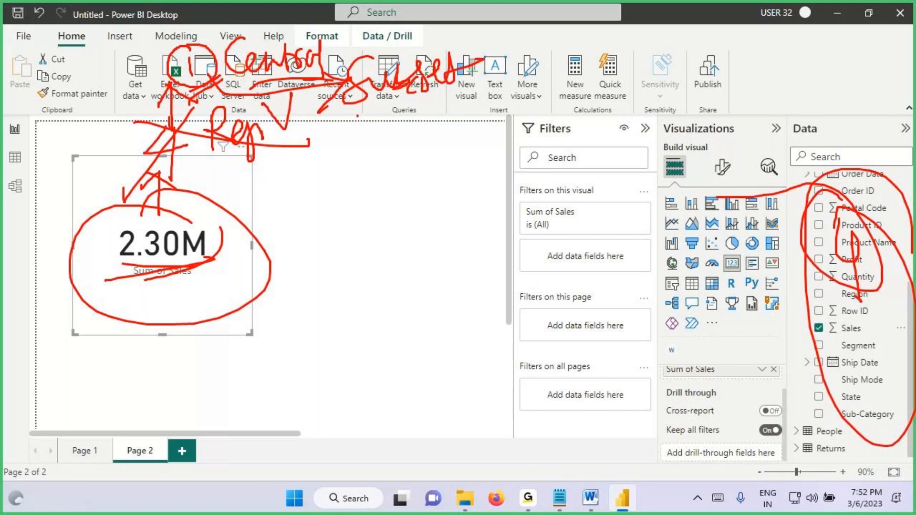
drag(358, 116, 482, 80)
mouse_move(186, 227)
mouse_down()
mouse_move(238, 233)
mouse_move(345, 192)
mouse_up()
drag(521, 134, 563, 139)
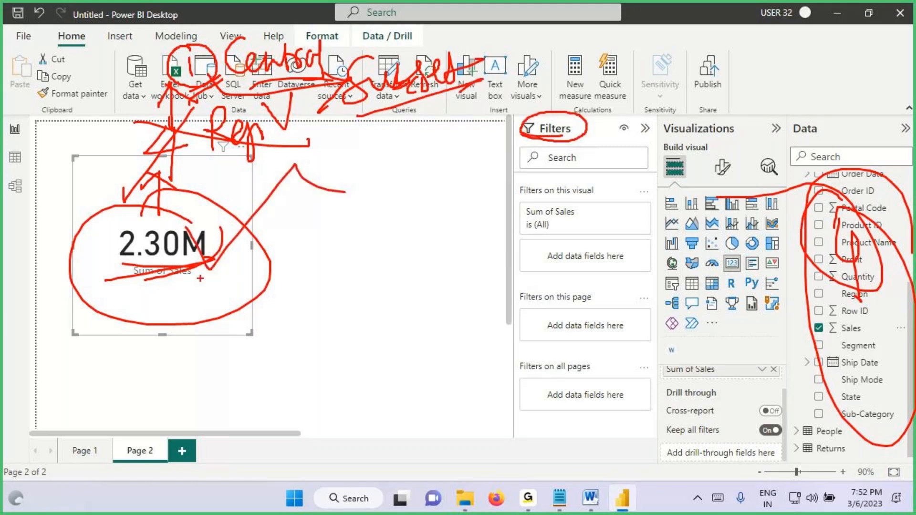
key(Escape)
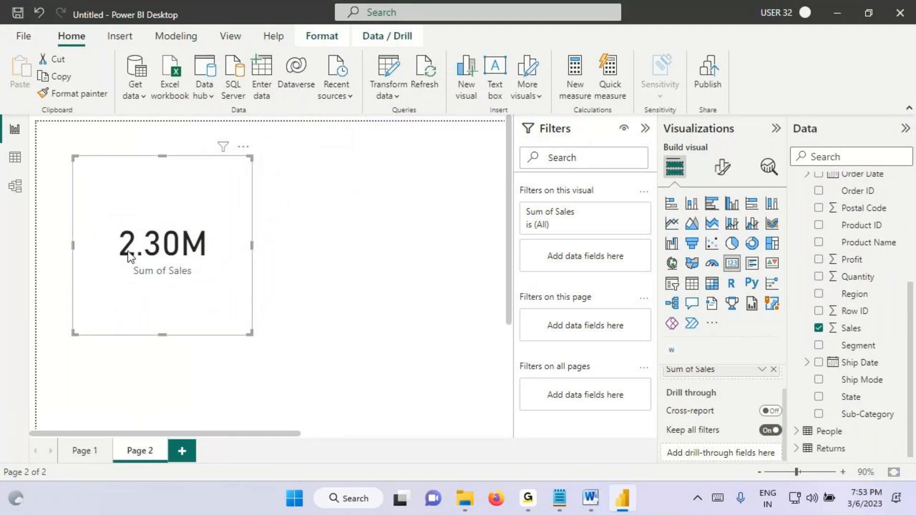
Step: Outline the card visual, mark the area of the visual-level filters, and clear the markings
mouse_move(75, 157)
mouse_down()
mouse_move(132, 235)
mouse_move(253, 337)
mouse_up()
mouse_move(522, 201)
mouse_down()
mouse_move(558, 202)
mouse_move(541, 174)
mouse_move(520, 200)
mouse_up()
mouse_move(564, 146)
mouse_down()
mouse_move(553, 188)
mouse_move(578, 165)
mouse_up()
key(Escape)
Step: Add Region as a visual-level filter on the card, restrict it to Central, and collapse the filter card
mouse_move(854, 294)
mouse_down()
mouse_move(670, 286)
mouse_move(620, 257)
mouse_up()
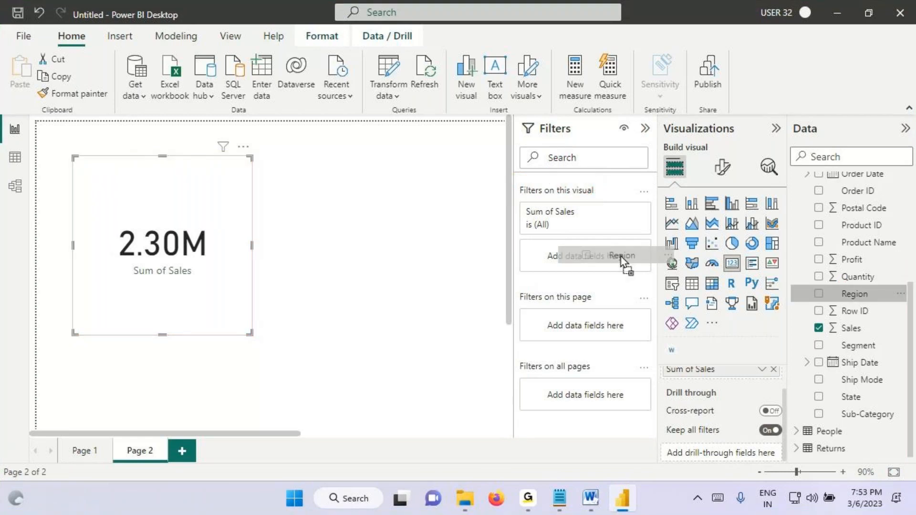
drag(620, 257, 620, 257)
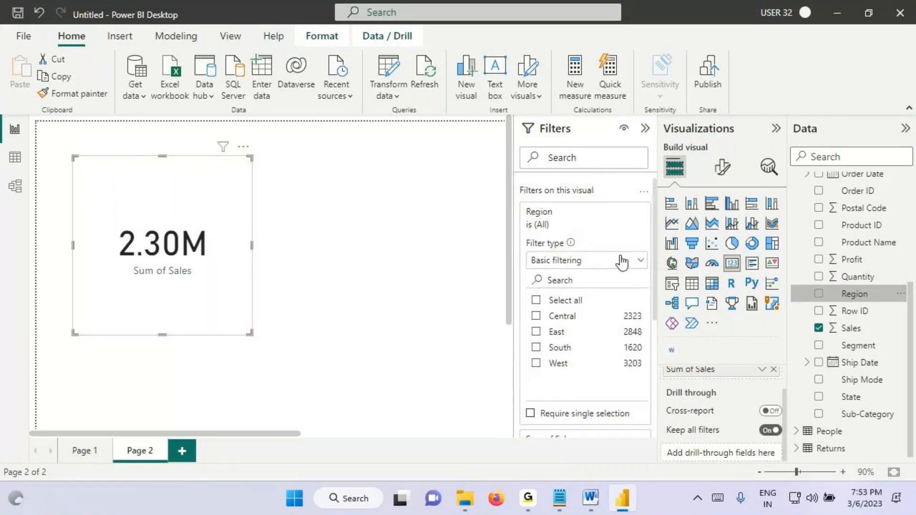
click(562, 317)
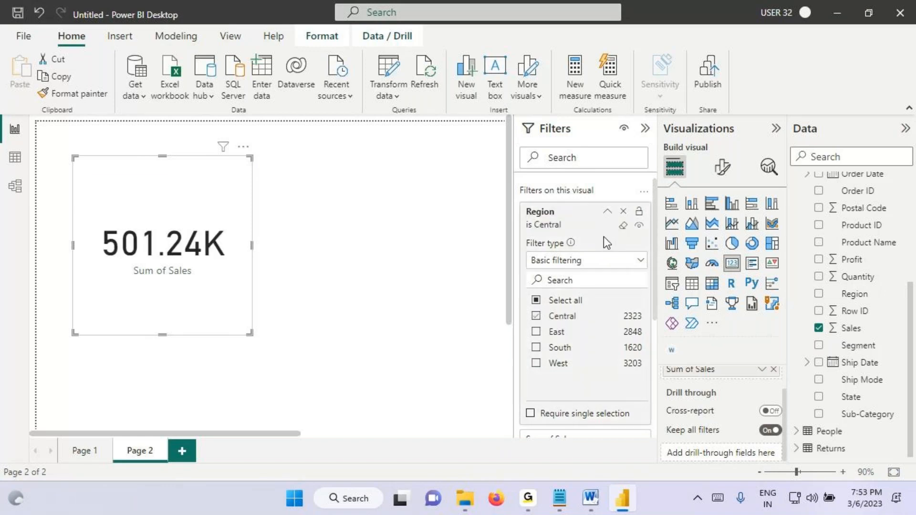
click(607, 212)
Step: Show the filters affecting the card, mark the card and the Filters pane title by freehand drawing, and clear the markings
mouse_move(223, 147)
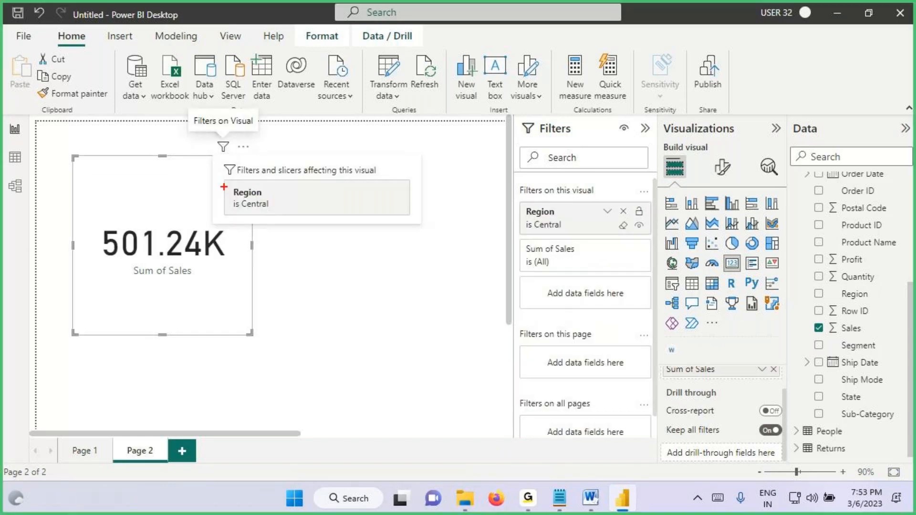
mouse_move(131, 174)
mouse_down()
mouse_move(109, 201)
mouse_move(138, 191)
mouse_move(128, 223)
mouse_up()
mouse_move(132, 175)
mouse_down()
mouse_move(144, 212)
mouse_move(115, 129)
mouse_up()
drag(115, 129, 105, 154)
drag(156, 164, 112, 217)
drag(115, 90, 115, 103)
drag(98, 75, 103, 108)
mouse_move(126, 160)
mouse_down()
mouse_move(150, 207)
mouse_move(127, 160)
mouse_move(130, 98)
mouse_move(172, 126)
mouse_up()
drag(531, 135, 593, 137)
drag(535, 138, 627, 137)
key(Escape)
Step: Switch to the Notepad notes and start a new point numbered "4." below the Filters Pane sentence
click(559, 498)
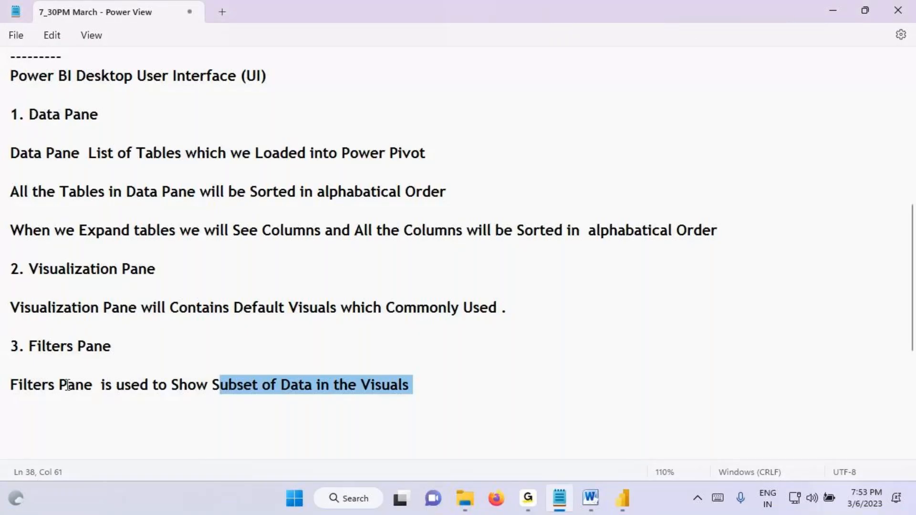
click(427, 386)
key(Return)
key(Return)
text(4.)
scroll(488, 425, down, 5)
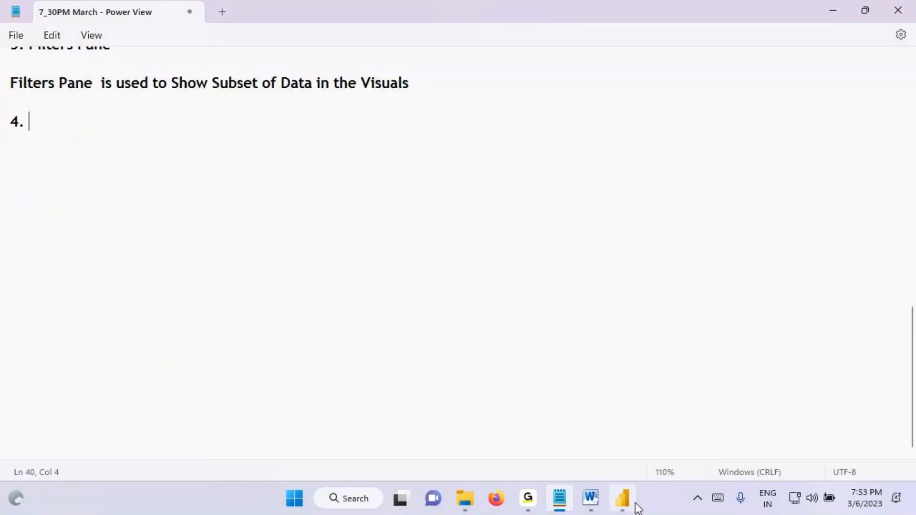
Step: Switch to Power BI Desktop, deselect the card, underline the ribbon tabs Home to Help, write a circled 5, and clear the markings
click(622, 498)
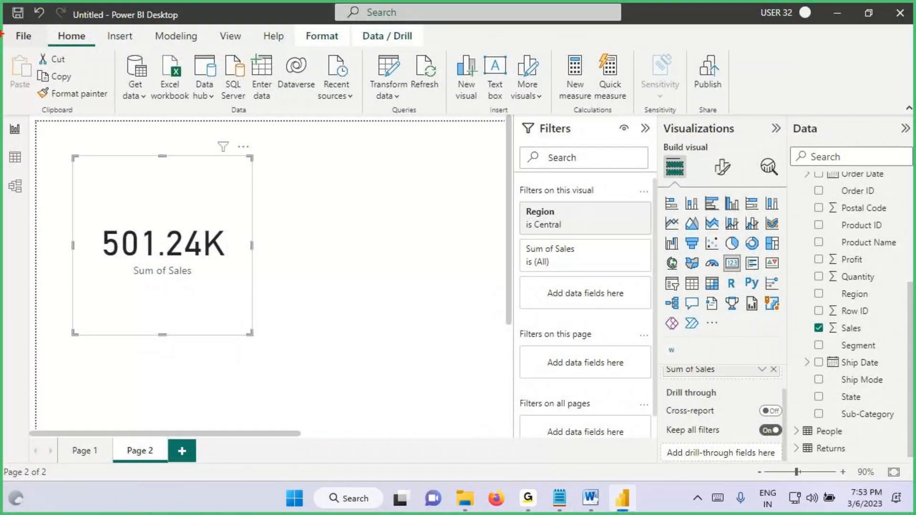
click(328, 188)
drag(54, 47, 303, 45)
mouse_move(200, 68)
mouse_down()
mouse_move(198, 101)
mouse_move(231, 71)
mouse_up()
mouse_move(175, 75)
mouse_down()
mouse_move(172, 116)
mouse_move(179, 60)
mouse_up()
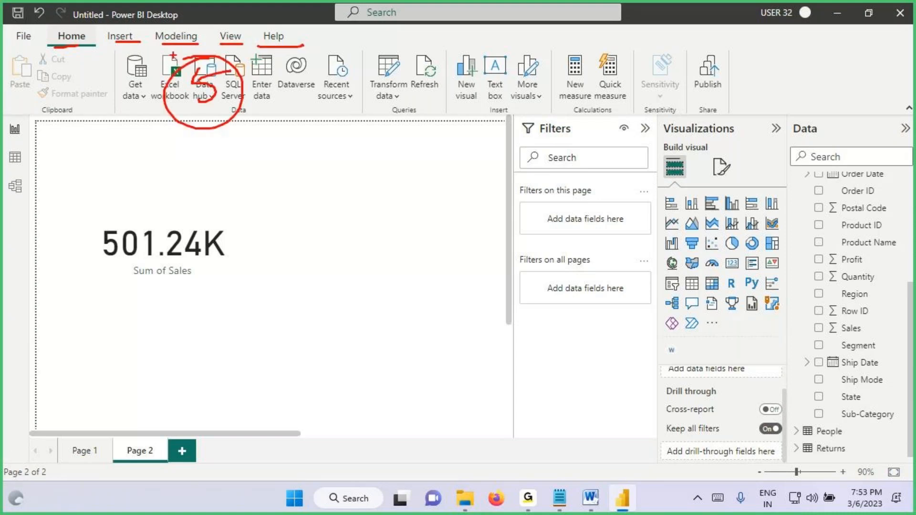
key(Escape)
Step: Select the card visual, circle the Format and Data / Drill ribbon tabs, and clear the markings
click(231, 256)
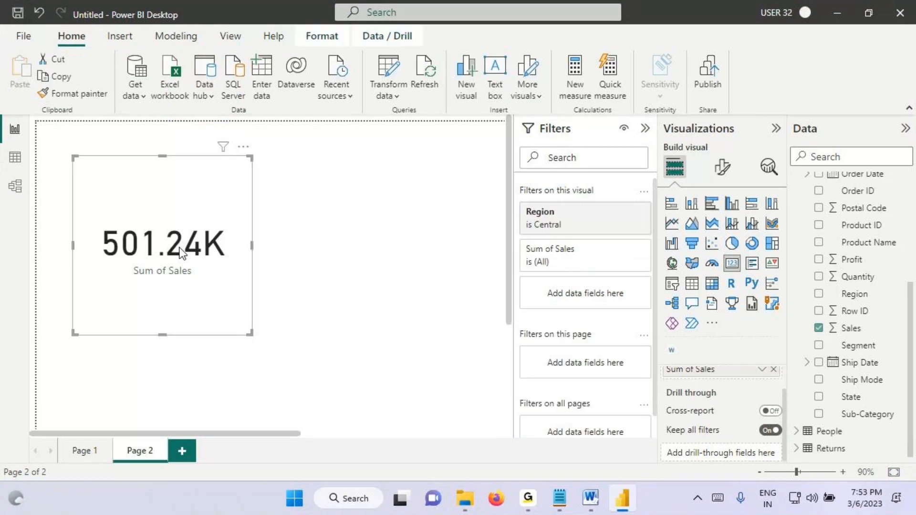
key(ctrl+2)
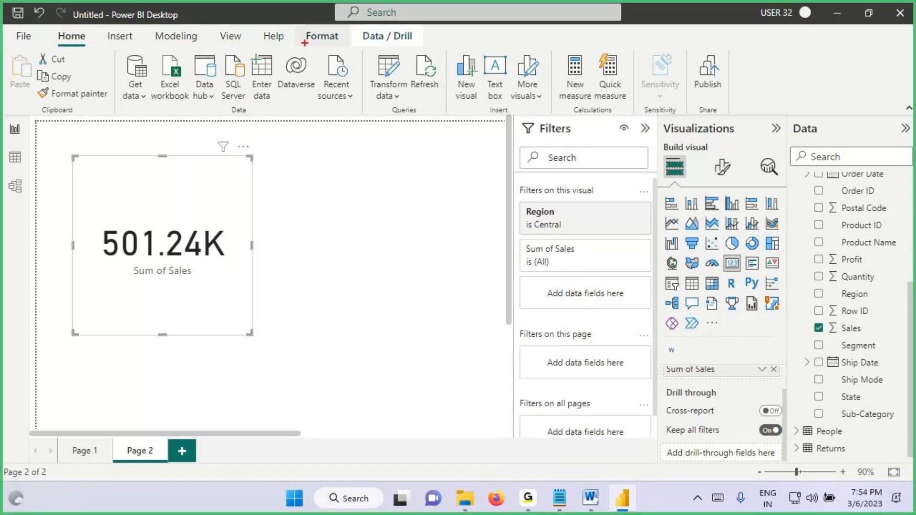
key(Escape)
click(297, 224)
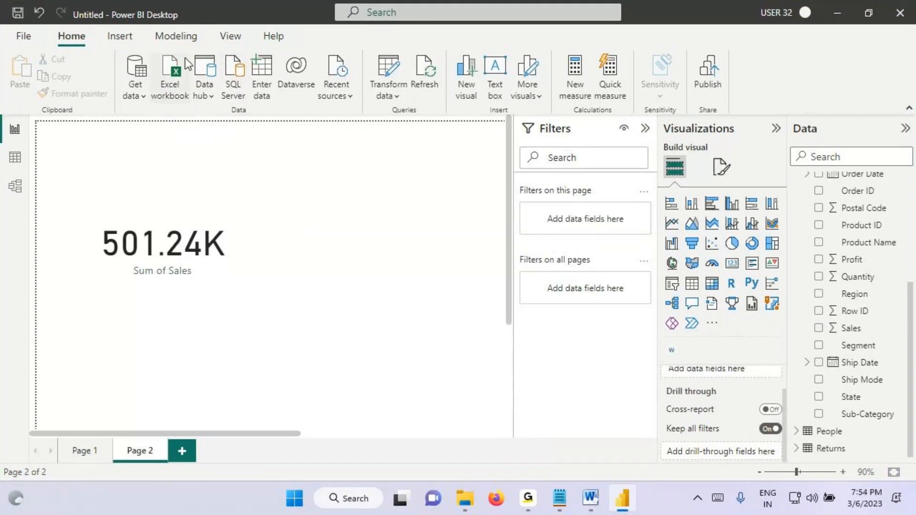
click(160, 240)
key(ctrl+2)
mouse_move(305, 45)
mouse_down()
mouse_move(334, 42)
mouse_move(300, 30)
mouse_move(326, 49)
mouse_move(411, 29)
mouse_move(382, 26)
mouse_move(408, 30)
mouse_up()
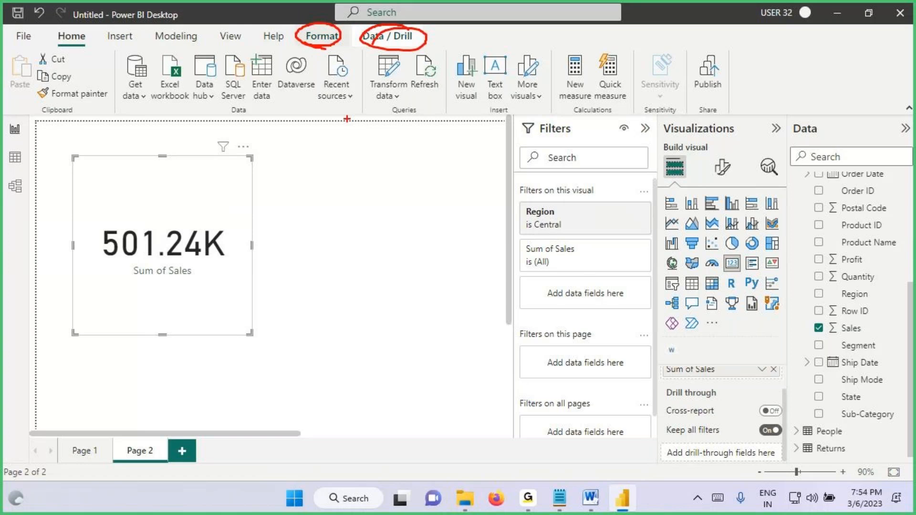
key(Escape)
Step: Select the Orders table in the Data pane, mark the Table tools ribbon tab, and clear the marking
scroll(828, 249, up, 3)
click(829, 182)
key(ctrl+2)
drag(458, 45, 444, 46)
key(Escape)
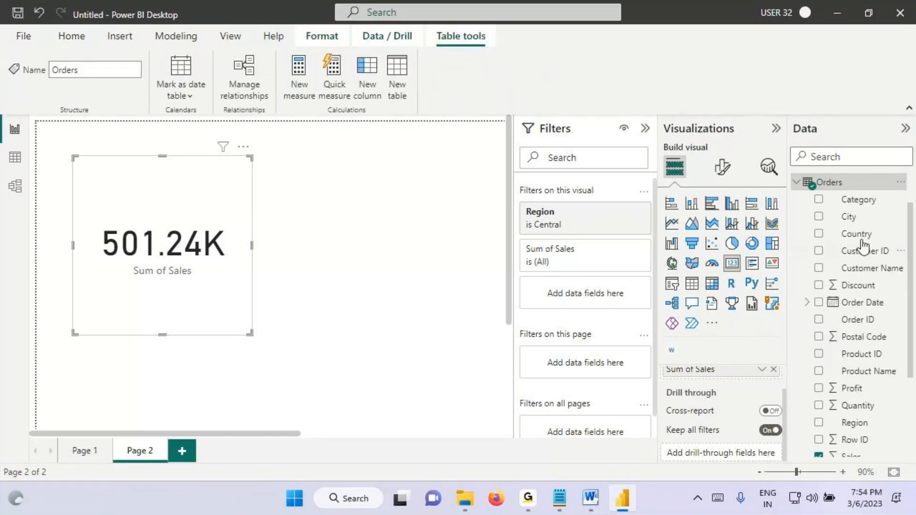
Step: Select the Category column of Orders and draw a box around the Column tools ribbon tab
click(863, 202)
key(ctrl+2)
drag(509, 28, 574, 45)
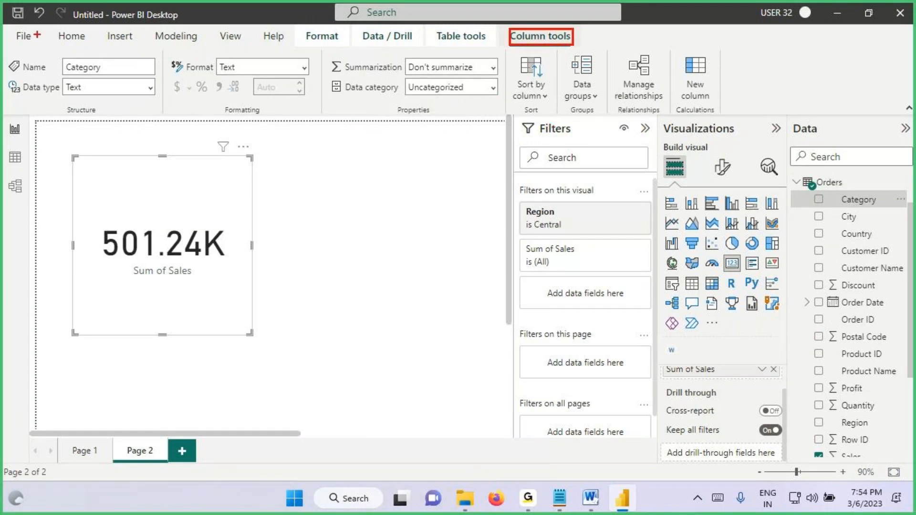
Step: Draw boxes around the ribbon tabs and their options, tick the card visual, and circle the Home tab name
mouse_move(59, 28)
mouse_down()
mouse_move(595, 108)
mouse_move(750, 108)
mouse_up()
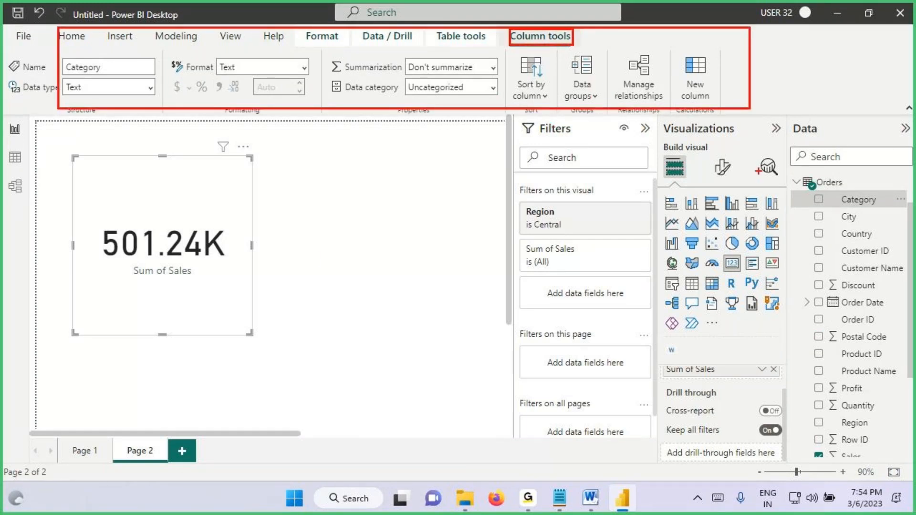
mouse_move(164, 237)
mouse_down()
mouse_move(175, 268)
mouse_move(233, 195)
mouse_up()
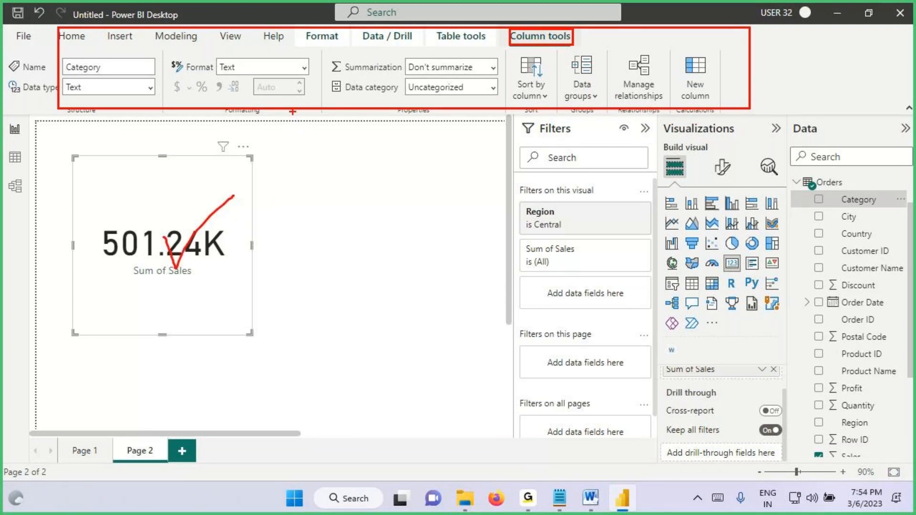
drag(59, 32, 748, 104)
mouse_move(94, 32)
mouse_down()
mouse_move(61, 47)
mouse_move(81, 52)
mouse_up()
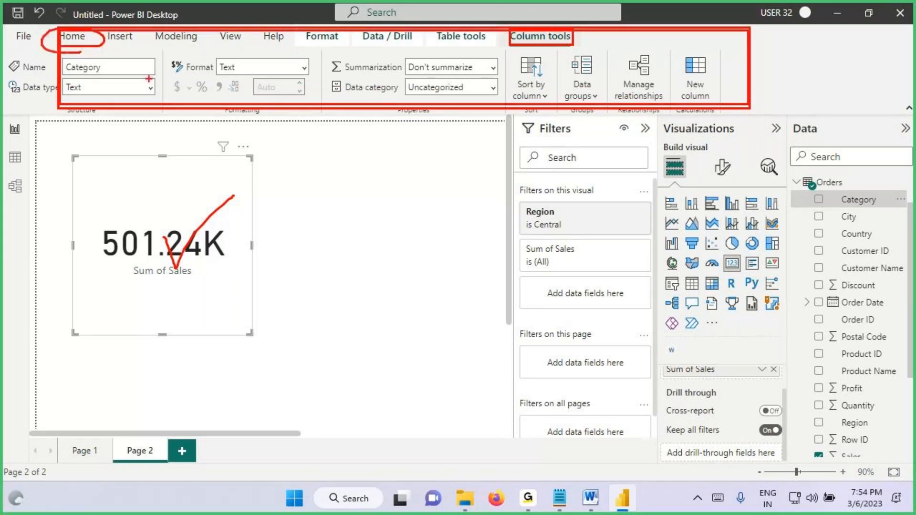
Step: Handwrite and underline "Excel" over the Filters and Visualizations panes, and mark the Home tab name again
drag(556, 152, 560, 192)
mouse_move(557, 164)
mouse_down()
mouse_move(590, 189)
mouse_move(593, 152)
mouse_up()
mouse_move(563, 180)
mouse_down()
mouse_move(638, 151)
mouse_move(669, 198)
mouse_up()
drag(572, 206, 711, 160)
mouse_move(65, 46)
mouse_down()
mouse_move(103, 33)
mouse_move(112, 56)
mouse_up()
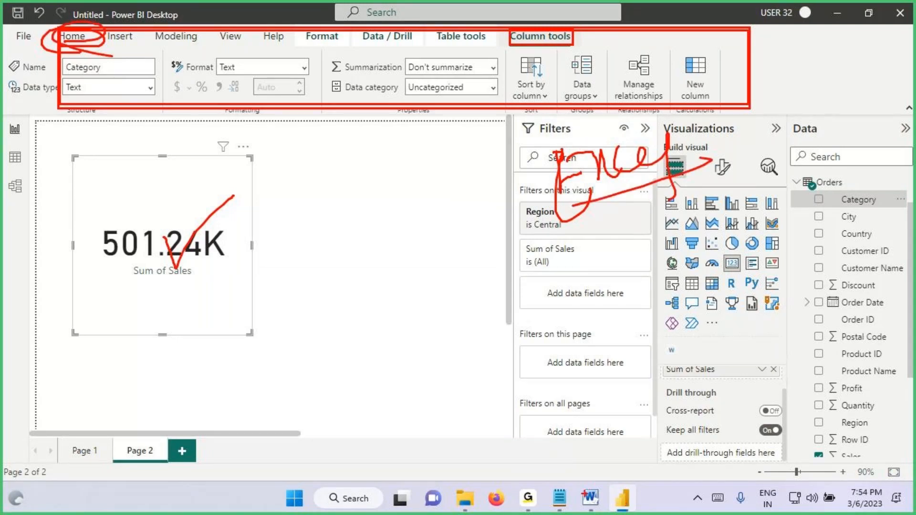
Step: Switch to the Power BI Architecture document in Word and view its Insert and Page Layout ribbon options
click(591, 498)
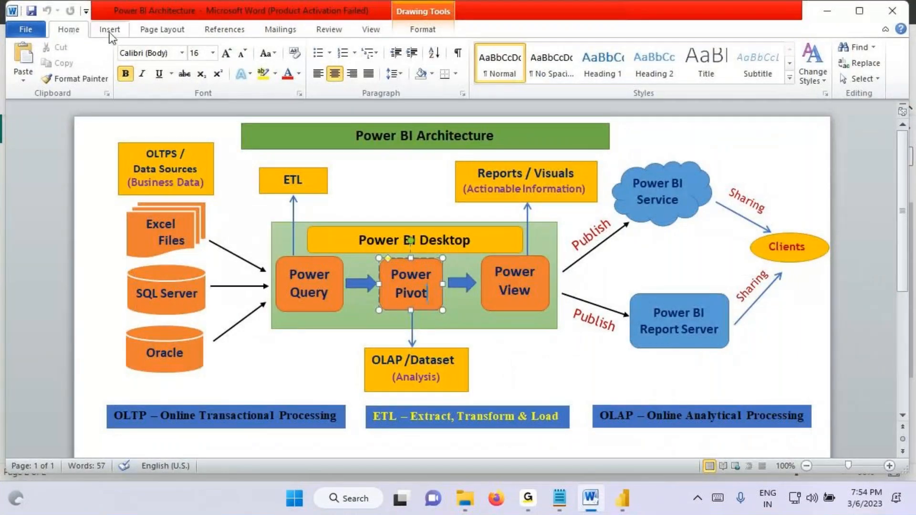
click(110, 31)
click(162, 31)
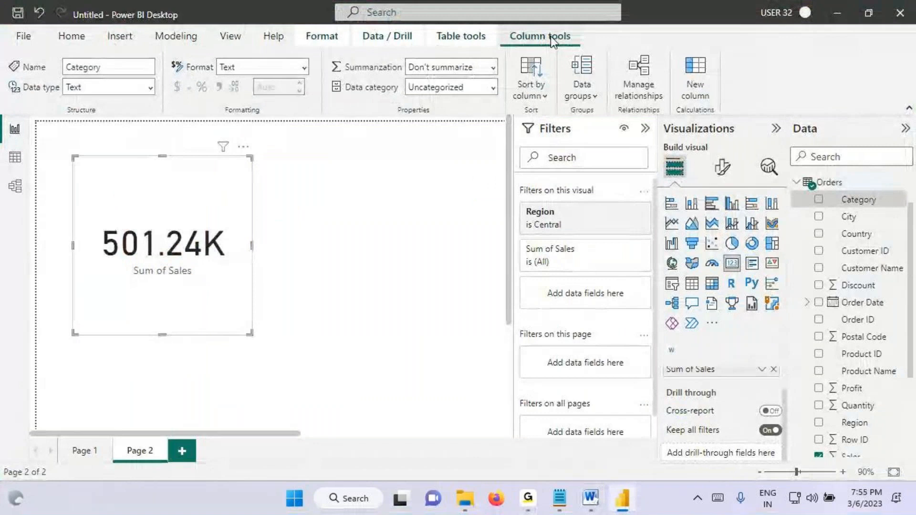
Step: In Power BI Desktop, handwrite "GUI Op" over the ribbon, circle Sort by column and Data groups, and clear the markings
key(ctrl+2)
mouse_move(361, 54)
mouse_down()
mouse_move(344, 47)
mouse_move(357, 85)
mouse_up()
drag(339, 75, 367, 104)
mouse_move(376, 74)
mouse_down()
mouse_move(417, 64)
mouse_move(483, 71)
mouse_up()
drag(494, 81, 500, 79)
drag(557, 69, 541, 53)
drag(514, 98, 555, 100)
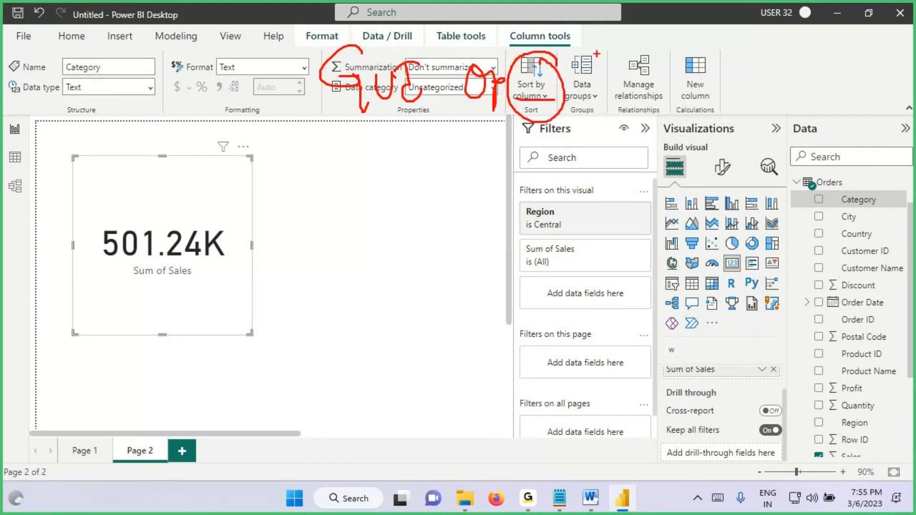
mouse_move(596, 54)
mouse_down()
mouse_move(571, 104)
mouse_move(586, 46)
mouse_up()
drag(570, 108, 596, 105)
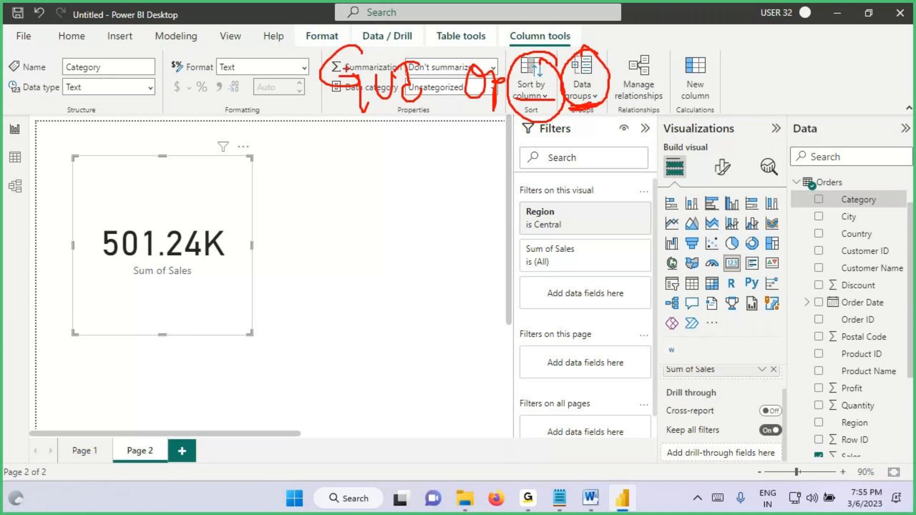
key(Escape)
Step: Display the Insert ribbon options, draw boxes around Image, Buttons and Shapes, and clear the markings
click(126, 44)
key(ctrl+2)
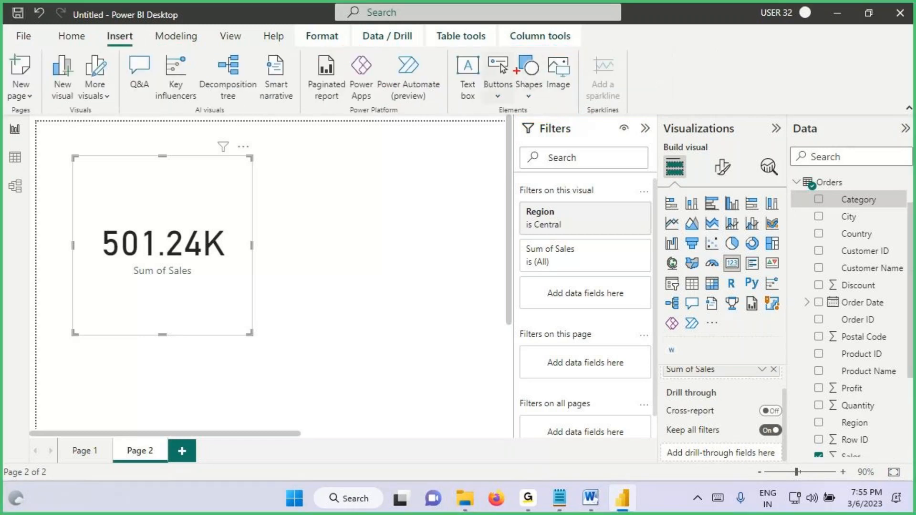
drag(544, 48, 591, 94)
drag(482, 52, 516, 109)
drag(513, 49, 571, 116)
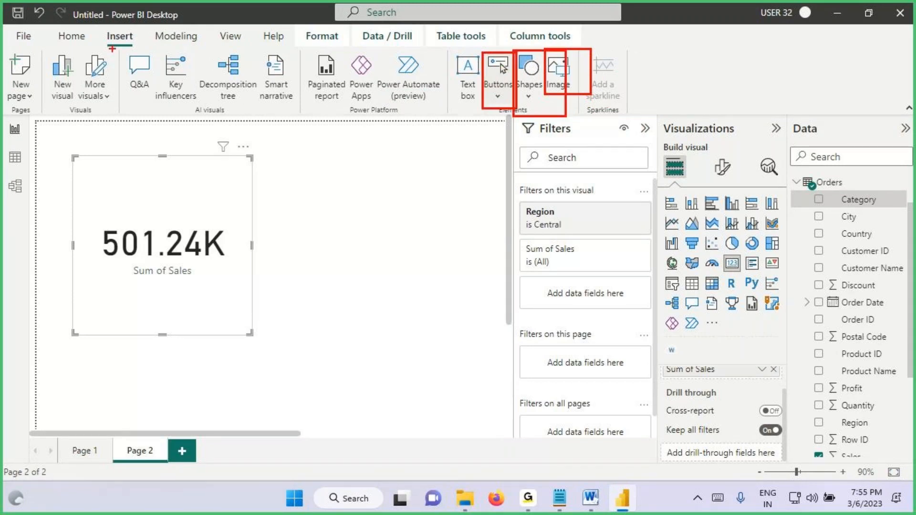
key(Escape)
Step: Switch to the Notepad notes, title point 4 "Ribbon", and write below it "Ribbon will Contains Multiple Tabs and Each tab will Contains GUI Options"
key(alt+Tab)
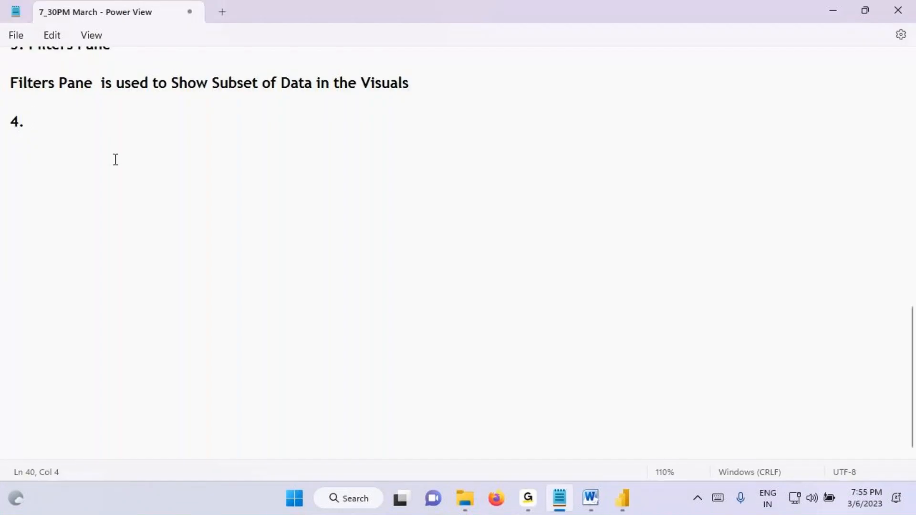
text(Ribbon)
key(Return)
key(Return)
text(Ribbon will Contains Multiple Tabs and Each tab will Contains GUI )
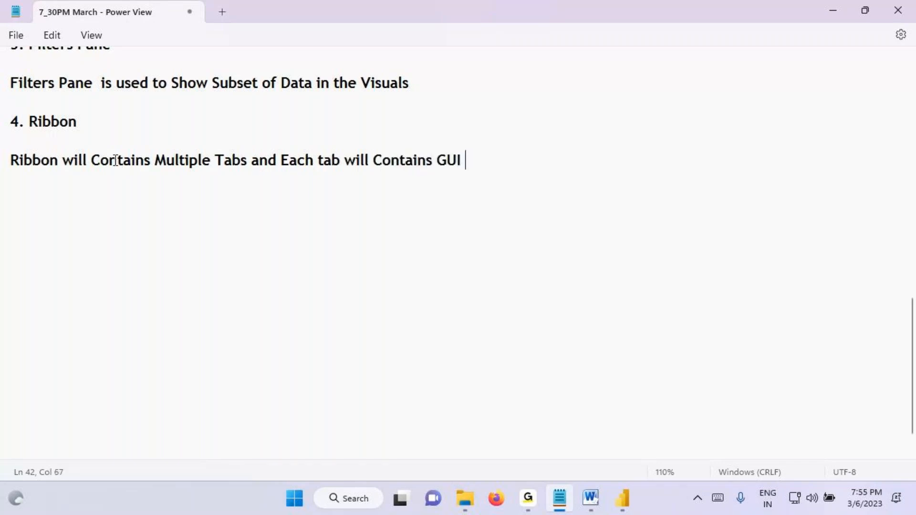
text(Options)
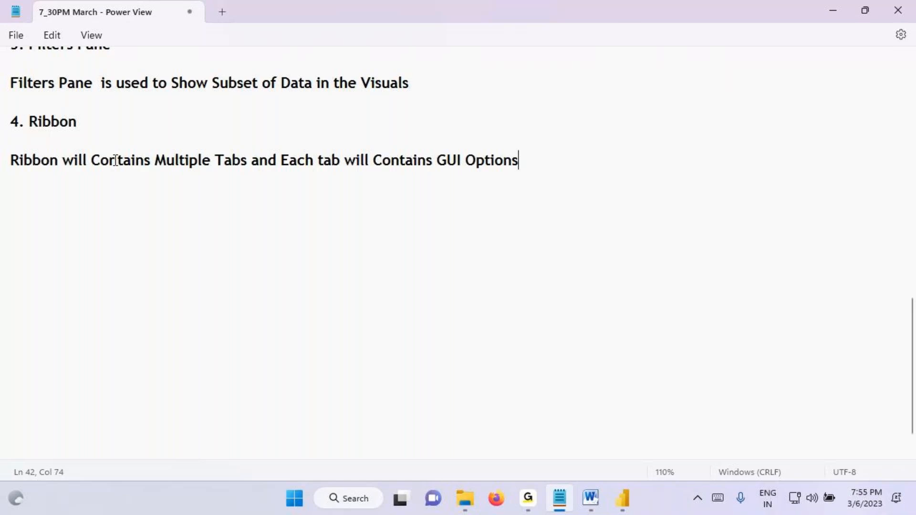
text( we use GUI )
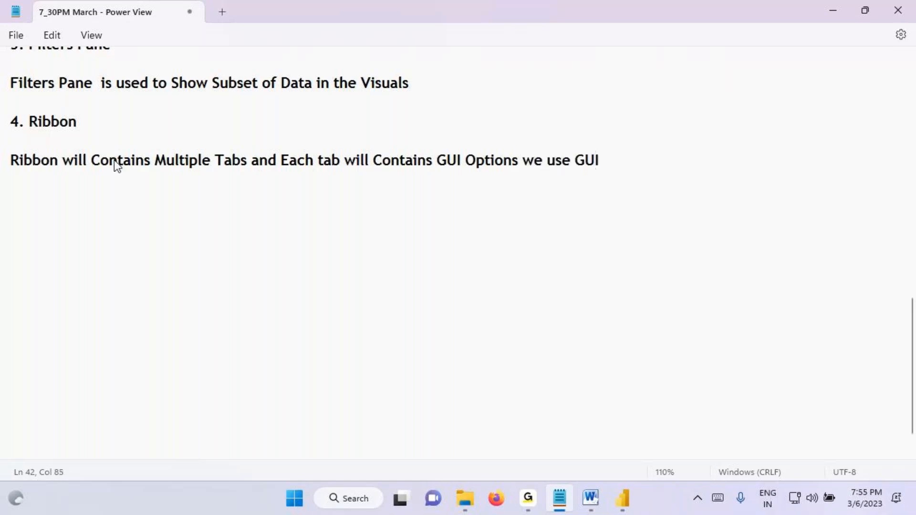
text(Options tro)
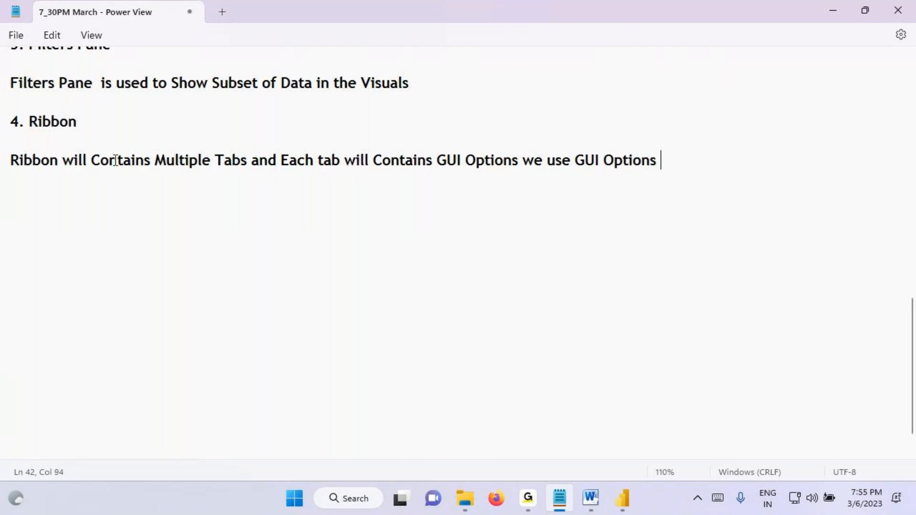
Step: Complete the Ribbon note with "we use GUI Options to Complete the Develiopment of the Report." and highlight part of the sentence
key(BackSpace)
key(BackSpace)
text(t)
key(BackSpace)
text(o De)
key(BackSpace)
key(BackSpace)
text(Complete )
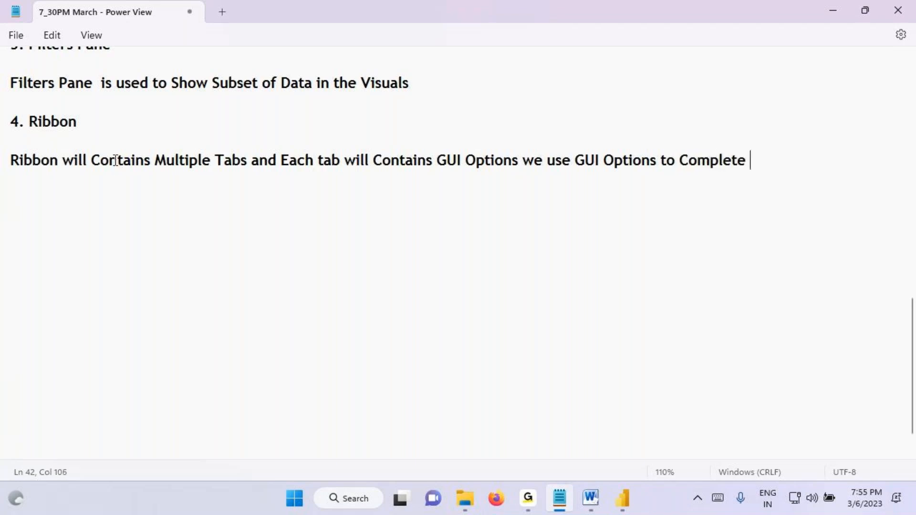
text(the Develiopment of the Report)
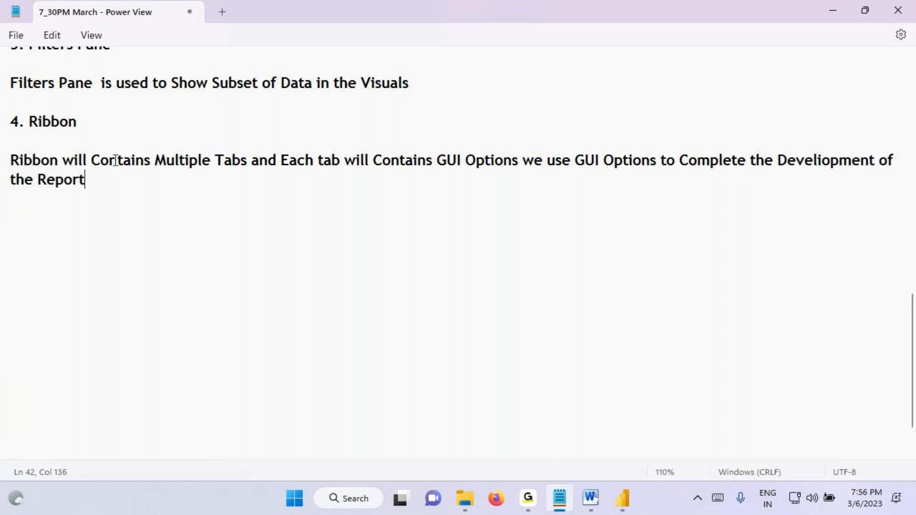
text(.)
drag(622, 160, 755, 160)
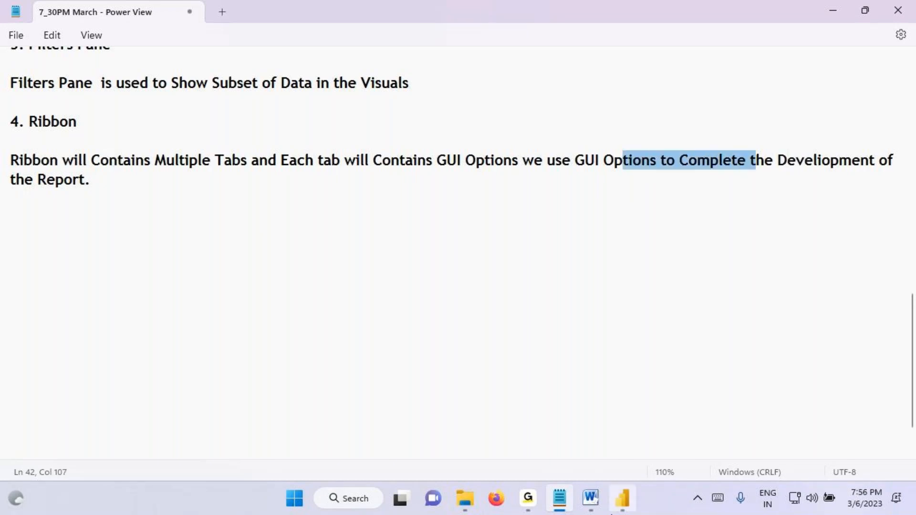
Step: Switch to Power BI Desktop, collapse the Filters pane, move the card slightly down and right, zoom the page to 60%, and select the card
click(613, 513)
click(638, 128)
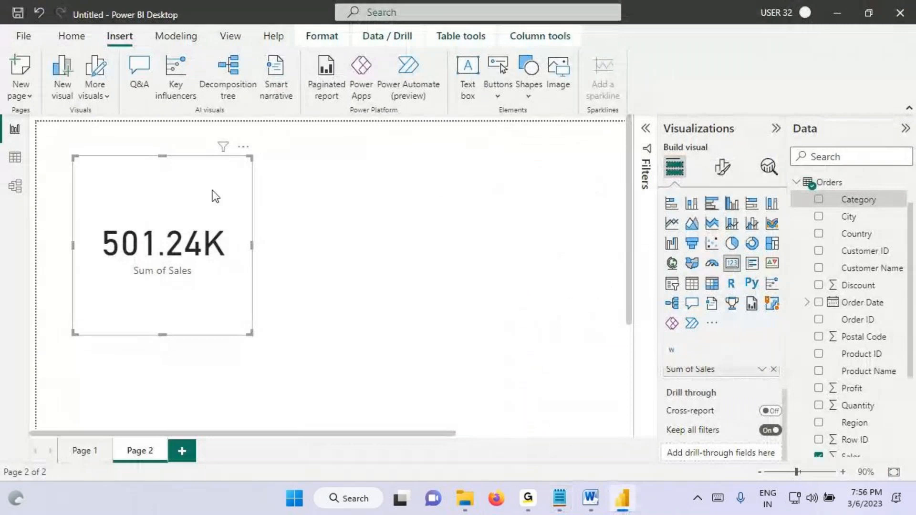
drag(216, 196, 233, 215)
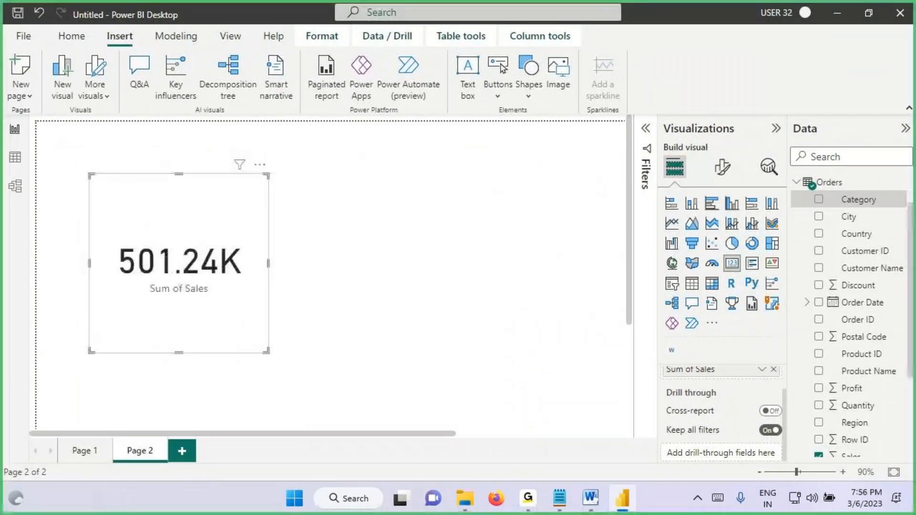
click(51, 146)
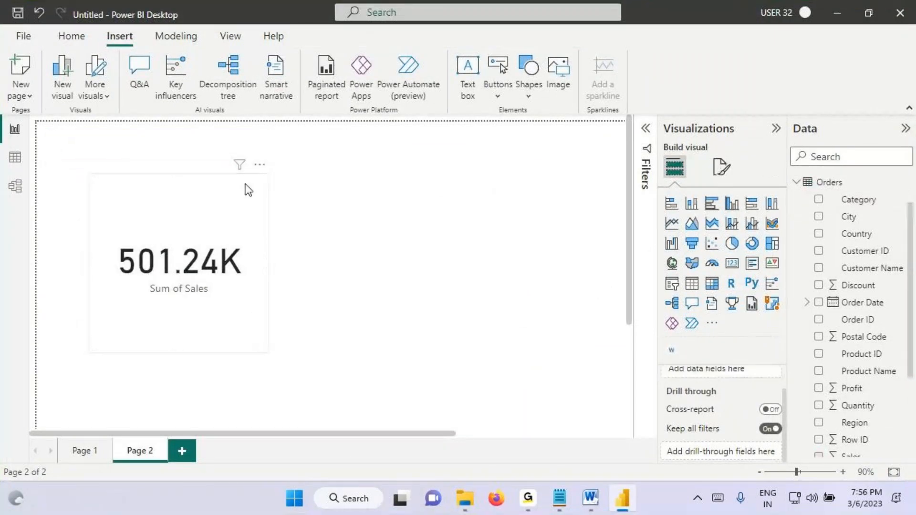
ctrl+scroll(457, 192, down, 2)
ctrl+scroll(457, 192, down, 1)
click(162, 221)
Step: Sketch a boxed logo in the page's upper-left corner, box the ribbon, add handwriting and an arrow, and clear the markings
key(ctrl+2)
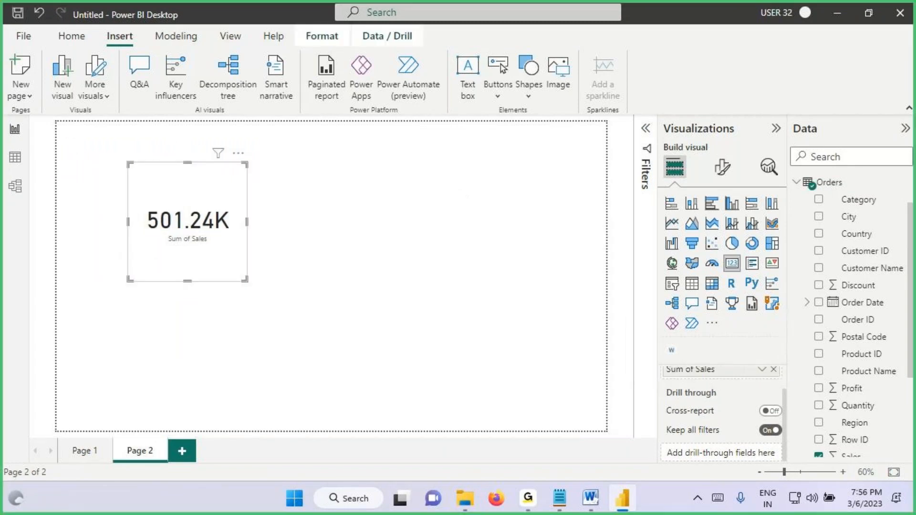
drag(63, 127, 115, 164)
mouse_move(72, 160)
mouse_down()
mouse_move(70, 138)
mouse_move(94, 168)
mouse_move(93, 149)
mouse_move(101, 161)
mouse_up()
mouse_move(68, 165)
mouse_down()
mouse_move(114, 150)
mouse_move(99, 168)
mouse_up()
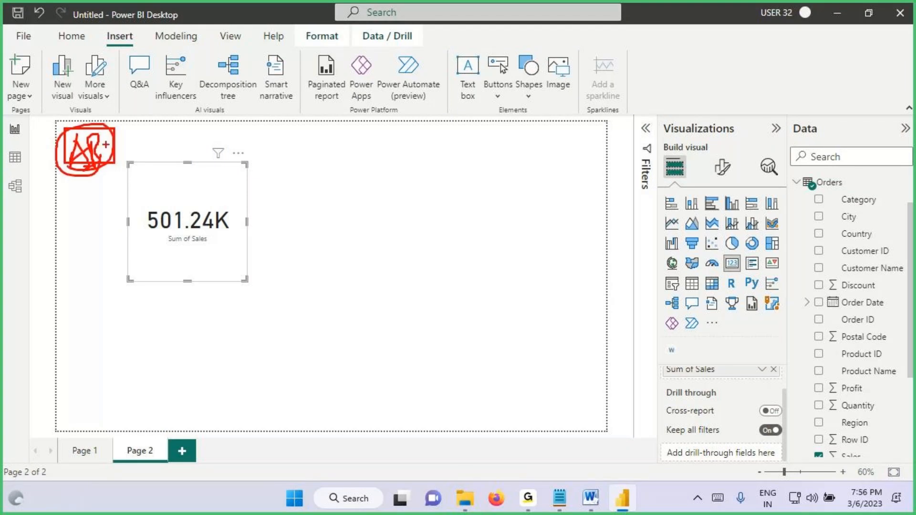
mouse_move(57, 26)
mouse_down()
mouse_move(256, 98)
mouse_move(630, 118)
mouse_up()
drag(437, 67, 437, 112)
mouse_move(416, 95)
mouse_down()
mouse_move(440, 114)
mouse_move(406, 154)
mouse_move(432, 181)
mouse_up()
drag(432, 150, 470, 178)
drag(459, 180, 491, 167)
mouse_move(465, 125)
mouse_down()
mouse_move(201, 53)
mouse_move(94, 122)
mouse_up()
key(Escape)
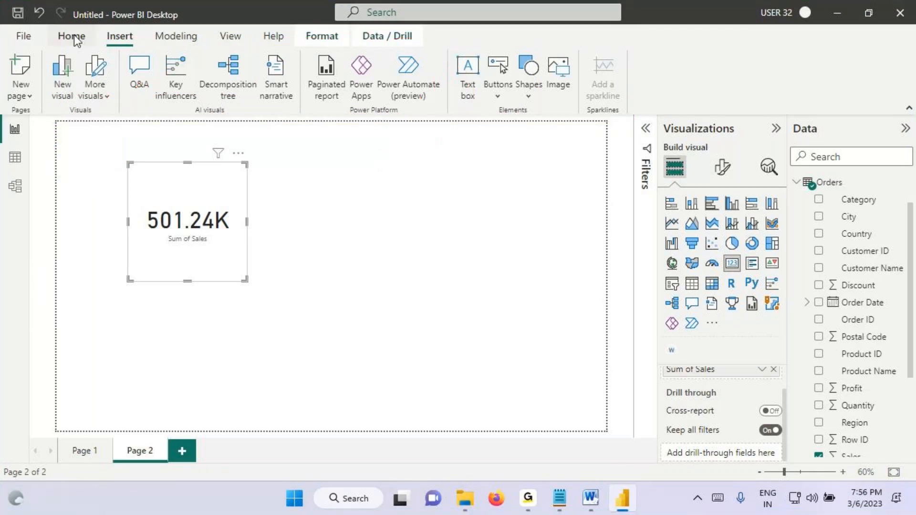
Step: Insert the "download" image from the Desktop folder, place it small in the page's upper-left corner, and deselect it
click(72, 36)
click(117, 37)
click(565, 74)
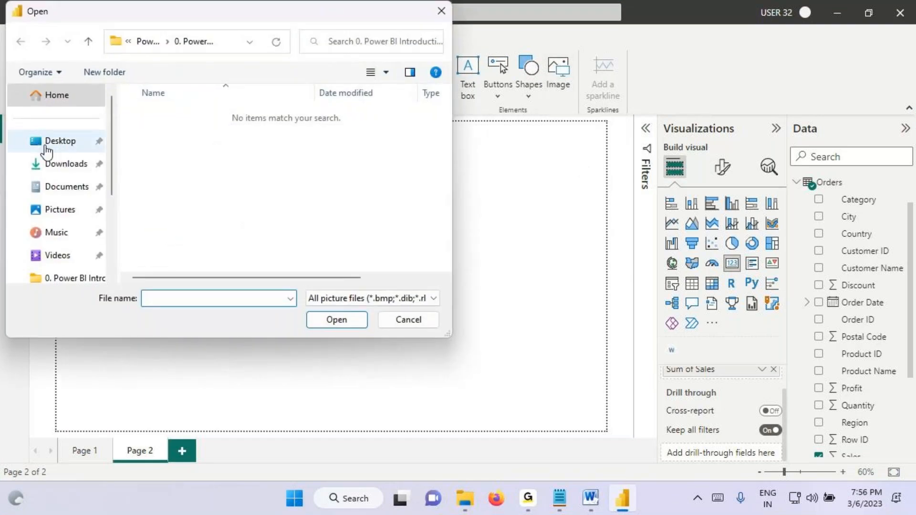
click(48, 144)
scroll(218, 210, down, 1)
click(173, 218)
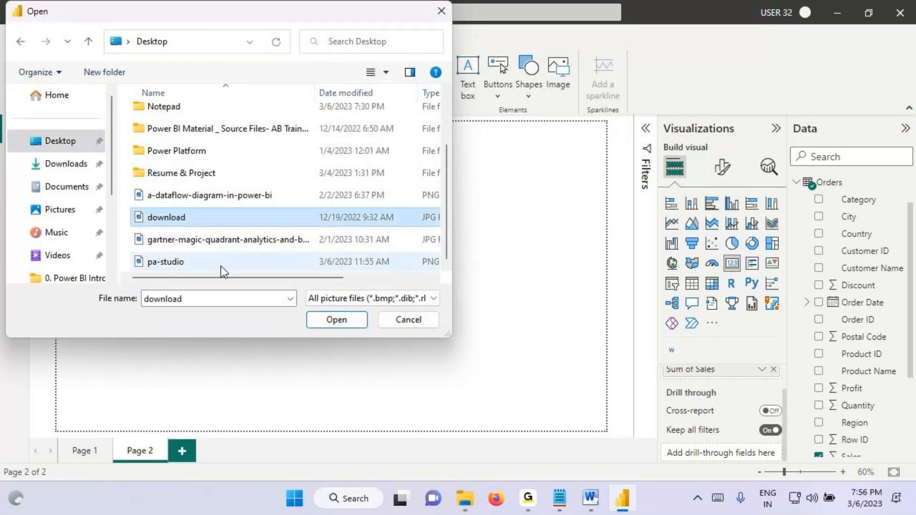
click(332, 321)
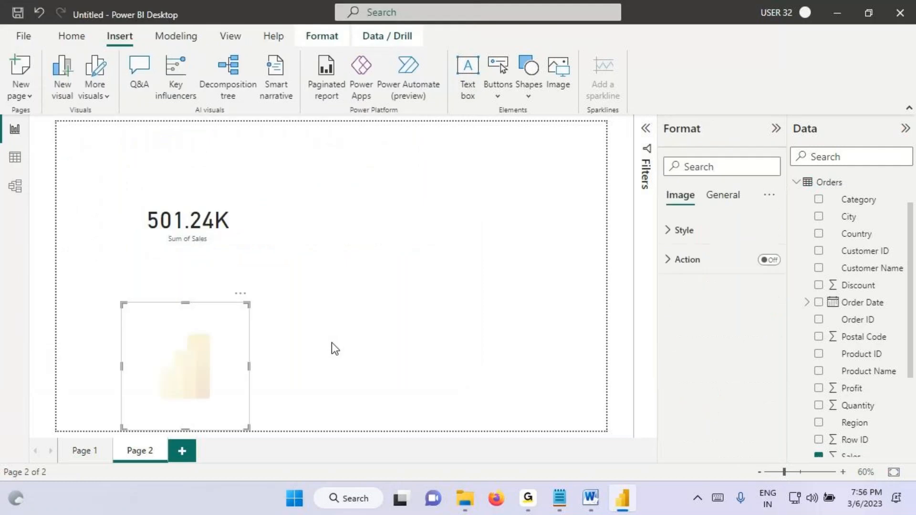
drag(245, 303, 110, 170)
click(131, 311)
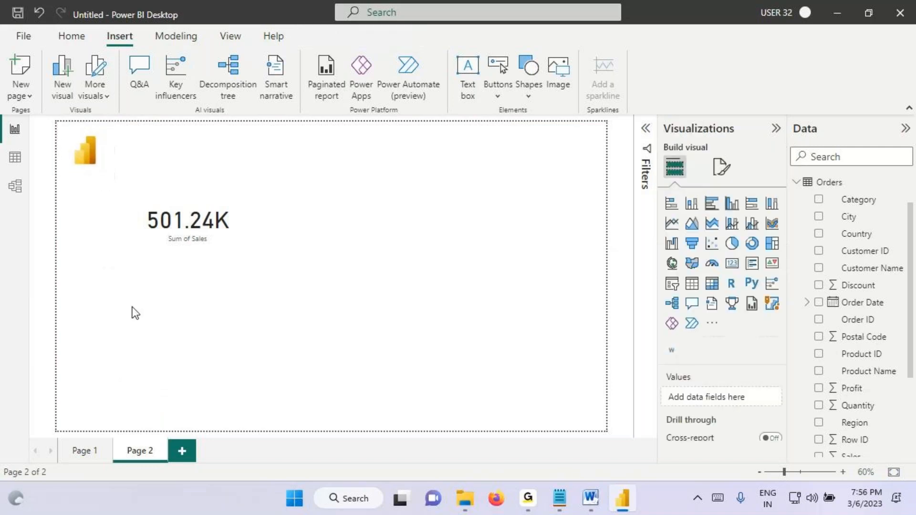
Step: Box the title area beside the logo, handwrite "Text" above it, circle Insert and Text box, and clear the markings
key(ctrl+2)
mouse_move(128, 134)
mouse_down()
mouse_move(159, 155)
mouse_move(326, 168)
mouse_up()
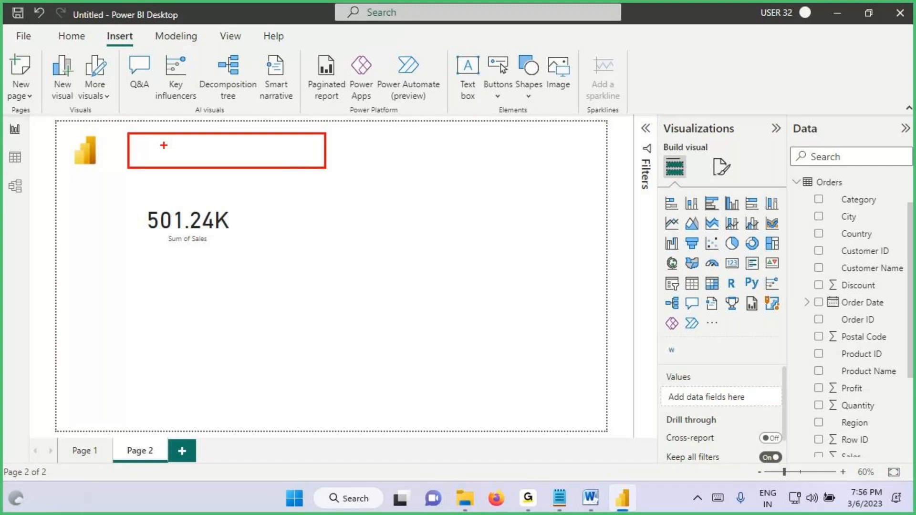
mouse_move(180, 93)
mouse_down()
mouse_move(181, 145)
mouse_move(191, 123)
mouse_up()
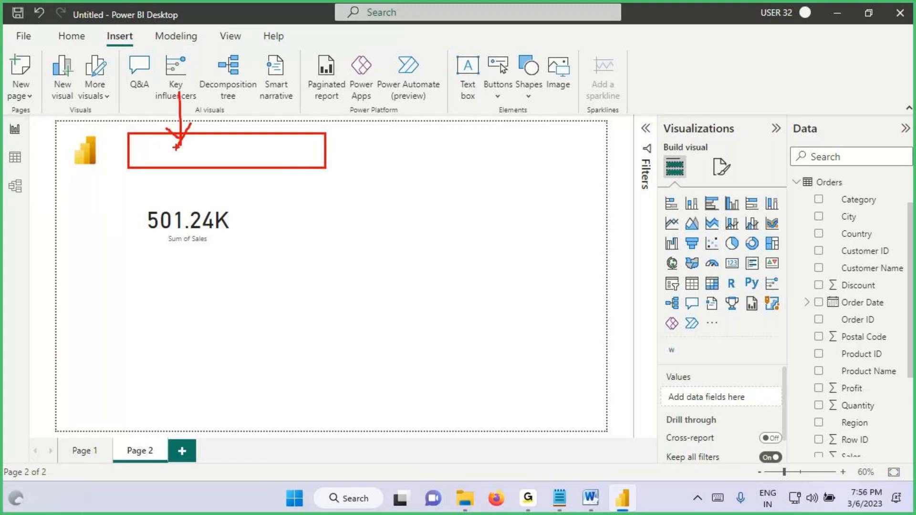
drag(134, 137, 325, 168)
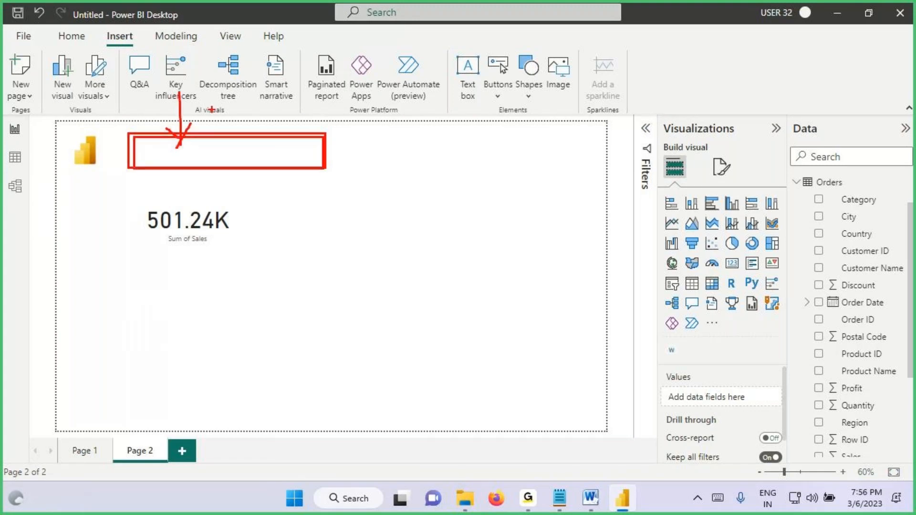
mouse_move(211, 109)
mouse_down()
mouse_move(268, 102)
mouse_move(289, 124)
mouse_up()
drag(143, 138, 296, 172)
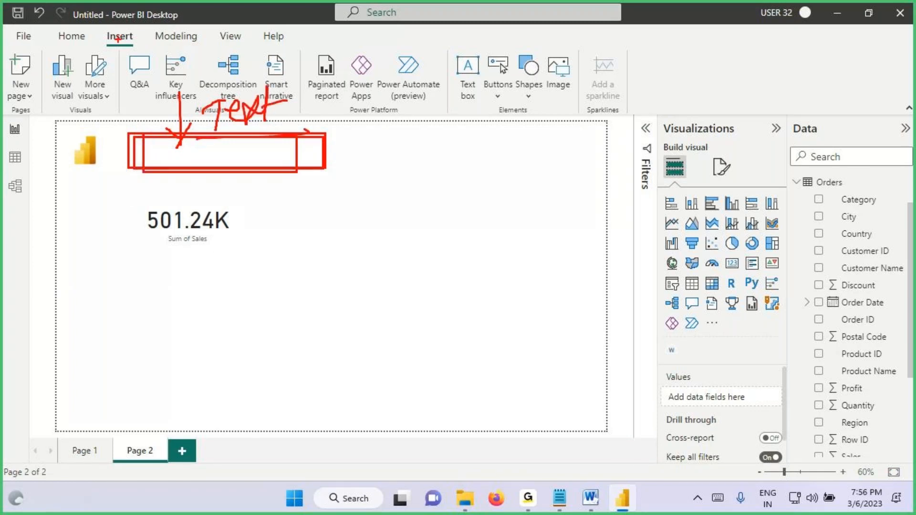
mouse_move(109, 42)
mouse_down()
mouse_move(125, 25)
mouse_move(114, 47)
mouse_up()
mouse_move(460, 52)
mouse_down()
mouse_move(487, 62)
mouse_move(465, 106)
mouse_move(482, 61)
mouse_up()
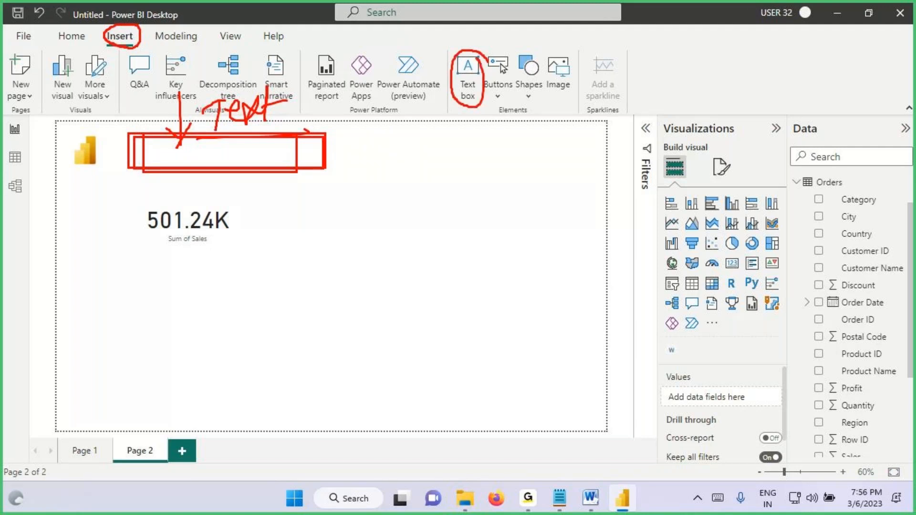
key(Escape)
Step: Finish boxing the title area, clear the markings, and look through the Home, Insert and Modeling ribbon commands
drag(130, 141, 363, 184)
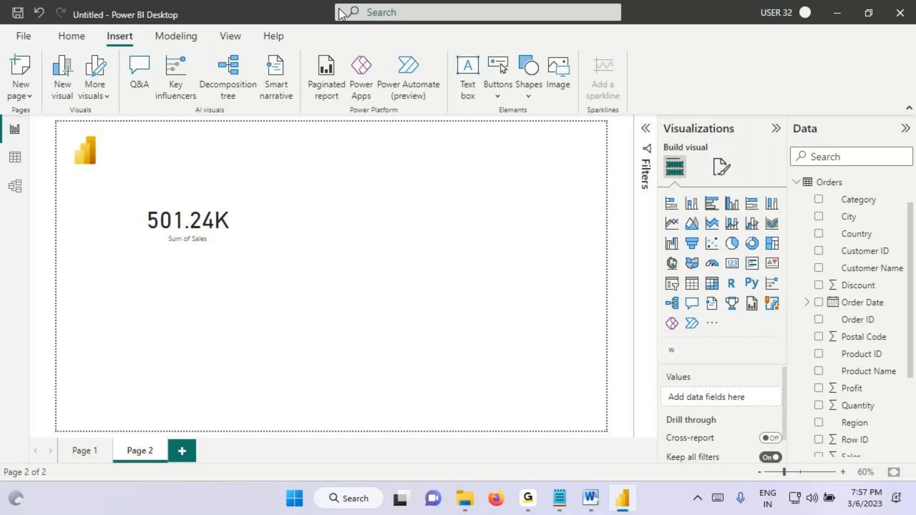
click(71, 35)
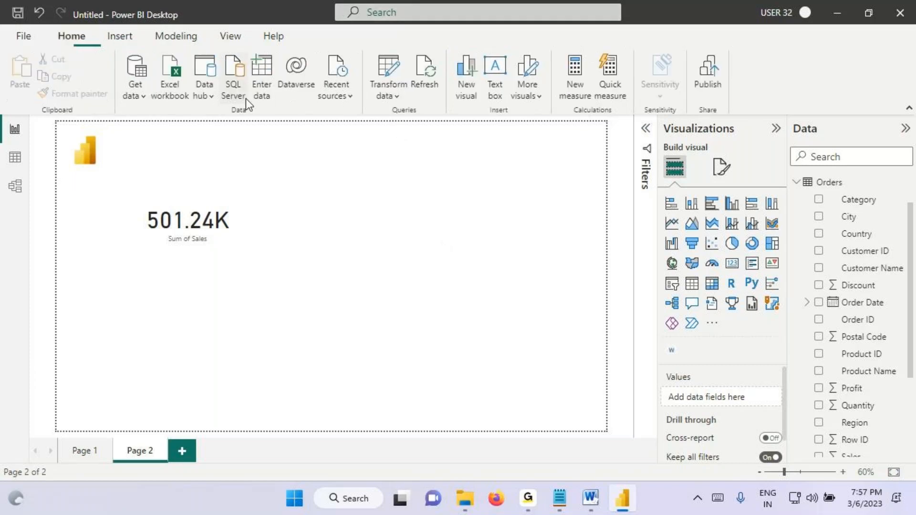
click(120, 36)
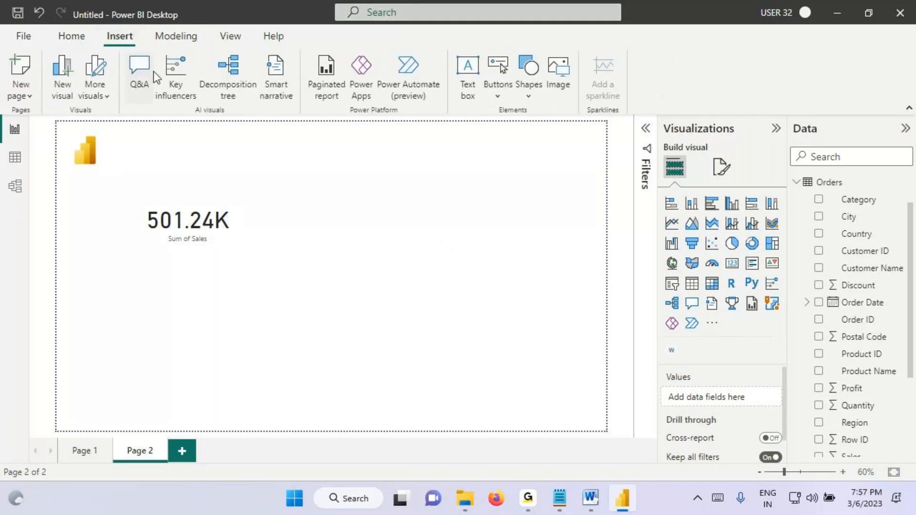
click(168, 36)
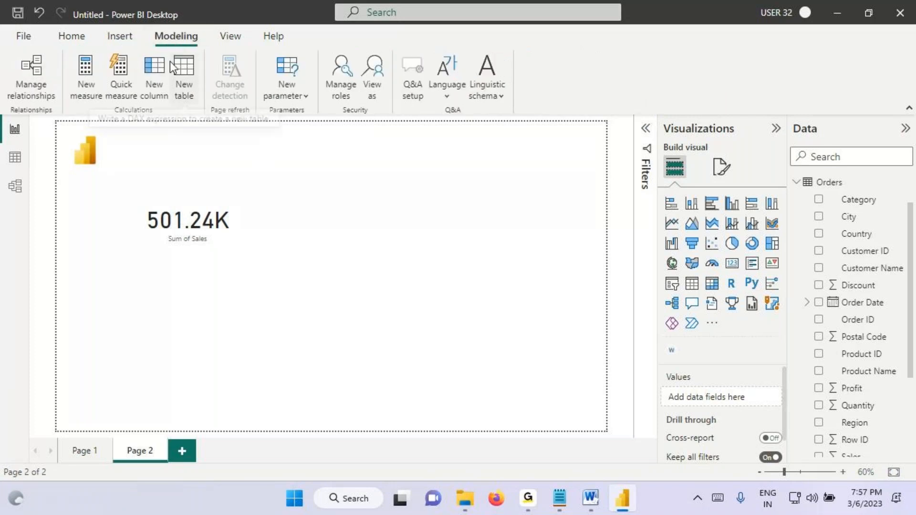
click(128, 41)
click(78, 43)
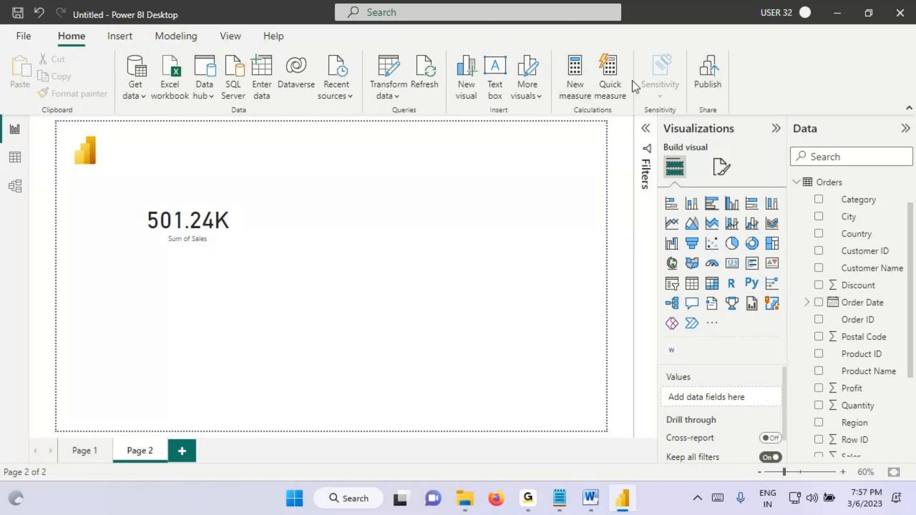
Step: Highlight the multiple-tabs wording in the Notepad notes, switch to Power BI Desktop, and select the card, the Orders table and the Category field
click(563, 502)
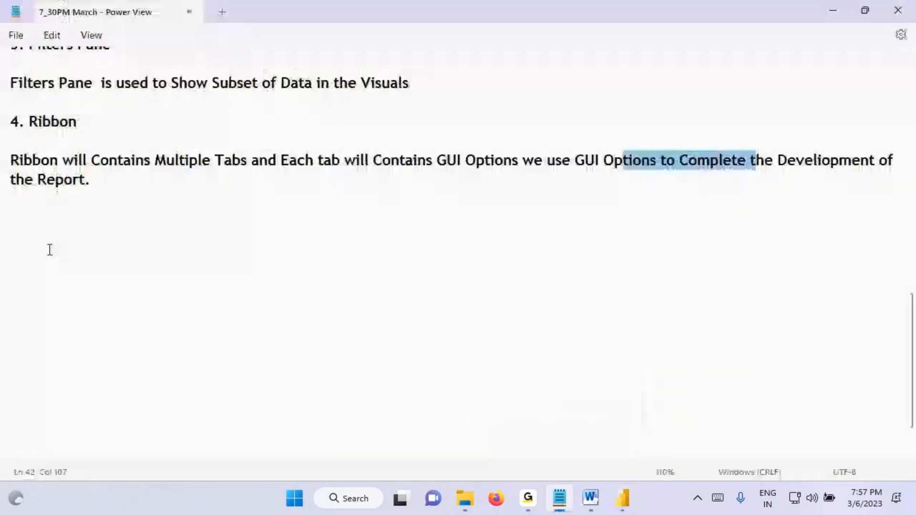
drag(41, 162, 247, 162)
click(617, 499)
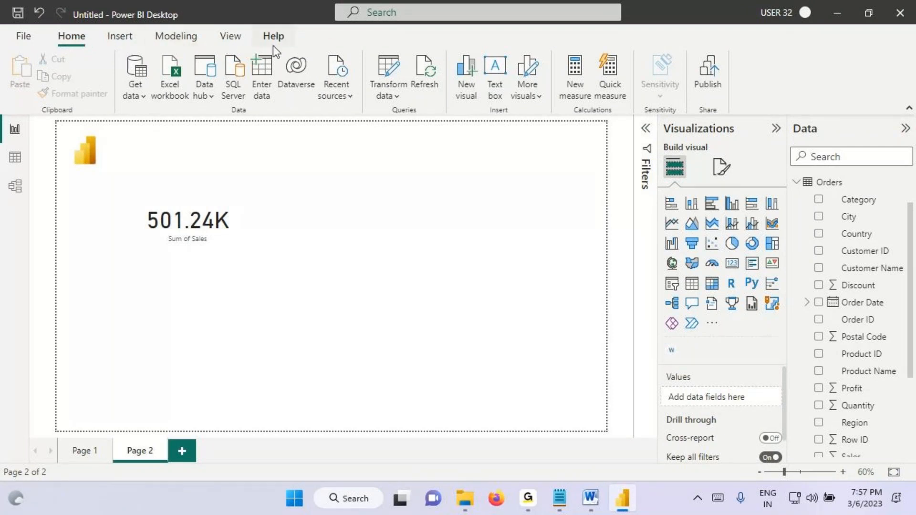
click(210, 223)
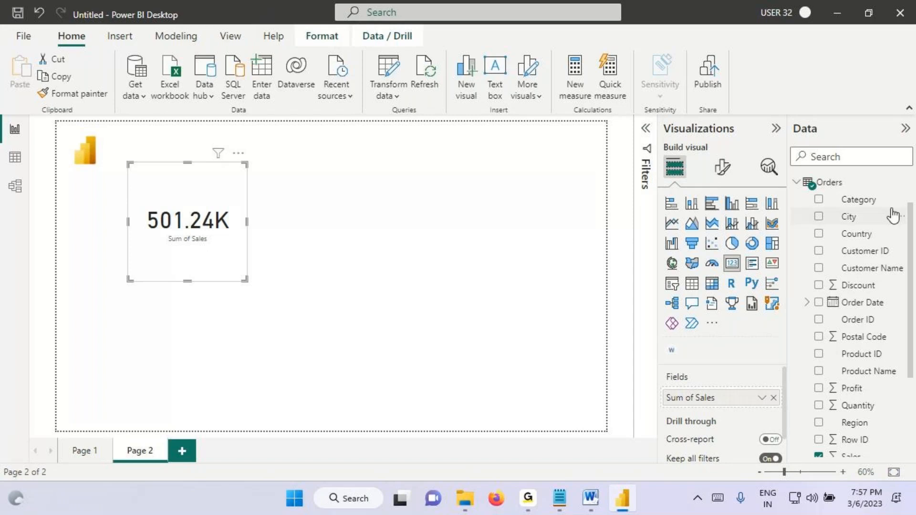
click(882, 182)
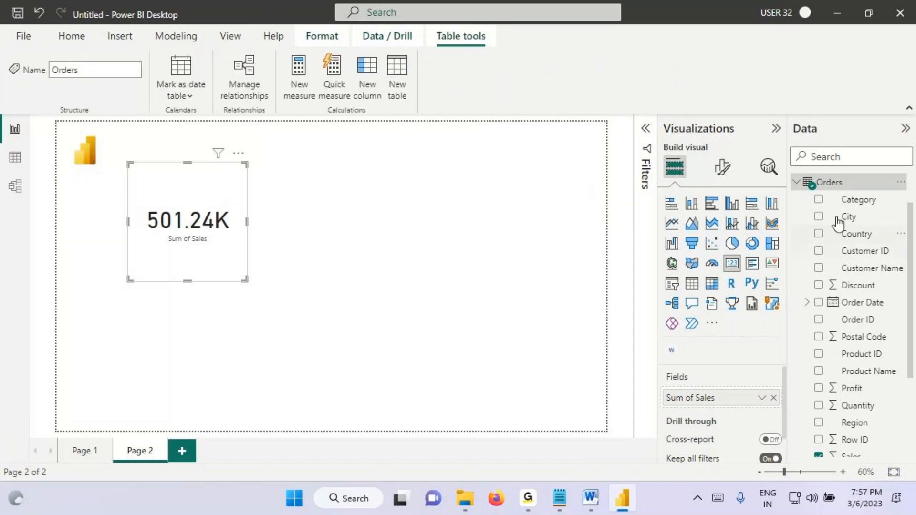
click(854, 199)
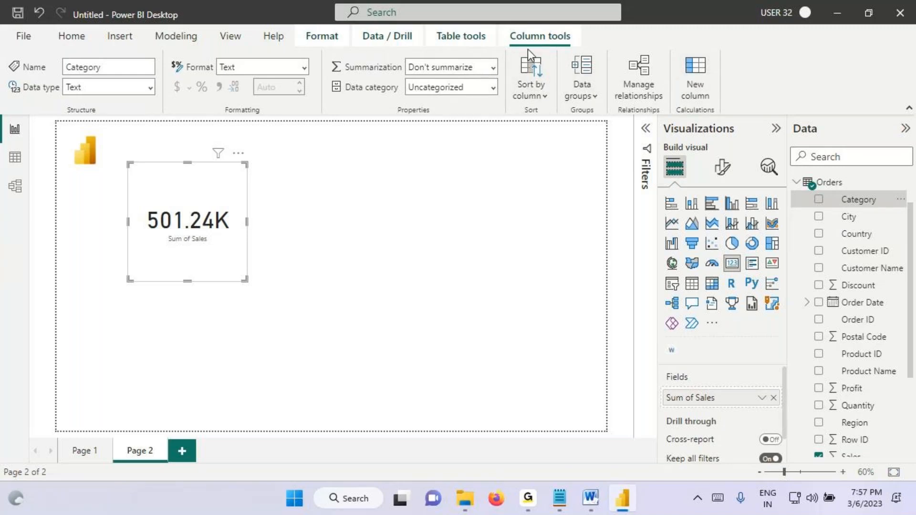
Step: Switch to the Notepad notes and start item "5." below the Ribbon description, separated by a blank line
click(559, 498)
click(39, 201)
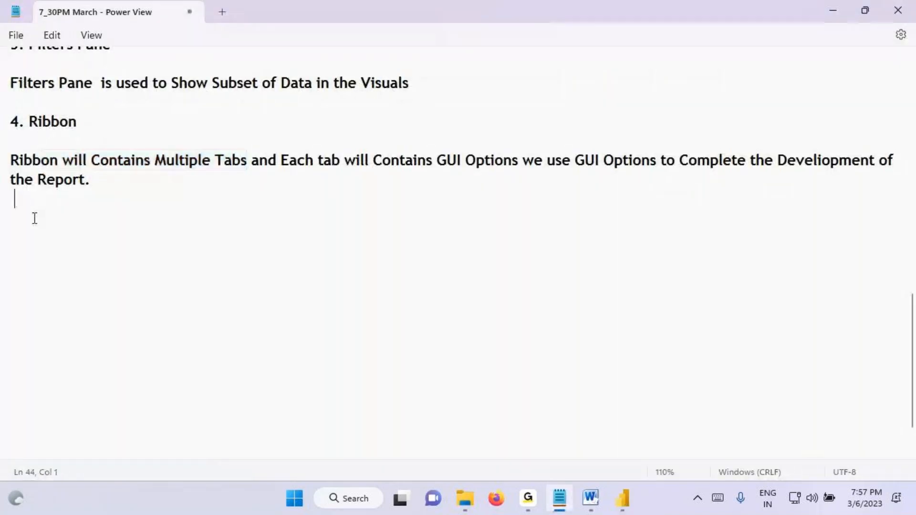
key(Return)
key(BackSpace)
text(5.)
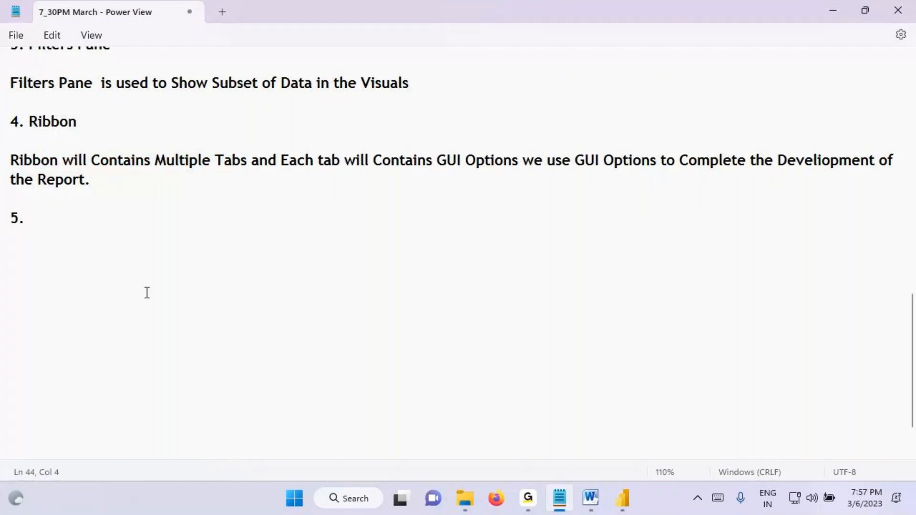
Step: Switch to Power BI Desktop, box the view switcher strip, circle its three view icons in red, and clear the markings
click(623, 504)
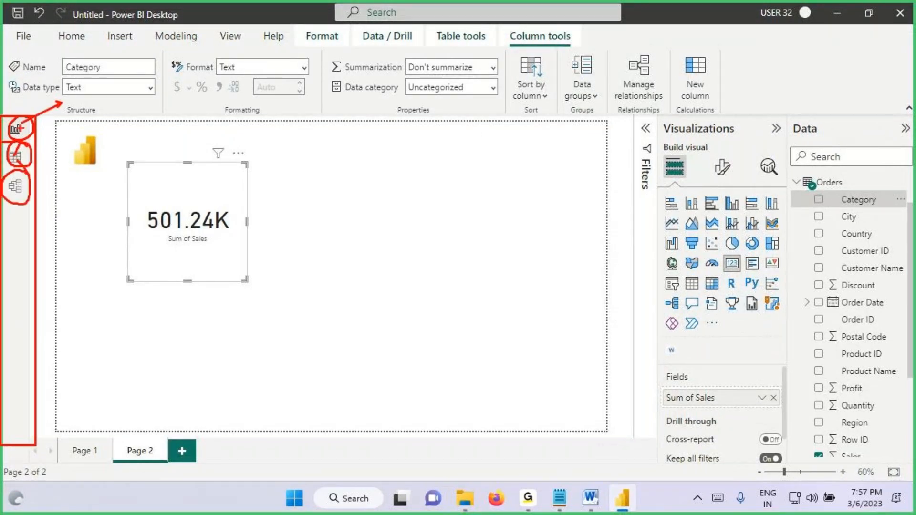
mouse_move(61, 143)
mouse_down()
mouse_move(16, 155)
mouse_move(17, 189)
mouse_up()
key(Escape)
Step: Switch back to the Notepad notes and complete the fifth heading as "5. Multiple View", followed by a blank line
click(559, 498)
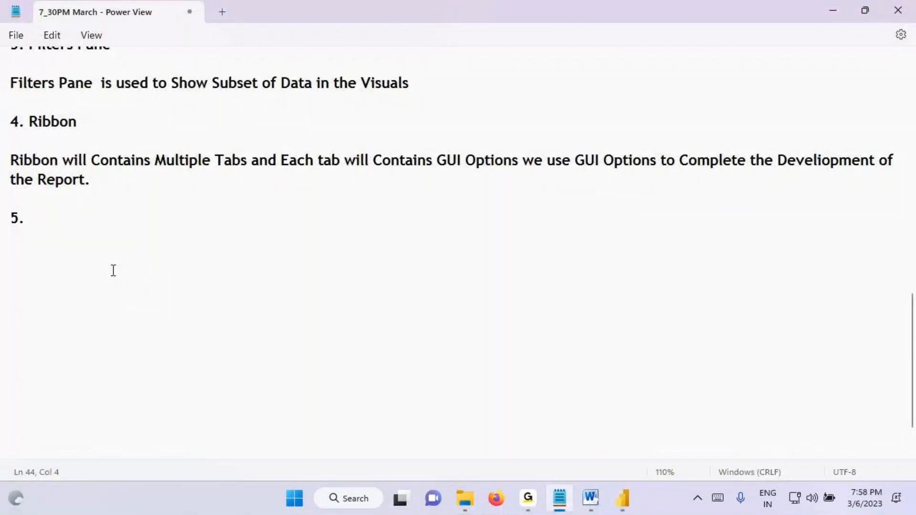
text(Multiple View)
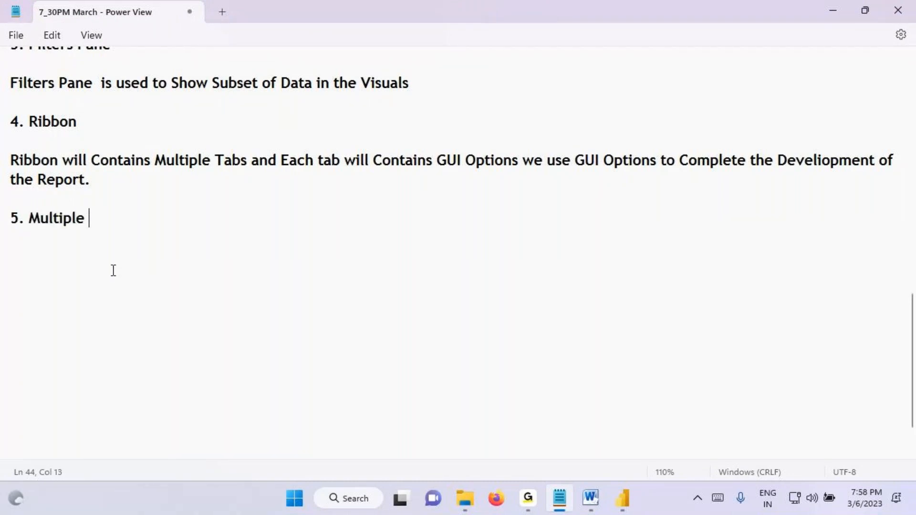
key(Return)
Step: List "Report View", "2. Data View" and "3. Model View" on separate lines under the Multiple View heading
key(Return)
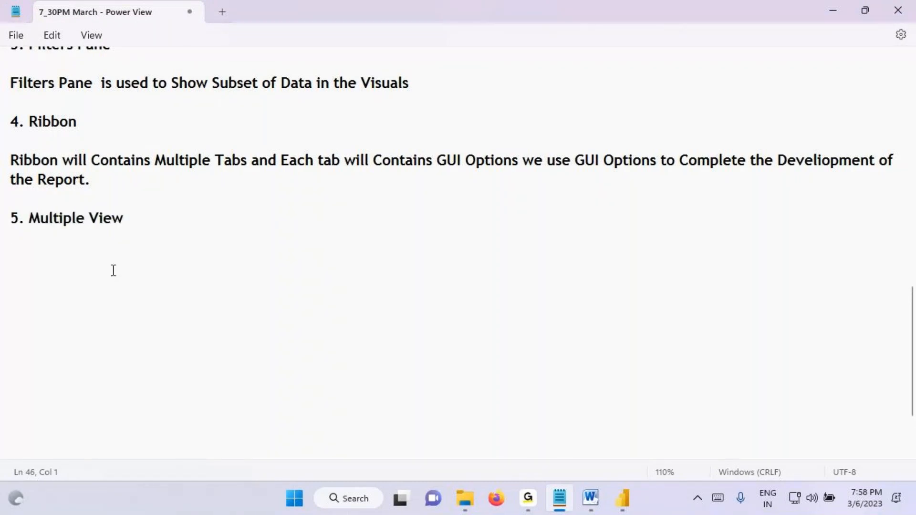
text(Report View)
key(Return)
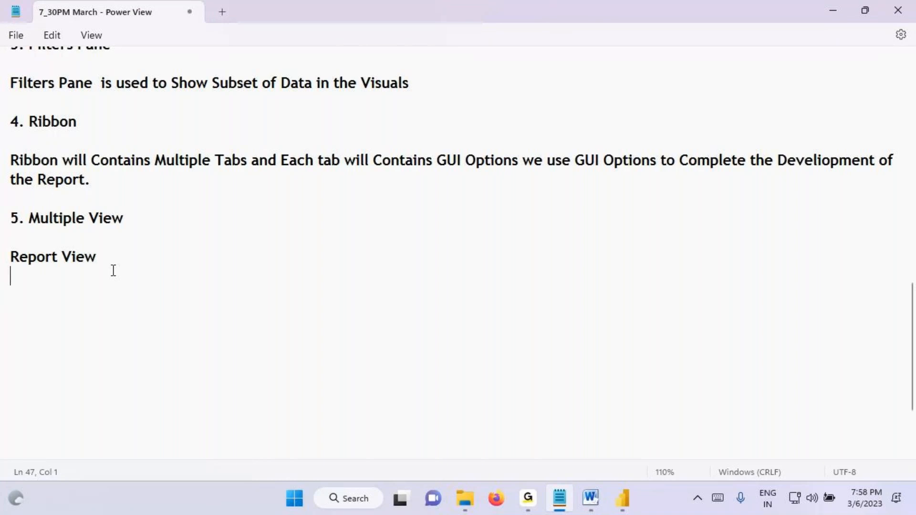
text(2. Data View)
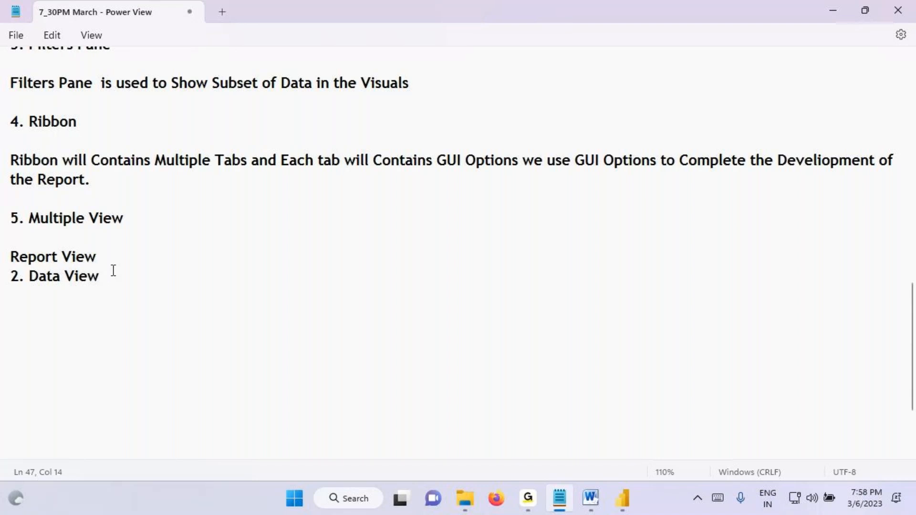
text(3. Model View)
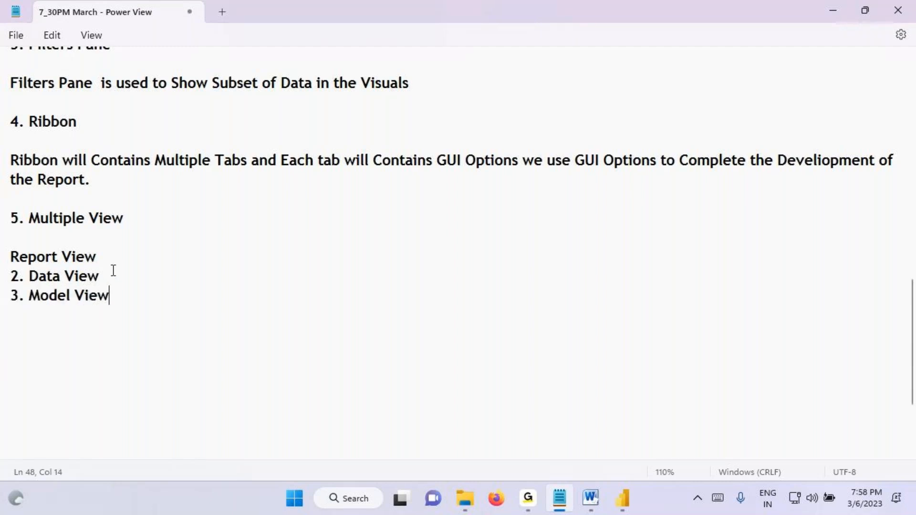
Step: Number the Report View entry as "1." and append "- Create Visuals" to it
click(11, 261)
text(1.)
click(167, 263)
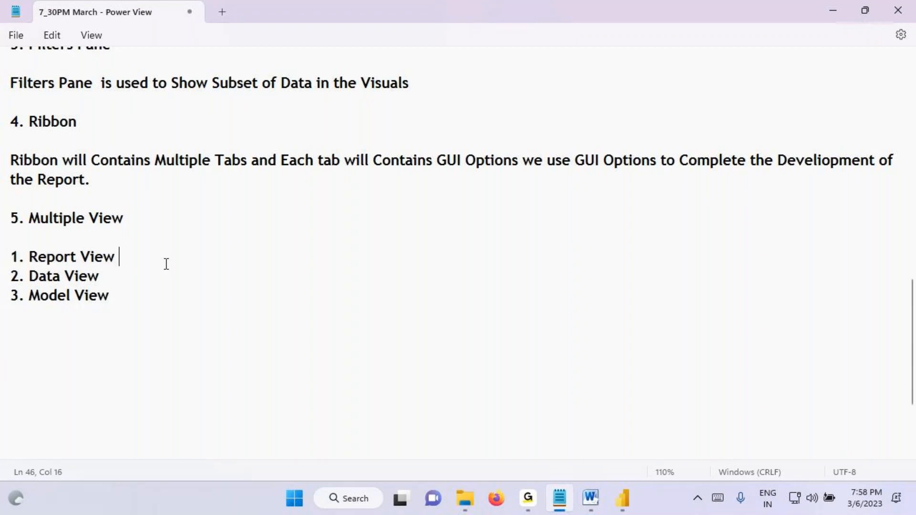
text(- Create Visuals)
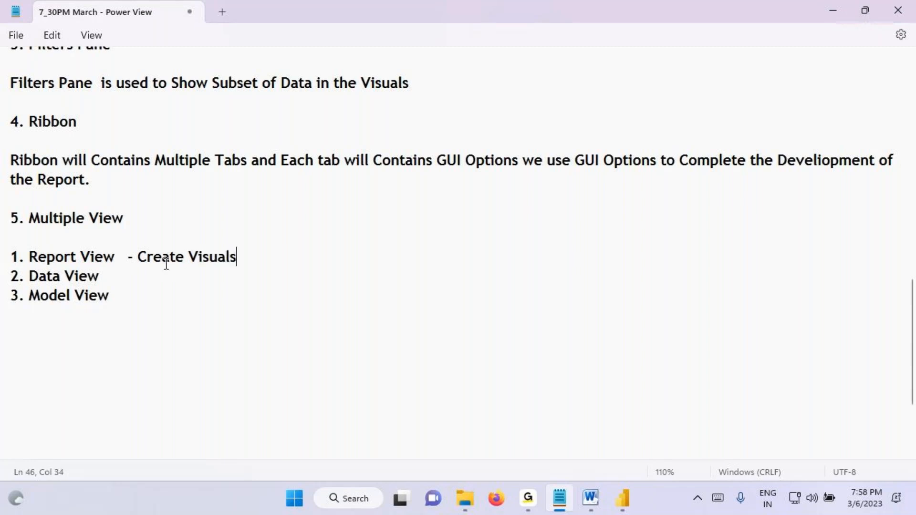
Step: Add aligned dashes after the Data View and Model View entries, and describe Model View as "Data Modeling"
click(125, 269)
key(Tab)
key(Tab)
key(Tab)
click(145, 296)
key(Tab)
key(Tab)
drag(55, 296, 108, 297)
click(177, 298)
text(Data Model)
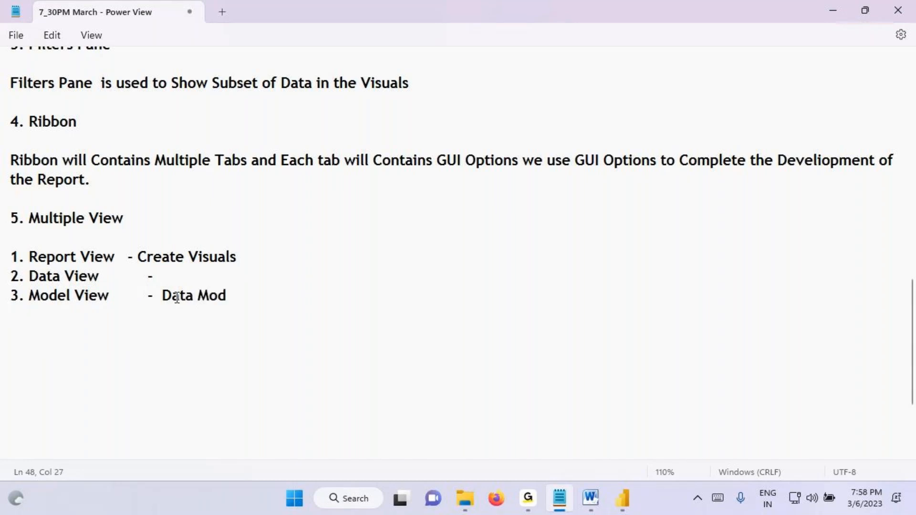
key(BackSpace)
text(ing)
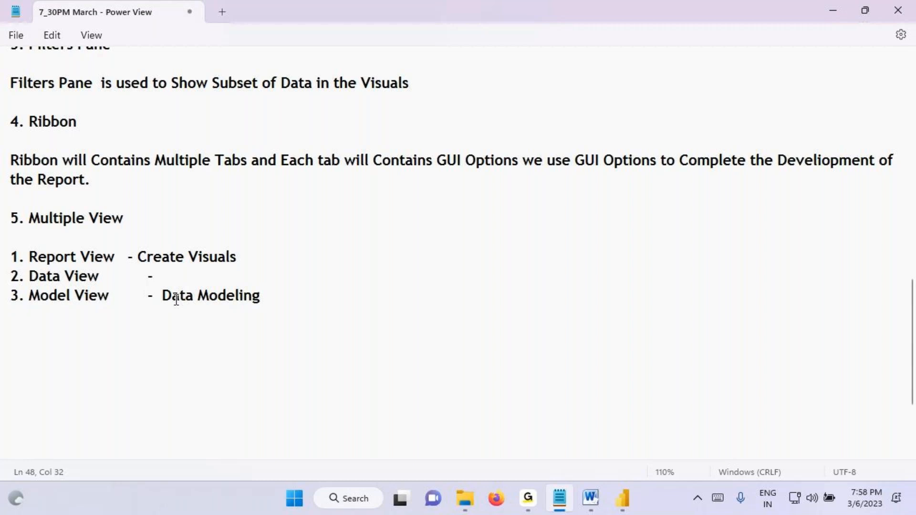
Step: Highlight "Data Modeling" and the Data View entry in the notes, and place the cursor after the Data View dash
drag(174, 299, 251, 308)
drag(45, 285, 99, 285)
click(182, 281)
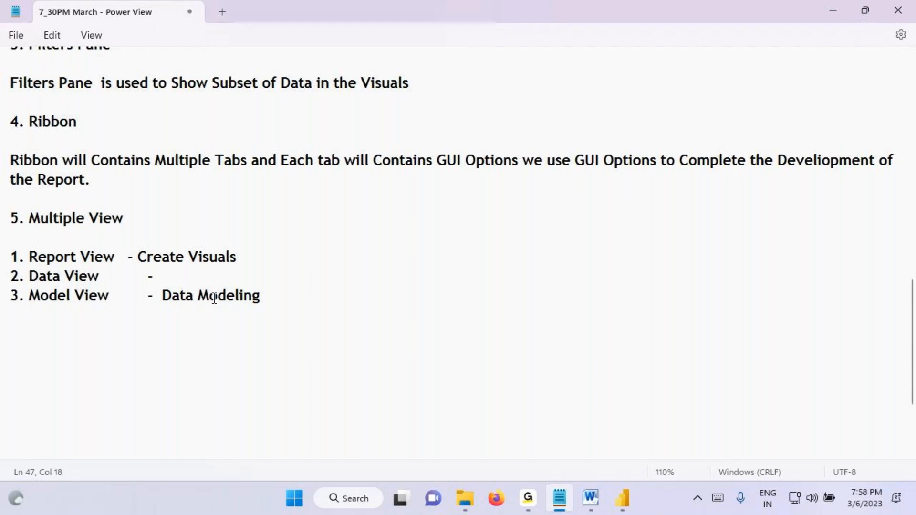
Step: Open Model view in Power BI Desktop, trace the relationships from Orders to Returns and People in red, and clear the markings
click(618, 507)
click(15, 186)
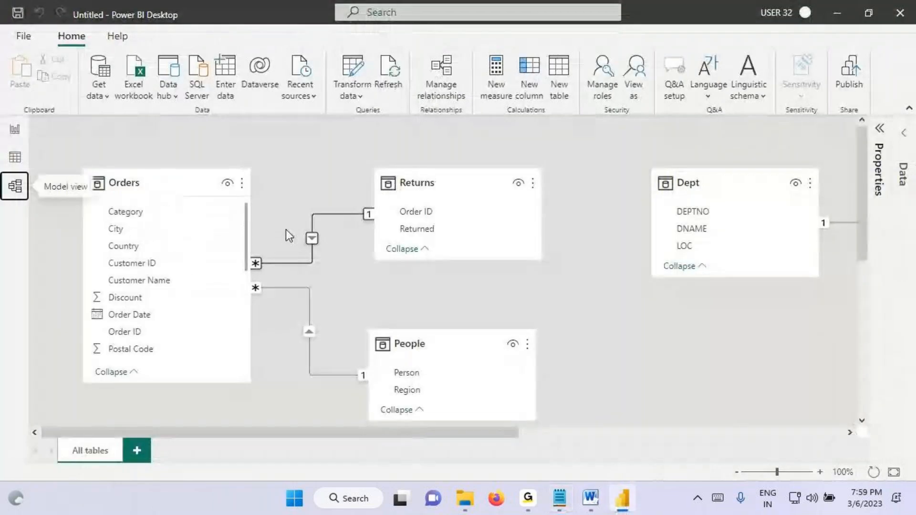
key(ctrl+2)
mouse_move(257, 262)
mouse_down()
mouse_move(307, 260)
mouse_move(390, 206)
mouse_up()
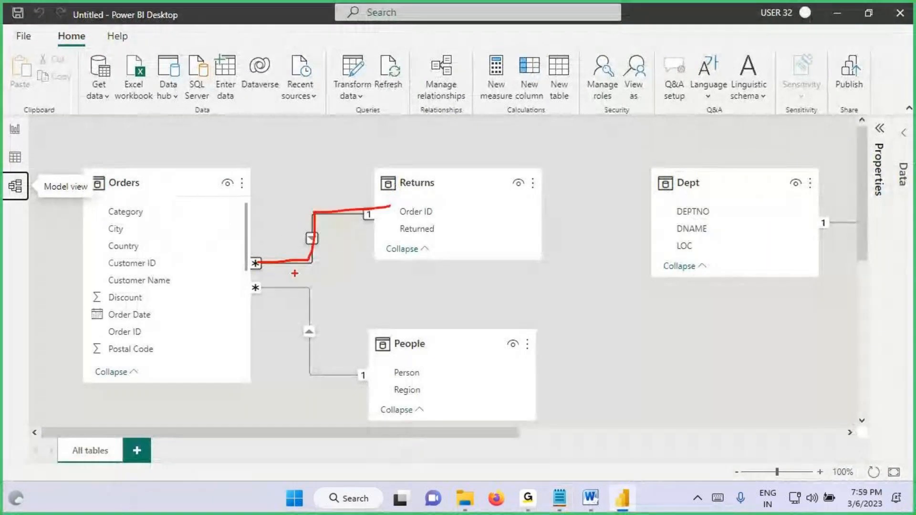
mouse_move(264, 284)
mouse_down()
mouse_move(329, 362)
mouse_move(405, 354)
mouse_up()
drag(273, 140, 277, 188)
mouse_move(271, 144)
mouse_down()
mouse_move(261, 180)
mouse_move(311, 146)
mouse_move(367, 186)
mouse_up()
key(Escape)
Step: Open Data view with the Orders table selected, box the measure, column and table calculation commands, and draw an arrow from them
click(14, 162)
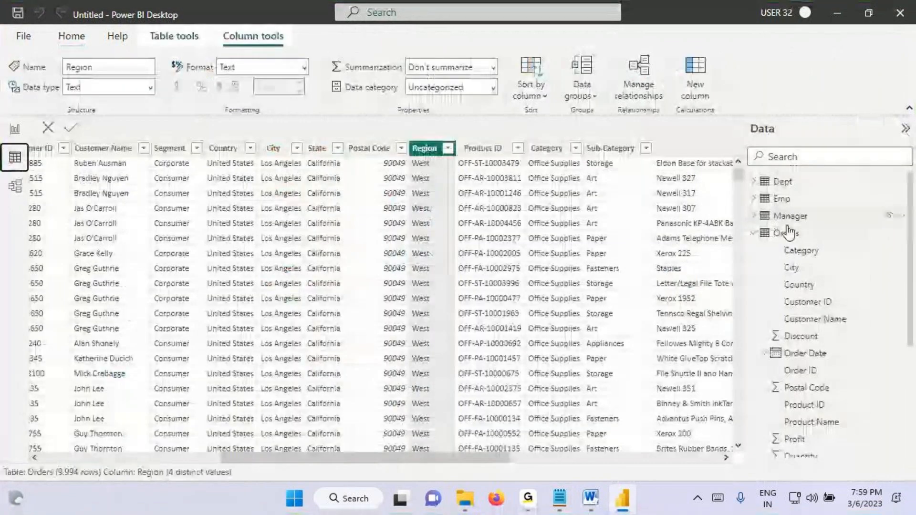
key(ctrl+2)
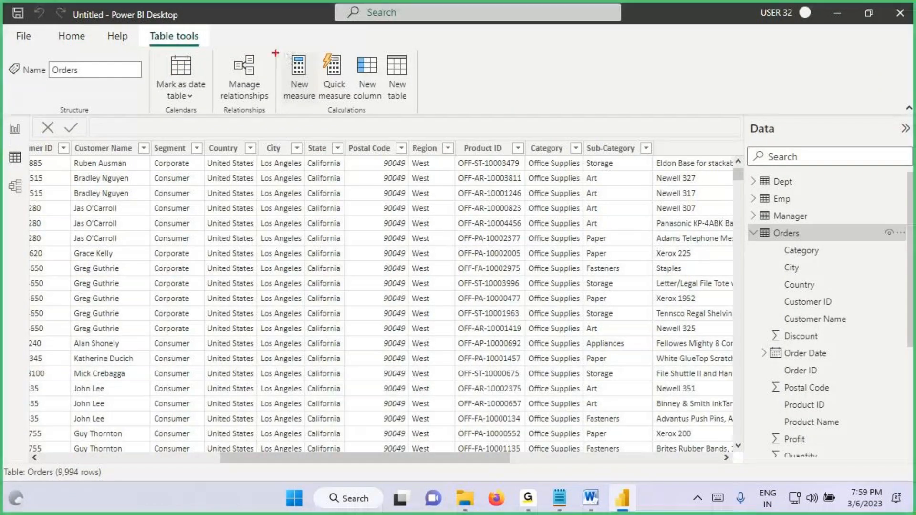
drag(275, 50, 434, 111)
drag(418, 81, 462, 60)
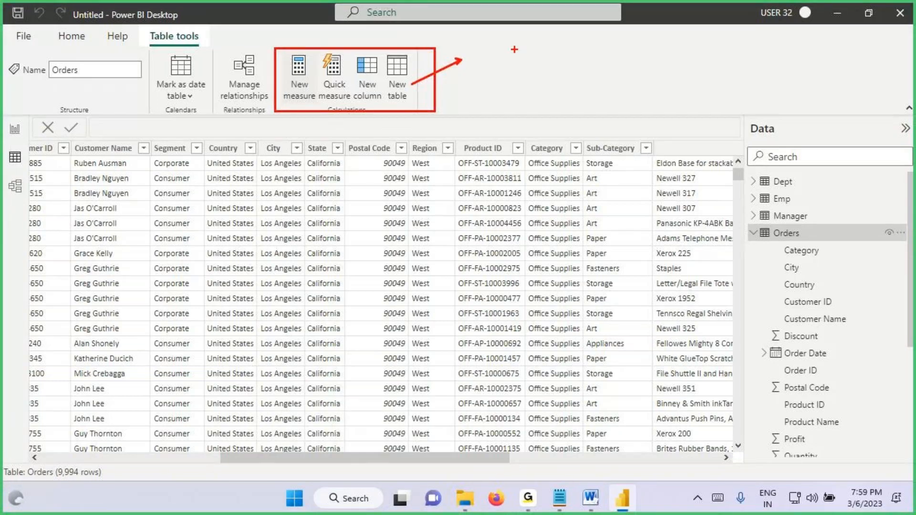
Step: Handwrite an underlined red label beside the arrow from the calculation commands, and clear the markings
drag(514, 44, 510, 73)
drag(484, 66, 513, 59)
drag(541, 47, 541, 75)
drag(536, 48, 534, 75)
drag(564, 46, 565, 72)
drag(562, 47, 569, 71)
drag(581, 45, 599, 72)
drag(598, 43, 579, 72)
drag(522, 89, 618, 82)
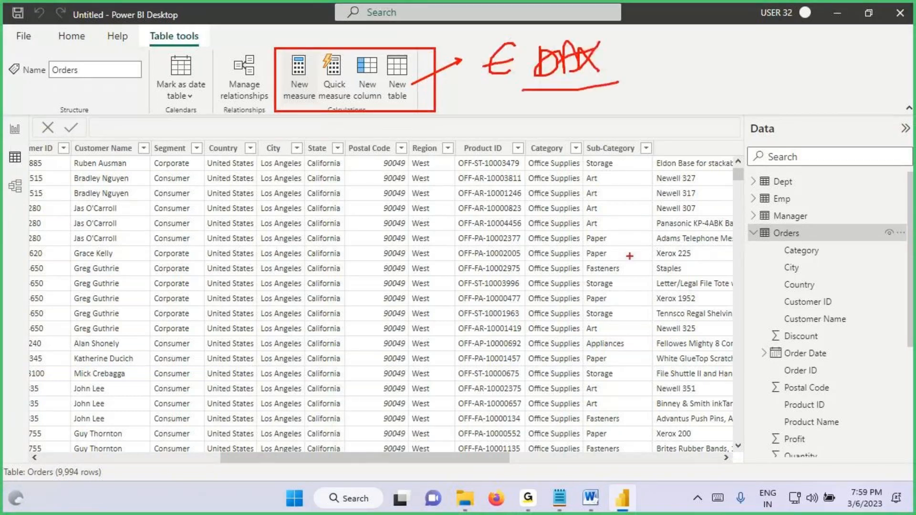
key(Escape)
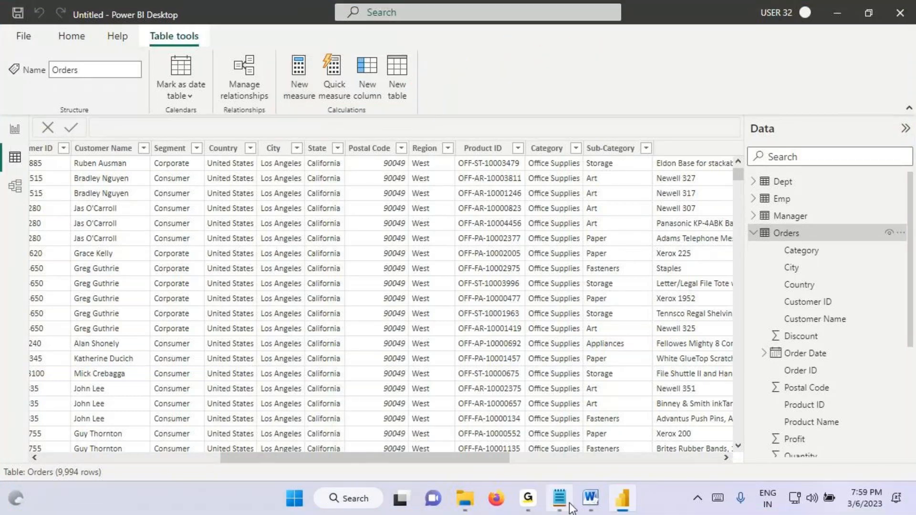
Step: Switch to the Notepad notes and describe Data View as "Enhance the Data Model (DAX)"
click(569, 504)
drag(180, 296, 267, 298)
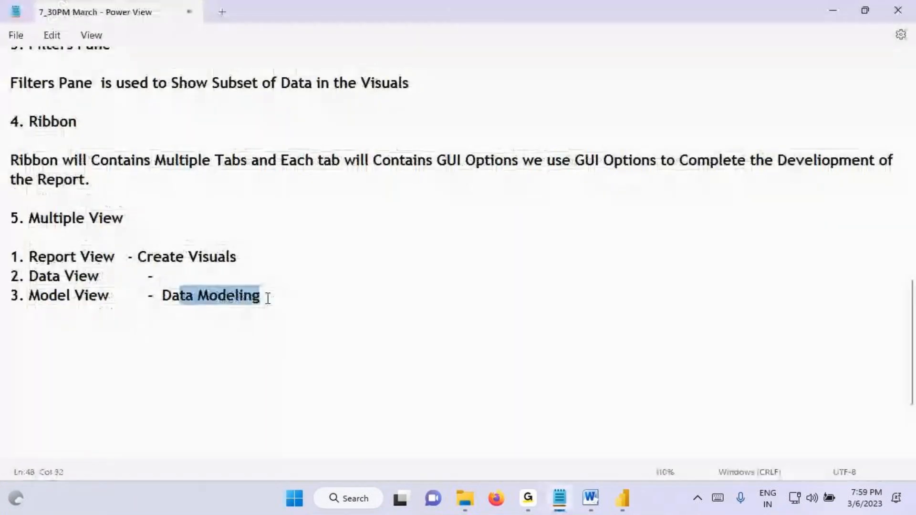
drag(51, 275, 100, 276)
click(167, 276)
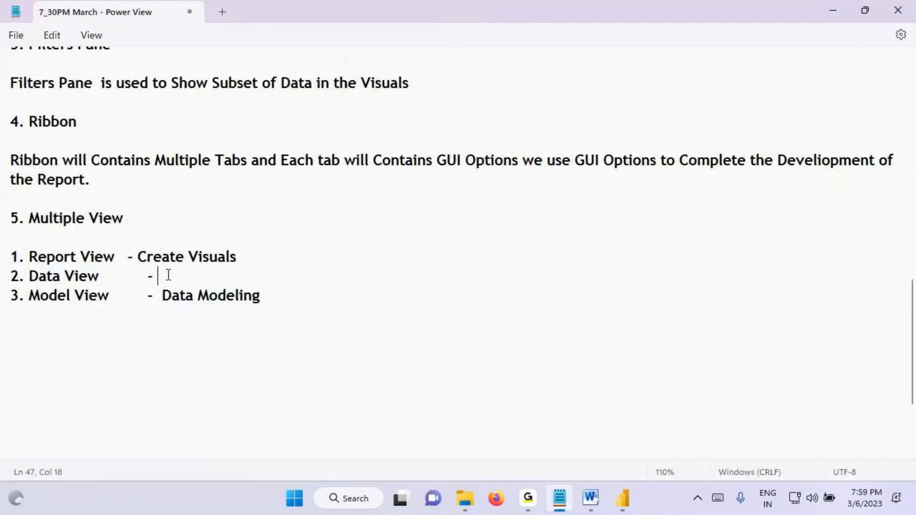
text(Enhance)
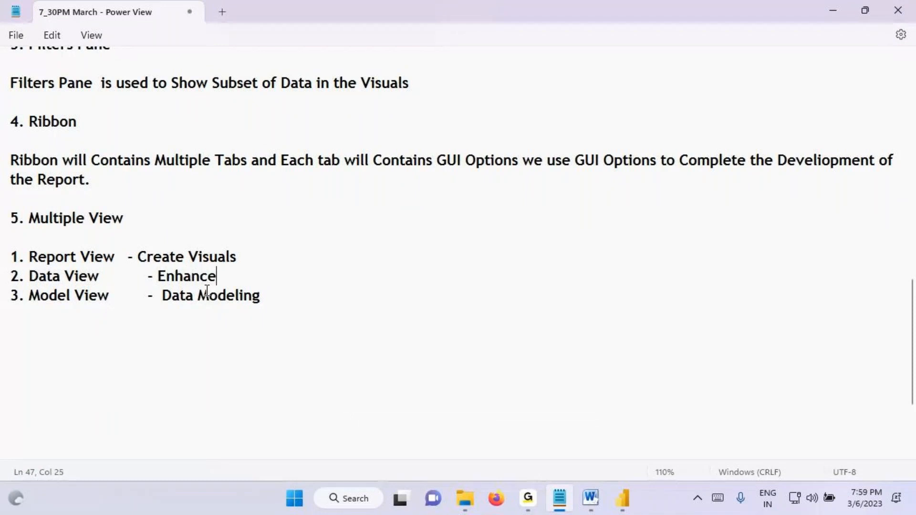
text( the Data M)
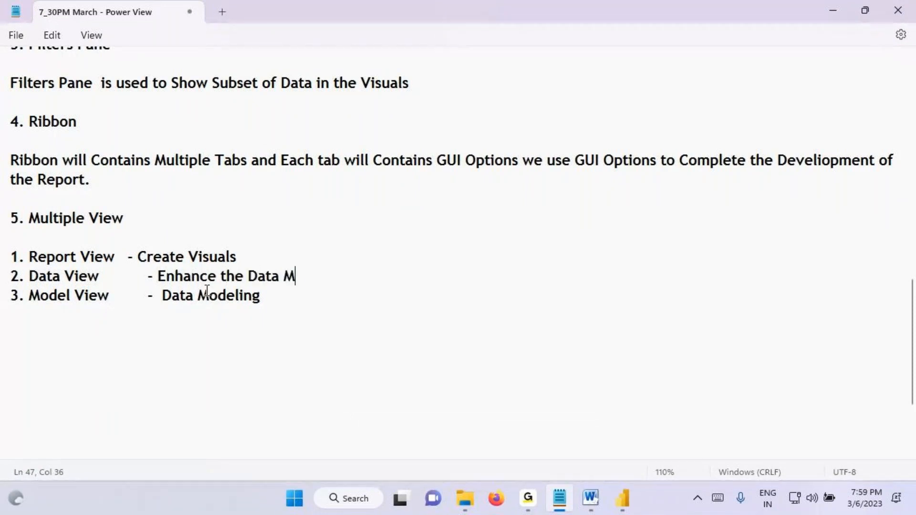
text(odel (D)
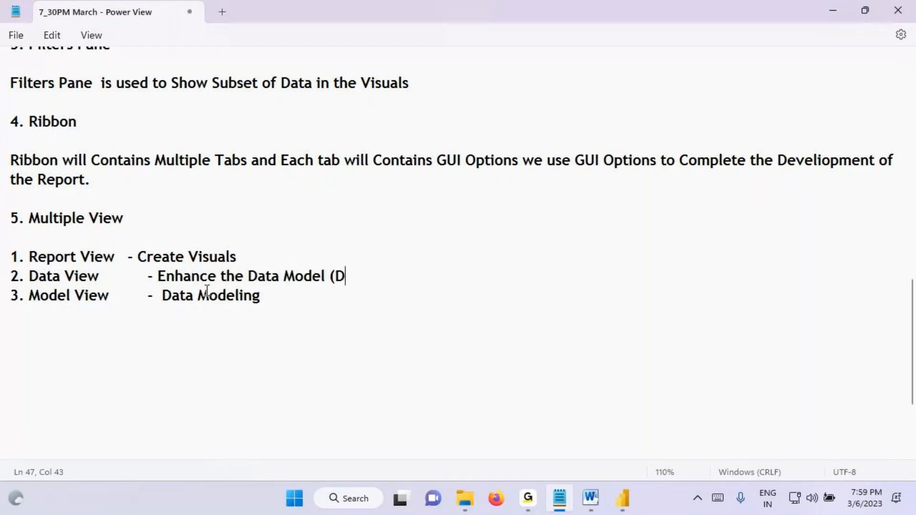
text(AX))
drag(61, 257, 310, 255)
click(293, 296)
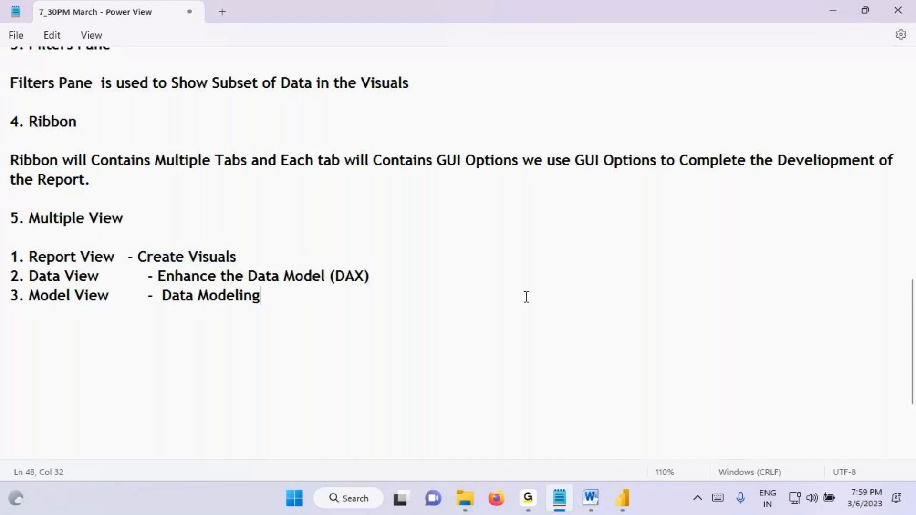
Step: Start item 6 in the notes, and add a new report page in Power BI Desktop's Report view
text(6.)
click(622, 498)
click(15, 129)
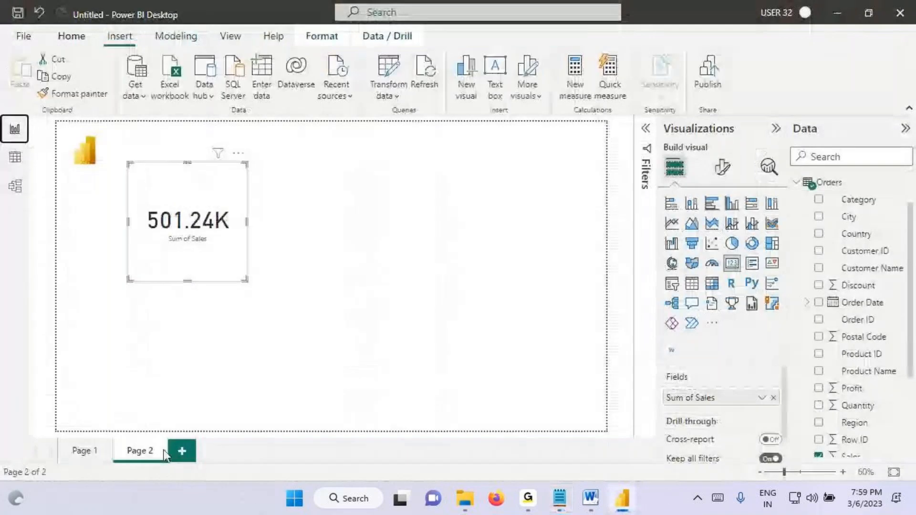
click(182, 450)
Step: Box the blank canvas and the words "report canvas" in red, draw an arrow to "Build visuals", underline it, and clear the markings
mouse_move(62, 120)
mouse_down()
mouse_move(68, 139)
mouse_move(590, 415)
mouse_up()
mouse_move(400, 160)
mouse_down()
mouse_move(378, 246)
mouse_move(496, 272)
mouse_up()
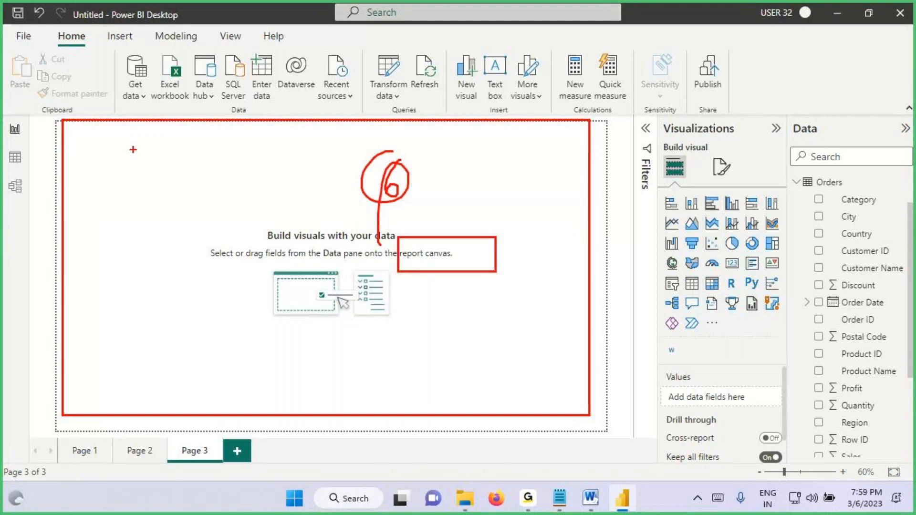
drag(402, 264, 462, 263)
mouse_move(436, 243)
mouse_down()
mouse_move(270, 222)
mouse_move(290, 205)
mouse_up()
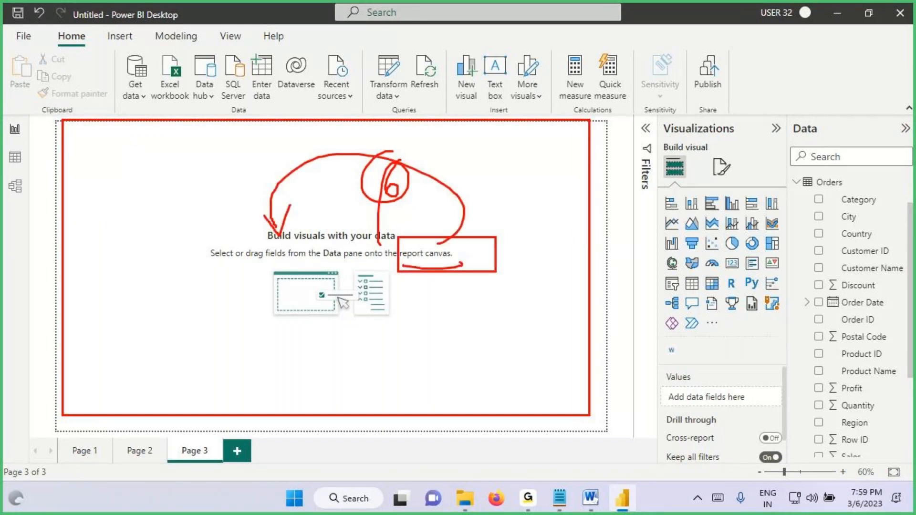
drag(265, 245, 343, 249)
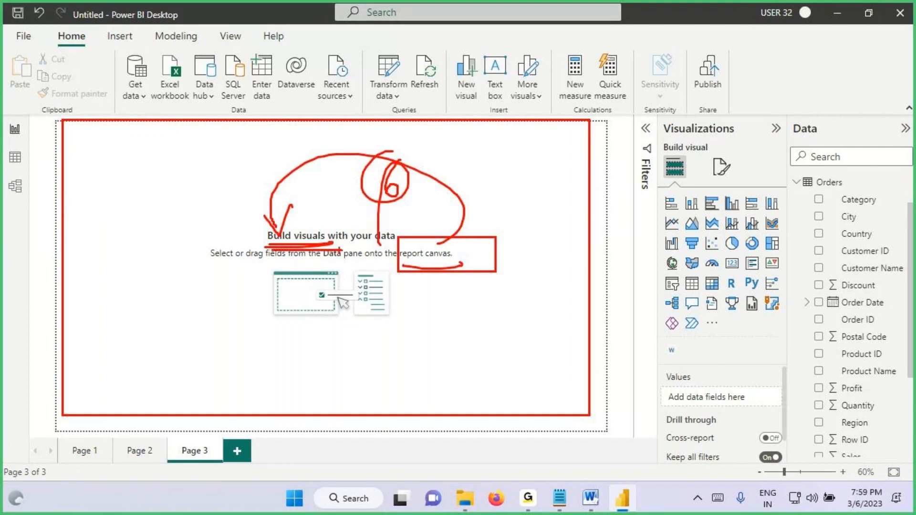
key(Escape)
Step: Box the Power BI Desktop title and the empty report canvas in red, and clear the markings
mouse_move(73, 137)
mouse_down()
mouse_move(358, 242)
mouse_move(587, 421)
mouse_up()
key(ctrl+2)
drag(107, 7, 210, 22)
mouse_move(60, 119)
mouse_down()
mouse_move(204, 269)
mouse_move(562, 444)
mouse_move(610, 432)
mouse_up()
mouse_move(262, 236)
mouse_down()
mouse_move(319, 241)
mouse_move(275, 243)
mouse_up()
key(Escape)
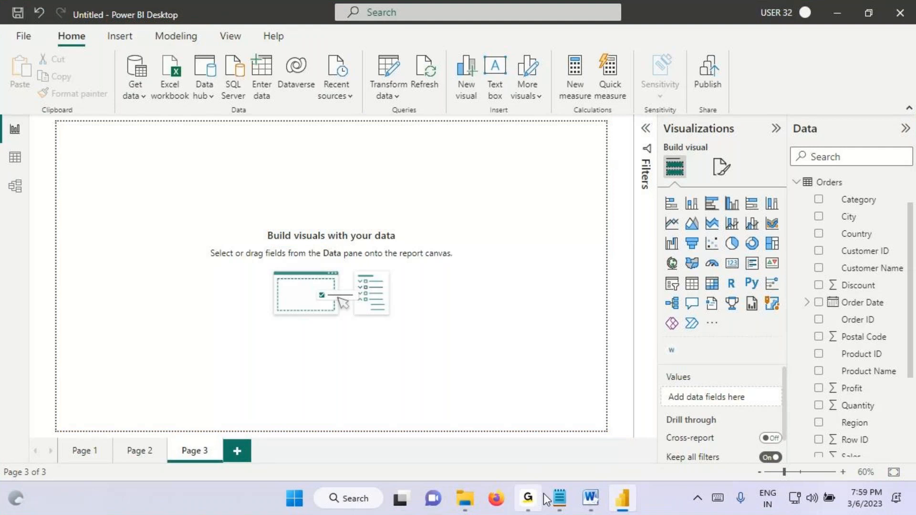
Step: Switch to the Notepad notes and title item 6 "Report Canvas"
key(alt+Tab)
text(Report Canvas)
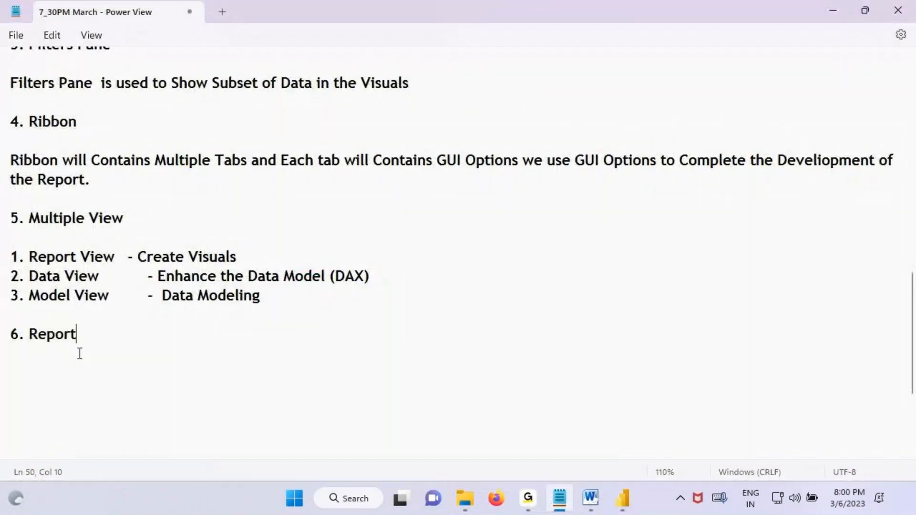
key(Return)
key(Return)
Step: Write the definition "Report Canvas is the Place where we will Build Visuals" under the item 6 heading
text(Report Can V)
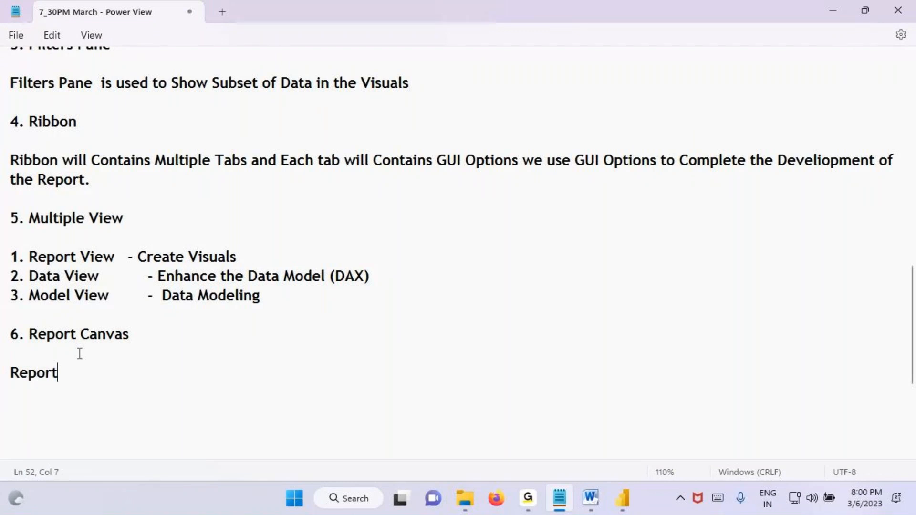
key(BackSpace)
key(BackSpace)
text(vas is the Pal)
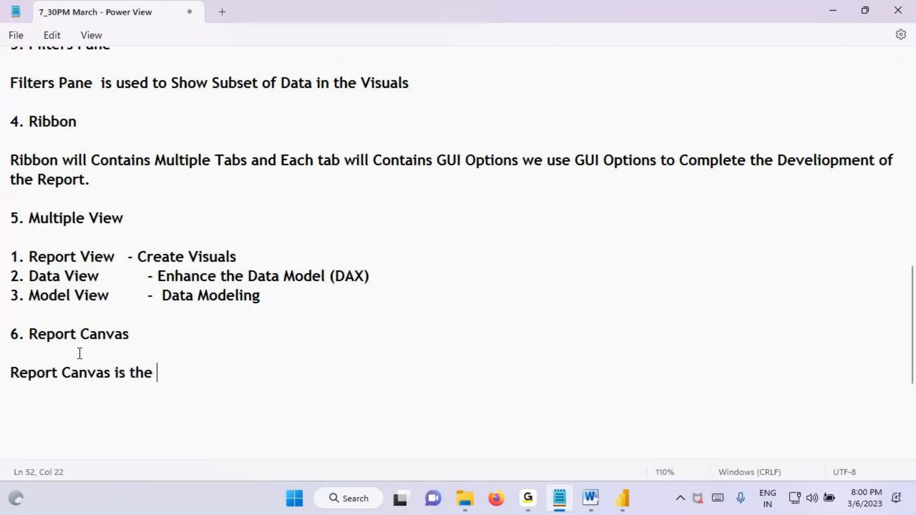
key(BackSpace)
key(BackSpace)
text(lace where we wi)
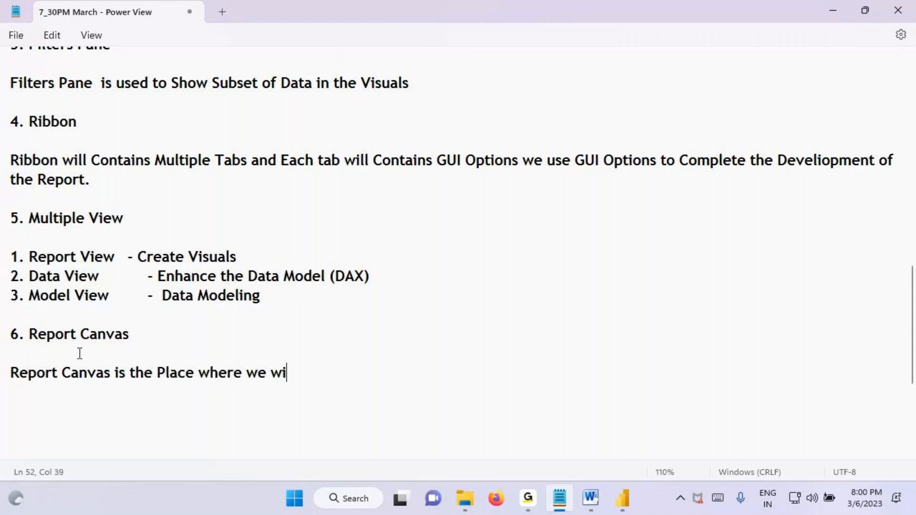
text(ll Buil)
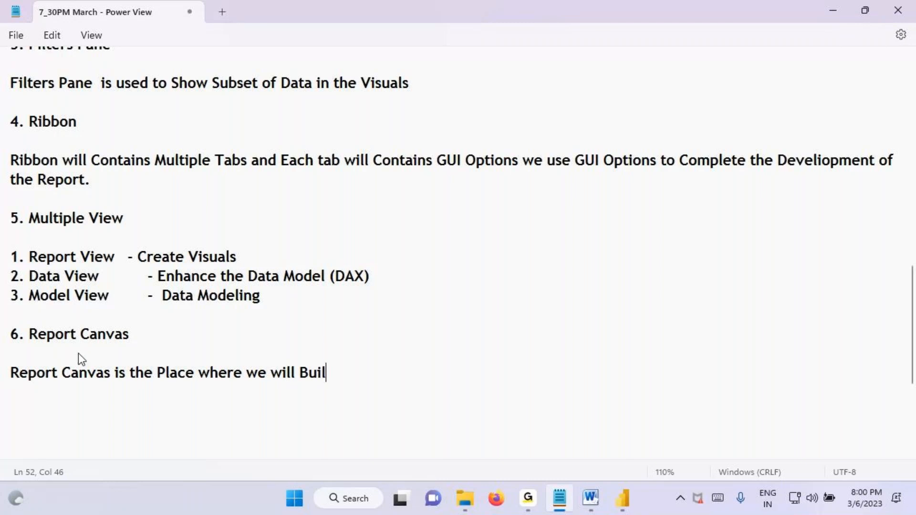
text(d Visuals)
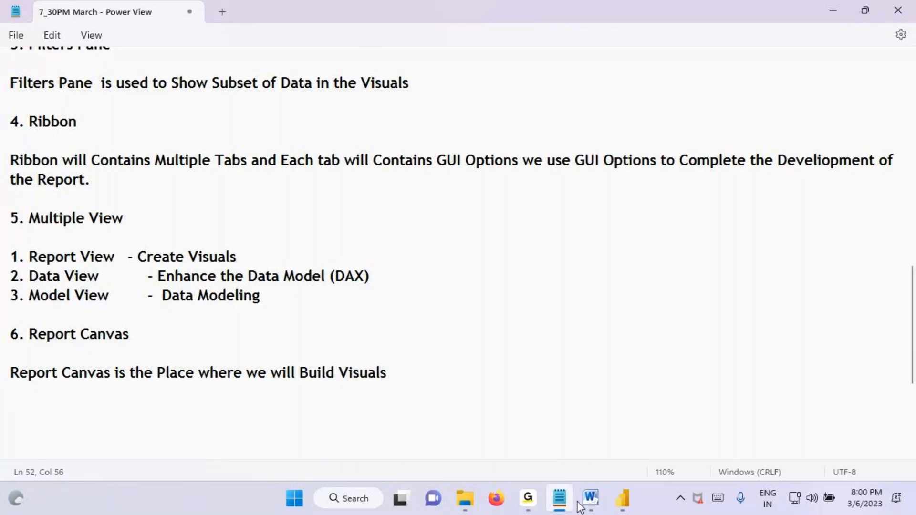
Step: Switch to Power BI Desktop, box its title, handwrite "Report" in red and draw arrows from it to Page 1, Page 2 and Page 3
click(624, 504)
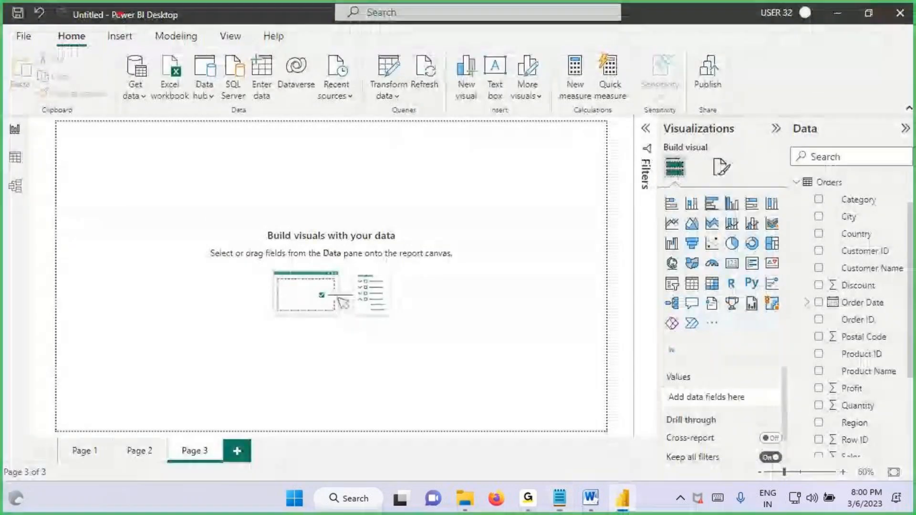
drag(109, 7, 208, 25)
mouse_move(177, 42)
mouse_down()
mouse_move(176, 86)
mouse_move(225, 89)
mouse_up()
drag(234, 57, 234, 112)
mouse_move(234, 81)
mouse_down()
mouse_move(257, 72)
mouse_move(252, 49)
mouse_move(285, 75)
mouse_move(328, 62)
mouse_up()
mouse_move(196, 110)
mouse_down()
mouse_move(59, 403)
mouse_move(64, 429)
mouse_move(87, 419)
mouse_move(174, 291)
mouse_move(140, 432)
mouse_move(182, 385)
mouse_up()
mouse_move(187, 105)
mouse_down()
mouse_move(223, 248)
mouse_move(200, 433)
mouse_up()
drag(200, 433, 230, 403)
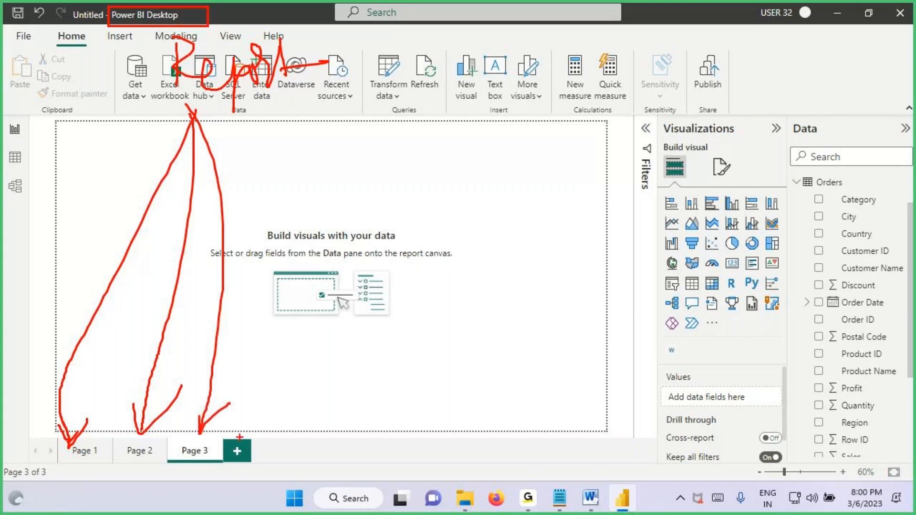
Step: Draw three red plus marks beside the page tabs and underline the handwritten "Report"
drag(238, 465, 233, 467)
mouse_move(218, 446)
mouse_down()
mouse_move(275, 447)
mouse_move(297, 463)
mouse_up()
mouse_move(282, 451)
mouse_down()
mouse_move(348, 441)
mouse_move(351, 463)
mouse_up()
drag(342, 451, 386, 436)
drag(182, 112, 338, 82)
Step: Handwrite the circled numbers 1, 2 and 3 on the canvas, draw a pointing mark beside the 1, and clear the markings
drag(408, 120, 409, 153)
mouse_move(435, 114)
mouse_down()
mouse_move(439, 189)
mouse_move(369, 110)
mouse_up()
mouse_move(397, 203)
mouse_down()
mouse_move(422, 209)
mouse_move(422, 233)
mouse_up()
mouse_move(416, 187)
mouse_down()
mouse_move(361, 253)
mouse_move(421, 193)
mouse_move(411, 212)
mouse_up()
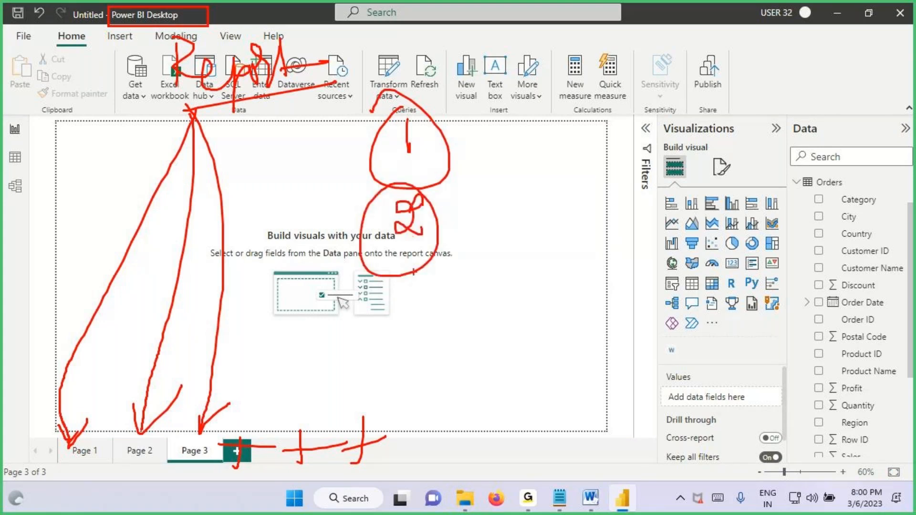
drag(410, 281, 409, 316)
drag(413, 272, 393, 287)
drag(467, 128, 530, 108)
drag(500, 133, 544, 92)
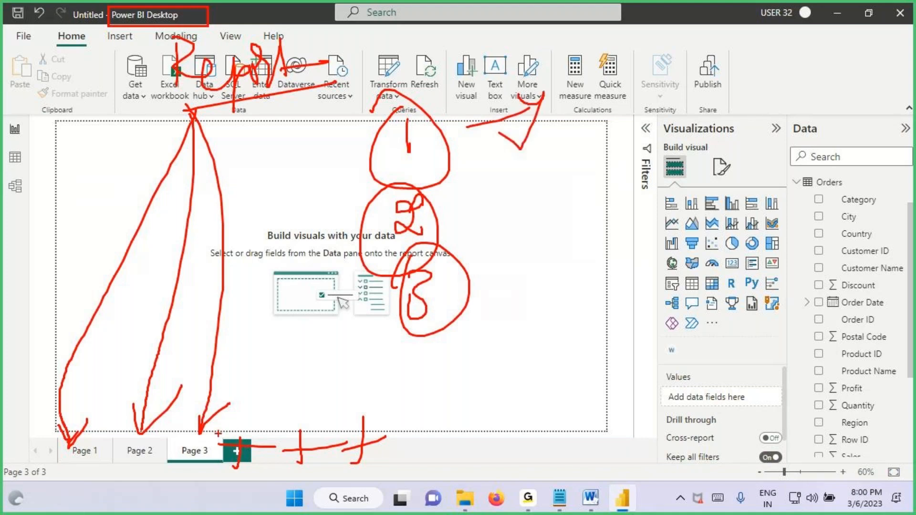
mouse_move(400, 155)
mouse_down()
mouse_move(469, 148)
mouse_move(501, 92)
mouse_move(506, 103)
mouse_up()
mouse_move(526, 61)
mouse_down()
mouse_move(555, 63)
mouse_move(559, 78)
mouse_move(576, 57)
mouse_move(625, 77)
mouse_up()
key(Escape)
Step: Open Page 1, select the Sum of Sales card, and mark the card and the line chart in red
click(86, 447)
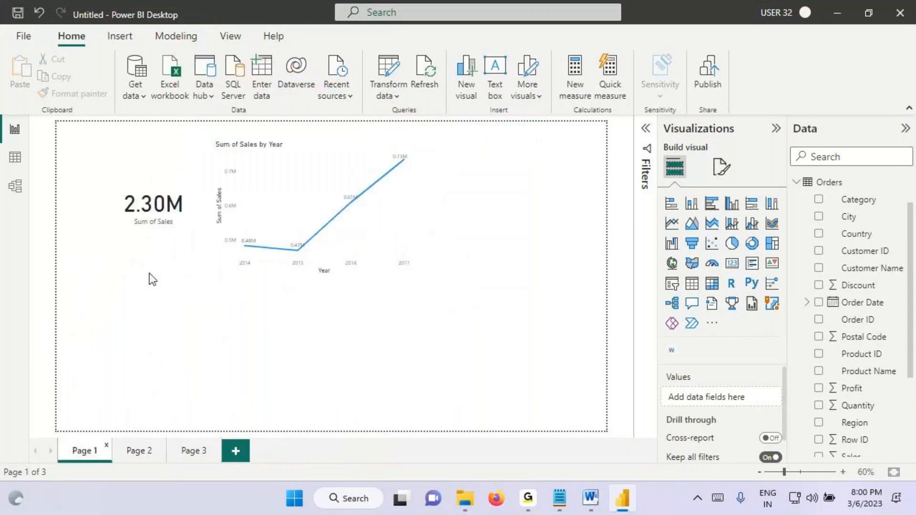
click(153, 224)
key(ctrl+2)
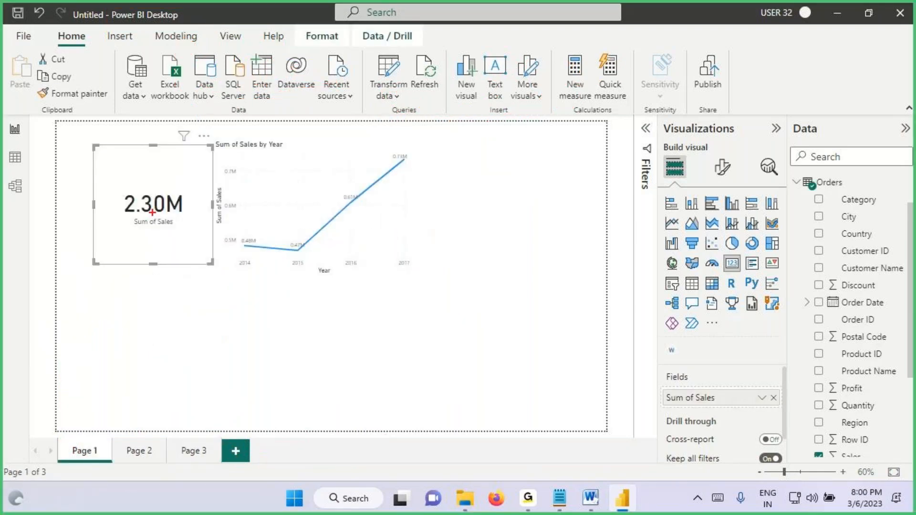
drag(155, 180, 159, 197)
drag(155, 177, 165, 192)
drag(325, 165, 349, 192)
drag(327, 148, 295, 183)
Step: Outline the Page 1 canvas, trace from the page tabs up to the Power BI Desktop title, and clear the markings
drag(76, 126, 638, 404)
mouse_move(157, 306)
mouse_down()
mouse_move(185, 309)
mouse_move(123, 419)
mouse_up()
mouse_move(222, 448)
mouse_down()
mouse_move(74, 415)
mouse_move(156, 348)
mouse_move(135, 31)
mouse_move(101, 61)
mouse_up()
drag(134, 31, 172, 50)
mouse_move(130, 27)
mouse_down()
mouse_move(186, 27)
mouse_move(187, 49)
mouse_move(205, 40)
mouse_move(267, 48)
mouse_move(288, 36)
mouse_move(324, 40)
mouse_up()
drag(196, 70, 320, 67)
key(Escape)
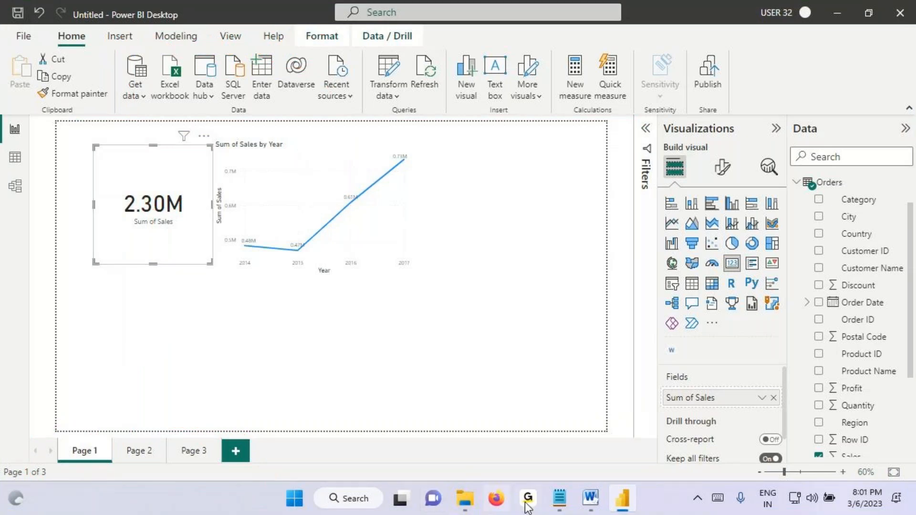
Step: Switch to the Notepad notes and add the line "Report - Multiple Pages" below the report canvas definition
click(559, 498)
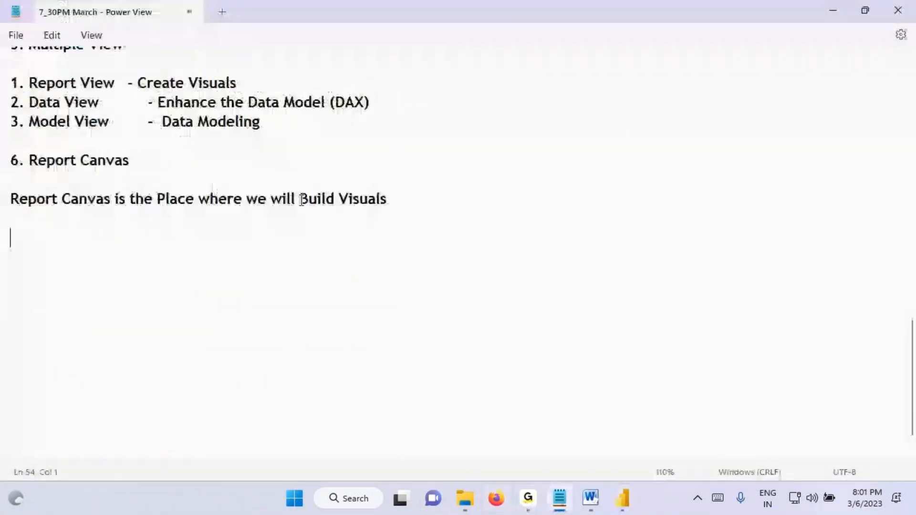
text(Report )
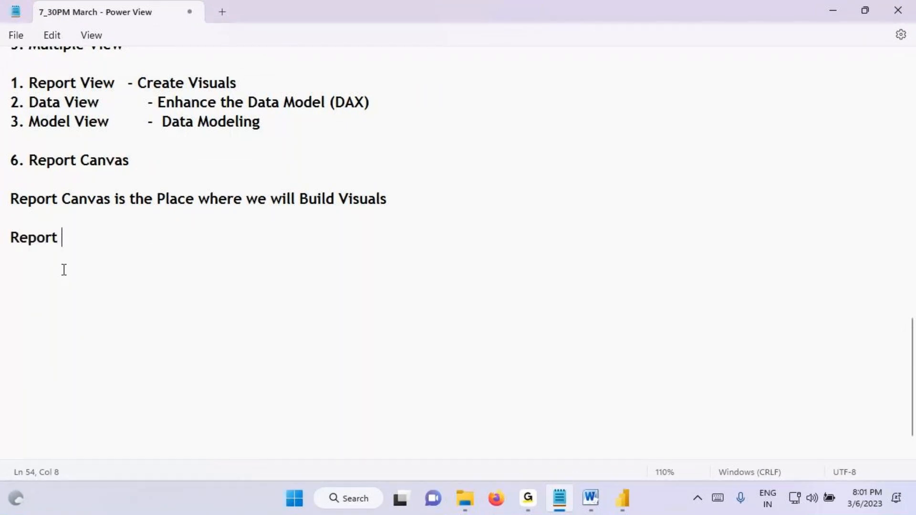
text(- Multiple Pages)
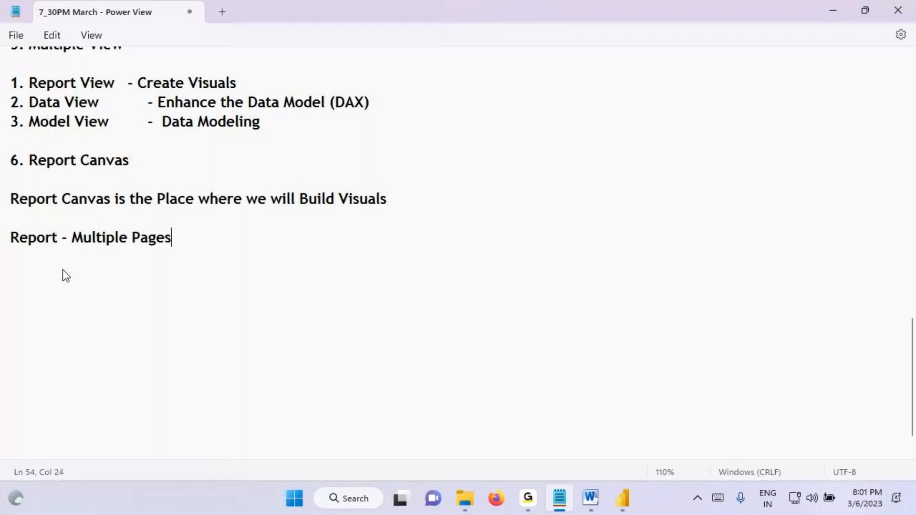
Step: Add the line "Page - Multiple Visuals" below the report line, separated by a blank line
key(Return)
key(Return)
text(Pag)
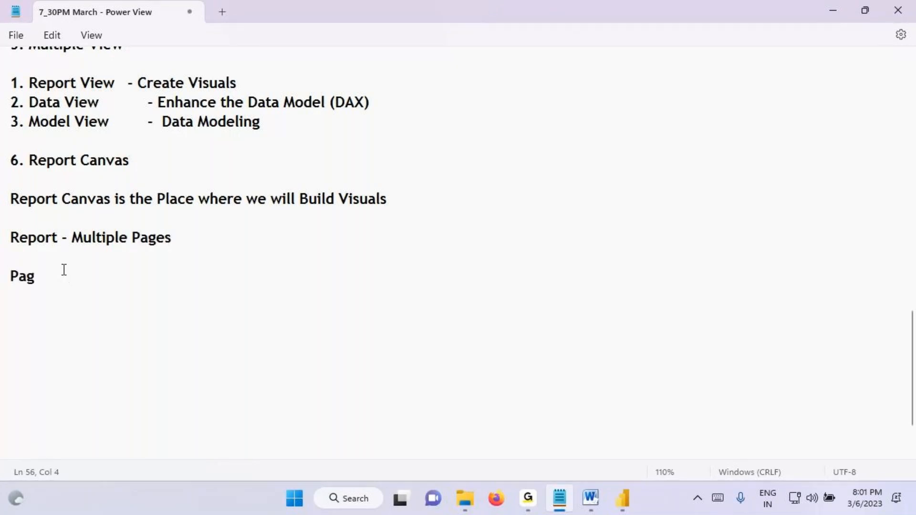
text(e  -)
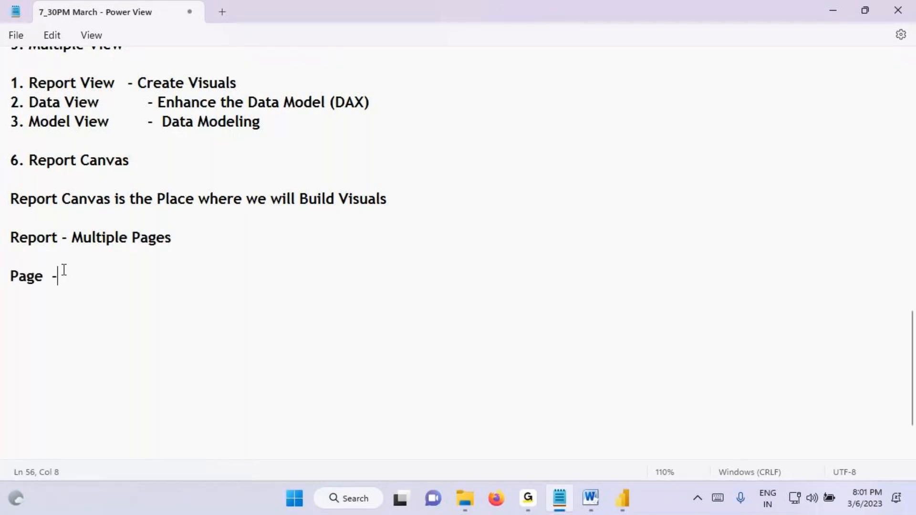
text( Multip)
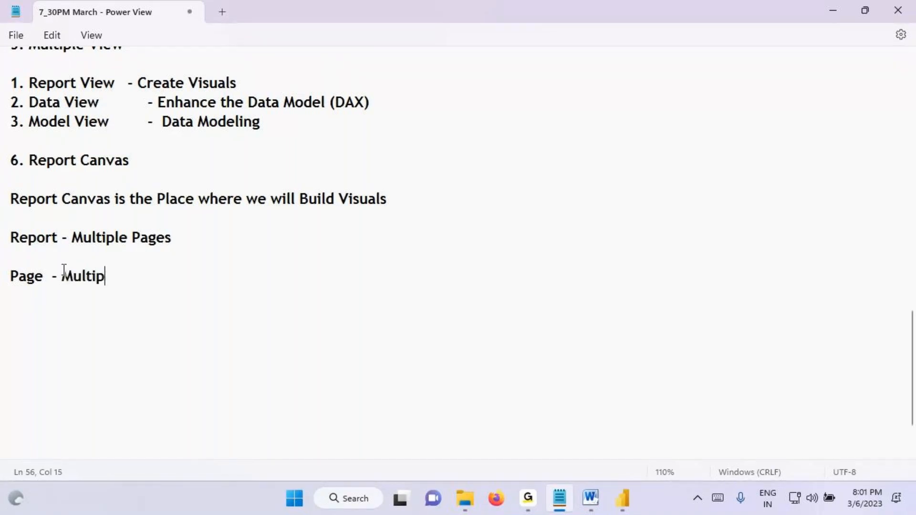
text(le Visuals)
Step: Box "Multiple Visuals" and "Multiple Pages" in red, draw arrows from them to "Page" and "Report", and clear the markings
key(ctrl+2)
mouse_move(63, 265)
mouse_down()
mouse_move(172, 290)
mouse_move(47, 327)
mouse_up()
drag(77, 227, 180, 252)
mouse_move(126, 228)
mouse_down()
mouse_move(38, 217)
mouse_move(32, 236)
mouse_move(54, 224)
mouse_up()
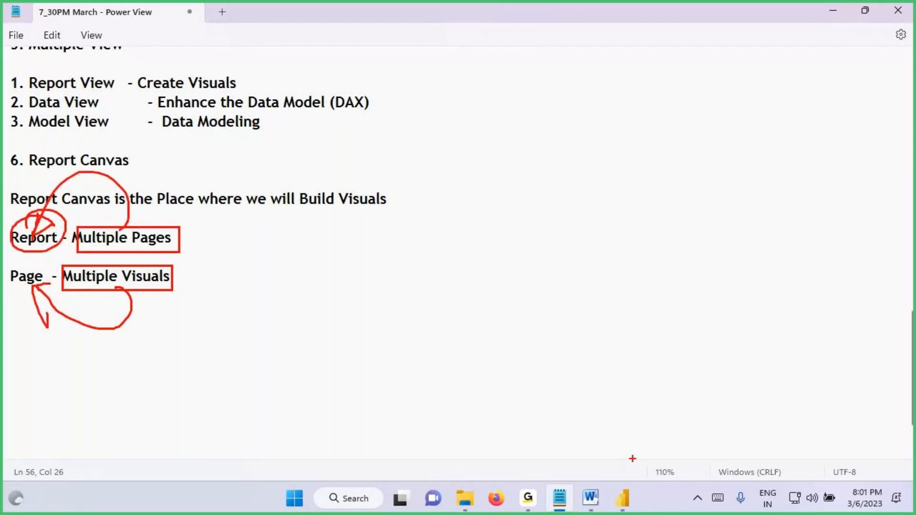
key(Escape)
Step: Switch to Power BI Desktop, underline its title, box the three page tabs and circle Page 1 in red
click(620, 507)
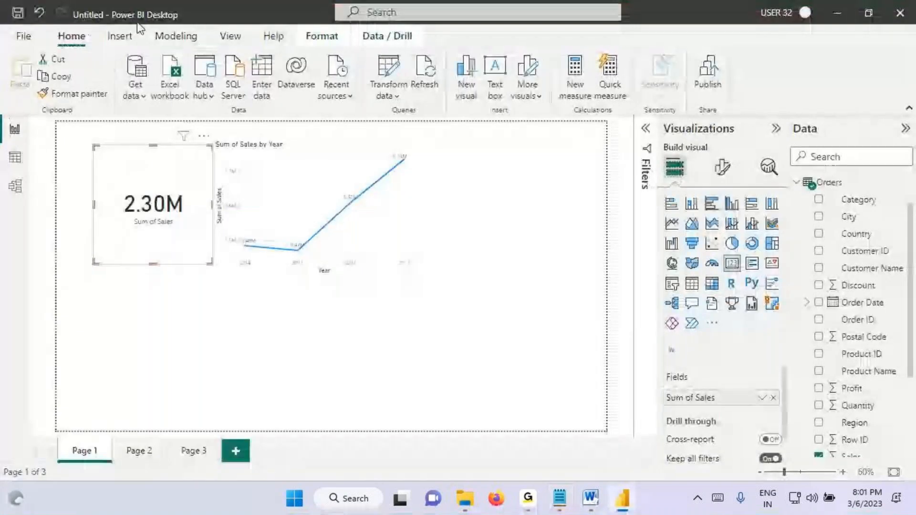
key(ctrl+2)
drag(124, 27, 177, 30)
mouse_move(69, 435)
mouse_down()
mouse_move(111, 459)
mouse_move(225, 457)
mouse_up()
mouse_move(91, 446)
mouse_down()
mouse_move(55, 420)
mouse_move(76, 381)
mouse_up()
Step: Handwrite the range "6 – 10" in red above the line chart, then underline and circle it
drag(284, 114, 276, 143)
mouse_move(292, 134)
mouse_down()
mouse_move(349, 134)
mouse_move(379, 156)
mouse_up()
drag(396, 120, 402, 126)
drag(262, 163, 463, 134)
mouse_move(460, 107)
mouse_down()
mouse_move(449, 99)
mouse_move(379, 159)
mouse_move(380, 99)
mouse_up()
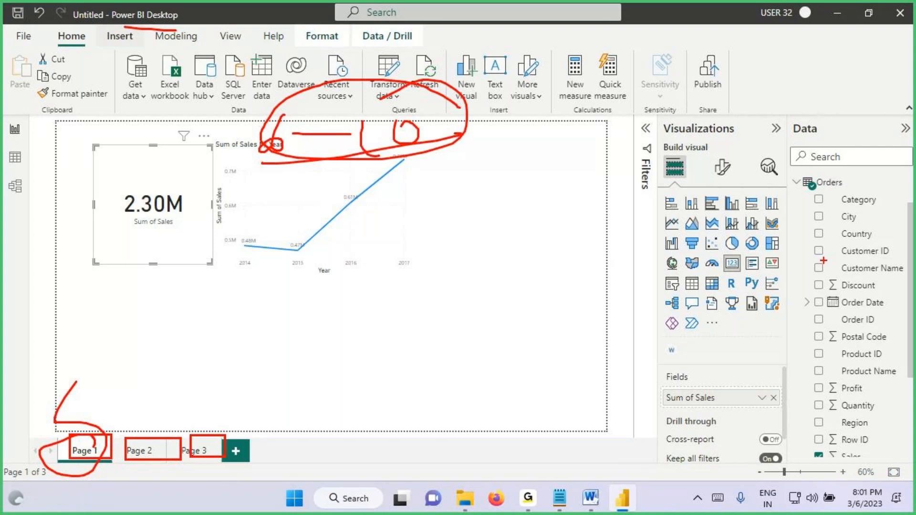
Step: Circle the visual types and the handwritten 10, clear the markings, and briefly select the line chart on Page 1
drag(784, 208, 670, 184)
mouse_move(285, 151)
mouse_down()
mouse_move(282, 196)
mouse_move(293, 181)
mouse_up()
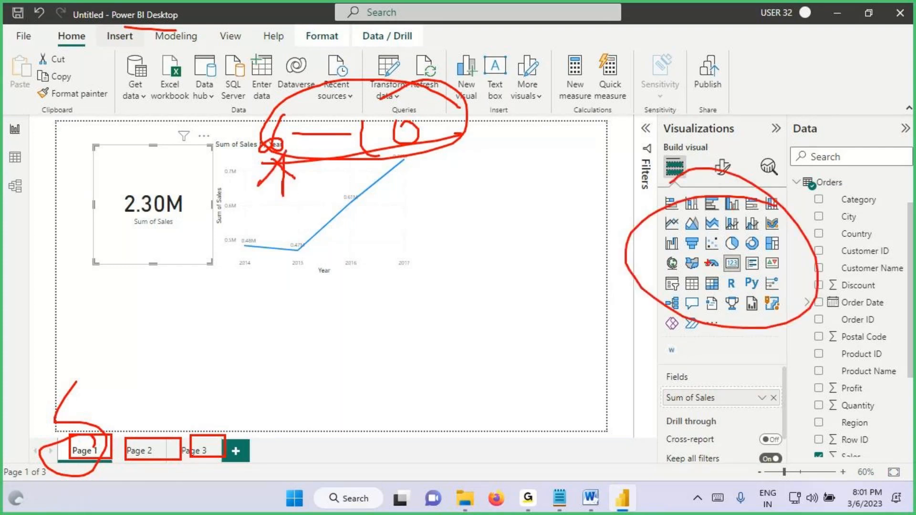
drag(365, 110, 341, 134)
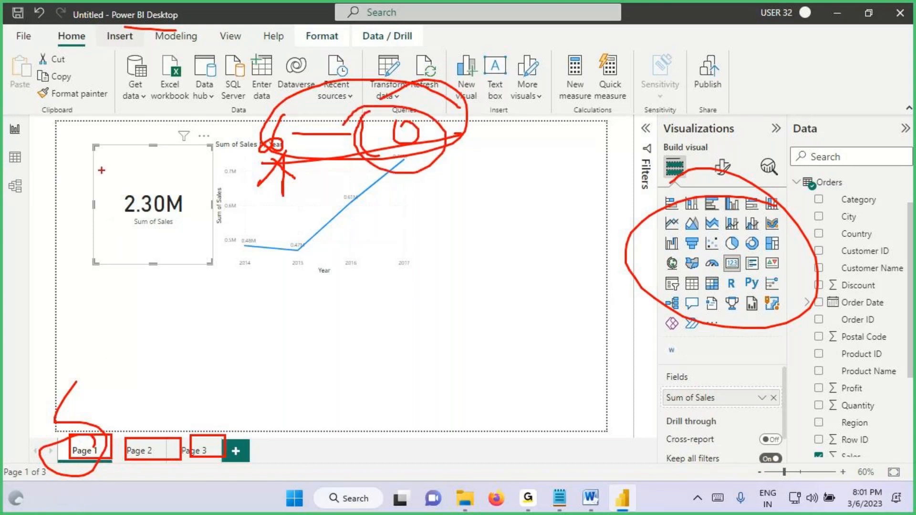
key(Escape)
click(234, 151)
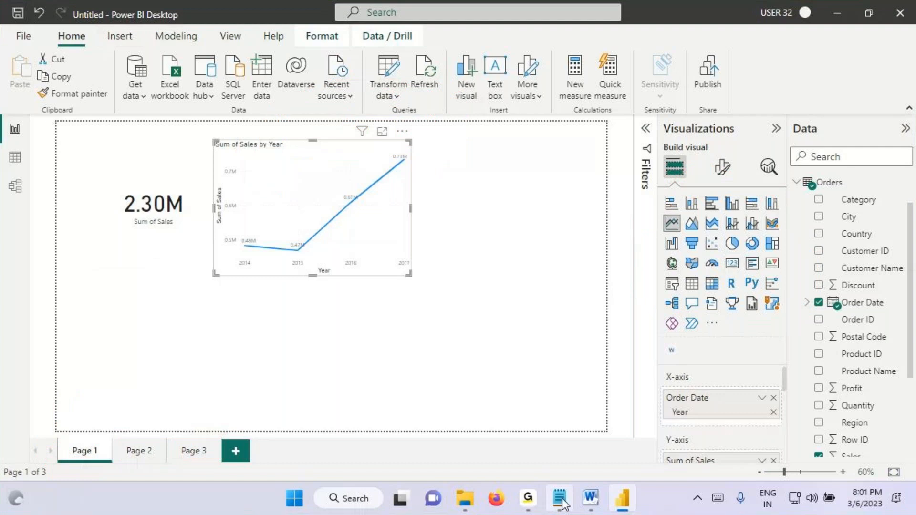
click(216, 327)
Step: Switch to the Notepad notes and add the heading "7. Pages Section" below the "Page - Multiple Visuals" line
click(558, 497)
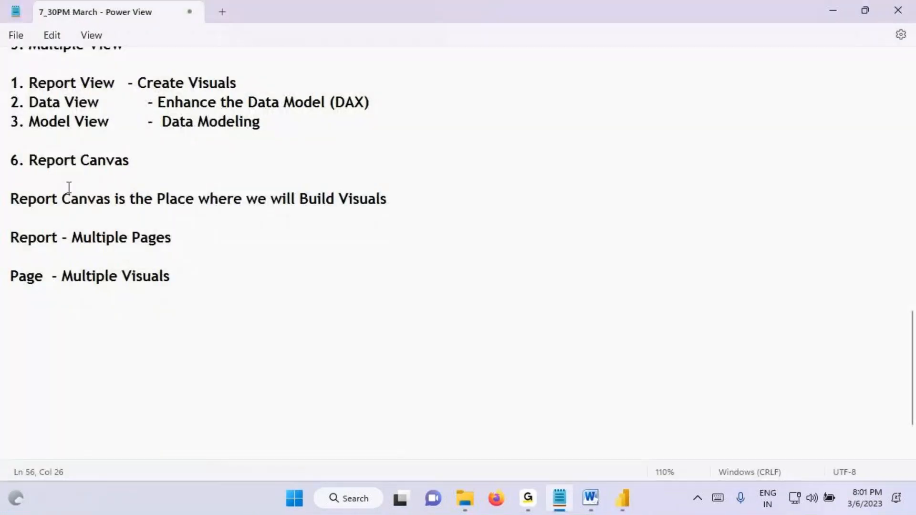
drag(57, 160, 137, 162)
click(33, 309)
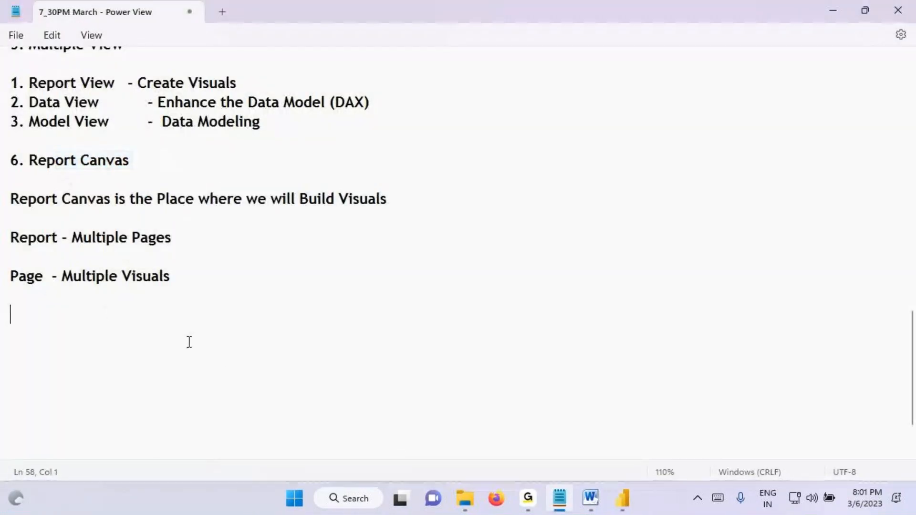
text(7. )
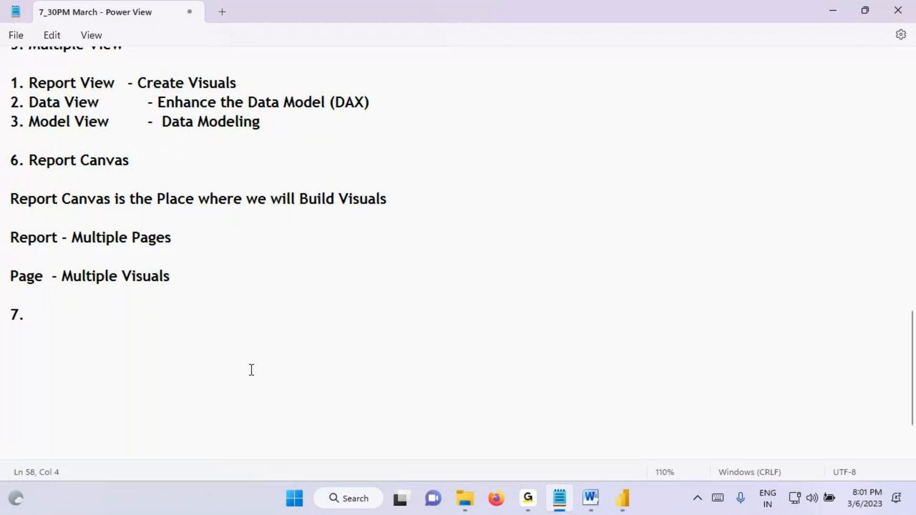
text(Pagges)
key(BackSpace)
key(BackSpace)
key(BackSpace)
key(BackSpace)
text(ges)
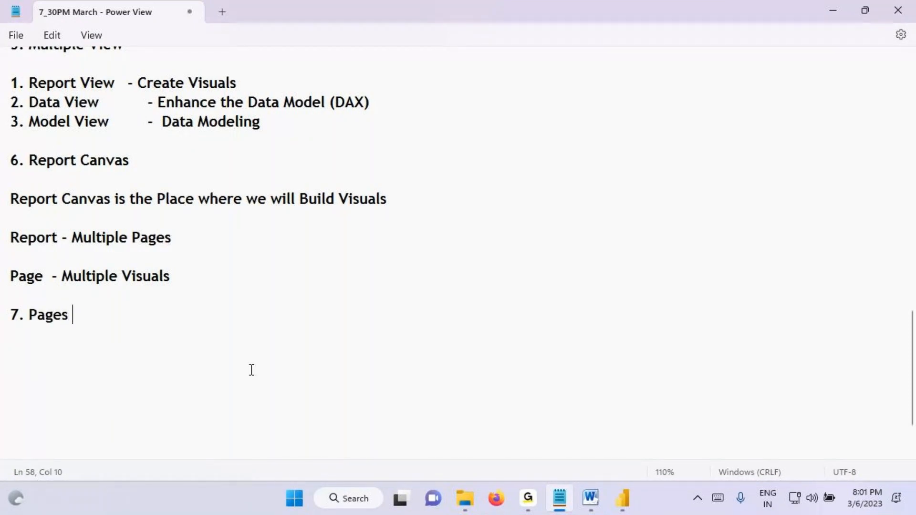
text( Section)
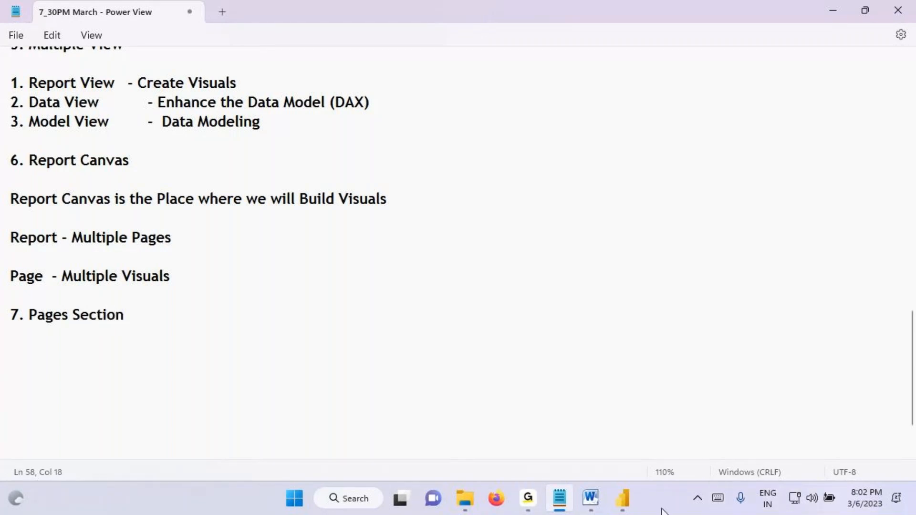
Step: Switch to Power BI Desktop and draw eight red rectangles across the empty Page 3 canvas as visual placeholders
click(622, 498)
key(ctrl+2)
drag(72, 128, 125, 167)
drag(180, 136, 285, 184)
drag(399, 146, 511, 199)
drag(562, 150, 639, 197)
drag(190, 232, 289, 290)
drag(121, 316, 222, 394)
drag(298, 343, 398, 393)
drag(375, 181, 538, 308)
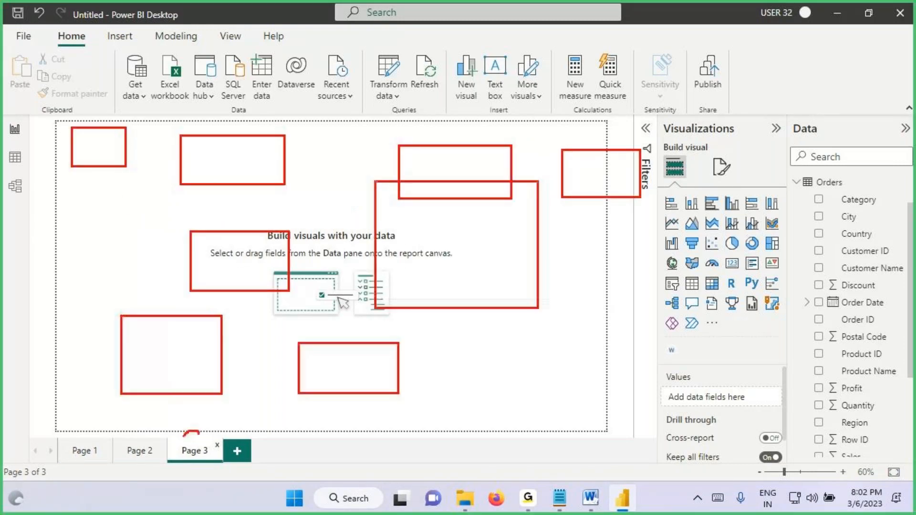
Step: Circle the Page 3 tab, handwrite a circled "P4" beside the tabs, clear the markings, and open Page 3's options
drag(183, 436, 193, 442)
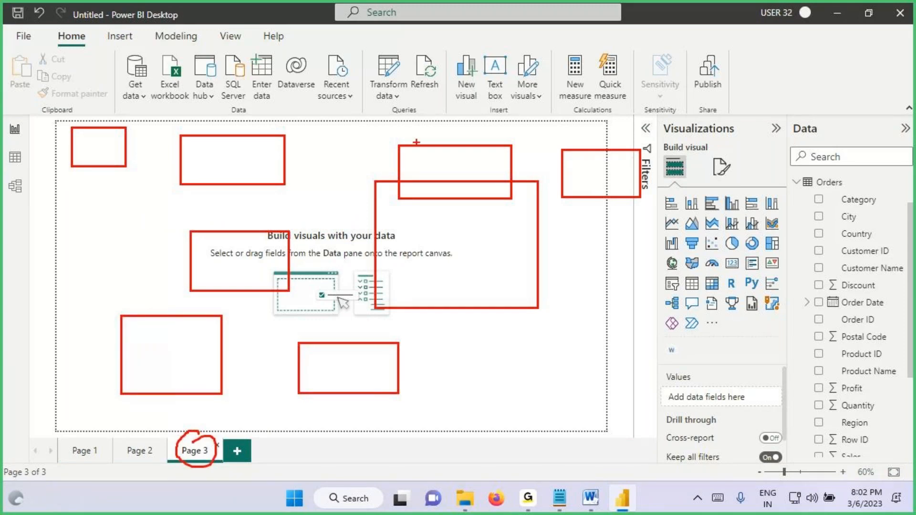
mouse_move(280, 448)
mouse_down()
mouse_move(280, 480)
mouse_move(318, 461)
mouse_move(311, 478)
mouse_move(322, 432)
mouse_move(340, 435)
mouse_move(302, 418)
mouse_up()
drag(237, 447, 238, 473)
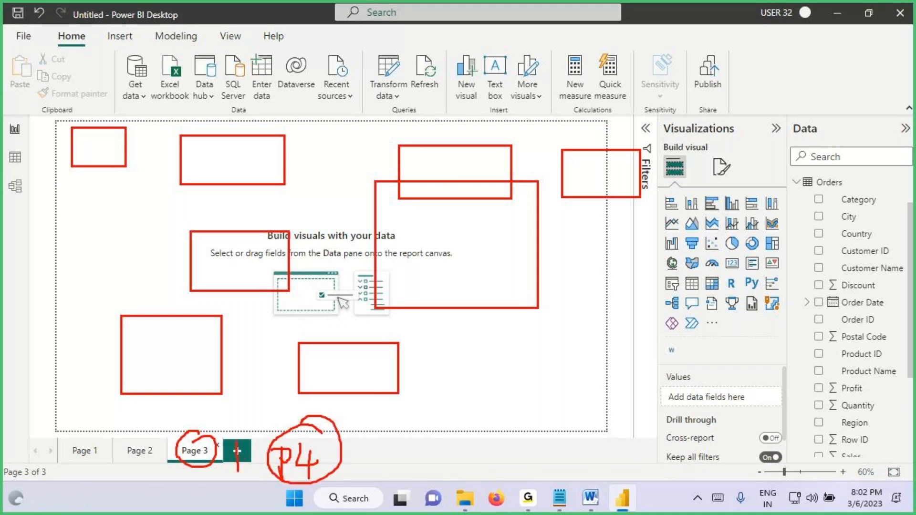
key(Escape)
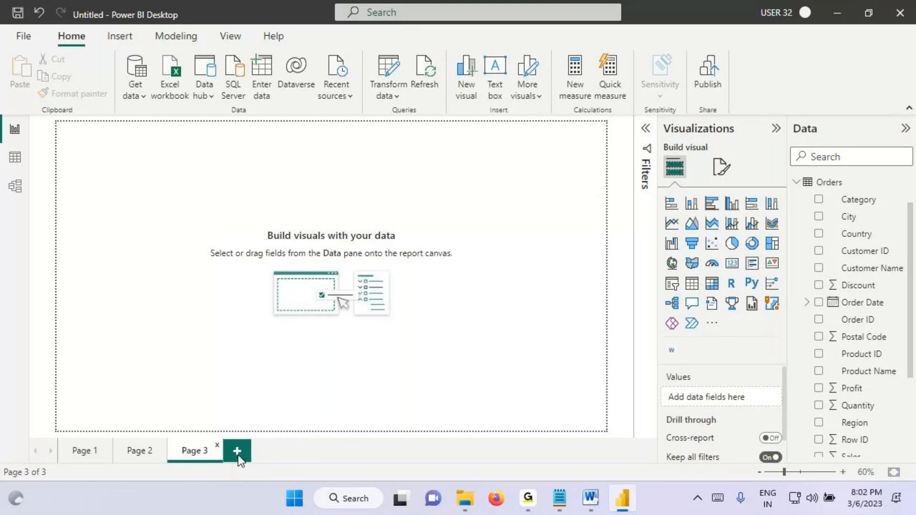
right_click(189, 456)
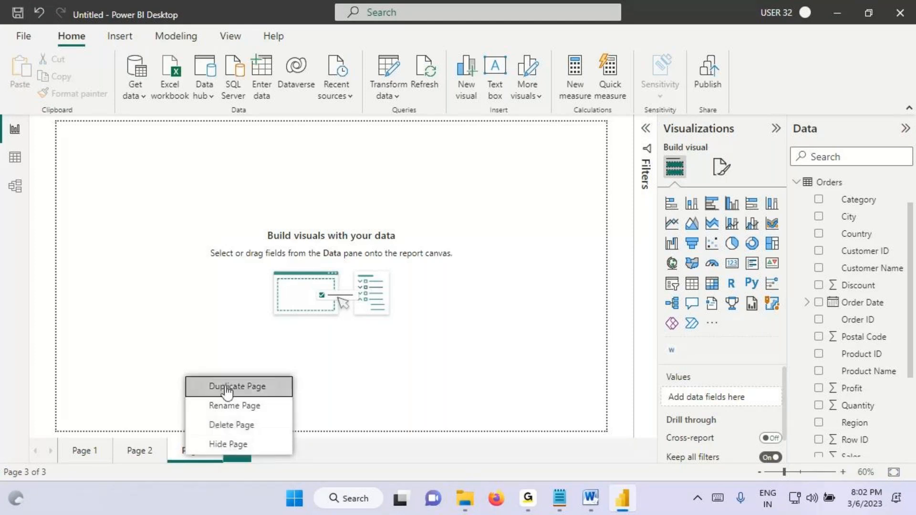
Step: In the Notepad notes, copy "Pages Section" from heading 7 onto a new line below it
click(559, 497)
click(33, 355)
drag(28, 315, 144, 316)
key(ctrl+c)
click(49, 352)
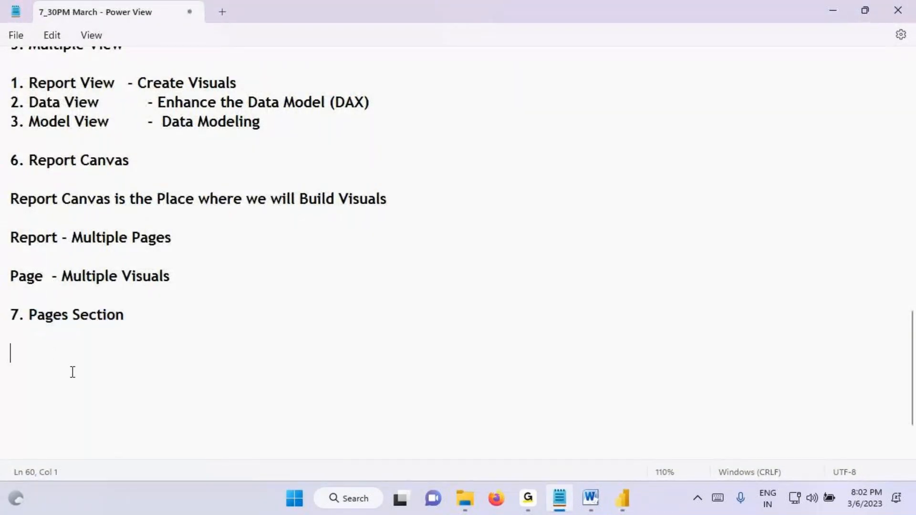
key(ctrl+v)
Step: Complete the copied line with "is used to Add, Rename, Delete , Duplicate and Hide the Pages"
text(is u)
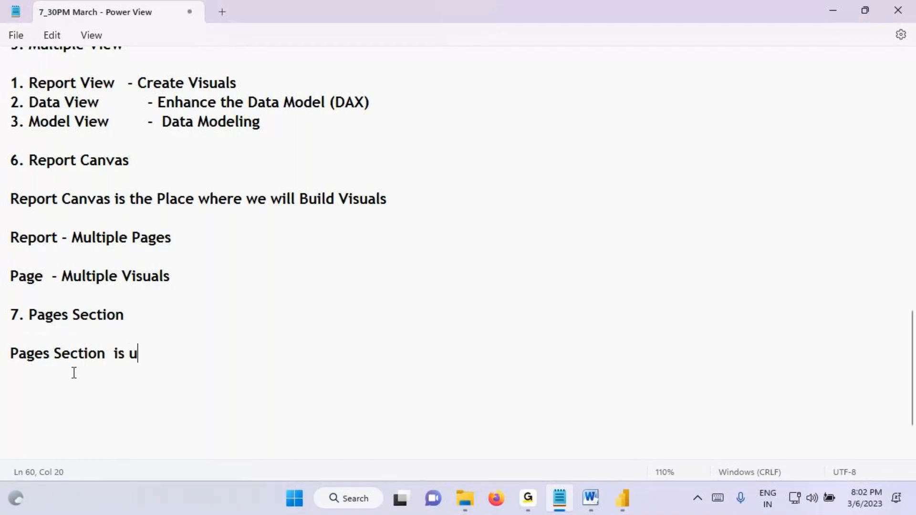
text(sed to Ad)
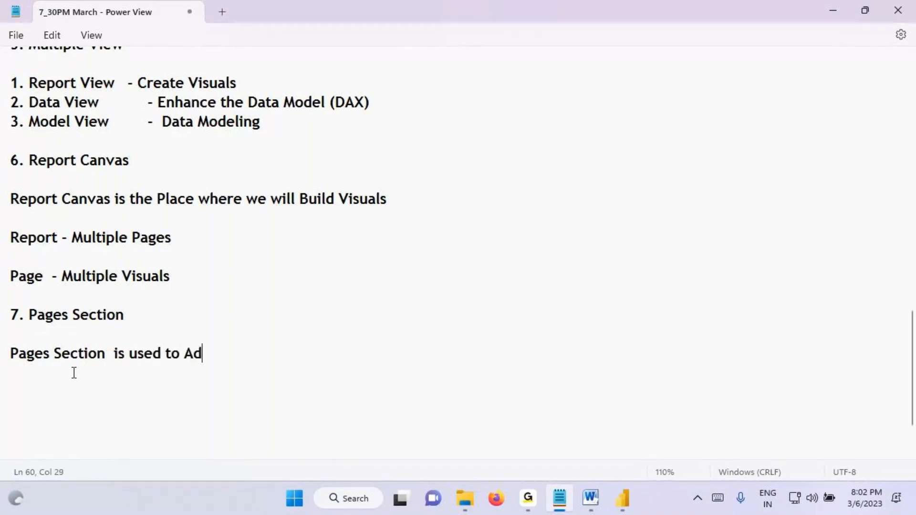
text(d, Rena)
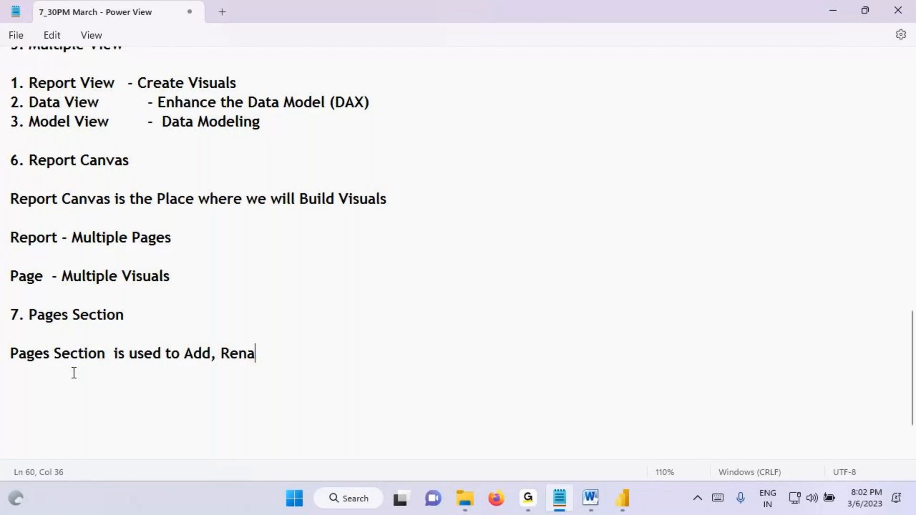
text(me, Delete )
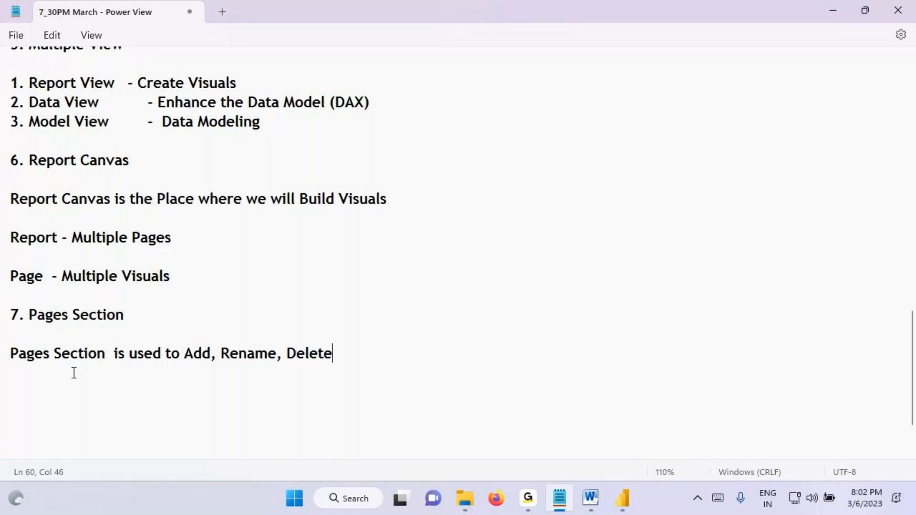
text(, Dupli)
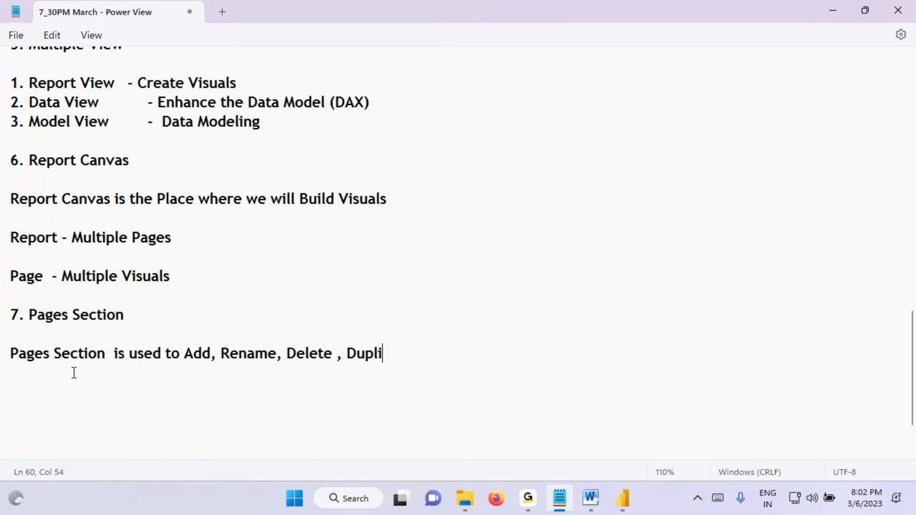
text(cate and )
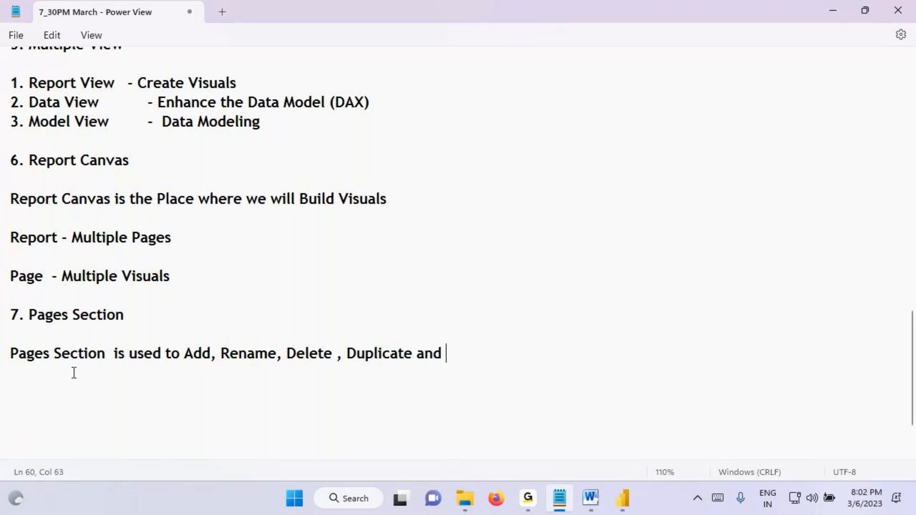
text(Hide the Page)
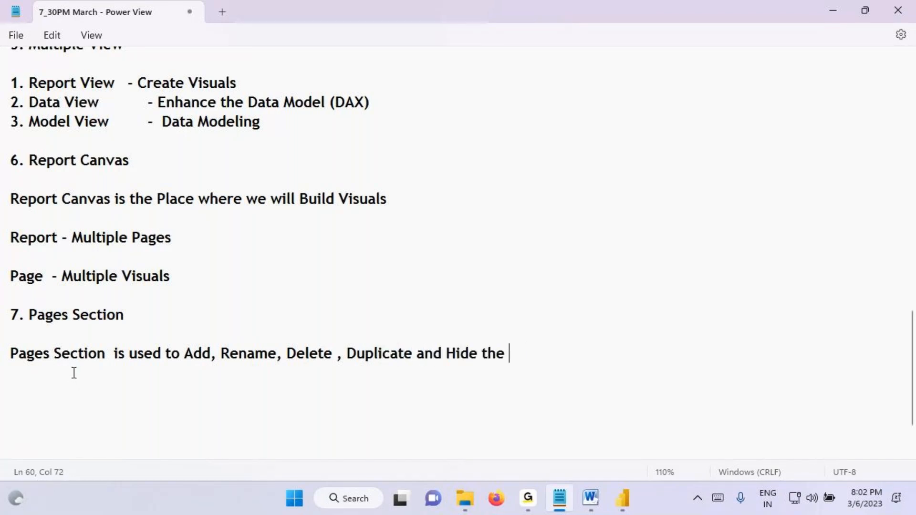
text(s)
Step: Highlight "Rename" and "Delete" in the notes and compare them with Page 3's options in Power BI Desktop
click(622, 498)
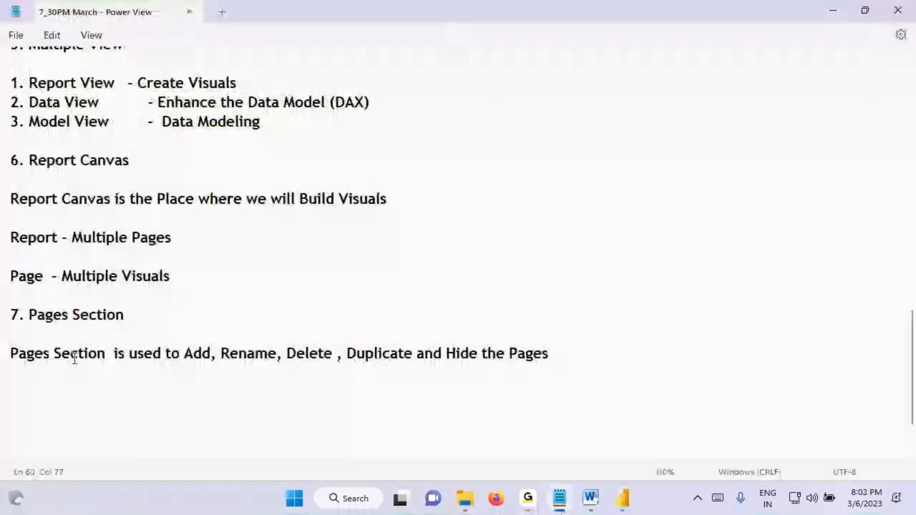
drag(238, 353, 268, 353)
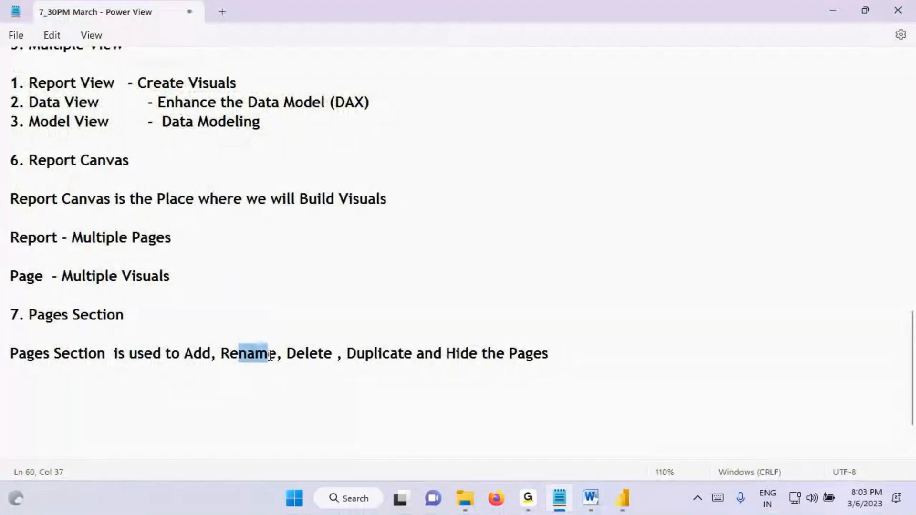
click(624, 500)
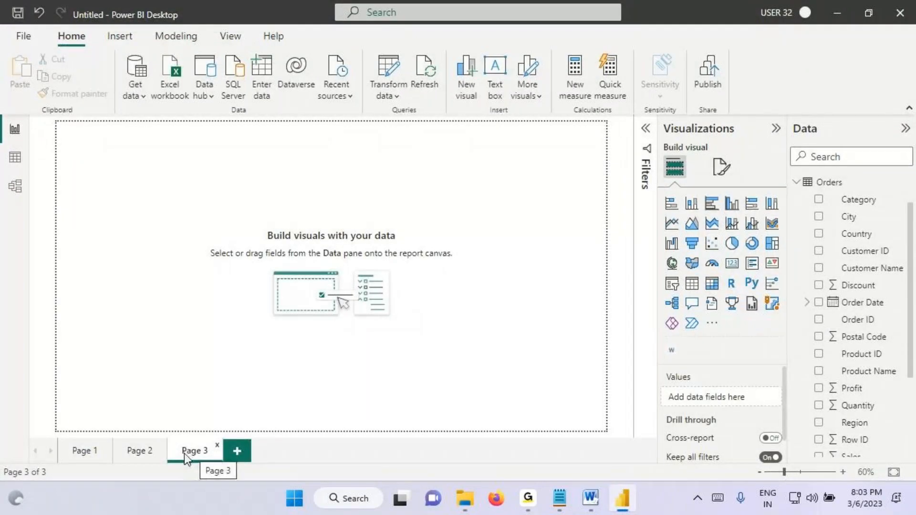
right_click(191, 453)
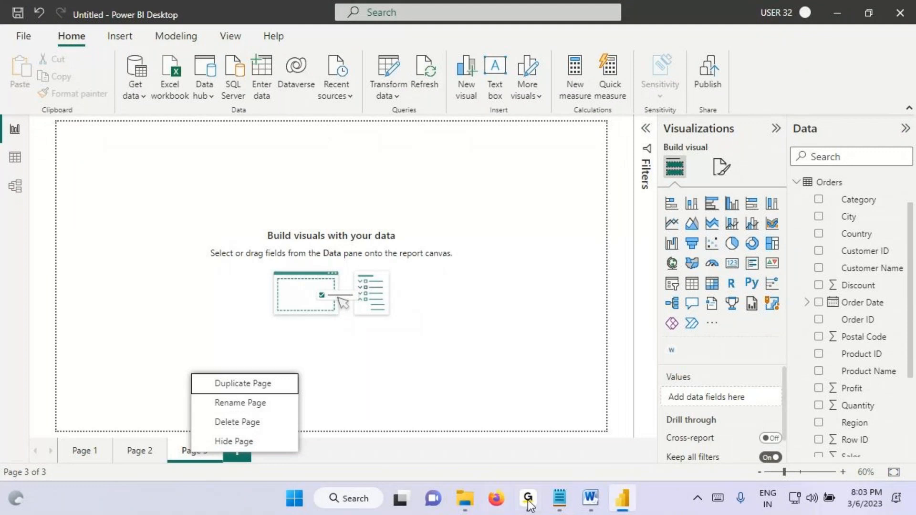
click(559, 498)
drag(287, 356, 337, 355)
click(620, 501)
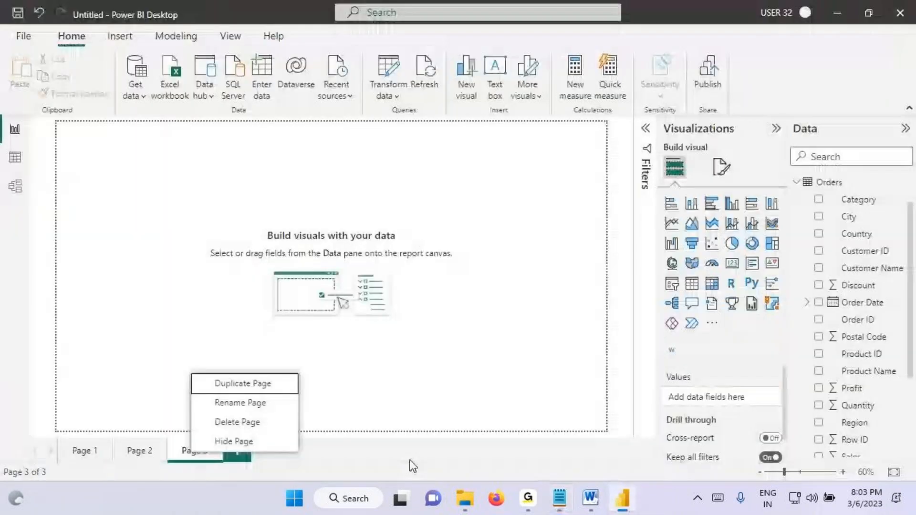
Step: Delete Page 2 and Page 3 from the report, confirming the deletion
click(143, 453)
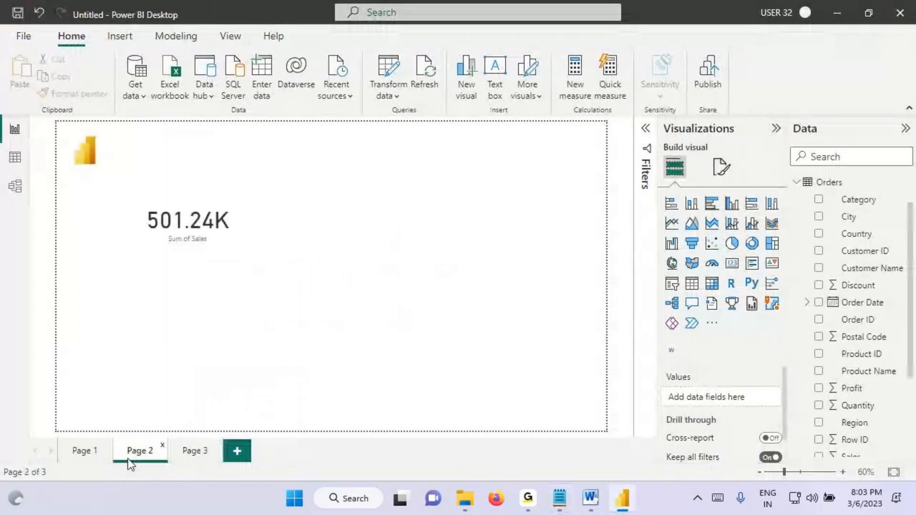
right_click(134, 450)
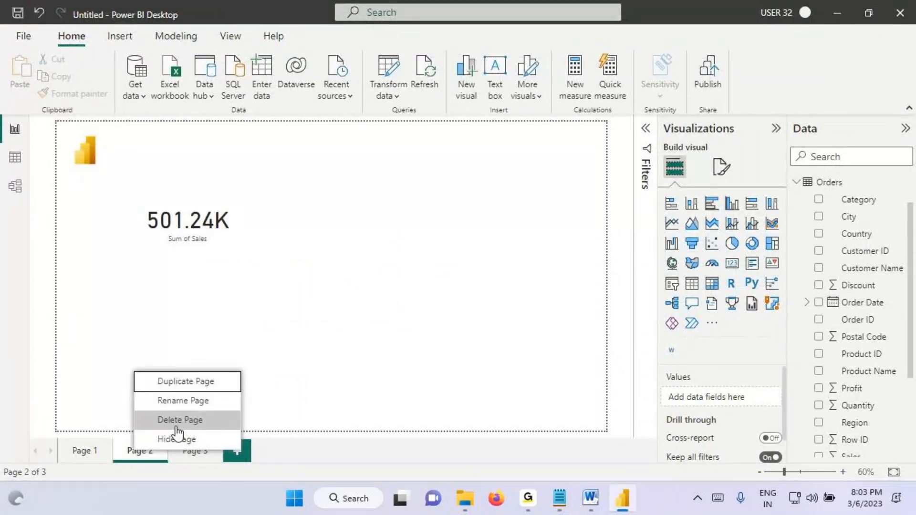
click(178, 426)
right_click(148, 450)
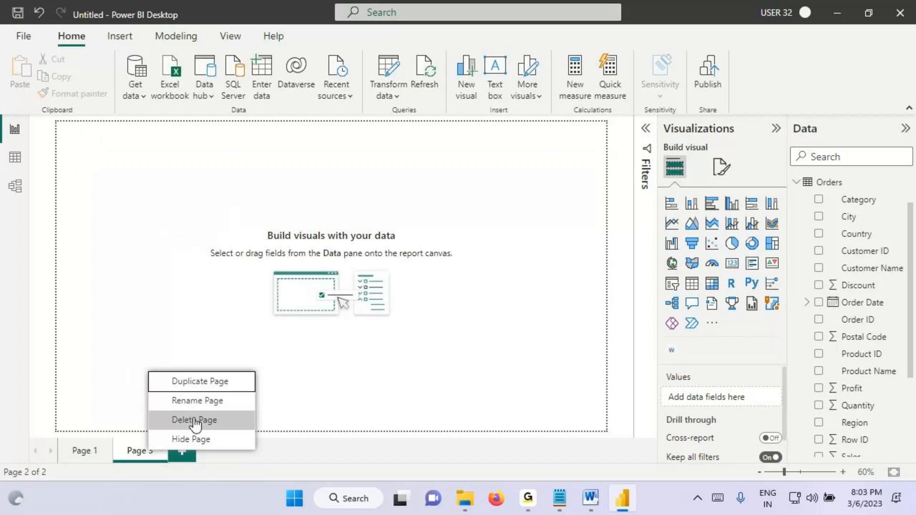
click(193, 420)
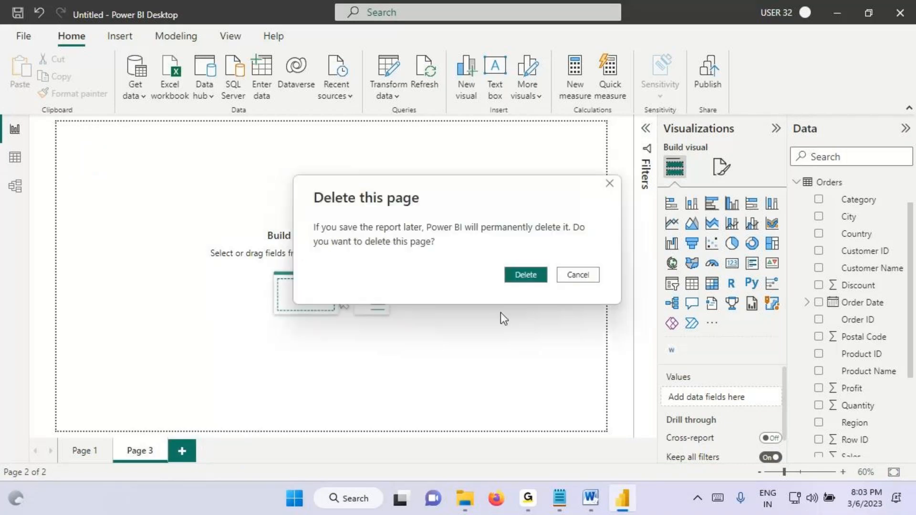
click(525, 274)
Step: Highlight "Hide the Pages" in the Notepad notes, save the file, and return to Power BI Desktop
click(560, 498)
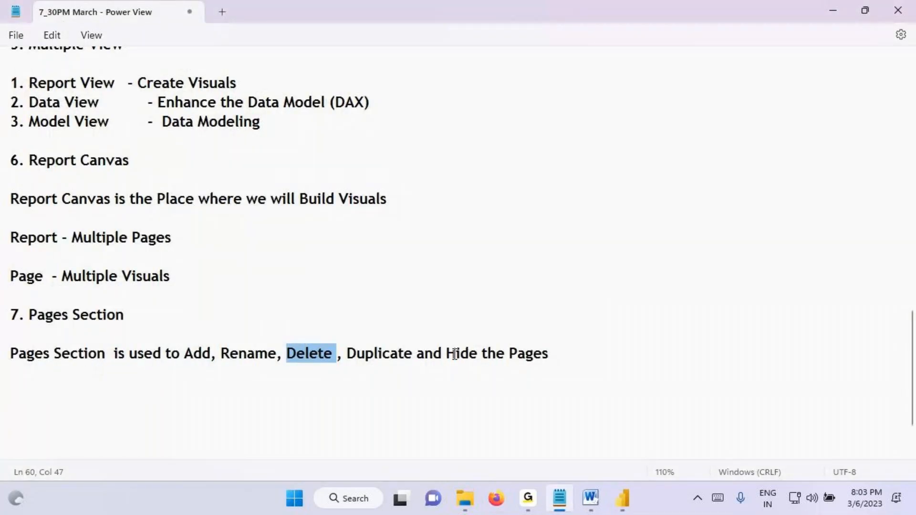
drag(449, 353, 560, 358)
click(562, 358)
key(ctrl+s)
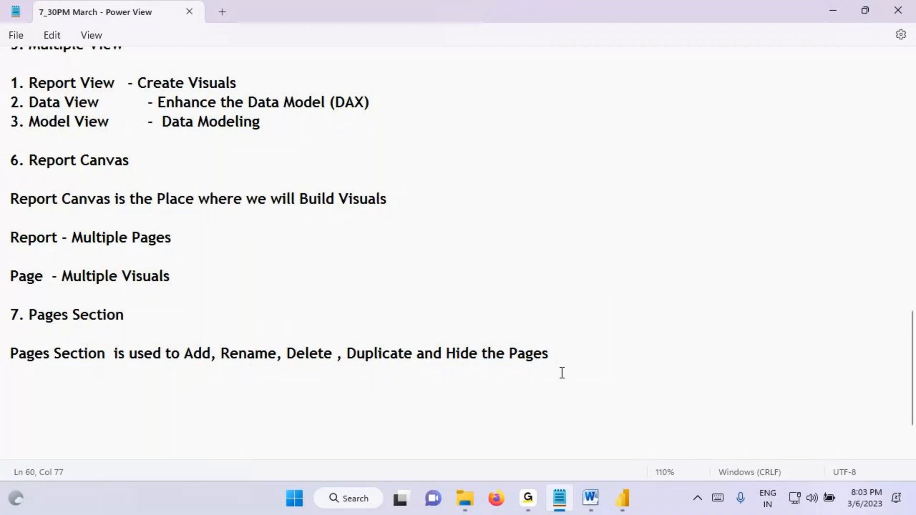
click(622, 498)
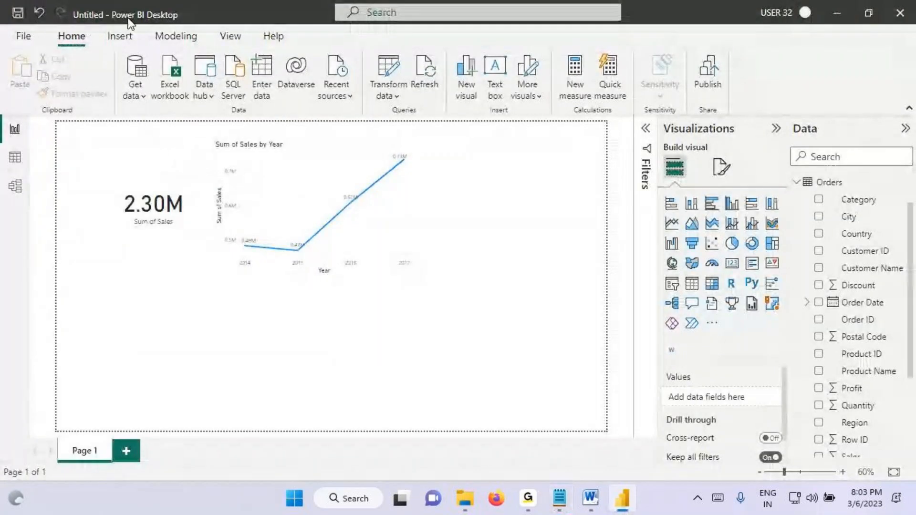
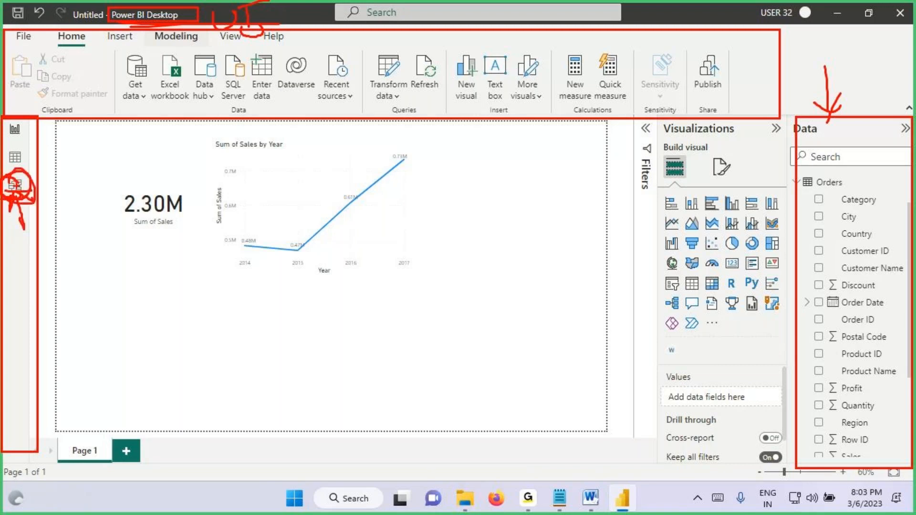
Step: Show the Modeling ribbon, expand the Filters pane, and circle its heading and the page-level filters area on screen
click(180, 40)
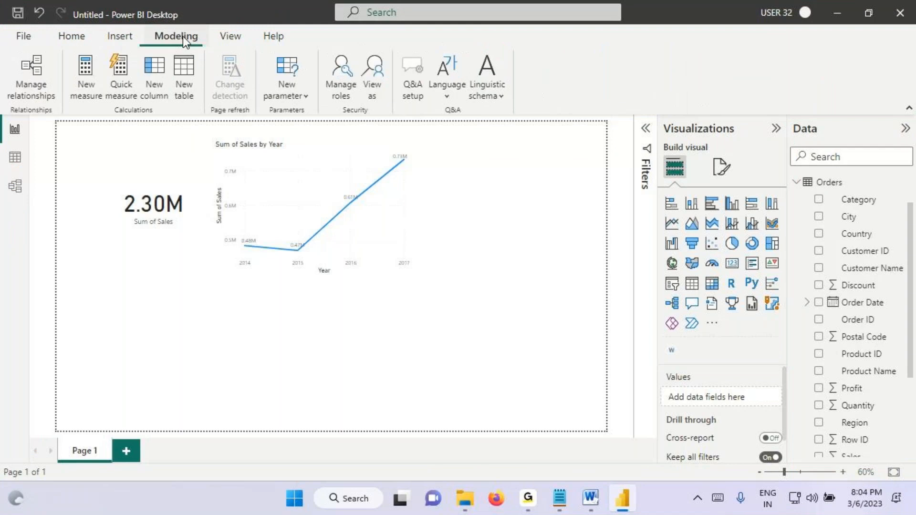
click(654, 141)
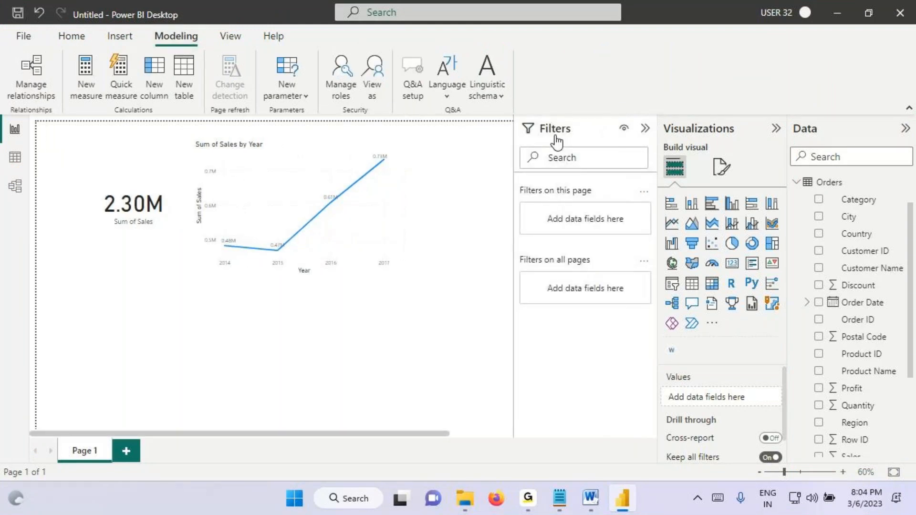
key(ctrl+2)
drag(532, 136, 545, 139)
drag(599, 190, 563, 175)
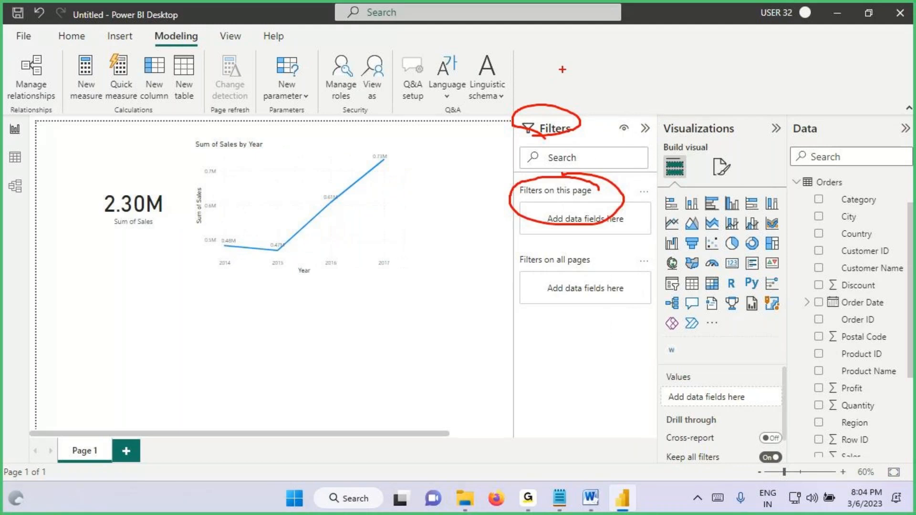
Step: Mark the Filters pane with arrows, underline the Power BI Desktop title, write "UI" on screen, and clear the annotations
drag(563, 66, 559, 111)
drag(544, 98, 586, 113)
drag(592, 87, 570, 115)
drag(120, 25, 196, 31)
mouse_move(599, 70)
mouse_down()
mouse_move(602, 94)
mouse_move(625, 72)
mouse_up()
mouse_move(635, 65)
mouse_down()
mouse_move(636, 81)
mouse_move(621, 95)
mouse_move(650, 56)
mouse_up()
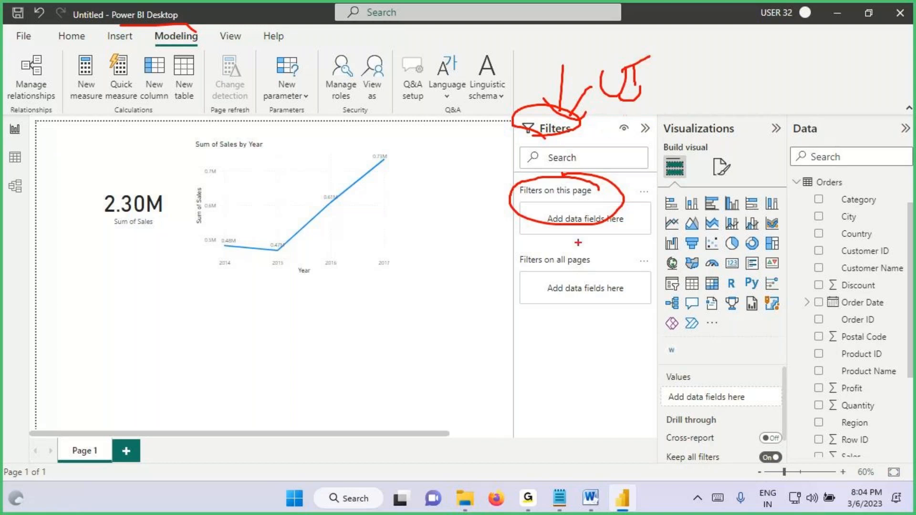
key(Escape)
Step: Check the Pages Section notes, then review the Home ribbon and the Model, Data and Report views in Power BI Desktop
click(562, 506)
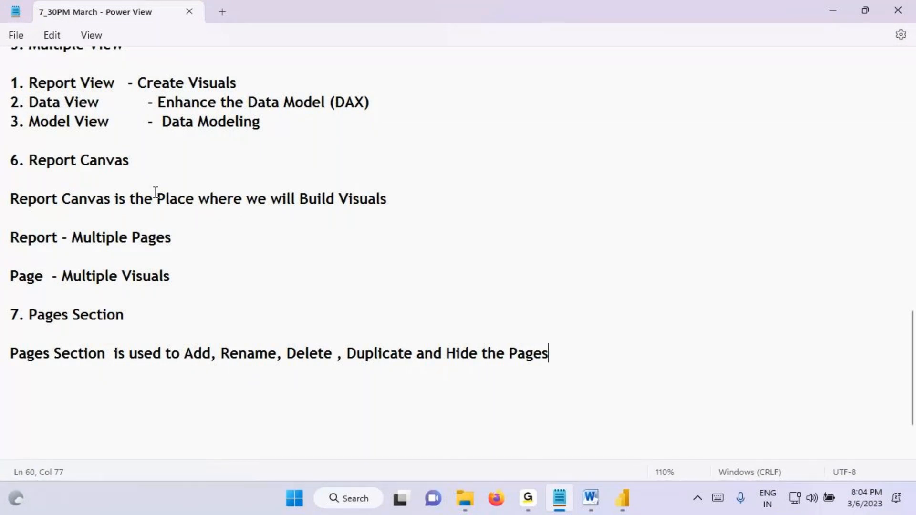
click(634, 507)
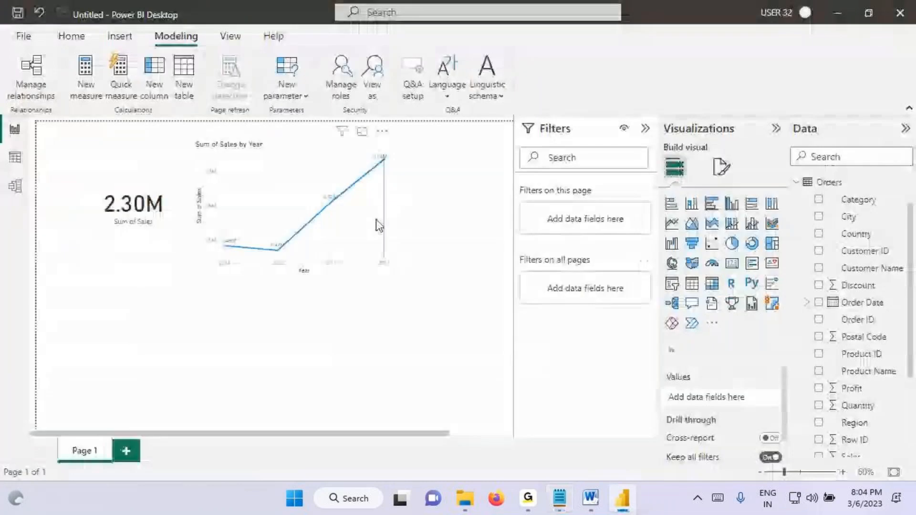
mouse_move(377, 222)
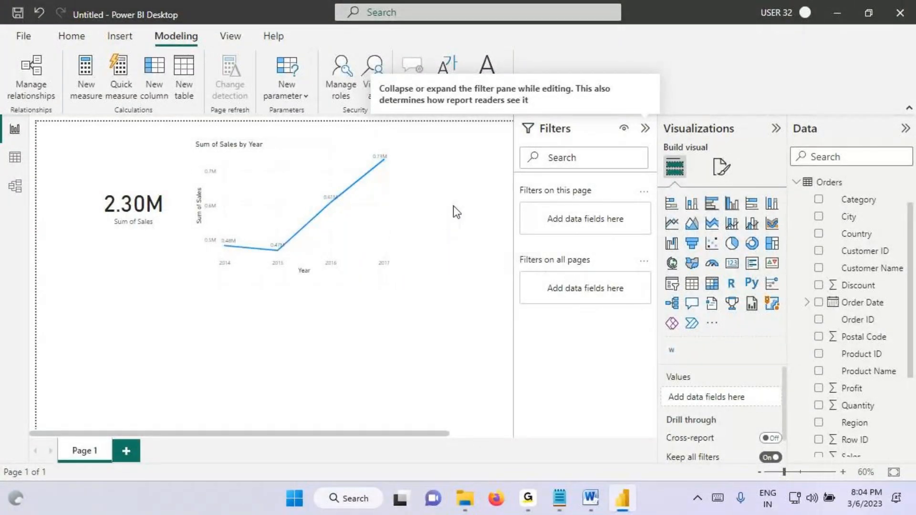
click(72, 35)
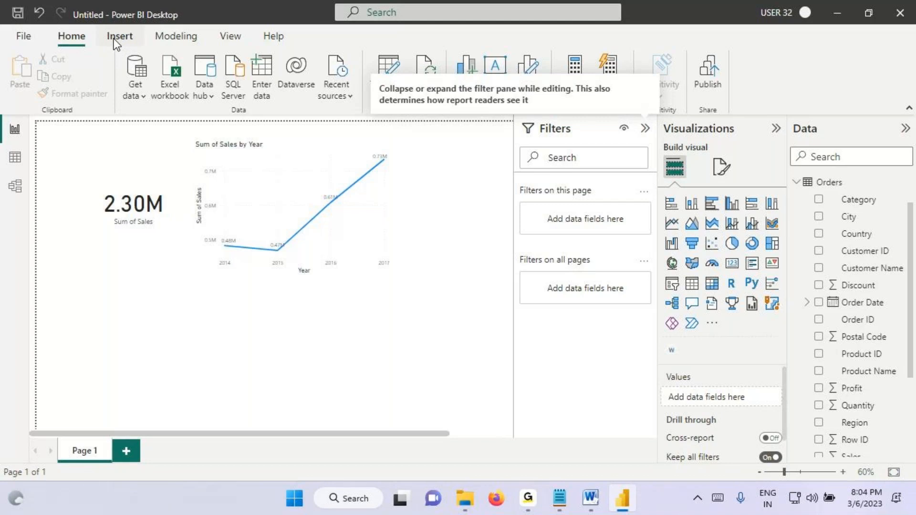
click(15, 185)
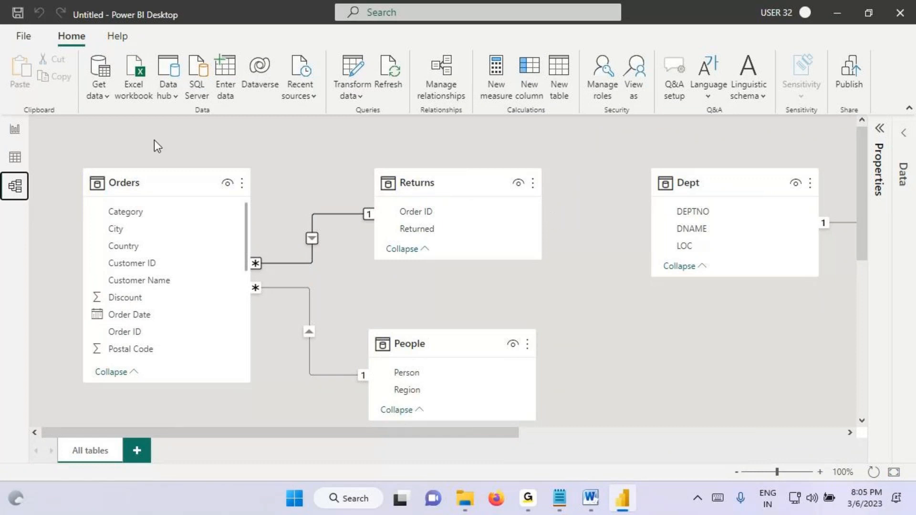
click(13, 155)
click(12, 134)
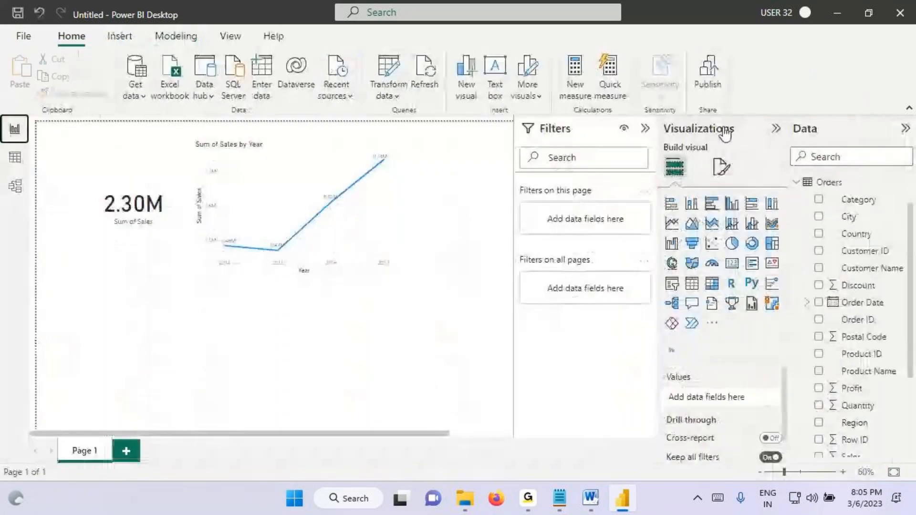
click(348, 250)
Step: In the Notepad notes, highlight the Class 1 topics, ending with the "Visual Interactions" line selected
click(564, 510)
scroll(84, 158, up, 6)
scroll(84, 159, up, 5)
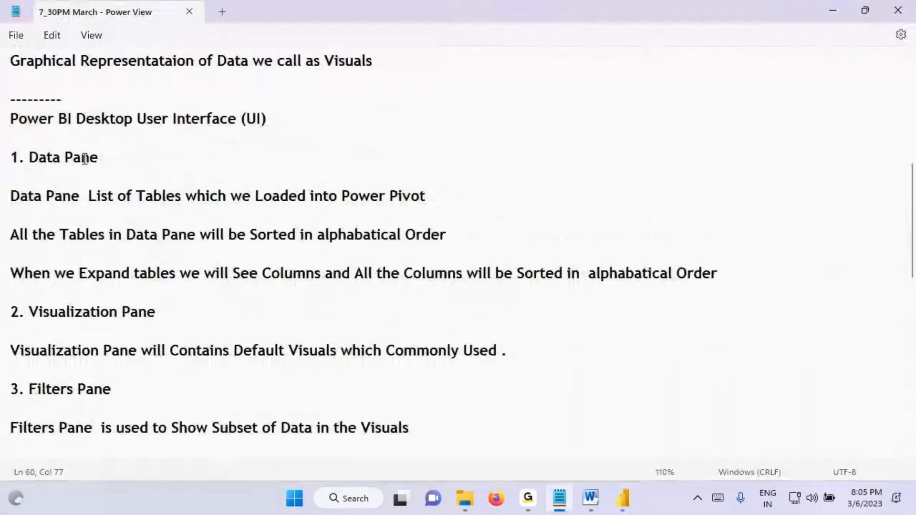
scroll(85, 163, up, 1)
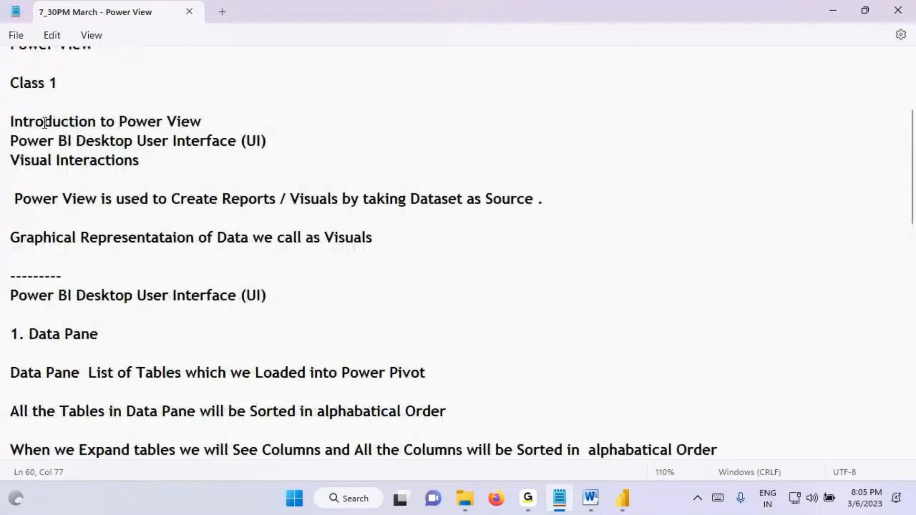
drag(44, 121, 199, 141)
drag(13, 160, 145, 162)
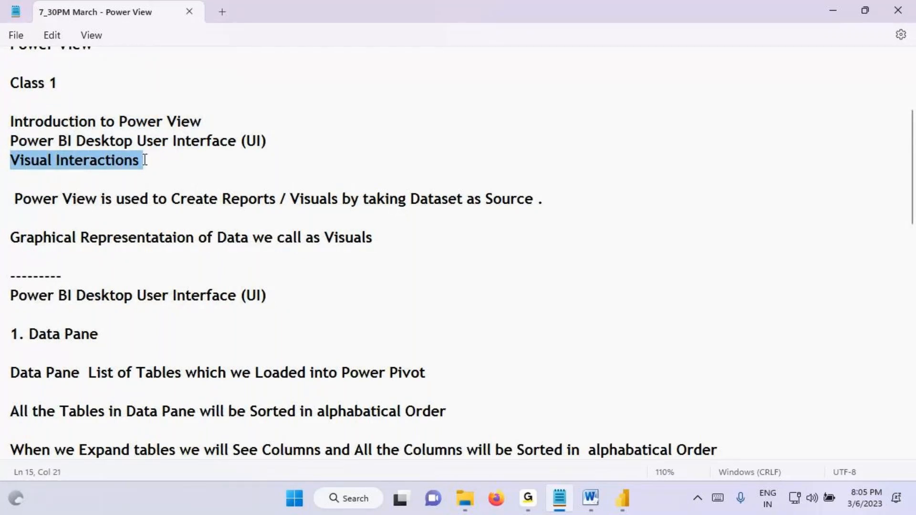
Step: Tick and underline "Introduction to Power View", underline "Power BI Desktop User Interface (UI)" on screen, and clear the annotations
key(ctrl+2)
mouse_move(41, 128)
mouse_down()
mouse_move(238, 132)
mouse_move(282, 75)
mouse_up()
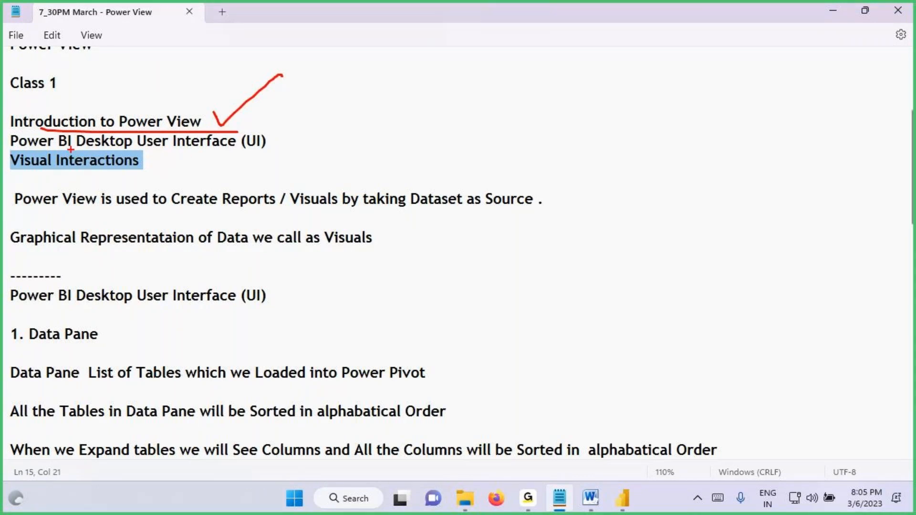
drag(69, 146, 199, 147)
key(Escape)
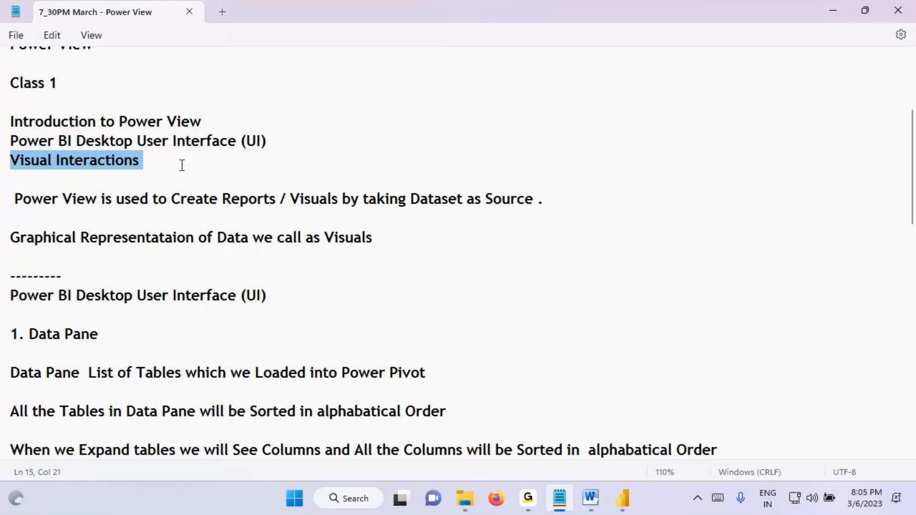
Step: Add a dashed separator line and the heading "Visual Interactions" below the Pages Section notes
scroll(187, 155, down, 13)
click(45, 302)
text(--------------------)
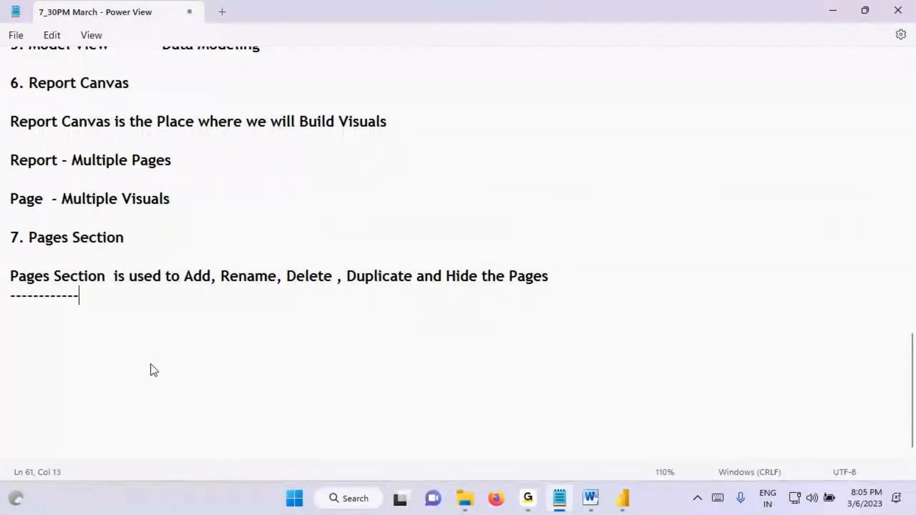
key(Return)
text(Visual Interactions)
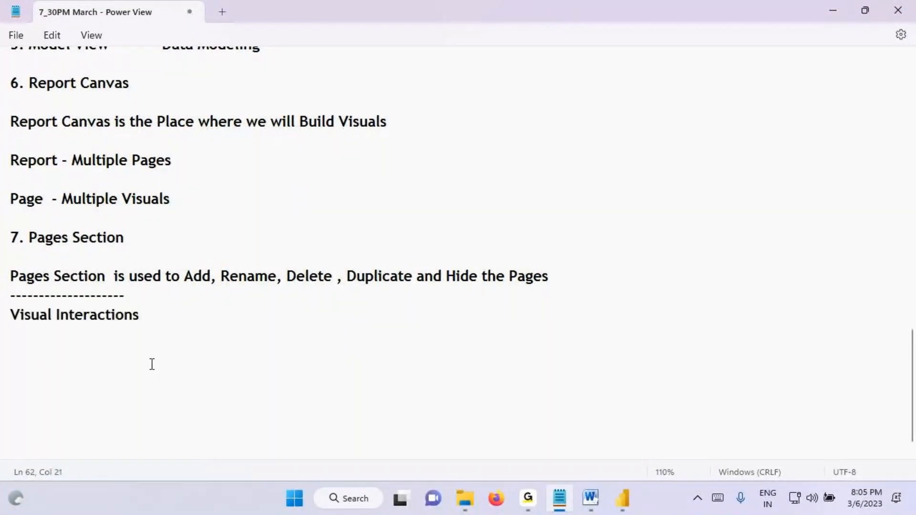
Step: Add several blank lines below the "Visual Interactions" heading and save the notes file
key(Return)
key(Return)
key(Return)
key(Return)
key(Return)
key(Return)
key(Return)
key(Return)
key(Return)
key(Return)
key(Return)
key(Return)
key(Return)
key(Return)
key(Return)
key(Return)
click(81, 165)
key(ctrl+s)
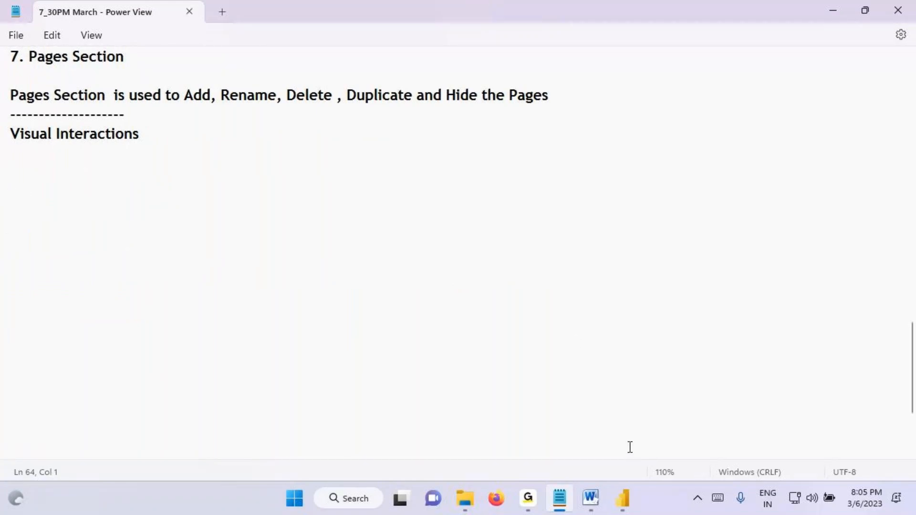
Step: In Power BI Desktop, collapse the Filters pane and delete the Sales card and the Sum of Sales by Year line chart
click(620, 505)
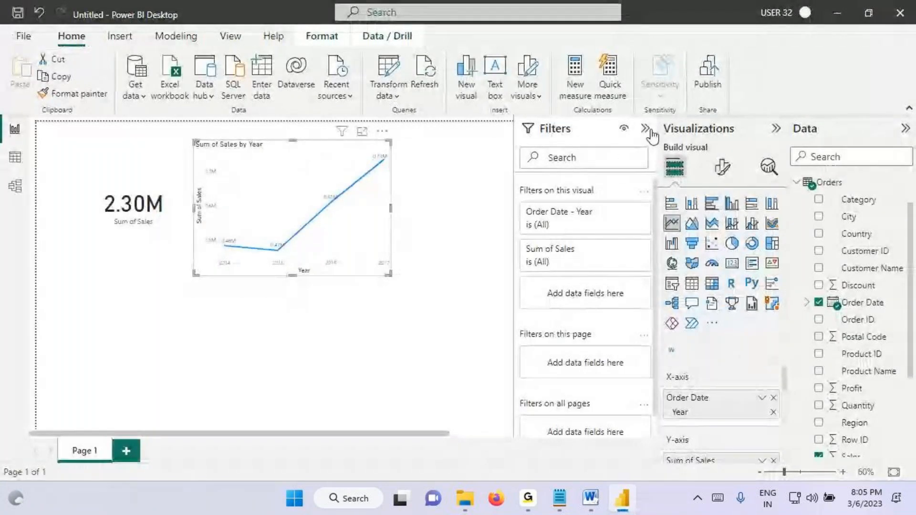
click(645, 129)
click(164, 212)
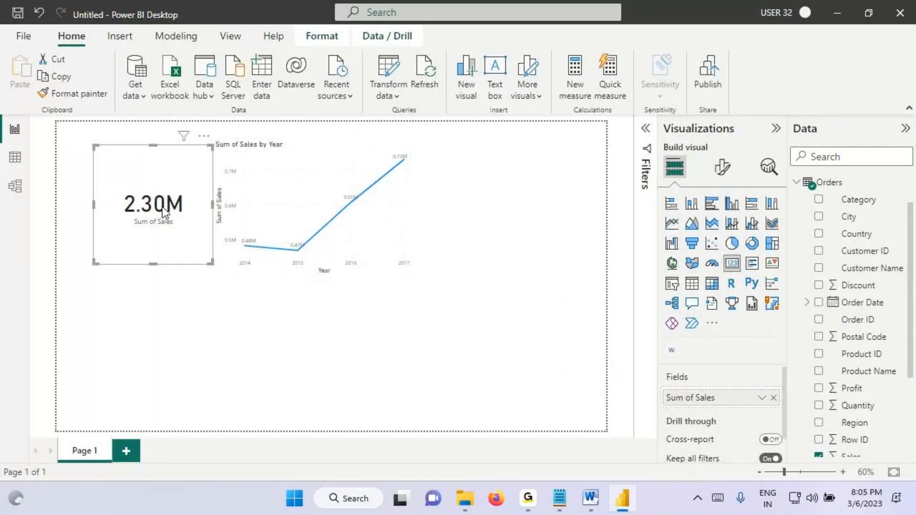
key(Delete)
click(261, 210)
key(Delete)
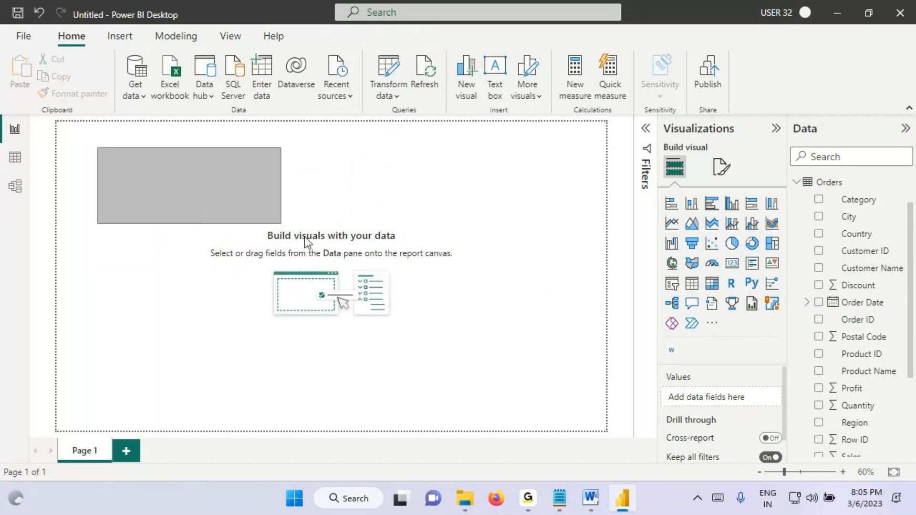
Step: Highlight the "Visual Interactions" heading in the Notepad notes and return to the empty report canvas in Power BI Desktop
key(alt+Tab)
drag(20, 133, 262, 218)
click(623, 510)
drag(91, 139, 145, 170)
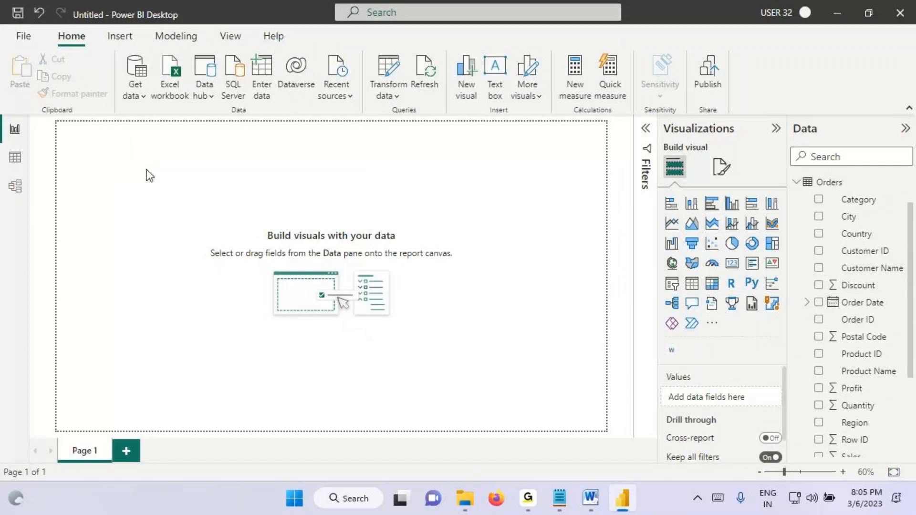
Step: Insert a card visual and shrink it in the upper-left area of the report page
click(732, 263)
drag(95, 188, 112, 208)
drag(196, 260, 202, 223)
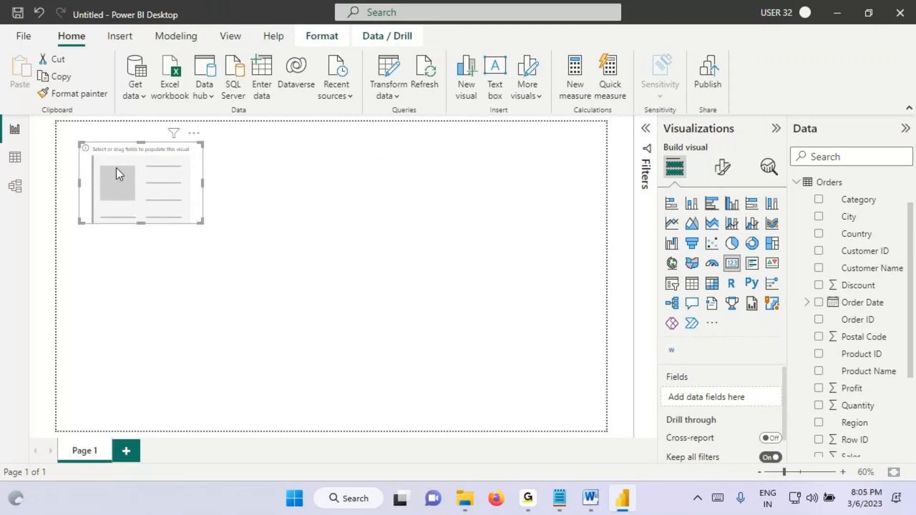
Step: Annotate the empty card visual on screen and clear the markings
key(ctrl+2)
mouse_move(79, 142)
mouse_down()
mouse_move(93, 147)
mouse_move(120, 191)
mouse_move(171, 214)
mouse_up()
mouse_move(128, 161)
mouse_down()
mouse_move(132, 193)
mouse_move(163, 160)
mouse_up()
key(Escape)
Step: Add the Sales field from the Orders table to the card and reduce the card's size
scroll(840, 405, down, 2)
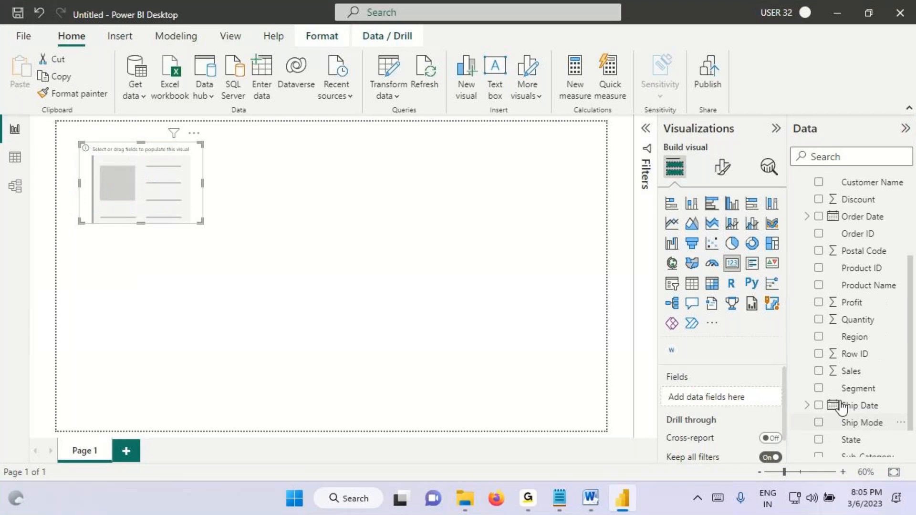
click(850, 371)
scroll(865, 262, up, 3)
scroll(857, 333, down, 4)
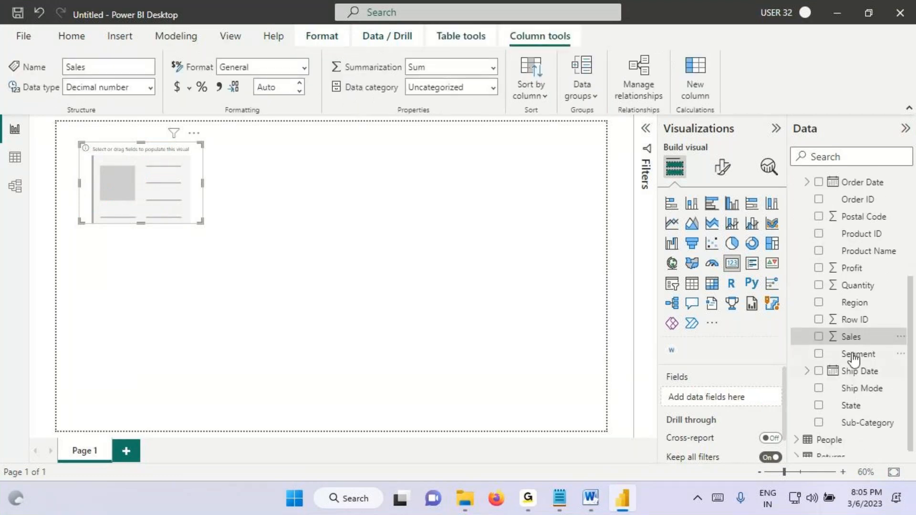
drag(850, 337, 128, 193)
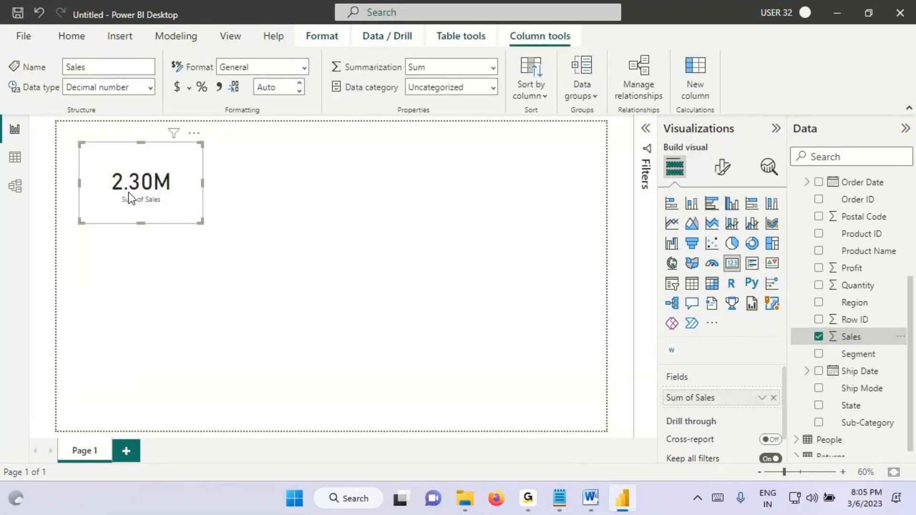
scroll(199, 225, up, 2)
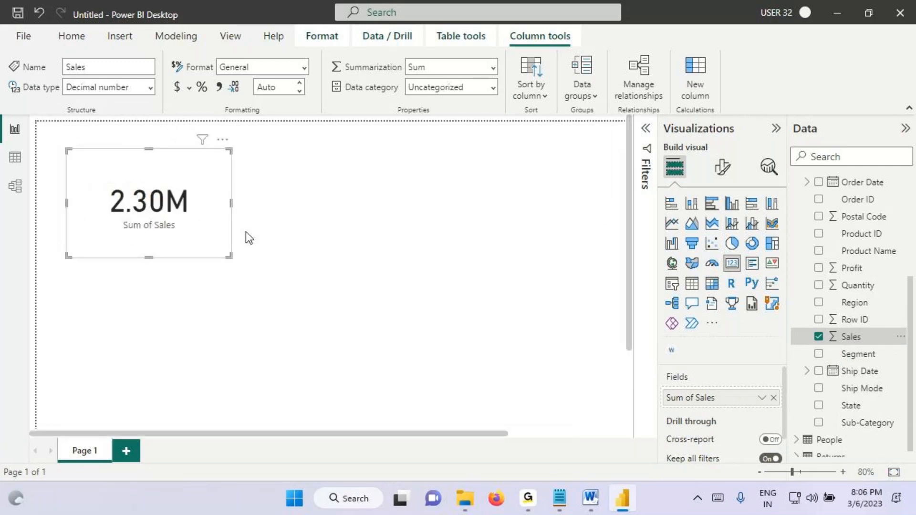
mouse_move(230, 256)
mouse_down()
mouse_move(209, 229)
mouse_move(136, 188)
mouse_up()
Step: Mark the Sales card, circle the Orders fields, link them with an arrow on screen, and clear the annotations
key(ctrl+2)
mouse_move(109, 159)
mouse_down()
mouse_move(110, 176)
mouse_move(119, 168)
mouse_up()
drag(104, 149, 106, 231)
drag(870, 198, 874, 217)
drag(870, 176, 873, 183)
mouse_move(826, 202)
mouse_down()
mouse_move(210, 112)
mouse_move(153, 154)
mouse_move(162, 164)
mouse_up()
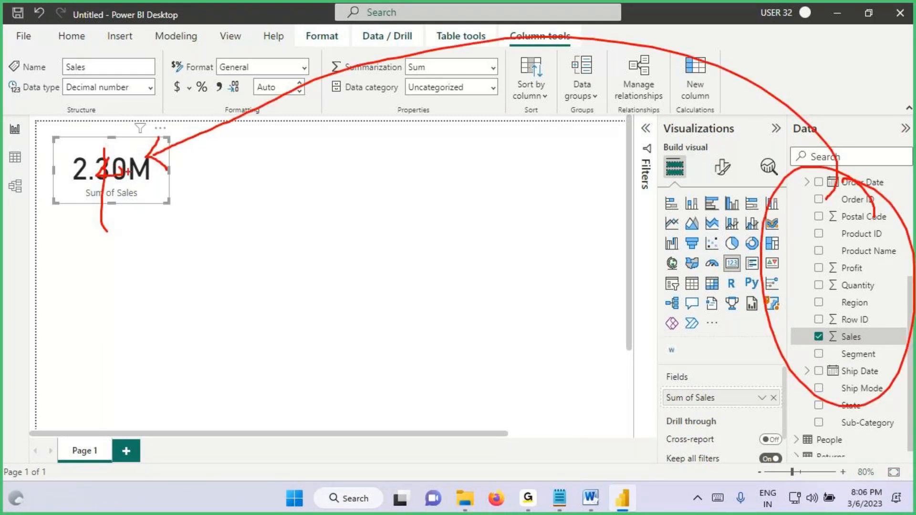
key(Escape)
Step: Turn on a grey visual border for the Sales card and move it closer to the page's upper-left corner
click(170, 305)
click(91, 170)
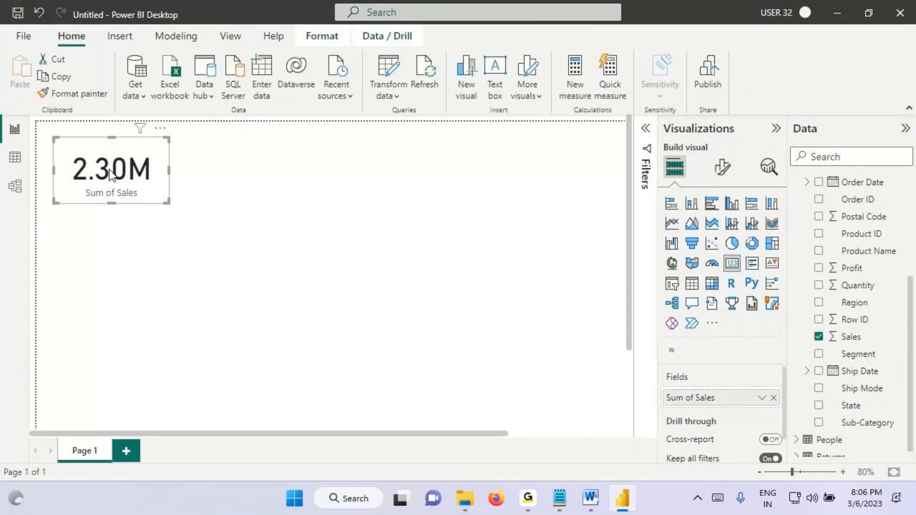
click(722, 167)
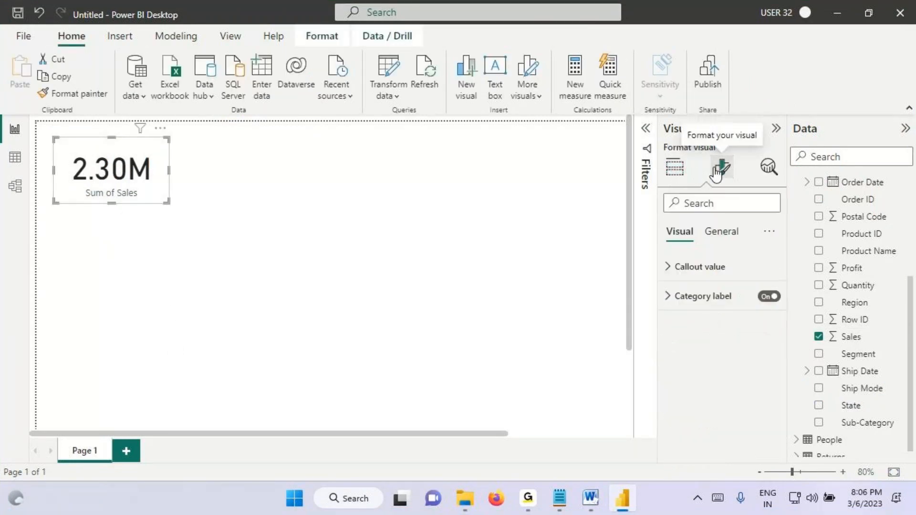
click(714, 238)
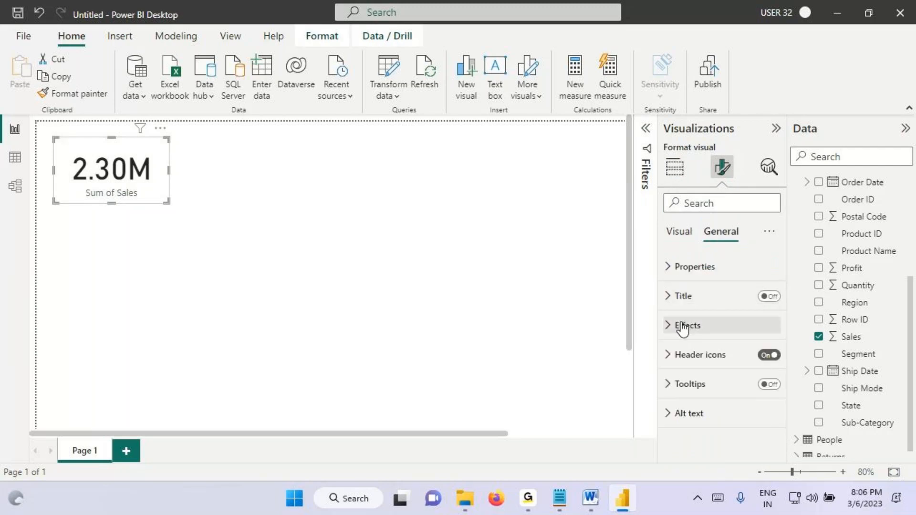
click(682, 328)
click(763, 388)
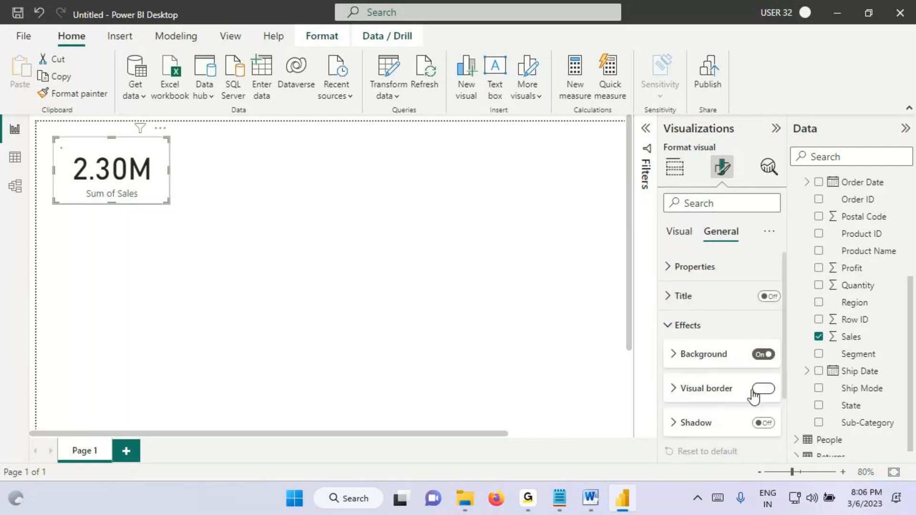
click(691, 424)
click(686, 277)
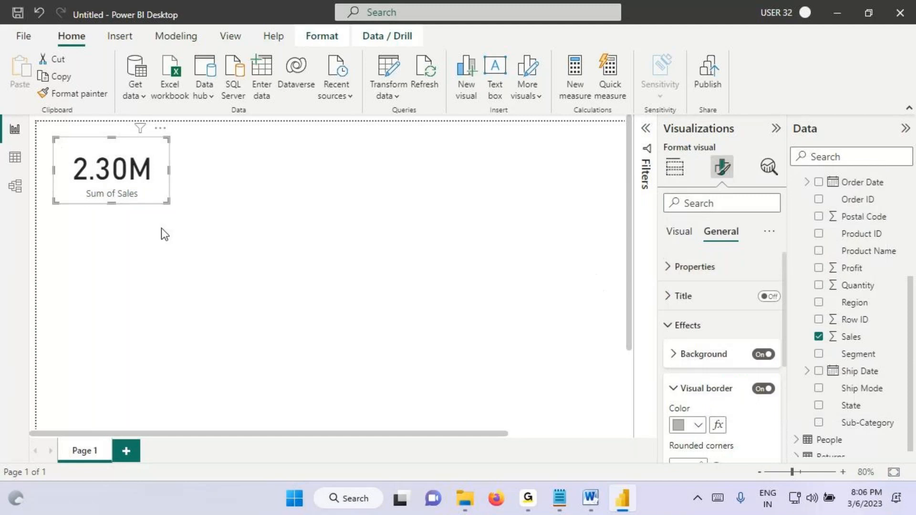
drag(171, 186, 167, 178)
click(211, 149)
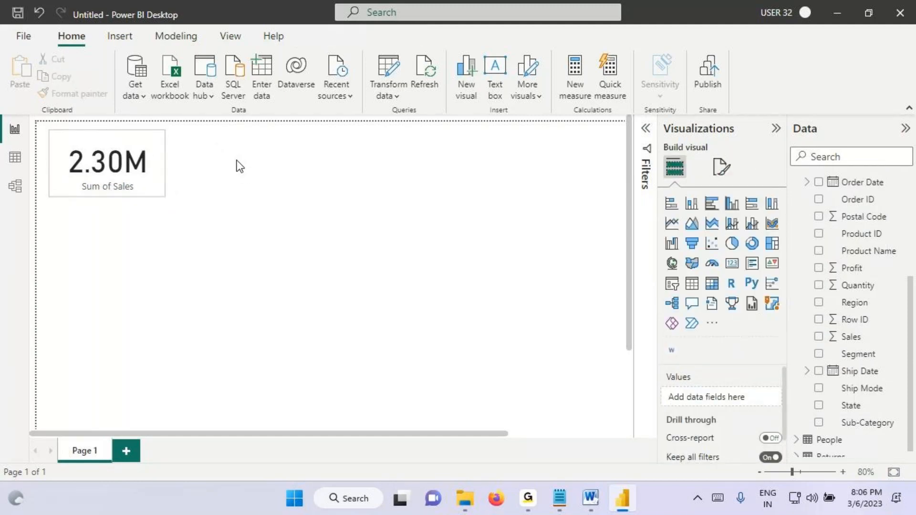
Step: Add a second card beside the Sales card, match its height, and fill it with the Profit field from Orders
click(732, 263)
drag(260, 265, 245, 190)
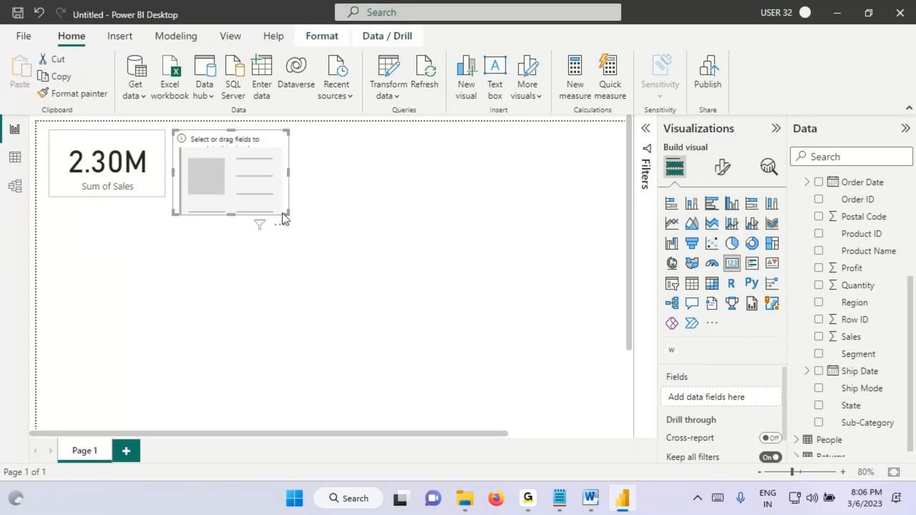
drag(287, 215, 306, 197)
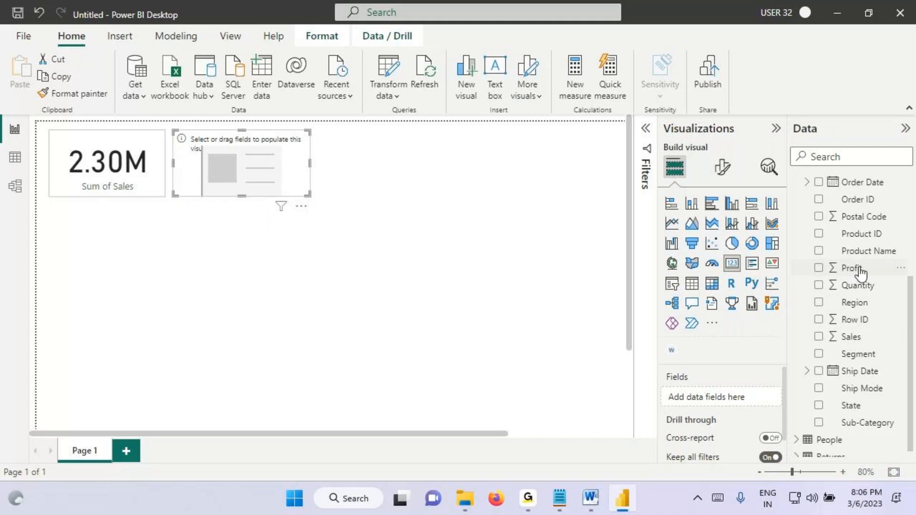
drag(859, 268, 272, 162)
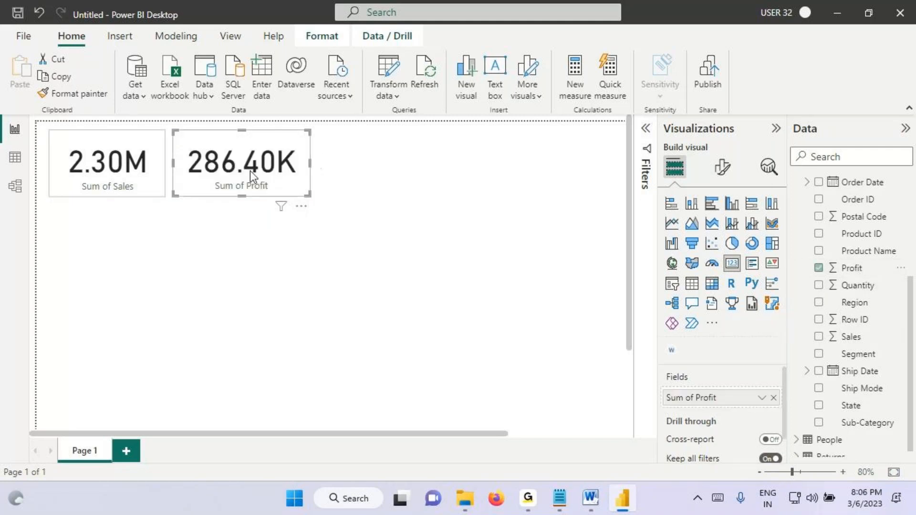
Step: Copy the Sales card's formatting onto the Profit card with Format painter
mouse_move(243, 207)
mouse_down()
mouse_move(230, 230)
mouse_move(256, 226)
mouse_up()
mouse_move(246, 213)
mouse_down()
mouse_move(250, 251)
mouse_move(267, 248)
mouse_up()
drag(269, 215, 302, 262)
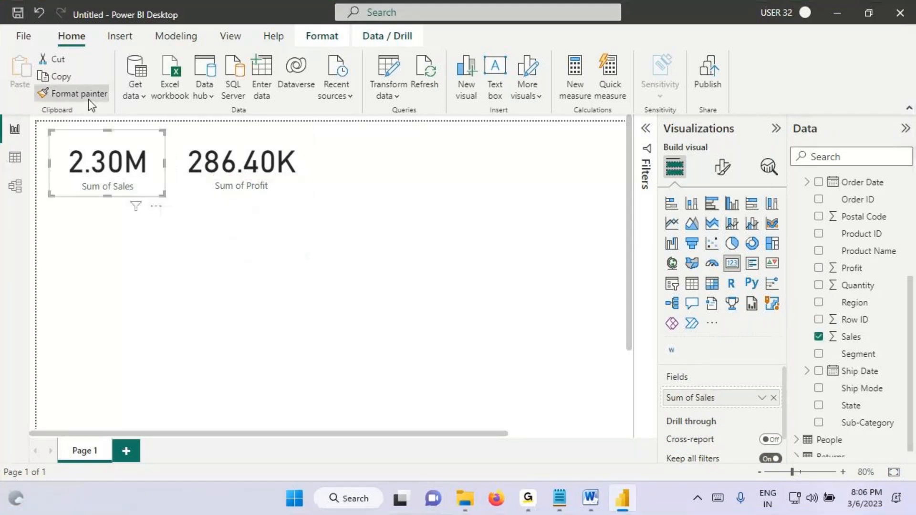
click(87, 99)
click(255, 166)
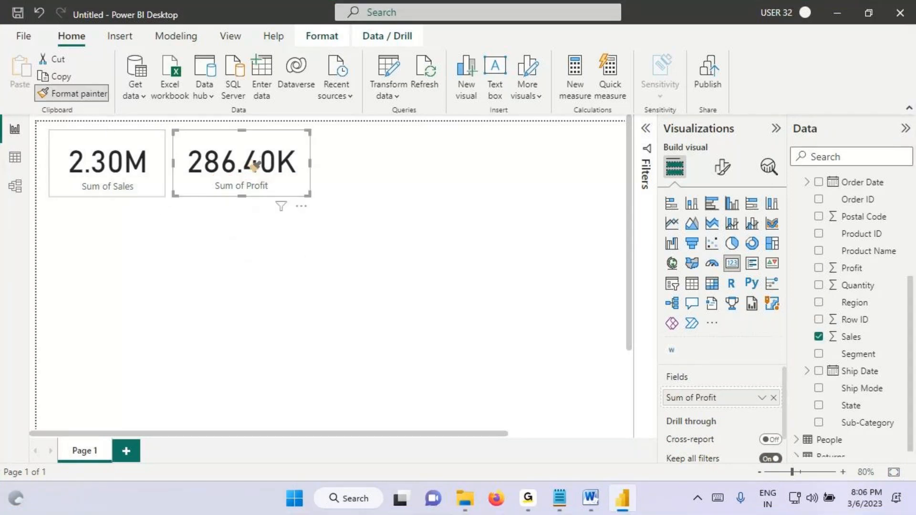
click(127, 185)
click(88, 101)
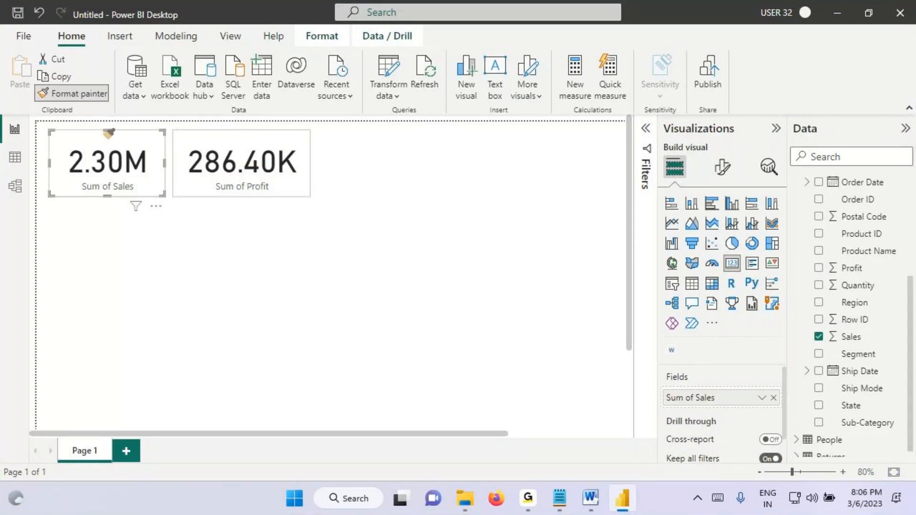
click(237, 182)
click(232, 185)
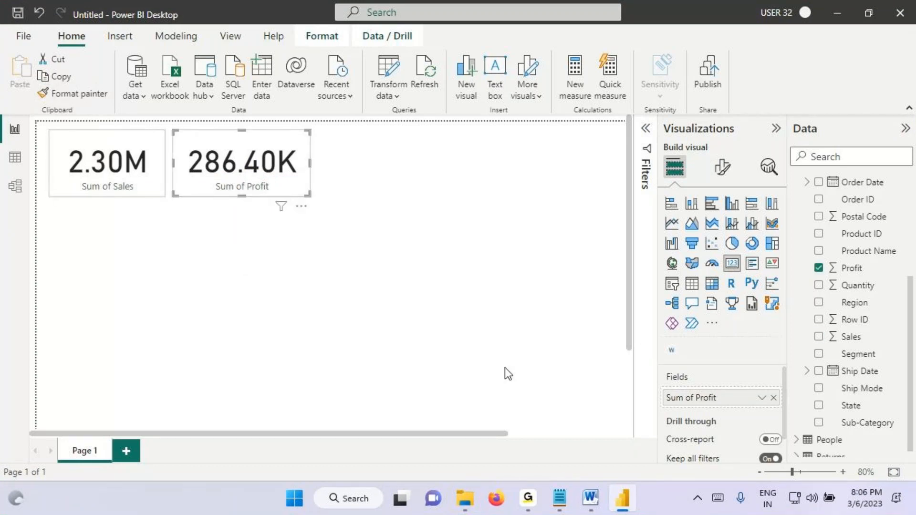
Step: Circle the Sales card's value on screen, clear the marking, and set the card's callout value font size to 25
click(115, 170)
mouse_move(105, 141)
mouse_down()
mouse_move(62, 173)
mouse_move(103, 140)
mouse_up()
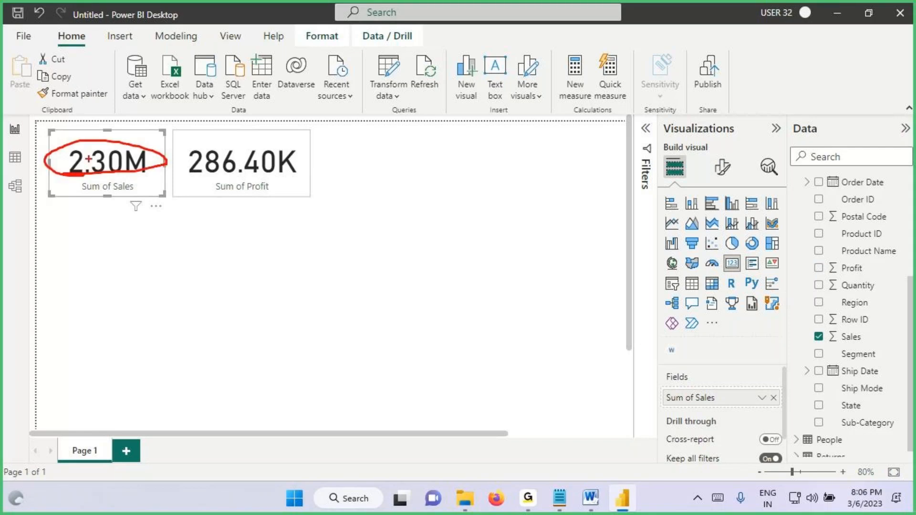
click(722, 167)
click(699, 267)
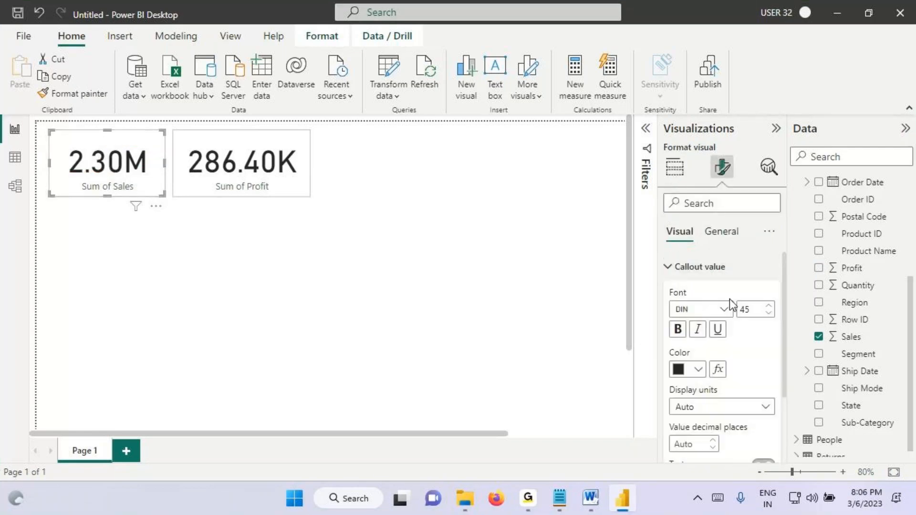
double_click(746, 309)
text(25)
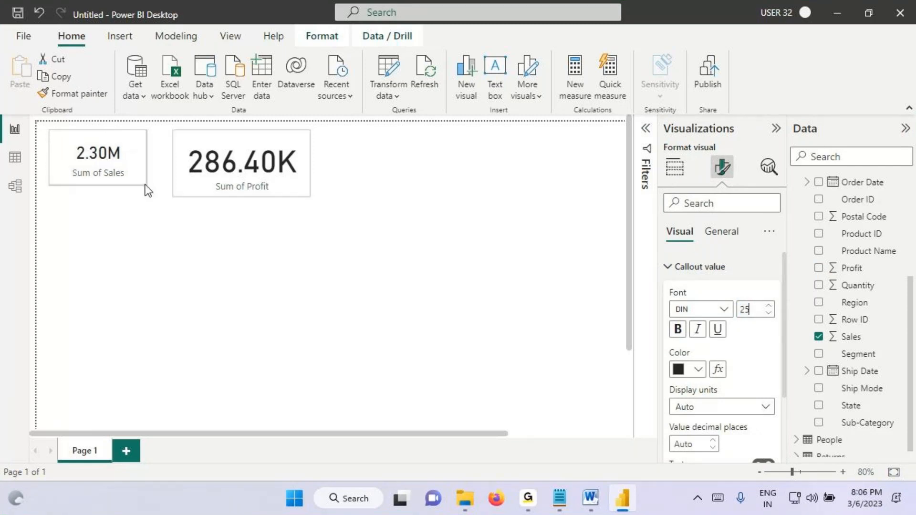
Step: Copy the Sales card's formatting to the Profit card, then shrink the Profit card and move it closer to the Sales card
click(115, 158)
click(88, 93)
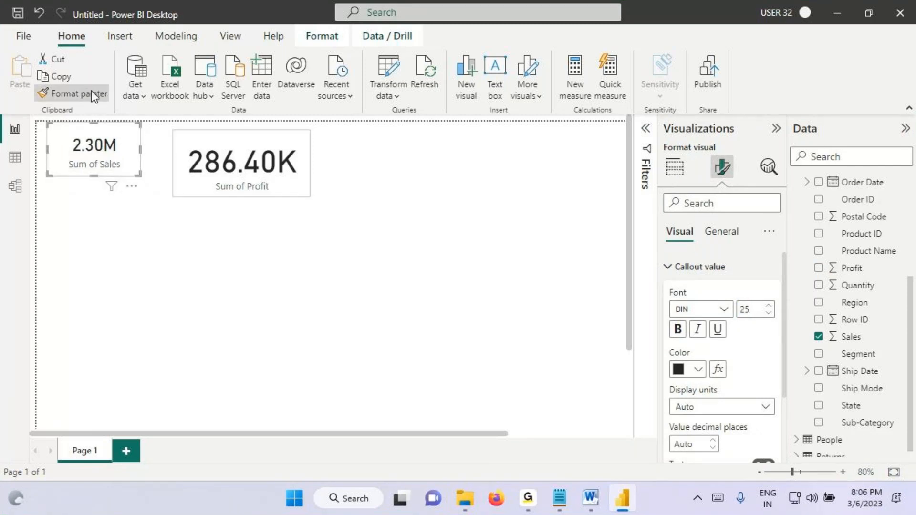
click(190, 158)
drag(255, 160, 232, 161)
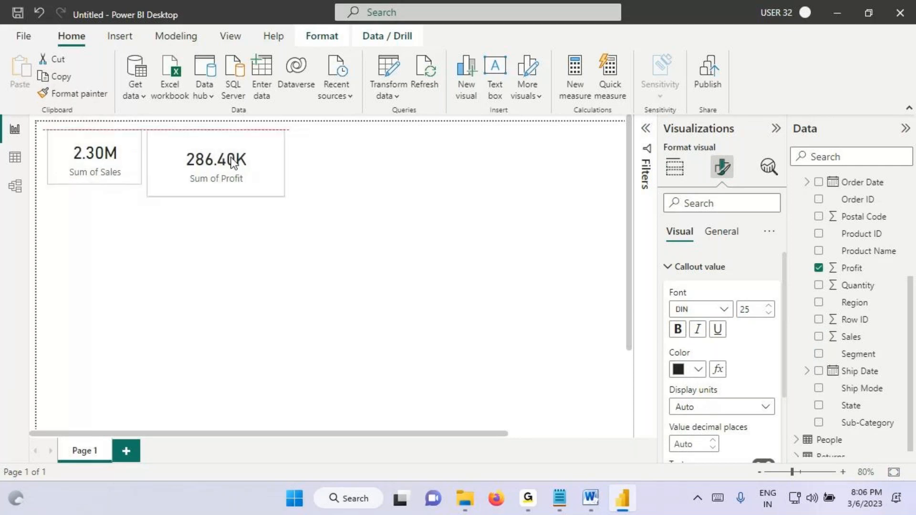
drag(284, 195, 251, 182)
click(184, 272)
click(120, 167)
click(203, 168)
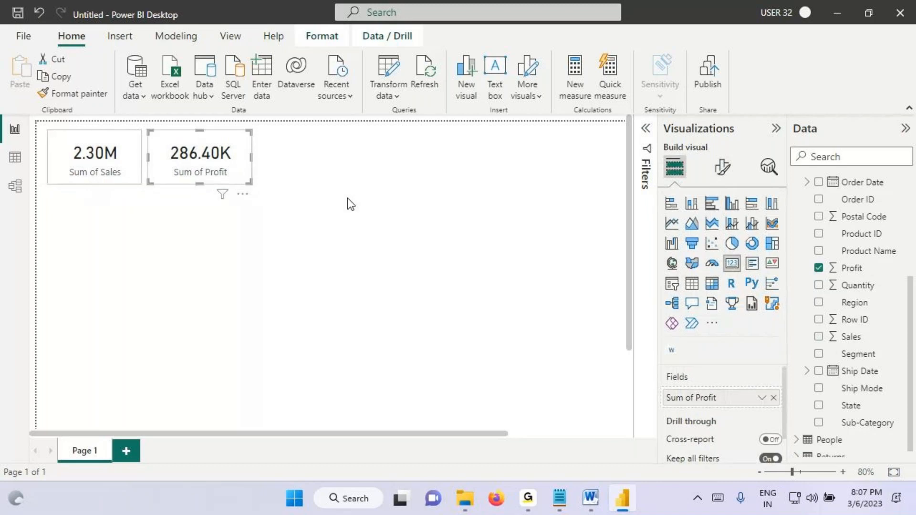
click(110, 172)
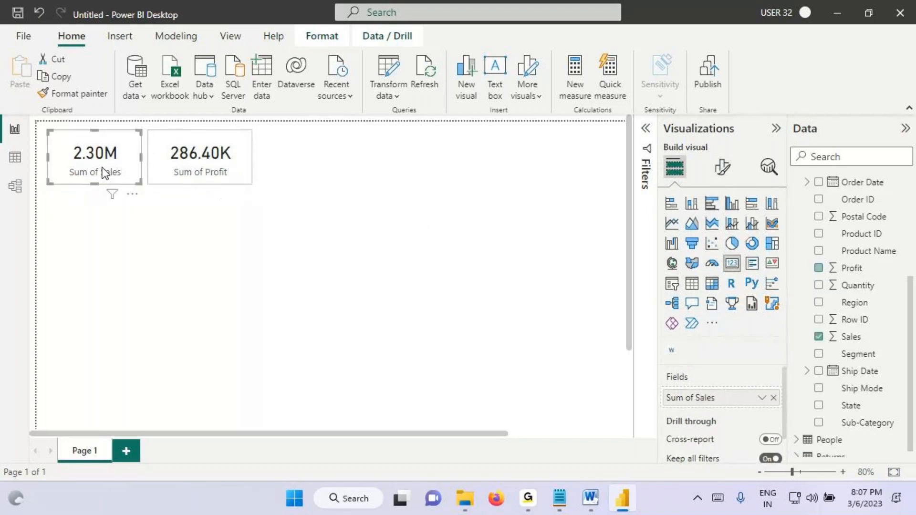
Step: Examine the Category and Sales columns in the Orders table data, underline their headers on screen, and return to the report
click(15, 157)
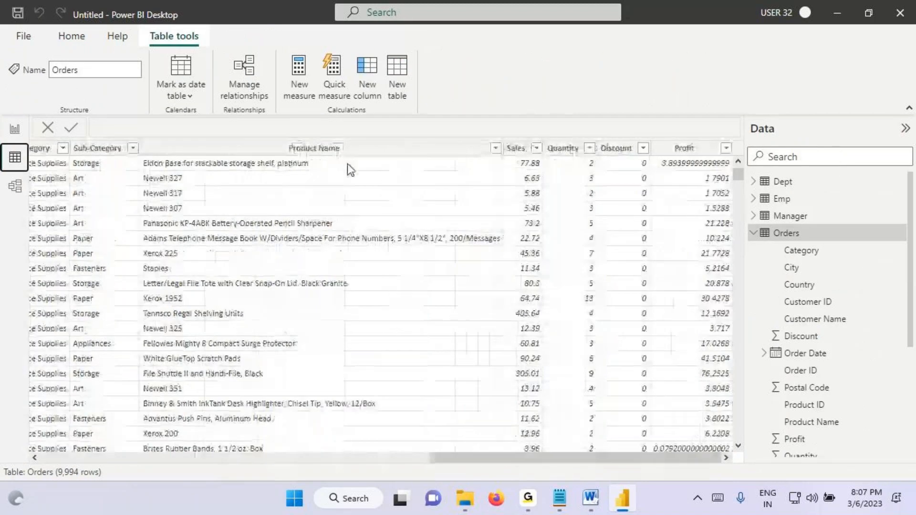
click(42, 148)
key(ctrl+2)
drag(49, 156, 103, 159)
drag(535, 157, 534, 161)
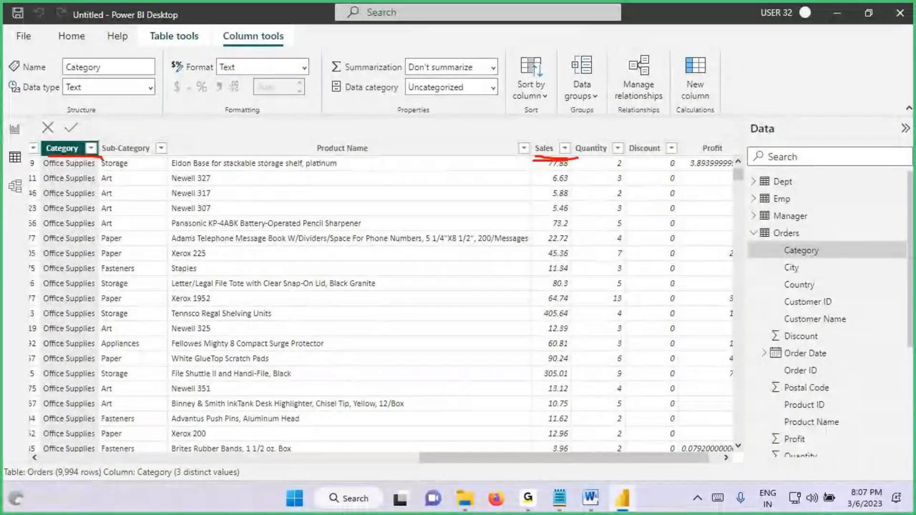
key(Escape)
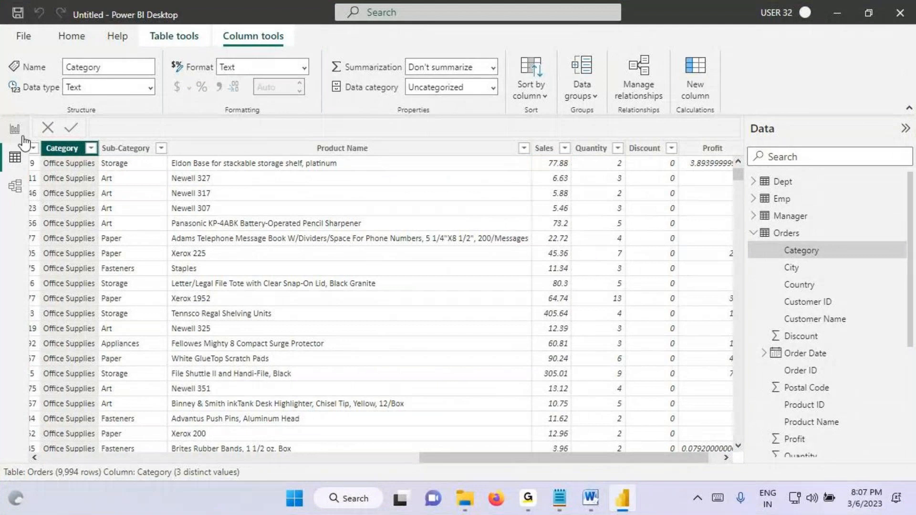
click(18, 133)
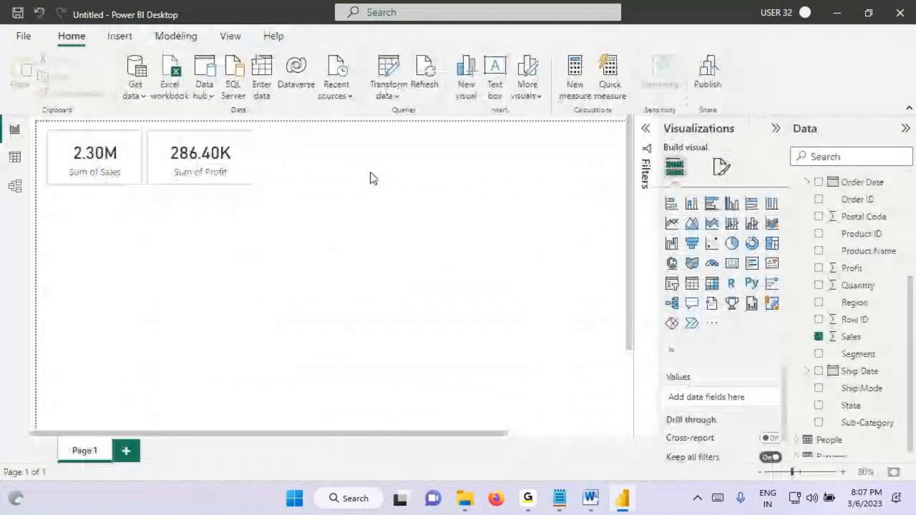
Step: Add a pie chart to the report page, enlarge it and place it beside the Profit card
click(733, 245)
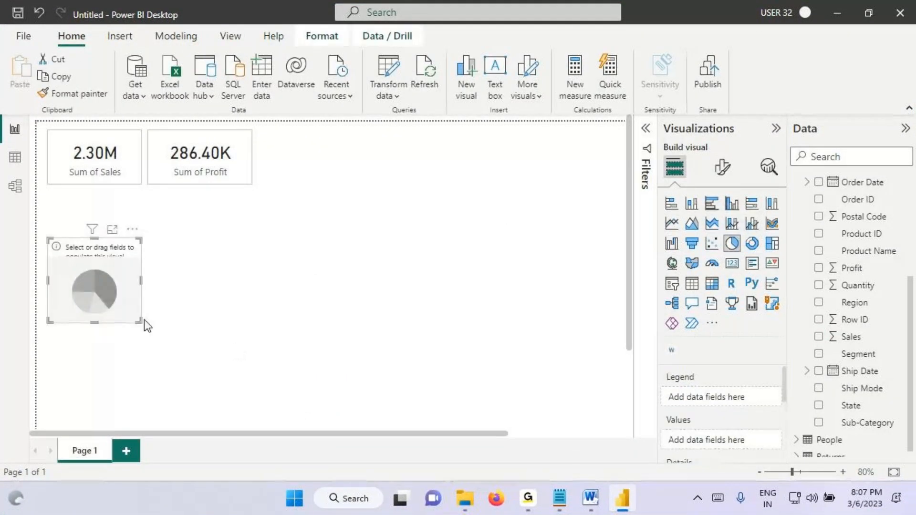
drag(99, 291, 486, 316)
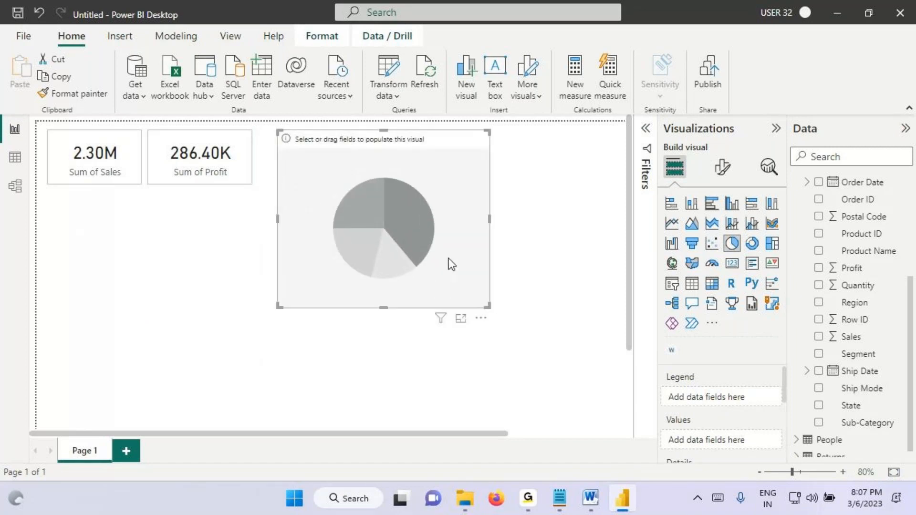
drag(367, 191, 362, 187)
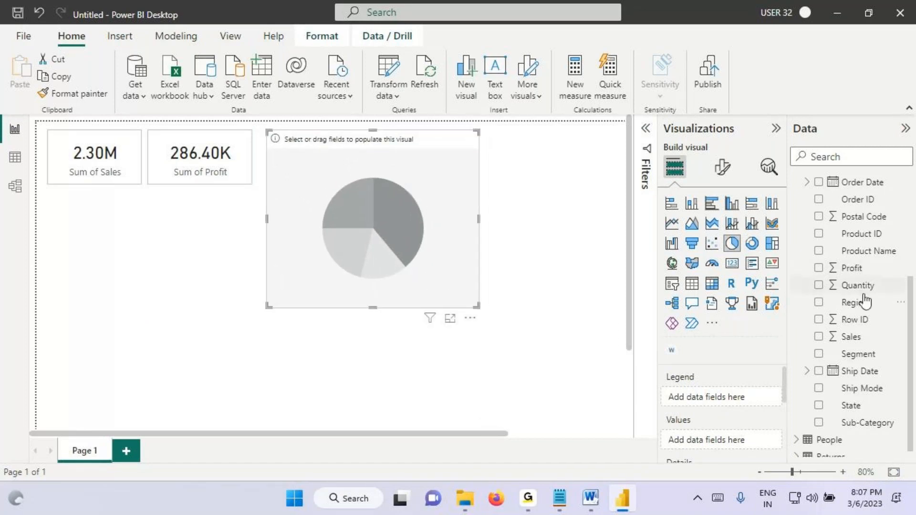
Step: Assign the Orders fields Category as the pie chart's legend and Sales as its values
scroll(861, 303, up, 2)
scroll(858, 226, up, 2)
drag(859, 226, 403, 184)
scroll(853, 334, down, 5)
drag(849, 328, 485, 278)
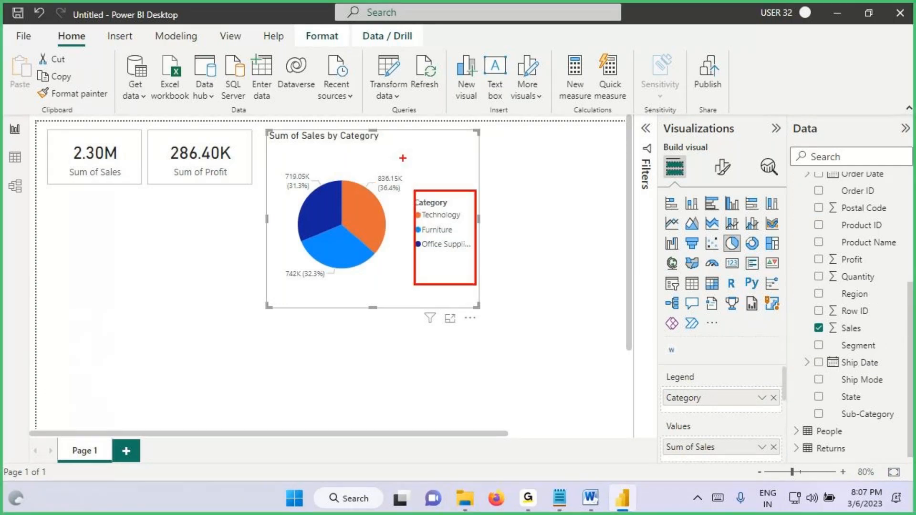
Step: Annotate the pie chart's legend and labels on screen, clear the markings, and zoom the report page to 90%
key(Escape)
scroll(501, 224, up, 1)
key(ctrl+2)
drag(502, 198, 460, 254)
mouse_move(465, 207)
mouse_down()
mouse_move(501, 257)
mouse_move(482, 236)
mouse_up()
mouse_move(403, 198)
mouse_down()
mouse_move(449, 184)
mouse_move(431, 204)
mouse_up()
mouse_move(428, 151)
mouse_down()
mouse_move(428, 166)
mouse_move(446, 169)
mouse_move(438, 167)
mouse_up()
drag(459, 139, 488, 185)
drag(425, 189, 486, 187)
key(Escape)
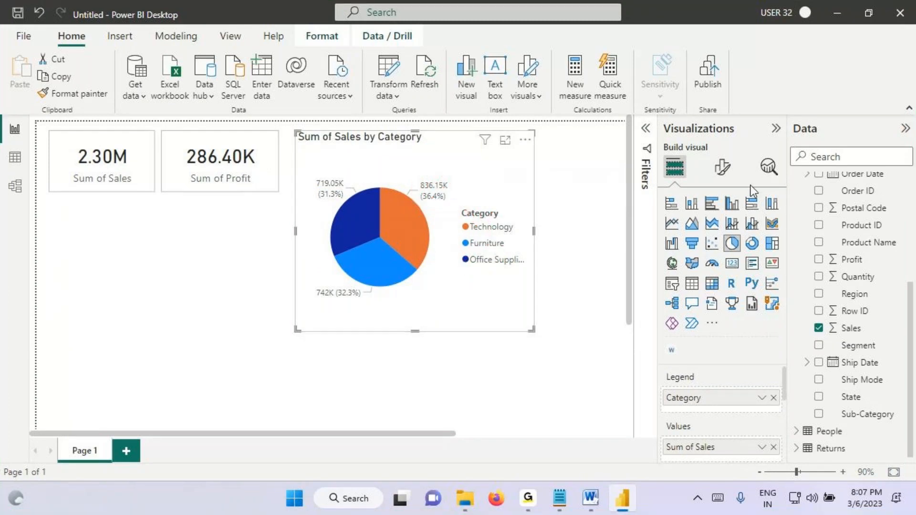
Step: Turn off the pie chart's legend, set its label contents to "Category, data value", and reduce the chart's size
click(721, 167)
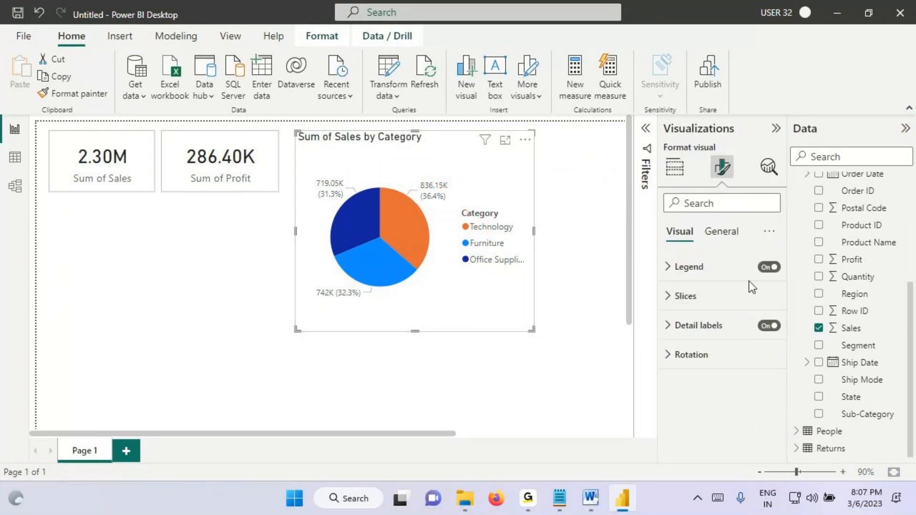
click(767, 266)
click(708, 325)
scroll(707, 327, down, 2)
click(703, 389)
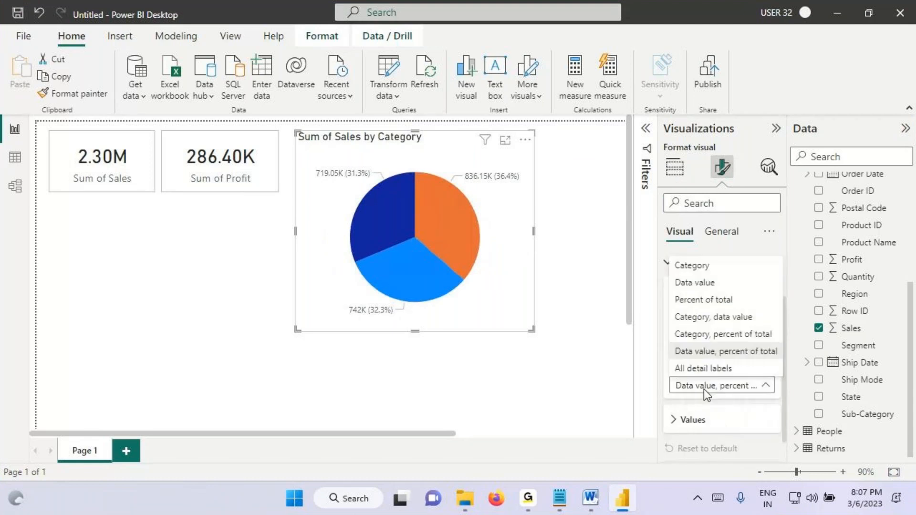
click(707, 317)
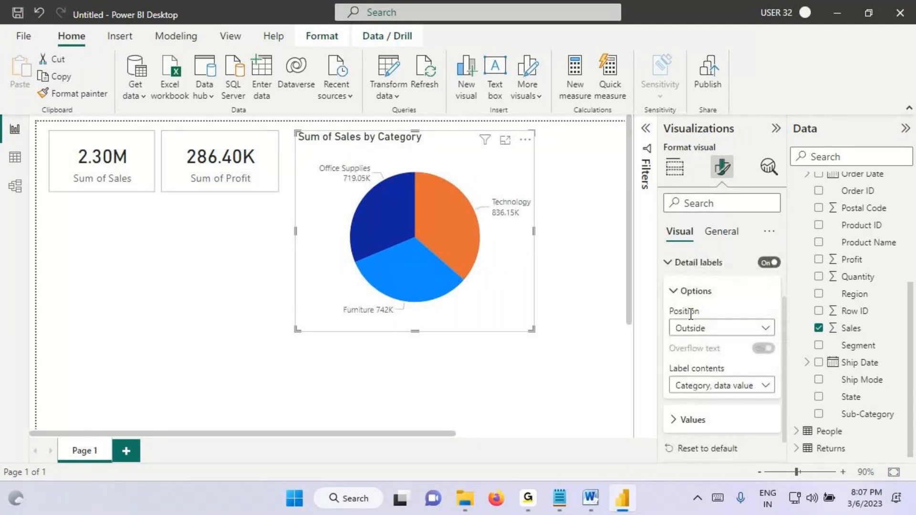
drag(534, 330, 524, 282)
Step: Turn on a grey visual border for the pie chart and move it slightly closer to the Profit card
click(722, 233)
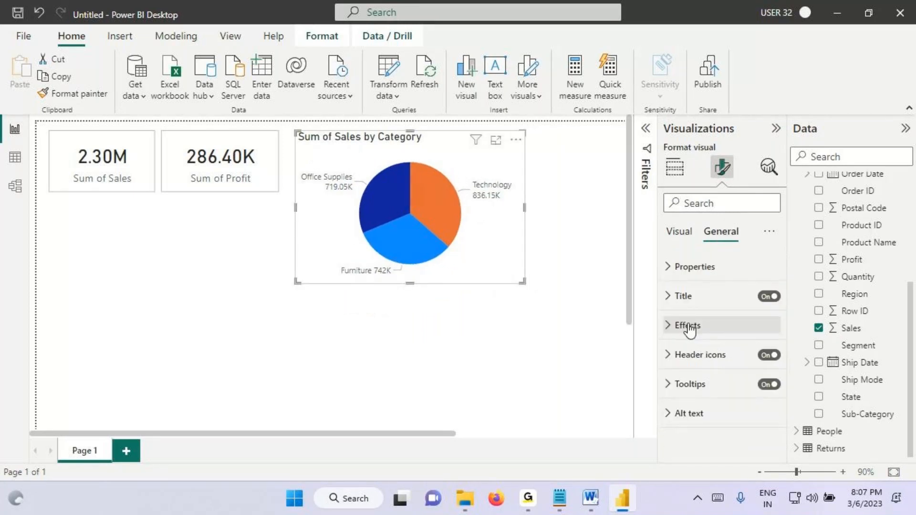
click(689, 326)
click(697, 354)
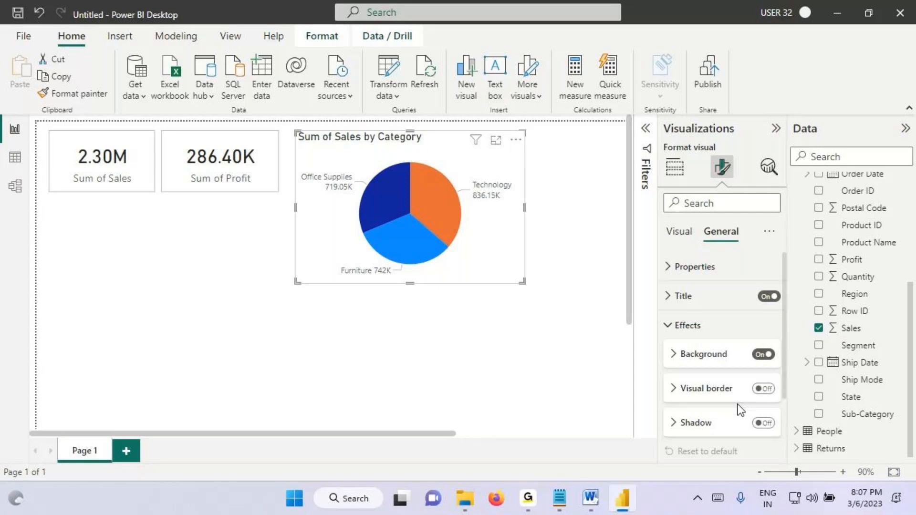
click(763, 389)
click(720, 389)
click(690, 425)
click(686, 363)
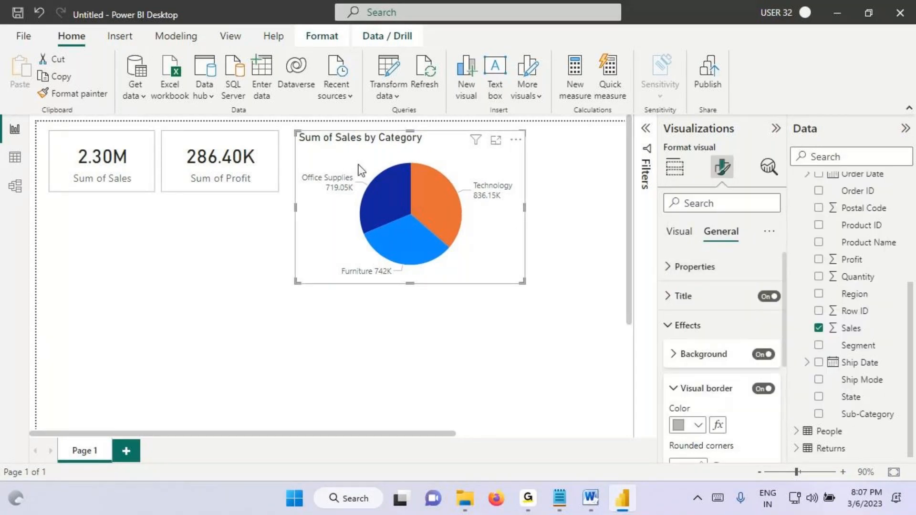
drag(368, 165, 364, 167)
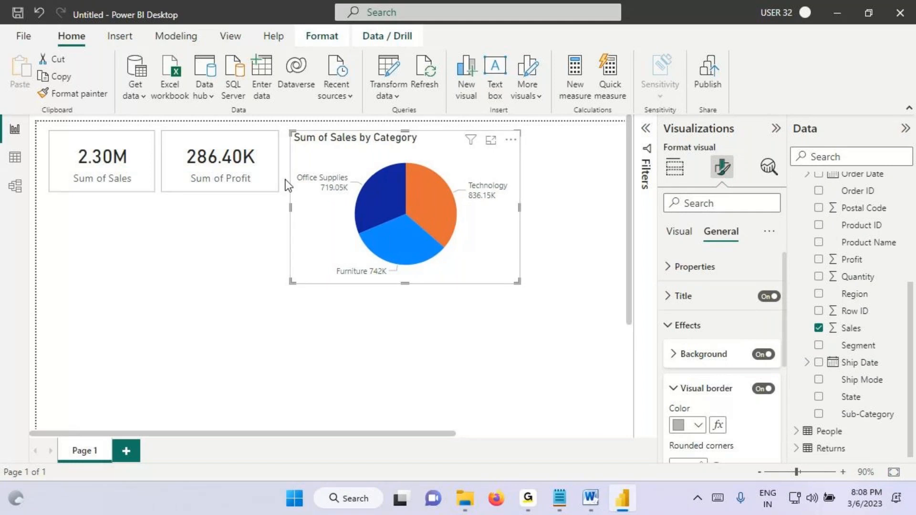
Step: Inspect the Sales column in the Orders table data and return to the report page
click(15, 156)
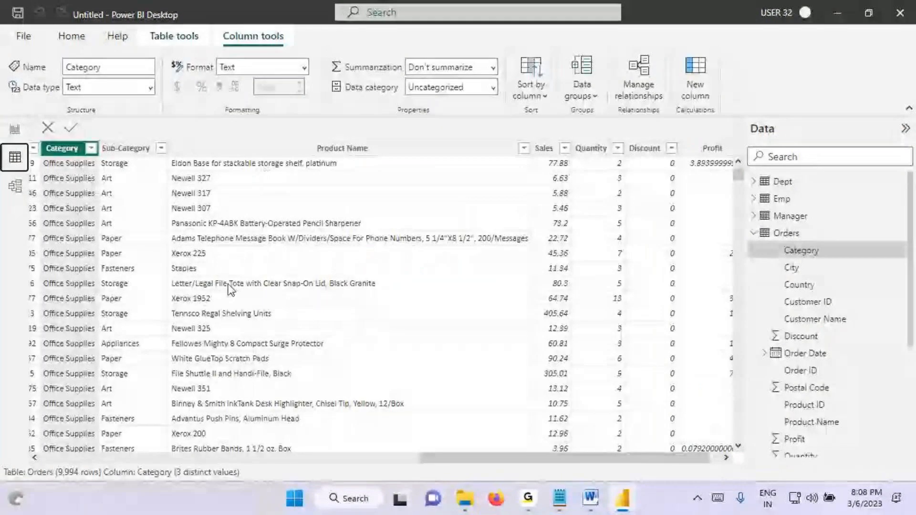
drag(445, 457, 270, 477)
click(367, 148)
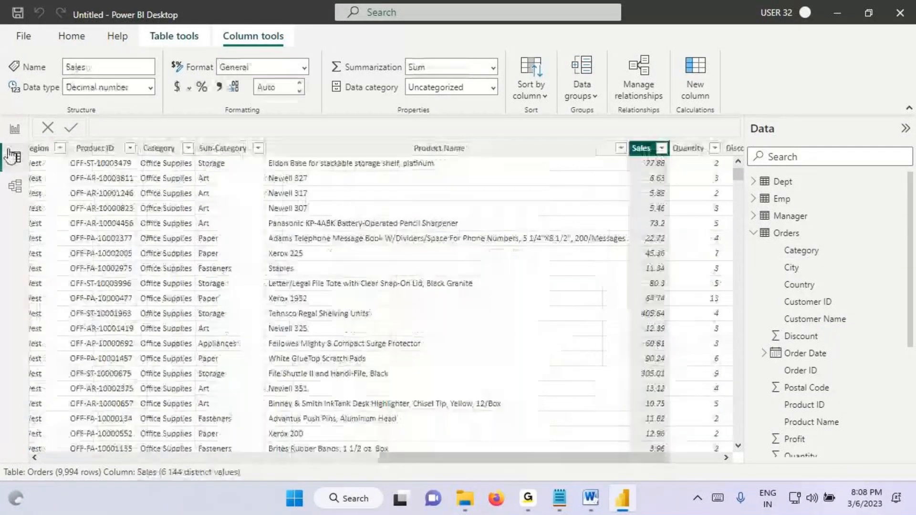
click(15, 128)
Step: Add a donut chart directly below the pie chart, aligned to the same width
click(419, 318)
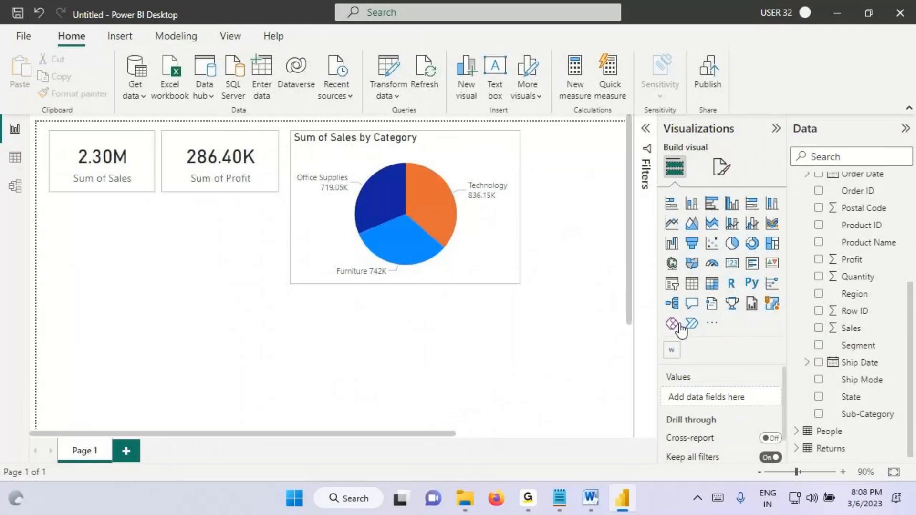
click(747, 244)
drag(534, 236, 326, 391)
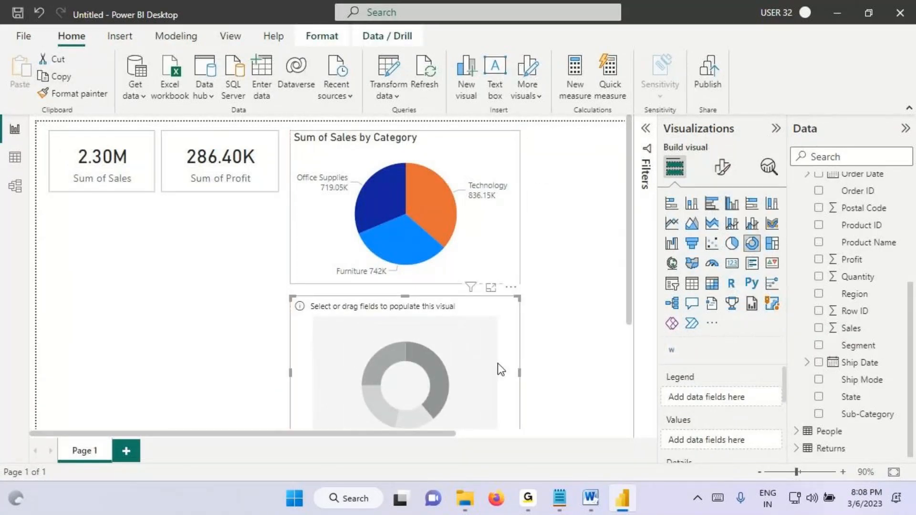
scroll(497, 362, down, 3)
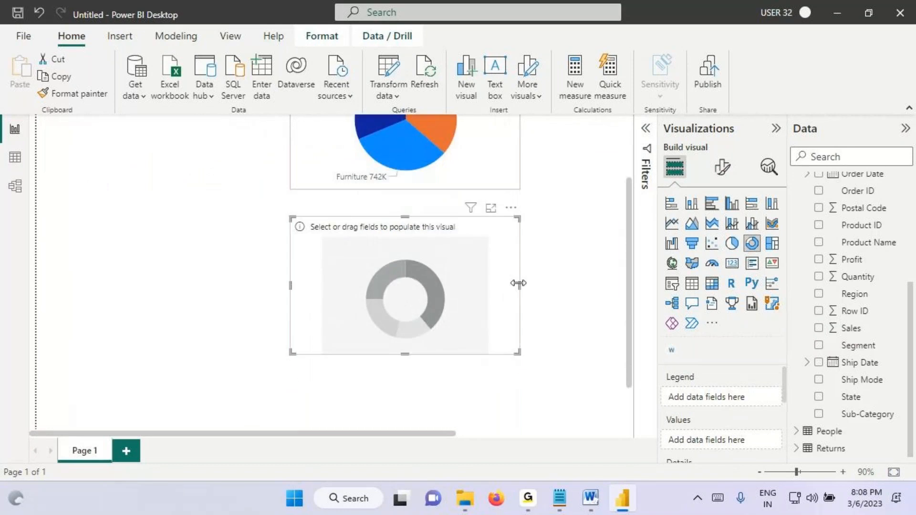
scroll(476, 310, up, 3)
drag(445, 340, 446, 327)
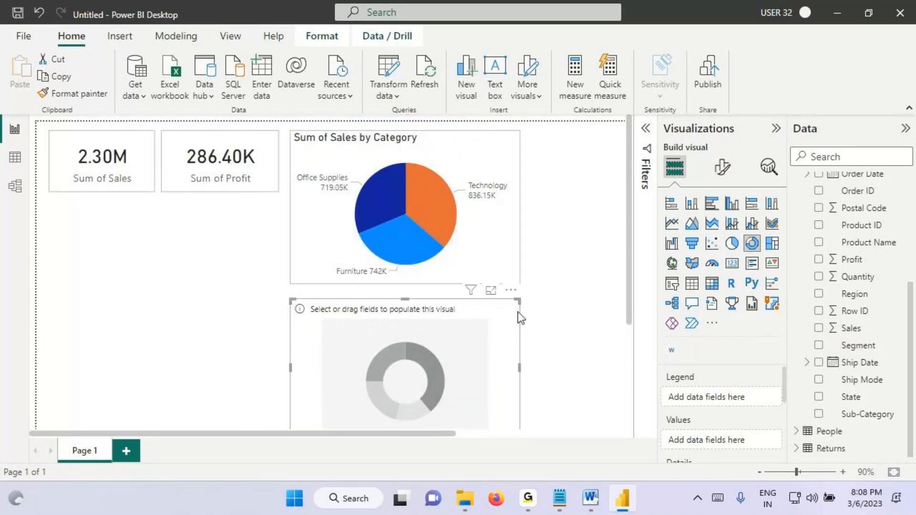
Step: Fill the donut chart with Region as legend and Sales as values, and copy the pie chart's formatting onto it with Format painter
drag(867, 299, 428, 336)
drag(851, 329, 424, 355)
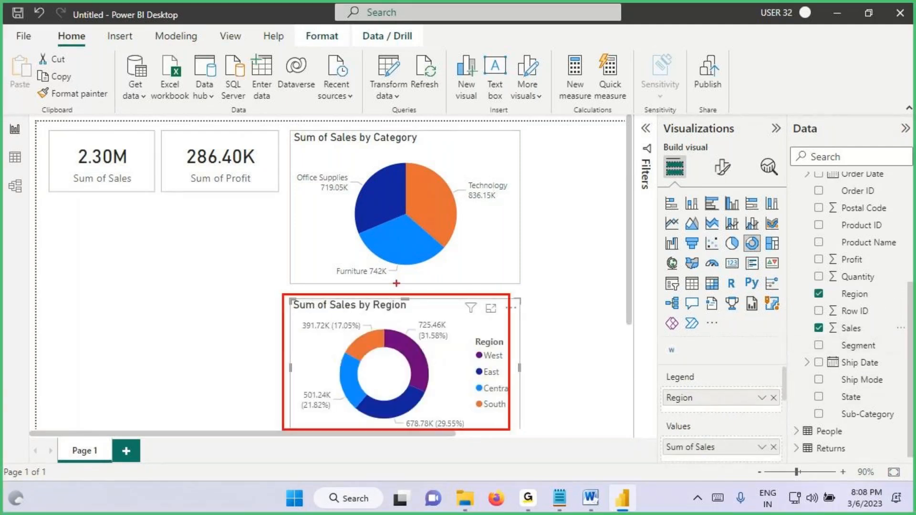
click(331, 151)
click(72, 93)
click(409, 326)
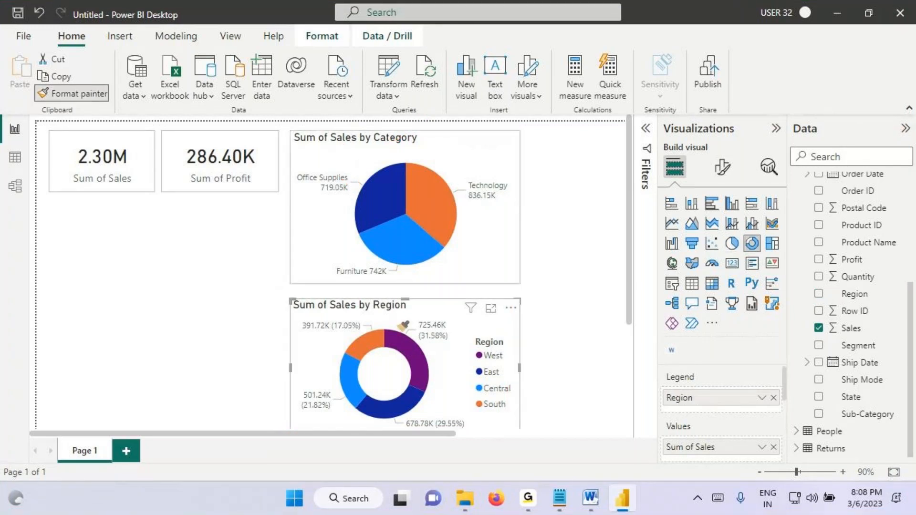
scroll(567, 313, down, 1)
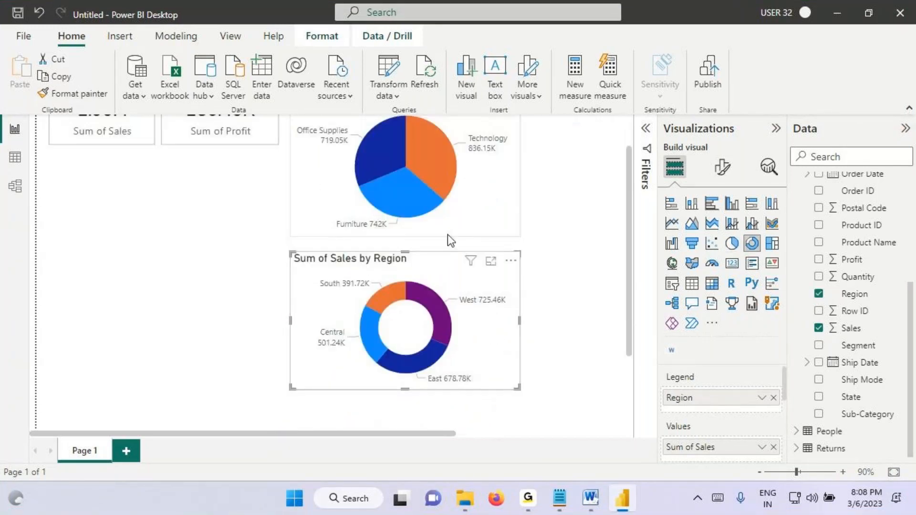
Step: Lower the pie chart's top edge slightly and move the Profit and Sales cards down level with it
scroll(458, 248, up, 1)
click(403, 155)
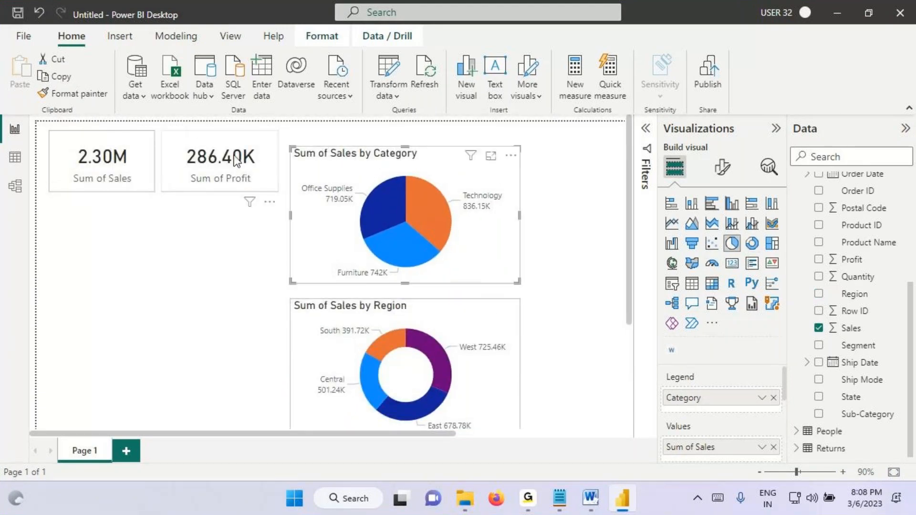
drag(213, 160, 213, 176)
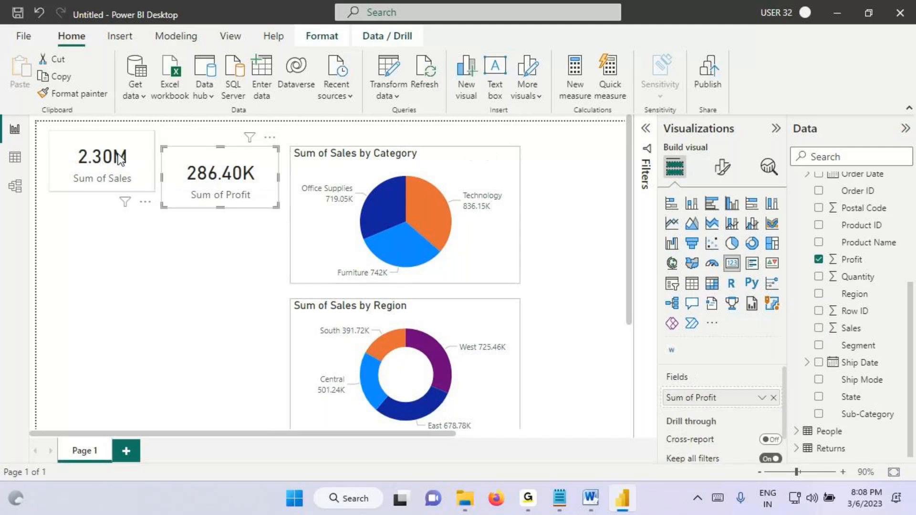
drag(118, 156, 118, 175)
click(99, 227)
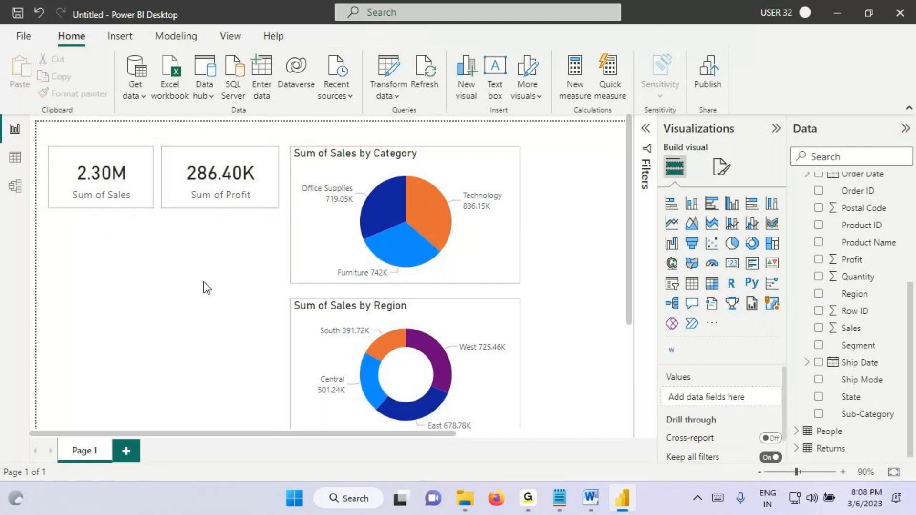
Step: Shorten the donut chart slightly from its bottom edge
scroll(407, 394, down, 1)
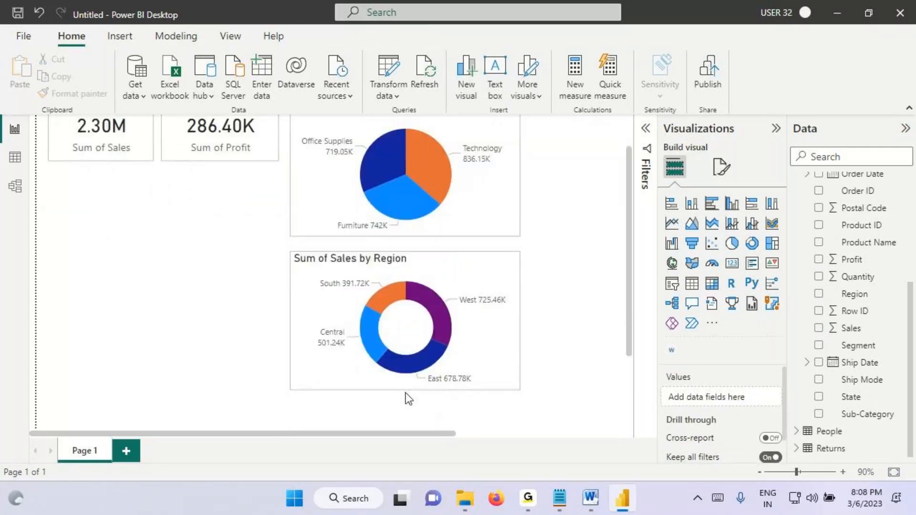
click(406, 385)
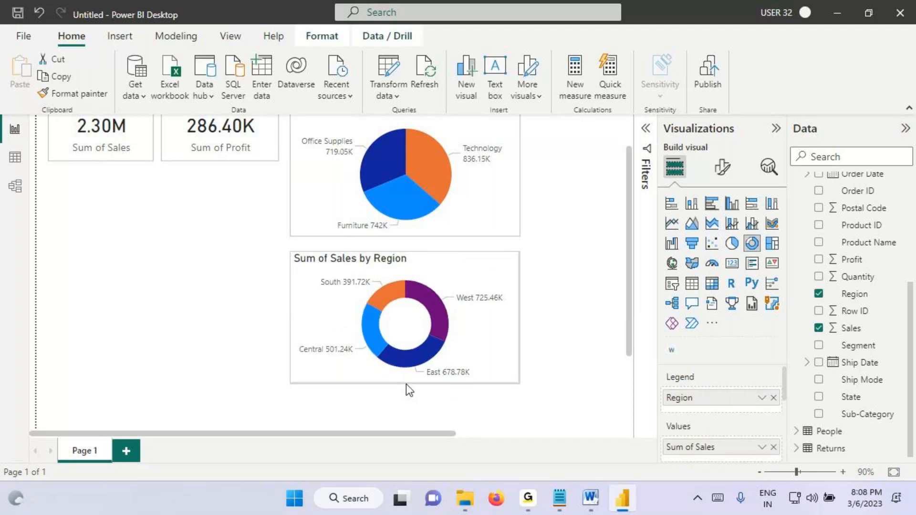
Step: Inspect the Sub-Category and Sales columns in the Orders table data and return to the report page
click(18, 162)
click(222, 148)
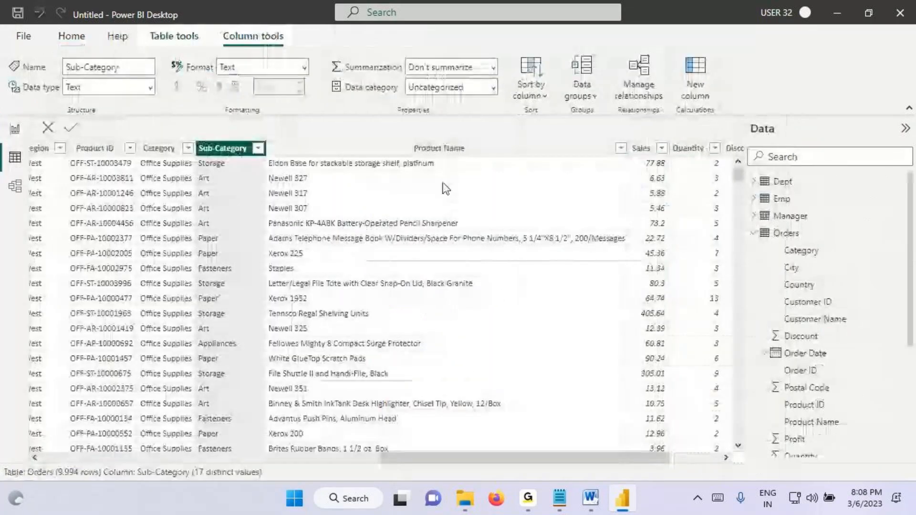
click(643, 151)
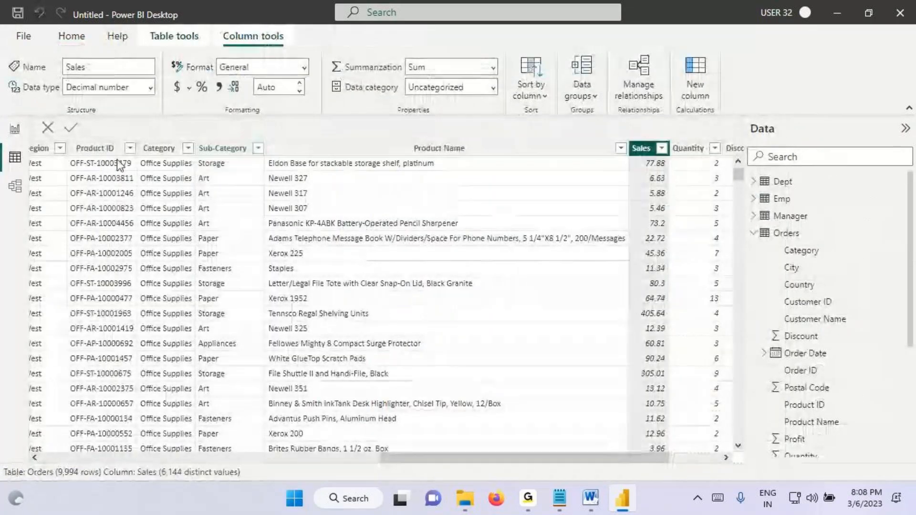
click(15, 129)
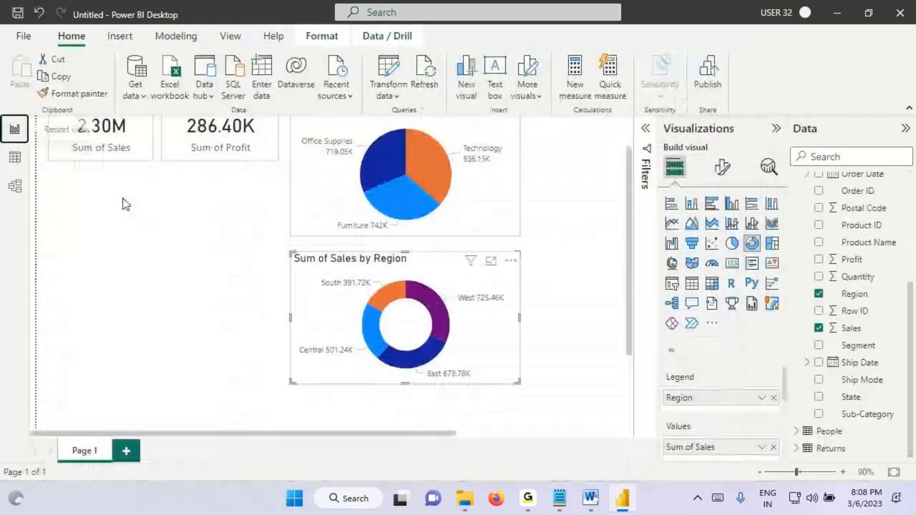
Step: Add a treemap directly below the two cards, spanning their combined width
click(772, 244)
drag(87, 426, 55, 192)
scroll(192, 259, up, 2)
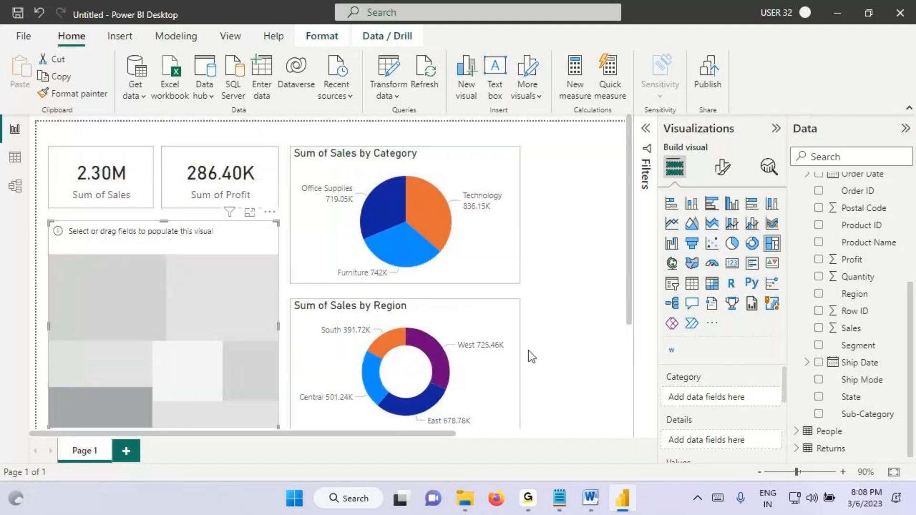
key(ctrl+2)
mouse_move(544, 166)
mouse_down()
mouse_move(248, 139)
mouse_move(183, 451)
mouse_move(419, 136)
mouse_up()
key(Escape)
Step: Switch to the Power View notes in Notepad to review the "Visual Interactions" heading, and return to the Power BI report
click(560, 504)
click(24, 138)
drag(11, 135, 132, 136)
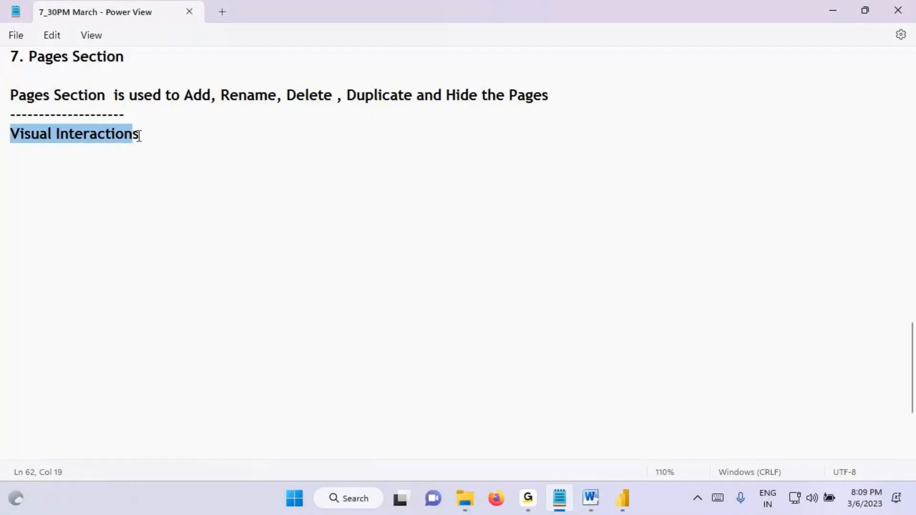
click(631, 496)
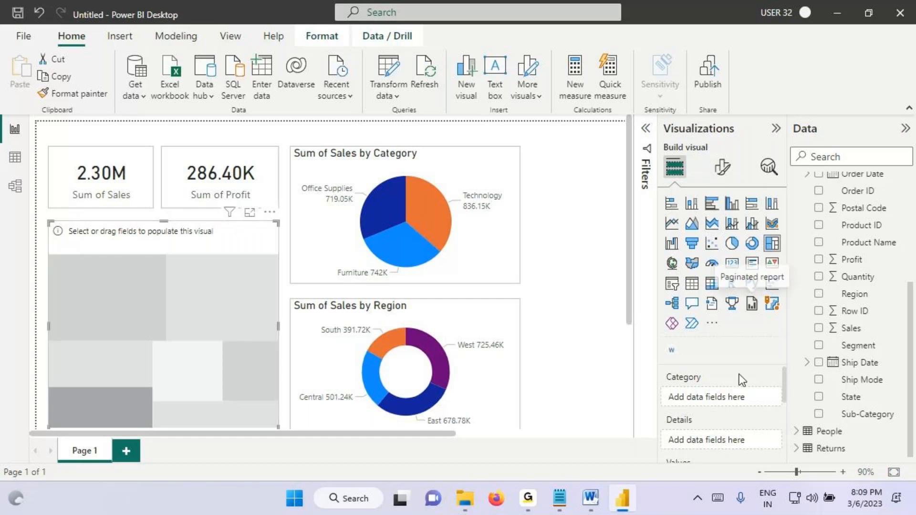
click(559, 498)
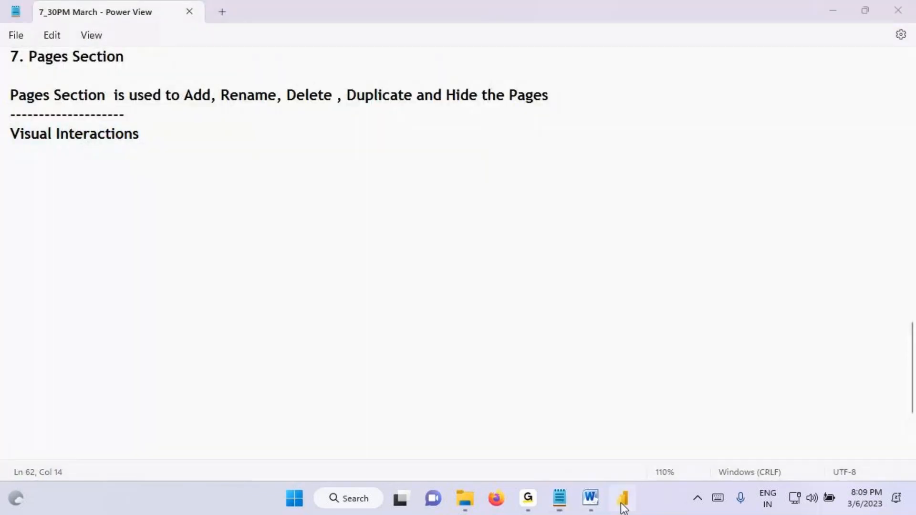
click(622, 498)
key(ctrl+2)
mouse_move(48, 223)
mouse_down()
mouse_move(74, 259)
mouse_move(246, 409)
mouse_up()
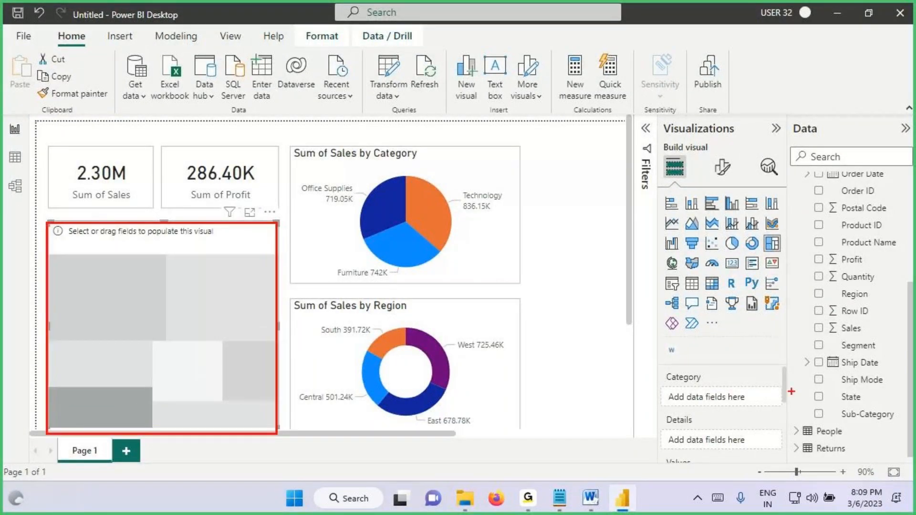
key(Escape)
Step: Fill the treemap with Sub-Category as category and Sales as values
mouse_move(832, 413)
mouse_down()
mouse_move(554, 448)
mouse_move(167, 310)
mouse_up()
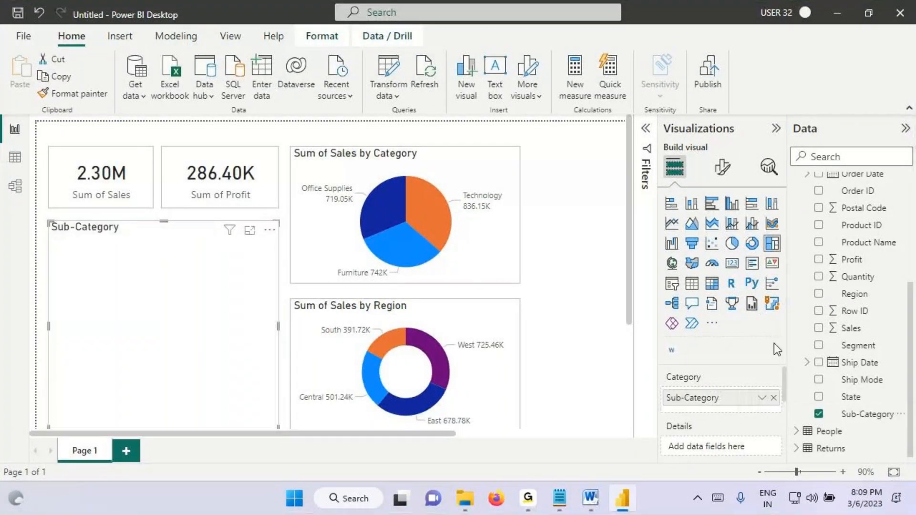
mouse_move(851, 327)
mouse_down()
mouse_move(607, 397)
mouse_move(138, 281)
mouse_up()
key(ctrl+2)
mouse_move(56, 254)
mouse_down()
mouse_move(119, 254)
mouse_move(76, 299)
mouse_move(64, 295)
mouse_up()
mouse_move(90, 285)
mouse_down()
mouse_move(91, 297)
mouse_move(103, 292)
mouse_move(74, 307)
mouse_up()
key(Escape)
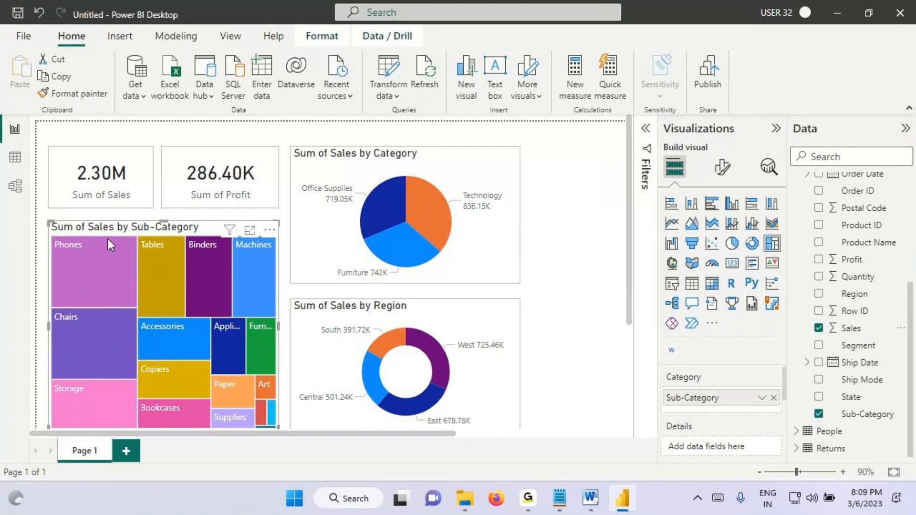
Step: Turn on data labels for the treemap
click(724, 170)
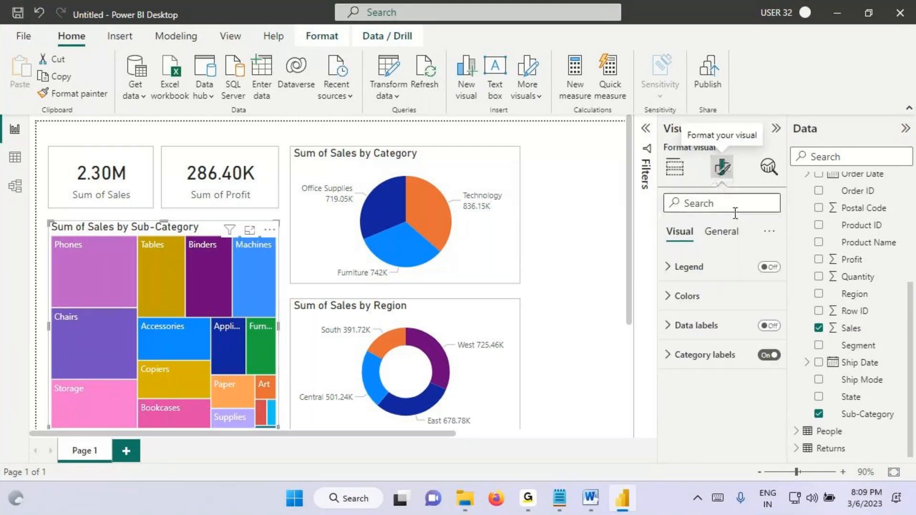
click(762, 327)
key(ctrl+shift+d)
drag(60, 258, 107, 260)
drag(50, 306, 64, 291)
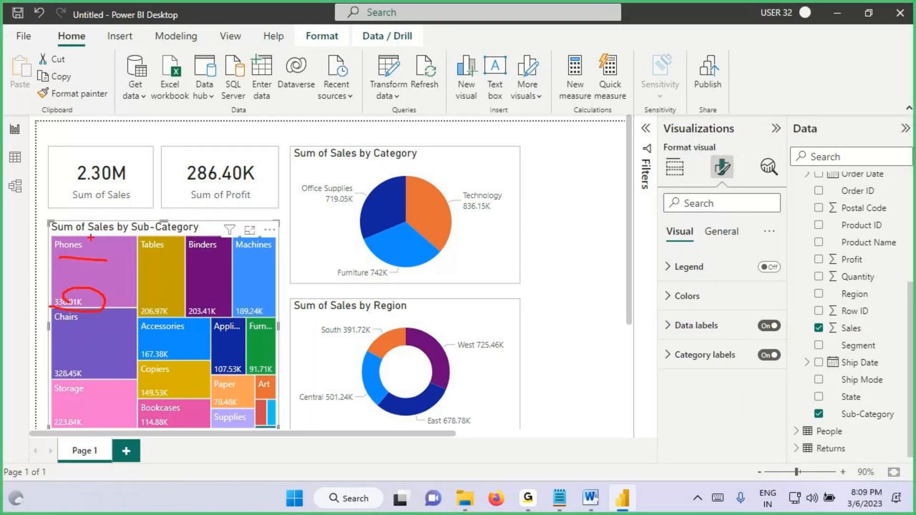
mouse_move(100, 215)
mouse_down()
mouse_move(99, 238)
mouse_move(119, 211)
mouse_move(114, 233)
mouse_up()
drag(109, 226, 129, 218)
mouse_move(128, 206)
mouse_down()
mouse_move(89, 217)
mouse_move(129, 217)
mouse_move(76, 293)
mouse_up()
drag(79, 289, 107, 294)
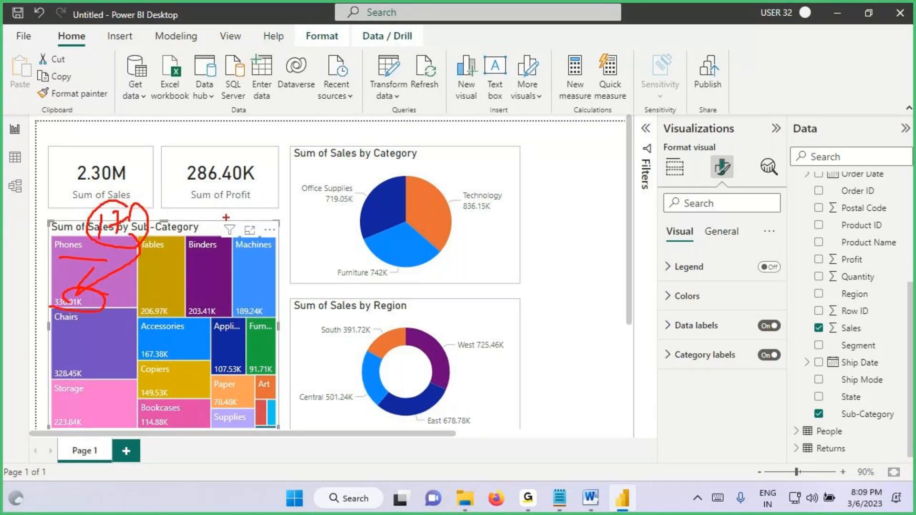
key(Escape)
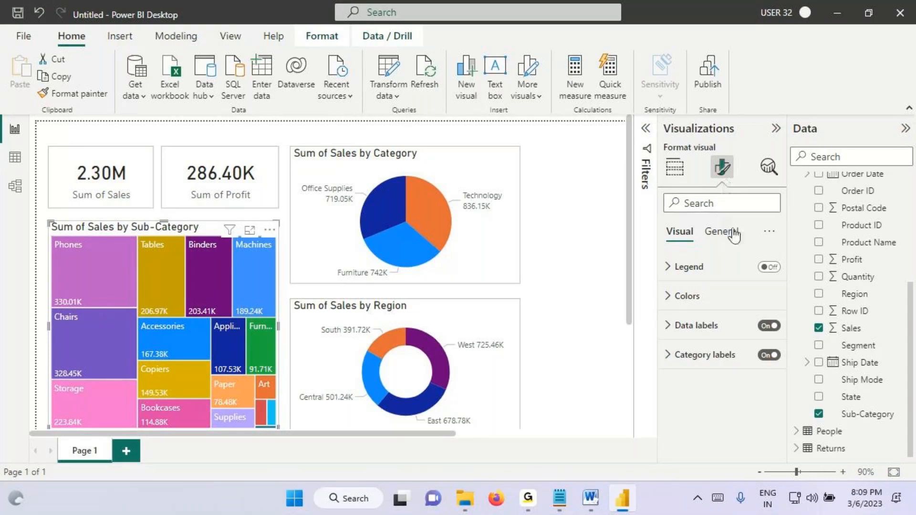
Step: Turn on a visual border for the treemap, check its border settings, and deselect the visual
click(720, 231)
click(694, 325)
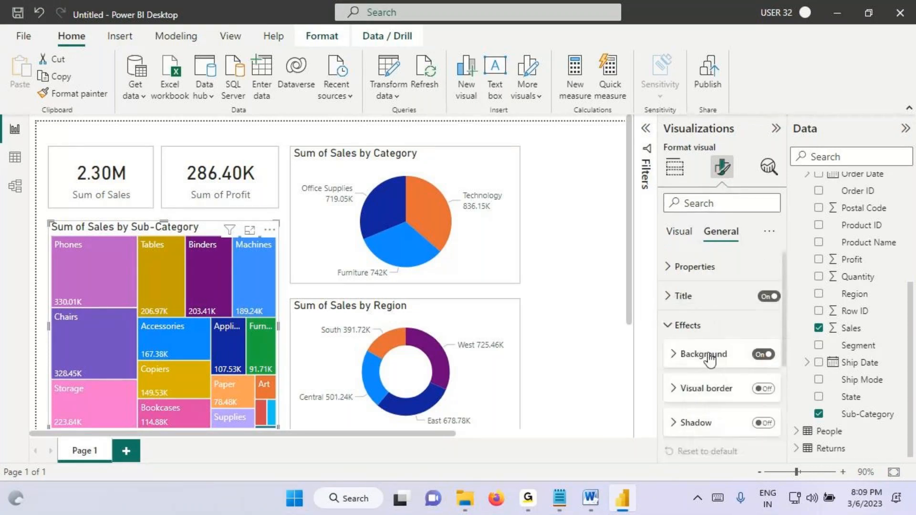
click(763, 389)
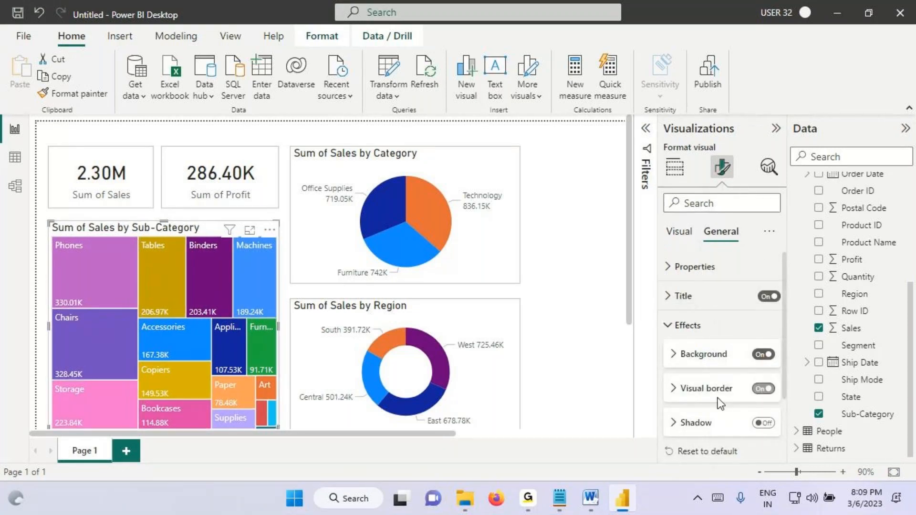
click(716, 392)
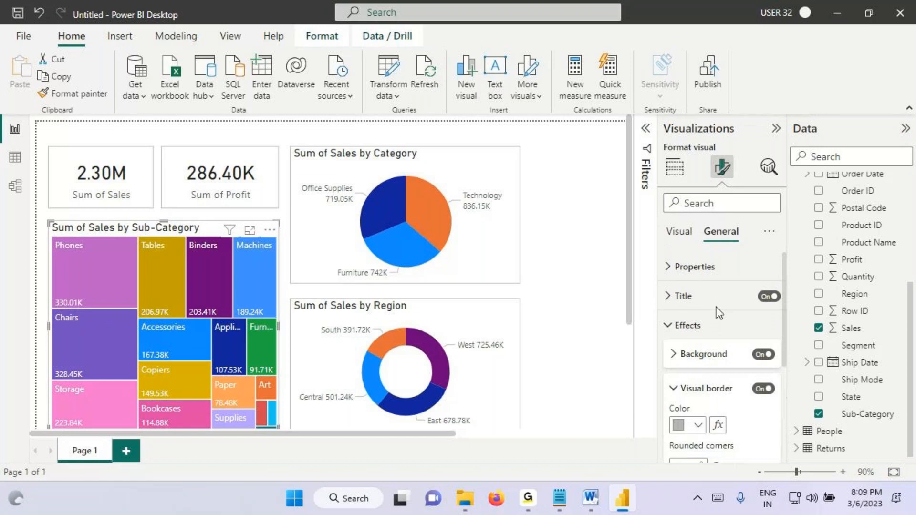
click(597, 245)
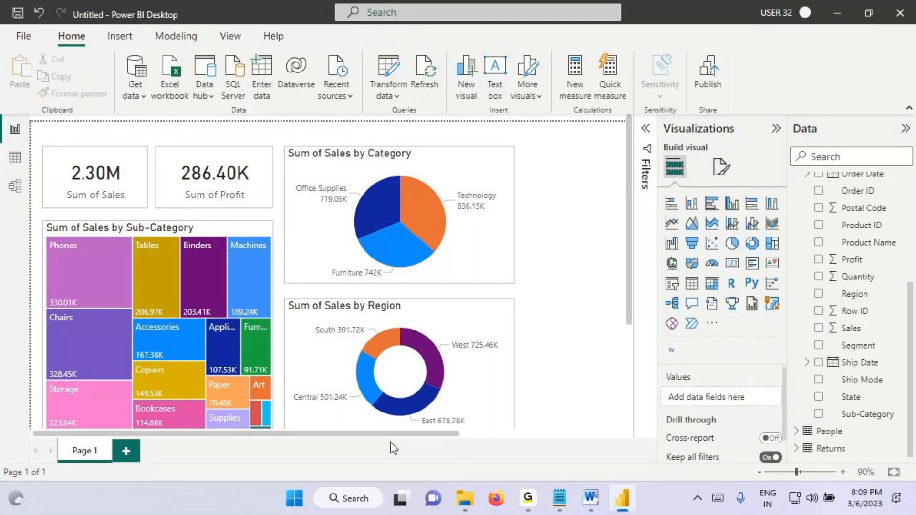
drag(390, 442, 353, 437)
key(ctrl+2)
mouse_move(275, 106)
mouse_down()
mouse_move(300, 137)
mouse_move(296, 123)
mouse_up()
drag(280, 108, 275, 161)
mouse_move(311, 107)
mouse_down()
mouse_move(317, 142)
mouse_move(352, 112)
mouse_move(425, 86)
mouse_move(457, 141)
mouse_up()
drag(77, 200, 129, 202)
drag(209, 205, 267, 201)
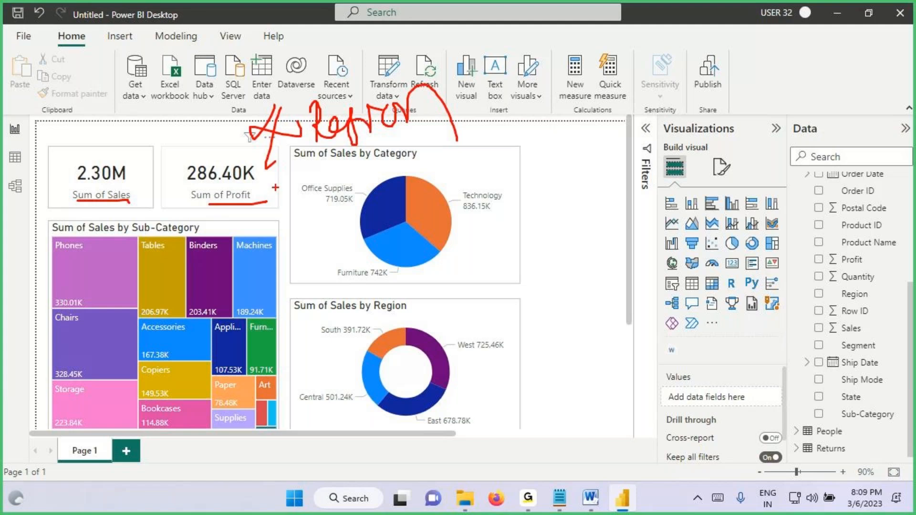
drag(115, 112, 117, 155)
drag(133, 136, 114, 153)
drag(170, 116, 183, 157)
drag(204, 122, 185, 143)
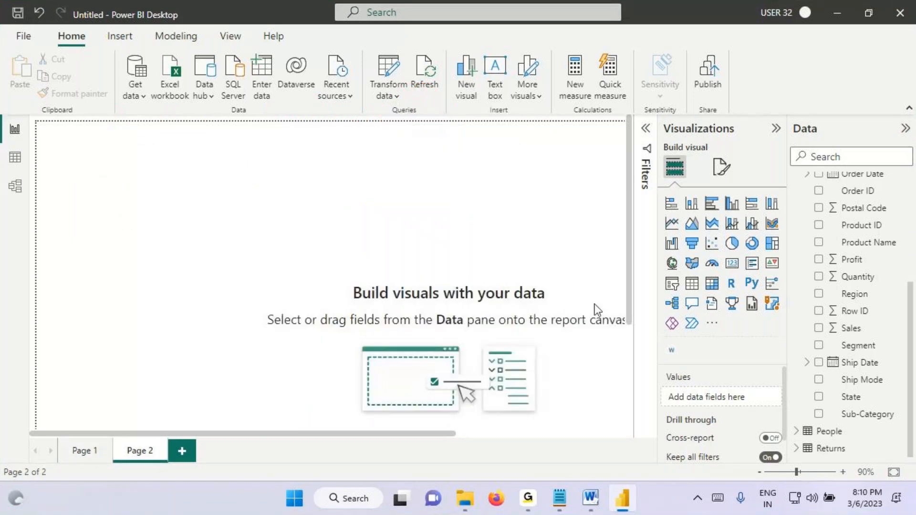
Step: Add a card showing the sum of Sales to Page 2
click(732, 271)
drag(852, 333, 237, 229)
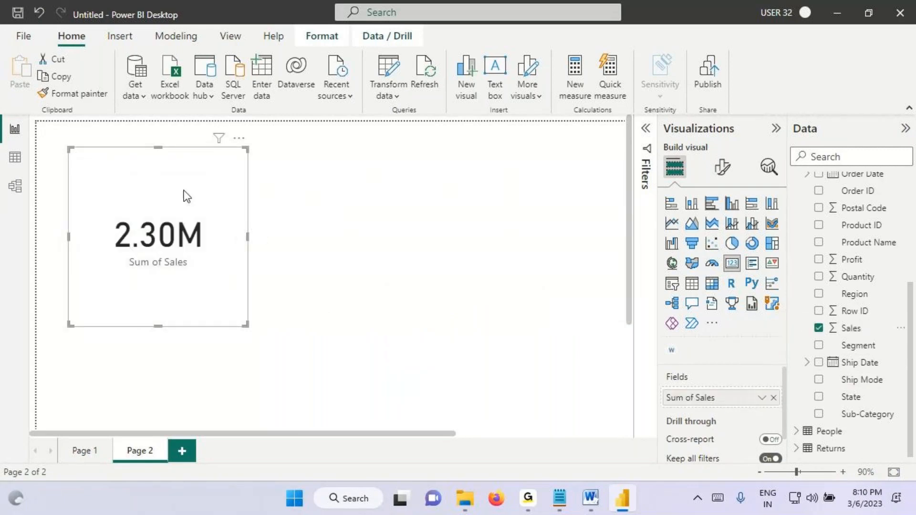
key(ctrl+2)
drag(139, 156, 158, 199)
drag(147, 154, 155, 175)
drag(167, 146, 169, 179)
mouse_move(164, 144)
mouse_down()
mouse_move(174, 146)
mouse_move(164, 168)
mouse_up()
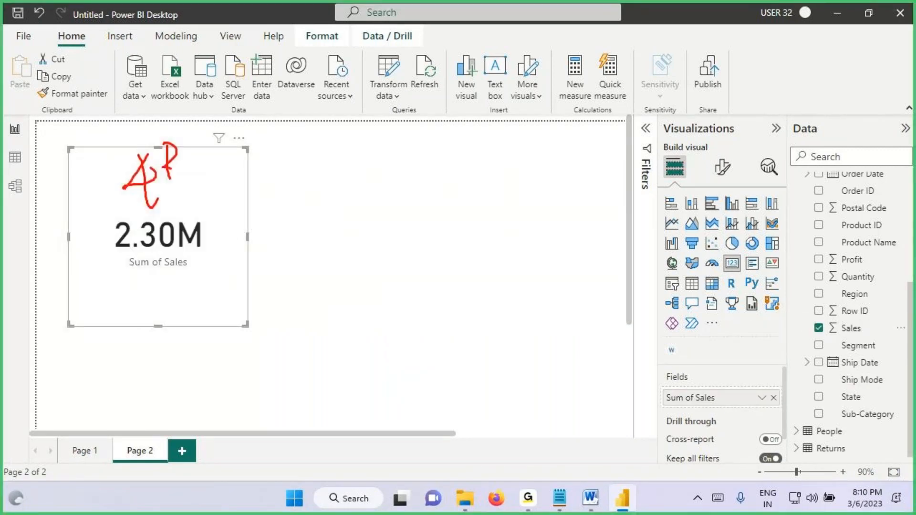
drag(73, 193, 207, 111)
drag(72, 116, 210, 179)
mouse_move(137, 81)
mouse_down()
mouse_move(130, 88)
mouse_move(151, 114)
mouse_move(203, 79)
mouse_up()
drag(212, 44, 217, 104)
drag(143, 127, 225, 98)
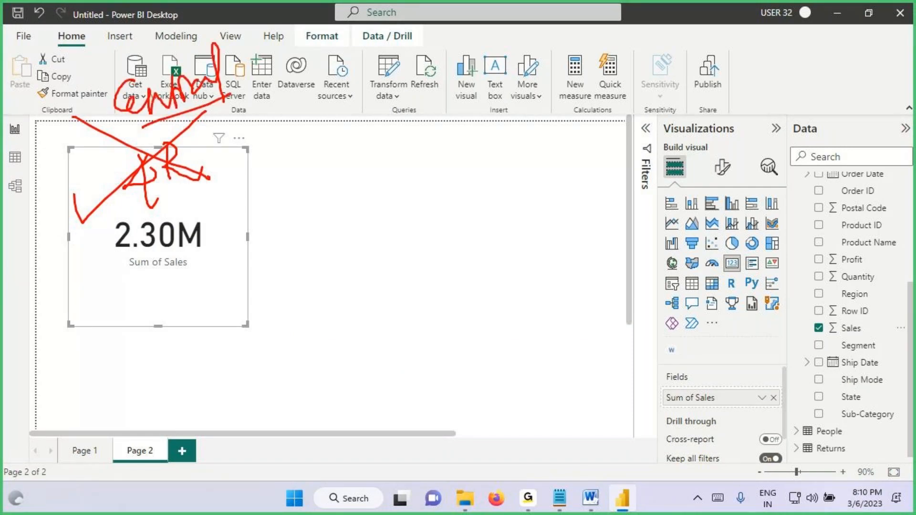
mouse_move(659, 134)
mouse_down()
mouse_move(645, 124)
mouse_move(637, 149)
mouse_move(644, 187)
mouse_up()
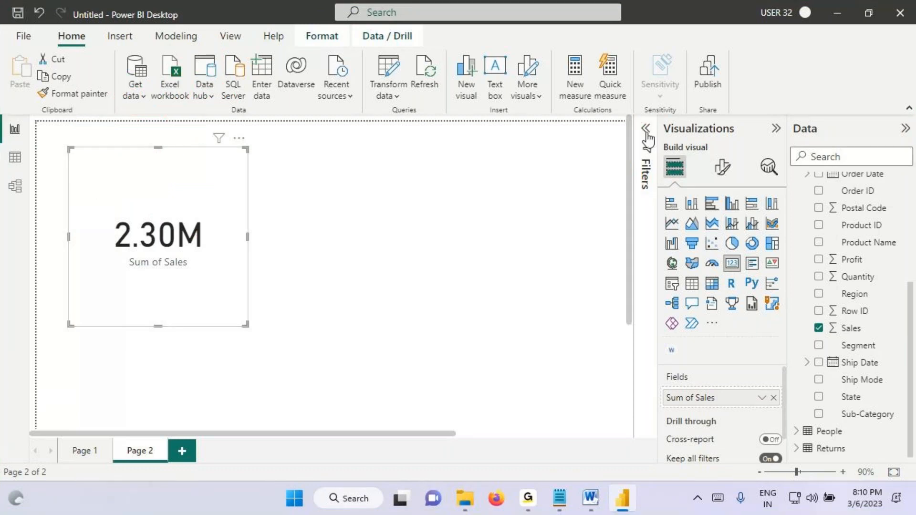
Step: Add Region as a visual-level filter on the Page 2 Sales card and restrict it to Central
click(647, 167)
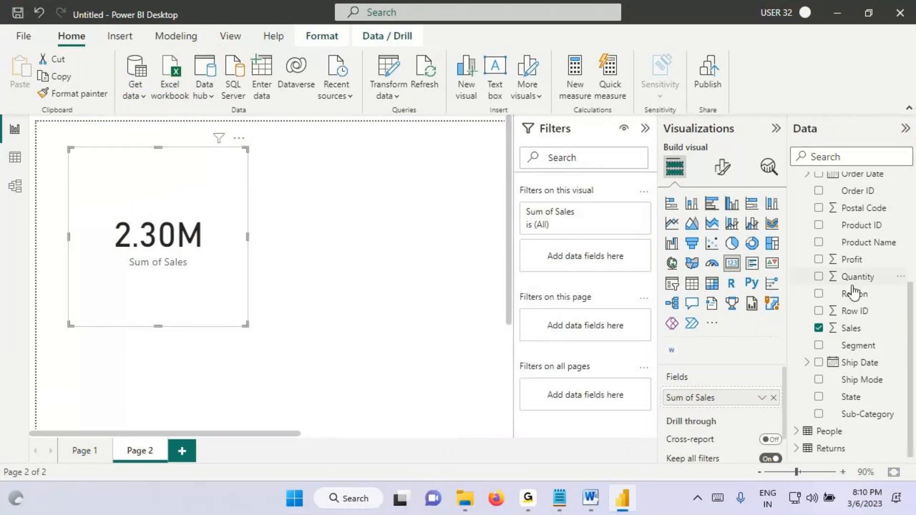
drag(858, 298, 539, 317)
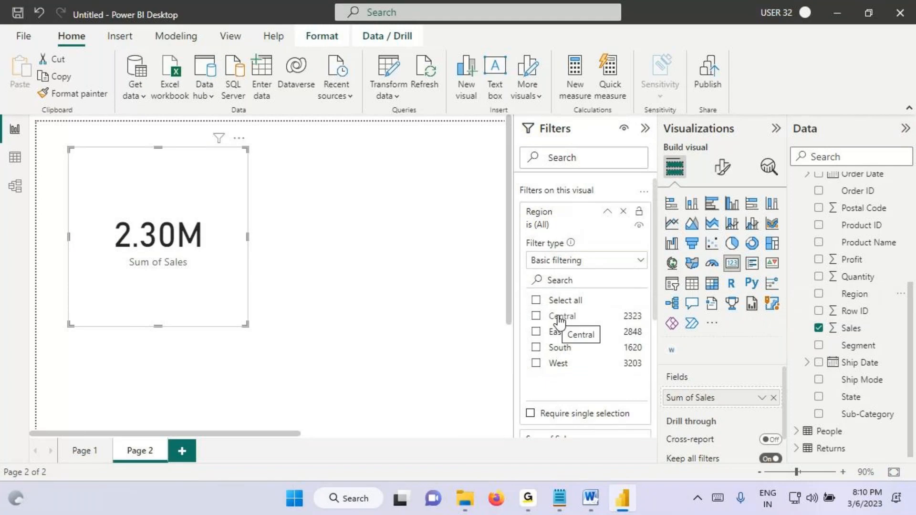
click(554, 317)
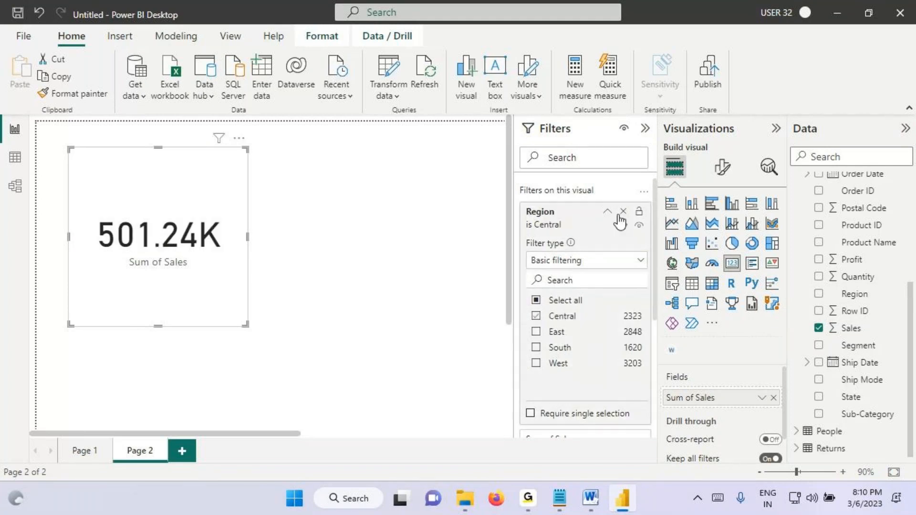
Step: Collapse the Filters pane and shrink the Sales card on Page 2
click(645, 128)
key(ctrl+2)
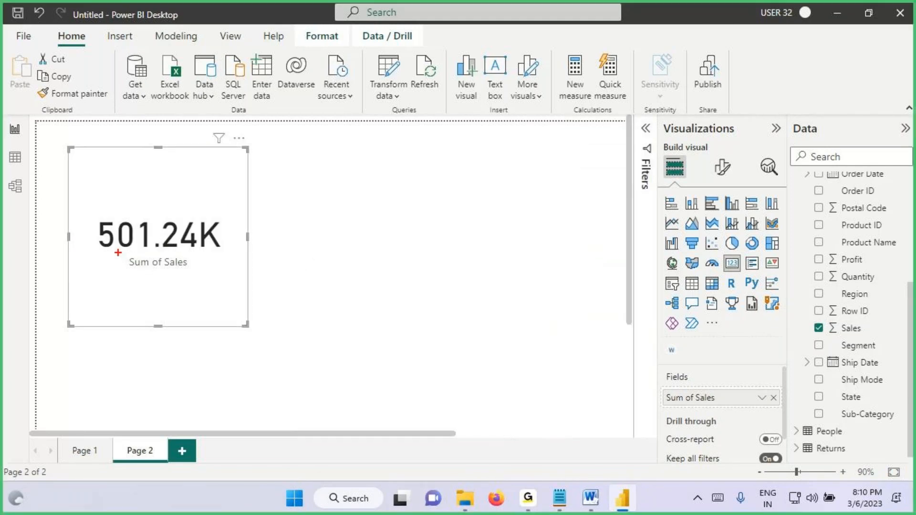
drag(118, 253, 219, 253)
key(Escape)
mouse_move(242, 323)
mouse_down()
mouse_move(177, 239)
mouse_move(202, 236)
mouse_up()
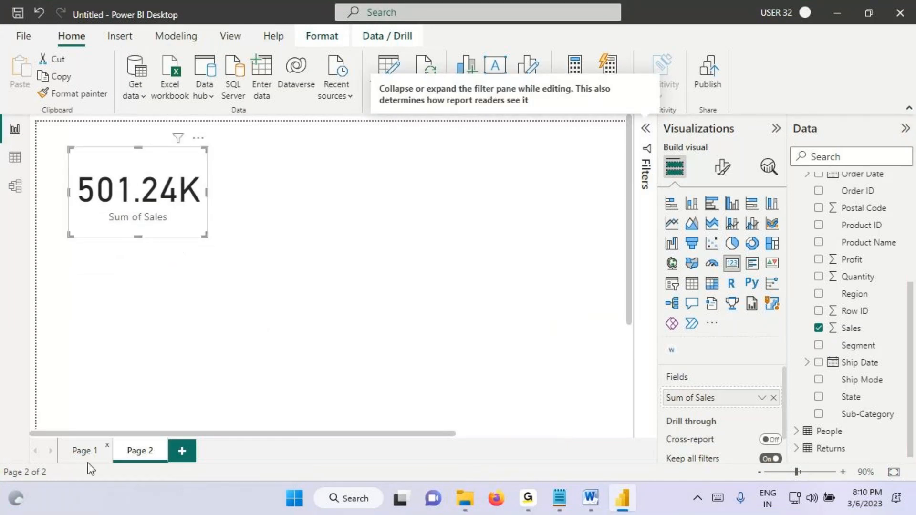
Step: Copy the Page 1 Sales card's formatting onto the Page 2 Sales card with Format painter, and fit that card into the page's upper-left corner
click(84, 450)
click(101, 178)
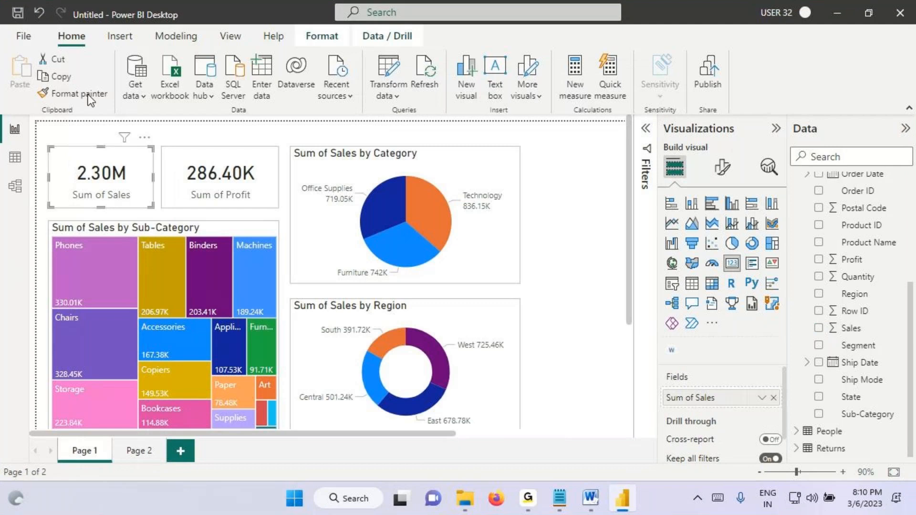
click(74, 94)
click(139, 451)
click(138, 179)
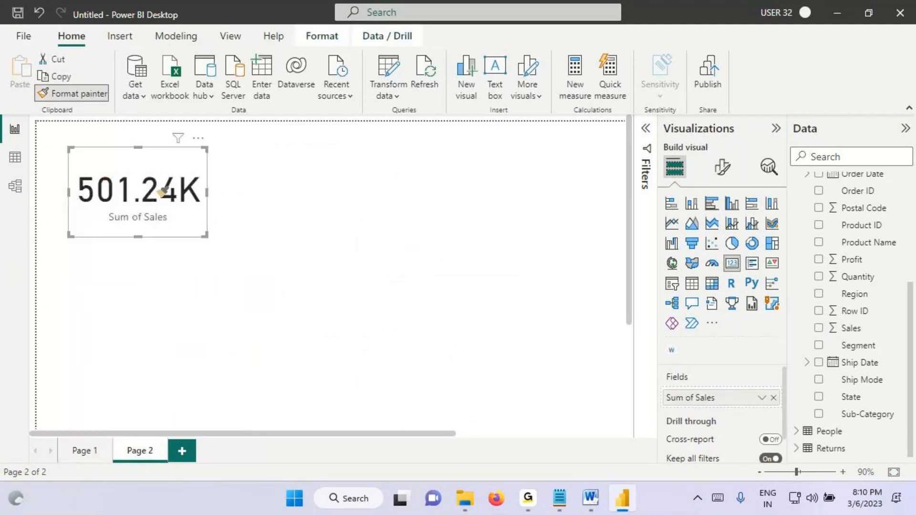
drag(181, 225, 170, 207)
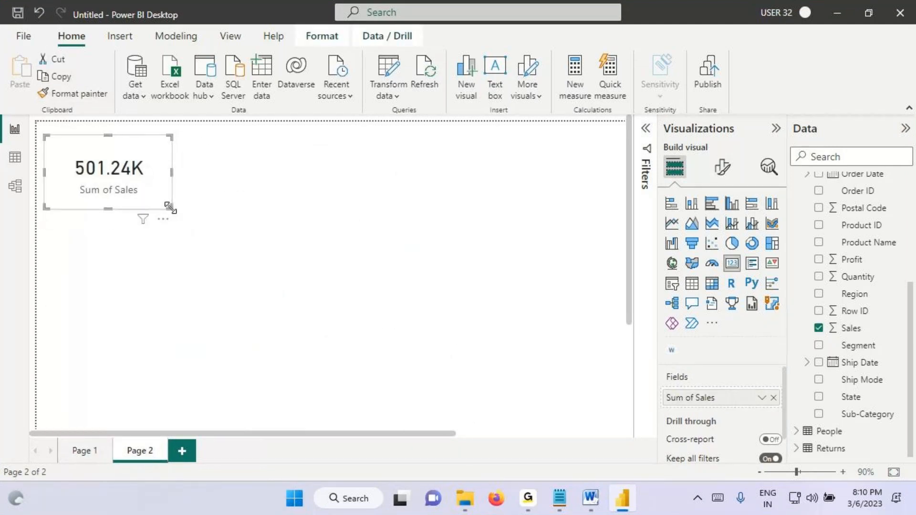
Step: Add a card showing the sum of Profit beside the Sales card on Page 2 and widen it
click(245, 166)
drag(732, 263, 264, 146)
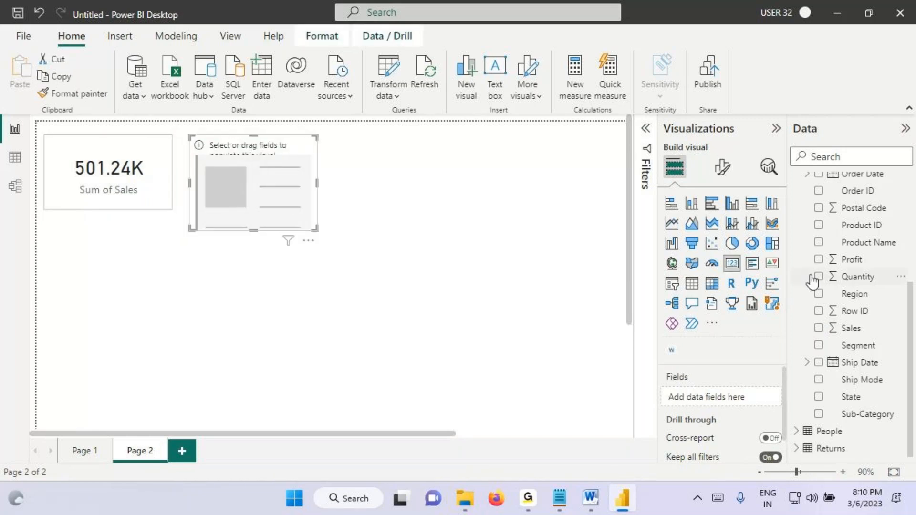
drag(860, 262, 270, 198)
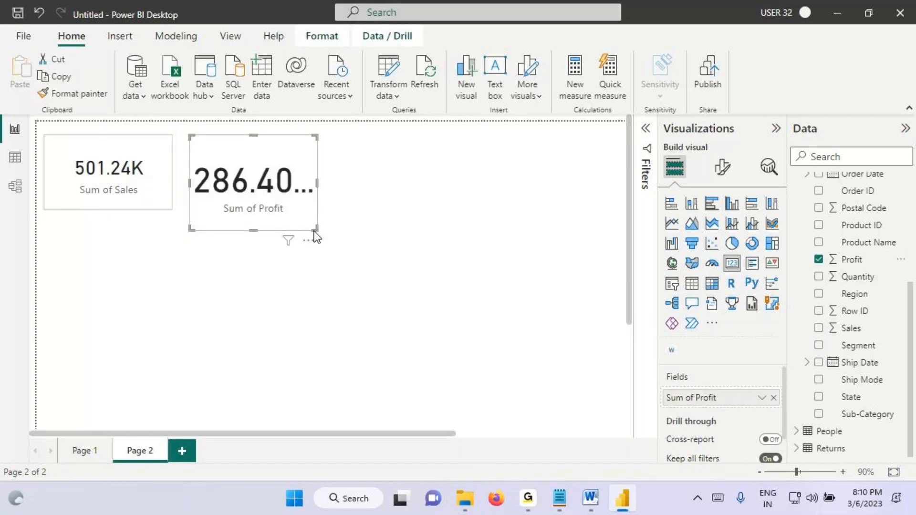
drag(313, 228, 342, 229)
key(ctrl+2)
drag(230, 200, 285, 149)
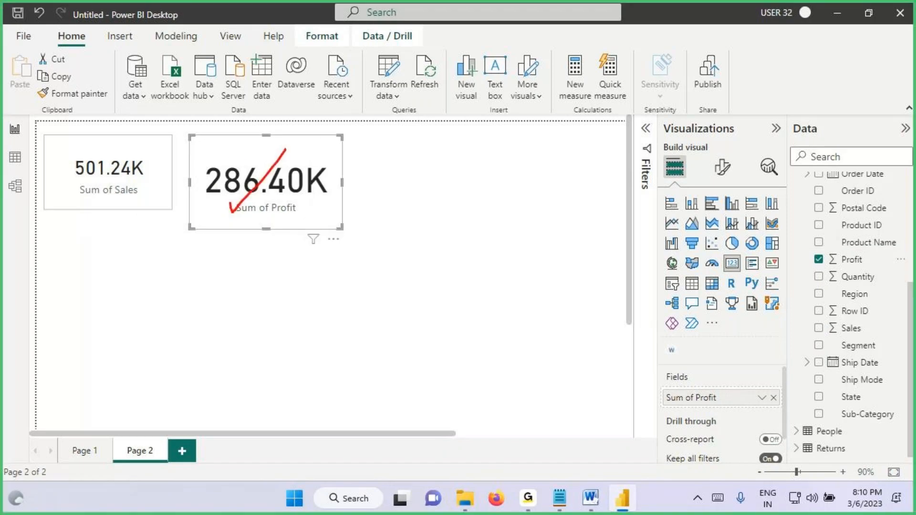
drag(232, 159, 337, 236)
key(Escape)
Step: Copy the Sales card's formatting onto the Profit card with Format painter
click(113, 174)
click(73, 93)
click(259, 181)
key(ctrl+2)
drag(232, 189, 299, 188)
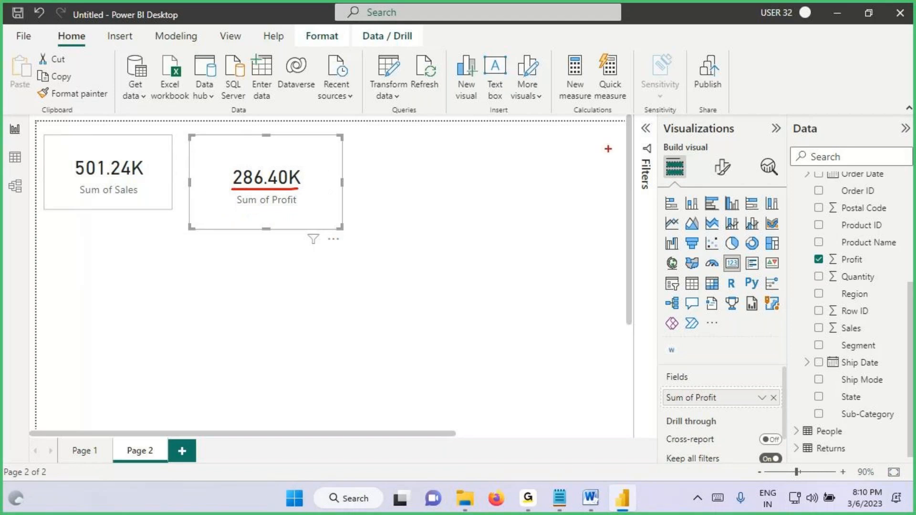
drag(665, 117, 661, 114)
key(Escape)
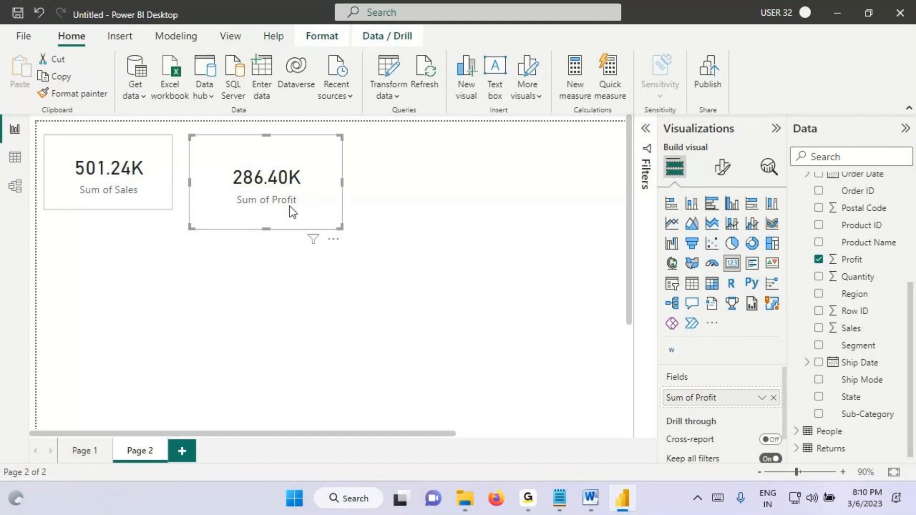
Step: Add Region as a visual-level filter on the Page 2 Profit card, restrict it to Central, and shrink the card
click(643, 147)
drag(854, 294, 597, 261)
click(592, 217)
drag(341, 228, 273, 191)
key(ctrl+2)
mouse_move(94, 265)
mouse_down()
mouse_move(100, 293)
mouse_move(113, 263)
mouse_move(158, 288)
mouse_up()
mouse_move(138, 275)
mouse_down()
mouse_move(218, 256)
mouse_move(265, 259)
mouse_move(294, 239)
mouse_move(272, 282)
mouse_up()
drag(84, 300, 190, 368)
drag(238, 292, 327, 355)
mouse_move(522, 139)
mouse_down()
mouse_move(547, 144)
mouse_move(537, 107)
mouse_move(519, 140)
mouse_up()
drag(556, 106, 553, 58)
mouse_move(559, 60)
mouse_down()
mouse_move(581, 76)
mouse_move(628, 58)
mouse_up()
drag(596, 40, 650, 36)
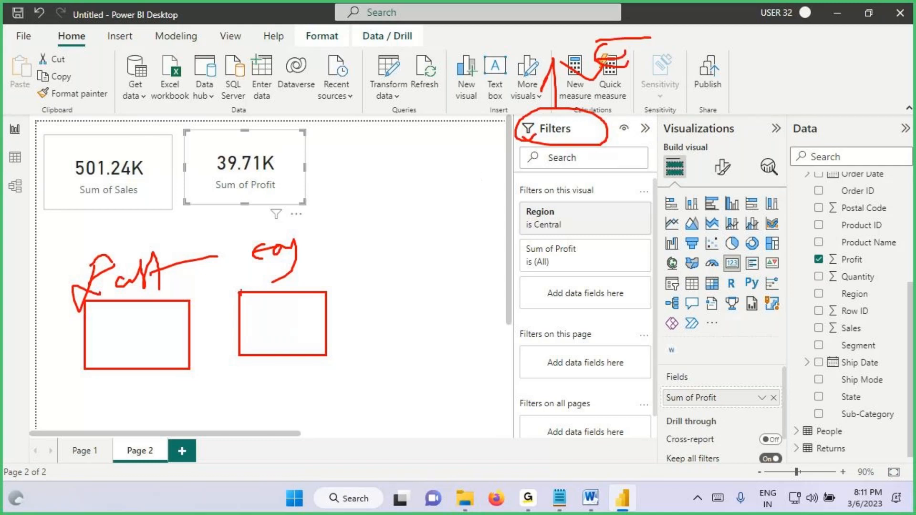
drag(123, 302, 275, 308)
drag(238, 191, 295, 189)
drag(153, 192, 263, 200)
mouse_move(427, 168)
mouse_down()
mouse_move(414, 196)
mouse_move(428, 217)
mouse_move(504, 162)
mouse_up()
drag(396, 261, 490, 220)
click(430, 270)
mouse_move(437, 229)
mouse_down()
mouse_move(442, 285)
mouse_move(459, 277)
mouse_up()
drag(462, 248, 449, 303)
mouse_move(413, 336)
mouse_down()
mouse_move(435, 356)
mouse_move(455, 355)
mouse_move(475, 324)
mouse_move(487, 367)
mouse_move(509, 324)
mouse_up()
drag(442, 380, 405, 424)
drag(491, 381, 554, 406)
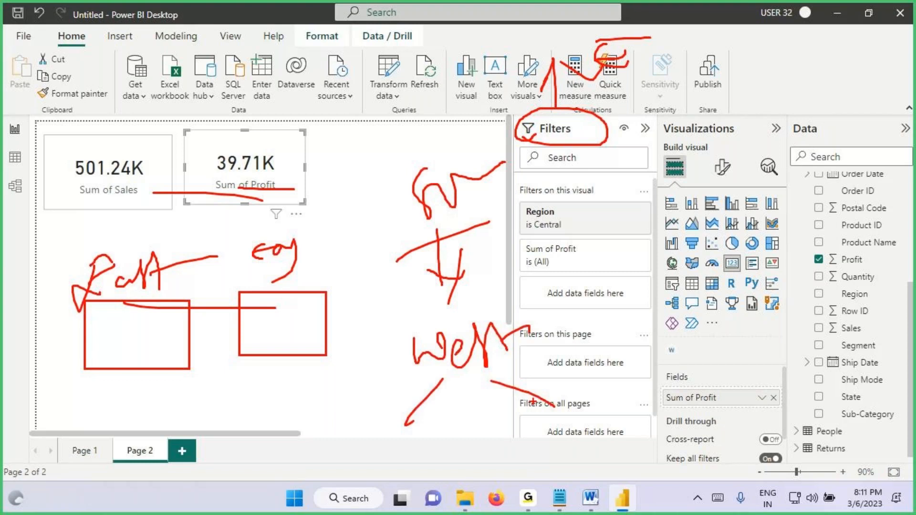
key(Escape)
Step: Align the Profit card level with the Sales card on Page 2 and reselect the Sales card
click(135, 171)
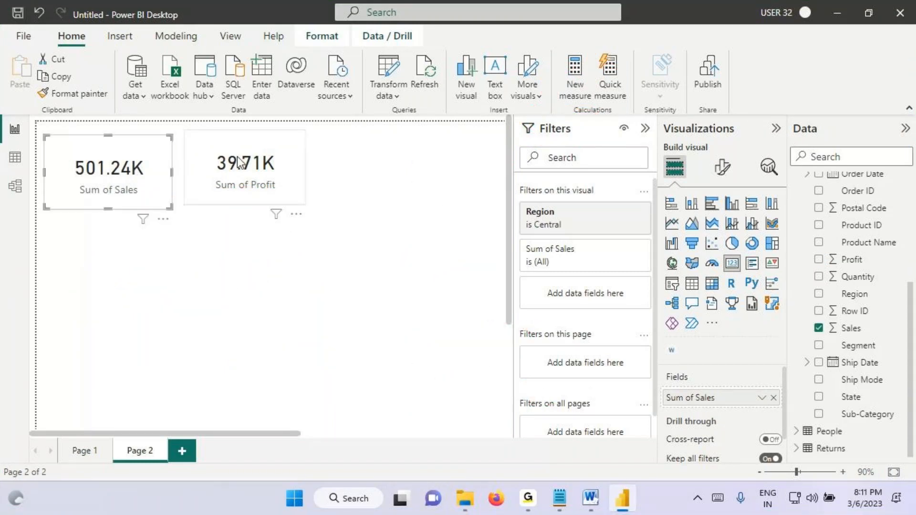
drag(238, 164, 240, 168)
click(112, 168)
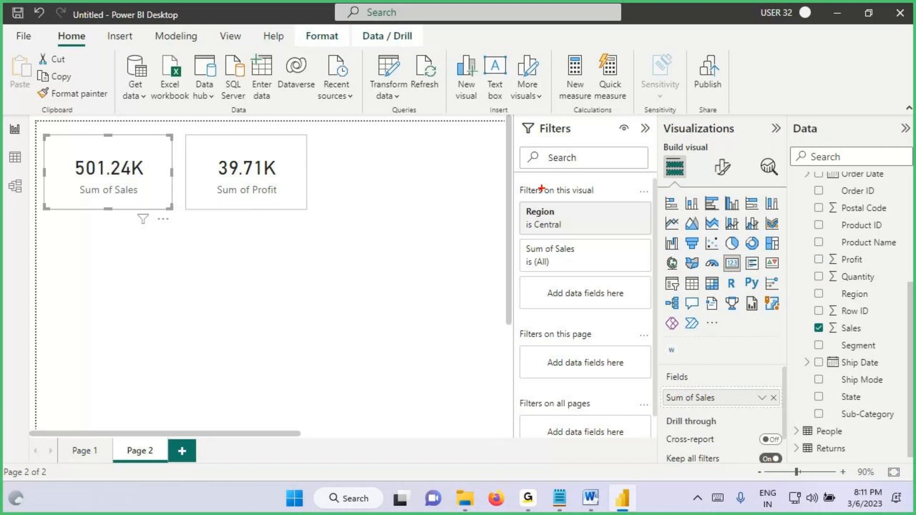
mouse_move(48, 138)
mouse_down()
mouse_move(292, 207)
mouse_move(385, 207)
mouse_up()
mouse_move(521, 139)
mouse_down()
mouse_move(596, 127)
mouse_move(564, 111)
mouse_move(524, 143)
mouse_up()
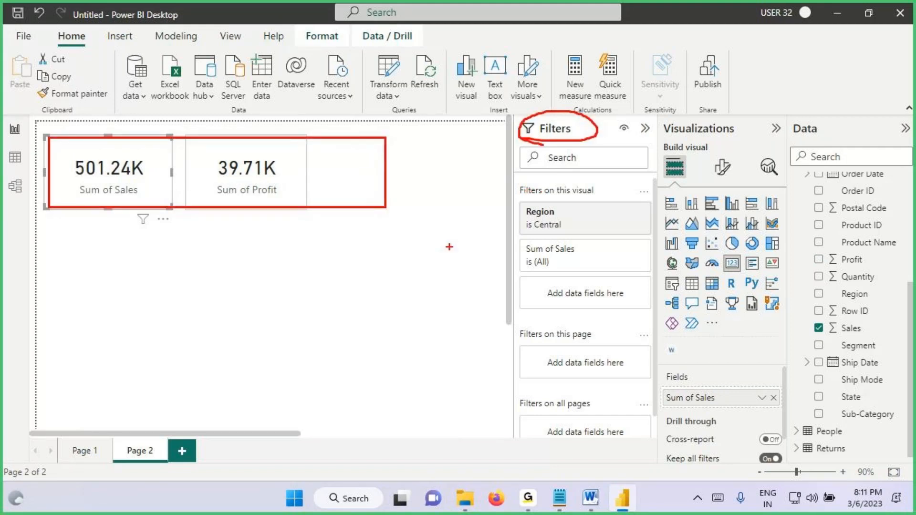
key(Escape)
Step: Switch to Notepad to highlight the Visual Interactions heading, and return to Page 1 in Power BI Desktop
click(559, 497)
drag(39, 137, 151, 135)
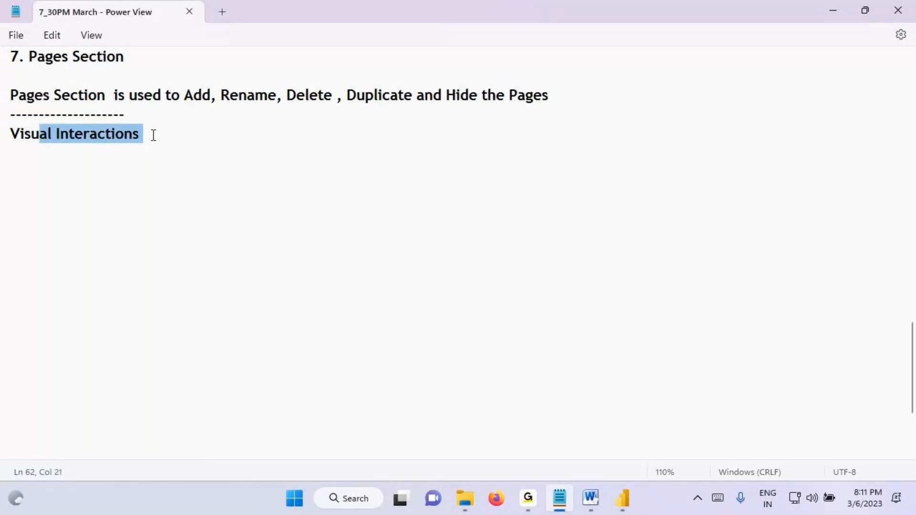
click(620, 500)
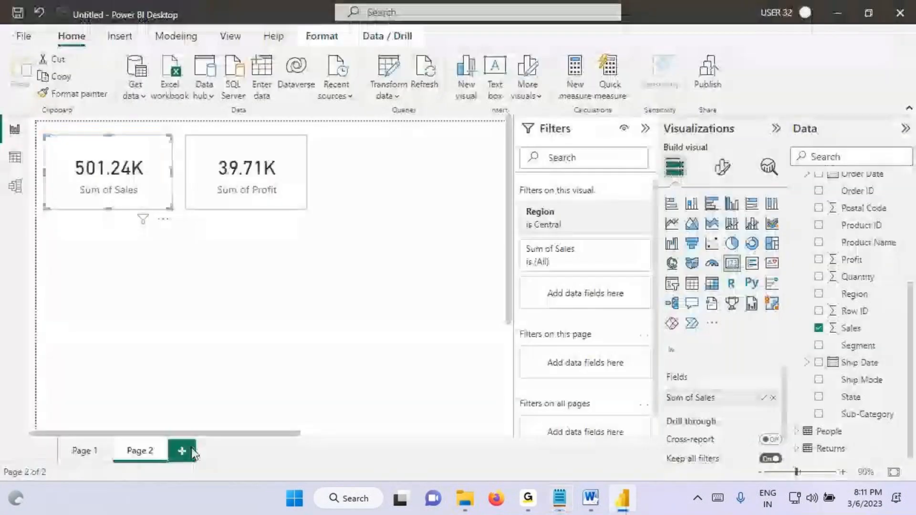
click(102, 451)
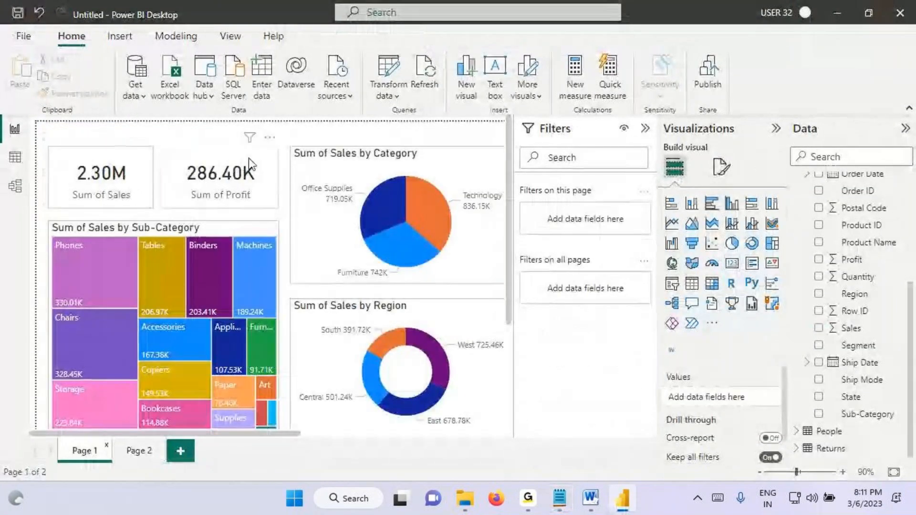
key(ctrl+2)
drag(19, 24, 133, 29)
mouse_move(710, 44)
mouse_down()
mouse_move(735, 76)
mouse_move(713, 45)
mouse_up()
mouse_move(758, 81)
mouse_down()
mouse_move(779, 68)
mouse_move(711, 109)
mouse_up()
mouse_move(35, 122)
mouse_down()
mouse_move(240, 341)
mouse_move(487, 461)
mouse_move(529, 452)
mouse_up()
drag(806, 45, 825, 67)
mouse_move(810, 55)
mouse_down()
mouse_move(811, 88)
mouse_move(826, 93)
mouse_up()
drag(847, 47, 887, 82)
mouse_move(890, 47)
mouse_down()
mouse_move(893, 72)
mouse_move(915, 76)
mouse_up()
mouse_move(150, 155)
mouse_down()
mouse_move(70, 176)
mouse_move(129, 165)
mouse_up()
mouse_move(210, 142)
mouse_down()
mouse_move(177, 181)
mouse_move(247, 138)
mouse_up()
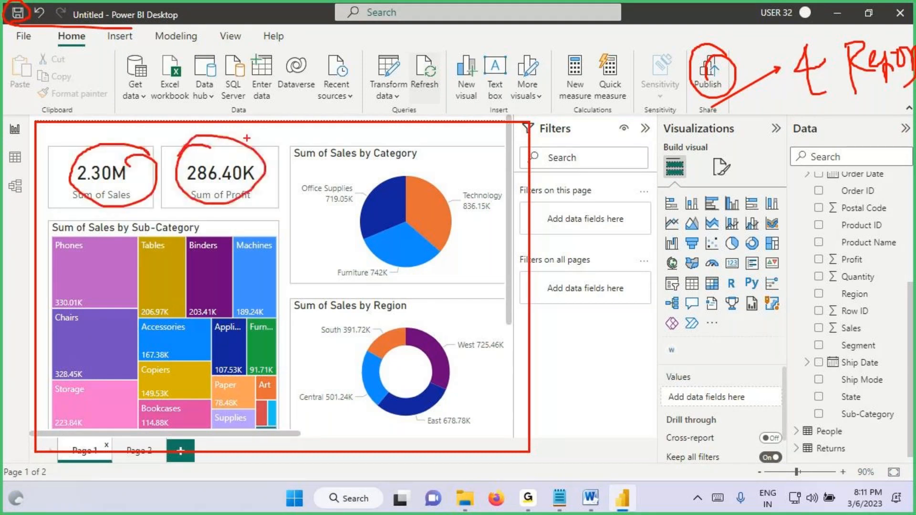
mouse_move(577, 120)
mouse_down()
mouse_move(578, 172)
mouse_move(589, 123)
mouse_up()
drag(596, 159, 615, 136)
mouse_move(629, 138)
mouse_down()
mouse_move(630, 160)
mouse_move(713, 122)
mouse_move(618, 177)
mouse_move(686, 229)
mouse_up()
drag(703, 190, 687, 229)
mouse_move(762, 216)
mouse_down()
mouse_move(628, 339)
mouse_move(781, 256)
mouse_move(753, 222)
mouse_up()
mouse_move(668, 260)
mouse_down()
mouse_move(670, 296)
mouse_move(693, 294)
mouse_move(720, 282)
mouse_move(737, 250)
mouse_up()
drag(662, 315, 729, 278)
mouse_move(737, 224)
mouse_down()
mouse_move(707, 218)
mouse_move(686, 332)
mouse_move(707, 234)
mouse_up()
drag(749, 154, 706, 233)
mouse_move(703, 204)
mouse_down()
mouse_move(701, 230)
mouse_move(756, 220)
mouse_up()
drag(686, 325, 693, 367)
drag(670, 350, 693, 367)
drag(707, 339, 693, 366)
mouse_move(693, 375)
mouse_down()
mouse_move(694, 404)
mouse_move(691, 388)
mouse_up()
drag(705, 355, 716, 387)
drag(706, 356, 717, 380)
drag(798, 310, 754, 378)
drag(742, 371, 755, 367)
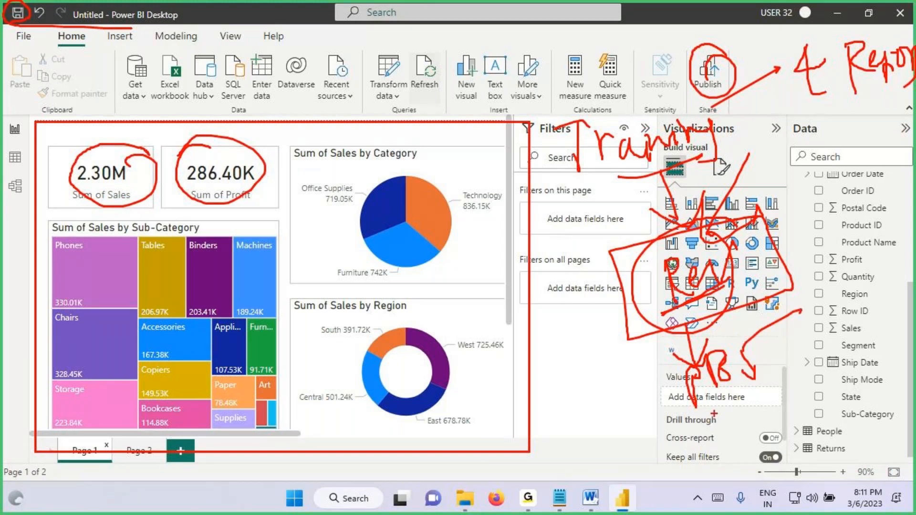
drag(706, 426, 743, 415)
drag(743, 415, 806, 404)
drag(821, 350, 792, 404)
mouse_move(741, 437)
mouse_down()
mouse_move(753, 488)
mouse_move(788, 465)
mouse_up()
mouse_move(787, 464)
mouse_down()
mouse_move(812, 438)
mouse_move(820, 447)
mouse_move(845, 414)
mouse_up()
drag(864, 423, 884, 409)
drag(860, 399, 878, 388)
mouse_move(884, 371)
mouse_down()
mouse_move(902, 367)
mouse_move(906, 350)
mouse_up()
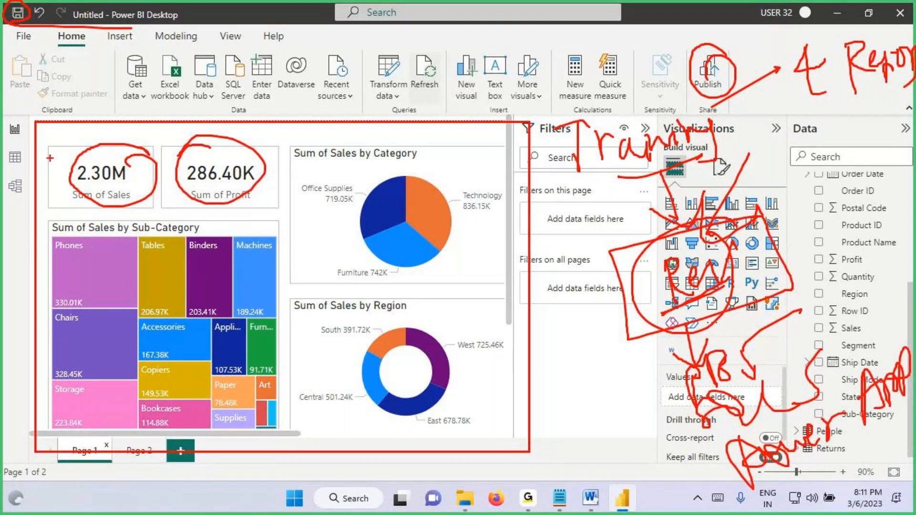
drag(8, 25, 64, 19)
drag(718, 91, 701, 102)
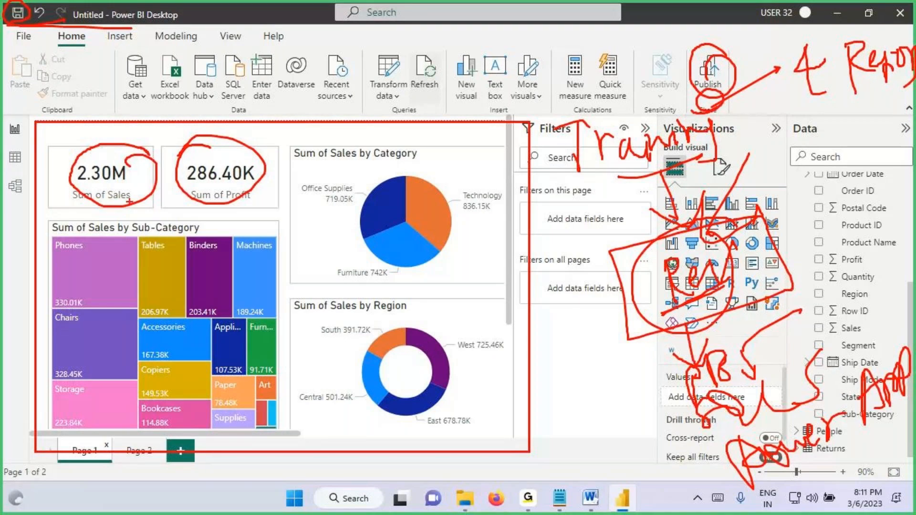
key(Escape)
key(ctrl+2)
mouse_move(36, 122)
mouse_down()
mouse_move(439, 422)
mouse_move(503, 432)
mouse_up()
mouse_move(63, 197)
mouse_down()
mouse_move(77, 189)
mouse_move(144, 207)
mouse_up()
mouse_move(247, 158)
mouse_down()
mouse_move(193, 144)
mouse_move(180, 192)
mouse_move(192, 155)
mouse_up()
drag(104, 111, 106, 145)
mouse_move(87, 135)
mouse_down()
mouse_move(122, 121)
mouse_move(106, 152)
mouse_up()
drag(227, 76, 240, 143)
drag(204, 117, 229, 141)
mouse_move(101, 47)
mouse_down()
mouse_move(93, 90)
mouse_move(138, 71)
mouse_move(139, 82)
mouse_move(157, 68)
mouse_up()
mouse_move(215, 45)
mouse_down()
mouse_move(238, 70)
mouse_move(261, 56)
mouse_up()
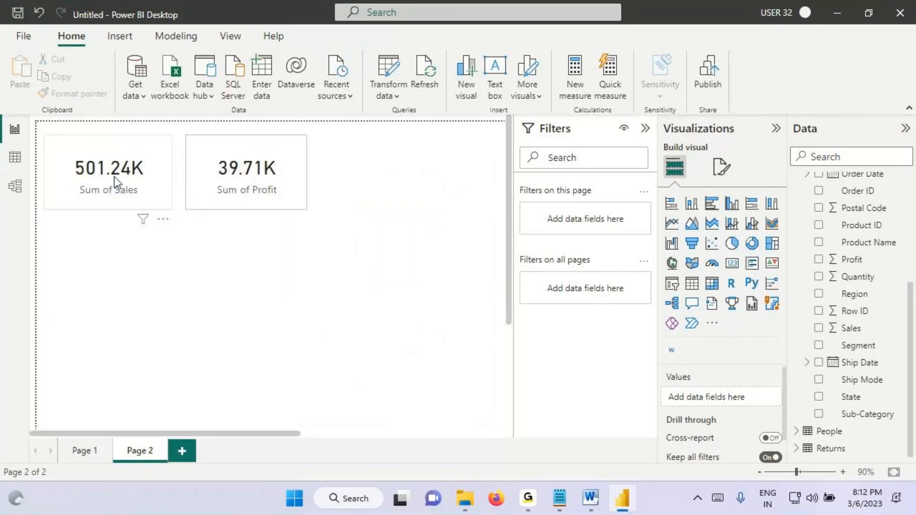
Step: Move the Sales and Profit cards slightly lower on Page 2
click(114, 177)
click(239, 176)
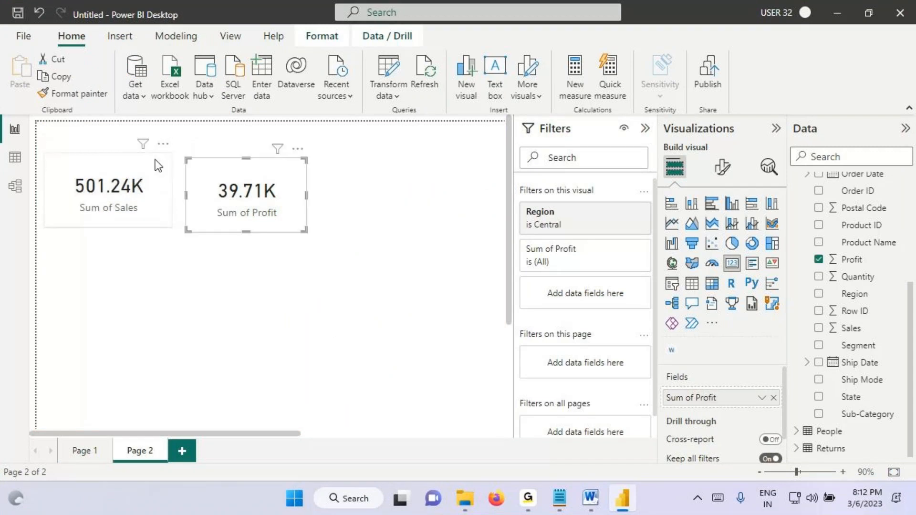
mouse_move(142, 144)
mouse_move(186, 170)
mouse_down()
mouse_move(167, 152)
mouse_move(86, 227)
mouse_up()
drag(86, 227, 162, 147)
Step: Go back to Page 1 and collapse the Filters pane
click(78, 441)
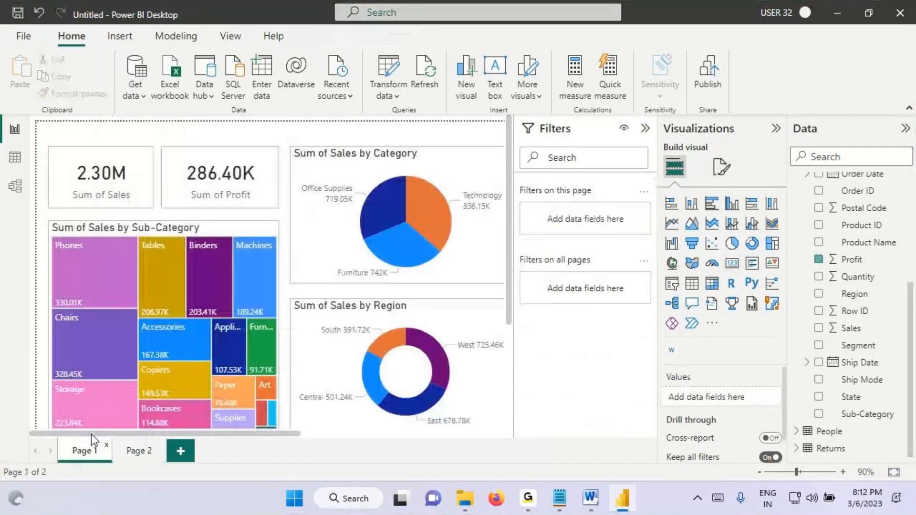
click(645, 128)
mouse_move(34, 129)
mouse_down()
mouse_move(395, 382)
mouse_move(576, 438)
mouse_up()
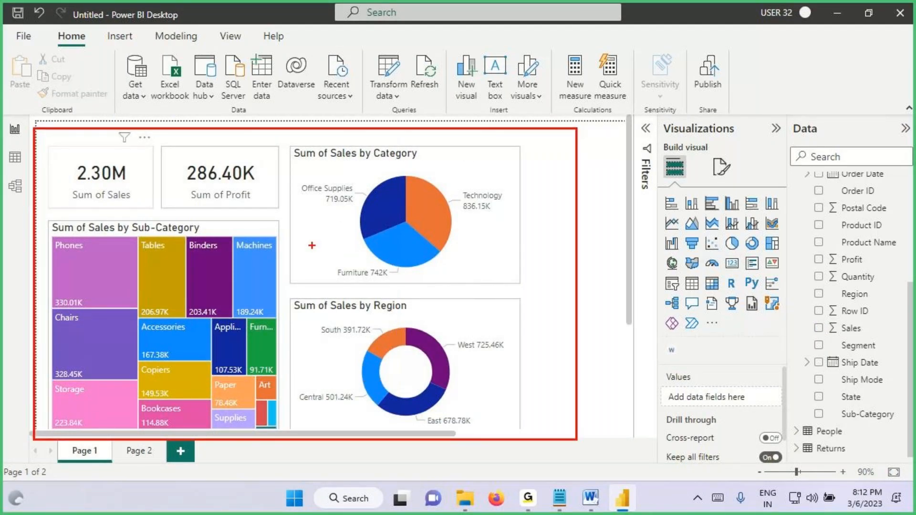
mouse_move(69, 462)
mouse_down()
mouse_move(114, 450)
mouse_move(64, 472)
mouse_move(112, 461)
mouse_up()
drag(101, 179, 141, 162)
drag(221, 170, 292, 142)
drag(377, 169, 432, 147)
drag(171, 292, 266, 279)
mouse_move(353, 341)
mouse_down()
mouse_move(427, 311)
mouse_move(381, 315)
mouse_move(408, 314)
mouse_move(411, 294)
mouse_move(373, 315)
mouse_up()
mouse_move(447, 358)
mouse_down()
mouse_move(512, 339)
mouse_move(499, 371)
mouse_up()
mouse_move(523, 314)
mouse_down()
mouse_move(594, 310)
mouse_move(606, 281)
mouse_up()
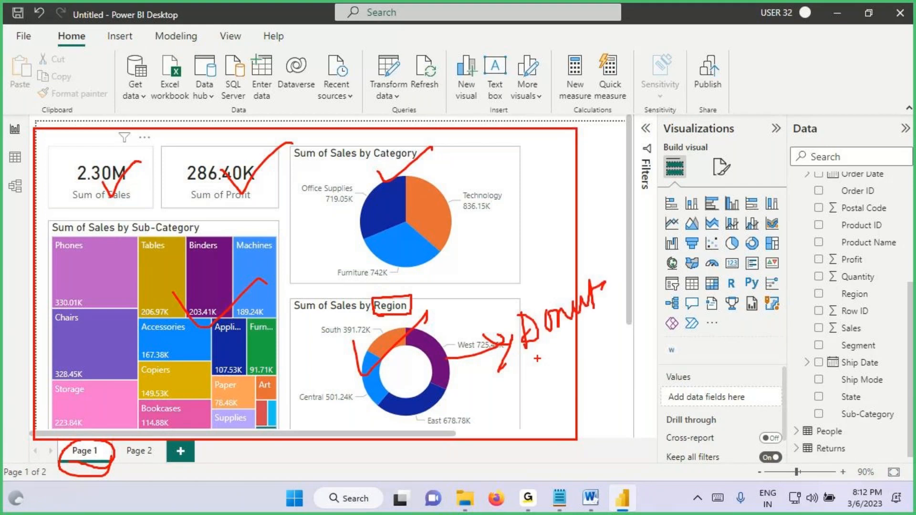
drag(537, 359, 577, 321)
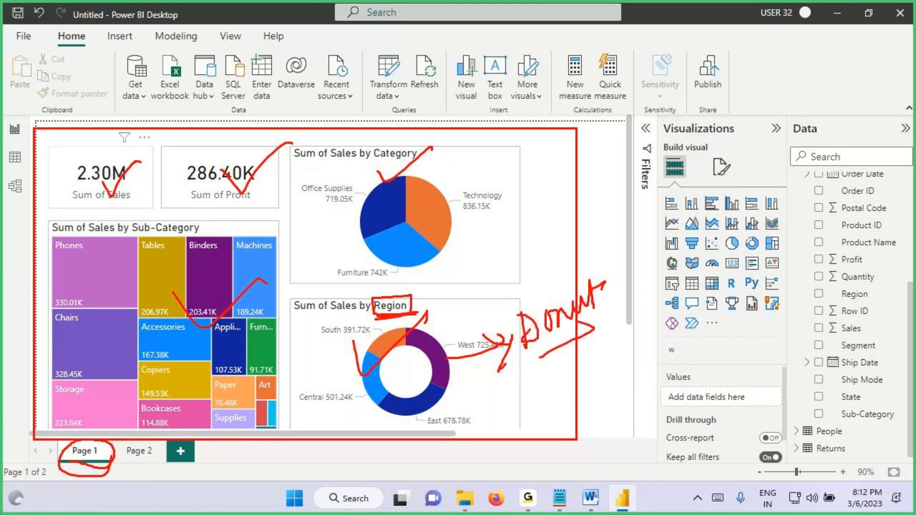
Step: Check the Page 1 Sales and Profit cards with Central selected in the region donut chart, and clear the selection
mouse_move(362, 380)
mouse_down()
mouse_move(397, 347)
mouse_move(396, 365)
mouse_up()
click(365, 373)
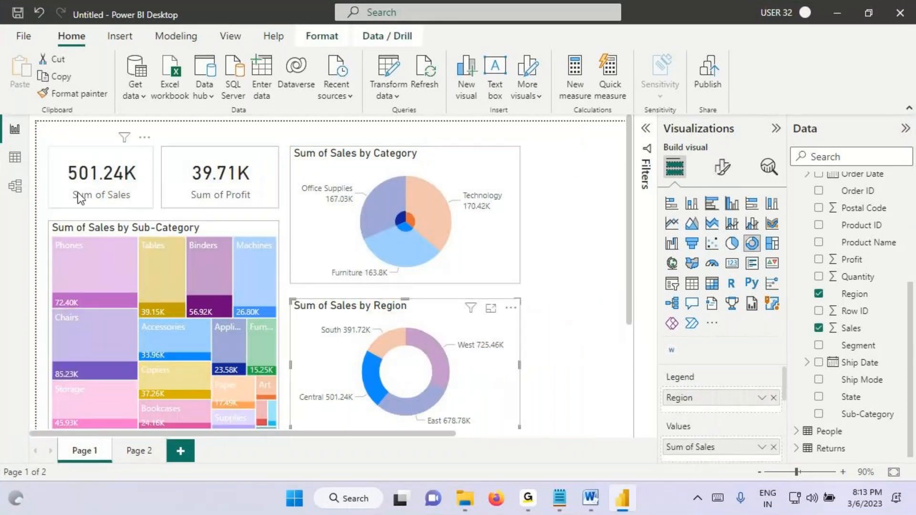
drag(62, 184, 117, 183)
drag(180, 186, 233, 185)
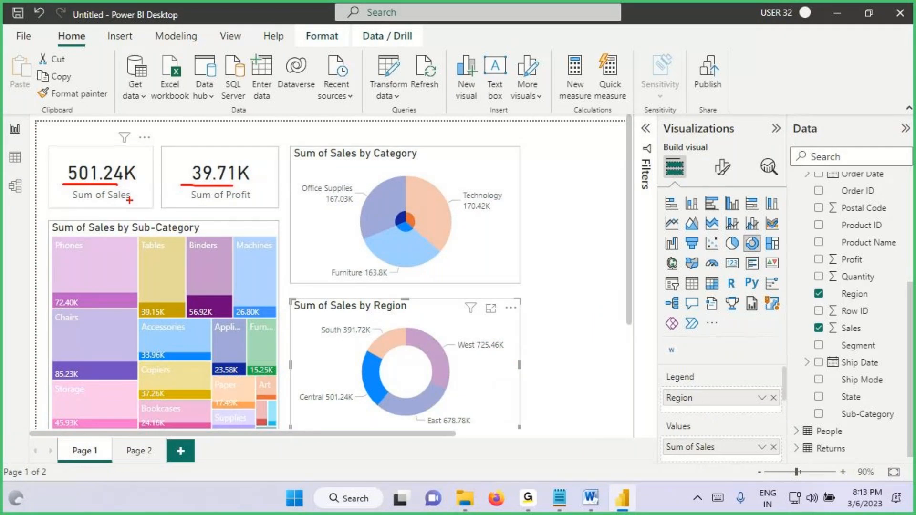
drag(120, 156, 67, 165)
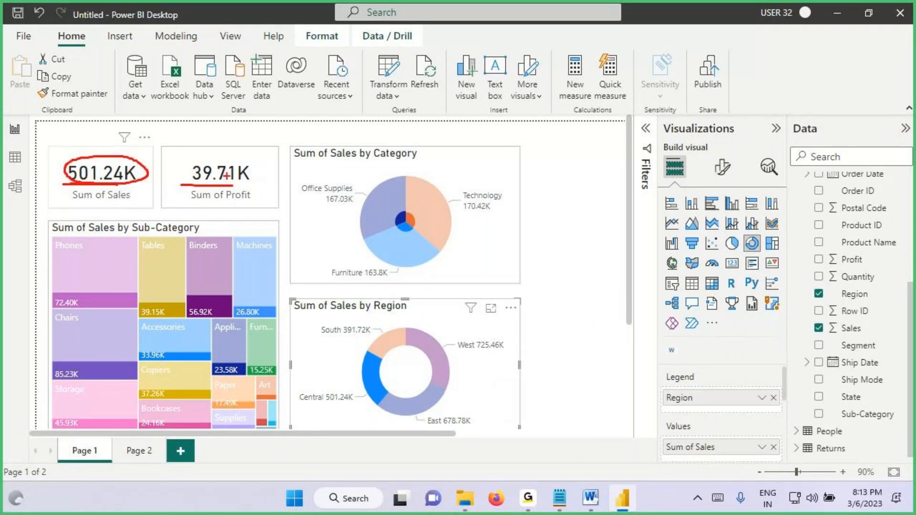
mouse_move(242, 159)
mouse_down()
mouse_move(183, 183)
mouse_move(246, 188)
mouse_move(249, 164)
mouse_move(229, 160)
mouse_up()
key(Escape)
click(370, 381)
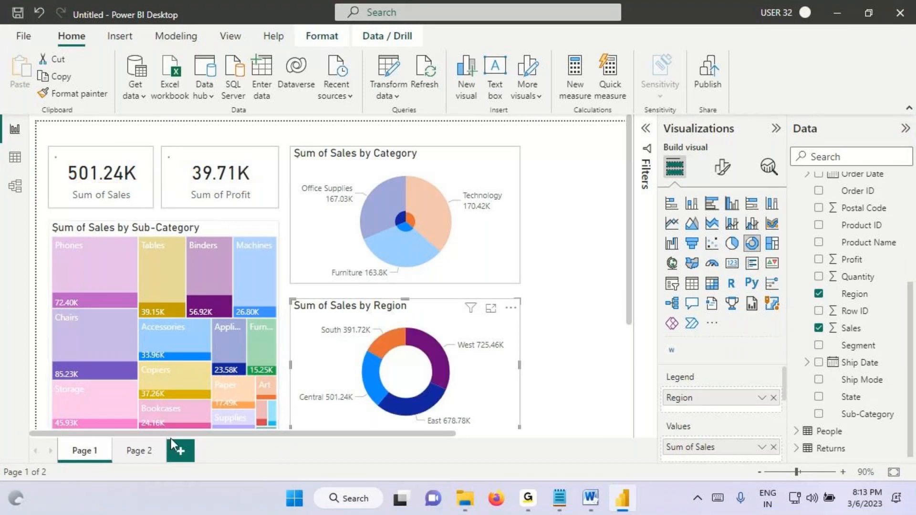
Step: View the manually filtered cards on Page 2 and switch to the Visual Interactions notes in Notepad
click(136, 451)
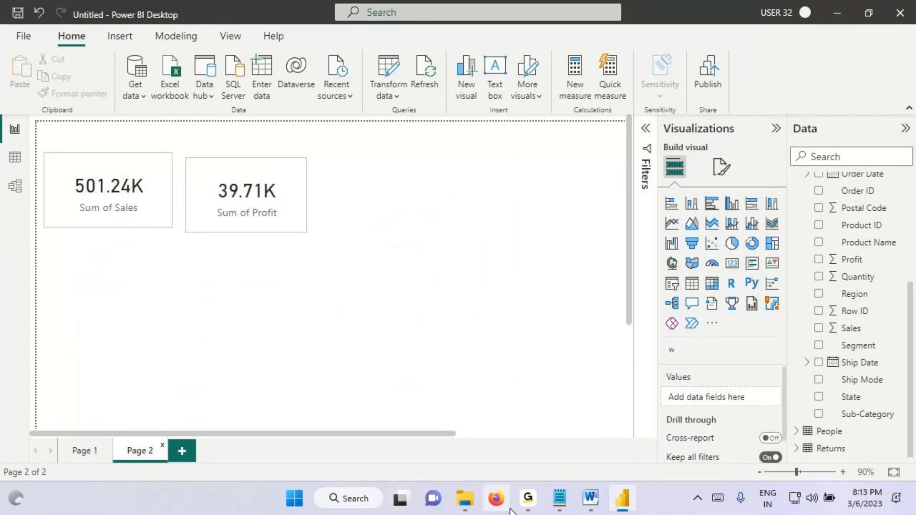
click(559, 499)
key(Escape)
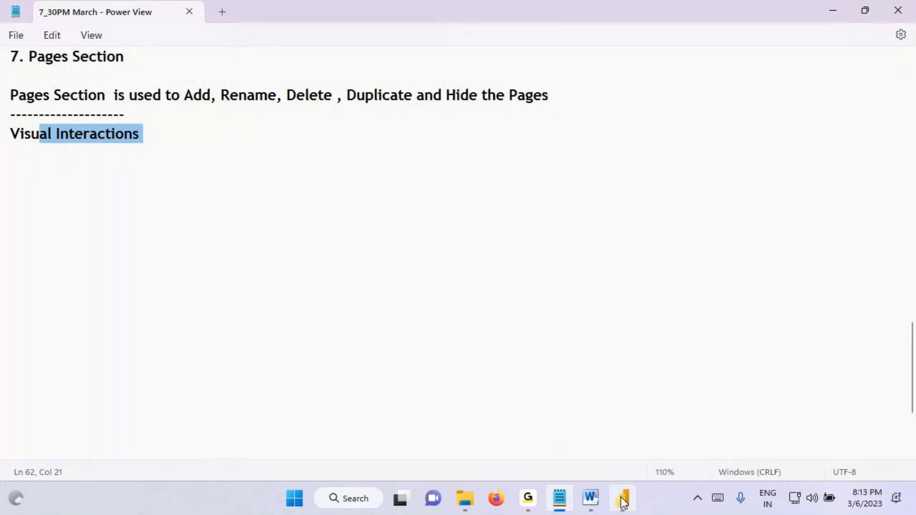
Step: Switch back to Power BI Desktop and circle the Page 2 Sales and Profit cards, linking them to the Filters pane with an arrow
click(622, 497)
click(102, 214)
click(238, 202)
mouse_move(308, 160)
mouse_down()
mouse_move(239, 158)
mouse_move(532, 27)
mouse_move(648, 139)
mouse_up()
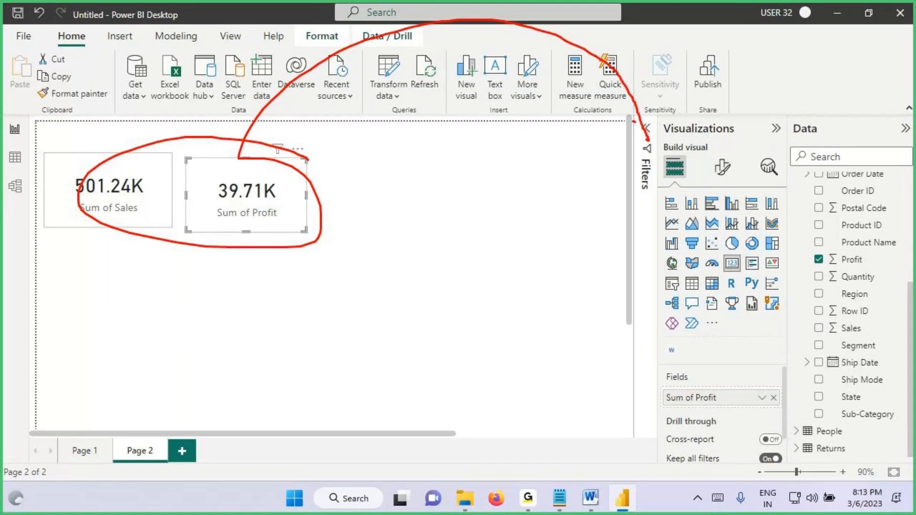
key(Escape)
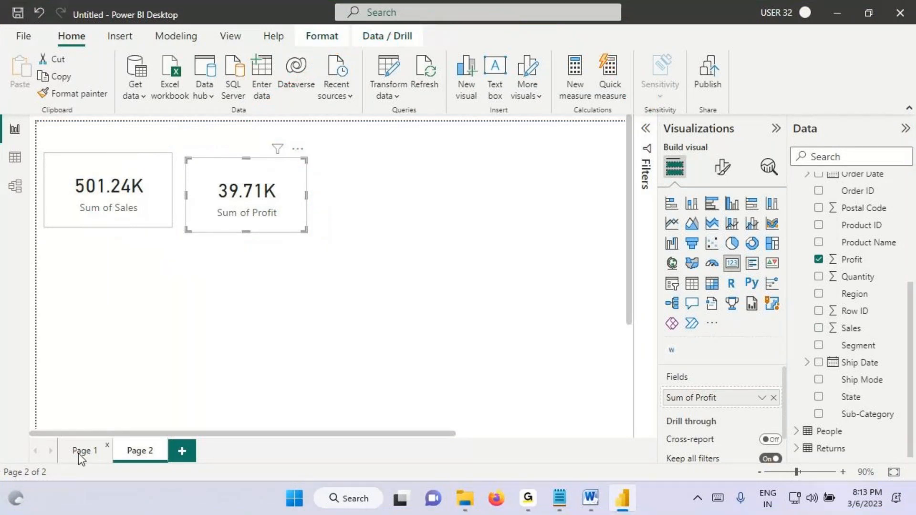
Step: Open Page 1 and mark the unfiltered Sales and Profit card values and the donut's Central slice with on-screen ink
click(78, 453)
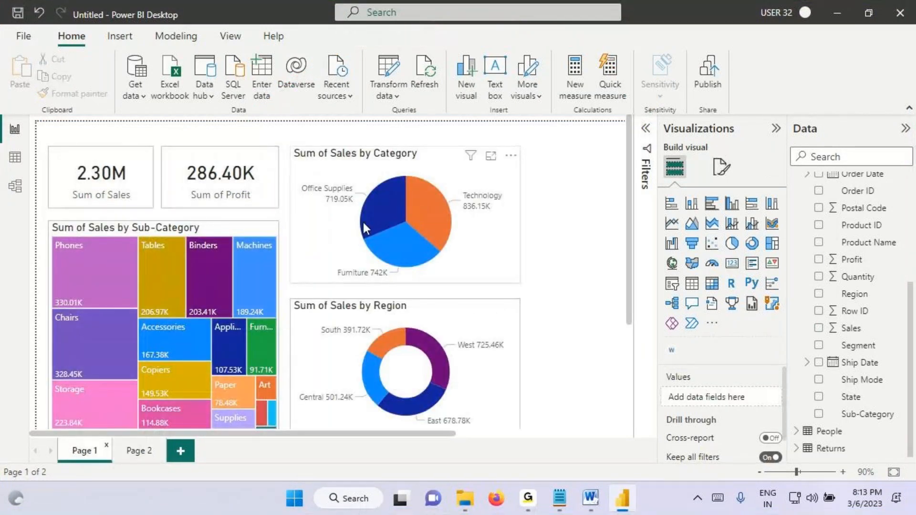
key(ctrl+2)
drag(66, 185, 127, 184)
drag(189, 183, 241, 175)
drag(120, 102, 152, 139)
drag(123, 101, 126, 204)
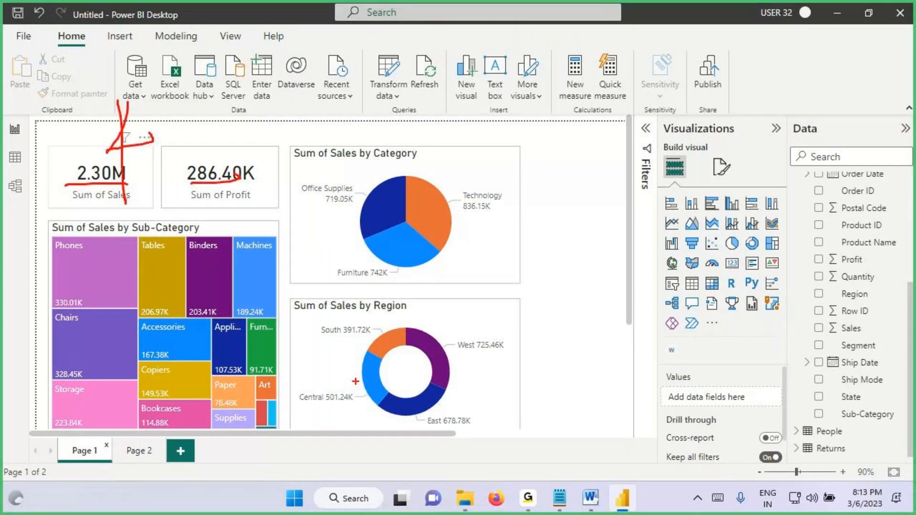
drag(355, 381, 393, 367)
key(Escape)
Step: Select Central in the region donut chart and compare the Page 1 Sales and Profit cards with the manually filtered cards on Page 2
click(371, 377)
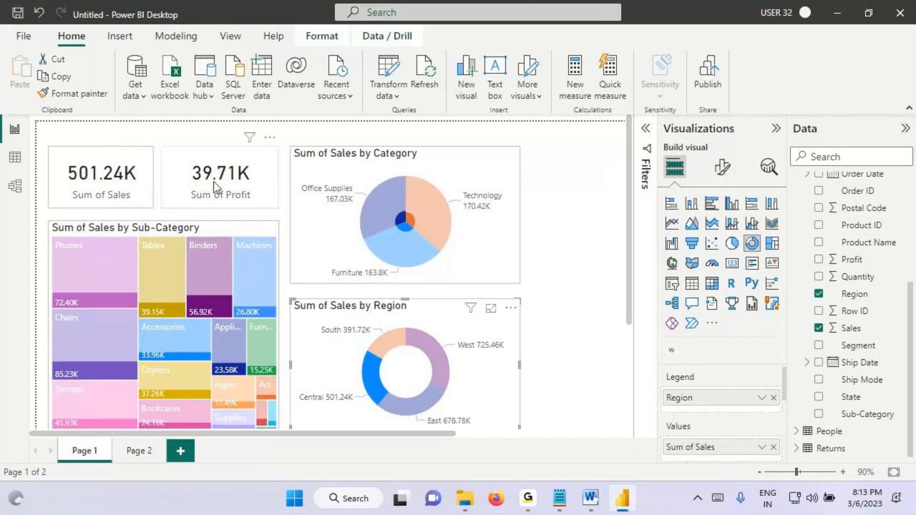
key(ctrl+2)
drag(74, 186, 129, 186)
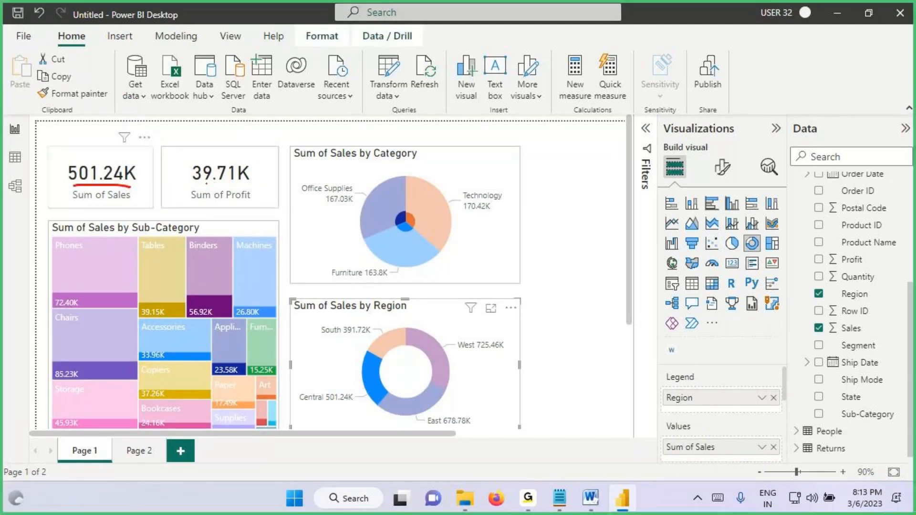
key(Escape)
click(149, 449)
key(ctrl+2)
mouse_move(79, 197)
mouse_down()
mouse_move(265, 186)
mouse_move(142, 177)
mouse_up()
drag(163, 110, 166, 159)
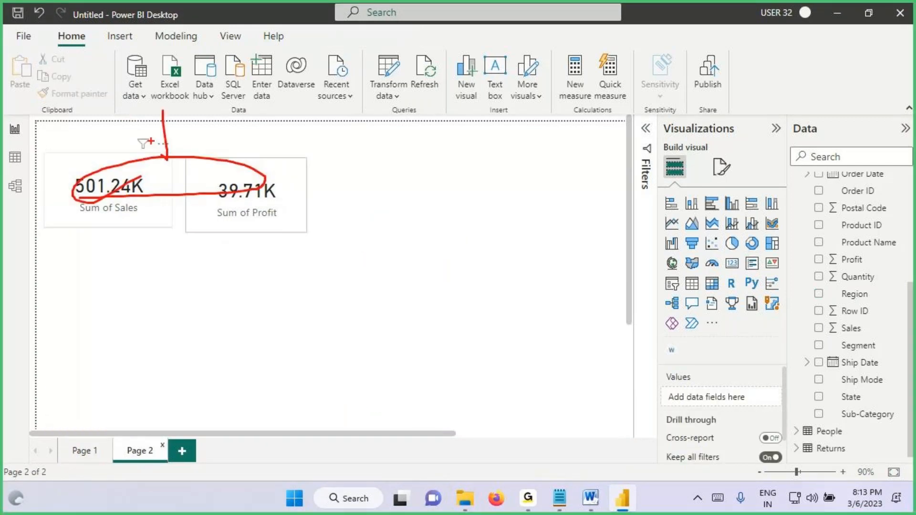
key(Escape)
Step: Select Central in the Page 1 region donut chart again and annotate the other visuals as affected by that selection
click(82, 450)
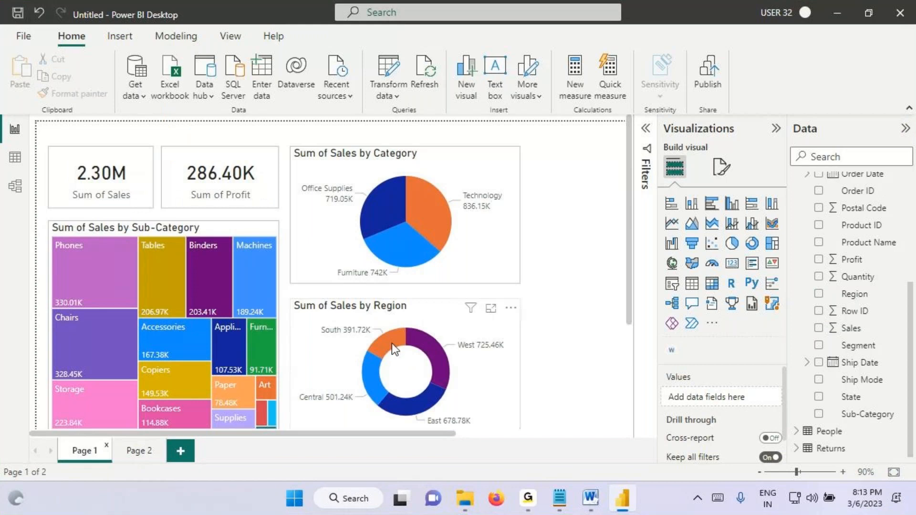
click(371, 378)
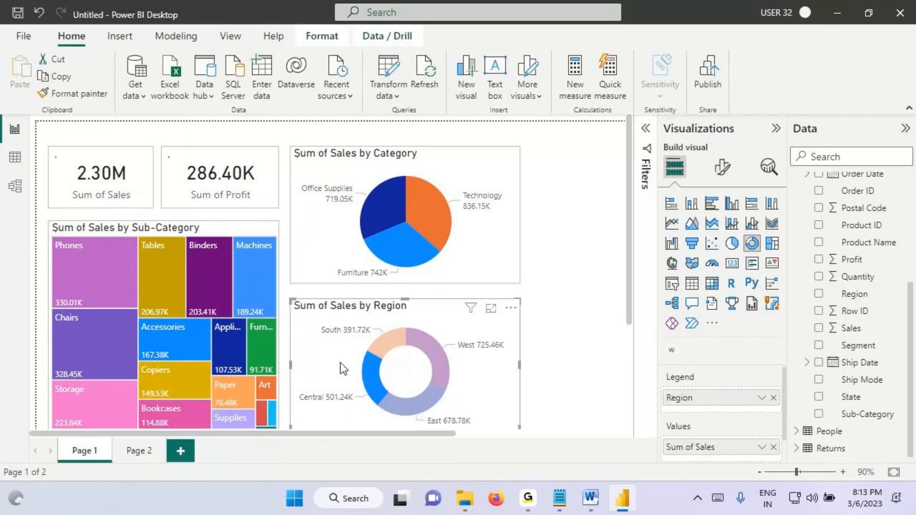
mouse_move(368, 379)
key(ctrl+2)
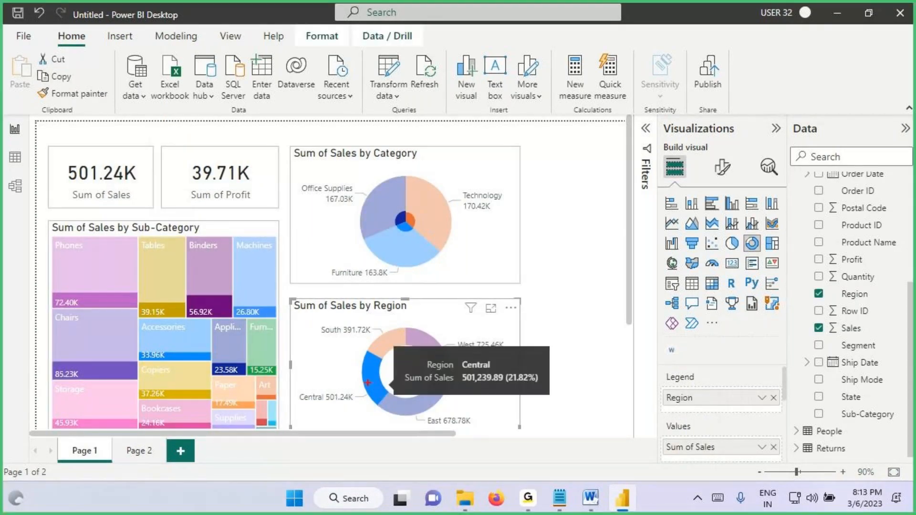
drag(362, 374, 429, 342)
mouse_move(465, 173)
mouse_down()
mouse_move(94, 218)
mouse_move(206, 462)
mouse_move(474, 184)
mouse_move(420, 101)
mouse_move(419, 150)
mouse_move(461, 111)
mouse_move(466, 128)
mouse_up()
click(465, 98)
drag(478, 92, 482, 130)
drag(476, 120, 496, 107)
drag(436, 160, 491, 128)
drag(458, 162, 439, 159)
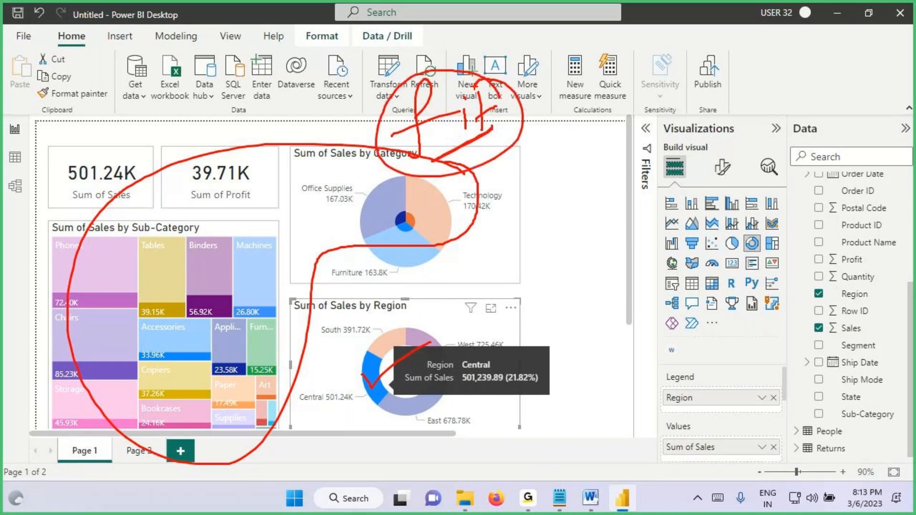
Step: Add to the Notepad notes: "When we Select a Data Point in One Visual all Other Visuals in Report Page will Filter the Data because of Visual Interactions"
click(559, 498)
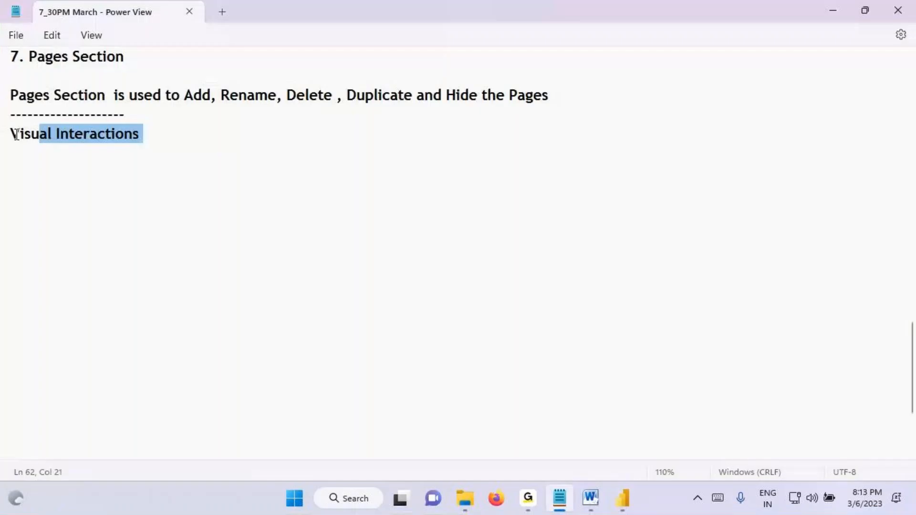
click(156, 136)
key(Return)
key(Return)
text(When)
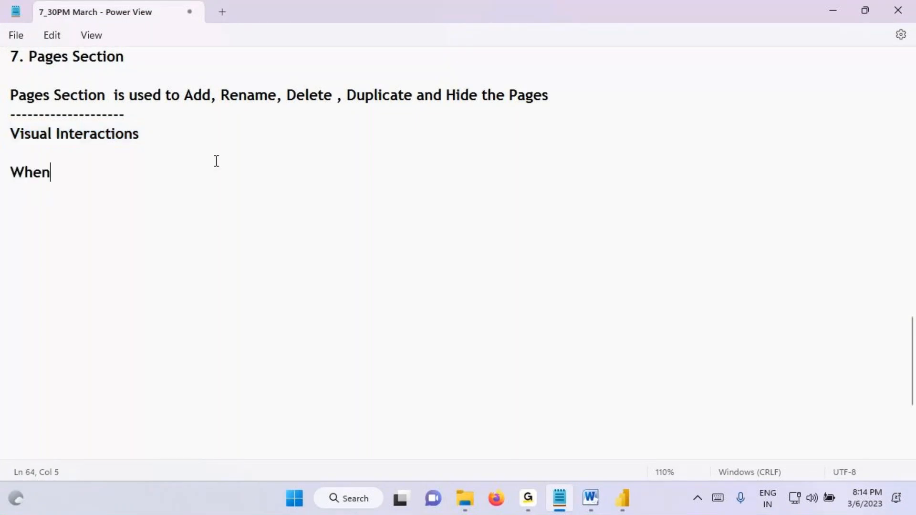
text( we Select)
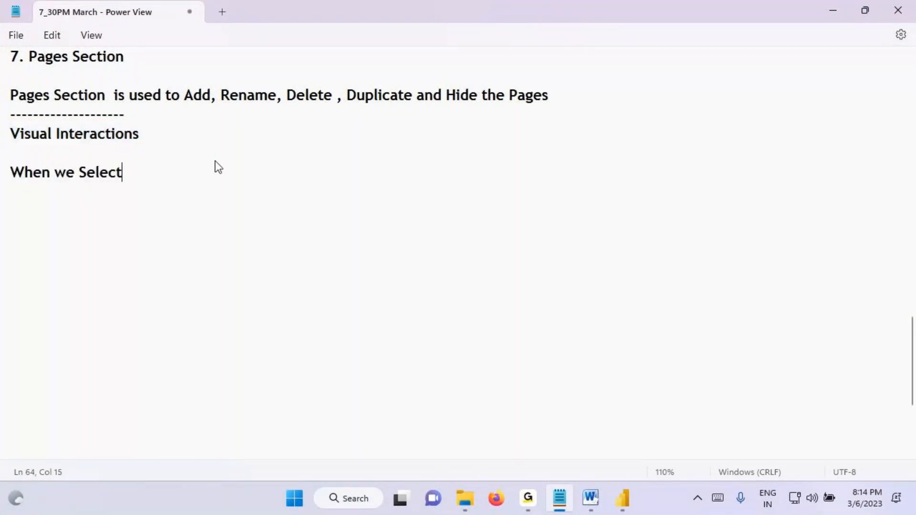
text( a Data P)
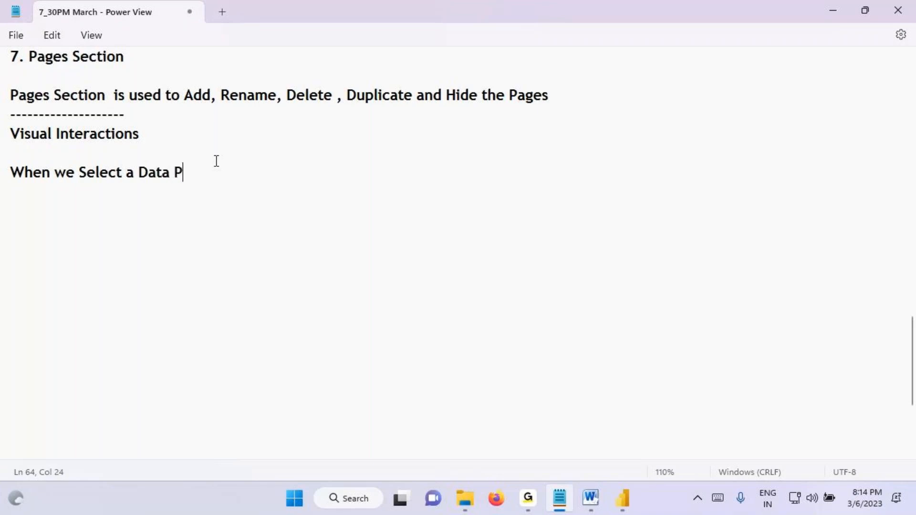
text(oint in One Visual)
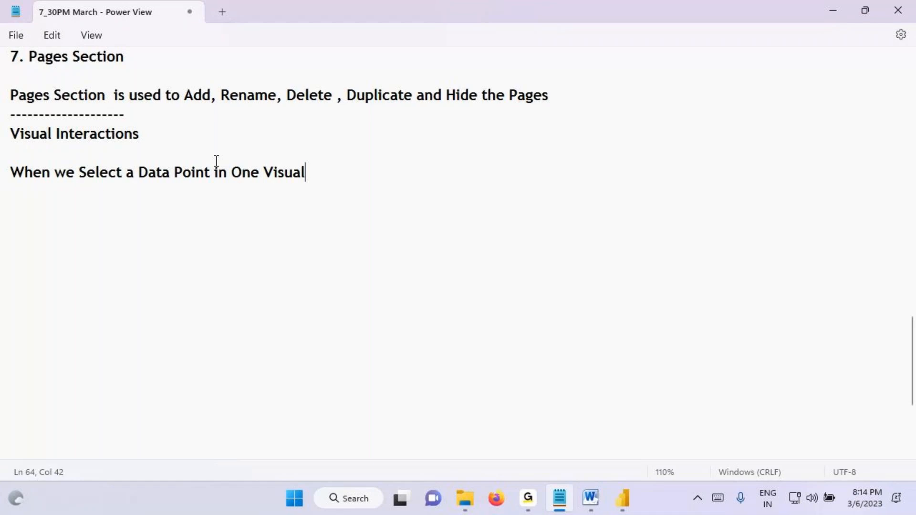
text( all Other )
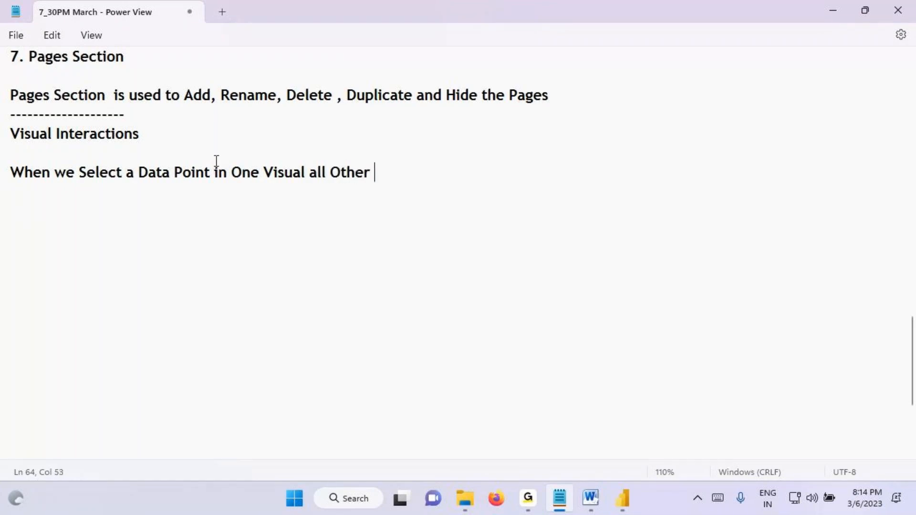
text(Visuals )
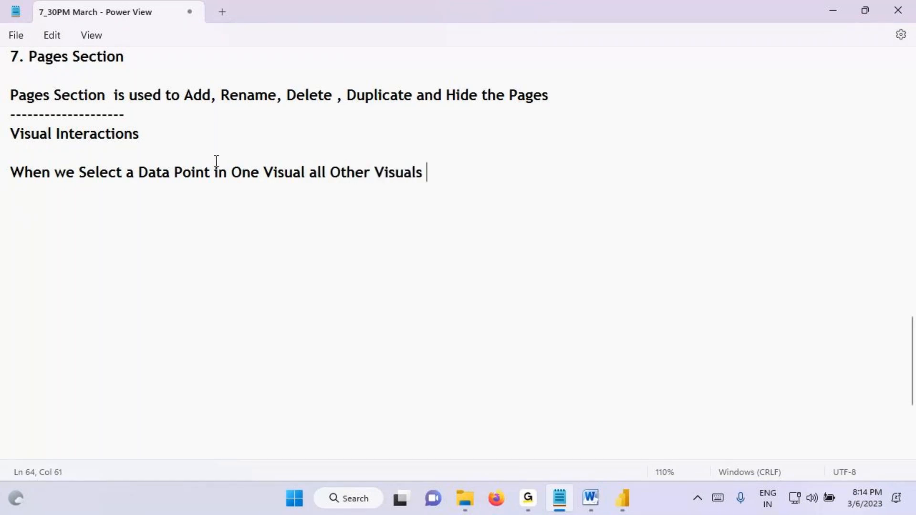
text(in Repor)
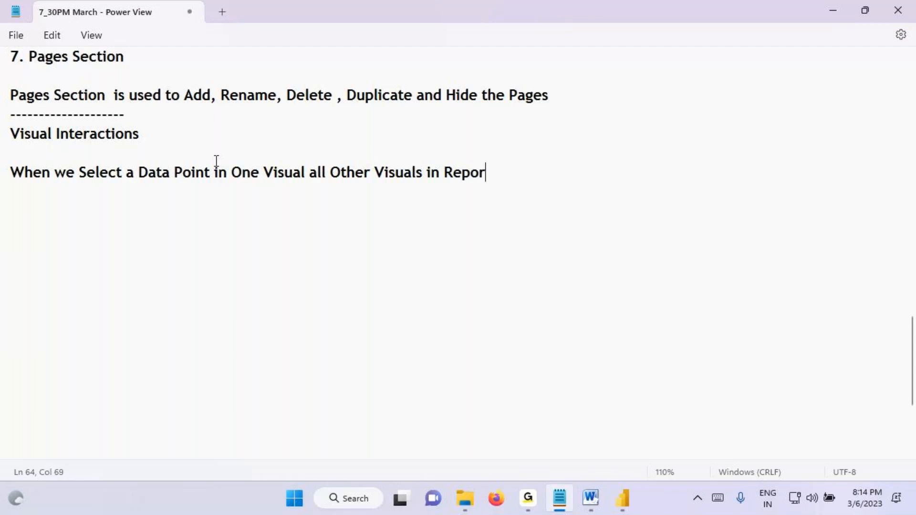
text(t Page)
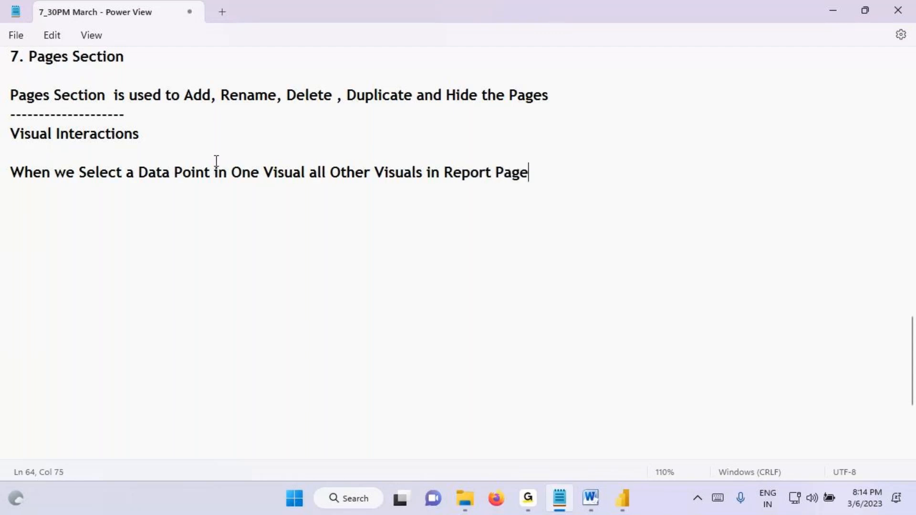
text( will Fil)
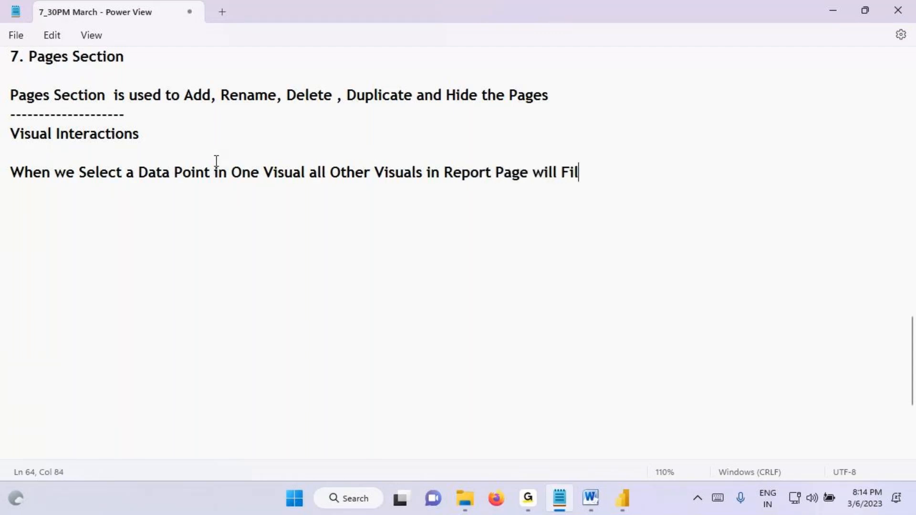
text(ter the Data )
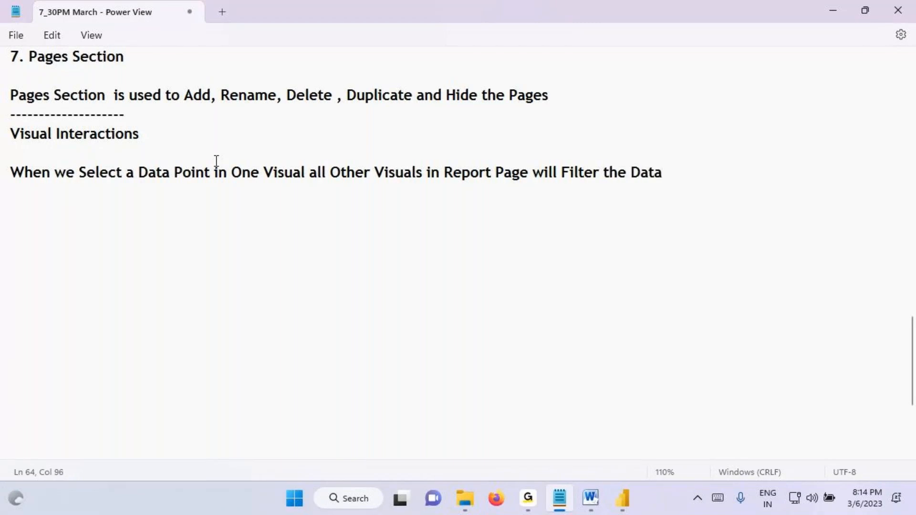
text(because)
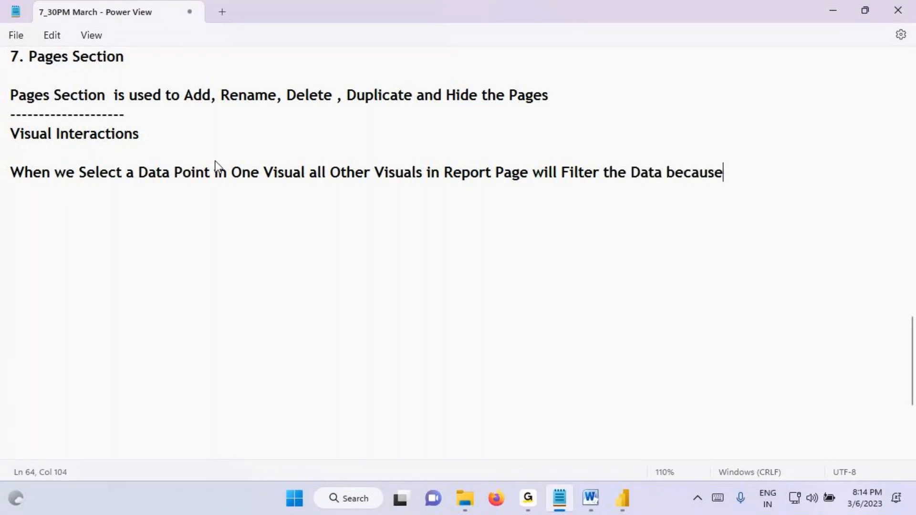
text( of Visual Interactions)
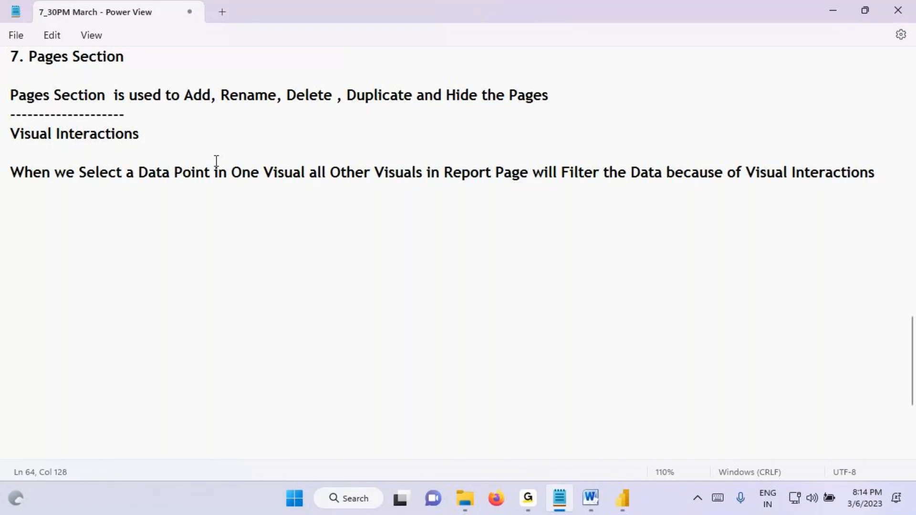
Step: Return to Power BI Desktop, clear the Central selection, and mark the unfiltered sales values in the category pie chart, emphasizing Technology
click(606, 511)
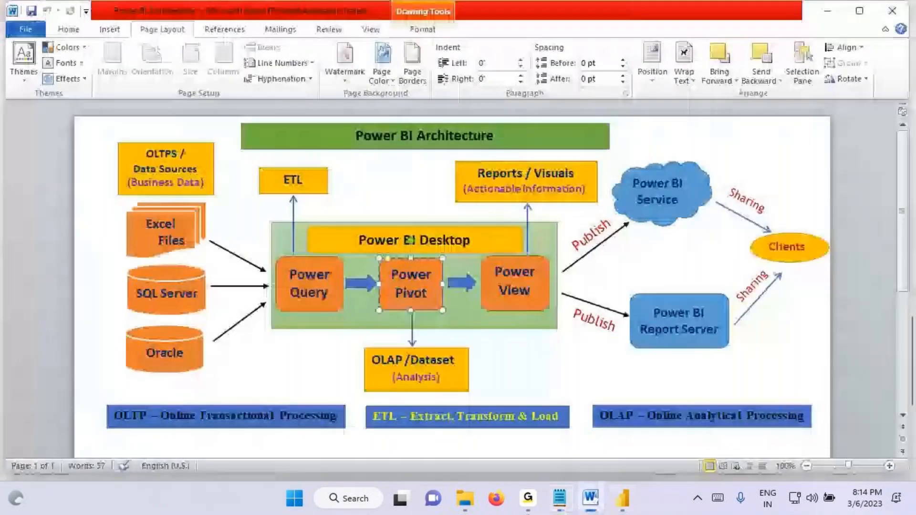
click(623, 499)
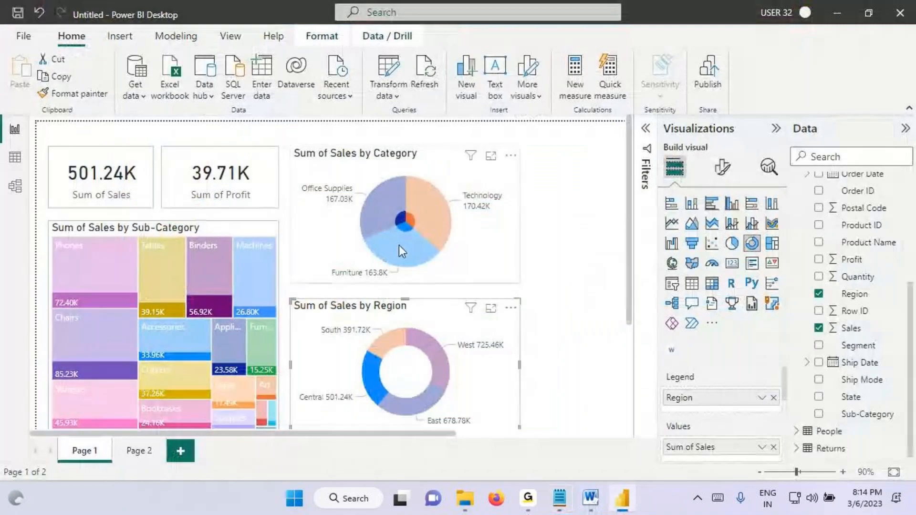
click(382, 403)
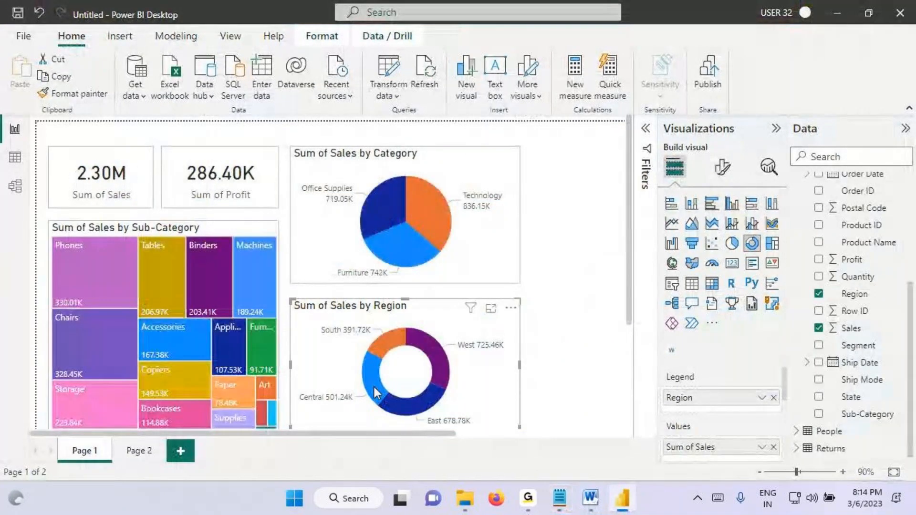
key(ctrl+2)
mouse_move(461, 198)
mouse_down()
mouse_move(512, 198)
mouse_move(456, 208)
mouse_move(502, 213)
mouse_move(491, 202)
mouse_up()
drag(376, 163, 418, 159)
drag(482, 182, 536, 155)
drag(343, 284, 404, 271)
drag(315, 209, 355, 205)
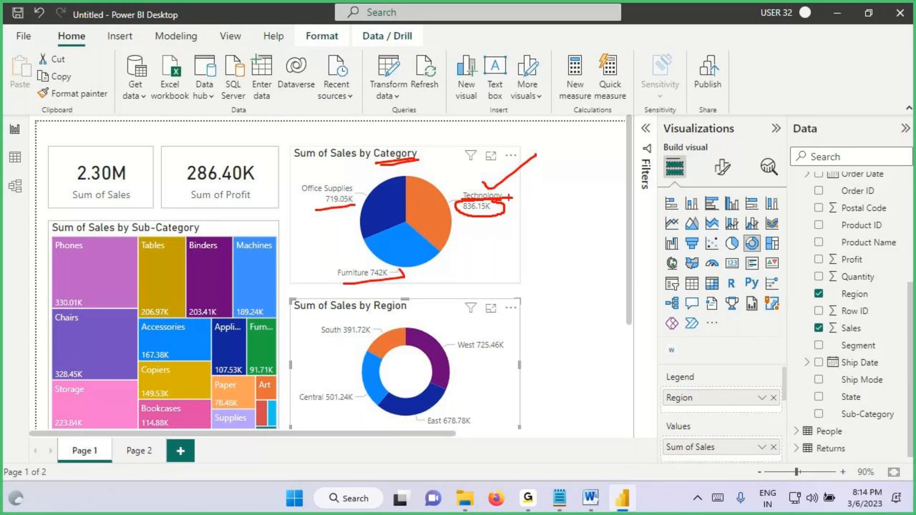
drag(513, 178, 555, 164)
mouse_move(465, 202)
mouse_down()
mouse_move(505, 215)
mouse_move(499, 201)
mouse_up()
mouse_move(507, 208)
mouse_down()
mouse_move(596, 202)
mouse_move(573, 229)
mouse_up()
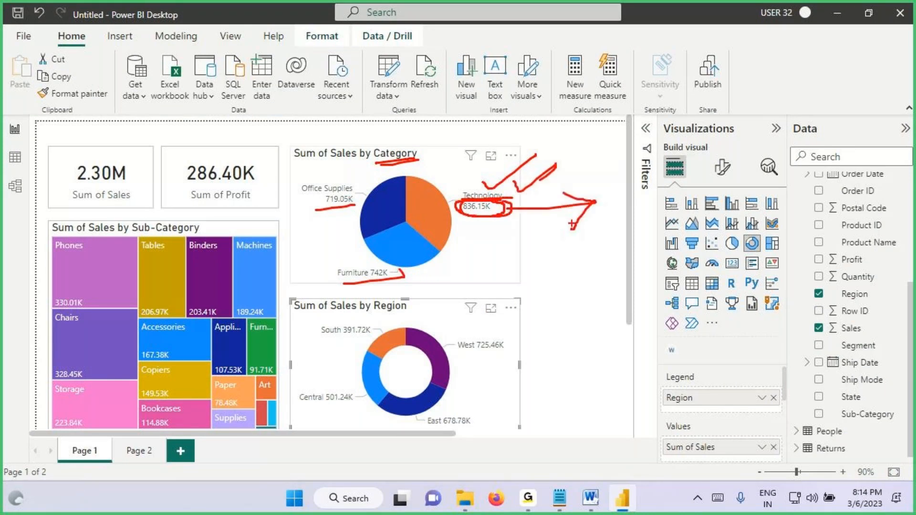
key(Escape)
Step: Select Central in the region donut chart and annotate Technology's Central sales against its 836K total for the four regions
click(376, 383)
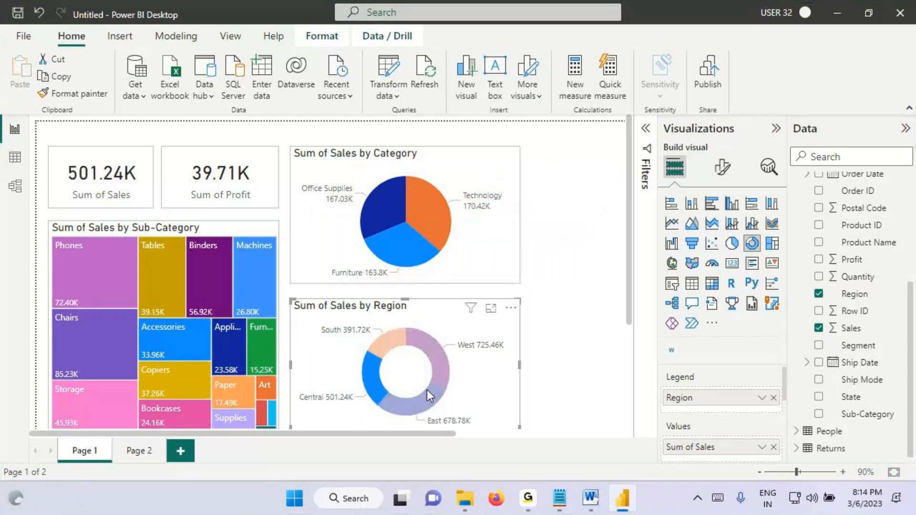
key(ctrl+2)
drag(491, 149, 485, 175)
mouse_move(507, 142)
mouse_down()
mouse_move(571, 128)
mouse_move(592, 152)
mouse_up()
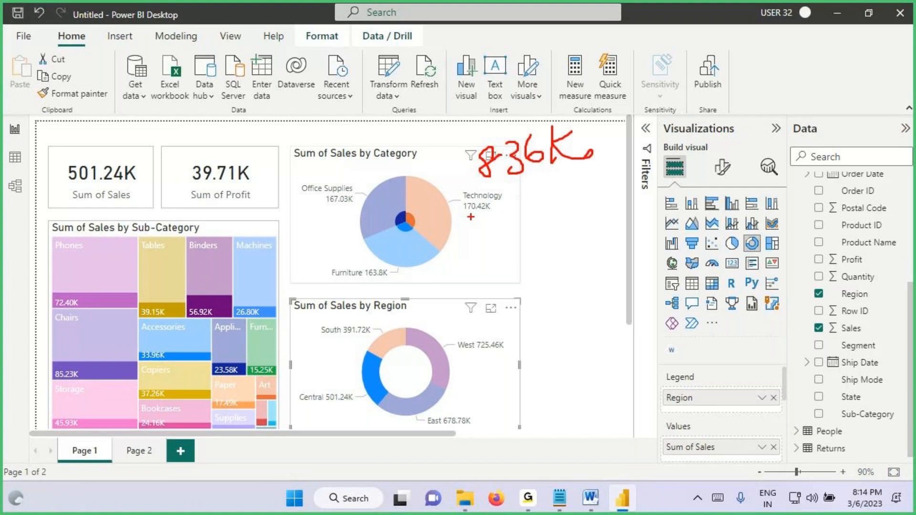
drag(462, 217, 502, 217)
mouse_move(459, 119)
mouse_down()
mouse_move(582, 172)
mouse_move(611, 169)
mouse_up()
mouse_move(591, 119)
mouse_down()
mouse_move(623, 85)
mouse_move(652, 91)
mouse_up()
drag(651, 75, 647, 123)
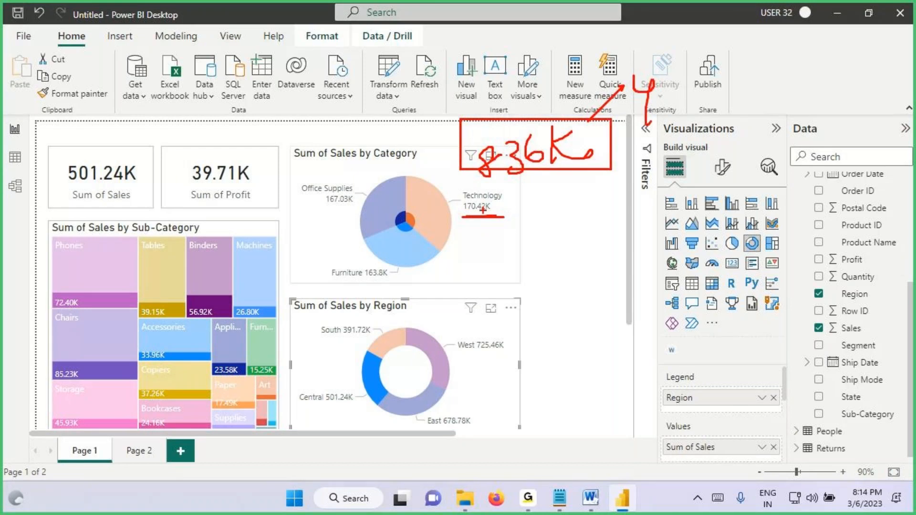
drag(459, 200, 515, 223)
drag(518, 213, 556, 214)
mouse_move(594, 195)
mouse_down()
mouse_move(569, 215)
mouse_move(622, 222)
mouse_up()
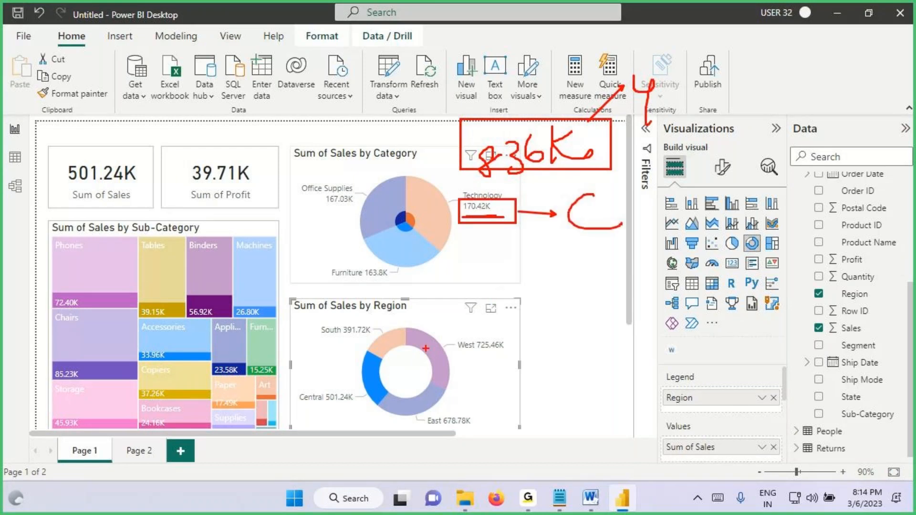
key(Escape)
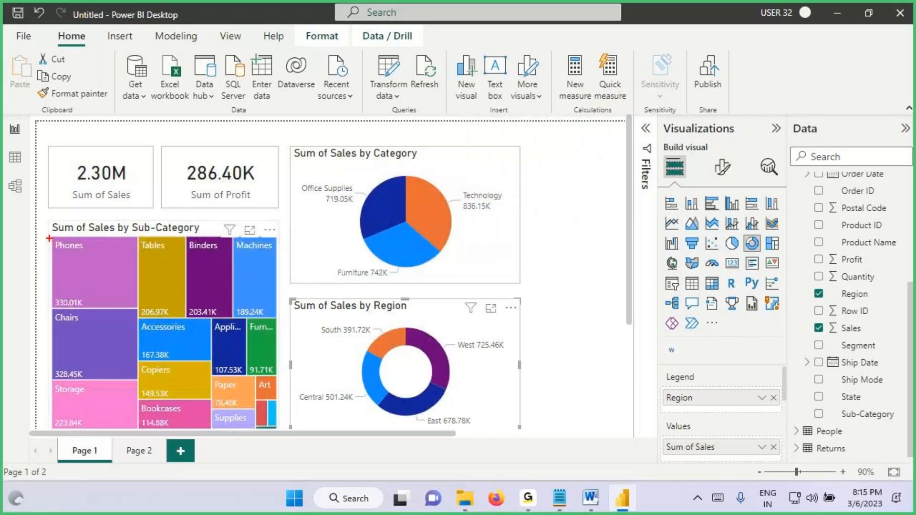
Step: Box the Phones tile and its unfiltered sales value in the treemap, annotating it as covering four regions
mouse_move(50, 239)
mouse_down()
mouse_move(138, 309)
mouse_move(53, 295)
mouse_move(111, 309)
mouse_up()
drag(81, 284, 81, 194)
mouse_move(79, 157)
mouse_down()
mouse_move(65, 190)
mouse_move(86, 208)
mouse_up()
drag(106, 141, 135, 152)
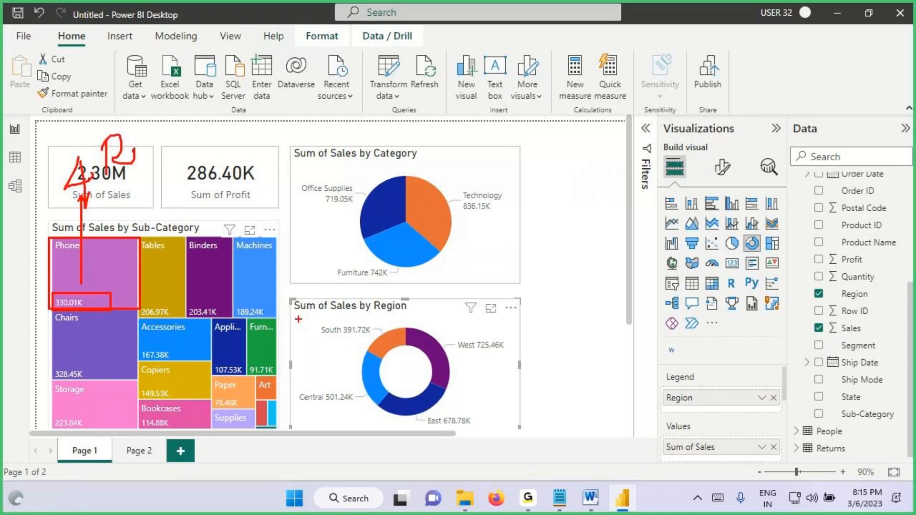
key(Escape)
Step: Select Central in the region donut chart, box the Phones tile's filtered sales, and annotate its unfiltered total for 4 regions
click(370, 376)
key(ctrl+2)
drag(47, 288, 136, 315)
mouse_move(56, 251)
mouse_down()
mouse_move(76, 276)
mouse_move(58, 274)
mouse_move(87, 245)
mouse_up()
drag(106, 227, 107, 227)
mouse_move(120, 202)
mouse_down()
mouse_move(128, 232)
mouse_move(148, 220)
mouse_up()
drag(77, 210, 74, 181)
mouse_move(72, 143)
mouse_down()
mouse_move(89, 154)
mouse_move(74, 174)
mouse_up()
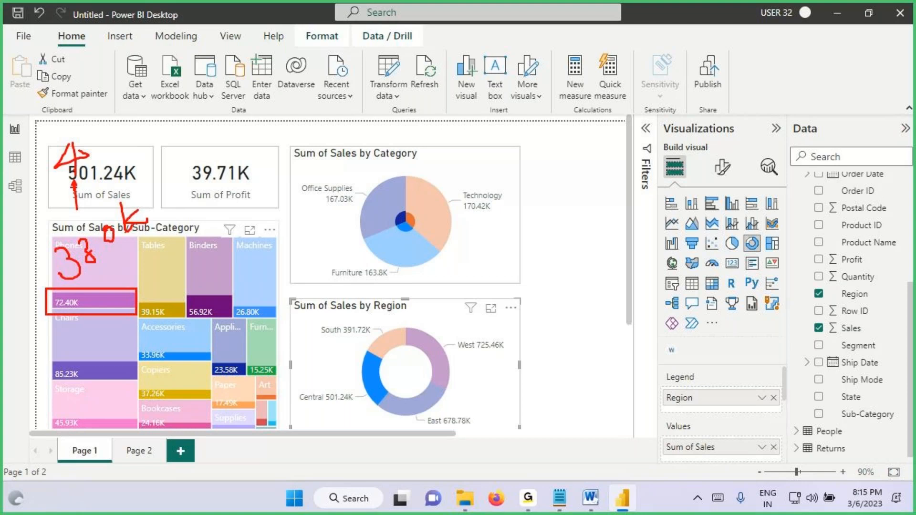
Step: Mark the highlighted Phones portion, the Central slice and both card values, and handwrite a filter note above the category pie chart
drag(50, 291, 116, 313)
mouse_move(351, 381)
mouse_down()
mouse_move(382, 372)
mouse_move(374, 358)
mouse_move(360, 402)
mouse_move(374, 400)
mouse_up()
drag(362, 357, 377, 402)
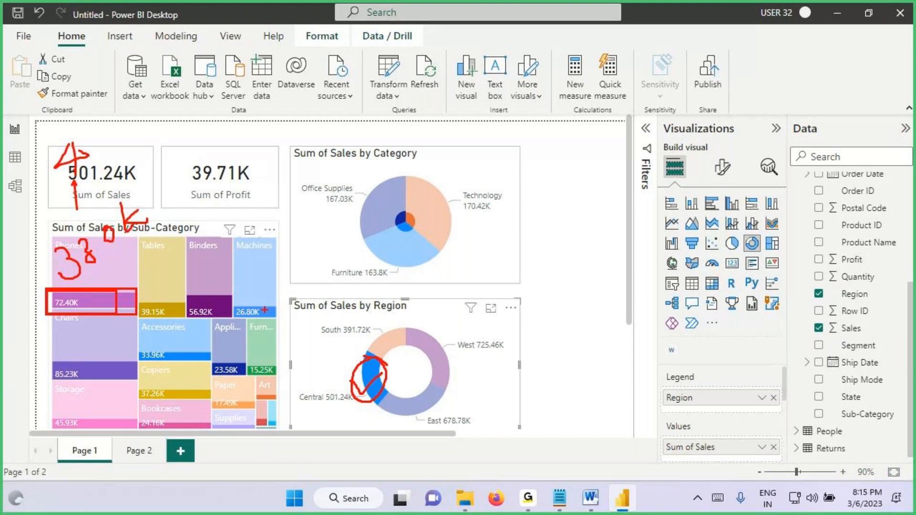
drag(76, 182, 158, 181)
drag(199, 185, 276, 180)
mouse_move(347, 99)
mouse_down()
mouse_move(365, 84)
mouse_move(340, 159)
mouse_up()
drag(331, 123, 376, 129)
drag(375, 102, 385, 99)
drag(396, 72, 394, 127)
drag(412, 56, 411, 120)
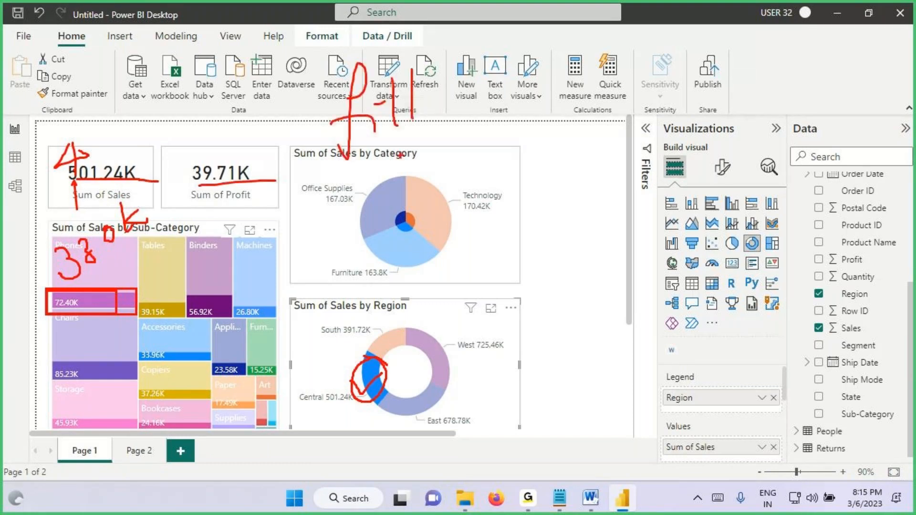
Step: Highlight the data point sentence in the Notepad notes, return to Power BI Desktop, and clear the Central selection
click(559, 498)
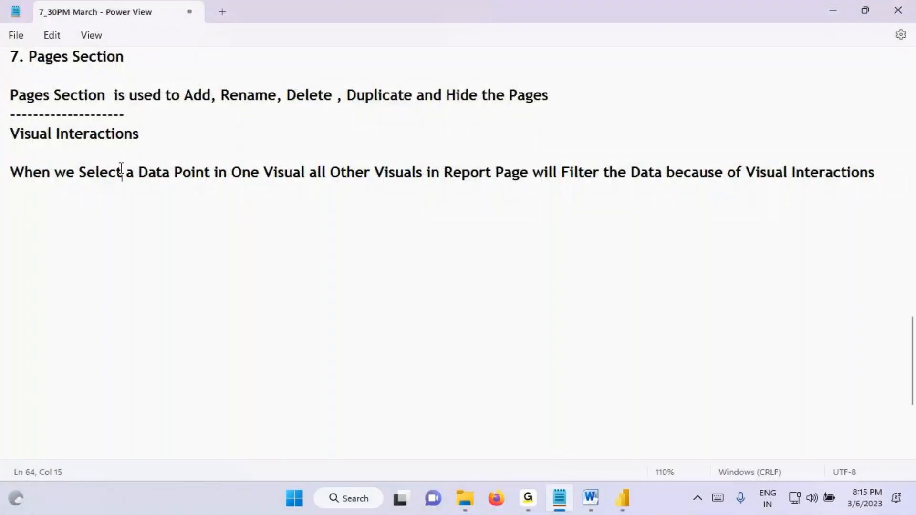
drag(123, 172, 364, 172)
click(625, 499)
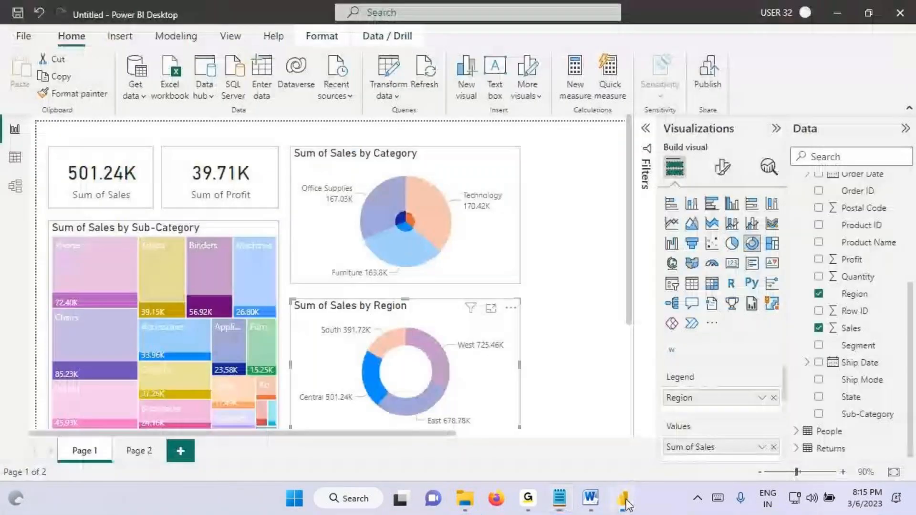
click(378, 381)
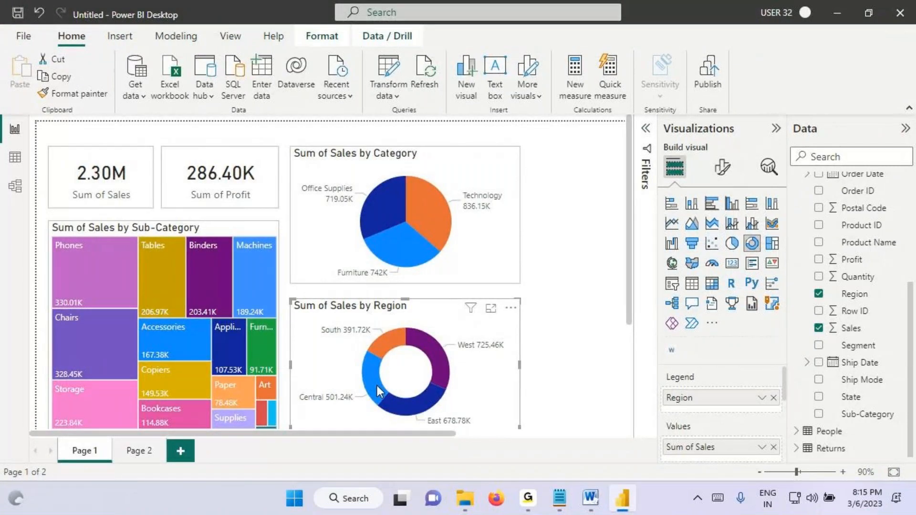
Step: Underline the unfiltered Sum of Sales and Sum of Profit card values on Page 1
click(136, 451)
click(242, 198)
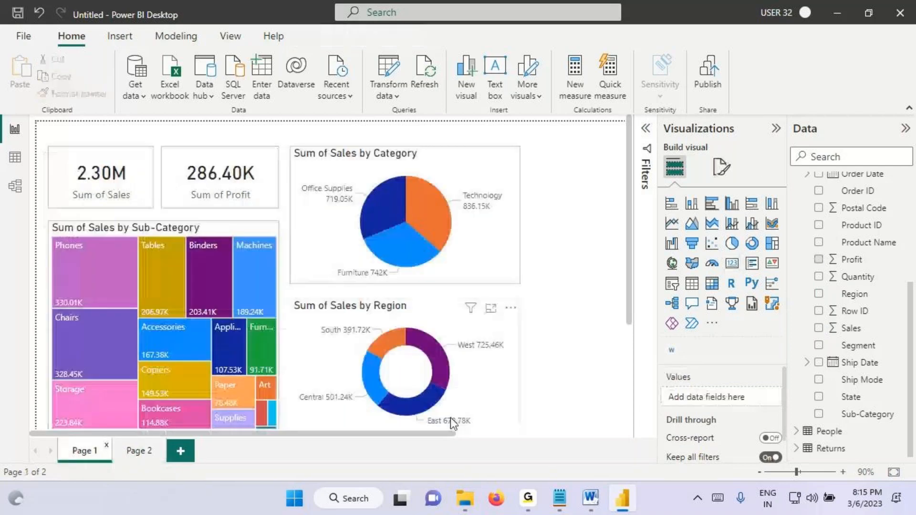
key(ctrl+2)
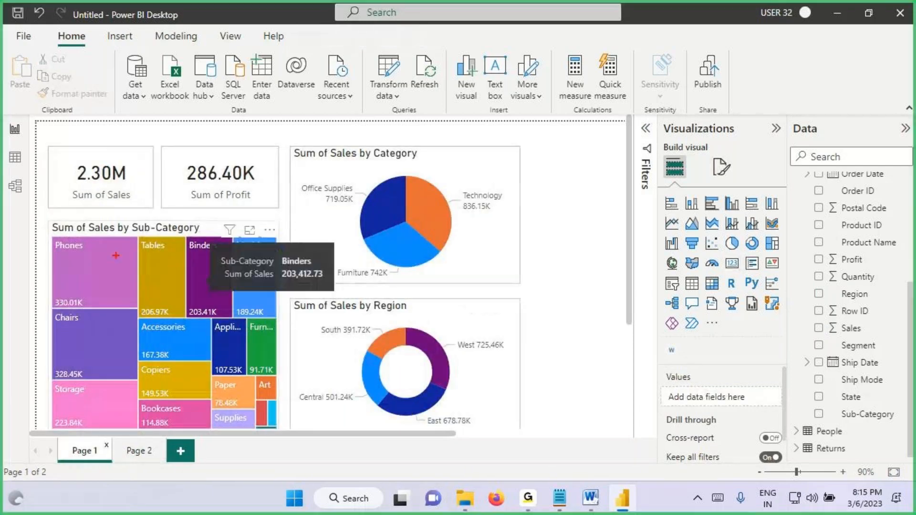
drag(68, 186, 254, 182)
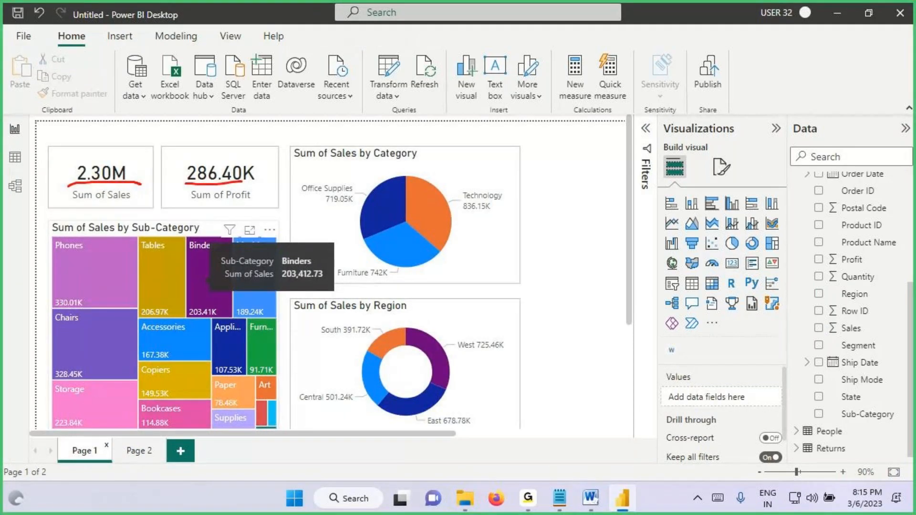
key(Escape)
Step: Select East in the region donut chart, mark the filtered sales and profit card values, and clear the selection
click(139, 450)
click(106, 452)
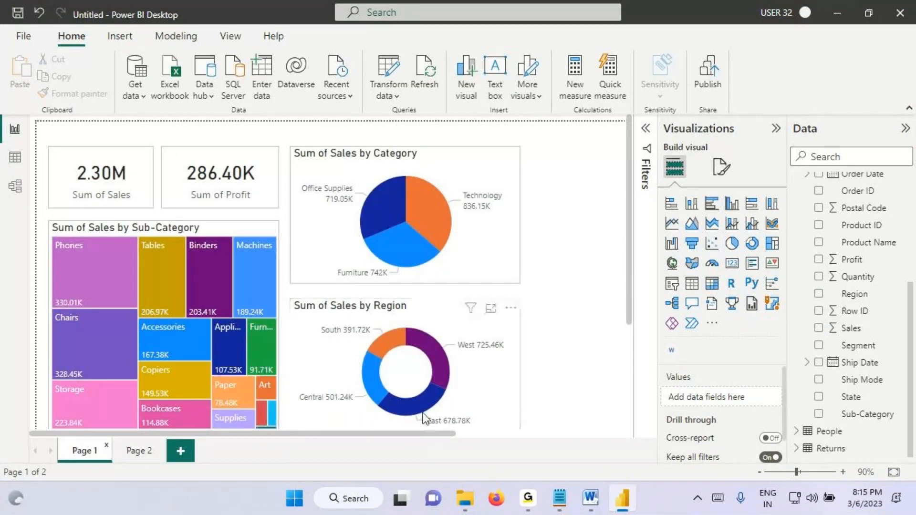
click(424, 414)
key(ctrl+2)
drag(68, 182, 120, 178)
drag(187, 189, 220, 154)
mouse_move(74, 167)
mouse_down()
mouse_move(115, 162)
mouse_move(137, 174)
mouse_up()
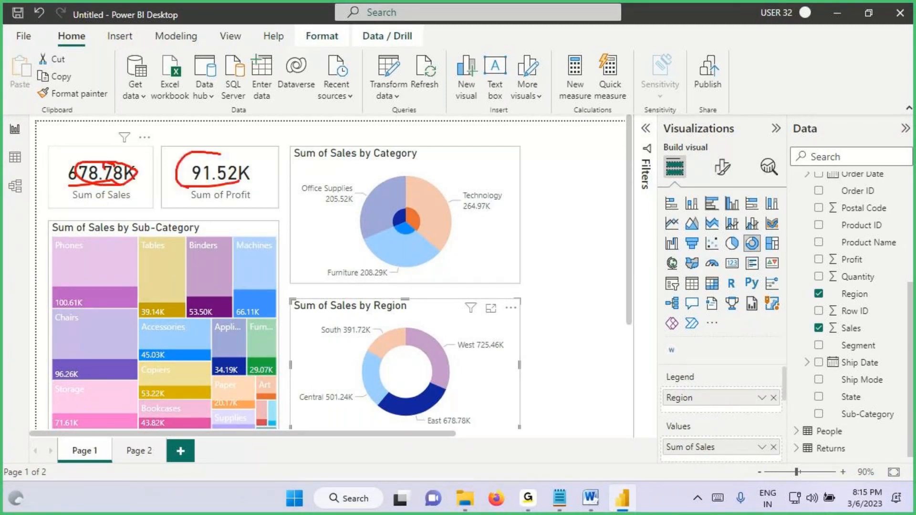
key(Escape)
click(413, 414)
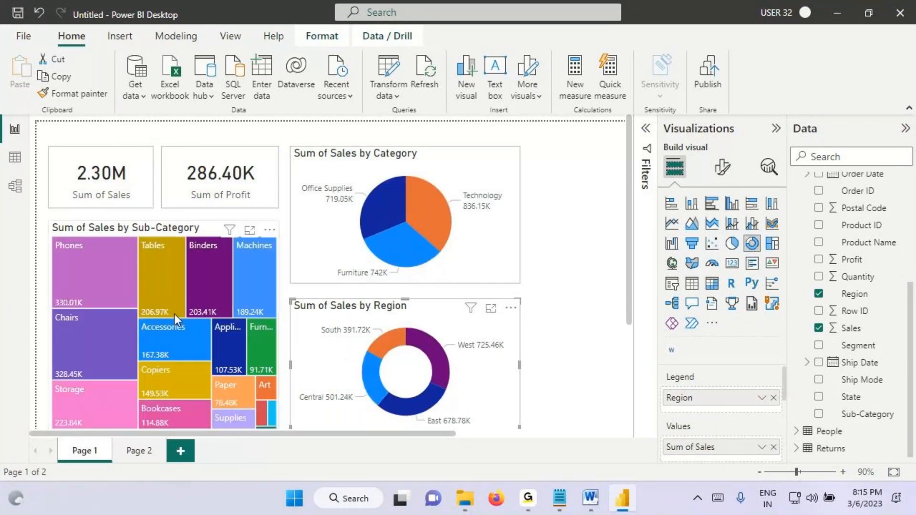
Step: Circle Sub-Category in the treemap title and annotate the treemap with a circled 17
key(ctrl+2)
mouse_move(135, 234)
mouse_down()
mouse_move(186, 232)
mouse_move(153, 210)
mouse_move(143, 228)
mouse_up()
drag(155, 273, 210, 260)
drag(178, 277, 178, 308)
drag(221, 271, 205, 311)
drag(155, 273, 173, 256)
Step: Circle the unfiltered sales and profit card values, and draw an arrow from the circled Phones tile to the sales card
mouse_move(65, 184)
mouse_down()
mouse_move(126, 182)
mouse_move(119, 142)
mouse_move(66, 180)
mouse_up()
mouse_move(234, 152)
mouse_down()
mouse_move(210, 150)
mouse_move(182, 175)
mouse_move(224, 150)
mouse_up()
drag(195, 183, 247, 180)
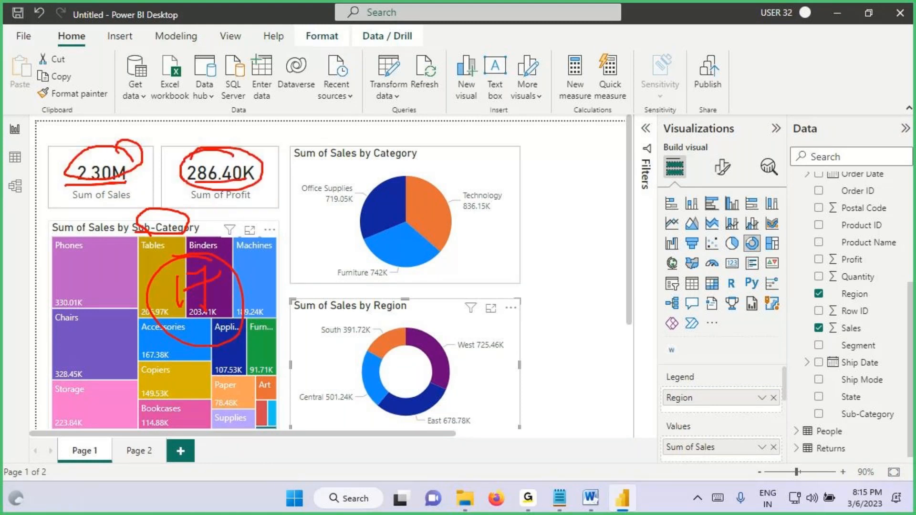
mouse_move(212, 150)
mouse_down()
mouse_move(219, 162)
mouse_move(269, 117)
mouse_up()
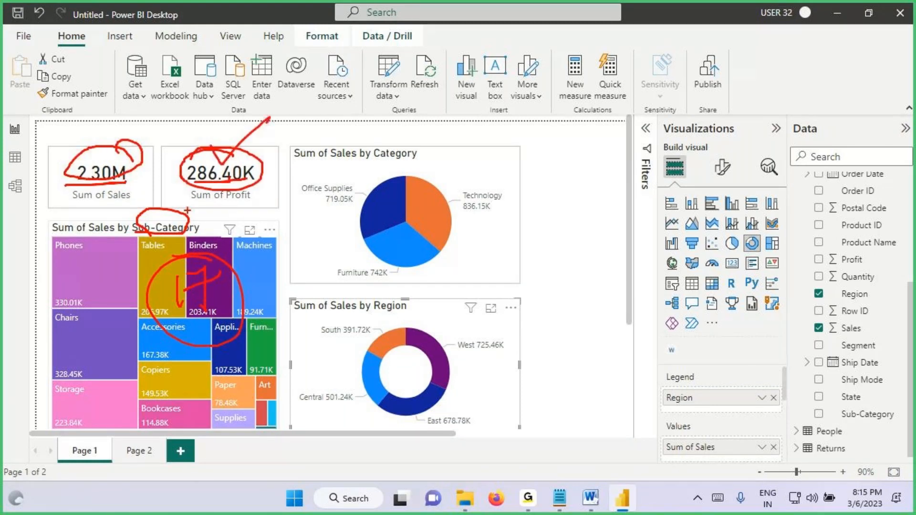
mouse_move(57, 253)
mouse_down()
mouse_move(77, 260)
mouse_move(54, 254)
mouse_move(90, 289)
mouse_move(97, 186)
mouse_move(97, 202)
mouse_up()
drag(93, 259, 105, 287)
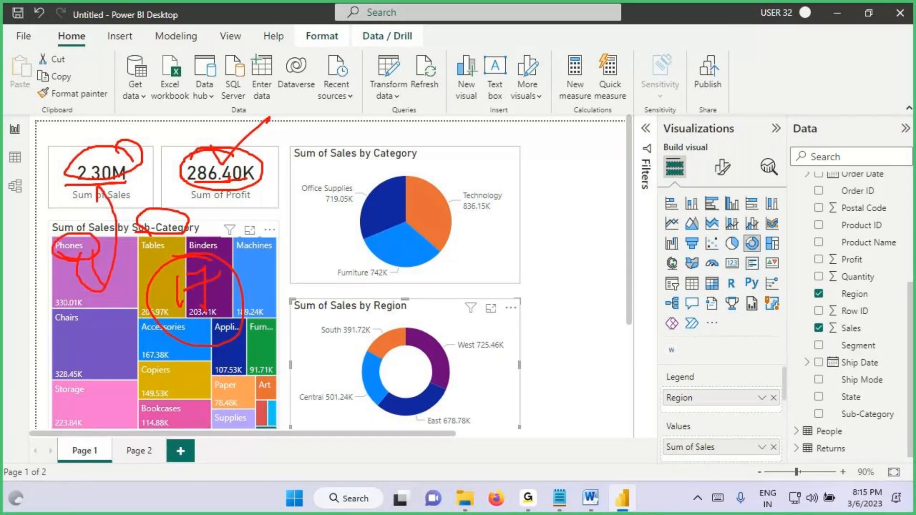
key(Escape)
Step: Select Phones in the sub-category treemap, mark its tile and the filtered card values, and clear the selection
click(74, 268)
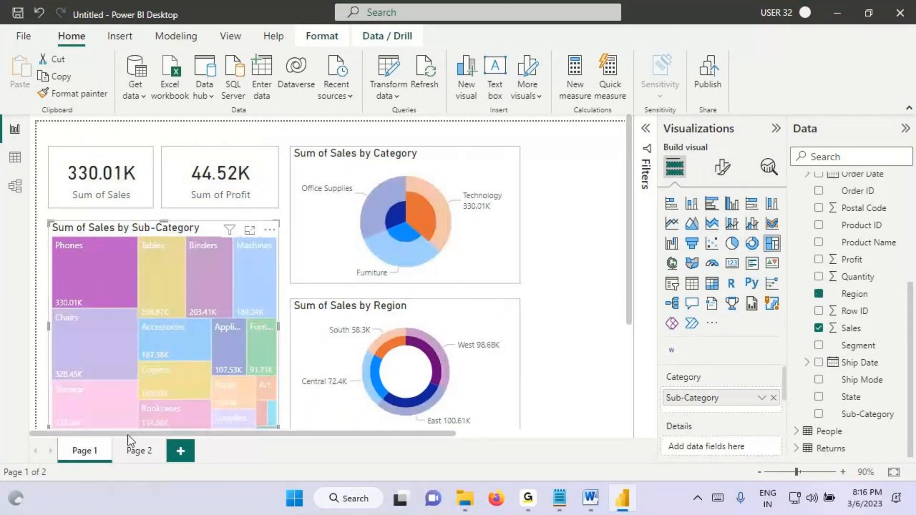
key(ctrl+2)
drag(67, 186, 121, 186)
drag(56, 268, 106, 240)
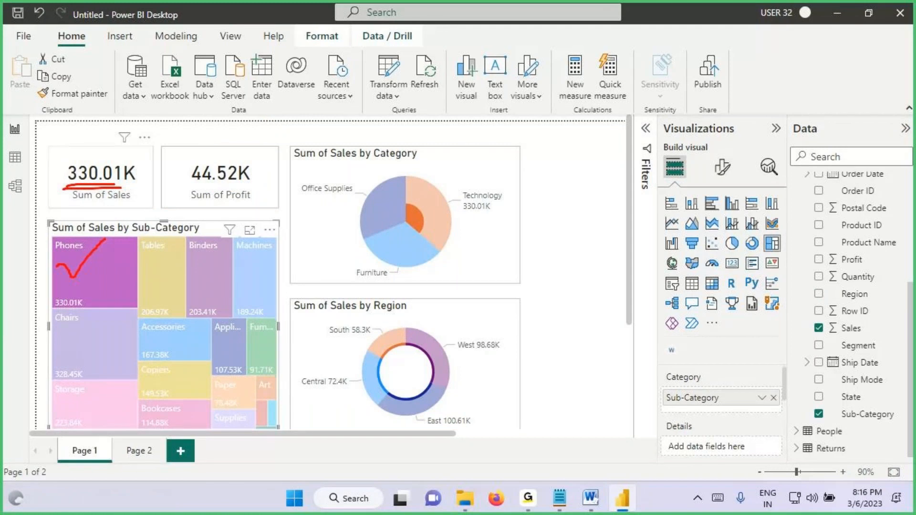
drag(195, 189, 256, 184)
mouse_move(57, 265)
mouse_down()
mouse_move(73, 285)
mouse_move(118, 241)
mouse_up()
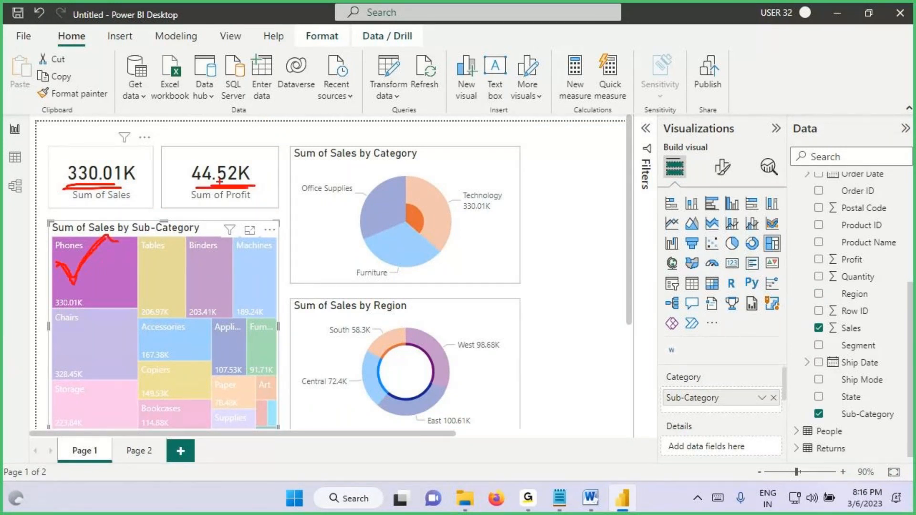
key(Escape)
click(96, 271)
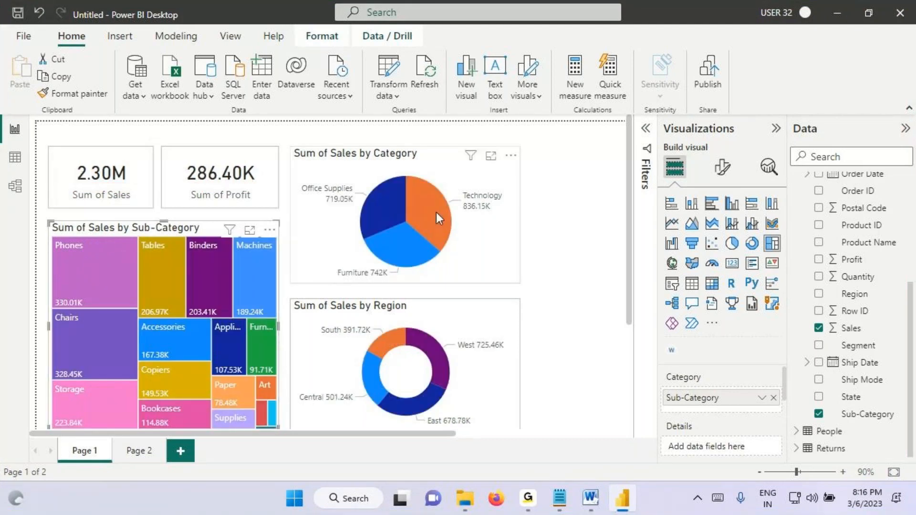
Step: Tick Technology in the category pie chart and box both unfiltered cards, annotating them as covering 3 categories
drag(418, 199, 465, 163)
drag(47, 152, 267, 204)
drag(149, 124, 139, 169)
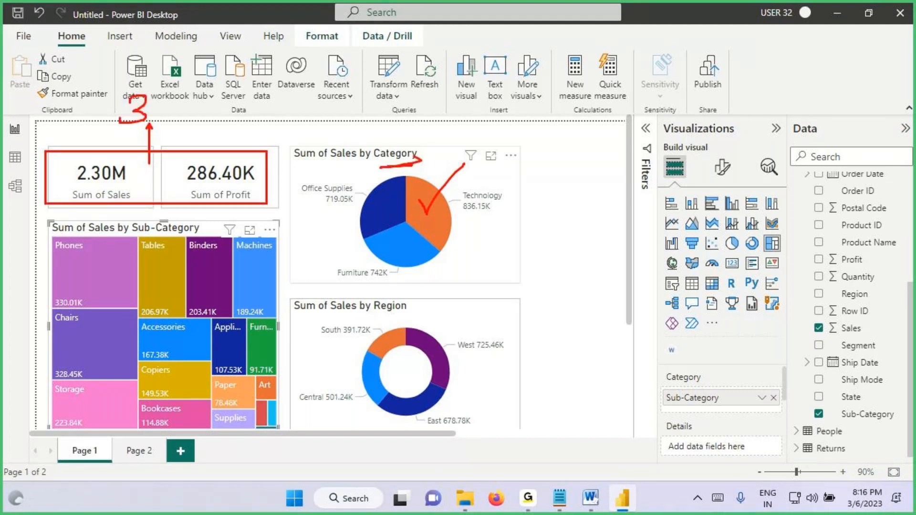
drag(120, 122, 120, 112)
mouse_move(133, 82)
mouse_down()
mouse_move(149, 128)
mouse_move(130, 77)
mouse_up()
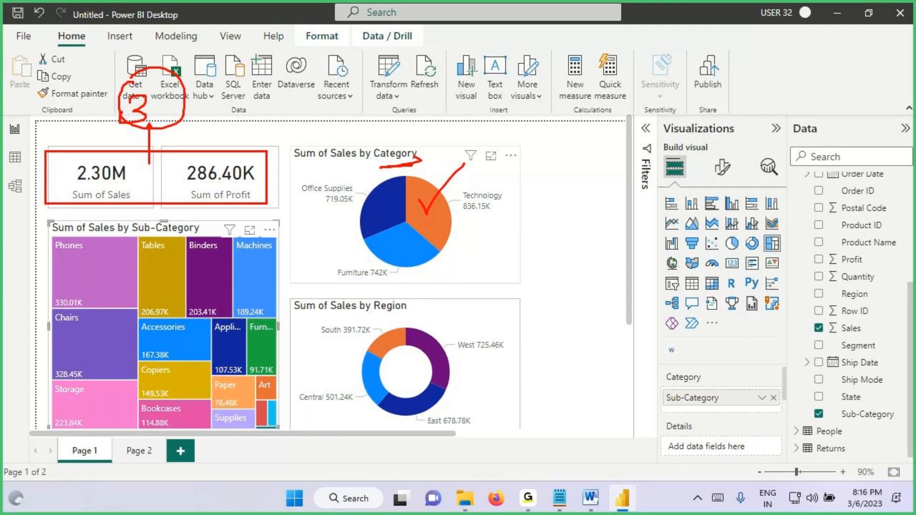
drag(86, 182, 149, 182)
drag(178, 186, 236, 189)
mouse_move(403, 144)
mouse_down()
mouse_move(392, 168)
mouse_move(402, 101)
mouse_move(415, 124)
mouse_up()
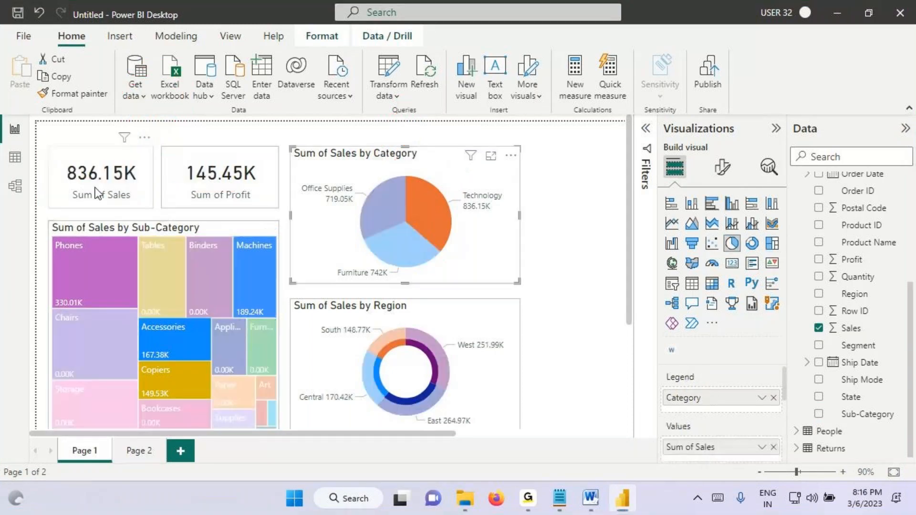
Step: Select Technology in the category pie chart, underline the filtered sales and profit card values, and clear the selection
key(ctrl+2)
drag(80, 188, 129, 184)
drag(198, 186, 239, 187)
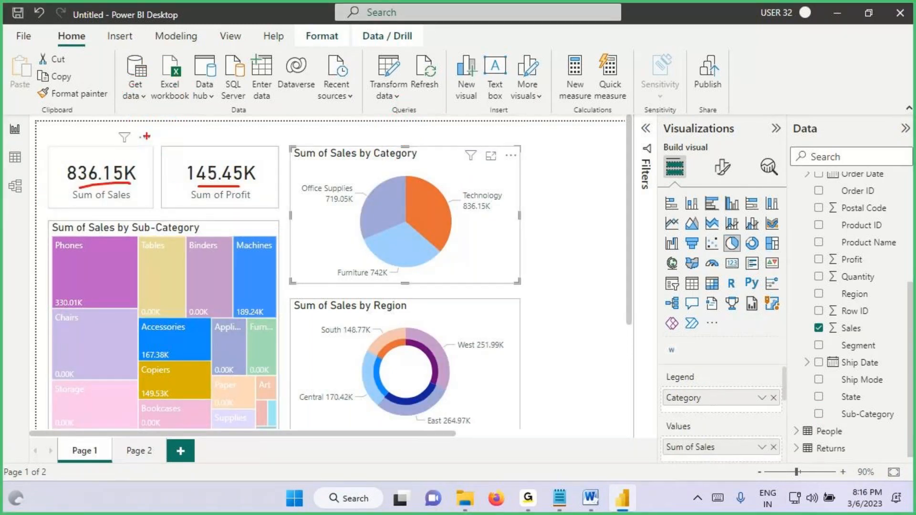
drag(160, 104, 163, 140)
key(Escape)
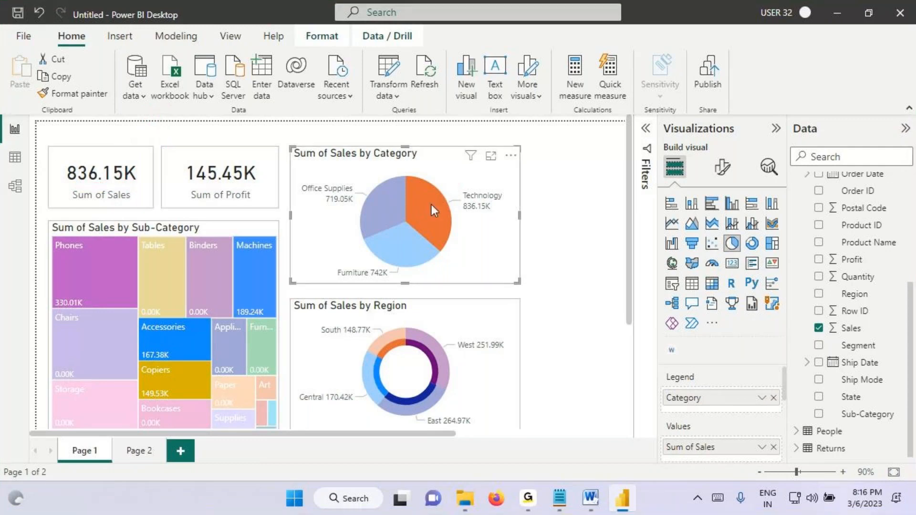
click(431, 204)
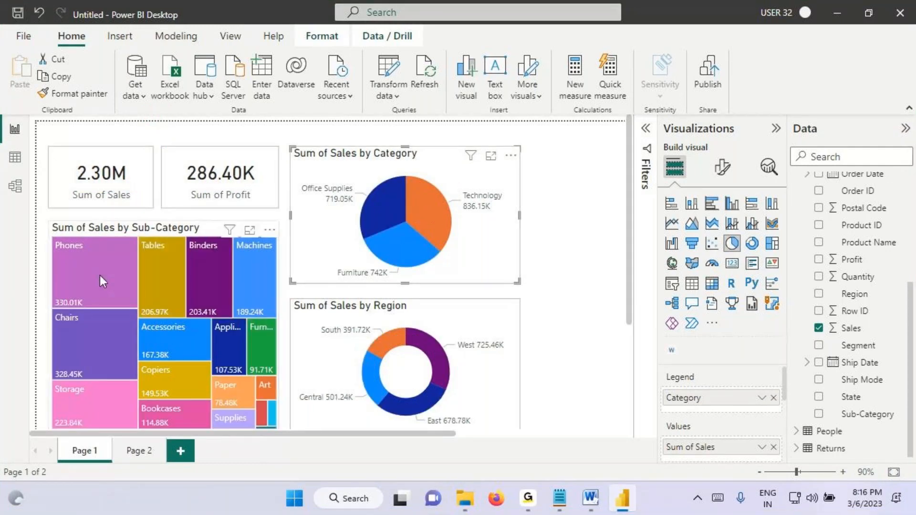
Step: Select Central in the region donut chart, mark the donut and tick every other filtered visual, and clear the selection
click(371, 382)
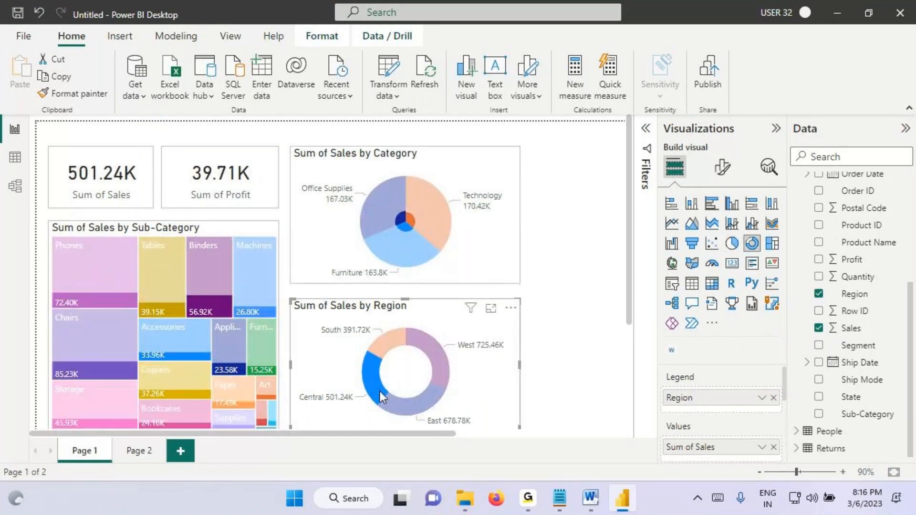
drag(365, 377, 394, 356)
mouse_move(445, 293)
mouse_down()
mouse_move(316, 303)
mouse_move(499, 406)
mouse_move(444, 275)
mouse_move(422, 281)
mouse_up()
drag(373, 190, 508, 129)
drag(129, 281, 215, 222)
drag(113, 167, 276, 117)
mouse_move(357, 371)
mouse_down()
mouse_move(368, 385)
mouse_move(400, 354)
mouse_up()
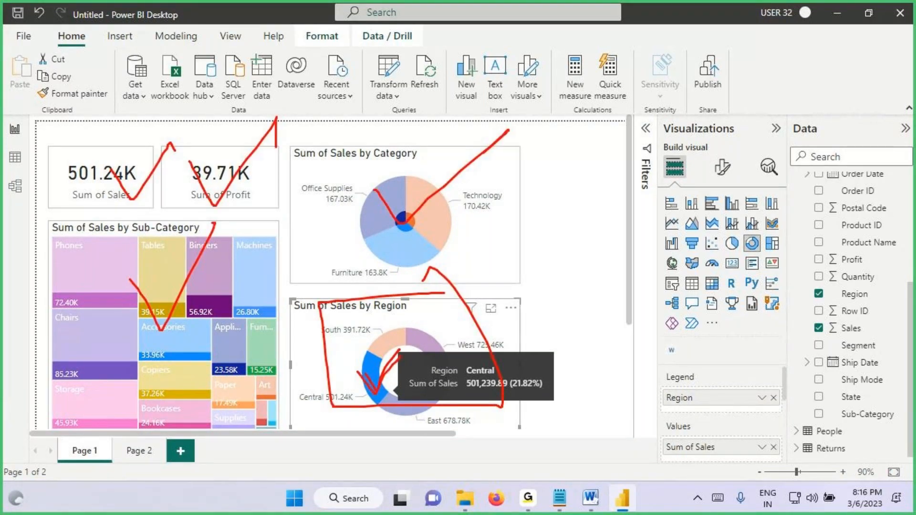
key(Escape)
click(374, 372)
Step: Add the heading "Advantages of Visual Interactions" below the data point sentence in the Notepad notes
click(559, 499)
drag(765, 172, 862, 201)
click(110, 225)
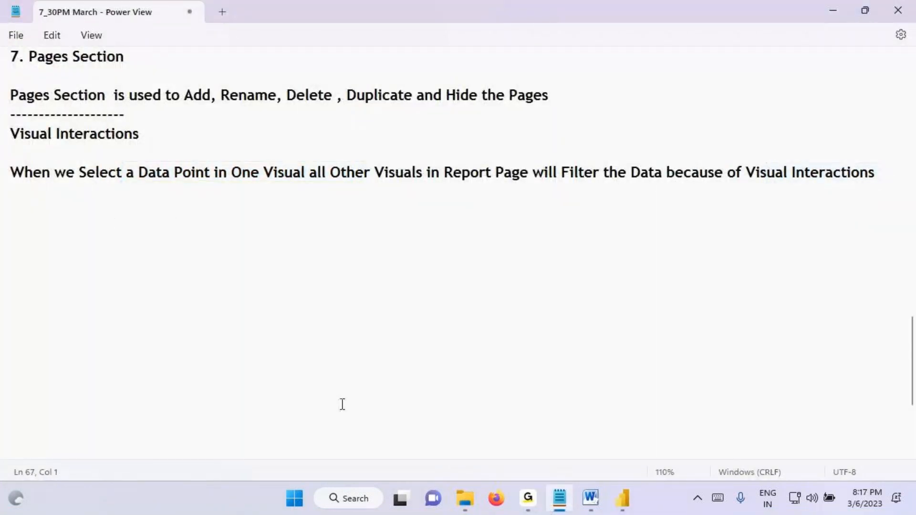
click(37, 215)
text(Advantages of)
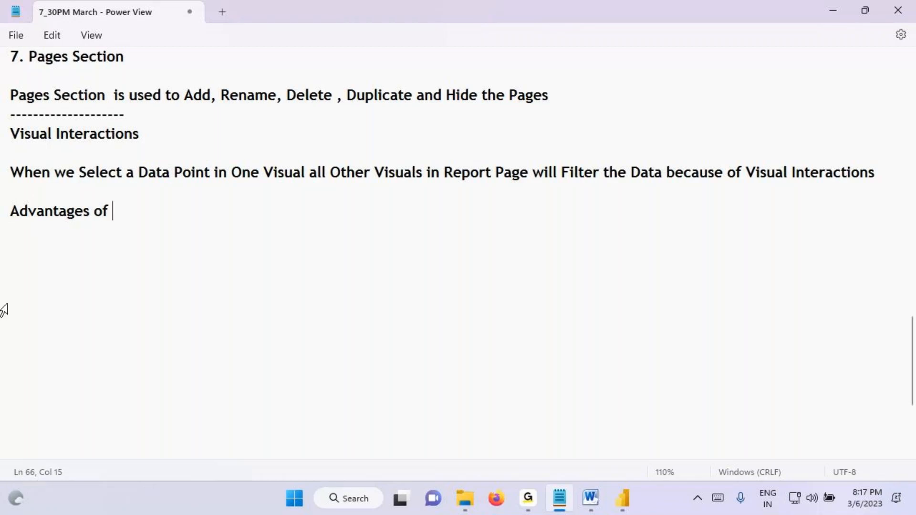
drag(10, 133, 149, 134)
key(ctrl+c)
click(135, 210)
key(ctrl+v)
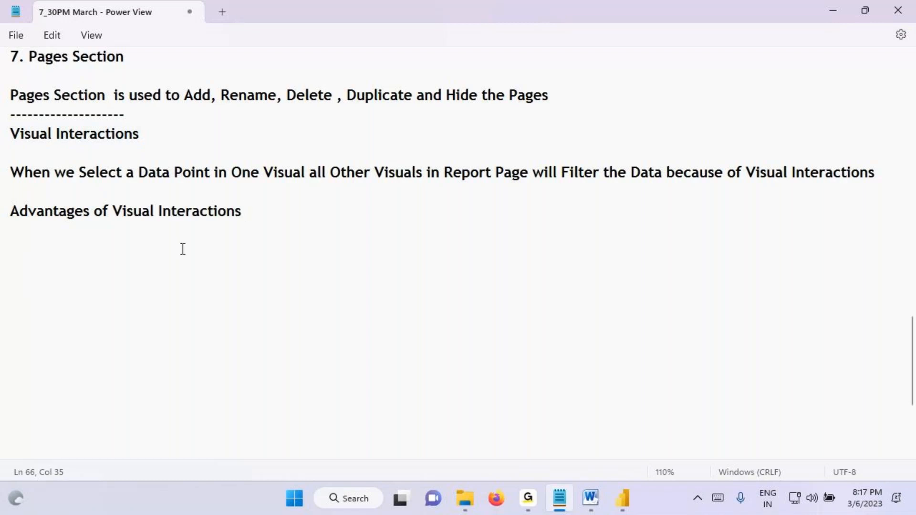
Step: Write "With Less Number of Visuals we can Perform More Analysis" under the advantages heading and save the notes
click(26, 246)
text(Wit)
text(h Less Num)
text(ber of V)
text(isuals we can)
text( OPOerform)
key(BackSpace)
key(BackSpace)
key(BackSpace)
key(BackSpace)
key(BackSpace)
key(BackSpace)
key(BackSpace)
key(BackSpace)
key(BackSpace)
key(BackSpace)
text(Perform More Analysis)
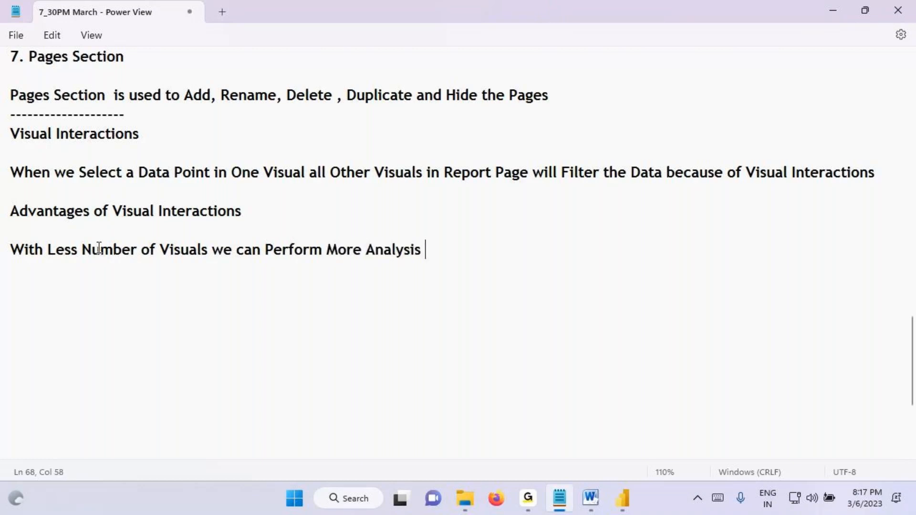
key(ctrl+s)
Step: Add a dashed separator line and the heading "Types of Visual Interactions" below the advantages text
drag(12, 134, 170, 131)
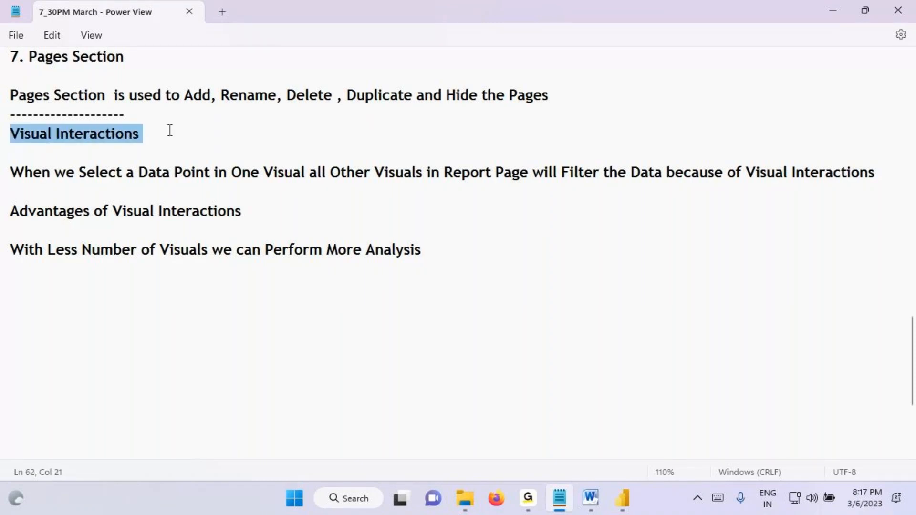
click(55, 282)
text(---------------------)
key(Return)
text(Types iof)
key(BackSpace)
key(BackSpace)
key(BackSpace)
key(BackSpace)
text(of V)
key(BackSpace)
text(Visual Interactions)
key(Return)
key(Return)
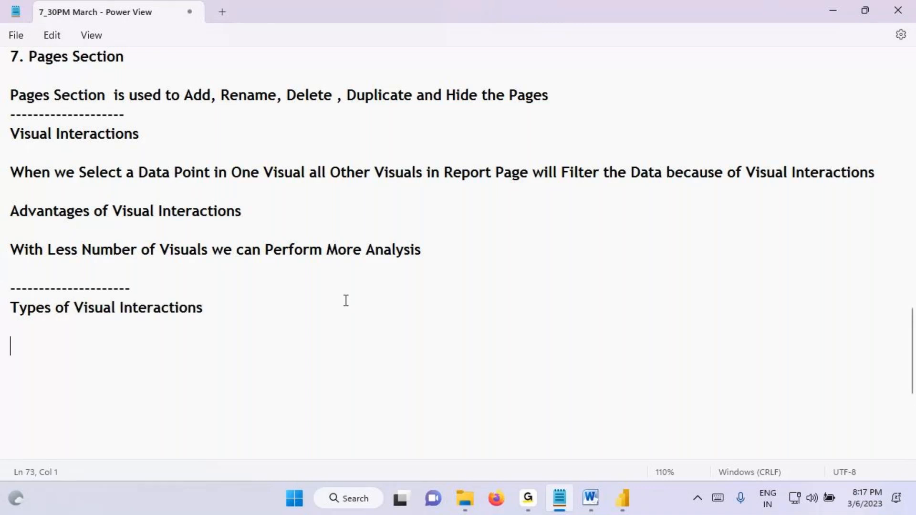
Step: Write "3 Types" under the Types of Visual Interactions heading and add the list entry "1. Highlight Action"
text(3 Types)
key(Return)
key(Return)
text(1. )
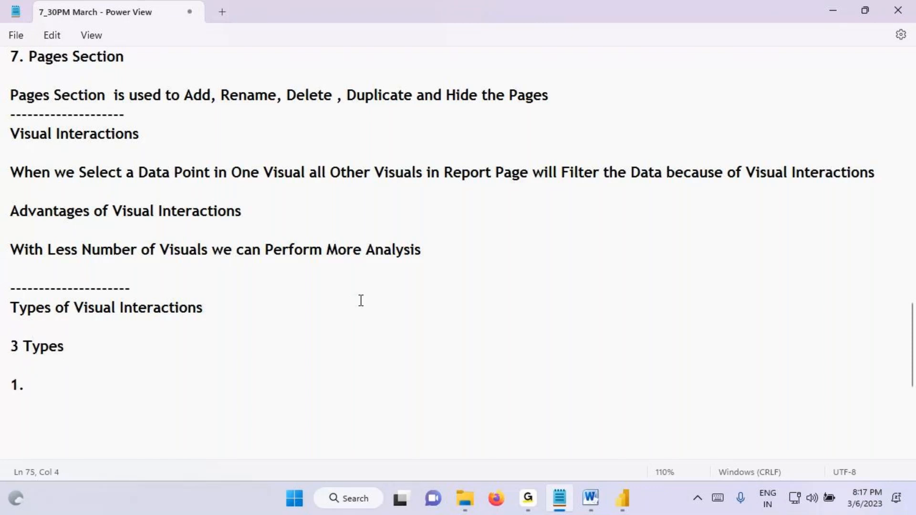
text(Highlight Action)
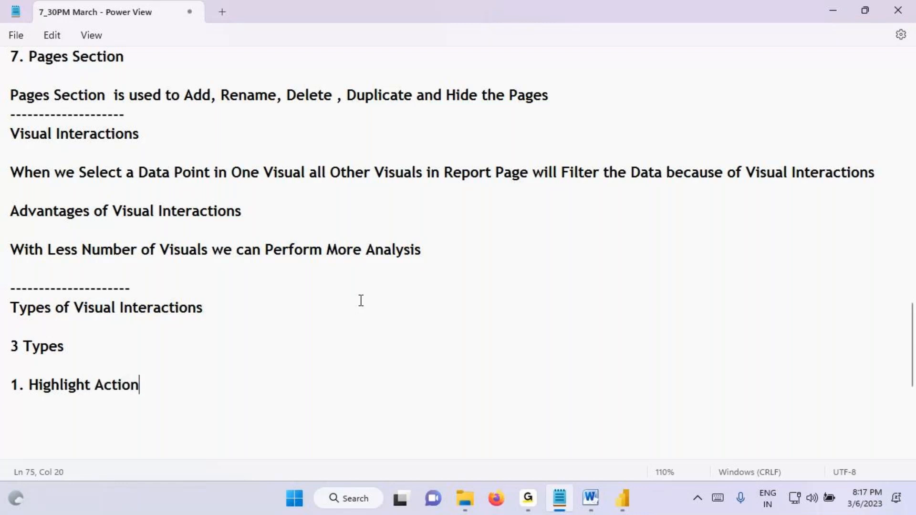
Step: Add the list entries "2. Filter Action" and "3. None Action" below the Highlight Action entry
key(Return)
text(2. Filte)
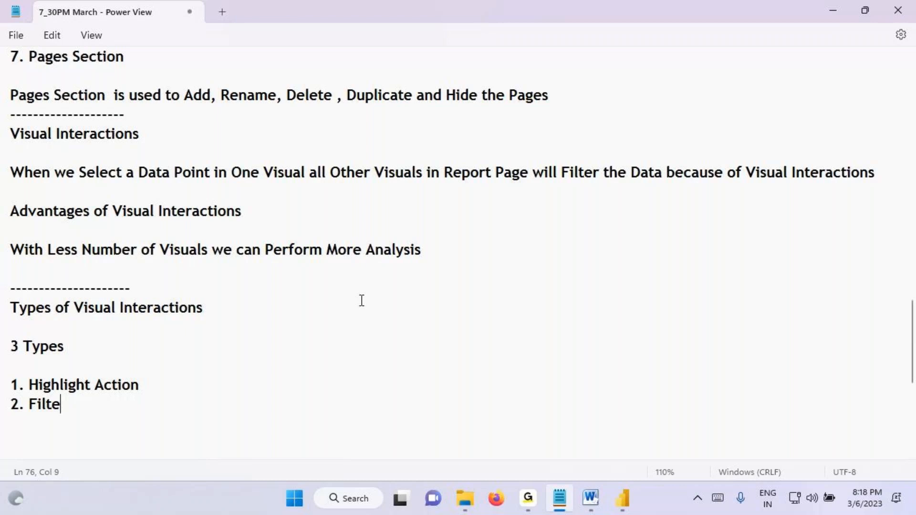
text(r Action)
key(Return)
text(3.)
text(N)
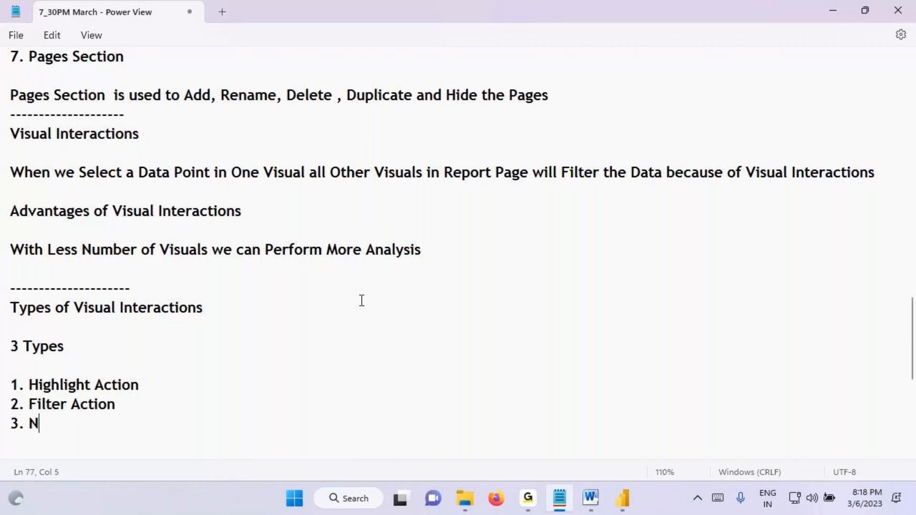
text(one Action)
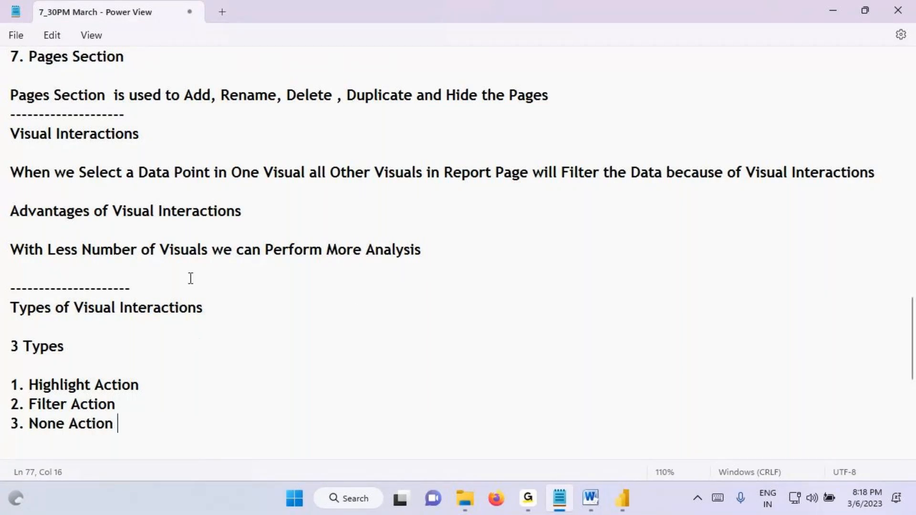
Step: Review the visual interactions notes, highlighting the definition, the types heading and the three listed actions
scroll(190, 278, down, 3)
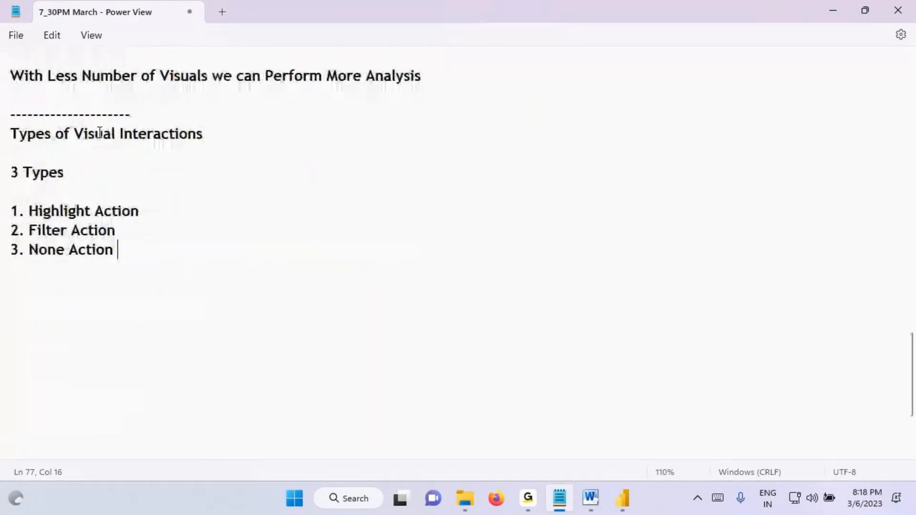
scroll(335, 230, up, 2)
drag(881, 115, 2, 115)
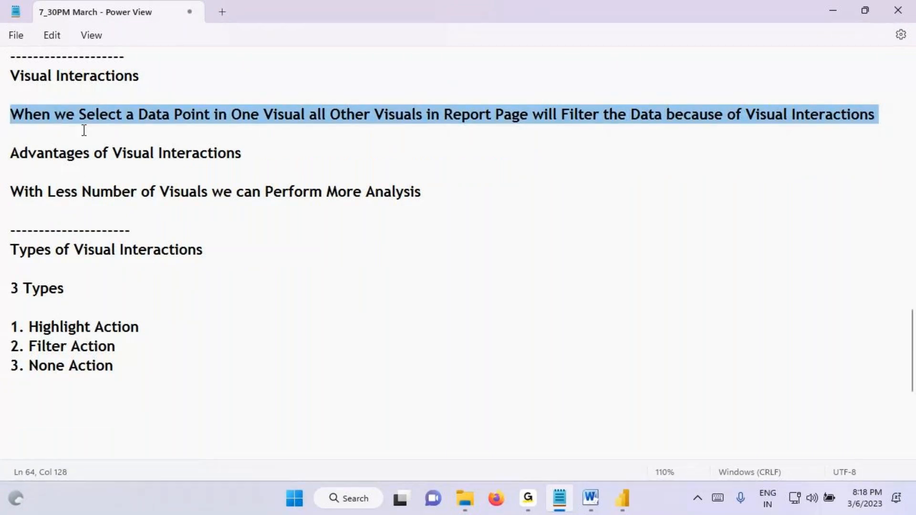
drag(48, 77, 196, 118)
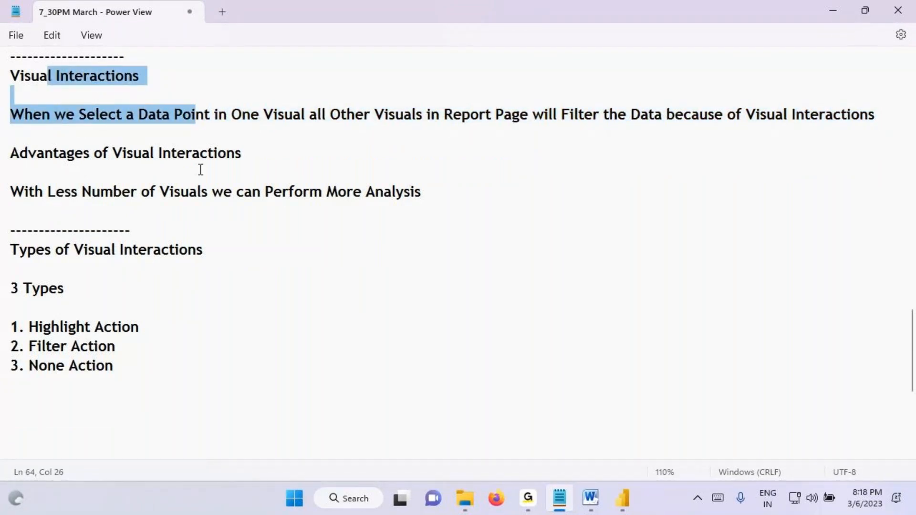
click(30, 252)
drag(29, 252, 173, 255)
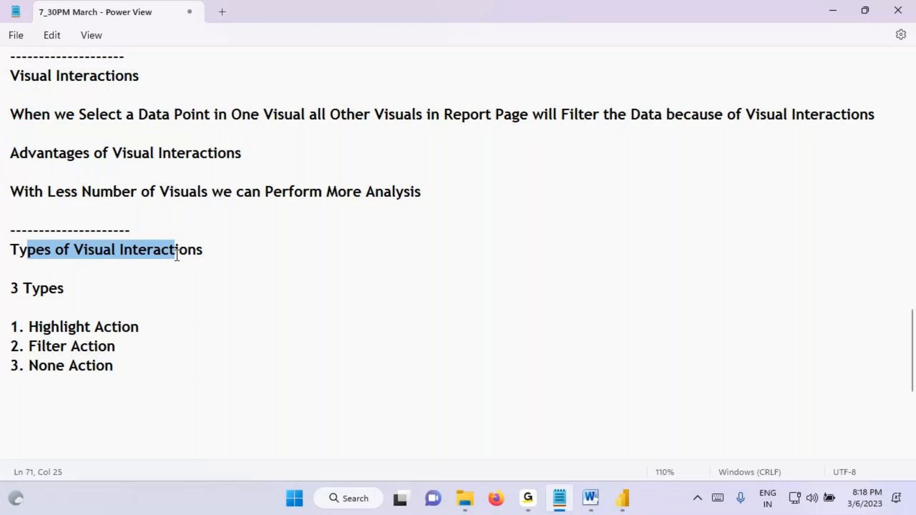
scroll(174, 256, down, 1)
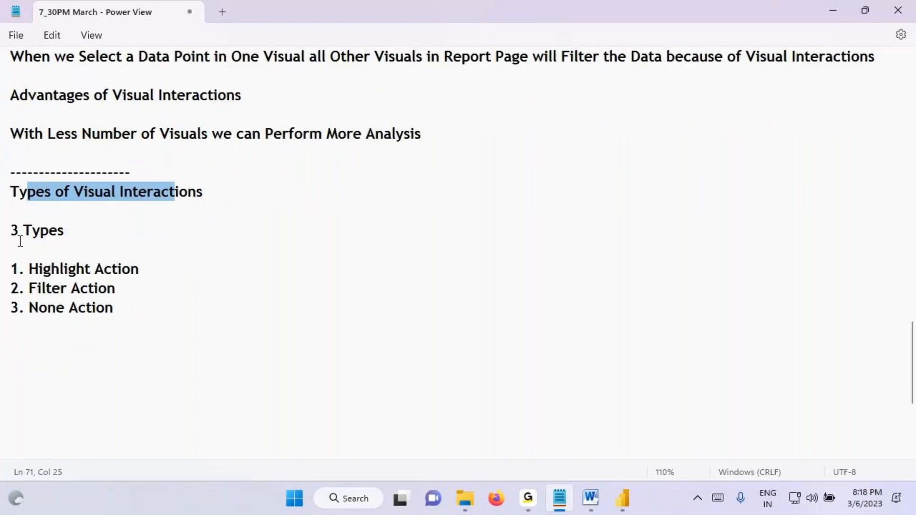
drag(11, 231, 92, 233)
drag(11, 269, 85, 318)
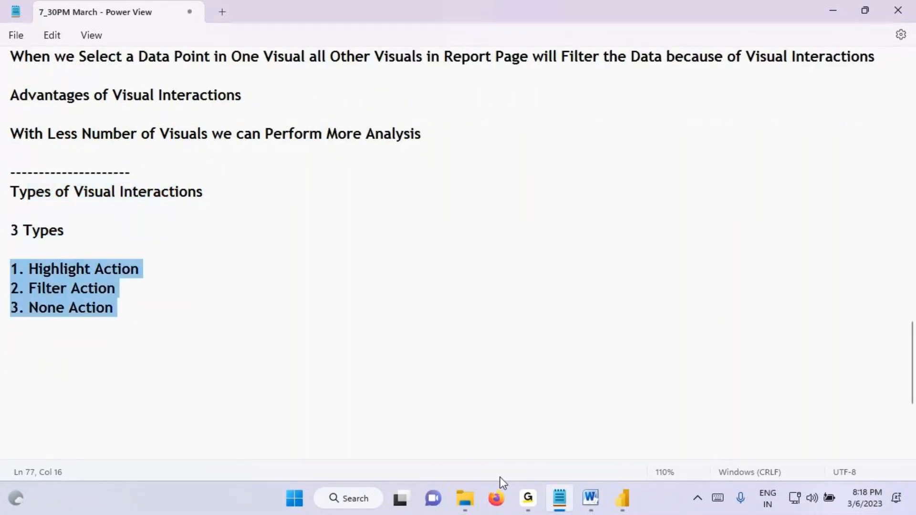
click(56, 272)
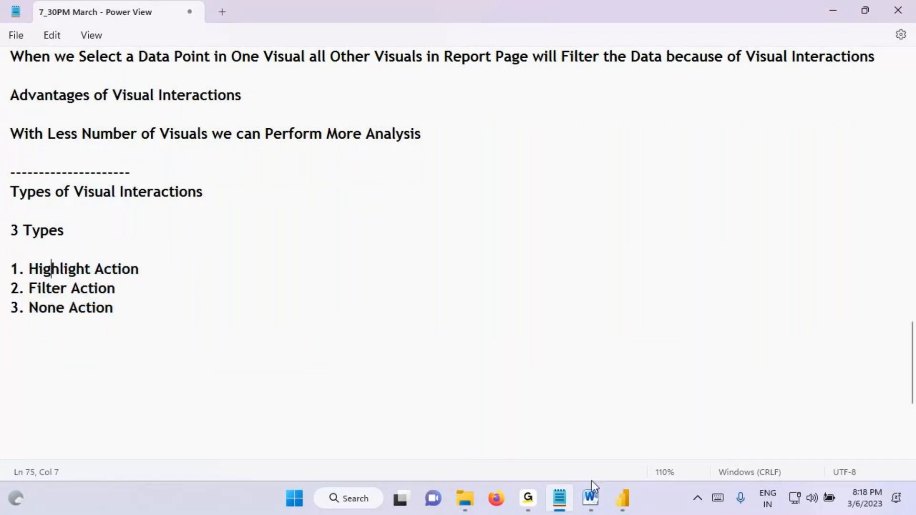
Step: Switch to Power BI Desktop, show the Orders table data and mark the Category column's distinct values count
click(619, 500)
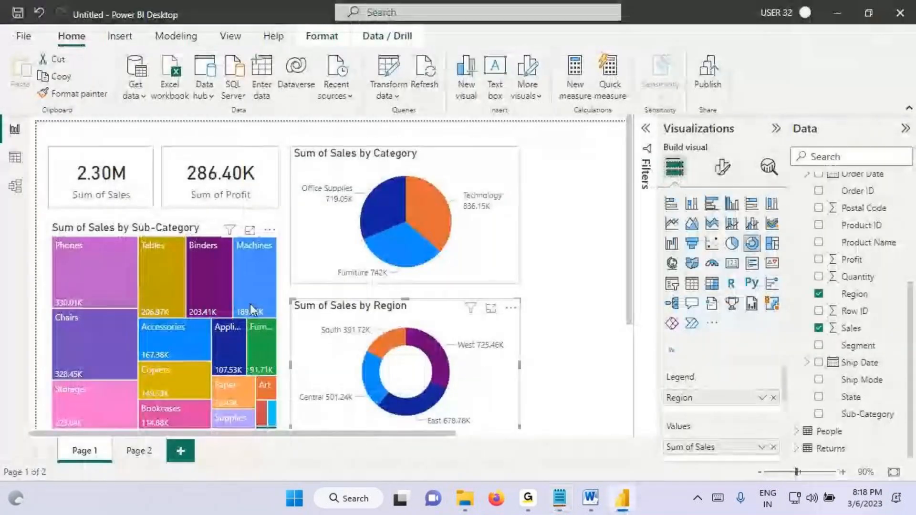
click(14, 157)
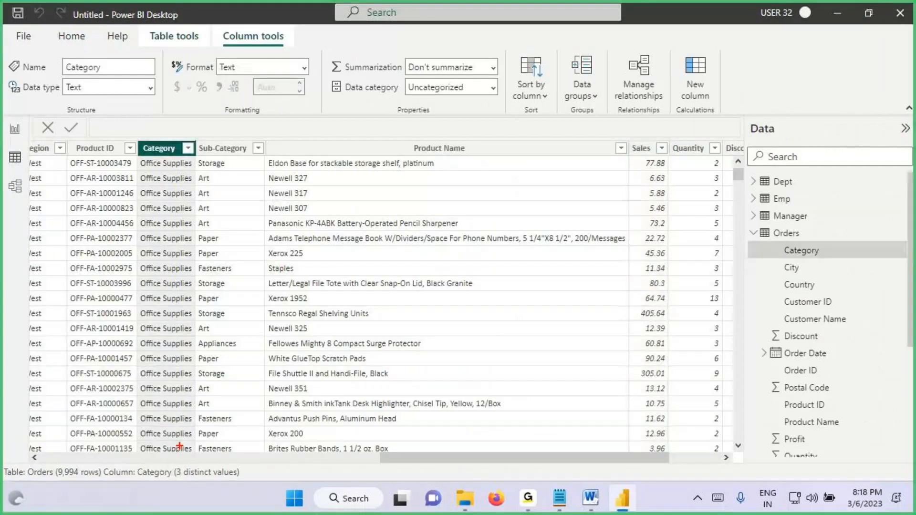
mouse_move(182, 458)
mouse_down()
mouse_move(172, 392)
mouse_move(154, 444)
mouse_up()
key(Escape)
Step: Select the Sub-Category column in the Orders table and circle its distinct values count
click(222, 148)
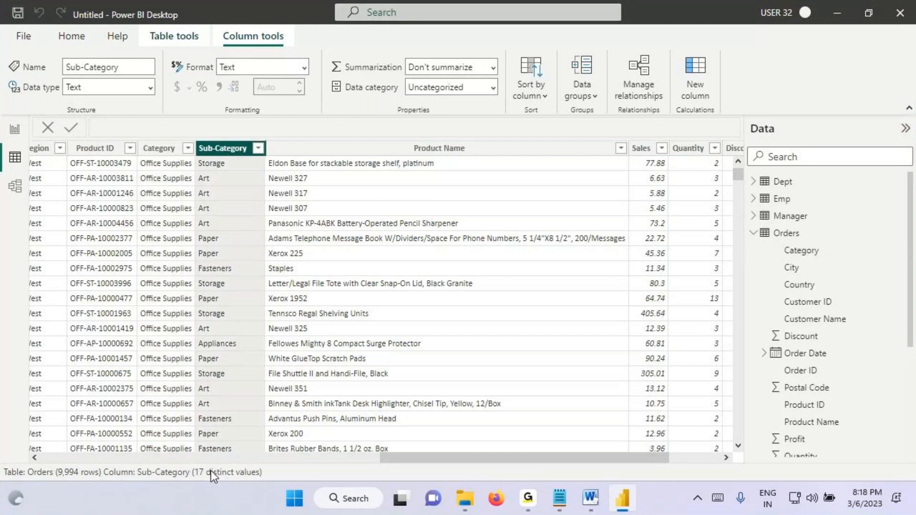
key(ctrl+2)
mouse_move(209, 461)
mouse_down()
mouse_move(198, 456)
mouse_move(212, 454)
mouse_up()
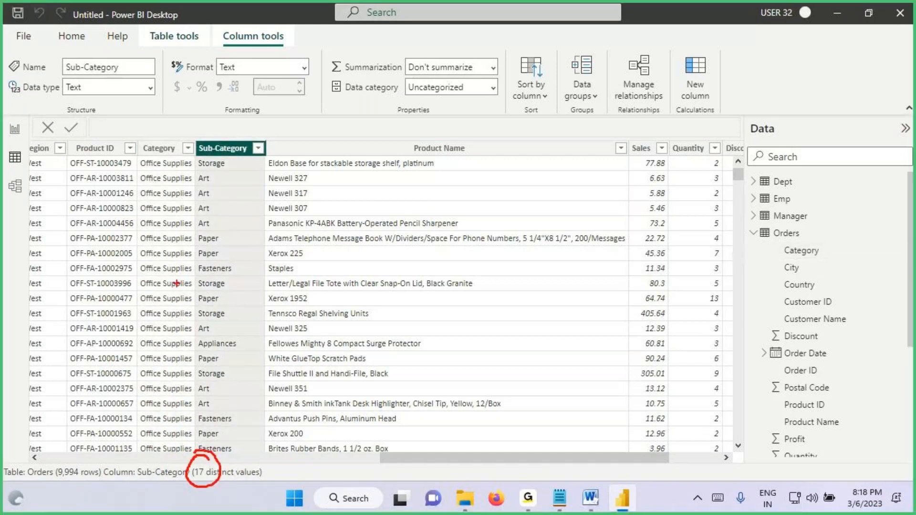
Step: Draw an arrow from a circled note at Sub-Category to the Category column, underline Category, and clear the annotations
drag(226, 110, 224, 168)
drag(214, 135, 224, 160)
mouse_move(251, 138)
mouse_down()
mouse_move(266, 150)
mouse_move(285, 143)
mouse_up()
mouse_move(276, 117)
mouse_down()
mouse_move(215, 64)
mouse_move(157, 150)
mouse_up()
drag(182, 136, 158, 151)
drag(138, 160, 193, 162)
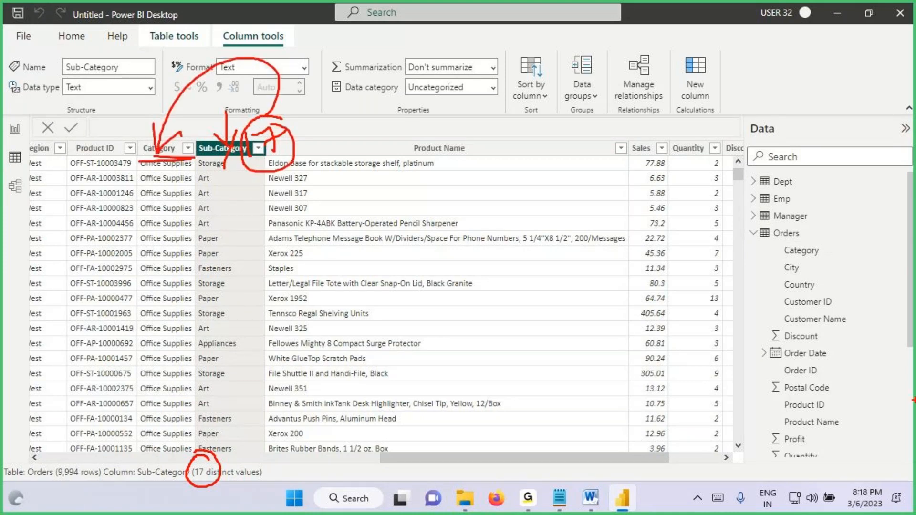
key(Escape)
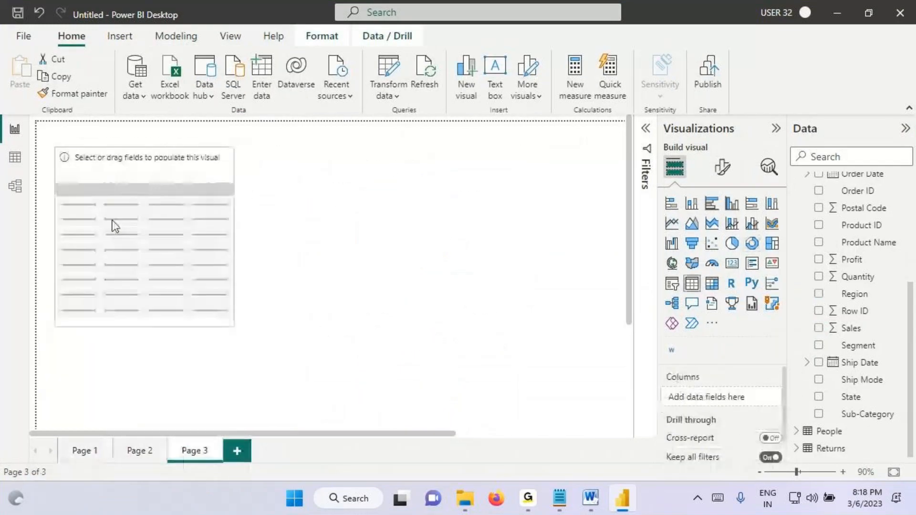
Step: Add the Category field from Orders to the empty table visual on Page 3 and deselect the visual
scroll(810, 263, up, 3)
mouse_move(856, 200)
mouse_down()
mouse_move(352, 257)
mouse_move(253, 202)
mouse_move(192, 202)
mouse_up()
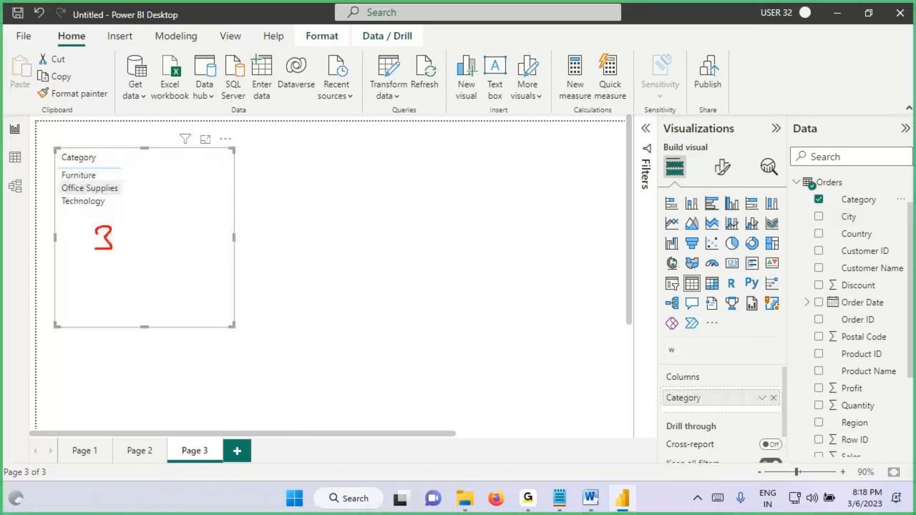
mouse_move(95, 249)
mouse_down()
mouse_move(96, 234)
mouse_move(83, 230)
mouse_up()
click(301, 199)
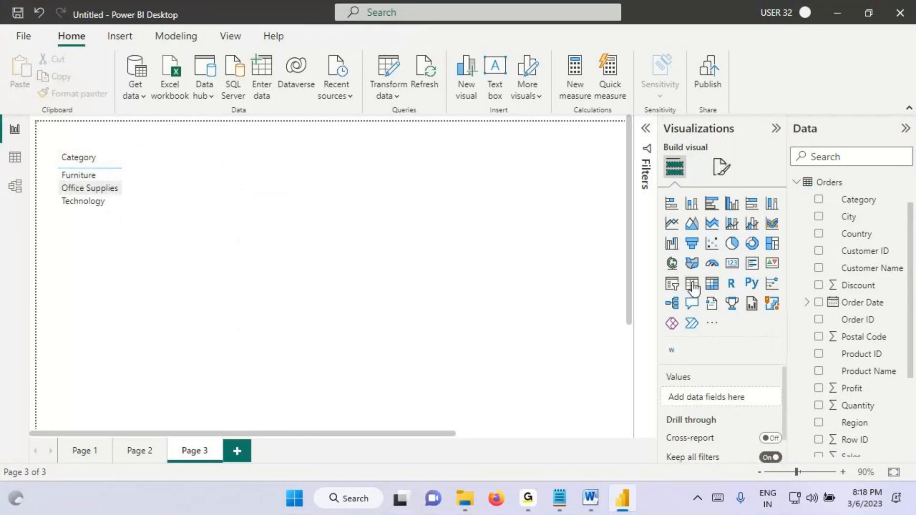
Step: Add a second table visual beside the Category table, extend it down the page, and fill it with the Sub-Category field
click(691, 283)
drag(142, 334, 272, 139)
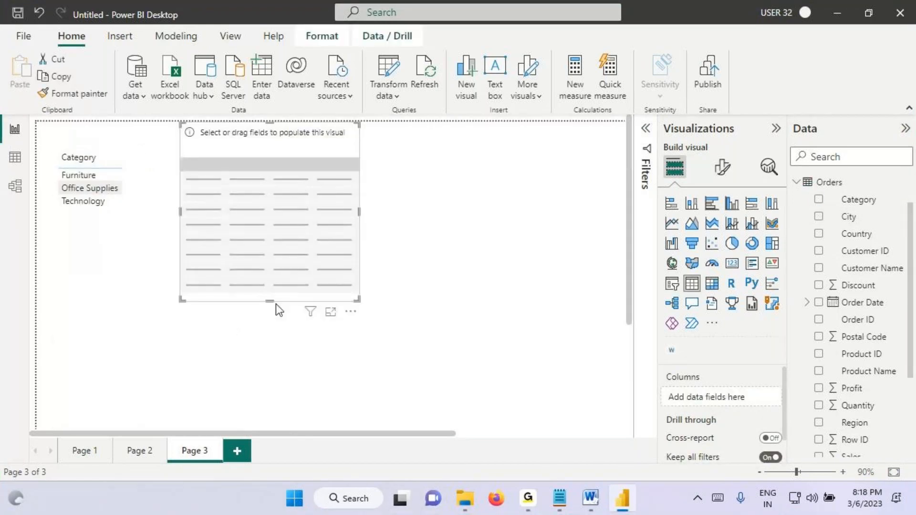
drag(270, 301, 271, 453)
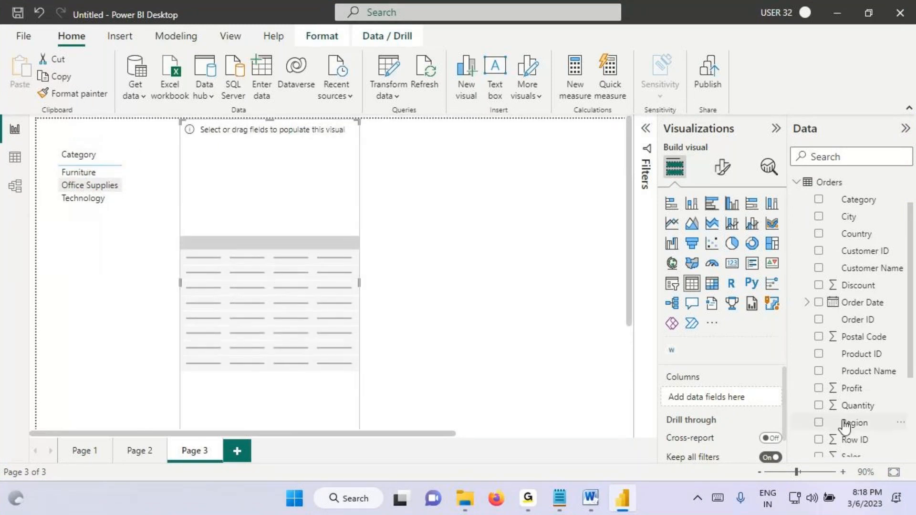
scroll(859, 410, down, 5)
click(867, 414)
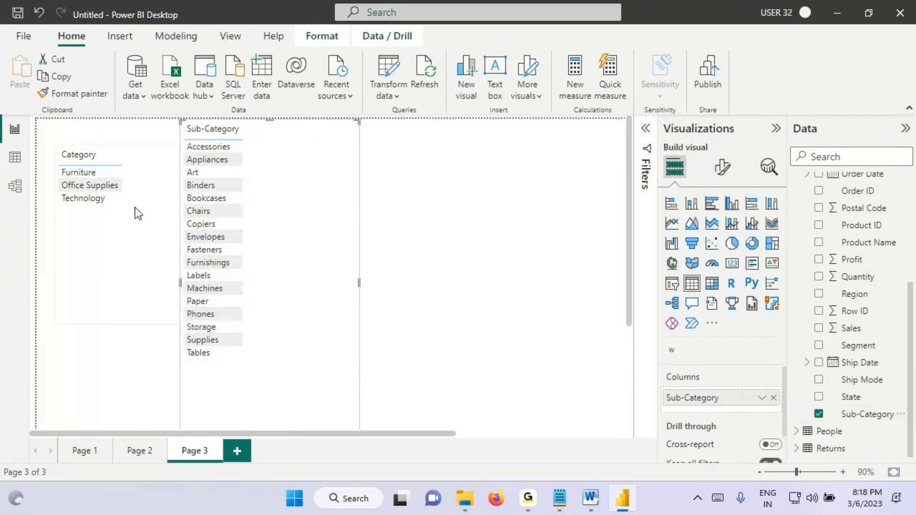
Step: Select Furniture in the Category table and move the Sub-Category table clear of the Category table
click(85, 173)
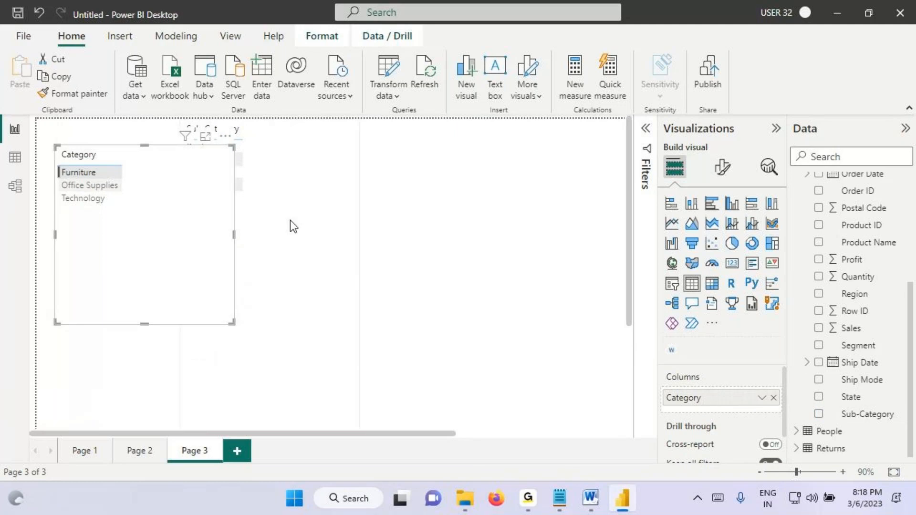
drag(290, 219, 429, 241)
Step: Box Furniture and the filtered sub-categories, draw a circled Y beside them, and draw an arrow from Furniture to the Sub-Category table
key(ctrl+2)
drag(53, 166, 164, 174)
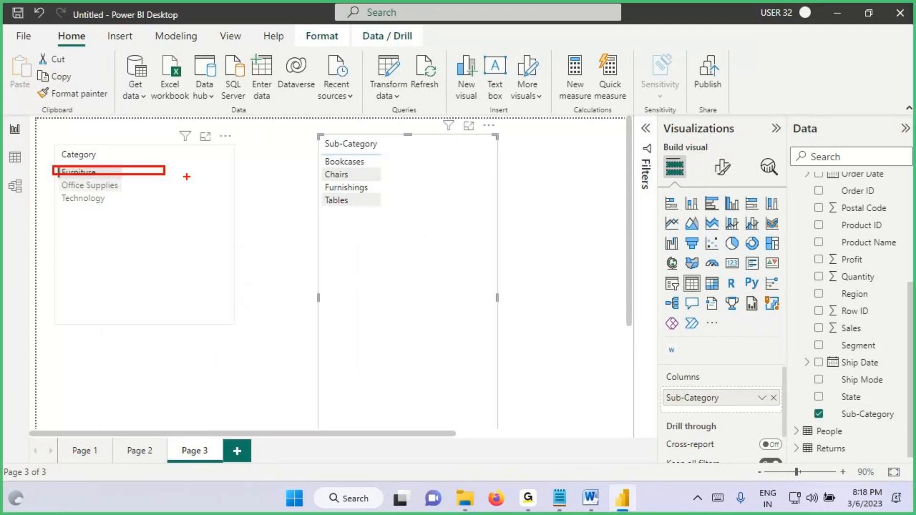
drag(318, 155, 386, 214)
drag(432, 161, 379, 181)
drag(441, 143, 444, 187)
mouse_move(433, 128)
mouse_down()
mouse_move(417, 158)
mouse_move(319, 176)
mouse_up()
mouse_move(54, 165)
mouse_down()
mouse_move(133, 179)
mouse_move(143, 39)
mouse_move(330, 149)
mouse_up()
drag(334, 113, 330, 148)
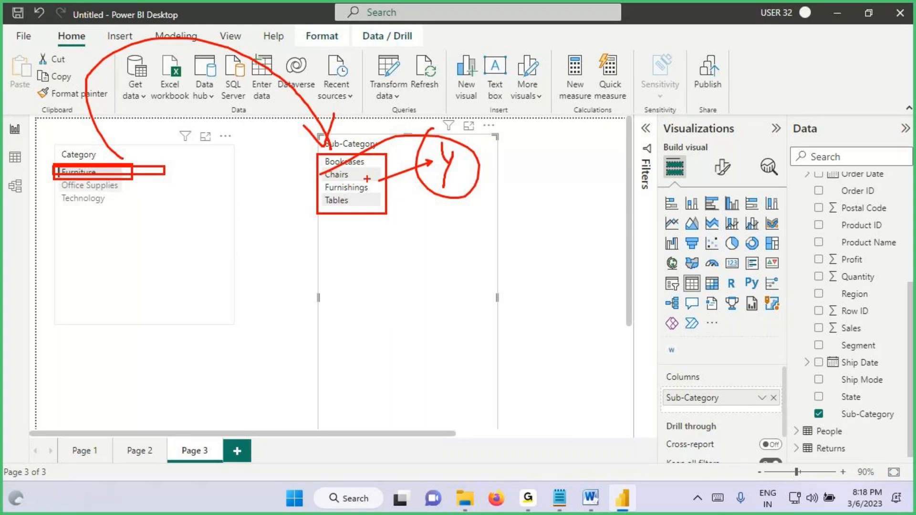
Step: Select Office Supplies in the Category table, box its filtered sub-categories in groups, and draw marks beside Furniture and Office Supplies
key(Escape)
click(90, 185)
key(ctrl+2)
drag(315, 159, 380, 191)
drag(319, 193, 394, 233)
mouse_move(316, 231)
mouse_down()
mouse_move(351, 269)
mouse_move(392, 281)
mouse_up()
drag(102, 172, 173, 170)
mouse_move(117, 190)
mouse_down()
mouse_move(153, 177)
mouse_move(178, 206)
mouse_up()
key(Escape)
Step: Select Technology in the Category table, then box its filtered sub-categories and underline each one
click(87, 202)
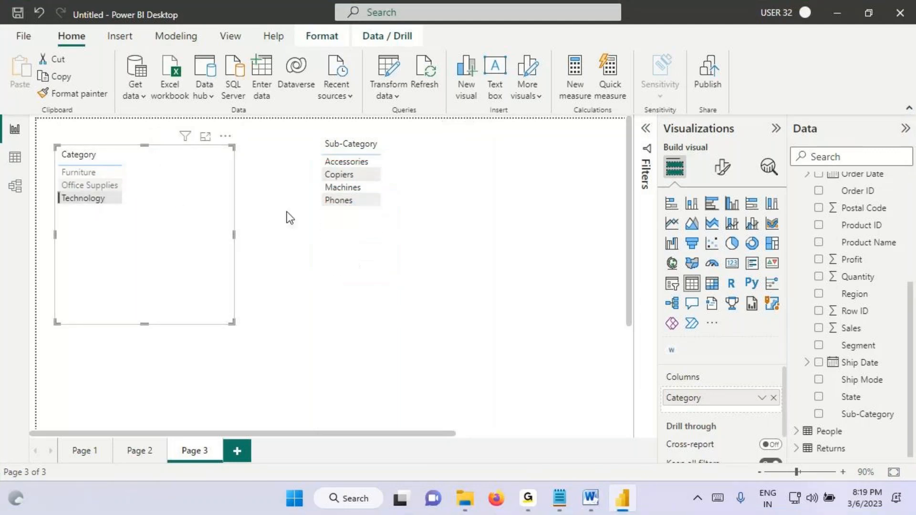
key(ctrl+2)
drag(314, 156, 390, 210)
drag(326, 167, 374, 167)
drag(317, 184, 372, 183)
drag(316, 197, 357, 196)
drag(303, 214, 352, 212)
Step: Write 4, 9 and 4 beside the categories with a circled total of 17, link Furniture to the Sub-Category table, and clear the annotations
mouse_move(95, 174)
mouse_down()
mouse_move(152, 157)
mouse_move(157, 172)
mouse_up()
drag(149, 179, 126, 192)
mouse_move(184, 170)
mouse_down()
mouse_move(184, 194)
mouse_move(108, 201)
mouse_up()
mouse_move(173, 187)
mouse_down()
mouse_move(184, 194)
mouse_move(182, 219)
mouse_up()
mouse_move(132, 224)
mouse_down()
mouse_move(201, 215)
mouse_move(178, 273)
mouse_up()
mouse_move(186, 242)
mouse_down()
mouse_move(213, 231)
mouse_move(211, 263)
mouse_move(213, 240)
mouse_up()
mouse_move(214, 244)
mouse_down()
mouse_move(225, 230)
mouse_move(146, 243)
mouse_move(195, 213)
mouse_up()
mouse_move(67, 175)
mouse_down()
mouse_move(103, 168)
mouse_move(100, 179)
mouse_move(86, 139)
mouse_move(358, 123)
mouse_move(361, 146)
mouse_up()
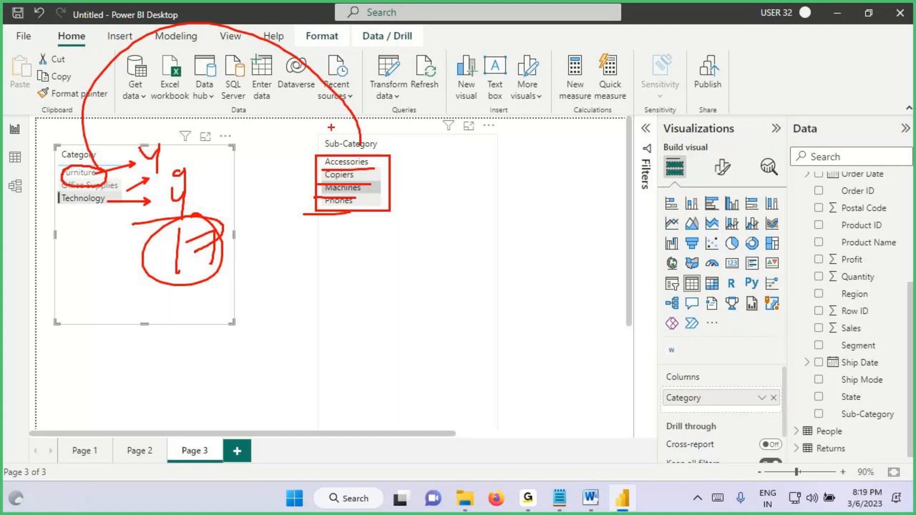
key(Escape)
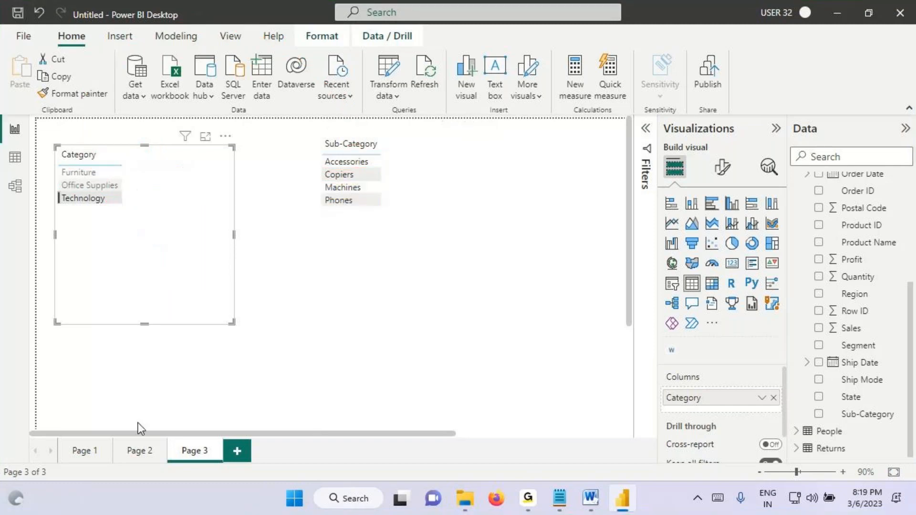
Step: Open report Page 1, switch to the Notepad notes to point out "Highlight Action", and return to Power BI
click(83, 452)
key(alt+Tab)
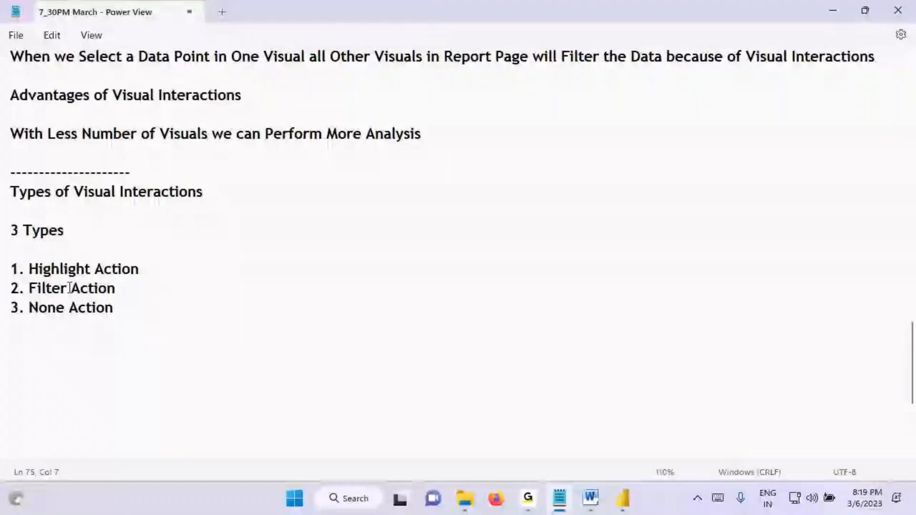
drag(38, 268, 137, 270)
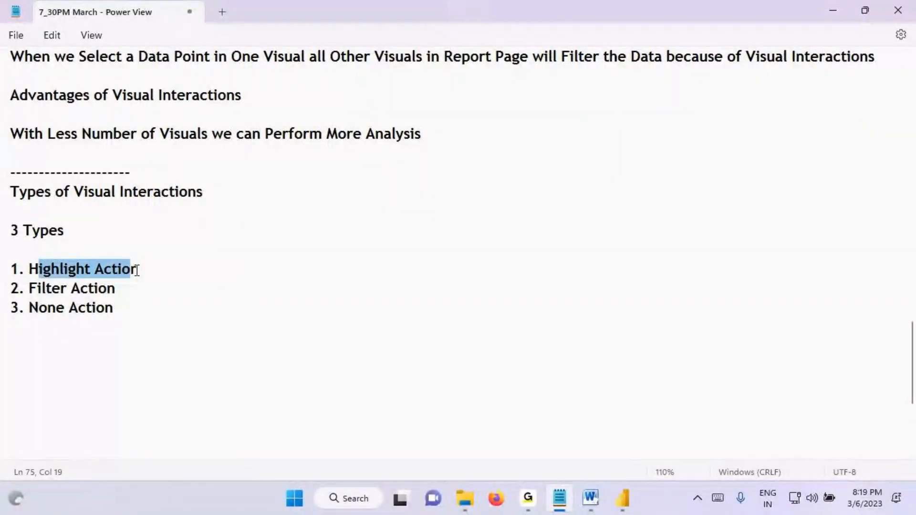
click(138, 270)
drag(60, 270, 140, 271)
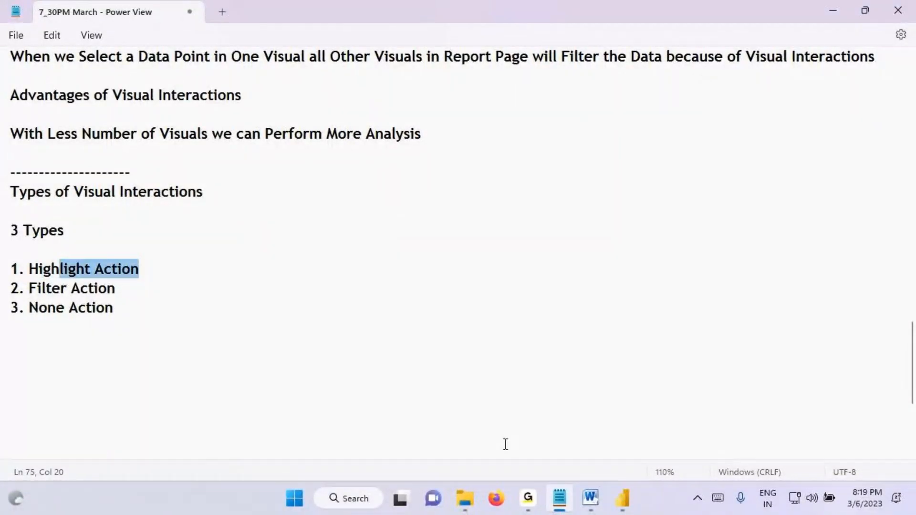
key(alt+Tab)
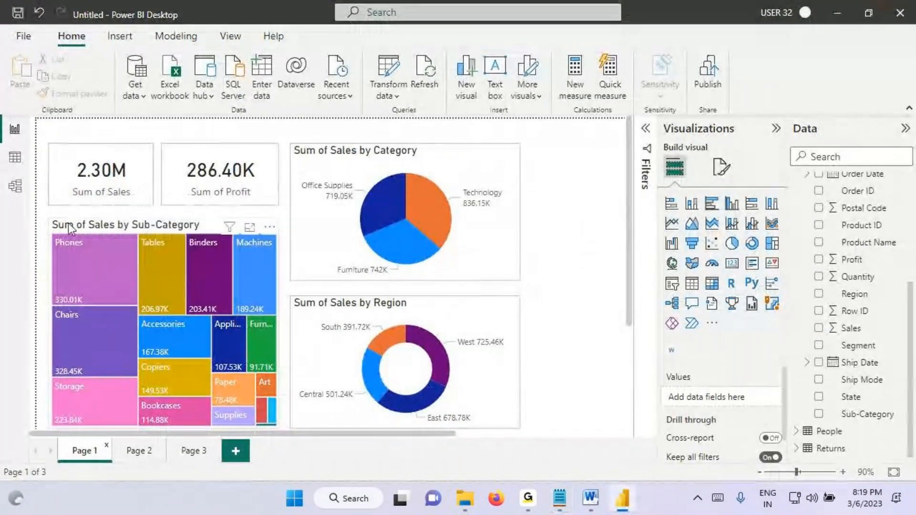
Step: Box the Sub-Category treemap, write 17 on it, underline several sub-categories, circle the Chairs and Accessories sales, and clear the annotations
drag(50, 220, 282, 419)
mouse_move(143, 273)
mouse_down()
mouse_move(142, 310)
mouse_move(171, 318)
mouse_up()
drag(160, 300, 214, 285)
drag(201, 269, 132, 279)
mouse_move(58, 263)
mouse_down()
mouse_move(186, 241)
mouse_move(246, 252)
mouse_up()
drag(249, 277, 289, 263)
mouse_move(48, 367)
mouse_down()
mouse_move(110, 371)
mouse_move(95, 357)
mouse_up()
drag(191, 345, 143, 338)
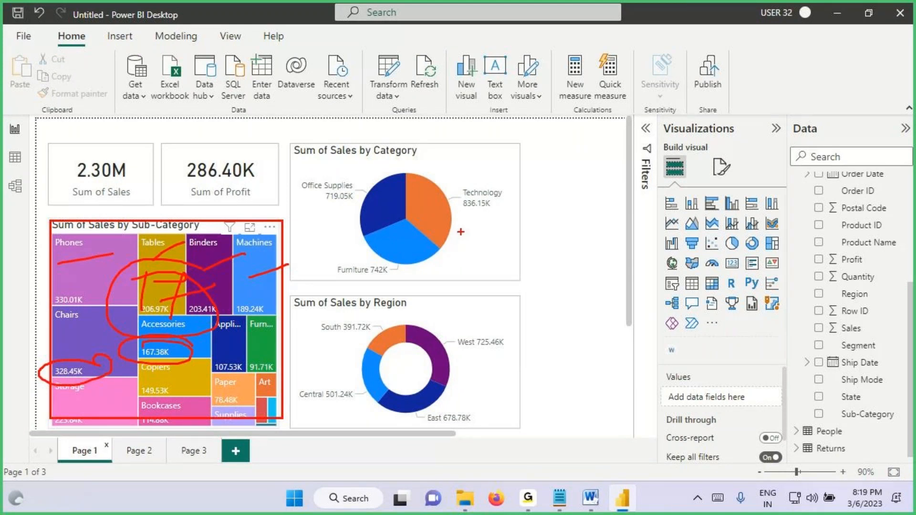
key(Escape)
Step: Underline Technology's sales value on the Sum of Sales by Category pie chart and clear the mark
key(ctrl+2)
drag(457, 209, 508, 209)
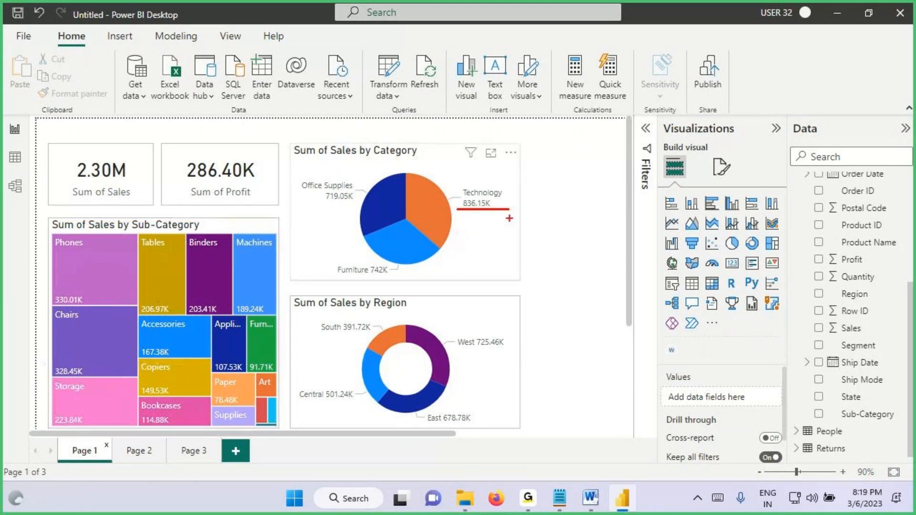
key(Escape)
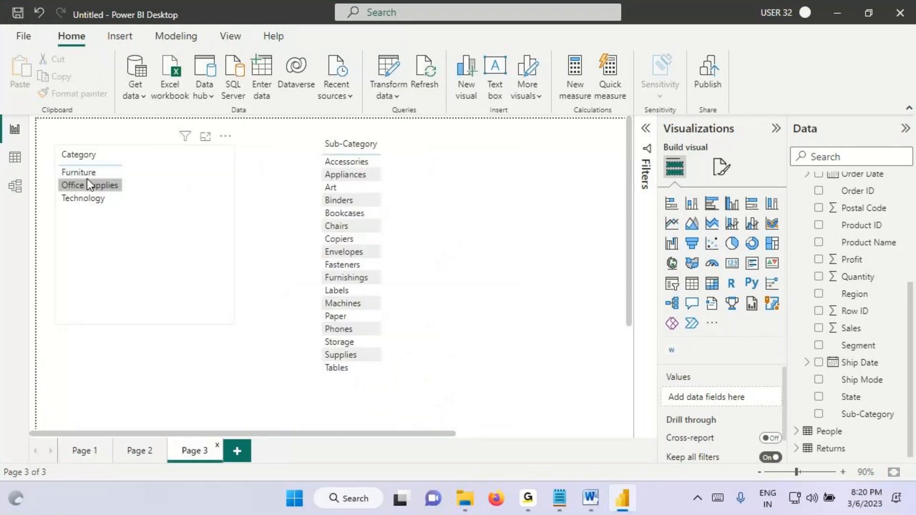
Step: On Page 3, box the sub-categories filtered by Technology, circle Technology, and write an underlined 836K beside it
click(92, 200)
key(ctrl+2)
drag(316, 158, 415, 219)
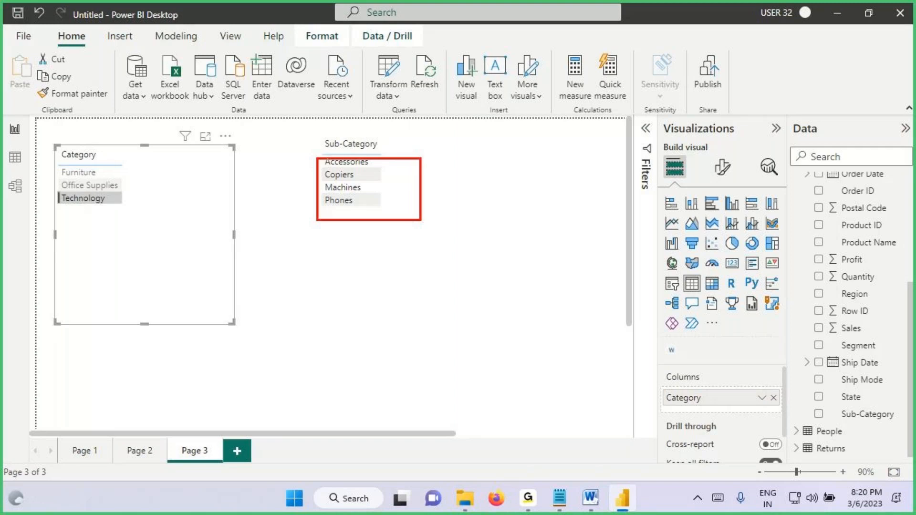
drag(100, 201, 142, 206)
drag(129, 195, 126, 229)
drag(174, 191, 176, 218)
drag(182, 187, 191, 208)
drag(208, 169, 209, 202)
mouse_move(236, 160)
mouse_down()
mouse_move(246, 195)
mouse_move(247, 179)
mouse_move(260, 196)
mouse_up()
drag(62, 195, 77, 222)
drag(175, 229, 251, 203)
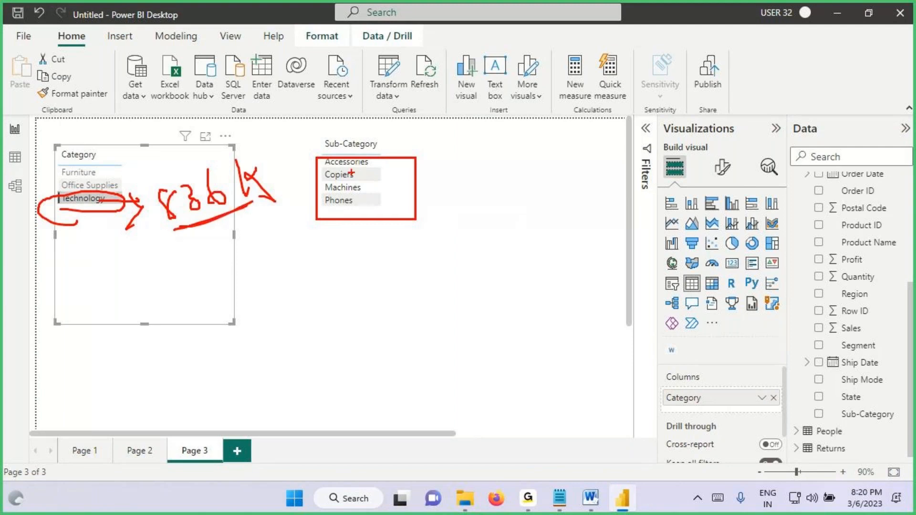
Step: Draw an arrow out from each of Accessories, Copiers, Machines and Phones, and clear the annotations
drag(382, 157, 404, 143)
mouse_move(360, 176)
mouse_down()
mouse_move(392, 171)
mouse_move(367, 175)
mouse_move(387, 220)
mouse_up()
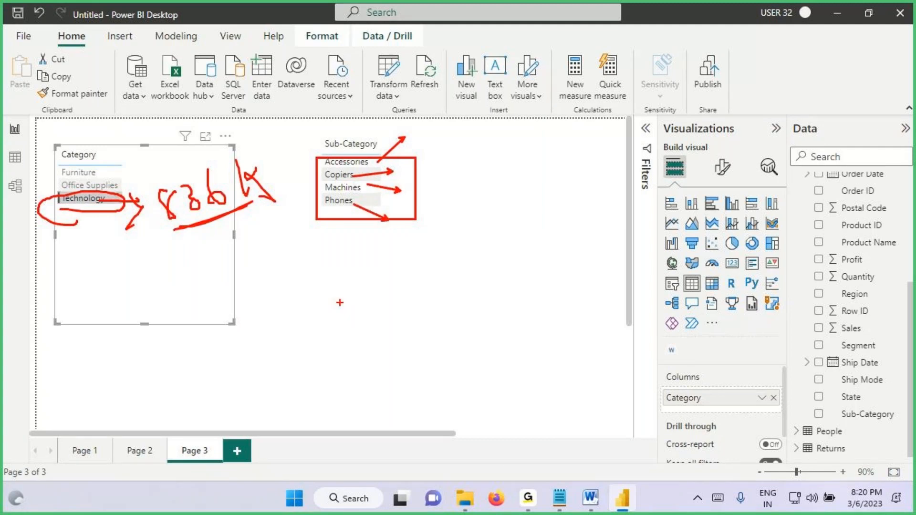
key(Escape)
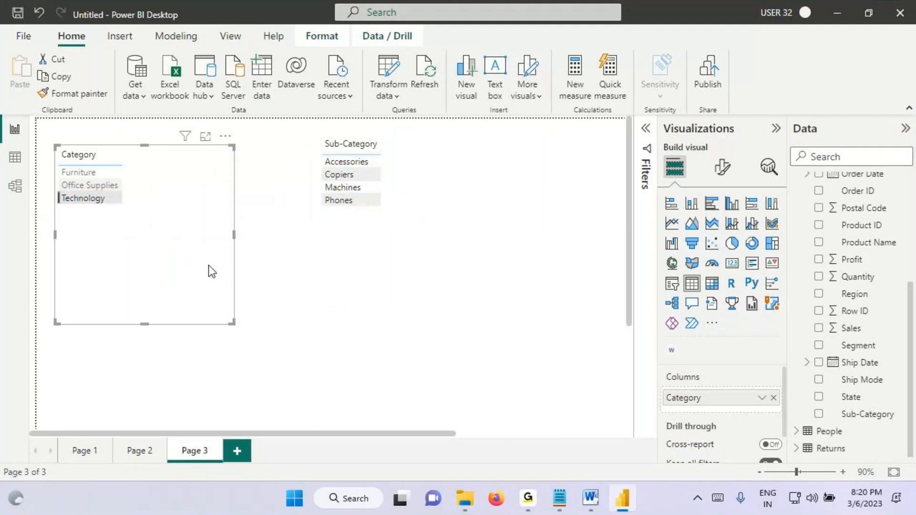
Step: Select the Technology slice of the Page 1 category pie chart, tick it, and box the Sub-Category treemap
click(81, 451)
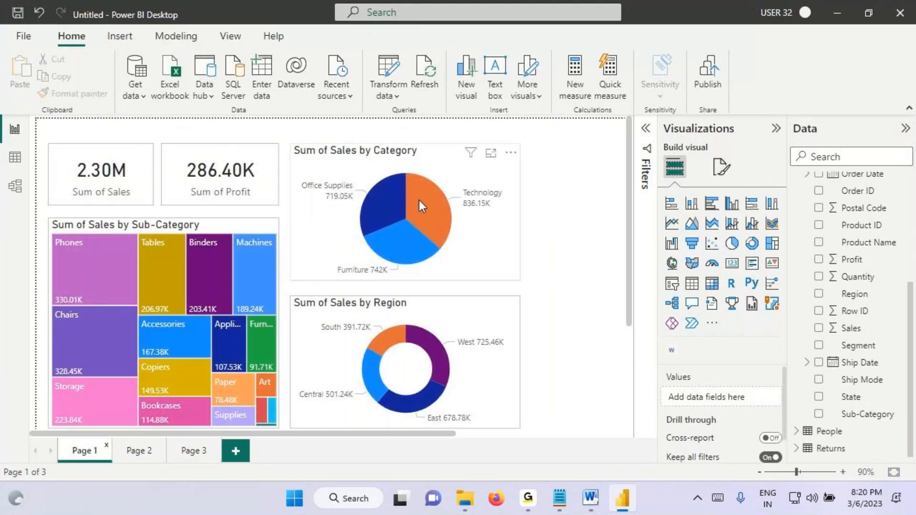
click(419, 200)
key(ctrl+2)
drag(419, 203, 466, 197)
mouse_move(51, 221)
mouse_down()
mouse_move(266, 429)
mouse_move(280, 432)
mouse_up()
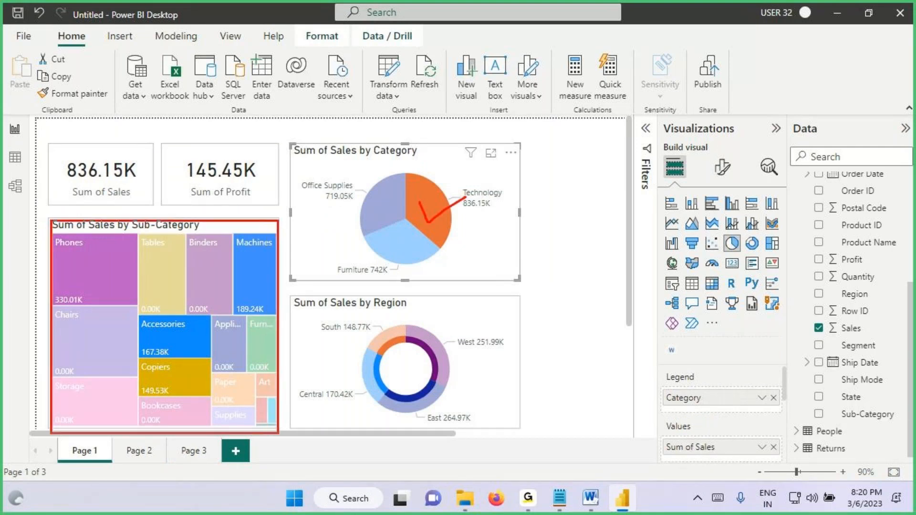
Step: Underline Phones, Machines, Accessories and Copiers on the treemap, and circle the sales values of Chairs and Storage
drag(141, 233, 180, 235)
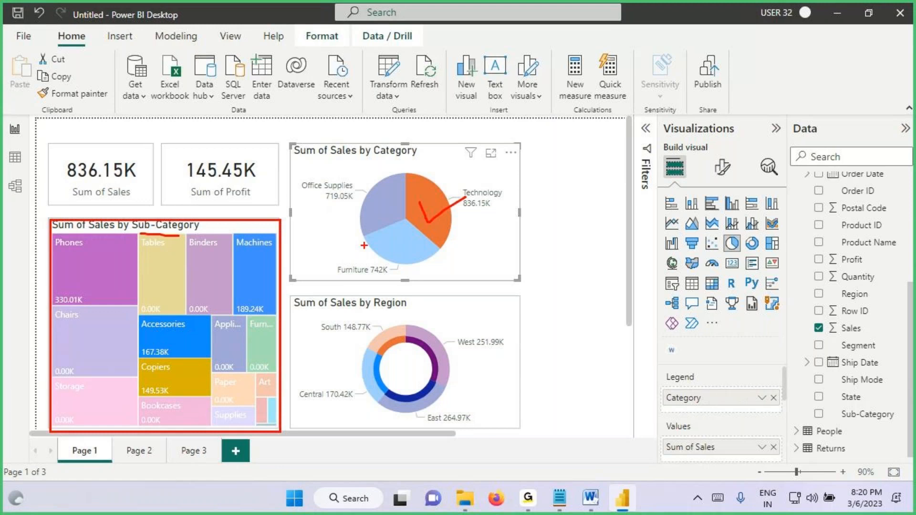
drag(56, 249, 96, 249)
drag(241, 249, 288, 248)
drag(142, 328, 180, 329)
drag(140, 374, 180, 373)
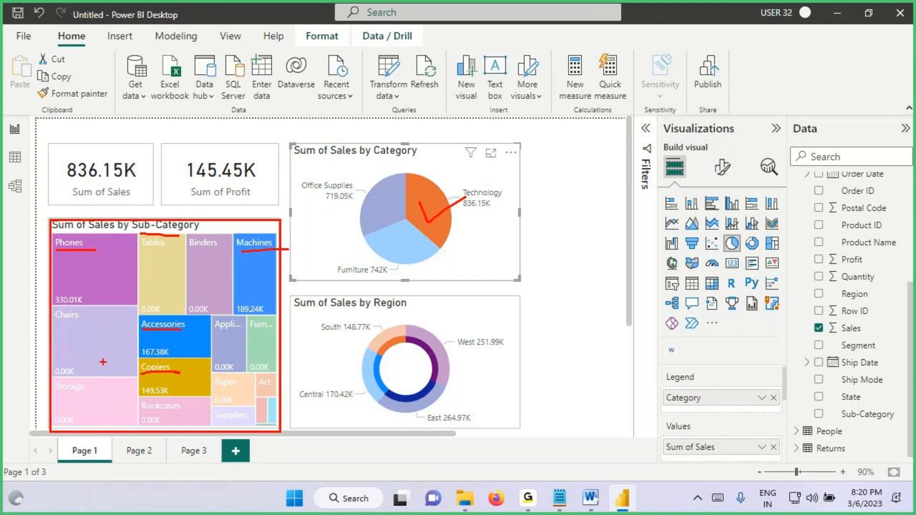
mouse_move(78, 364)
mouse_down()
mouse_move(56, 361)
mouse_move(84, 369)
mouse_up()
mouse_move(79, 407)
mouse_down()
mouse_move(42, 420)
mouse_move(77, 405)
mouse_up()
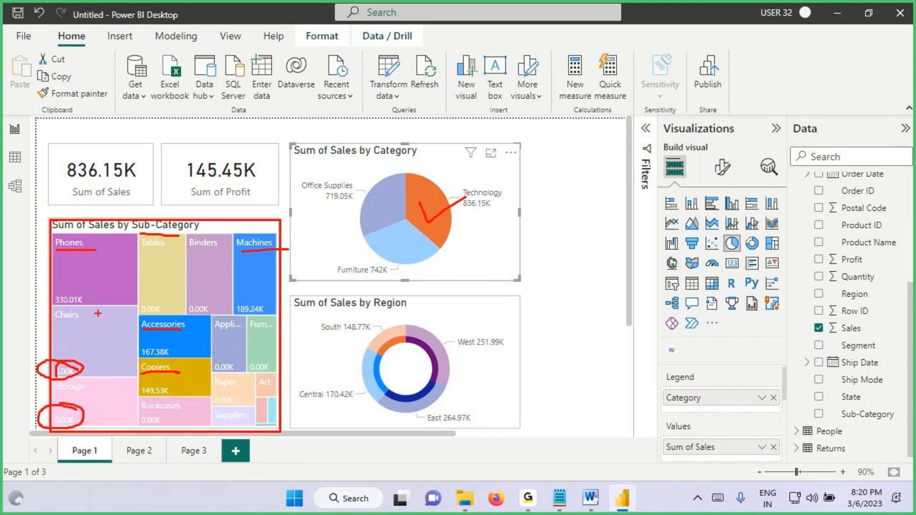
Step: Tick the Technology slice again, circle the Phones, Machines, Accessories and Copiers sales, and join them with lines
mouse_move(420, 201)
mouse_down()
mouse_move(432, 221)
mouse_move(474, 189)
mouse_up()
mouse_move(65, 282)
mouse_down()
mouse_move(94, 292)
mouse_move(56, 311)
mouse_move(71, 286)
mouse_up()
drag(273, 298, 260, 293)
mouse_move(155, 343)
mouse_down()
mouse_move(168, 345)
mouse_move(143, 364)
mouse_move(170, 340)
mouse_up()
mouse_move(165, 379)
mouse_down()
mouse_move(137, 392)
mouse_move(167, 381)
mouse_up()
drag(87, 301, 136, 346)
mouse_move(246, 308)
mouse_down()
mouse_move(167, 356)
mouse_move(196, 403)
mouse_up()
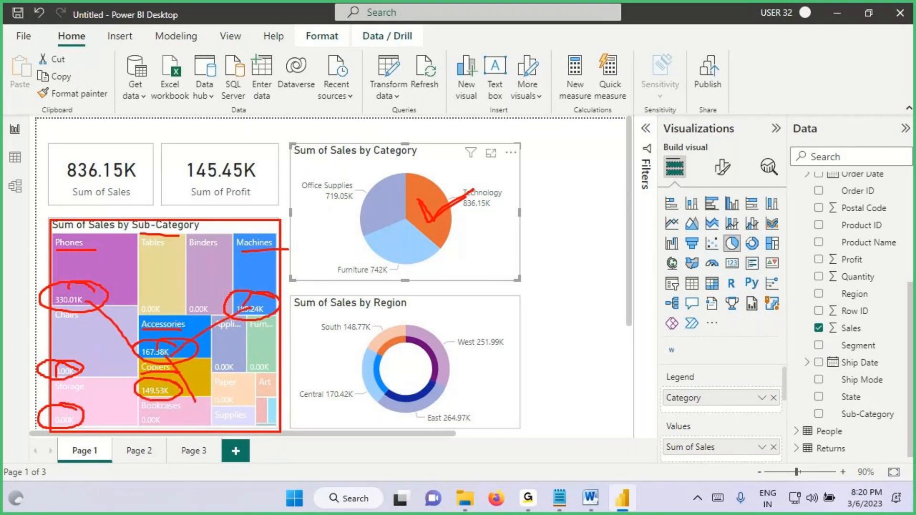
Step: Circle Technology's sales on the pie chart, underline its sub-categories again, tick the treemap, and clear the annotations
mouse_move(457, 209)
mouse_down()
mouse_move(525, 202)
mouse_move(499, 167)
mouse_move(488, 167)
mouse_up()
drag(63, 254, 106, 254)
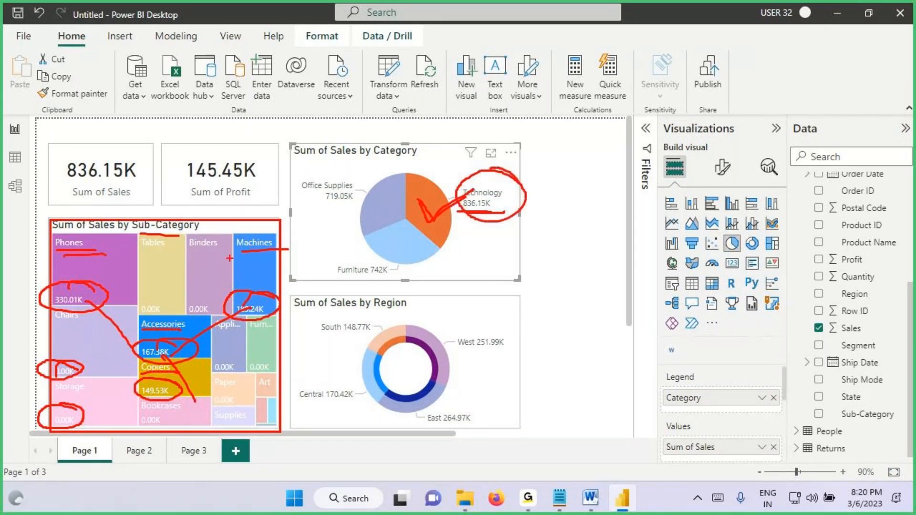
drag(228, 255, 307, 256)
drag(142, 325, 193, 326)
drag(149, 366, 206, 347)
drag(141, 238, 205, 170)
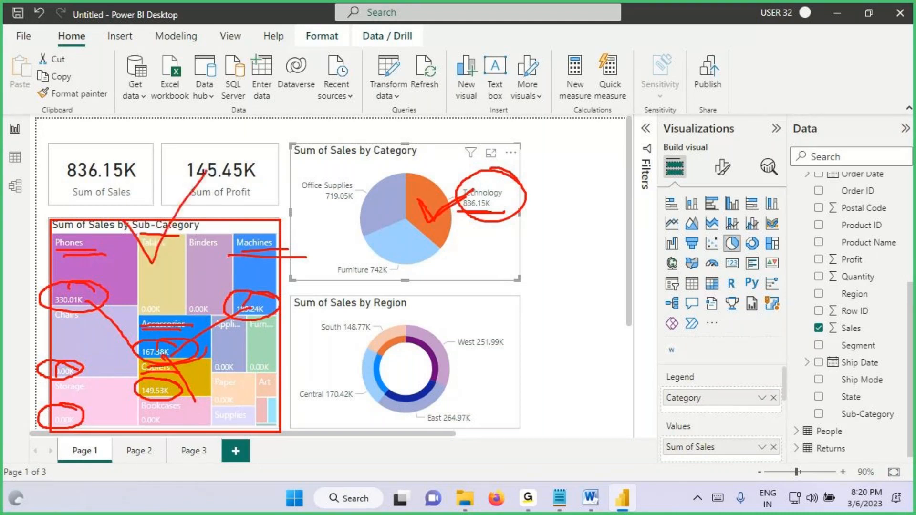
key(Escape)
Step: Toggle the Technology slice off and on, draw a line from it to the treemap, mark the treemap, and clear the annotations
click(426, 200)
click(426, 201)
key(ctrl+2)
mouse_move(426, 202)
mouse_down()
mouse_move(438, 188)
mouse_move(184, 250)
mouse_move(208, 251)
mouse_up()
drag(156, 284, 164, 331)
mouse_move(169, 284)
mouse_down()
mouse_move(180, 315)
mouse_move(165, 301)
mouse_up()
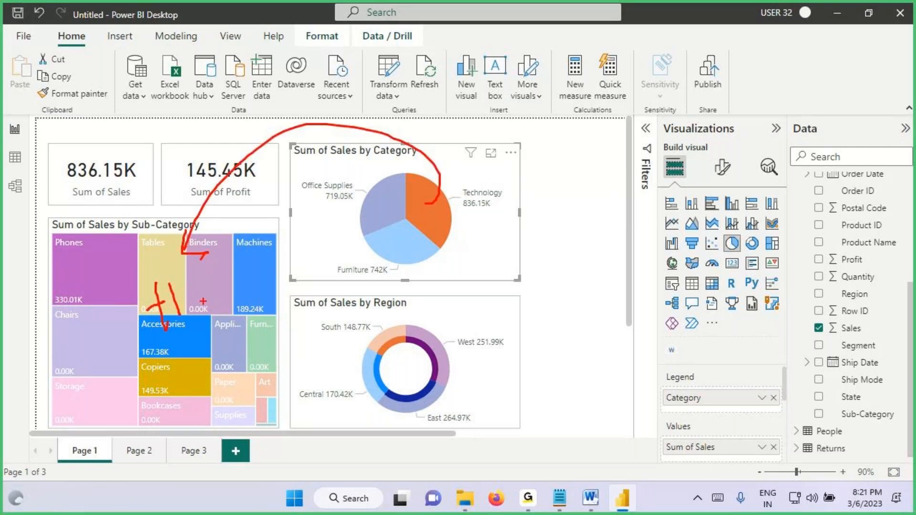
key(Escape)
Step: In the Notepad notes, add a dashed separator and "Highlight Action" heading below the list, and start a line with "Power BI will Give"
click(559, 498)
click(32, 269)
drag(31, 269, 148, 267)
key(ctrl+c)
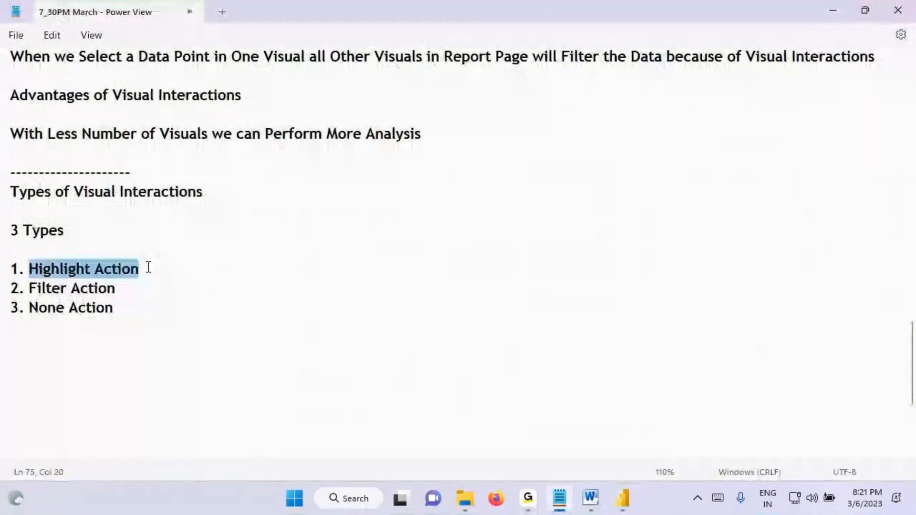
click(45, 342)
text(---------------)
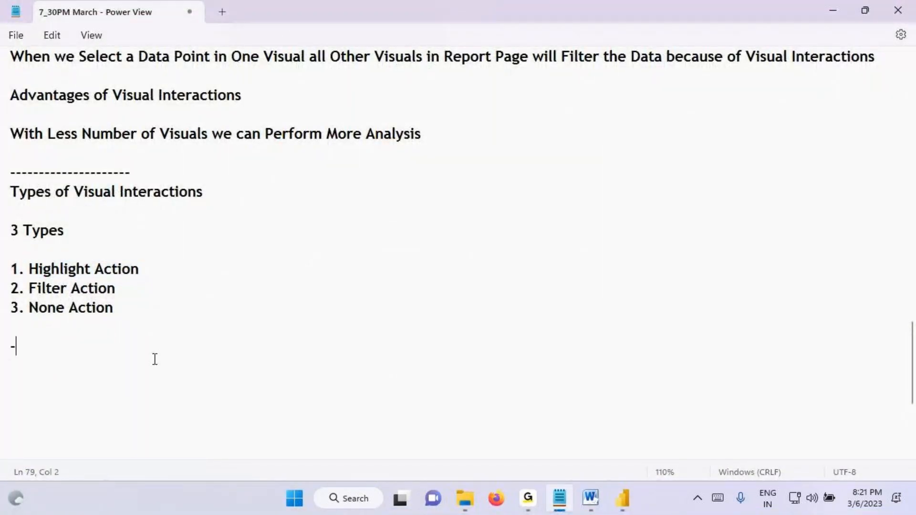
key(Return)
key(ctrl+v)
key(Return)
key(Return)
text(Power BI w)
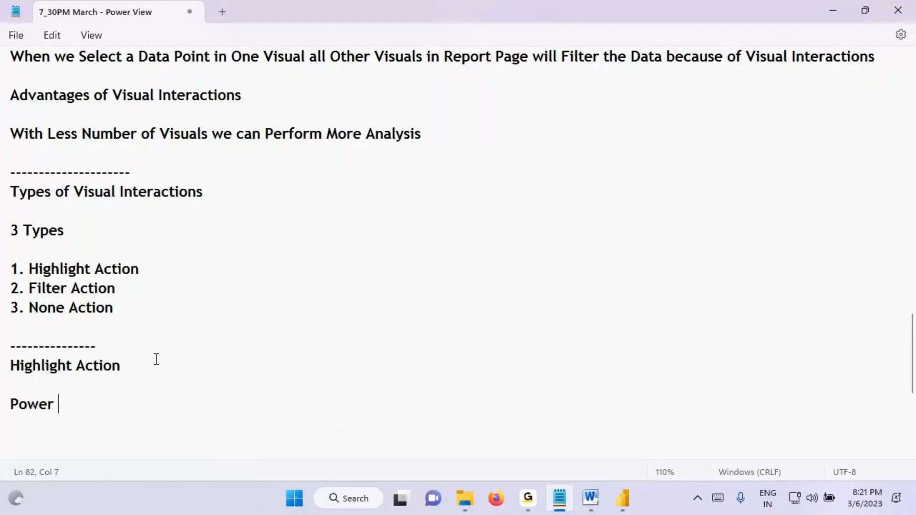
text(Give)
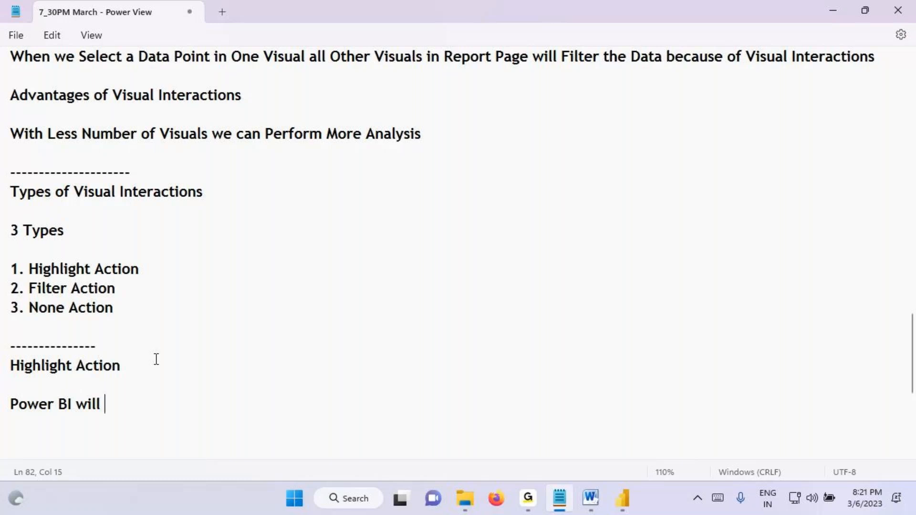
Step: Point out the heading and the Highlight, Filter and None actions in the notes, ending with "Highlight Action" selected
drag(74, 191, 169, 191)
drag(38, 270, 131, 270)
drag(53, 288, 105, 308)
click(59, 268)
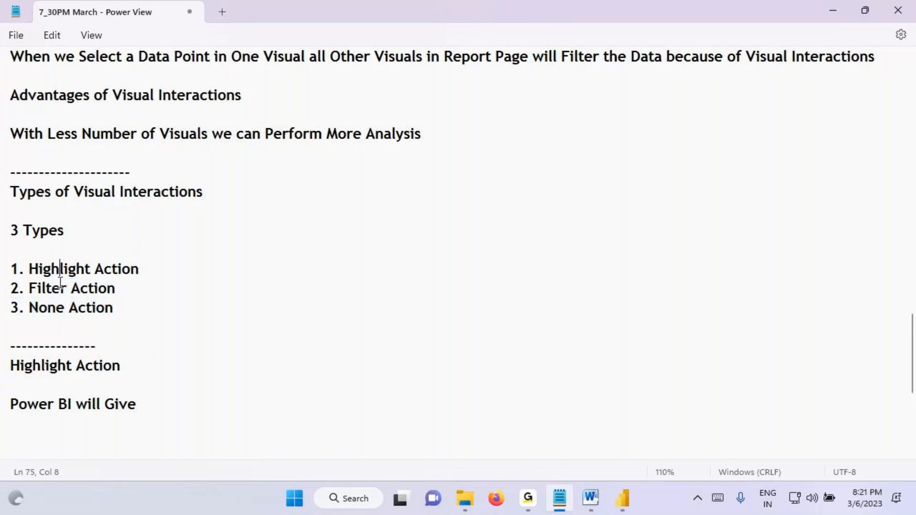
click(56, 308)
drag(19, 268, 136, 308)
click(136, 308)
drag(29, 269, 144, 269)
key(ctrl+c)
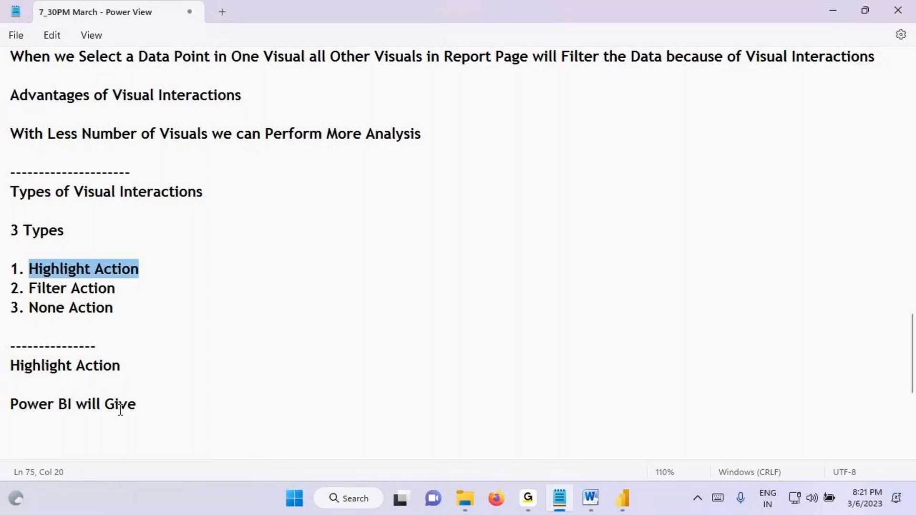
Step: Complete the last line of the notes as "Power BI will Give First Priority to Highlight Action"
click(145, 405)
text(Fiirs)
key(BackSpace)
key(BackSpace)
key(BackSpace)
key(BackSpace)
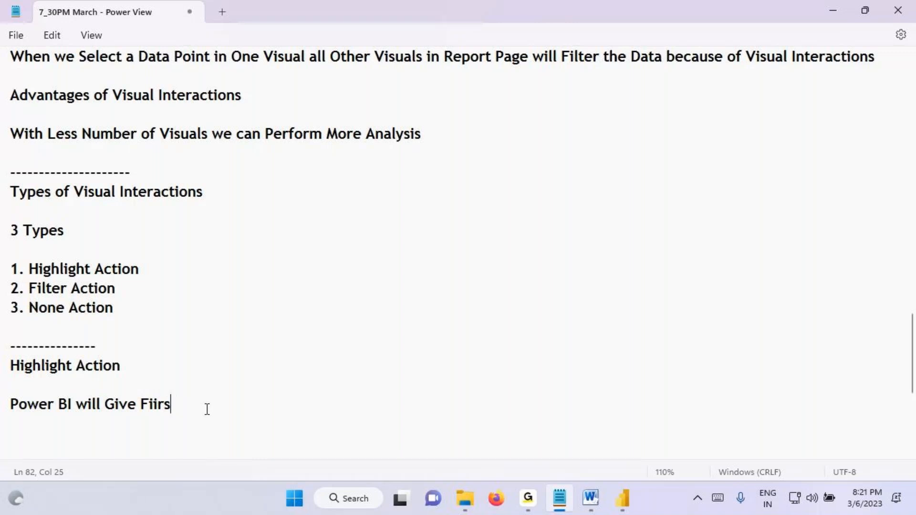
text(rst Prior)
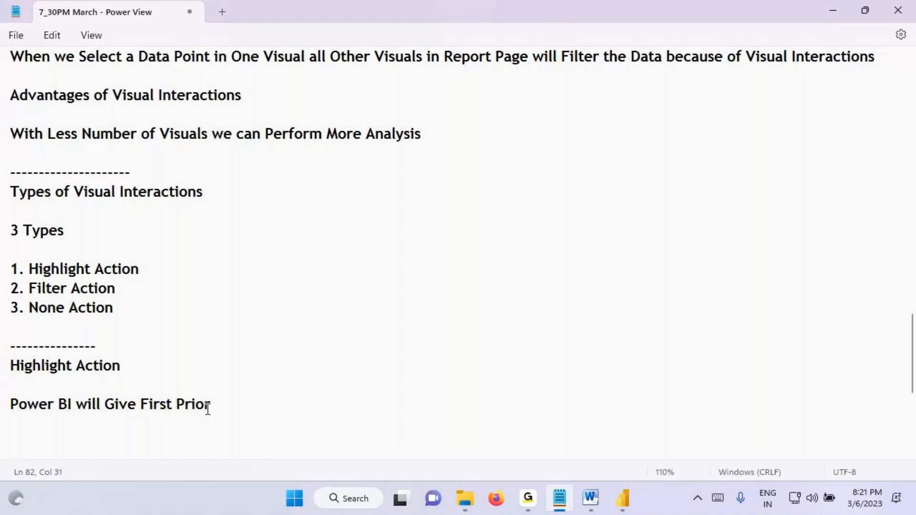
key(BackSpace)
text(rity to)
key(ctrl+v)
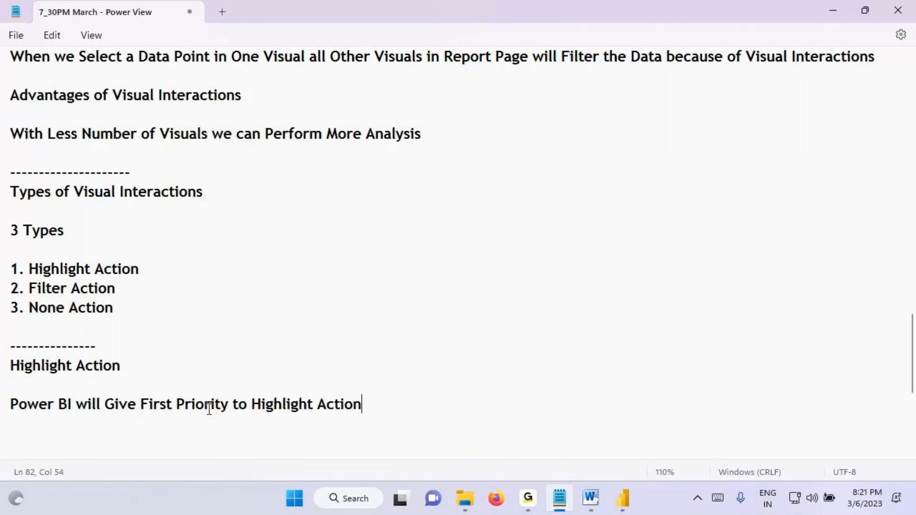
Step: Switch to Power BI, clear the Technology highlight, and annotate the region donut with a 4, marking the Phones tile and Central slice
click(630, 505)
click(428, 219)
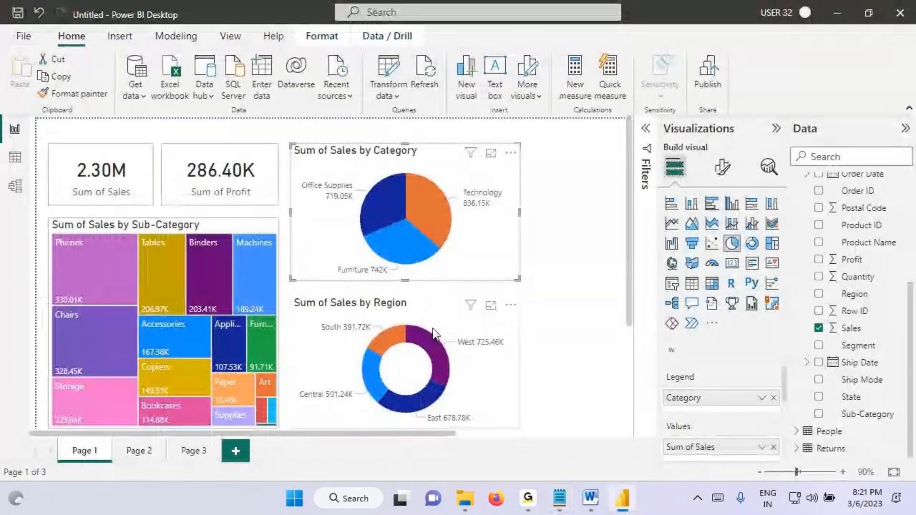
key(ctrl+2)
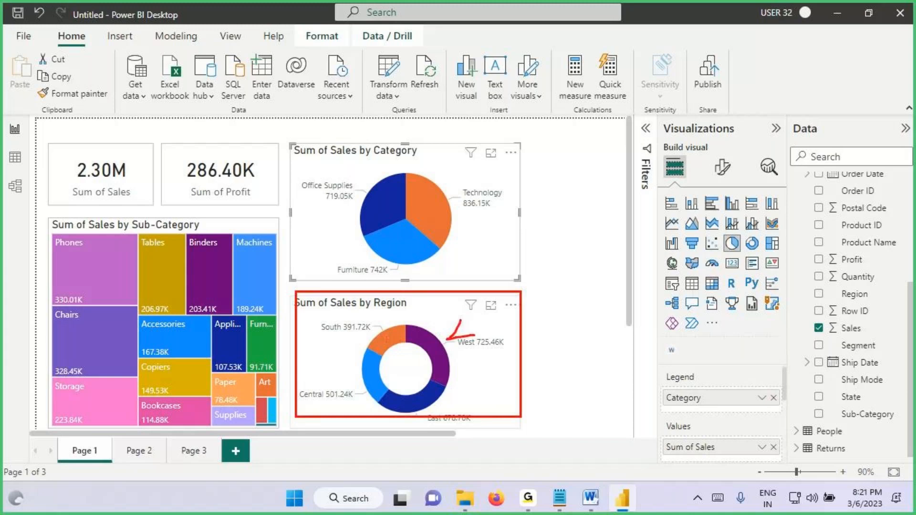
drag(459, 320, 455, 367)
mouse_move(52, 237)
mouse_down()
mouse_move(110, 305)
mouse_move(139, 307)
mouse_up()
drag(53, 292, 96, 307)
mouse_move(369, 371)
mouse_down()
mouse_move(377, 386)
mouse_move(411, 352)
mouse_up()
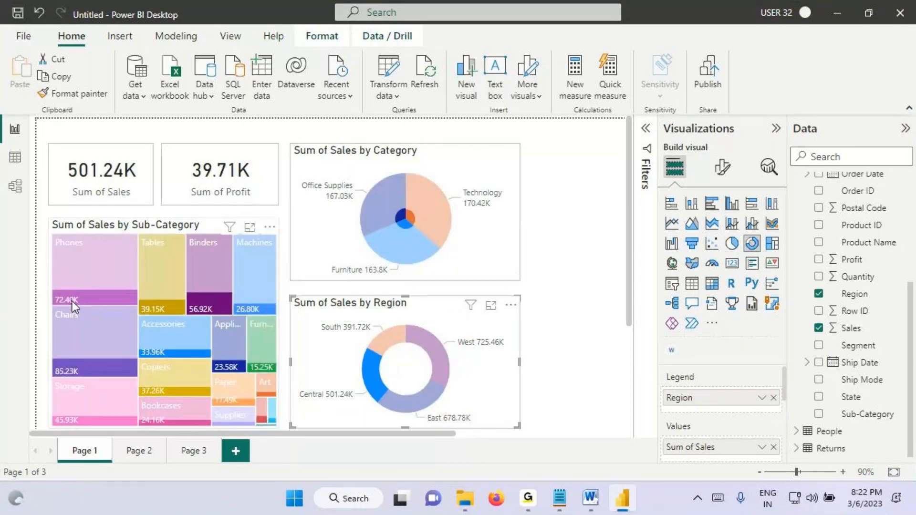
Step: Highlight the Central region, then box the Phones tile and its highlighted portion, write 4R in the tile, and mark Central
key(ctrl+2)
drag(51, 290, 143, 306)
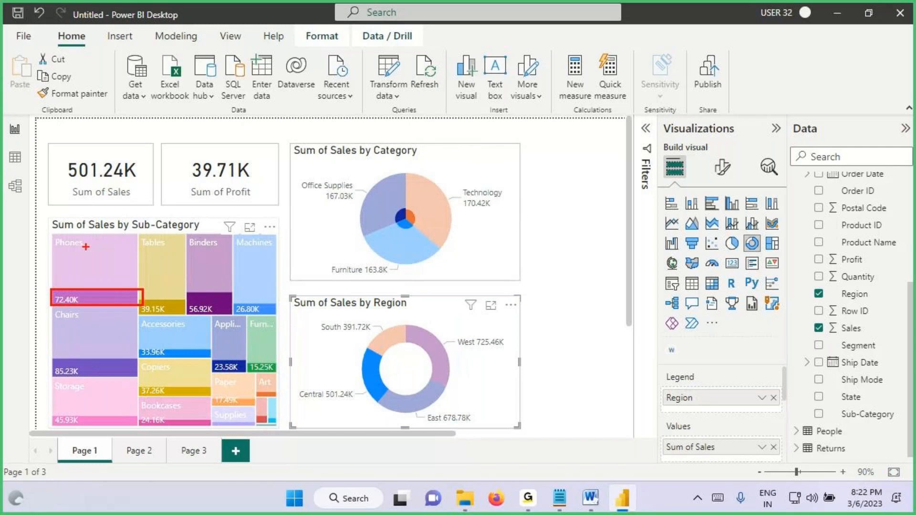
drag(51, 234, 144, 304)
mouse_move(102, 242)
mouse_down()
mouse_move(90, 258)
mouse_move(115, 255)
mouse_up()
mouse_move(102, 241)
mouse_down()
mouse_move(104, 269)
mouse_move(136, 271)
mouse_up()
drag(48, 291, 155, 309)
mouse_move(303, 400)
mouse_down()
mouse_move(357, 402)
mouse_move(422, 357)
mouse_move(375, 353)
mouse_up()
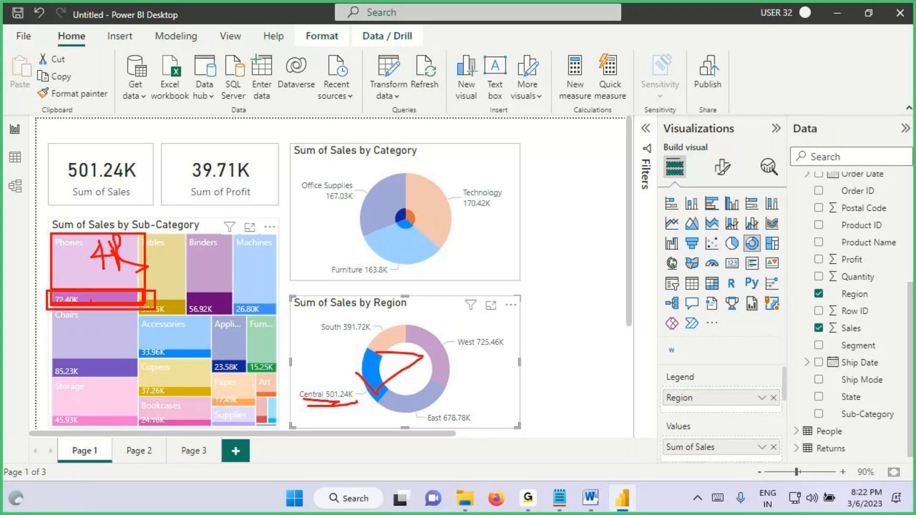
Step: Write "High" beside the highlighted part of Phones, underline Central, connect the two with a curve, and clear the annotations
drag(49, 287, 134, 307)
drag(9, 258, 20, 290)
drag(16, 246, 28, 289)
drag(4, 276, 29, 256)
drag(39, 244, 34, 267)
mouse_move(42, 228)
mouse_down()
mouse_move(48, 268)
mouse_move(105, 298)
mouse_up()
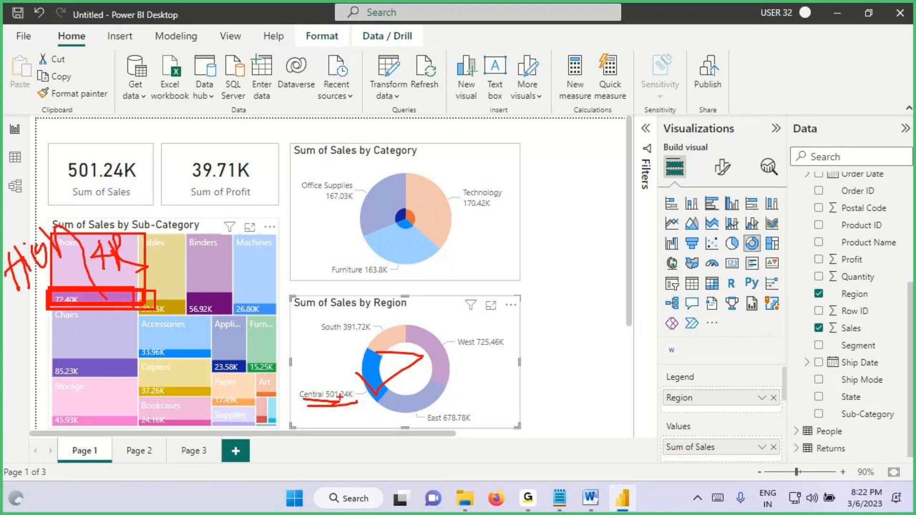
drag(288, 404, 357, 396)
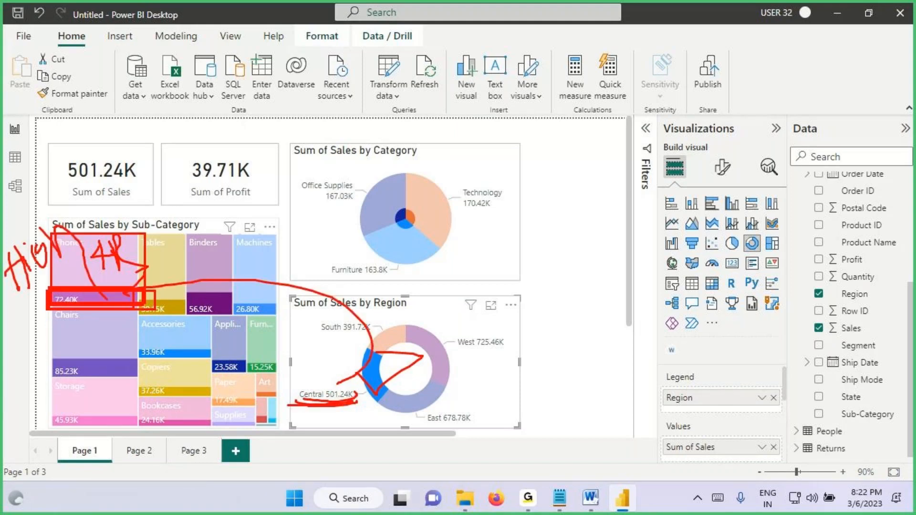
key(Escape)
Step: Clear the Central highlight, outline the Technology slice, underline its sales value, draw a note beside it, and erase the annotations
click(374, 373)
key(ctrl+2)
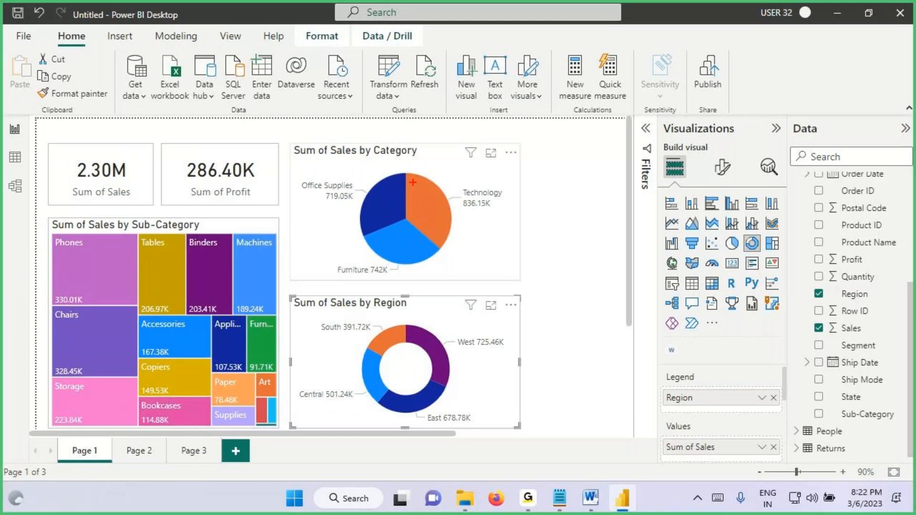
mouse_move(410, 170)
mouse_down()
mouse_move(413, 198)
mouse_move(415, 175)
mouse_up()
drag(464, 209, 493, 209)
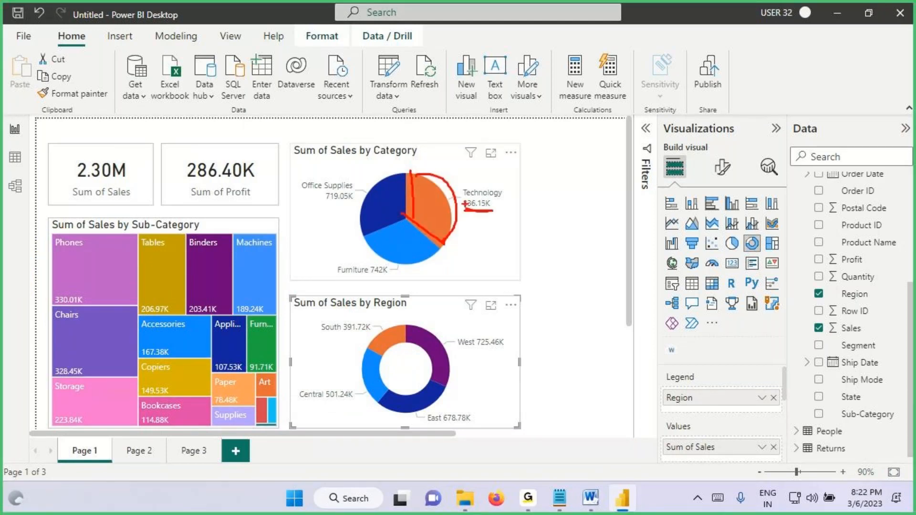
mouse_move(439, 189)
mouse_down()
mouse_move(513, 162)
mouse_move(505, 185)
mouse_up()
drag(524, 138, 548, 181)
drag(556, 131, 563, 161)
mouse_move(555, 132)
mouse_down()
mouse_move(563, 146)
mouse_move(594, 156)
mouse_up()
key(Escape)
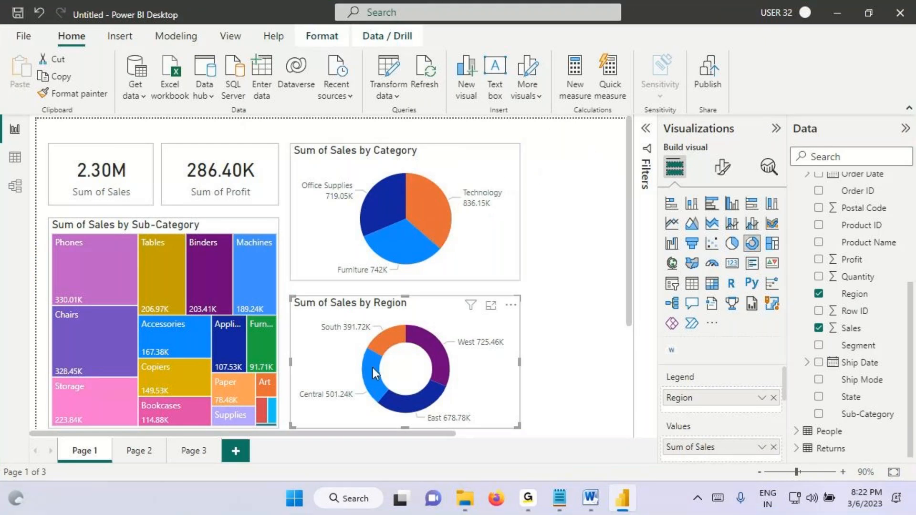
Step: Highlight the Central region again, outline the Technology slice, and draw arrows leading from it to 836K and 4
click(373, 367)
mouse_move(406, 172)
mouse_down()
mouse_move(409, 222)
mouse_move(448, 244)
mouse_move(458, 213)
mouse_move(449, 245)
mouse_up()
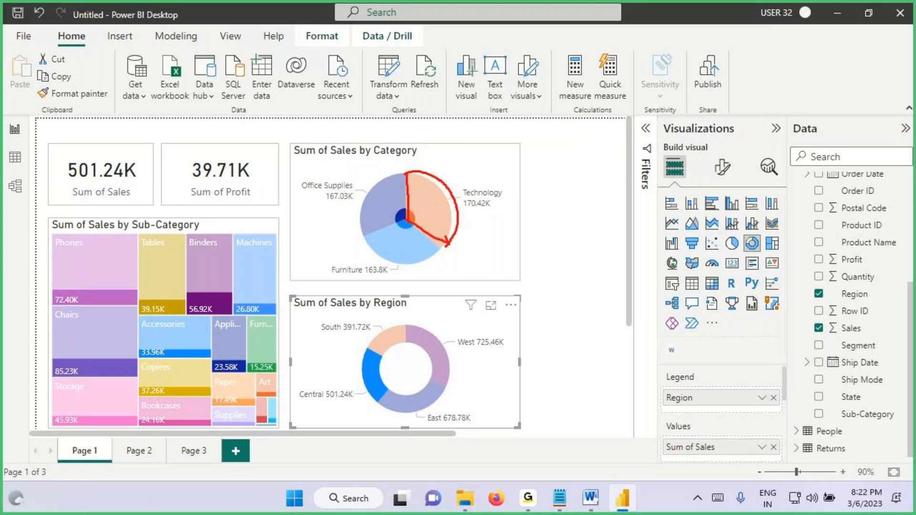
mouse_move(454, 168)
mouse_down()
mouse_move(531, 139)
mouse_move(534, 167)
mouse_up()
drag(564, 116, 563, 138)
mouse_move(594, 110)
mouse_down()
mouse_move(591, 128)
mouse_move(626, 121)
mouse_up()
drag(644, 101, 744, 75)
drag(725, 69, 743, 97)
drag(751, 90, 763, 72)
drag(758, 57, 758, 117)
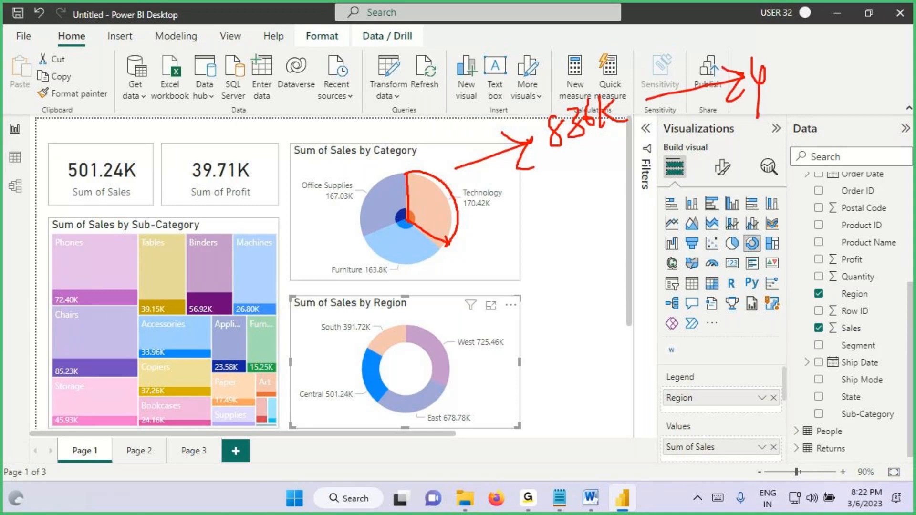
Step: Mark the Central slice, draw an arrow from Technology's highlighted portion to a "Cent" note, and underline Technology's sales value
drag(363, 371, 400, 358)
mouse_move(409, 208)
mouse_down()
mouse_move(413, 225)
mouse_move(426, 222)
mouse_move(546, 312)
mouse_up()
mouse_move(619, 253)
mouse_down()
mouse_move(639, 278)
mouse_move(700, 247)
mouse_up()
drag(464, 211, 532, 217)
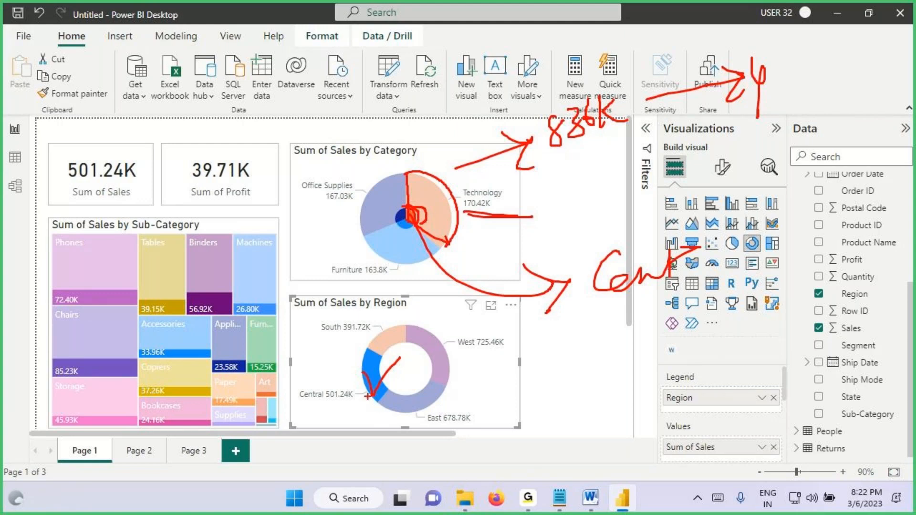
mouse_move(359, 371)
mouse_down()
mouse_move(370, 388)
mouse_move(399, 355)
mouse_up()
Step: Switch to the Notepad notes and select the "Highlight Action" heading
key(alt+Tab)
click(20, 365)
drag(20, 366, 129, 364)
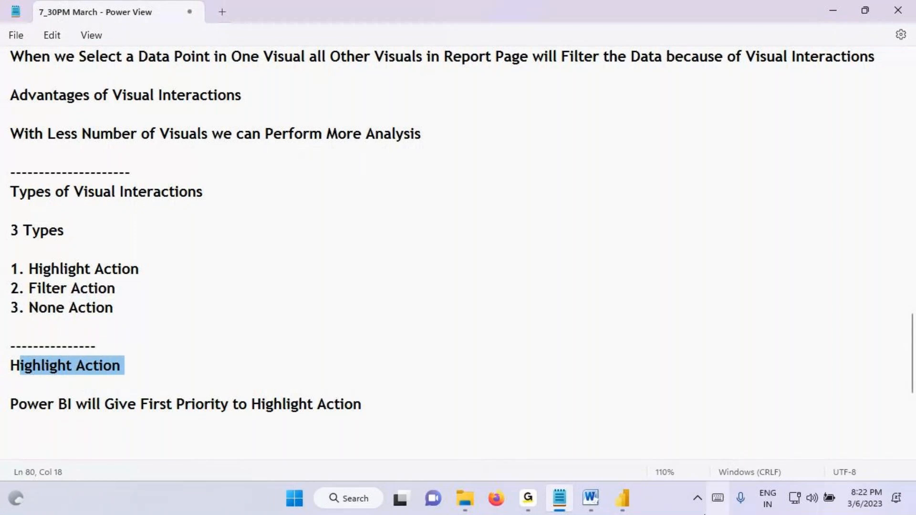
Step: Return to Power BI, clear the Central highlight, and mark the Central slice and an inner portion of the Technology slice
click(621, 498)
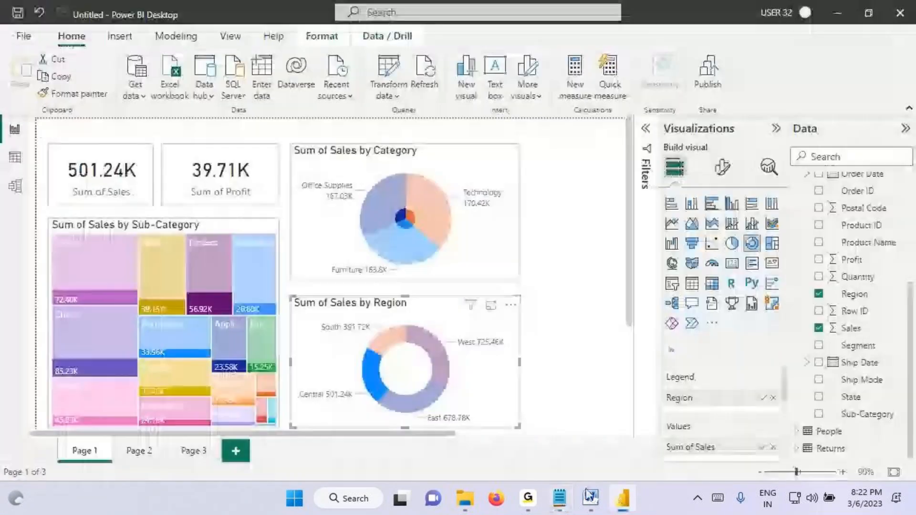
click(383, 356)
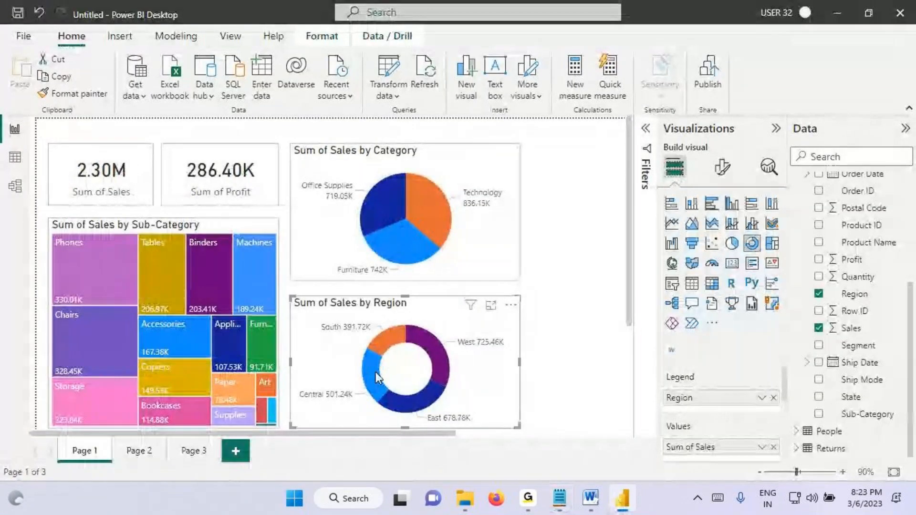
key(ctrl+2)
drag(363, 371, 400, 365)
mouse_move(416, 203)
mouse_down()
mouse_move(414, 236)
mouse_move(405, 193)
mouse_move(428, 229)
mouse_up()
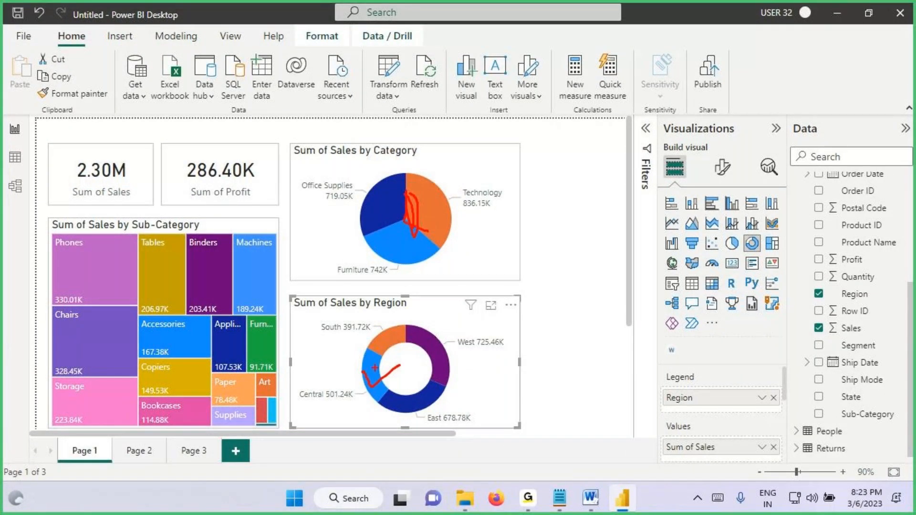
mouse_move(361, 369)
mouse_down()
mouse_move(367, 396)
mouse_move(383, 357)
mouse_up()
Step: Box the Phones tile and its lower portion, mark Central, circle the Sum of Sales card value, and clear the annotations
drag(50, 281, 139, 305)
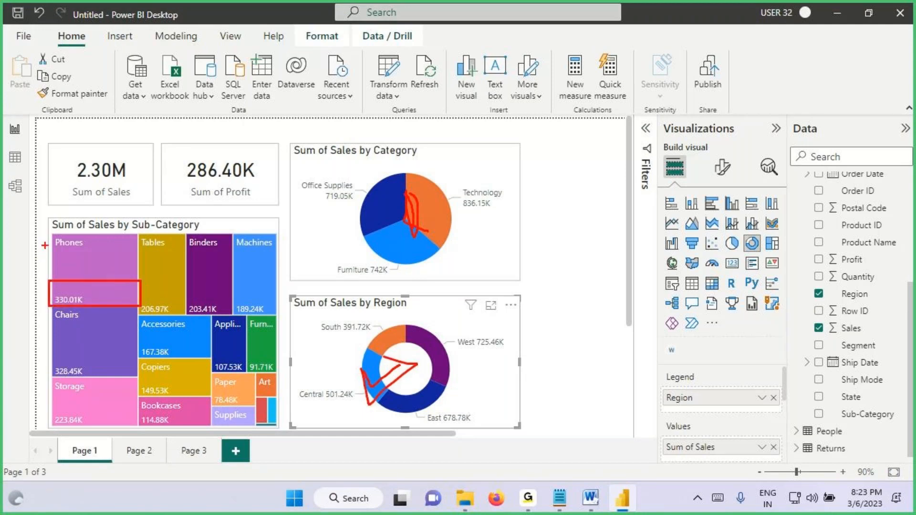
drag(51, 236, 142, 305)
drag(404, 346, 363, 365)
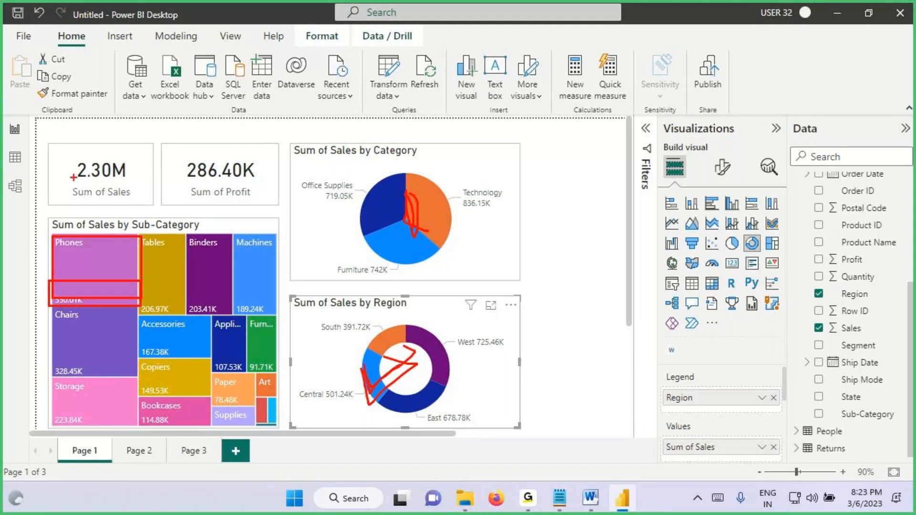
drag(74, 179, 100, 162)
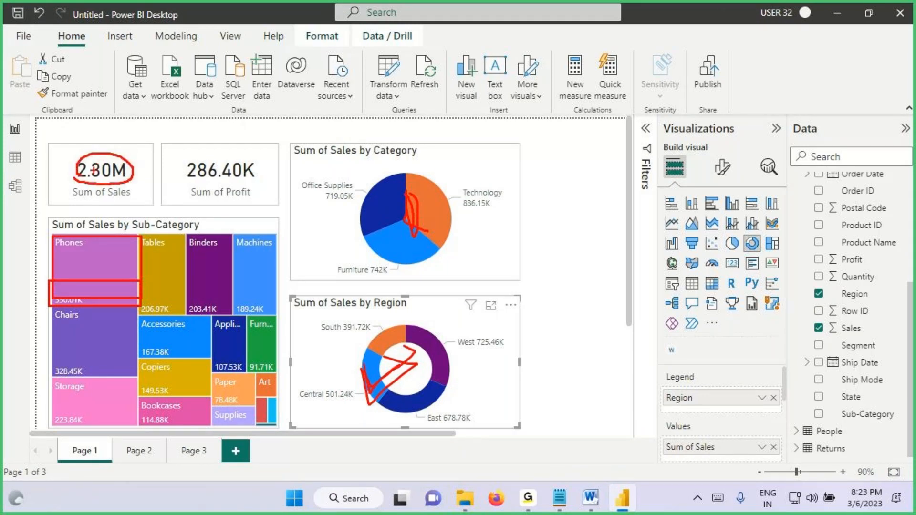
key(Escape)
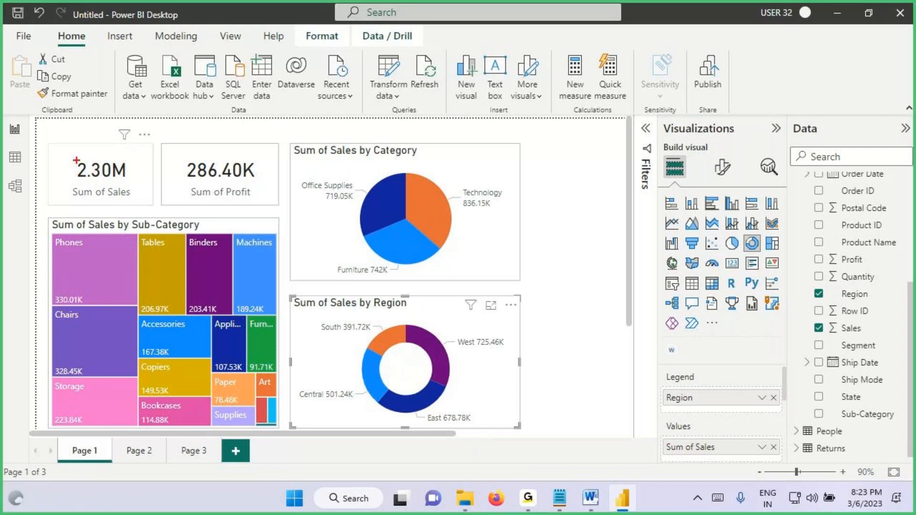
Step: Box the Sum of Sales card value, mark the Central slice, and scribble over the card value
drag(75, 158, 130, 179)
drag(374, 370, 437, 336)
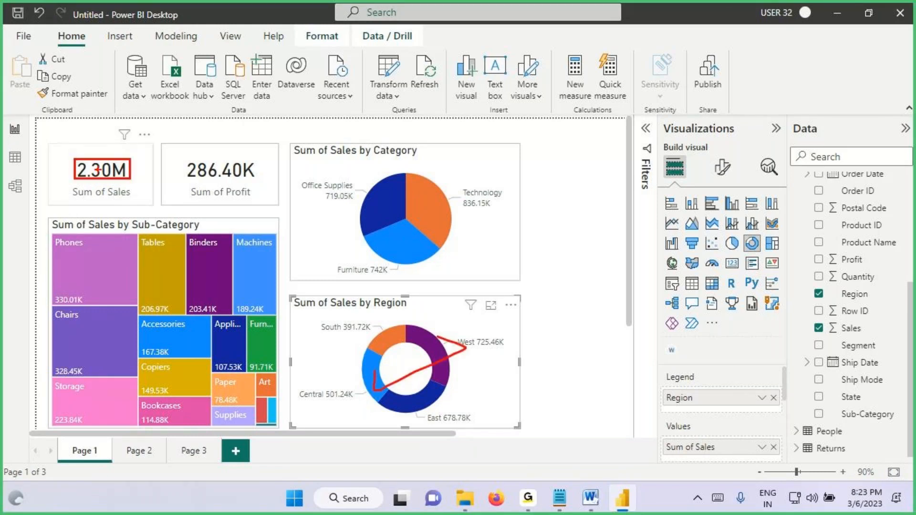
mouse_move(98, 168)
mouse_down()
mouse_move(71, 169)
mouse_move(93, 157)
mouse_up()
drag(74, 177, 128, 163)
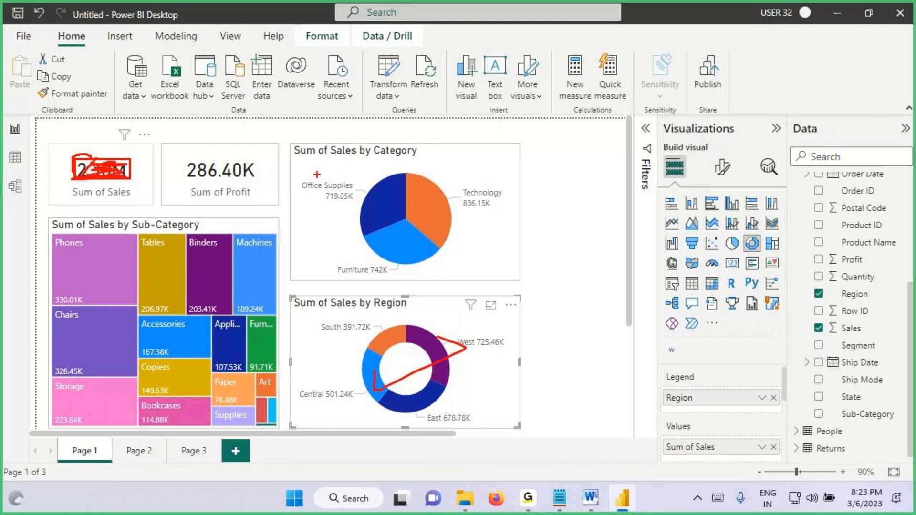
Step: Outline the Technology slice and an inner portion, mark Central, and box the Phones tile with its lower portion
mouse_move(406, 174)
mouse_down()
mouse_move(405, 235)
mouse_move(407, 174)
mouse_up()
mouse_move(375, 365)
mouse_down()
mouse_move(380, 388)
mouse_move(411, 347)
mouse_up()
drag(405, 228, 409, 198)
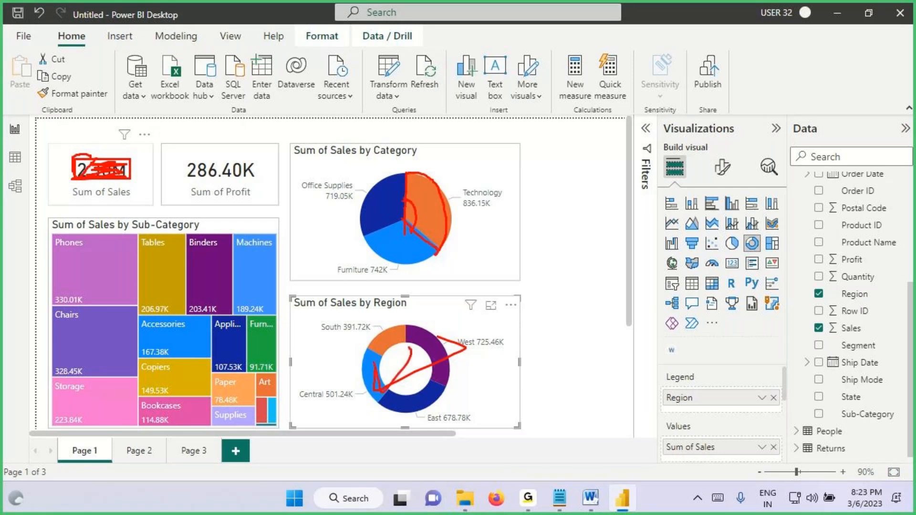
drag(45, 233, 142, 300)
mouse_move(367, 368)
mouse_down()
mouse_move(375, 398)
mouse_move(431, 356)
mouse_up()
drag(51, 283, 141, 307)
Step: Cross out the Sum of Sales card and clear the annotations
drag(75, 187, 116, 141)
drag(62, 165, 122, 119)
drag(62, 133, 134, 186)
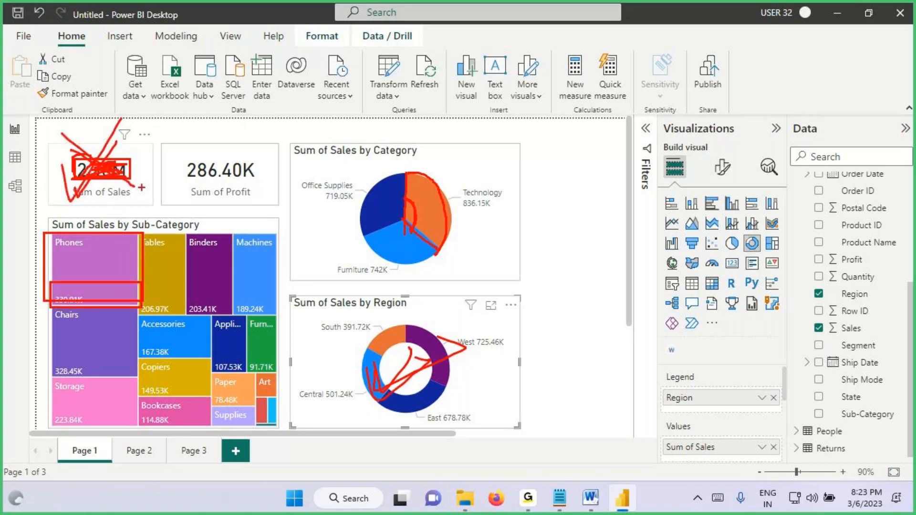
key(Escape)
Step: Switch to the Notepad notes and add the line "There are Visuals Where Highlight Action will Not Support" below the priority line
click(557, 501)
scroll(95, 382, down, 3)
scroll(112, 286, down, 2)
scroll(116, 208, up, 1)
drag(137, 199, 361, 199)
click(64, 231)
text(There are Visuals Where)
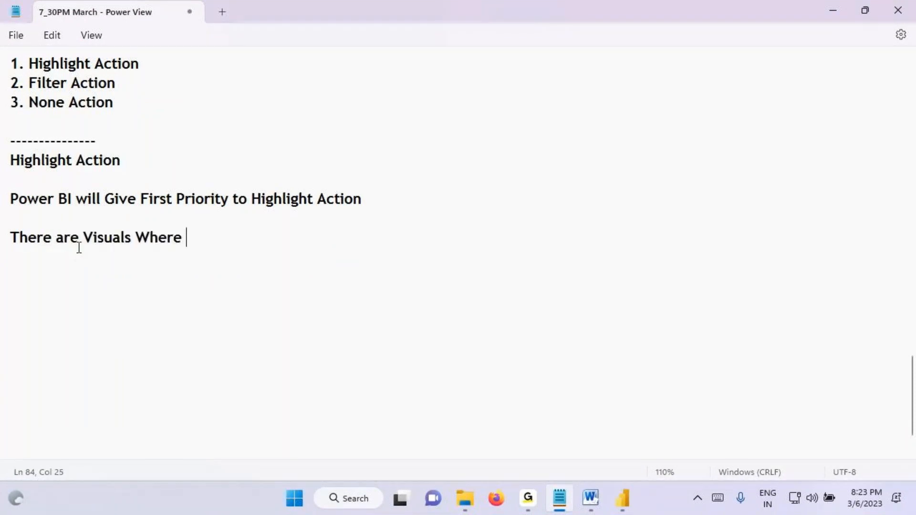
text(Highlight Action)
text(will Not Support)
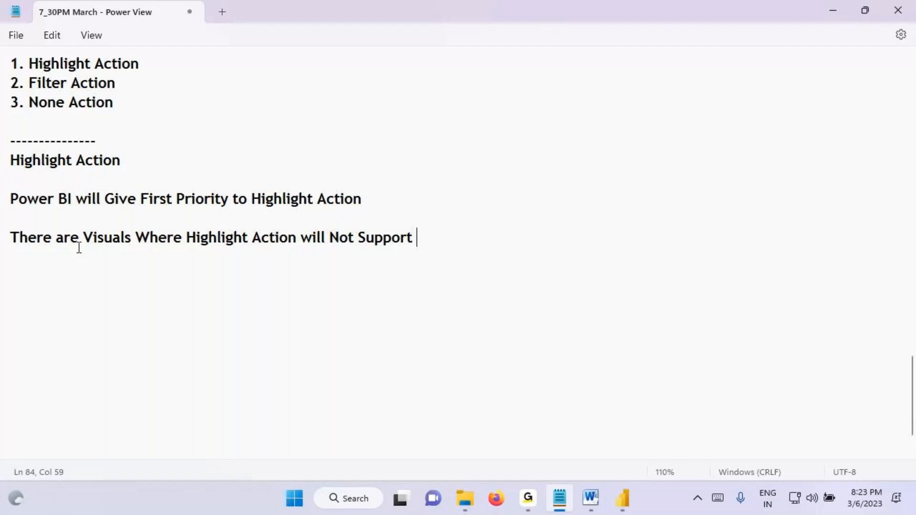
Step: Switch to Power BI, tick the Sum of Sales and Sum of Profit cards, and clear the annotations
click(622, 499)
key(ctrl+2)
drag(61, 179, 104, 158)
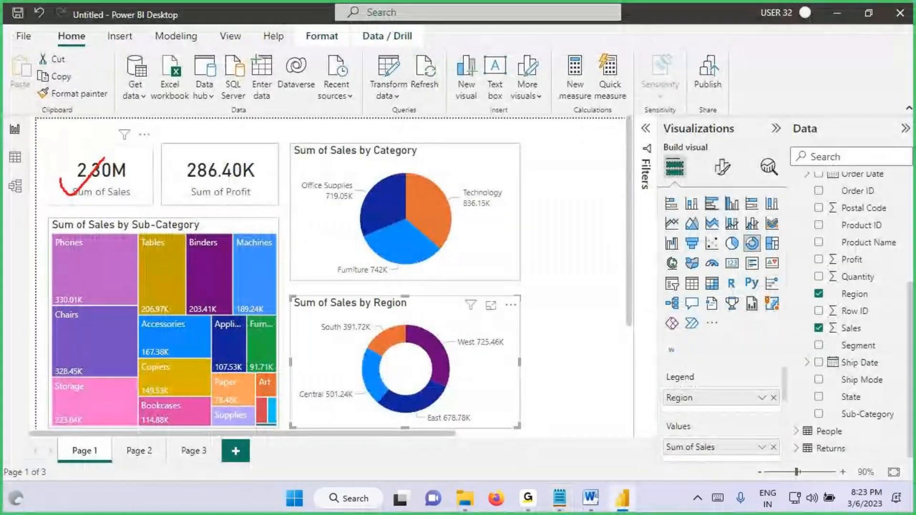
drag(174, 172, 210, 159)
key(Escape)
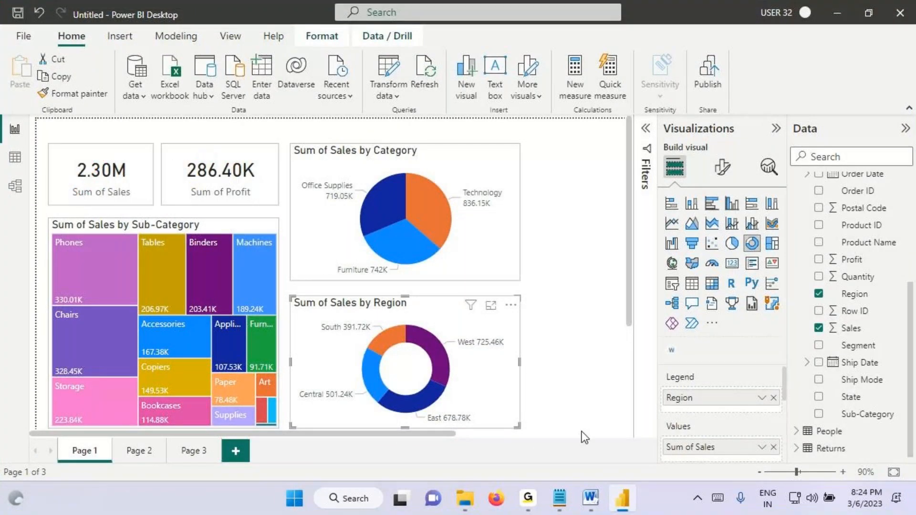
Step: In the Notepad notes, point out "Filter Action" in the list and add the line "Next Priority will Give to Filter Action"
click(559, 498)
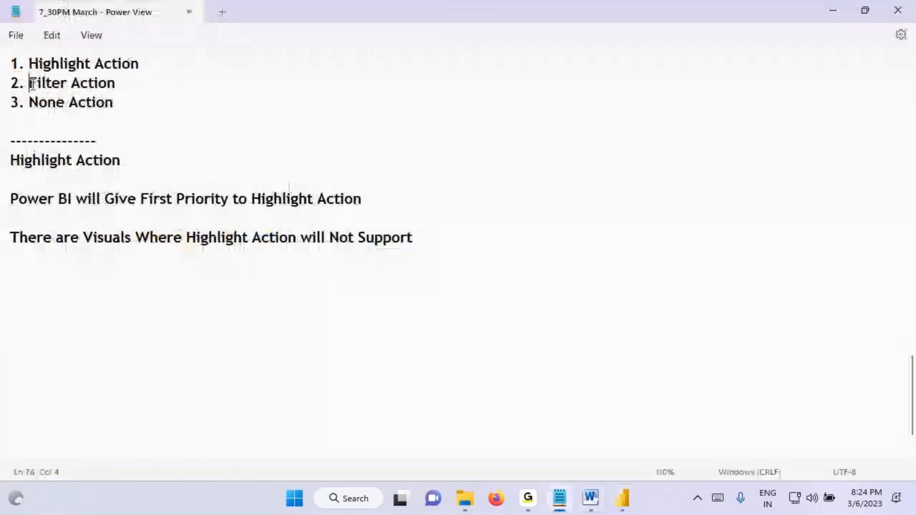
drag(30, 84, 115, 85)
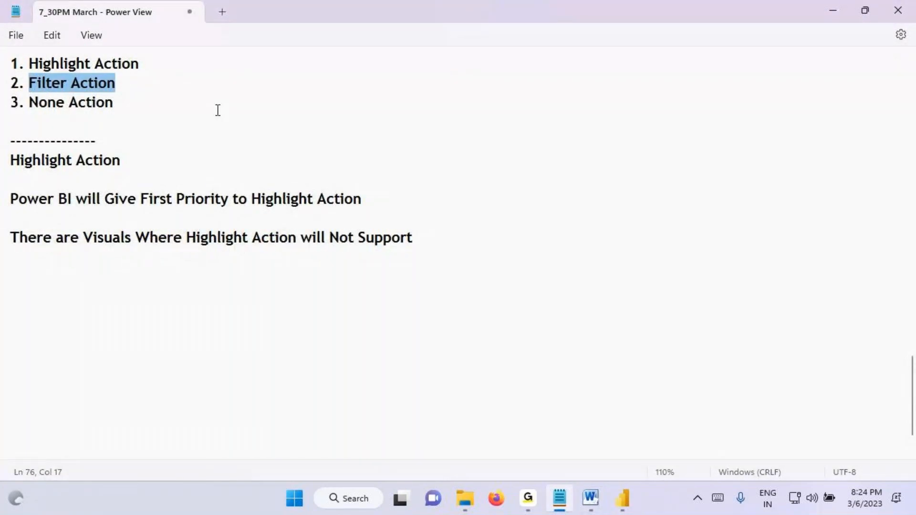
click(45, 276)
text(Next Pr)
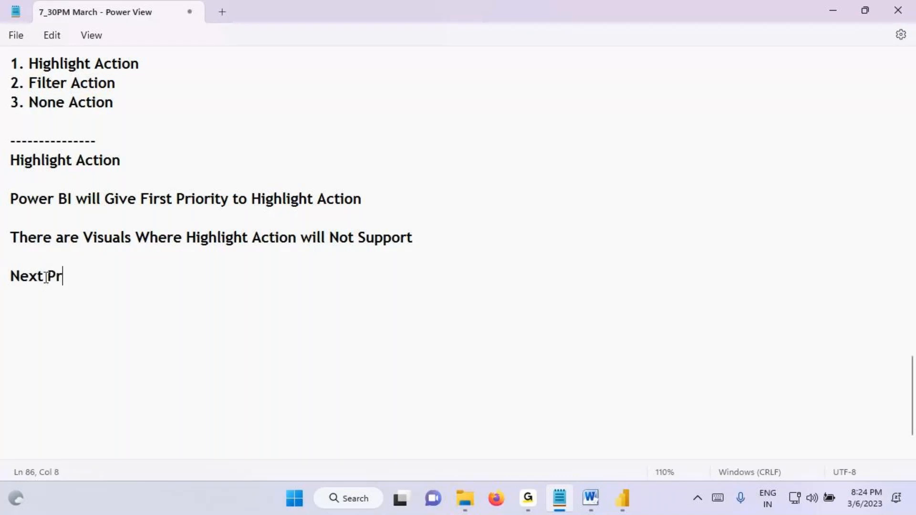
text(iority wi)
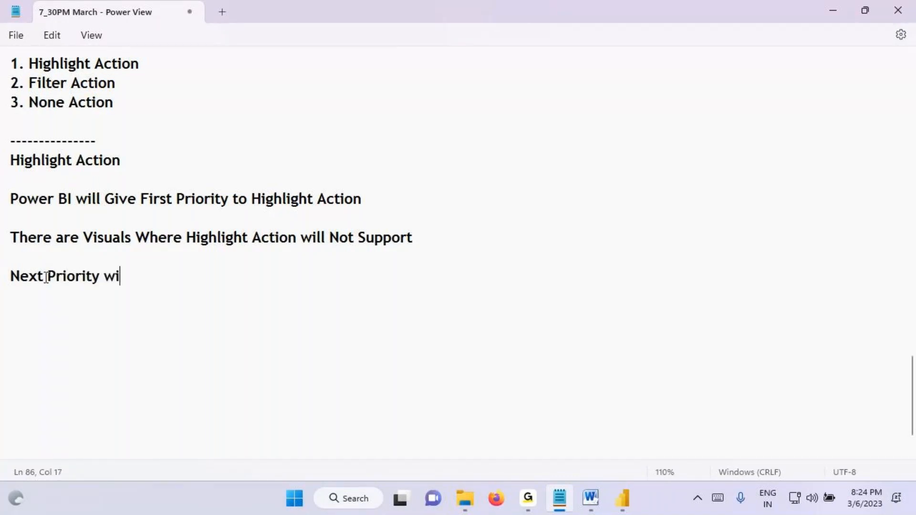
text(ll Give )
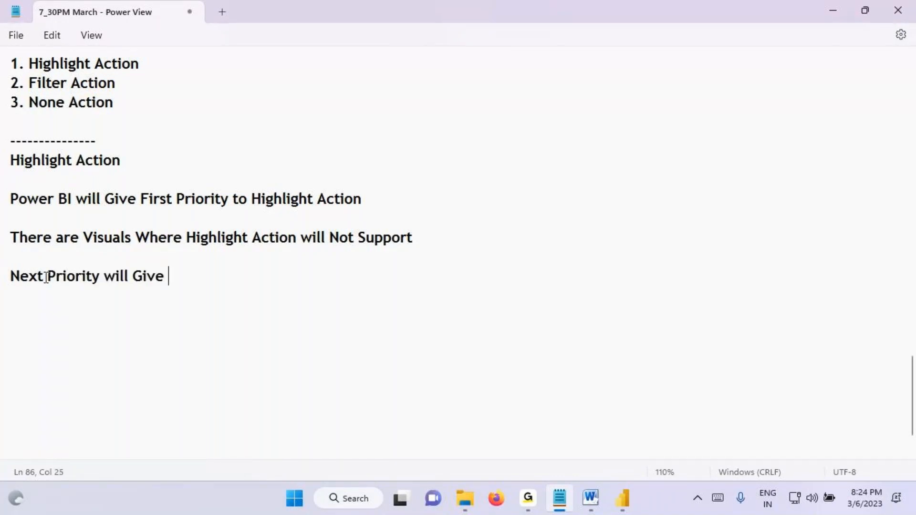
text(to Filter Action)
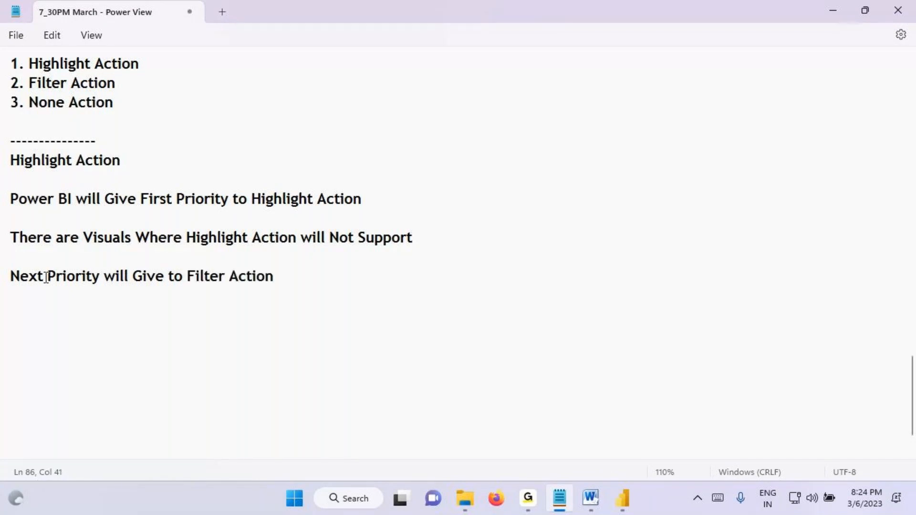
Step: Box "Filter Action" in the last line of the notes, mark the lines above it, and clear the annotations
key(ctrl+2)
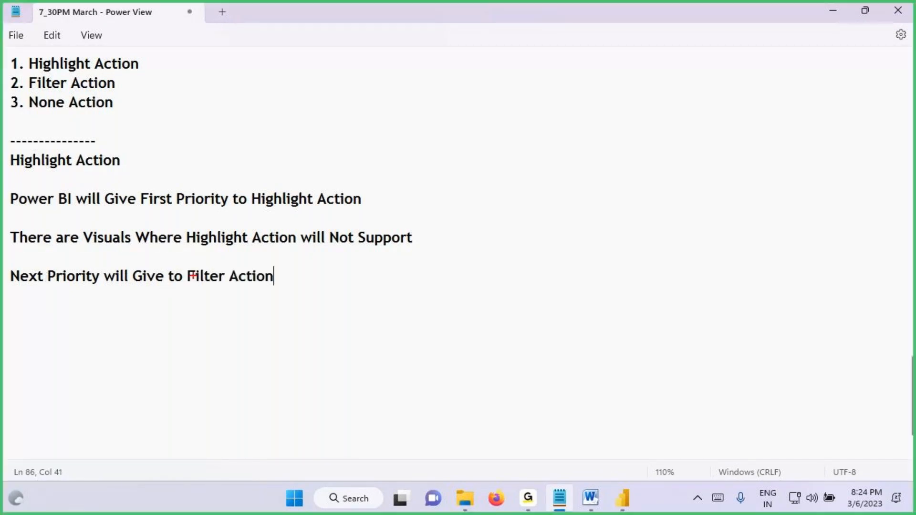
drag(185, 265, 289, 295)
mouse_move(192, 245)
mouse_down()
mouse_move(292, 246)
mouse_move(234, 221)
mouse_move(190, 239)
mouse_up()
mouse_move(222, 206)
mouse_down()
mouse_move(224, 229)
mouse_move(243, 216)
mouse_up()
key(Escape)
Step: Switch to Power BI, annotate the Sum of Sales card freehand, and clear the annotations
click(629, 497)
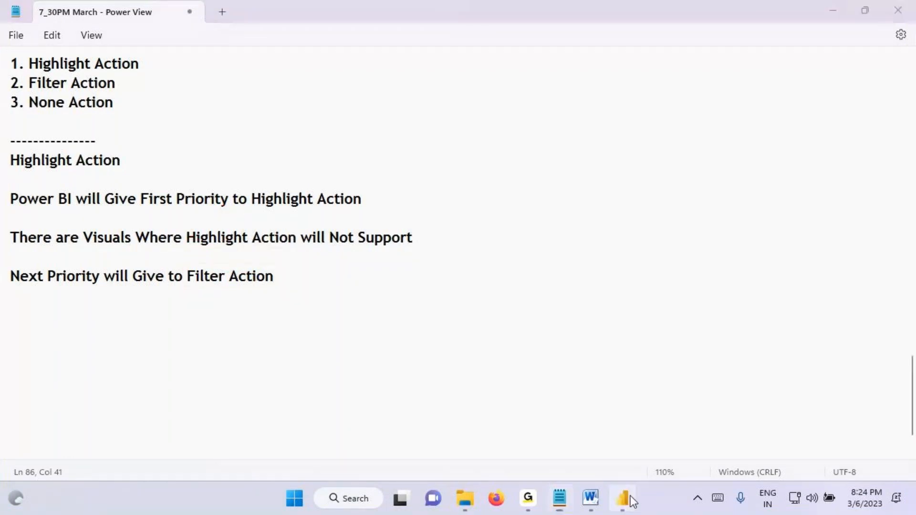
key(ctrl+2)
drag(124, 154, 81, 190)
drag(77, 152, 121, 183)
mouse_move(108, 127)
mouse_down()
mouse_move(109, 166)
mouse_move(109, 118)
mouse_up()
drag(109, 119, 97, 145)
drag(106, 118, 126, 131)
drag(115, 115, 146, 118)
drag(129, 122, 131, 69)
mouse_move(131, 70)
mouse_down()
mouse_move(125, 99)
mouse_move(155, 108)
mouse_up()
mouse_move(152, 64)
mouse_down()
mouse_move(168, 107)
mouse_move(198, 86)
mouse_move(171, 71)
mouse_up()
drag(190, 69, 231, 50)
key(Escape)
Step: In the Notepad list of types, box and tick Highlight Action, box Filter Action, cross out None Action, and clear the annotations
click(559, 498)
scroll(68, 247, up, 2)
key(ctrl+2)
drag(10, 169, 147, 185)
drag(197, 141, 147, 163)
mouse_move(8, 191)
mouse_down()
mouse_move(59, 202)
mouse_move(148, 199)
mouse_up()
drag(90, 213, 4, 236)
mouse_move(7, 214)
mouse_down()
mouse_move(101, 234)
mouse_move(15, 246)
mouse_up()
drag(14, 202, 126, 243)
mouse_move(128, 212)
mouse_down()
mouse_move(122, 246)
mouse_move(94, 212)
mouse_up()
mouse_move(56, 158)
mouse_down()
mouse_move(60, 173)
mouse_move(122, 110)
mouse_up()
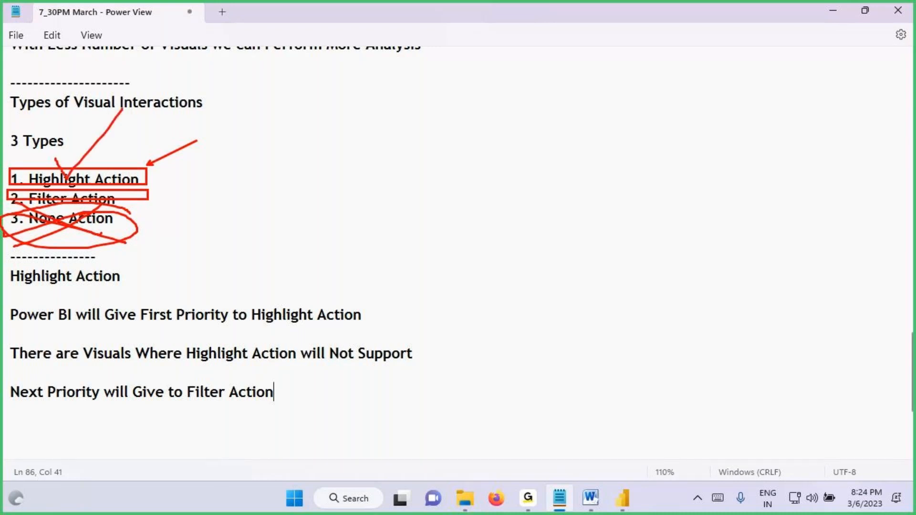
drag(38, 154, 81, 183)
mouse_move(33, 207)
mouse_down()
mouse_move(135, 205)
mouse_move(43, 188)
mouse_move(22, 196)
mouse_up()
drag(79, 208, 8, 240)
drag(11, 206, 101, 234)
drag(90, 213, 20, 250)
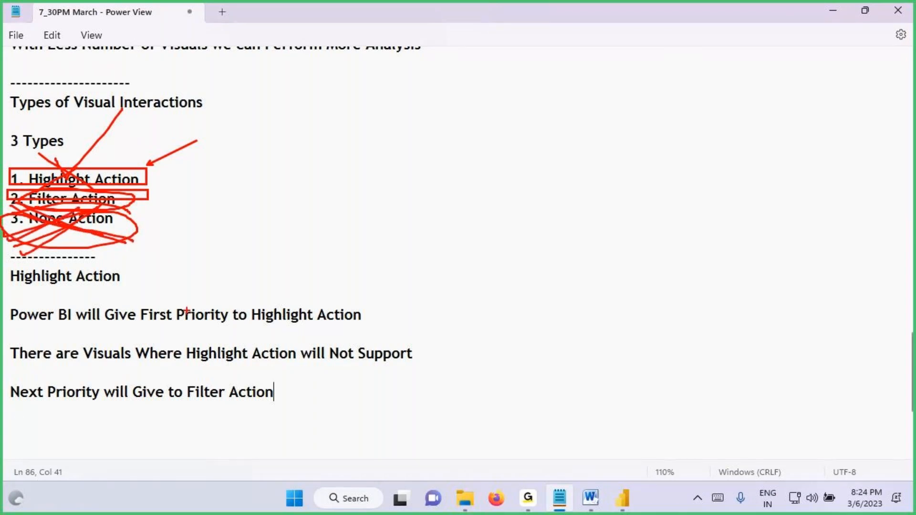
key(Escape)
Step: In Power BI, select the Central slice of Sum of Sales by Region, annotate the cards, category pie and treemap, and clear the marks and selection
click(629, 497)
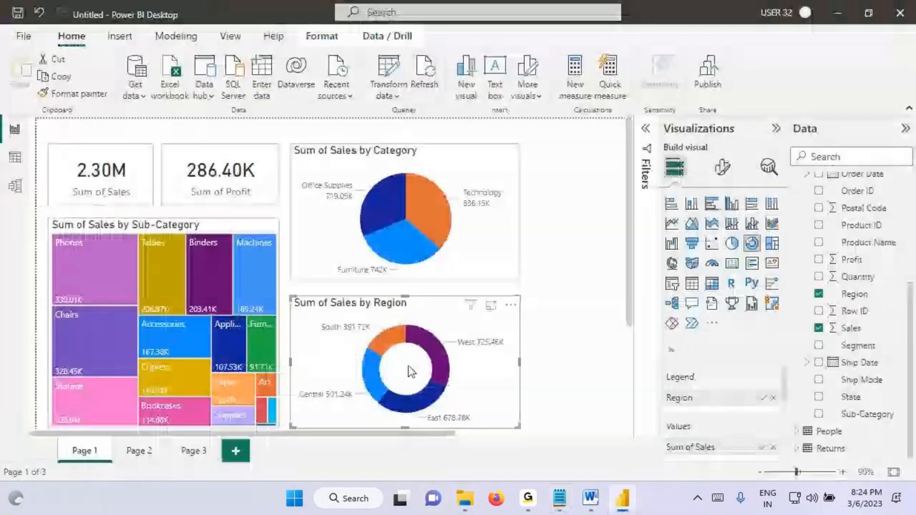
click(376, 379)
key(ctrl+2)
drag(69, 186, 124, 180)
drag(99, 126, 85, 169)
mouse_move(76, 149)
mouse_down()
mouse_move(103, 136)
mouse_move(108, 157)
mouse_up()
click(111, 125)
drag(120, 104, 127, 146)
mouse_move(137, 97)
mouse_down()
mouse_move(141, 130)
mouse_move(177, 117)
mouse_move(59, 176)
mouse_move(138, 189)
mouse_move(98, 157)
mouse_move(66, 189)
mouse_up()
drag(434, 162, 446, 227)
mouse_move(410, 188)
mouse_down()
mouse_move(460, 175)
mouse_move(504, 193)
mouse_up()
mouse_move(512, 146)
mouse_down()
mouse_move(525, 182)
mouse_move(560, 151)
mouse_up()
drag(59, 316, 127, 285)
mouse_move(127, 244)
mouse_down()
mouse_move(144, 297)
mouse_move(169, 288)
mouse_up()
key(Escape)
click(368, 363)
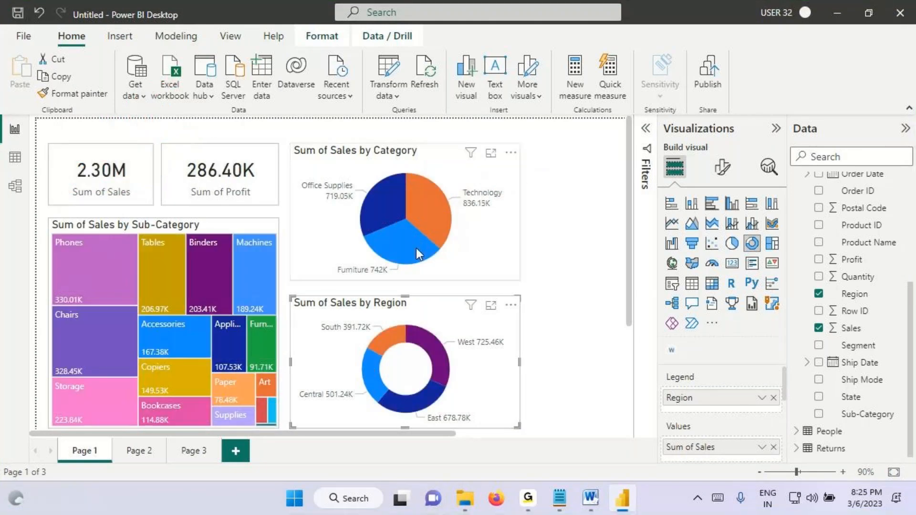
Step: Select the Technology slice in Sum of Sales by Category, mark the donut and treemap "H" and both cards "F", and clear the annotations
click(433, 207)
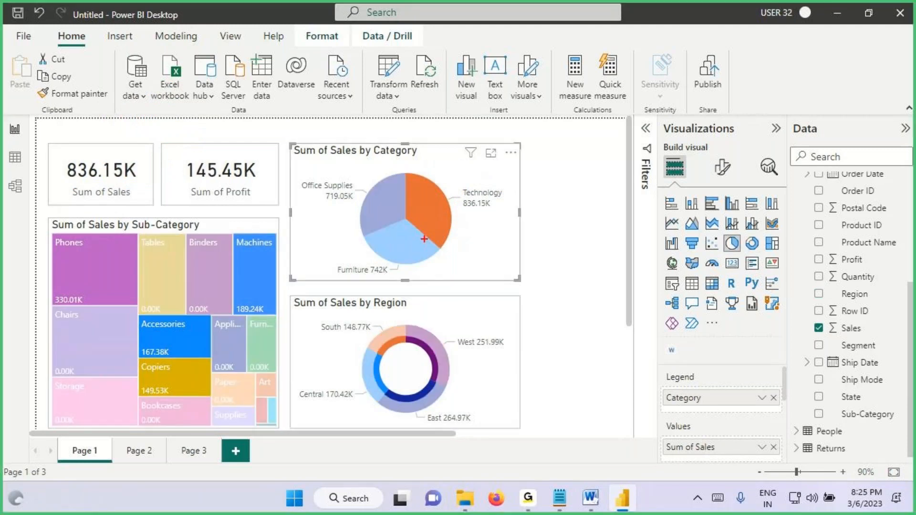
drag(421, 199, 489, 177)
drag(460, 302, 445, 343)
mouse_move(443, 322)
mouse_down()
mouse_move(475, 331)
mouse_move(514, 370)
mouse_move(517, 350)
mouse_up()
mouse_move(521, 326)
mouse_down()
mouse_move(523, 367)
mouse_move(566, 333)
mouse_up()
drag(71, 340, 125, 315)
mouse_move(151, 293)
mouse_down()
mouse_move(158, 330)
mouse_move(173, 314)
mouse_up()
drag(152, 309, 196, 271)
drag(75, 203, 105, 205)
drag(183, 208, 253, 207)
mouse_move(107, 146)
mouse_down()
mouse_move(102, 190)
mouse_move(120, 149)
mouse_move(163, 160)
mouse_move(201, 189)
mouse_up()
drag(189, 167, 295, 156)
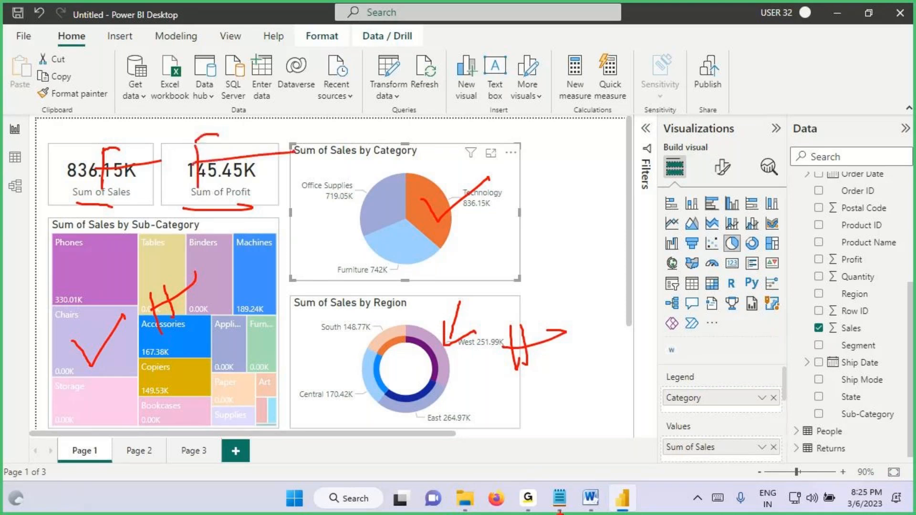
key(Escape)
Step: In the Notepad notes, point out "None Action", add the line "By Default We will Never Have None Action" at the end, and save the file
click(560, 497)
mouse_move(51, 185)
mouse_down()
mouse_move(92, 185)
mouse_move(115, 199)
mouse_up()
drag(34, 218, 119, 216)
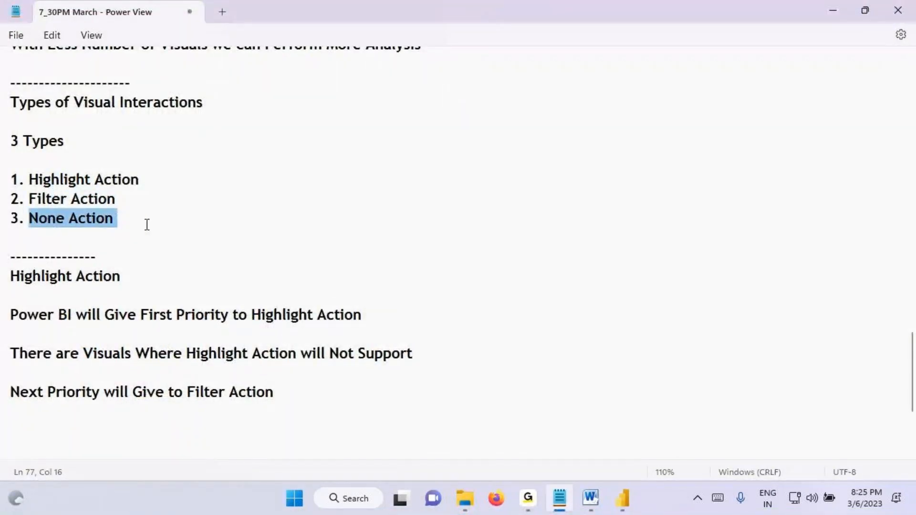
drag(38, 420, 56, 373)
scroll(56, 372, down, 3)
click(27, 265)
text(By D)
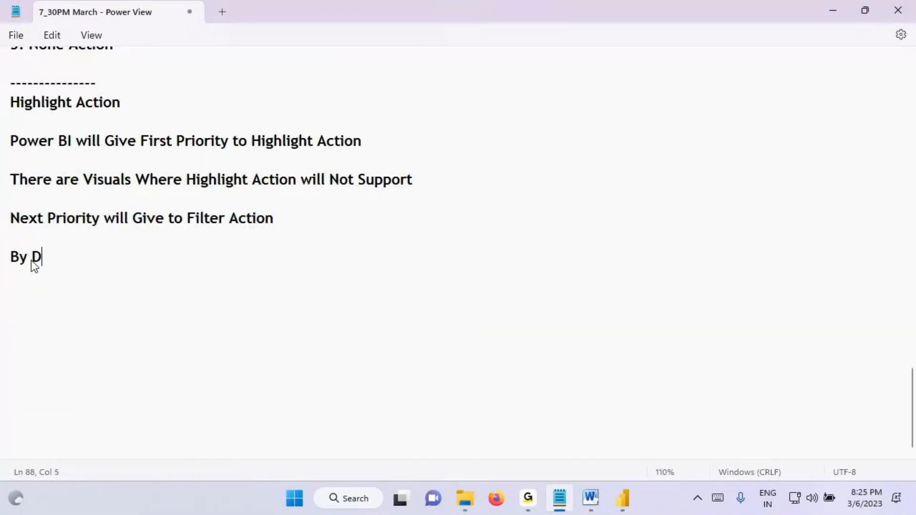
text(efault )
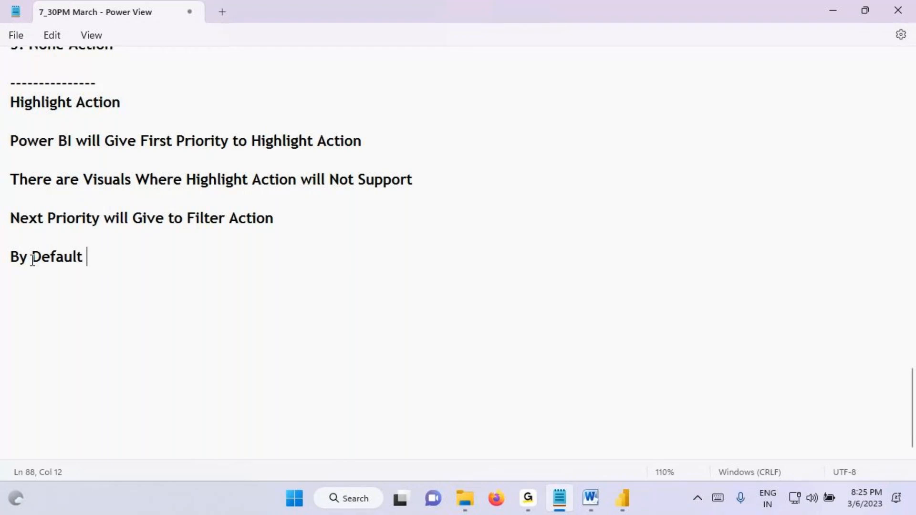
text(We will Neve)
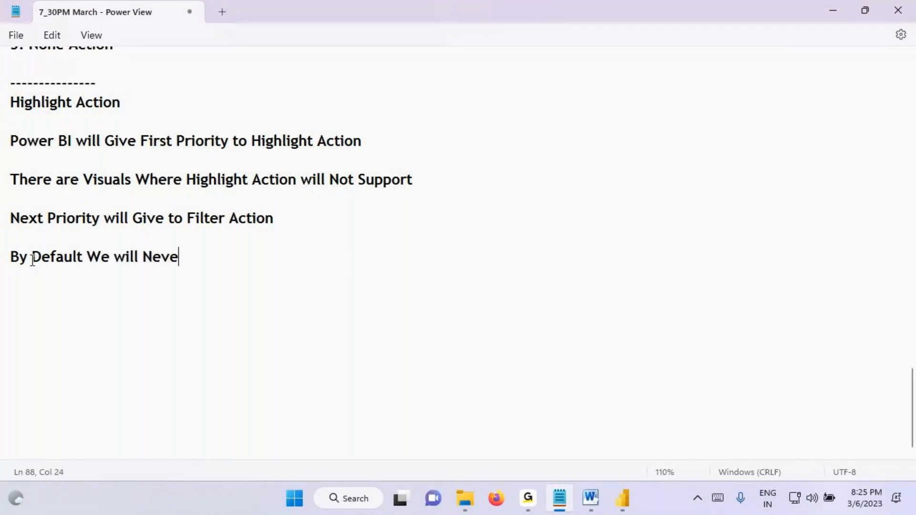
text(r Have )
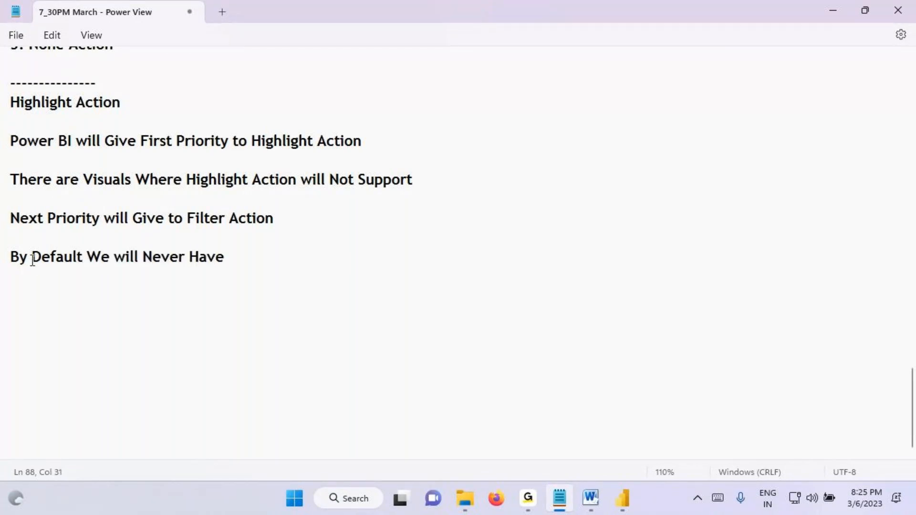
text(None Action)
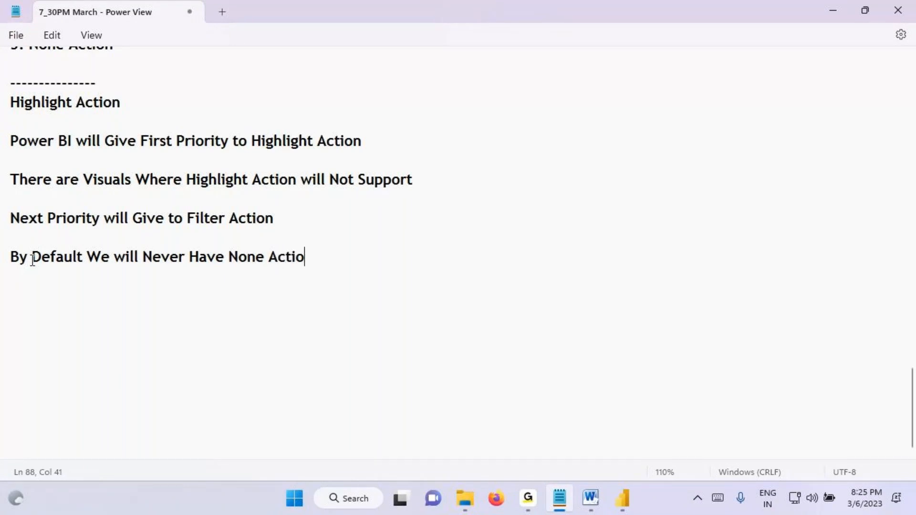
key(ctrl+s)
Step: Clear the Technology selection in Power BI's category pie, and add a dashed separator line at the end of the Notepad notes
click(622, 500)
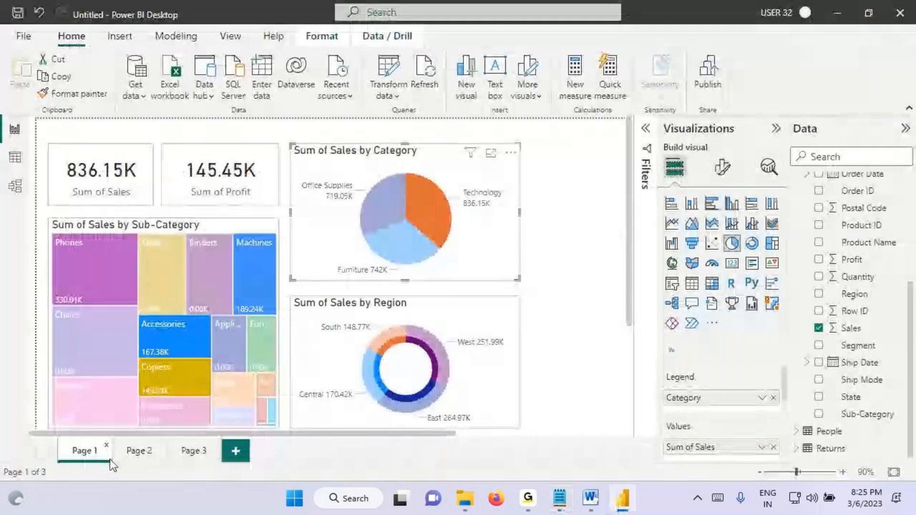
click(443, 207)
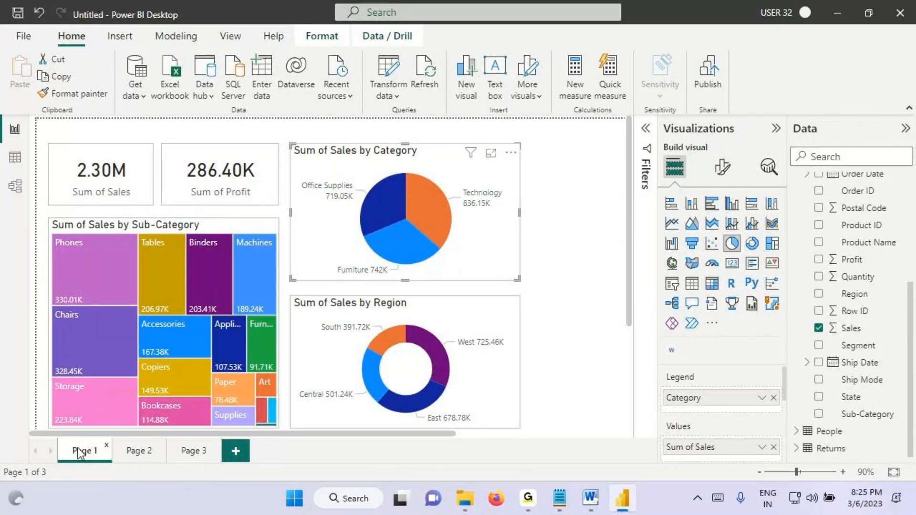
click(559, 498)
click(51, 288)
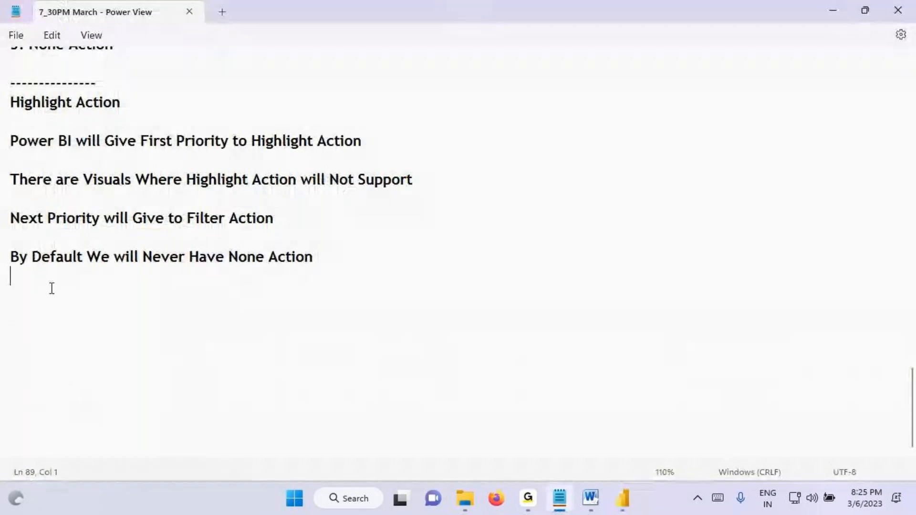
key(Return)
text(---------------------------------------)
key(Return)
Step: Add the line "There are Sone Times Clients will Ask You to Change Default Interactions" below the separator
text(There are Sone Times )
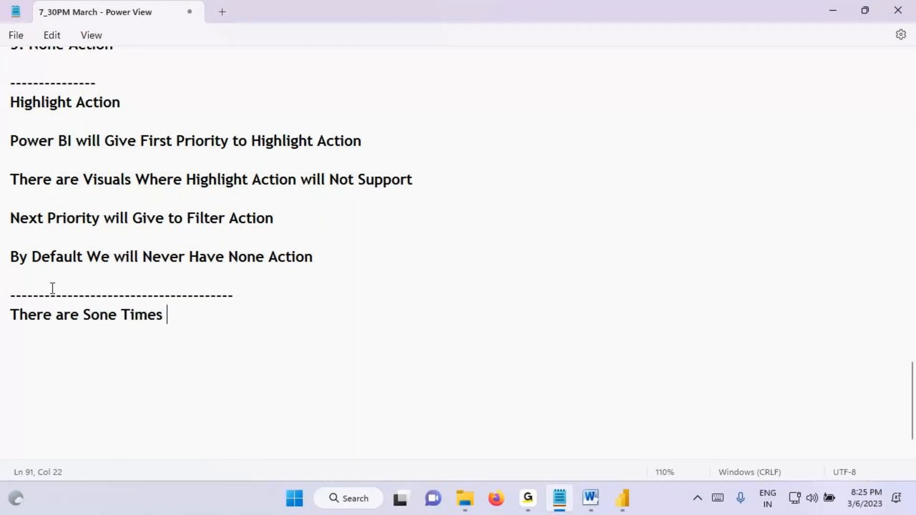
text(Clients weil)
key(BackSpace)
key(BackSpace)
key(BackSpace)
text(ill Ask You )
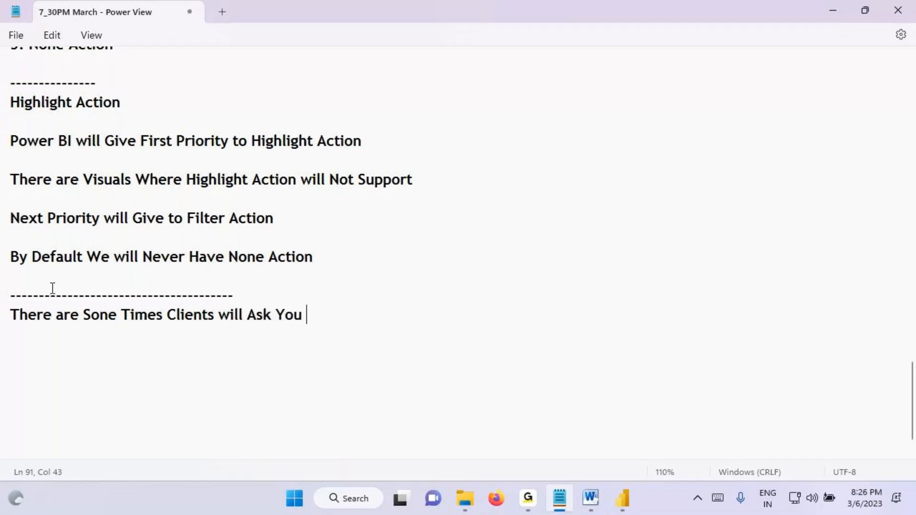
text(to Change Defaul)
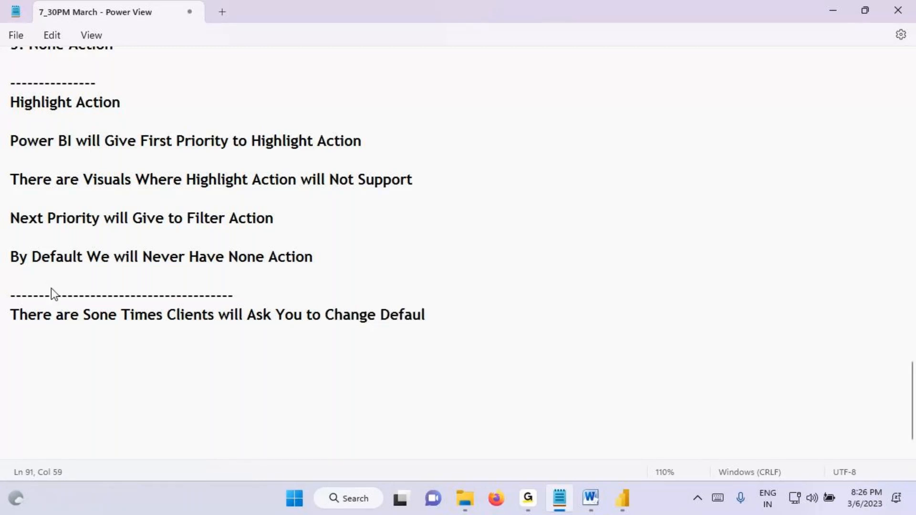
text(t Intera)
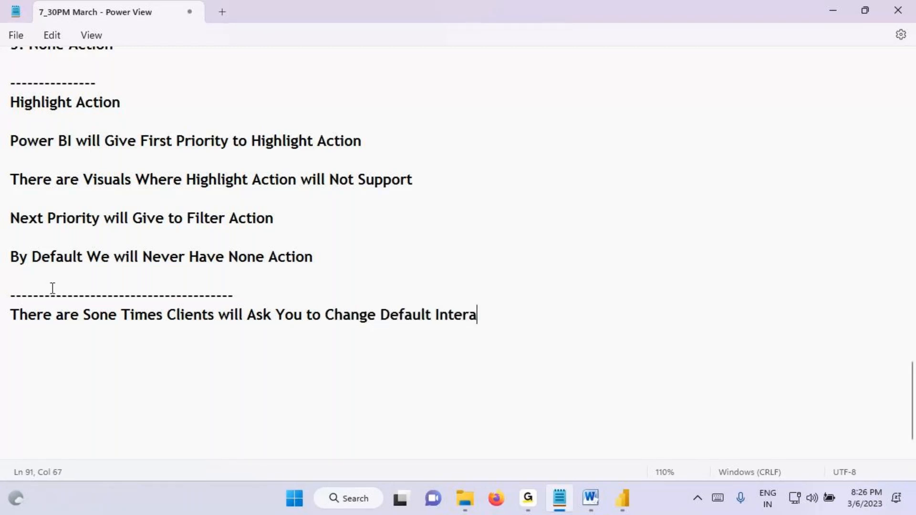
text(ctions)
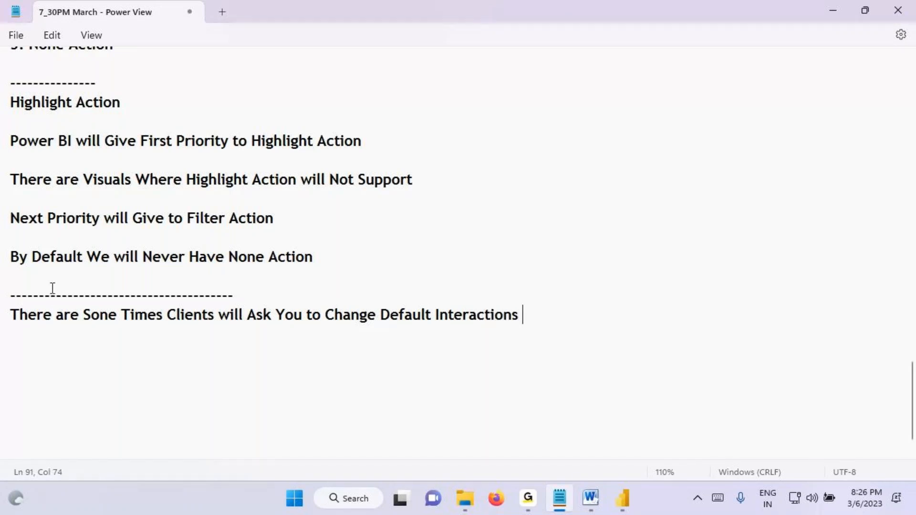
Step: Box and cross out "Highlight Action" in the priority line, underline "Filter Action" and "Change Default Interactions", and clear the annotations
drag(246, 129, 365, 158)
drag(278, 153, 351, 152)
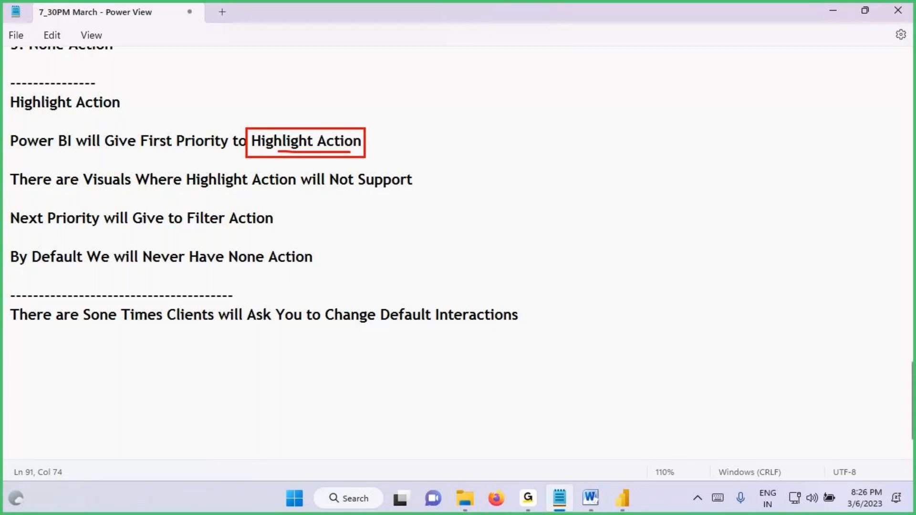
drag(418, 60, 204, 155)
drag(211, 74, 387, 148)
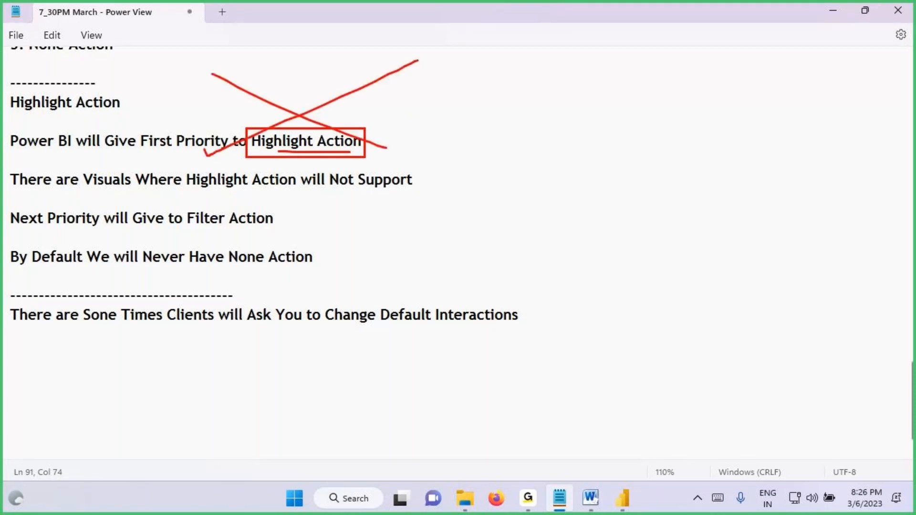
drag(189, 231, 258, 234)
drag(414, 322, 544, 319)
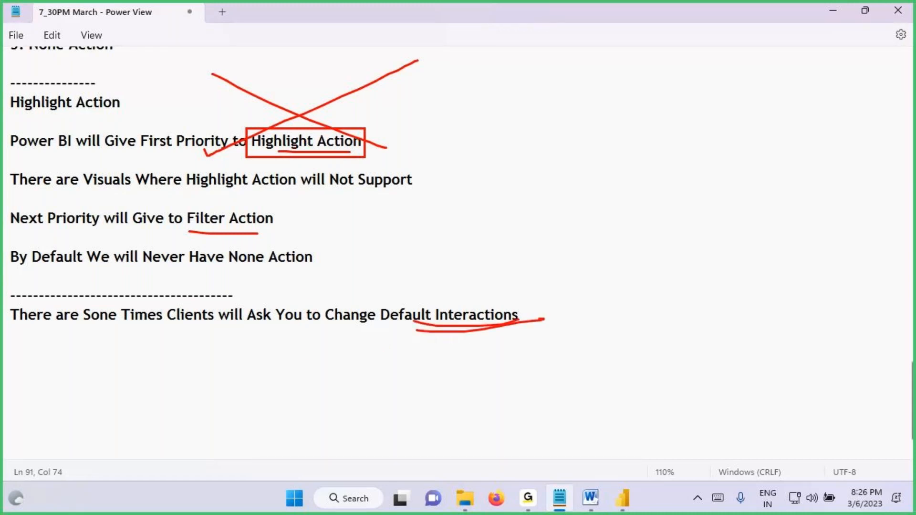
drag(333, 323, 391, 327)
key(Escape)
click(421, 315)
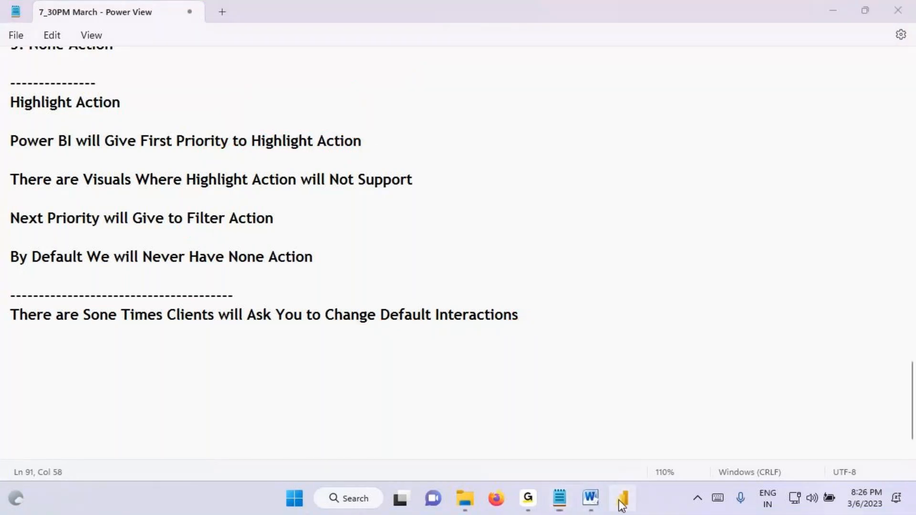
Step: Switch to Power BI, circle the visuals and the Page 1 name, clear the annotations, and duplicate Page 1
click(621, 501)
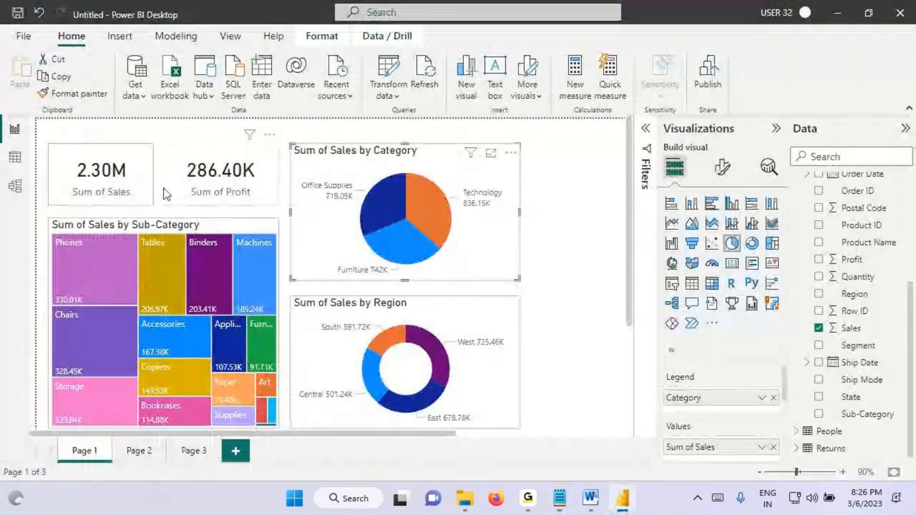
key(ctrl+2)
drag(78, 191, 543, 155)
mouse_move(77, 191)
mouse_down()
mouse_move(56, 329)
mouse_move(442, 131)
mouse_move(358, 172)
mouse_up()
drag(95, 438, 62, 462)
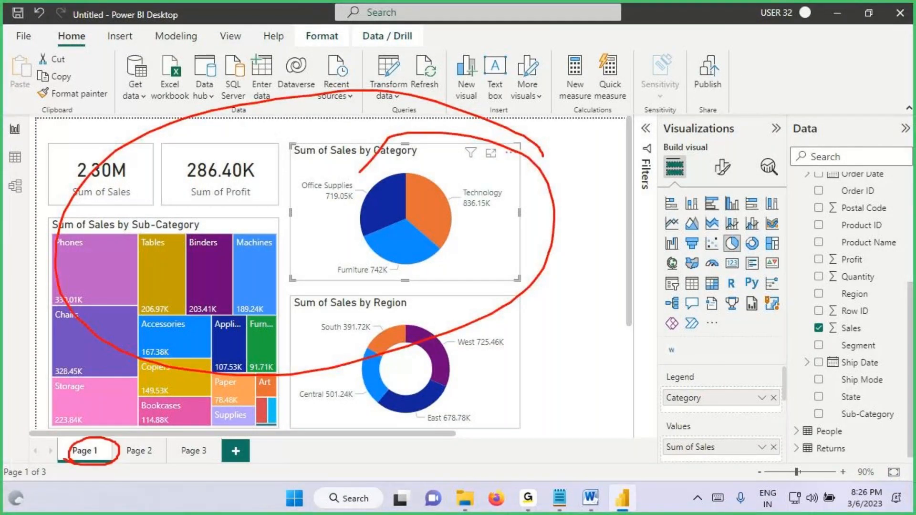
key(Escape)
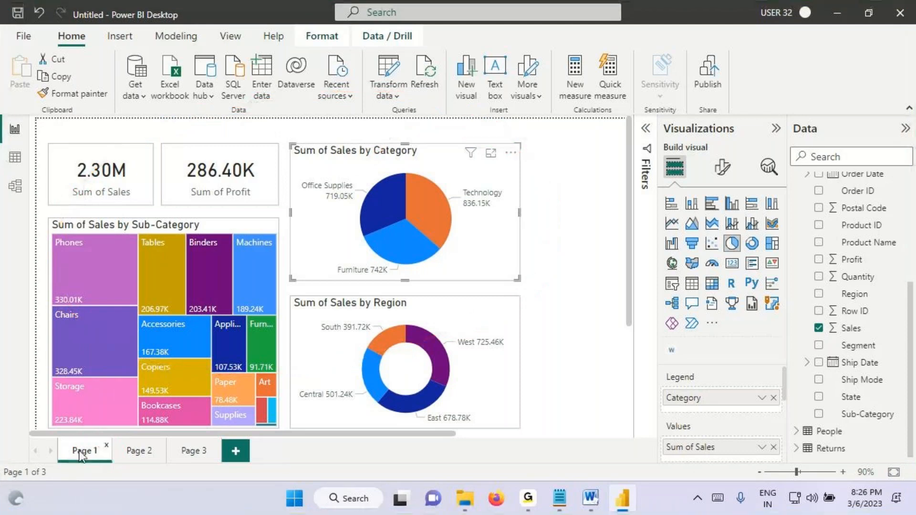
right_click(82, 455)
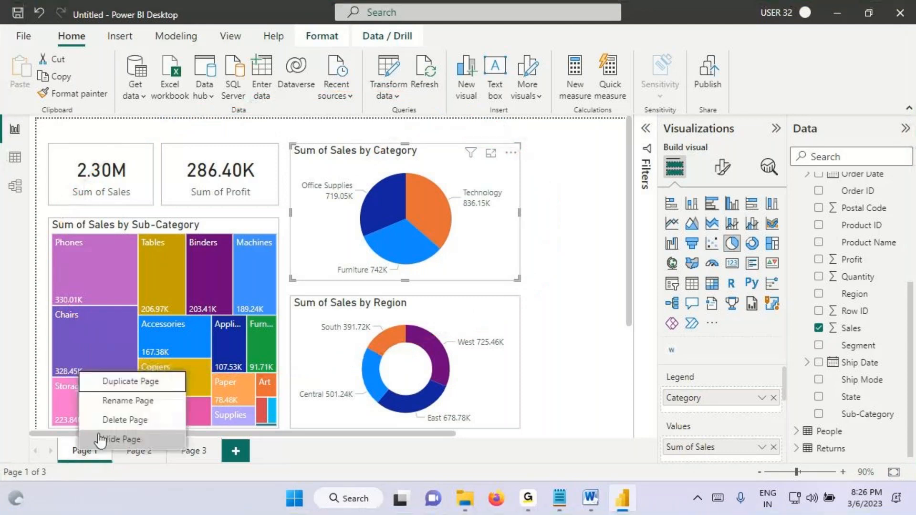
click(145, 385)
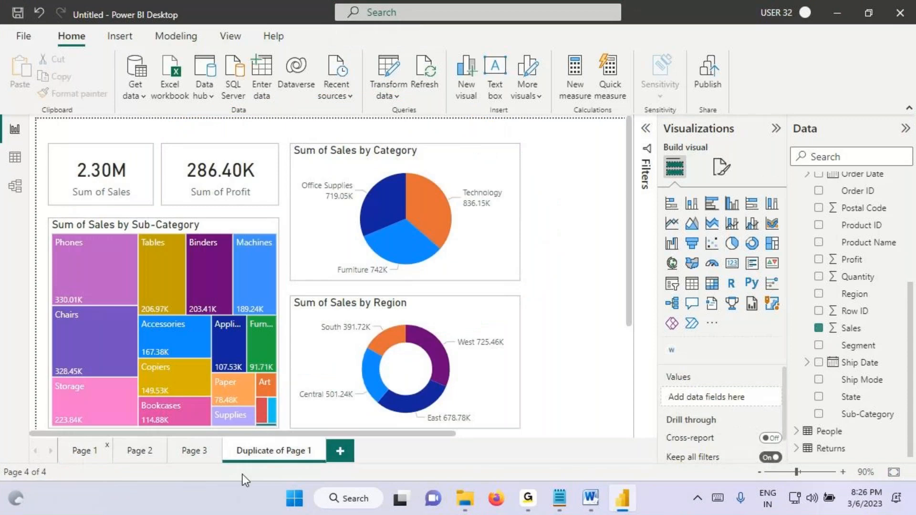
Step: Box the visuals on the duplicated page, handwrite a "Default" label over them, and circle the Page 1 name
key(ctrl+2)
mouse_move(40, 116)
mouse_down()
mouse_move(217, 317)
mouse_move(506, 448)
mouse_move(578, 439)
mouse_up()
mouse_move(370, 113)
mouse_down()
mouse_move(383, 159)
mouse_move(518, 138)
mouse_up()
drag(416, 187, 624, 128)
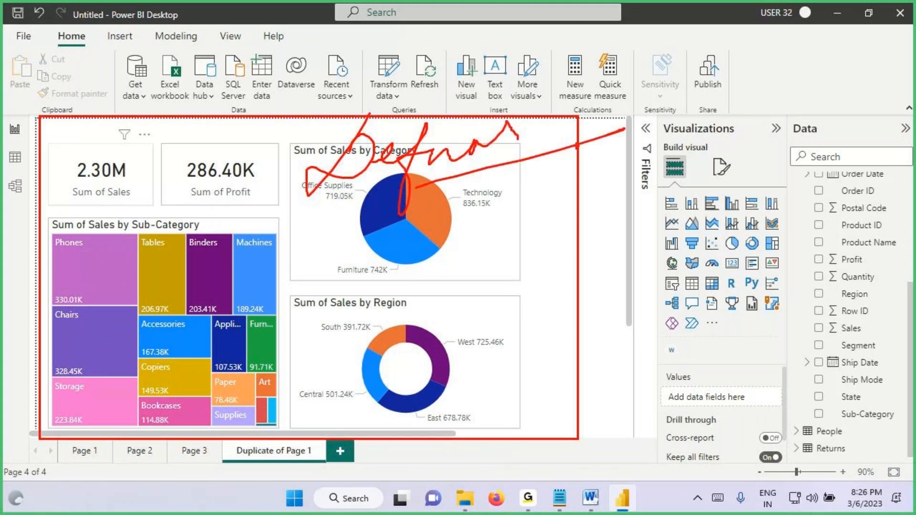
drag(107, 441, 61, 457)
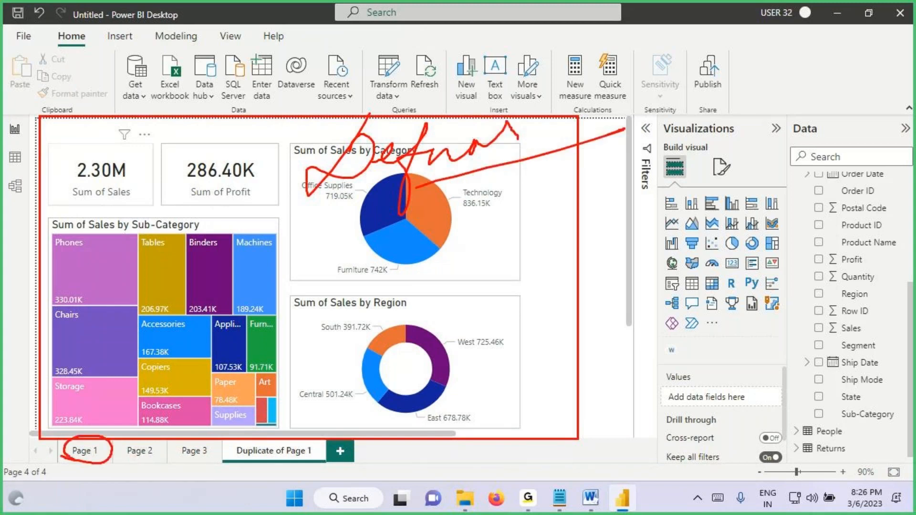
Step: Go back to Page 1 and select the Technology slice in the Sum of Sales by Category pie
click(80, 452)
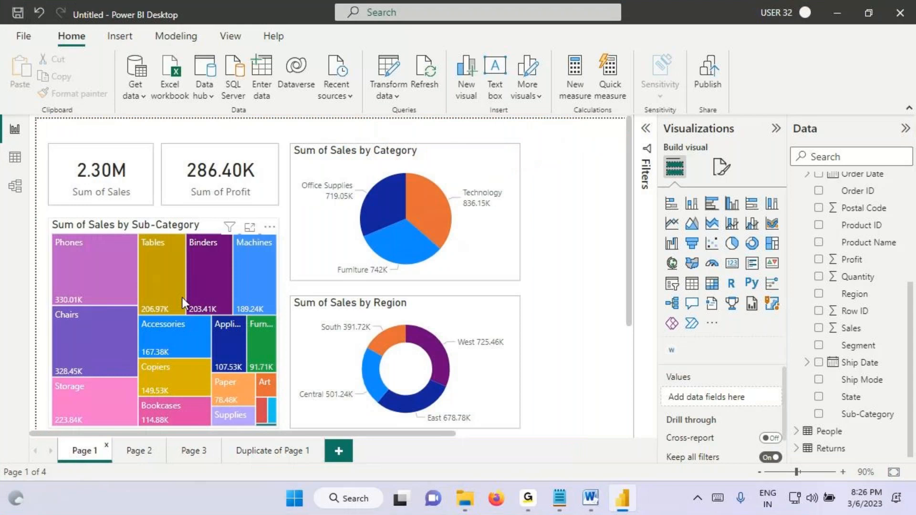
click(434, 221)
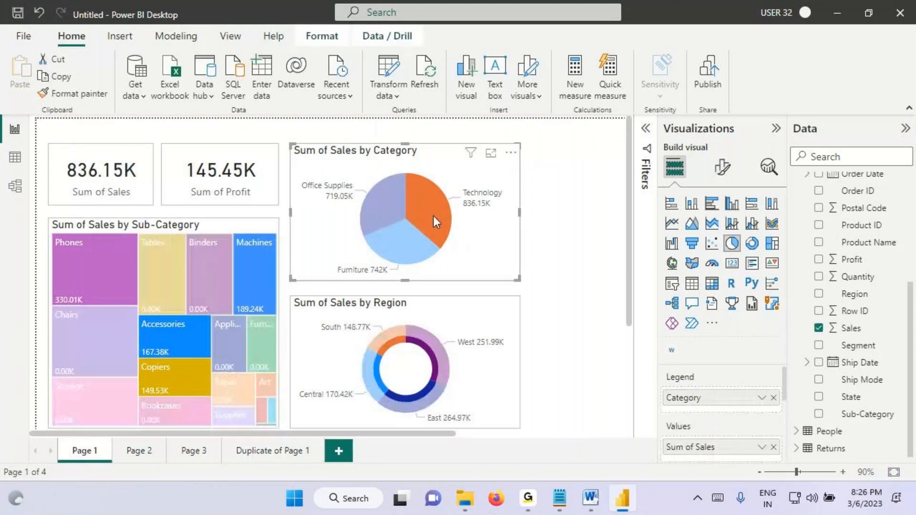
Step: Tick the Technology slice, box the Sub-Category treemap, tick its Phones, Machines, Accessories and Copiers tiles, and clear the annotations
drag(413, 201, 494, 177)
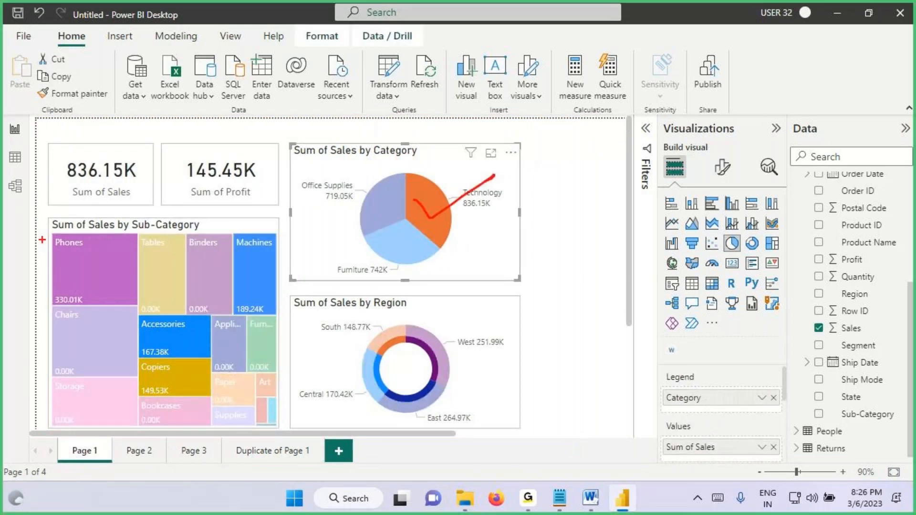
drag(47, 222, 280, 435)
drag(70, 271, 143, 247)
mouse_move(246, 265)
mouse_down()
mouse_move(258, 288)
mouse_move(281, 270)
mouse_up()
drag(154, 310, 210, 317)
drag(157, 367, 261, 317)
key(Escape)
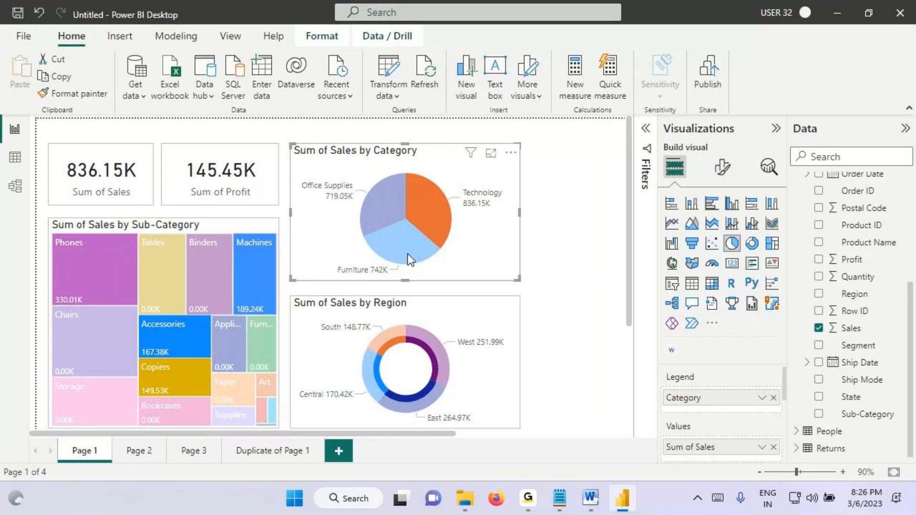
Step: Select the Furniture slice, tick it and the highlighted treemap tiles Chairs, Tables, Furn... and Bookcases, and handwrite a circled 4
click(408, 253)
drag(395, 249, 429, 231)
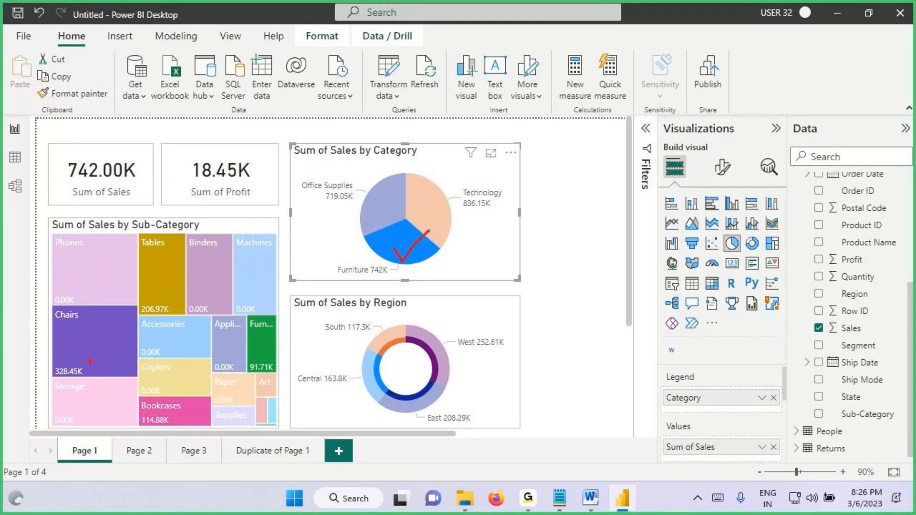
drag(67, 331, 115, 316)
mouse_move(152, 262)
mouse_down()
mouse_move(162, 298)
mouse_move(173, 263)
mouse_up()
mouse_move(251, 325)
mouse_down()
mouse_move(258, 348)
mouse_move(293, 310)
mouse_up()
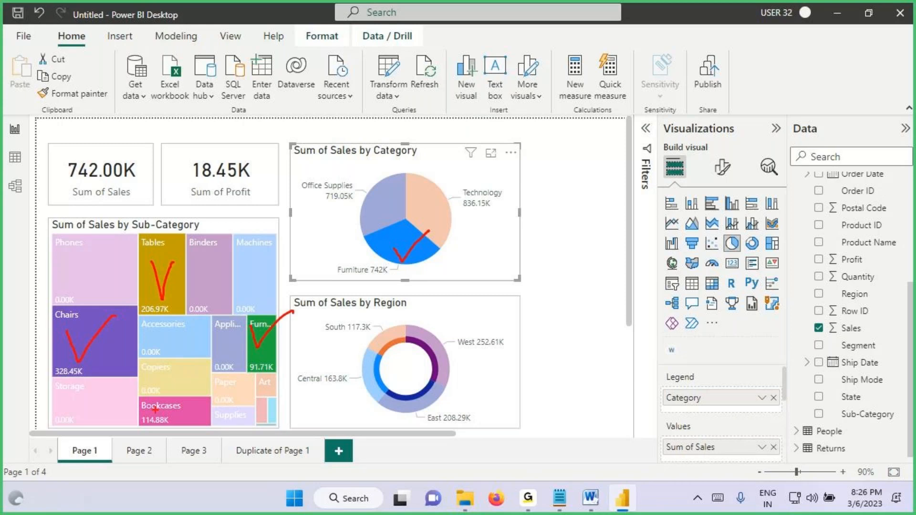
mouse_move(155, 409)
mouse_down()
mouse_move(167, 423)
mouse_move(206, 385)
mouse_up()
drag(174, 309, 143, 353)
drag(179, 320, 198, 336)
mouse_move(179, 329)
mouse_down()
mouse_move(178, 363)
mouse_move(165, 311)
mouse_up()
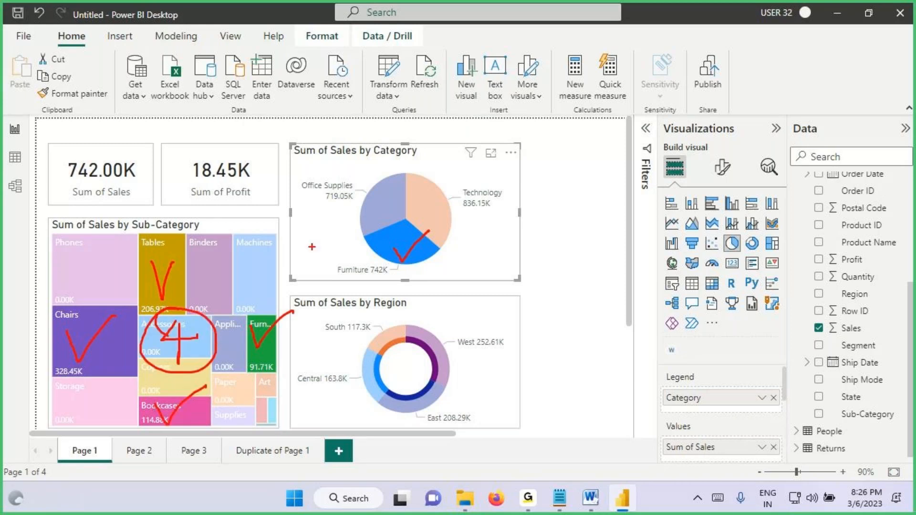
Step: Tick the Furniture slice again and cross out the dimmed Phones, Binders, Machines and Storage tiles in the treemap
drag(406, 255, 424, 227)
drag(95, 257, 63, 272)
drag(61, 255, 92, 277)
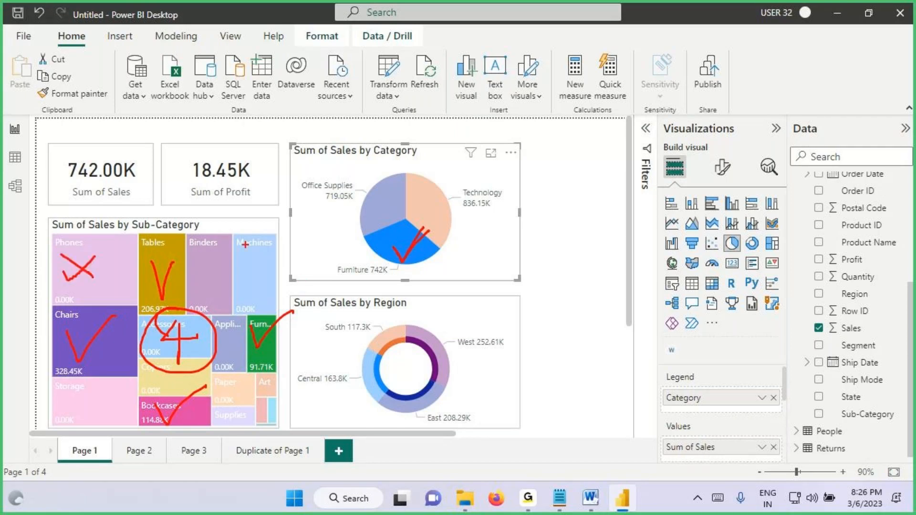
mouse_move(246, 242)
mouse_down()
mouse_move(217, 273)
mouse_move(243, 276)
mouse_up()
drag(259, 248, 267, 310)
drag(113, 393, 158, 420)
Step: Underline the Office Supplies and Technology labels, circle the Phones tile's value, and draw a line linking Furniture to the treemap
drag(308, 190, 372, 188)
drag(470, 198, 536, 191)
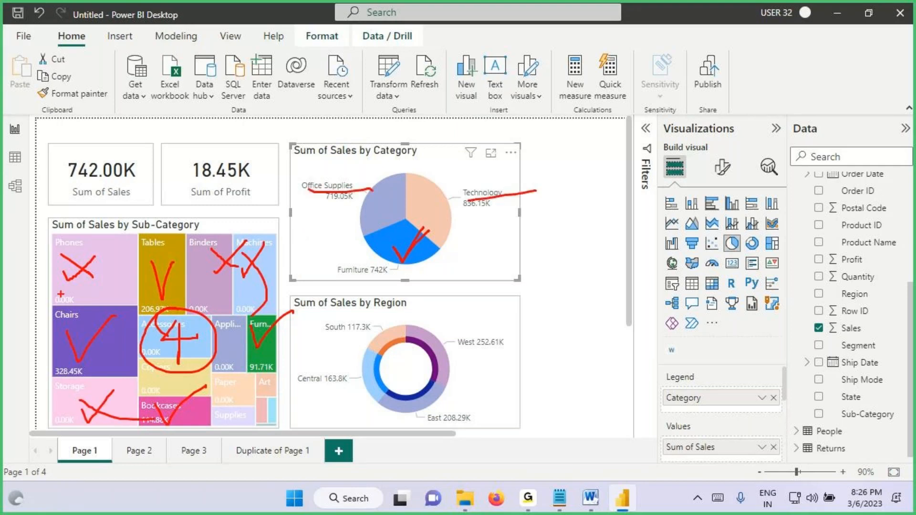
mouse_move(77, 295)
mouse_down()
mouse_move(52, 293)
mouse_move(82, 288)
mouse_up()
drag(385, 243, 426, 221)
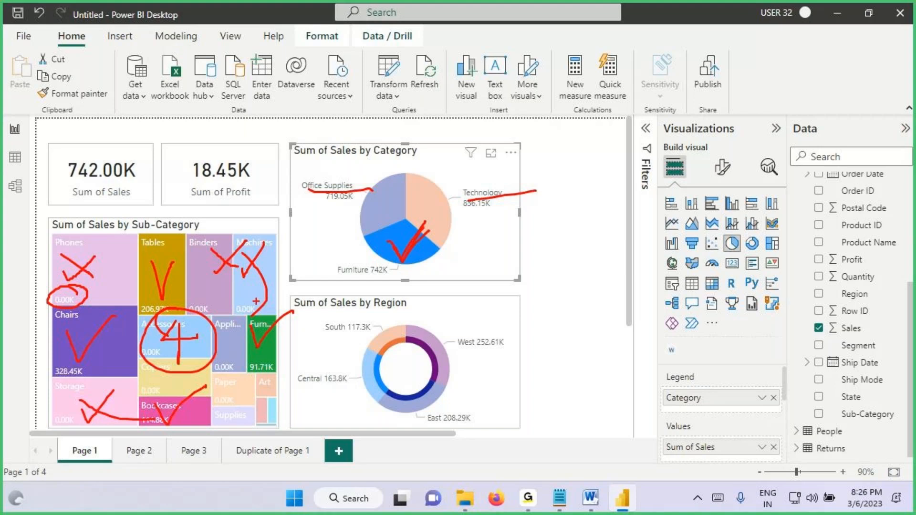
mouse_move(171, 319)
mouse_down()
mouse_move(165, 335)
mouse_move(206, 311)
mouse_move(183, 302)
mouse_up()
mouse_move(363, 264)
mouse_down()
mouse_move(206, 317)
mouse_move(177, 305)
mouse_up()
Step: Select the Technology slice, tick the Phones, Machines, Accessories and Copiers tiles, and cross out dimmed tiles in the treemap
click(429, 210)
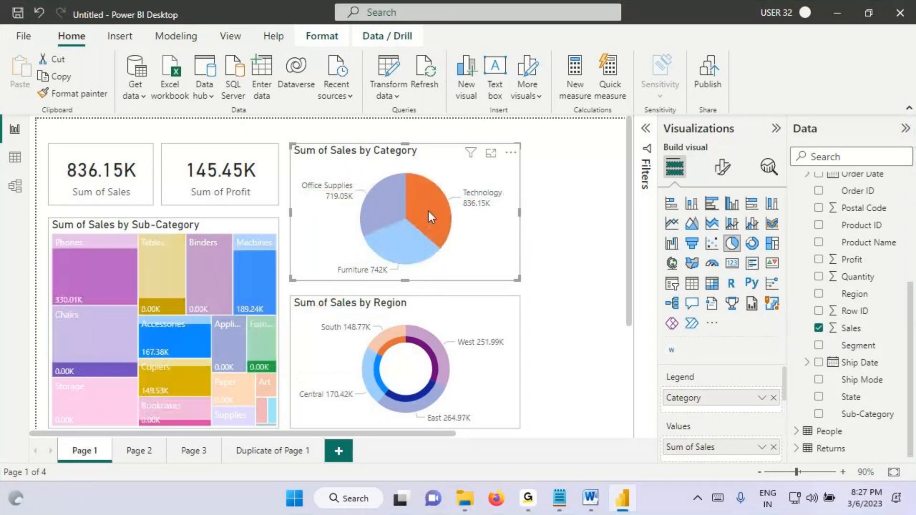
drag(84, 270, 132, 244)
drag(250, 263, 286, 249)
drag(156, 330, 188, 323)
drag(152, 369, 203, 358)
drag(98, 350, 74, 408)
drag(66, 351, 148, 414)
drag(261, 338, 222, 379)
drag(222, 357, 246, 400)
mouse_move(247, 394)
mouse_down()
mouse_move(210, 406)
mouse_move(231, 426)
mouse_up()
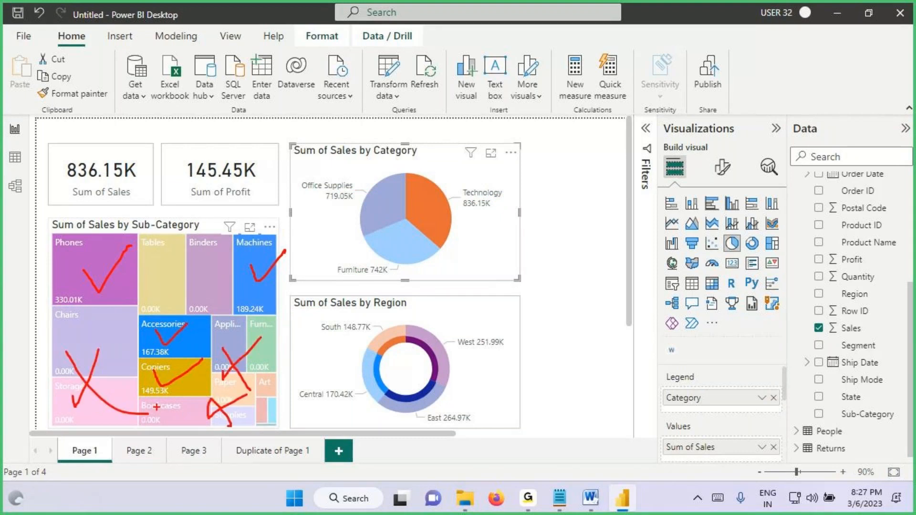
Step: Circle the dimmed treemap tiles, tick the four highlighted ones again, and link Technology's circled value to Phones with an arrow
mouse_move(204, 244)
mouse_down()
mouse_move(213, 251)
mouse_move(184, 242)
mouse_move(146, 293)
mouse_up()
drag(112, 327, 90, 377)
drag(253, 325, 258, 387)
drag(74, 252, 115, 222)
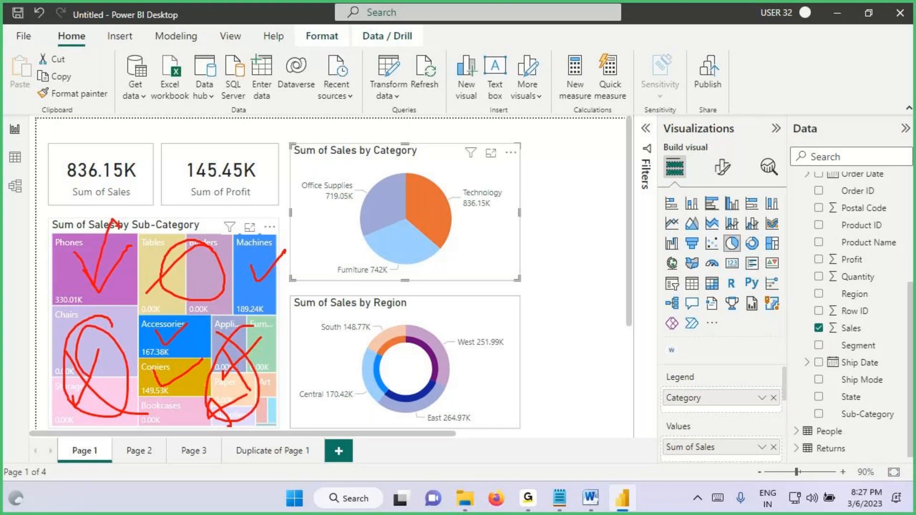
mouse_move(244, 260)
mouse_down()
mouse_move(262, 266)
mouse_move(287, 226)
mouse_up()
drag(149, 328, 194, 312)
drag(154, 368, 225, 343)
mouse_move(459, 209)
mouse_down()
mouse_move(507, 213)
mouse_move(477, 215)
mouse_move(483, 237)
mouse_move(188, 168)
mouse_move(103, 258)
mouse_up()
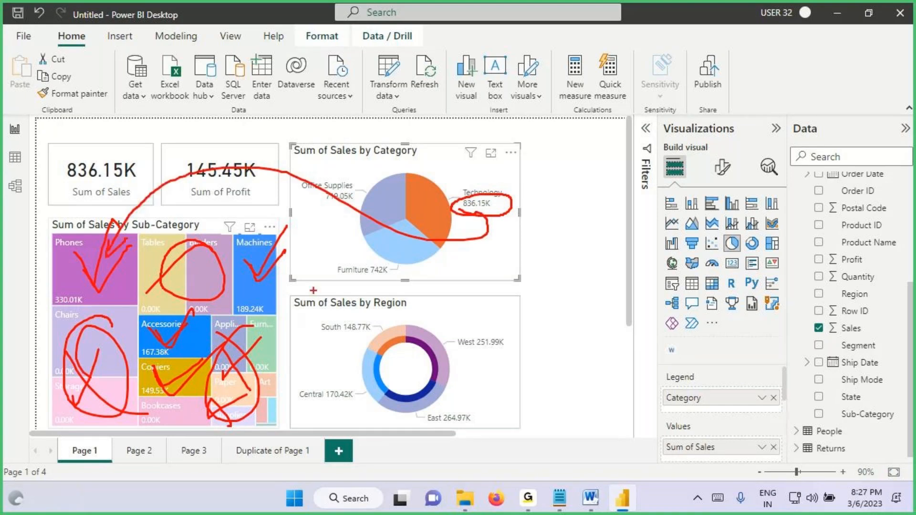
Step: Select the Furniture slice, box its value, and draw lines from it to its sub-category tiles, marking Chairs with an arrow
click(416, 258)
drag(362, 259, 405, 280)
mouse_move(381, 274)
mouse_down()
mouse_move(199, 287)
mouse_move(368, 325)
mouse_move(292, 356)
mouse_up()
drag(414, 286, 200, 400)
mouse_move(76, 313)
mouse_down()
mouse_move(98, 351)
mouse_move(116, 357)
mouse_up()
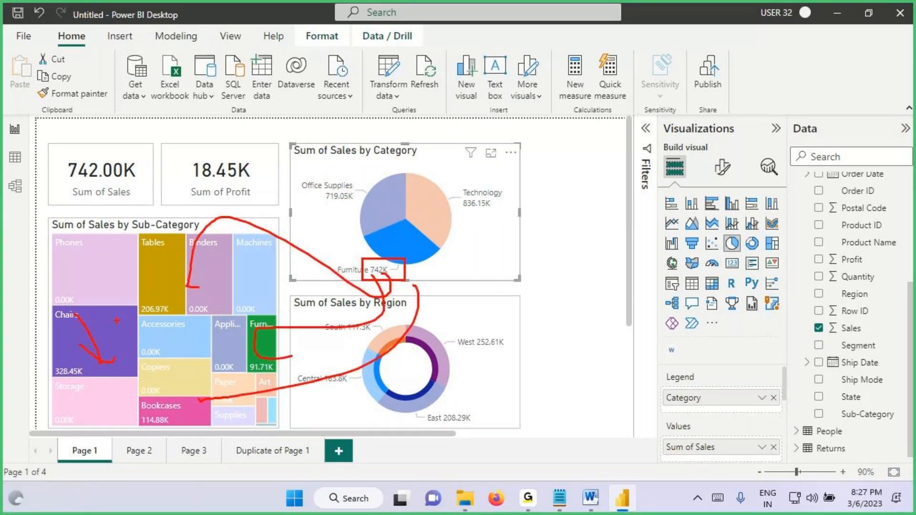
drag(117, 320, 102, 378)
Step: Cross out Phones, Binders, Machines and the other dimmed treemap tiles, and clear the annotations
drag(86, 241, 58, 275)
drag(52, 245, 149, 291)
drag(260, 244, 206, 290)
mouse_move(206, 258)
mouse_down()
mouse_move(225, 285)
mouse_move(240, 343)
mouse_up()
mouse_move(229, 342)
mouse_down()
mouse_move(170, 362)
mouse_move(248, 398)
mouse_up()
key(Escape)
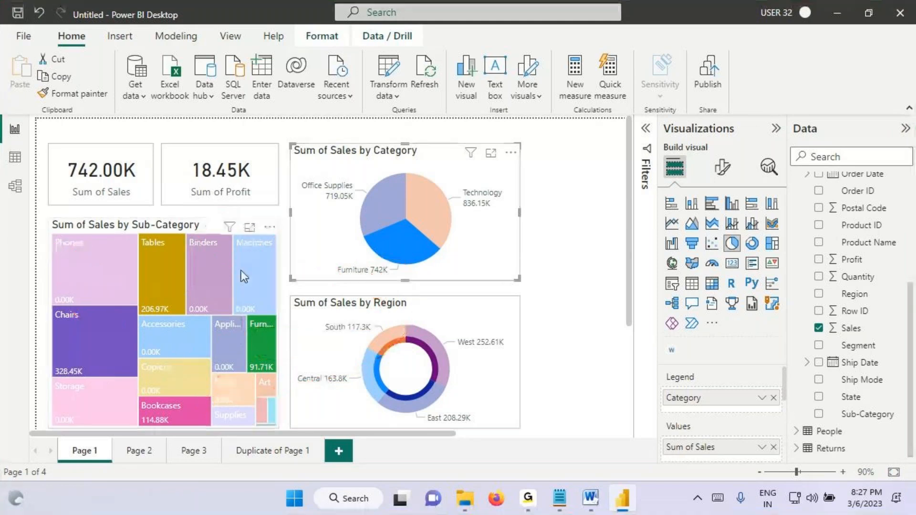
Step: Scribble over the Binders and Appli... tiles, strike through the Phones, Binders, Machines and Storage tiles, and clear the annotations
key(ctrl+2)
drag(204, 279, 207, 317)
drag(212, 281, 211, 312)
mouse_move(241, 273)
mouse_down()
mouse_move(210, 306)
mouse_move(230, 323)
mouse_move(223, 335)
mouse_up()
mouse_move(194, 345)
mouse_down()
mouse_move(195, 378)
mouse_move(237, 353)
mouse_up()
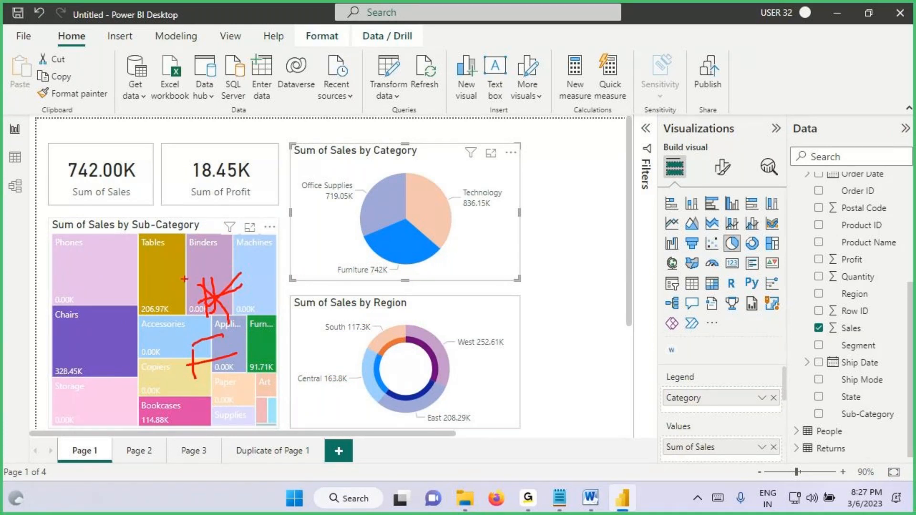
drag(74, 259, 93, 243)
drag(205, 253, 225, 242)
drag(267, 262, 287, 251)
drag(61, 394, 106, 381)
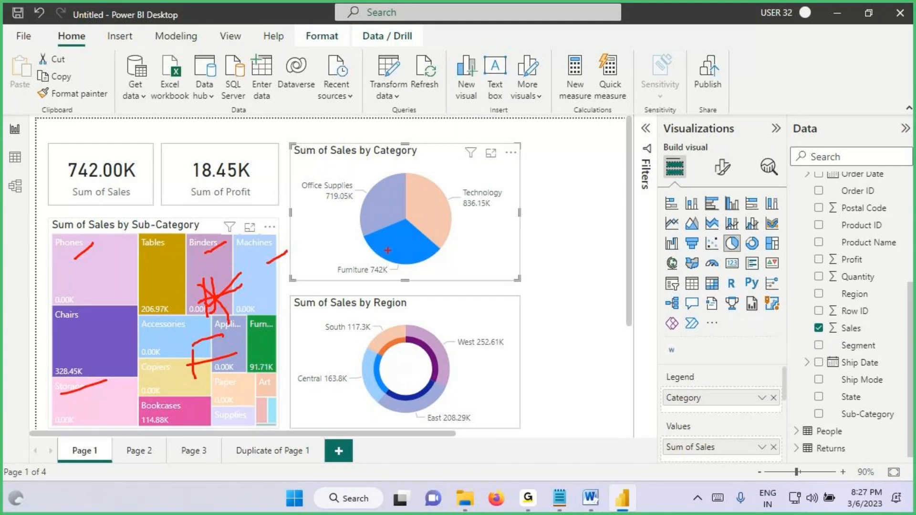
key(ctrl+2)
Step: Tick Chairs, underline the Office Supplies and Technology labels, and cross out the dimmed Phones and Binders tiles
drag(72, 341, 117, 330)
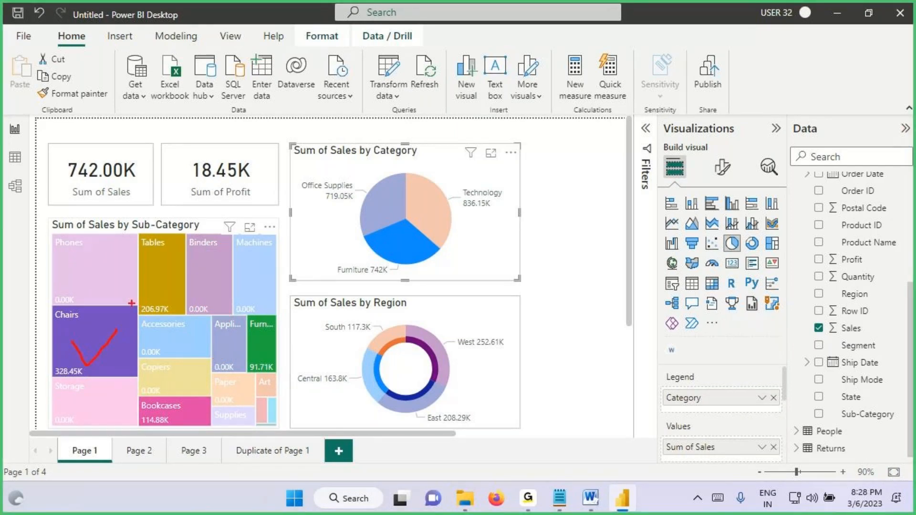
drag(311, 200, 355, 196)
drag(462, 208, 534, 190)
drag(117, 240, 63, 282)
drag(62, 248, 146, 288)
drag(255, 253, 204, 306)
mouse_move(204, 263)
mouse_down()
mouse_move(229, 336)
mouse_move(165, 377)
mouse_move(154, 395)
mouse_up()
Step: Cross out the remaining dimmed treemap tiles, tick the Tables, Chairs and Furn... tiles, and clear the annotations
drag(152, 346, 194, 409)
drag(109, 396, 79, 421)
drag(77, 406, 180, 425)
drag(263, 380, 221, 419)
mouse_move(223, 390)
mouse_down()
mouse_move(283, 423)
mouse_move(229, 424)
mouse_up()
mouse_move(212, 347)
mouse_down()
mouse_move(250, 370)
mouse_move(192, 379)
mouse_up()
drag(160, 262, 189, 246)
drag(76, 342, 146, 314)
drag(252, 343, 285, 323)
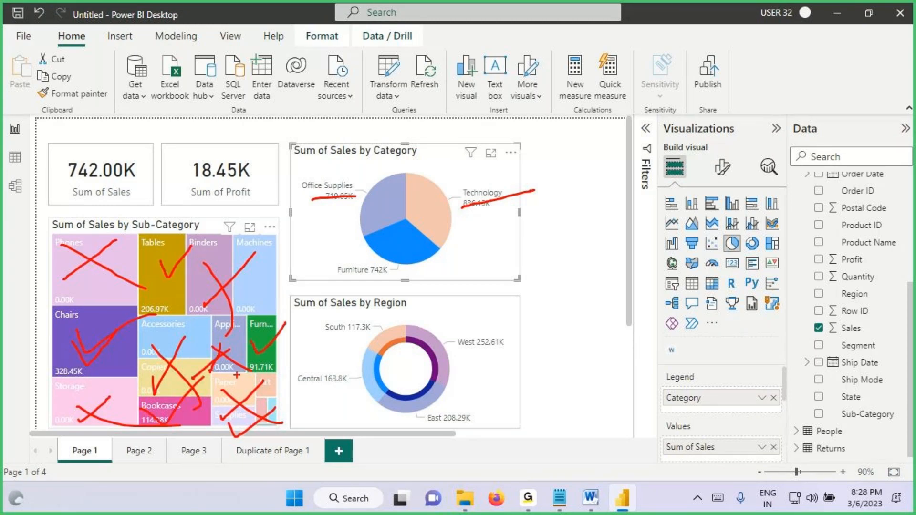
key(Escape)
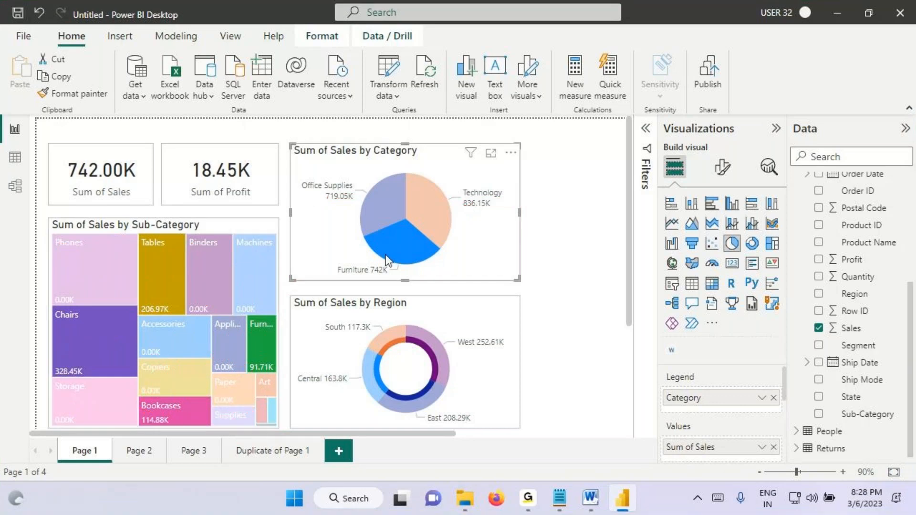
Step: Tick the Furniture slice, handwrite a crossed-out H and the word "Filter" over the Sub-Category treemap, and clear the annotations
key(ctrl+2)
drag(388, 244, 435, 221)
drag(162, 291, 171, 327)
mouse_move(179, 290)
mouse_down()
mouse_move(186, 322)
mouse_move(151, 318)
mouse_move(146, 336)
mouse_up()
drag(181, 242, 188, 274)
drag(183, 314, 206, 325)
mouse_move(202, 235)
mouse_down()
mouse_move(186, 255)
mouse_move(216, 246)
mouse_move(217, 264)
mouse_up()
click(213, 237)
drag(221, 225, 234, 260)
drag(221, 225, 270, 206)
drag(237, 215, 279, 245)
drag(158, 299, 262, 260)
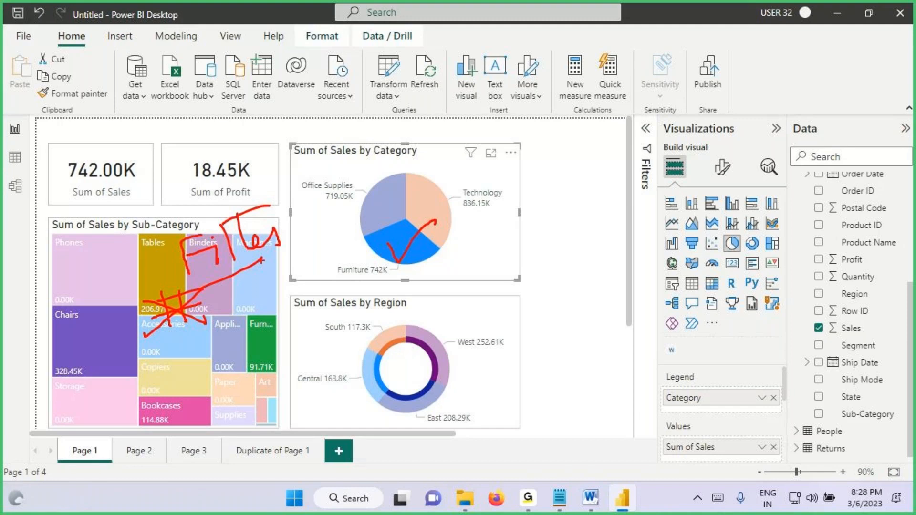
key(Escape)
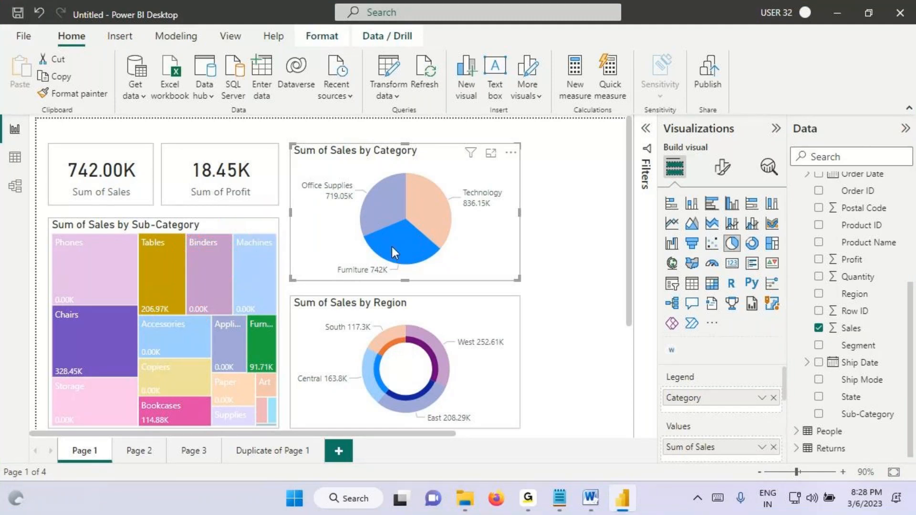
Step: Toggle the Furniture selection off and on, tick the slice, and handwrite an H with a check mark over the Region donut
click(391, 247)
key(ctrl+2)
drag(393, 241, 451, 227)
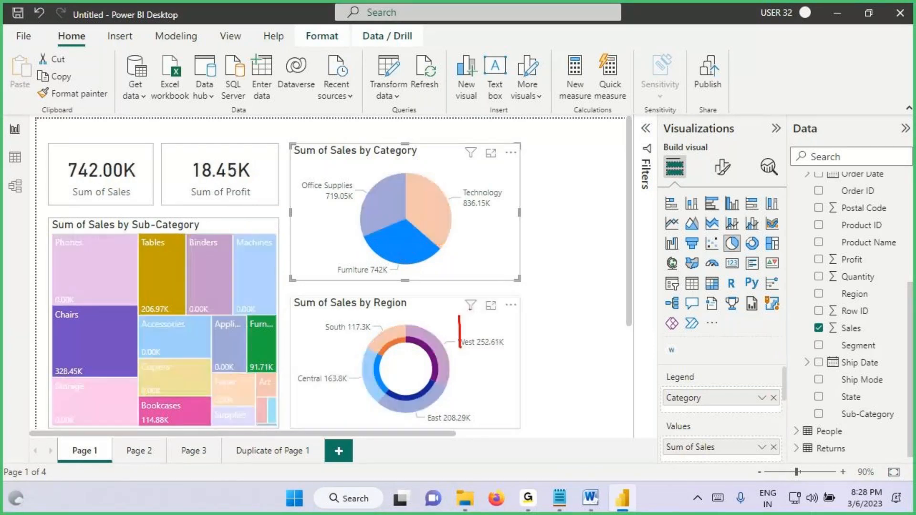
mouse_move(470, 310)
mouse_down()
mouse_move(471, 343)
mouse_move(479, 315)
mouse_up()
drag(398, 250, 439, 221)
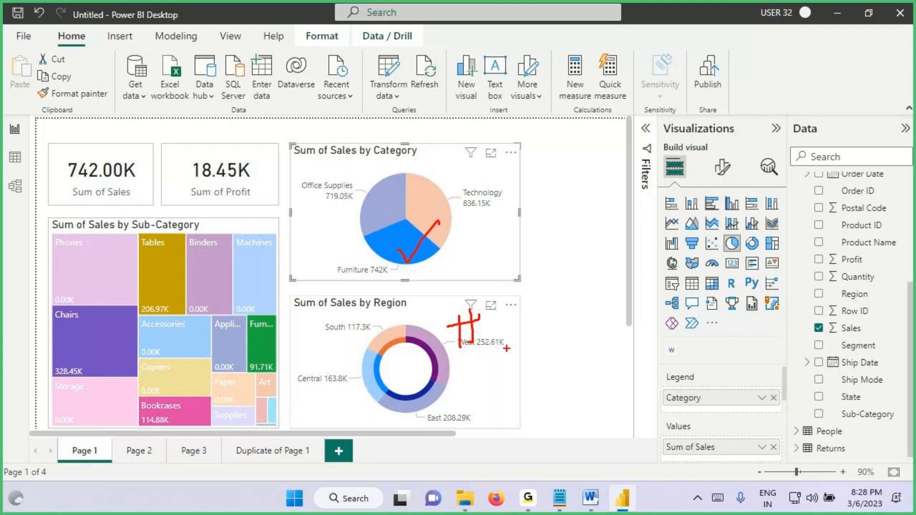
drag(457, 325, 496, 323)
drag(511, 299, 679, 264)
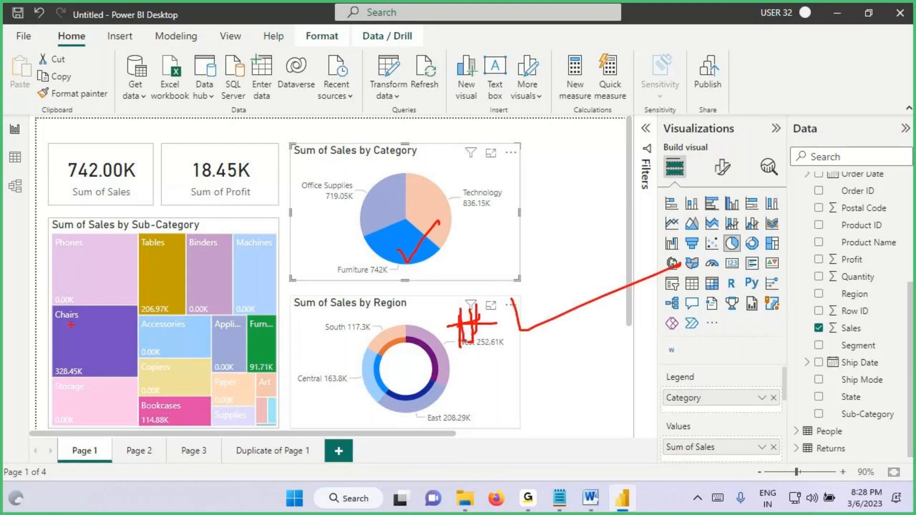
Step: Handwrite a crossed-out H on the Sub-Category treemap with an arrow leading to the handwritten word "Filter"
drag(81, 273, 86, 301)
drag(96, 269, 100, 297)
drag(79, 290, 112, 283)
drag(73, 256, 118, 300)
drag(120, 258, 64, 308)
drag(126, 282, 175, 270)
drag(149, 258, 150, 300)
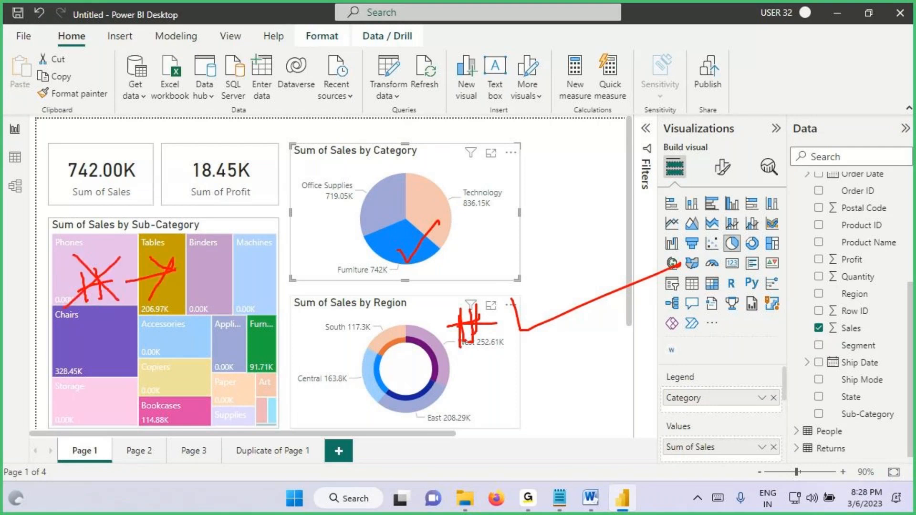
drag(185, 251, 188, 283)
mouse_move(180, 262)
mouse_down()
mouse_move(209, 248)
mouse_move(216, 281)
mouse_up()
mouse_move(230, 239)
mouse_down()
mouse_move(239, 273)
mouse_move(292, 274)
mouse_up()
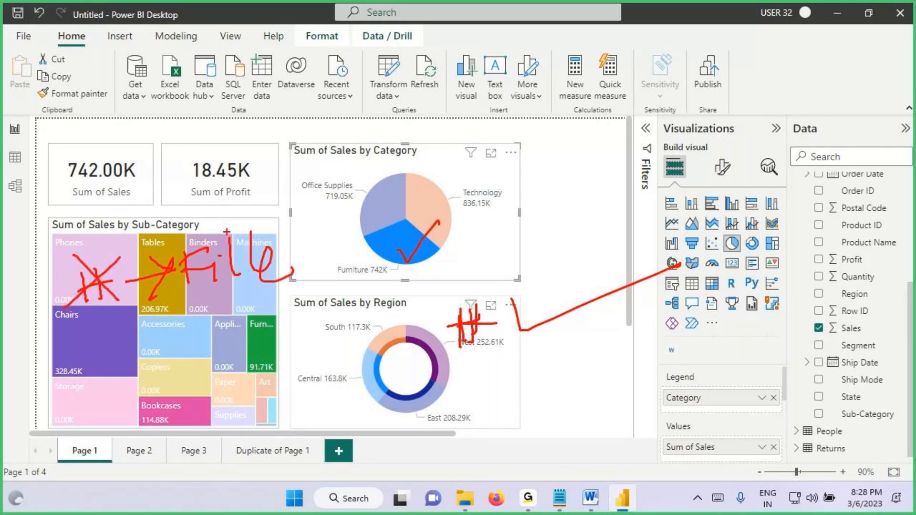
Step: Circle the Sum of Sales and Sum of Profit card values and draw arrows from them to handwritten letters above
drag(70, 205, 148, 203)
mouse_move(205, 143)
mouse_down()
mouse_move(239, 201)
mouse_move(198, 141)
mouse_up()
mouse_move(110, 158)
mouse_down()
mouse_move(145, 106)
mouse_move(147, 131)
mouse_up()
mouse_move(147, 89)
mouse_down()
mouse_move(162, 82)
mouse_move(152, 114)
mouse_up()
drag(152, 98, 188, 97)
drag(221, 143, 223, 115)
drag(203, 128, 238, 113)
drag(235, 82, 261, 55)
Step: Cross out the handwritten mark above the two cards, extend the handwriting beside it, and clear the annotations
drag(277, 51, 75, 106)
drag(127, 72, 163, 80)
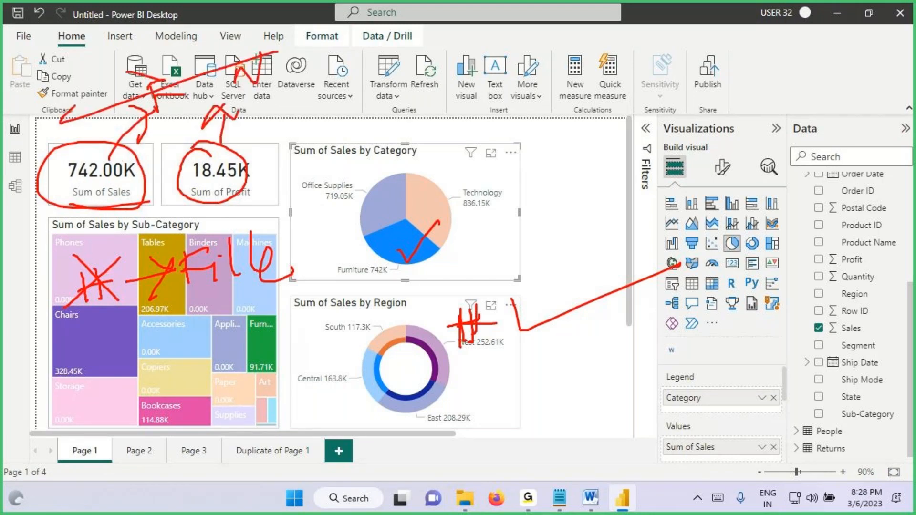
drag(223, 102, 289, 98)
mouse_move(234, 77)
mouse_down()
mouse_move(235, 95)
mouse_move(260, 59)
mouse_up()
mouse_move(281, 53)
mouse_down()
mouse_move(283, 76)
mouse_move(329, 108)
mouse_up()
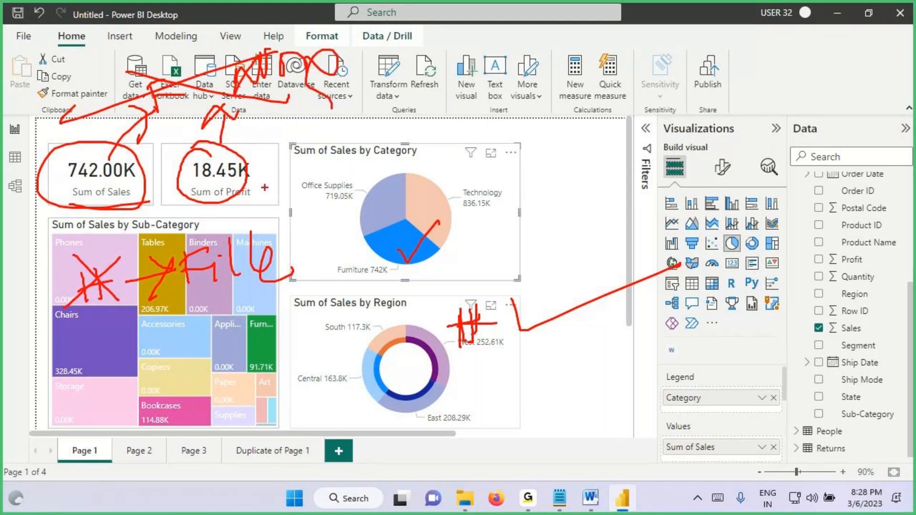
key(Escape)
Step: Deselect the Furniture slice, underline both card values, draw an arrow above Sum of Sales, and clear the annotations
click(408, 253)
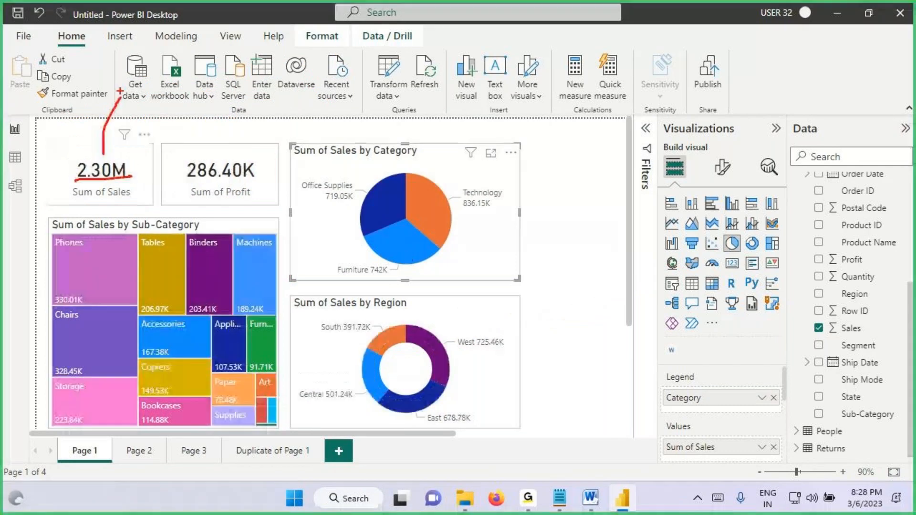
mouse_move(119, 89)
mouse_down()
mouse_move(89, 128)
mouse_move(101, 104)
mouse_up()
drag(105, 96, 120, 115)
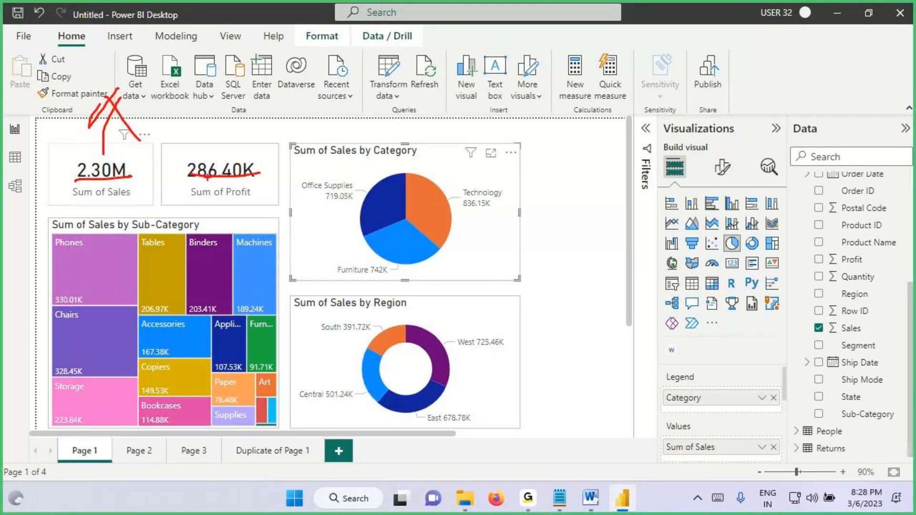
key(Escape)
Step: Select the Furniture slice, circle both card values with an arrow above, mark Furniture, and tick the treemap and Region donut
click(402, 250)
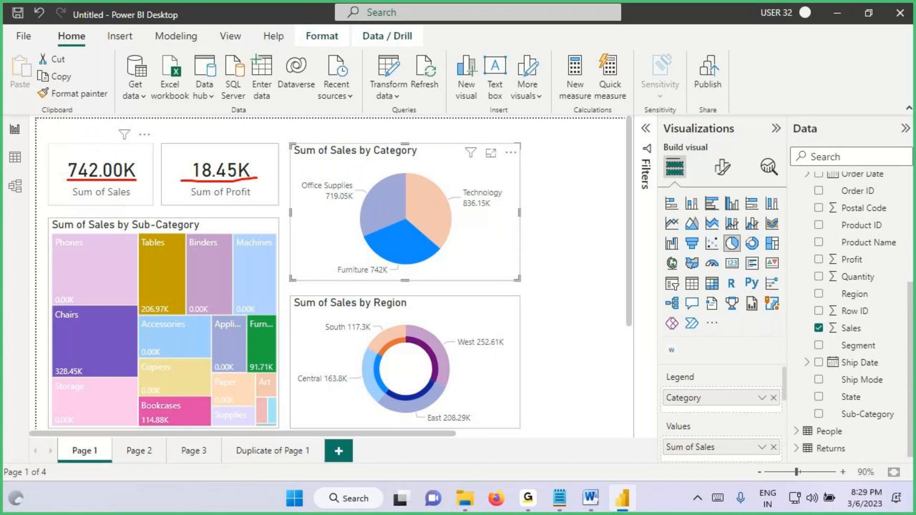
mouse_move(267, 160)
mouse_down()
mouse_move(268, 192)
mouse_move(266, 157)
mouse_up()
drag(171, 107, 179, 153)
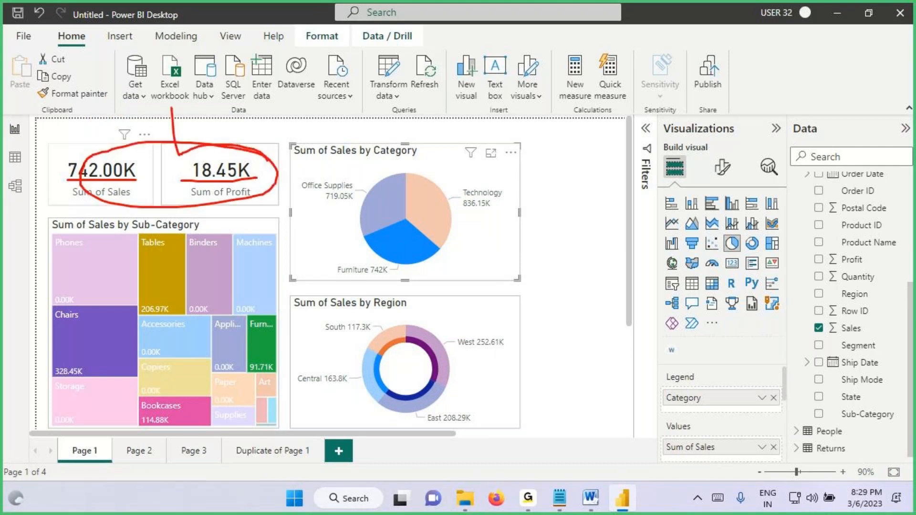
mouse_move(151, 123)
mouse_down()
mouse_move(175, 72)
mouse_move(201, 112)
mouse_up()
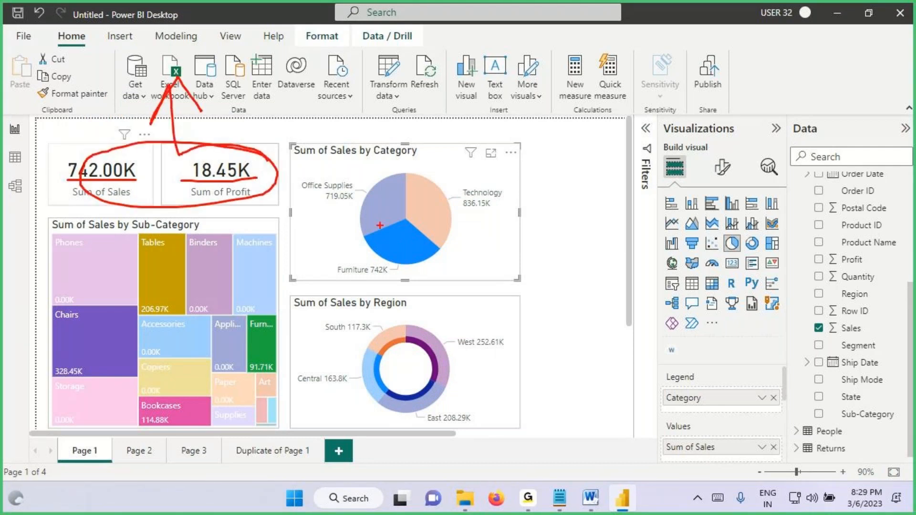
drag(393, 254, 333, 279)
drag(154, 258, 232, 269)
mouse_move(379, 342)
mouse_down()
mouse_move(425, 334)
mouse_move(448, 312)
mouse_up()
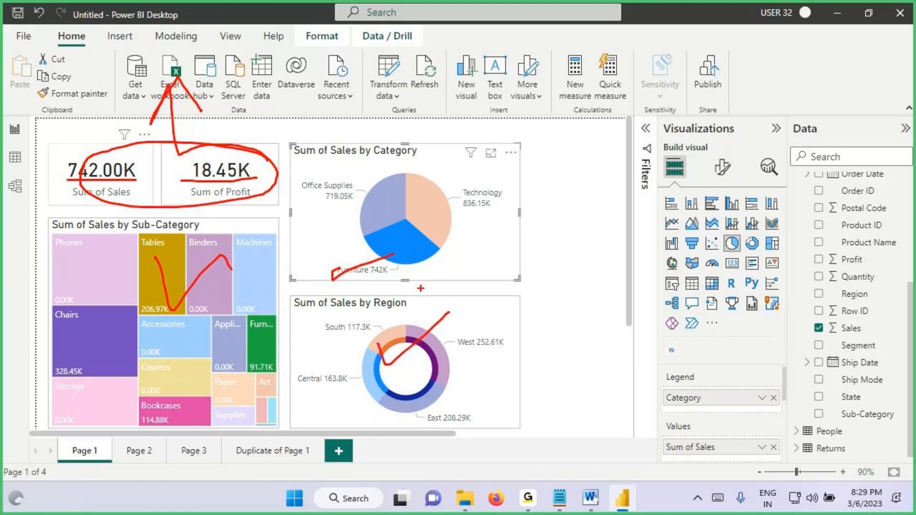
Step: Switch to the Notepad notes, highlight "Change Default Interactions" in the last line, and return to Power BI
key(alt+Tab)
drag(335, 317, 511, 317)
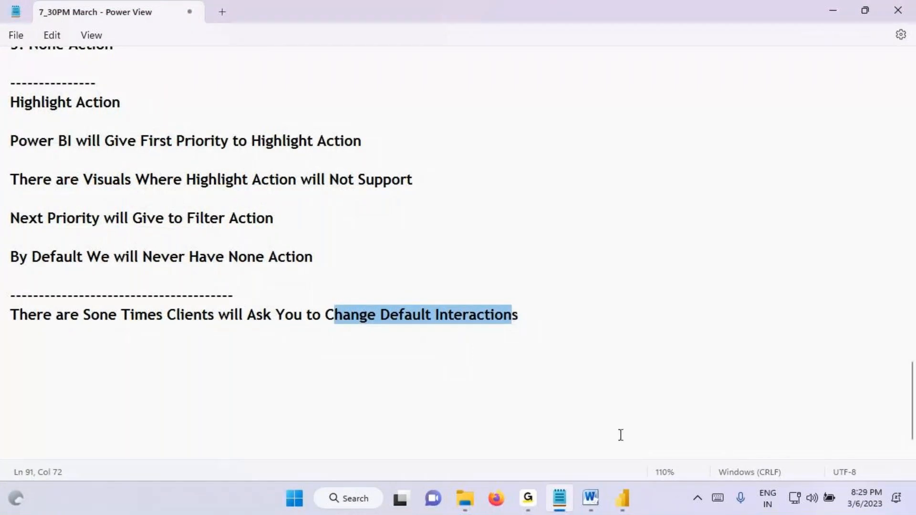
click(623, 498)
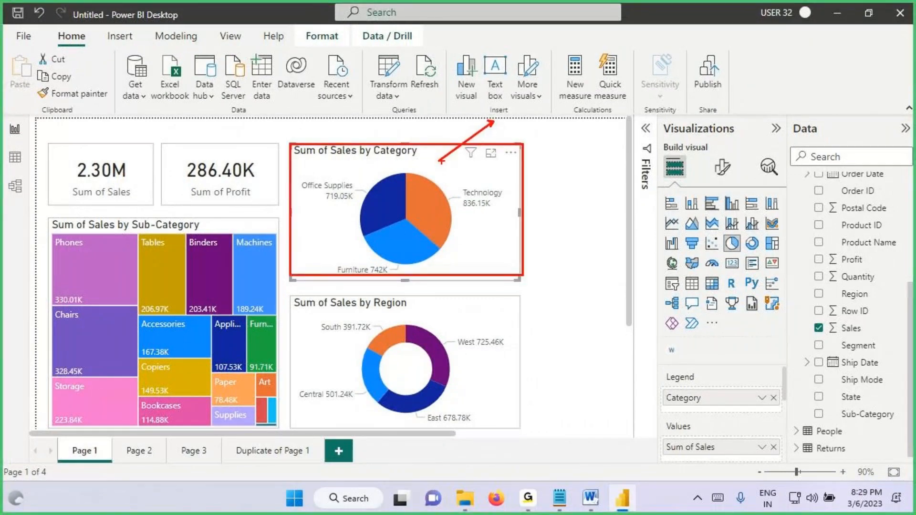
Step: Box the Sum of Sales by Category chart, handwrite "pie" on it with underlines, and circle the word Format above the report
drag(293, 143, 524, 283)
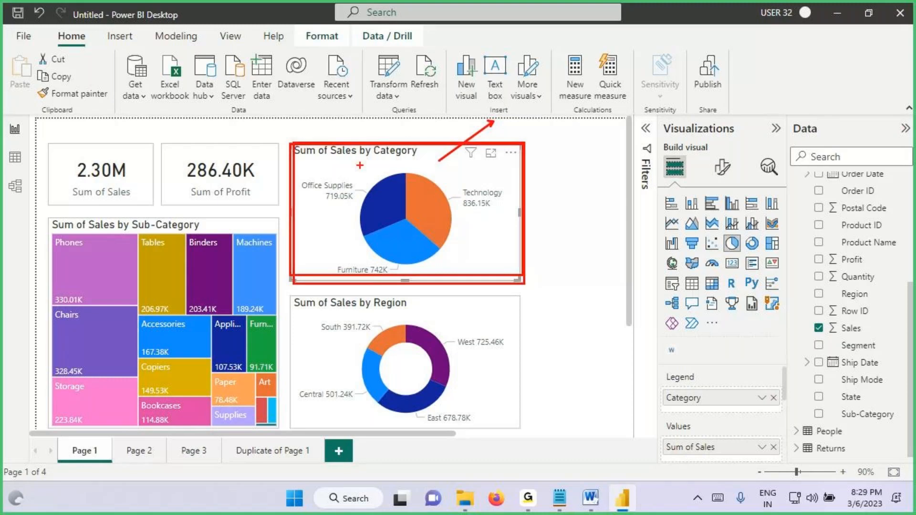
mouse_move(418, 158)
mouse_down()
mouse_move(418, 185)
mouse_move(432, 168)
mouse_up()
mouse_move(437, 168)
mouse_down()
mouse_move(439, 177)
mouse_move(457, 163)
mouse_move(434, 193)
mouse_up()
drag(496, 175, 433, 196)
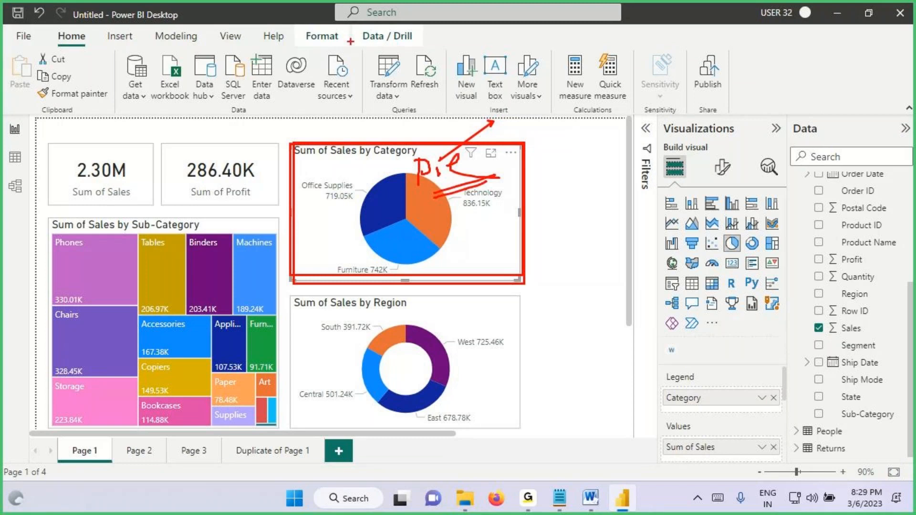
drag(299, 45, 337, 29)
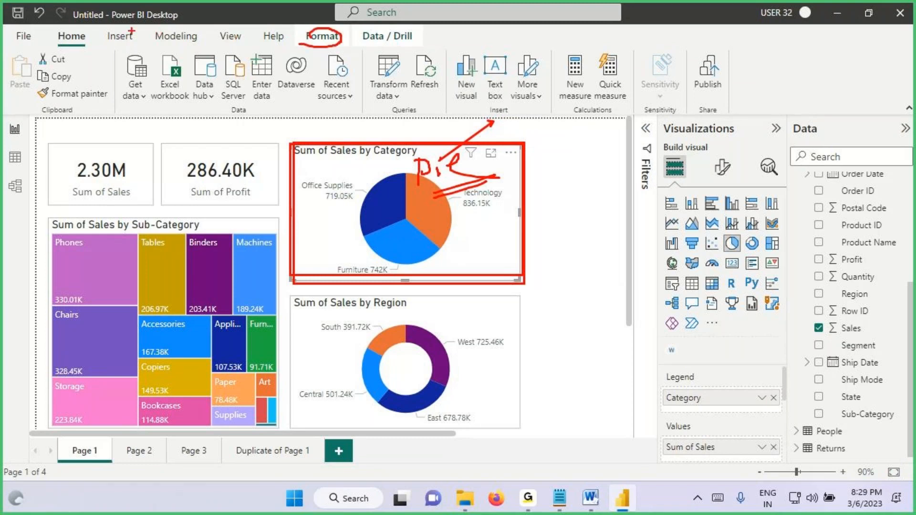
Step: Turn on Edit interactions for the Category pie, box the interaction icons on three other visuals, underline the Region title, and clear the marks
click(322, 36)
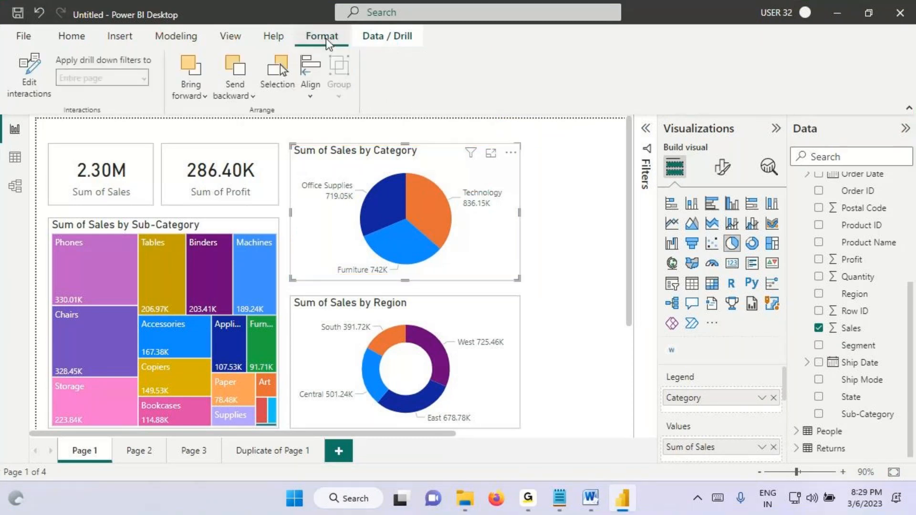
click(30, 74)
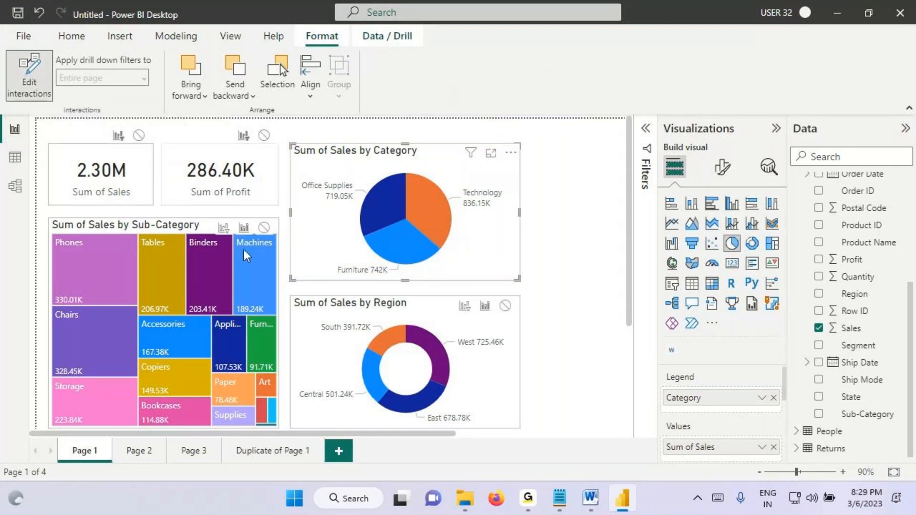
drag(448, 296, 520, 315)
drag(206, 218, 275, 239)
drag(232, 123, 285, 152)
drag(340, 311, 395, 307)
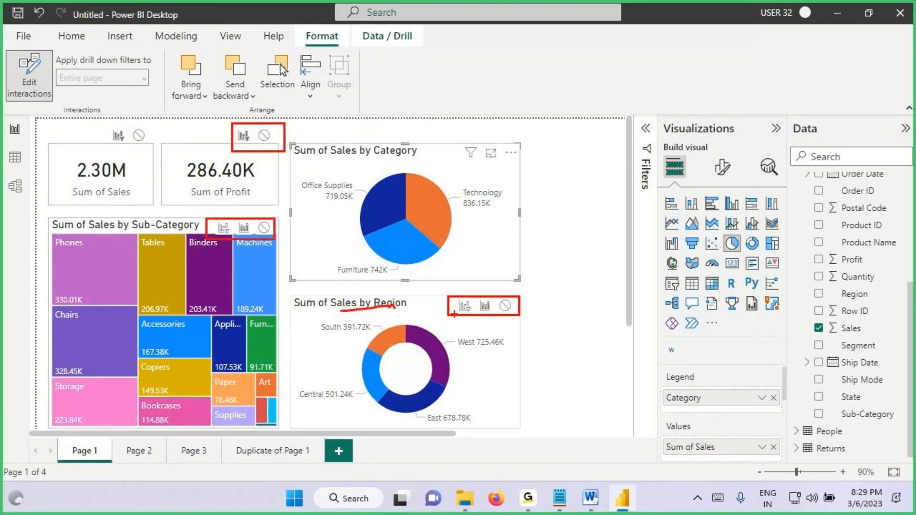
key(Escape)
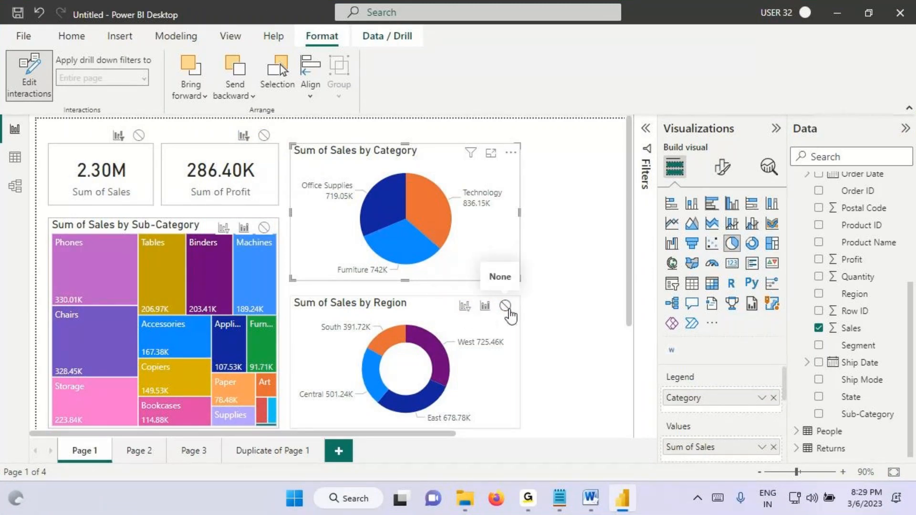
Step: Box the interaction icons of the Region donut, treemap and Sum of Sales card, underline Region, and clear the annotations
key(ctrl+2)
mouse_move(448, 293)
mouse_down()
mouse_move(474, 308)
mouse_move(529, 316)
mouse_up()
drag(372, 313, 426, 312)
drag(208, 221, 290, 237)
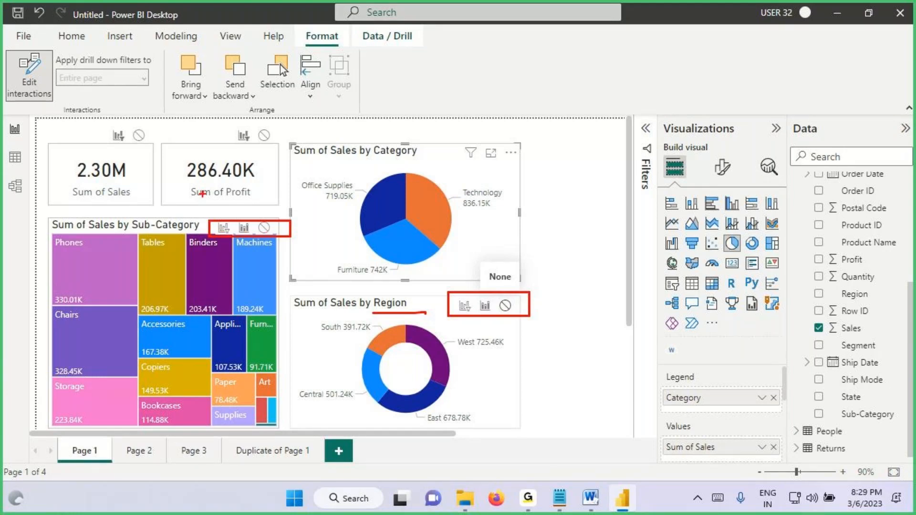
drag(101, 125, 165, 151)
key(Escape)
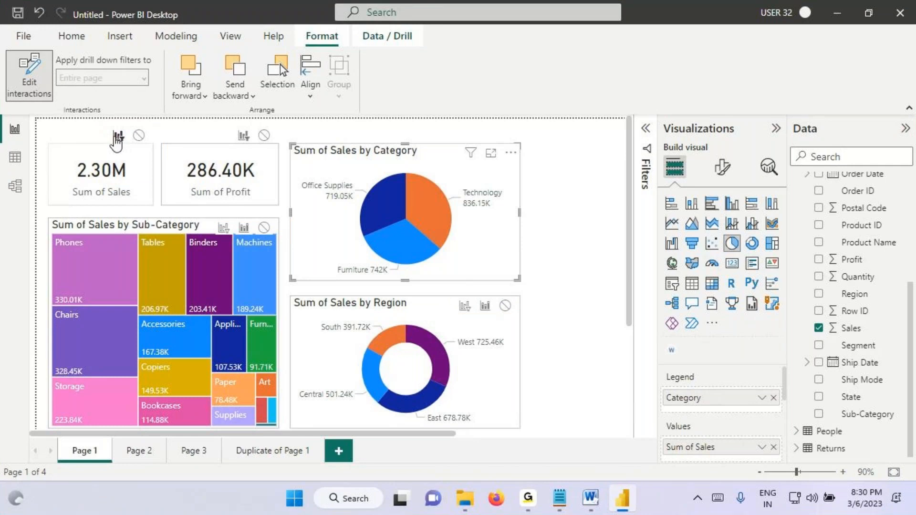
Step: Switch to the Notepad notes, highlight "There are Visuals Where Highlight Action will Not Support", and return to Power BI
key(alt+Tab)
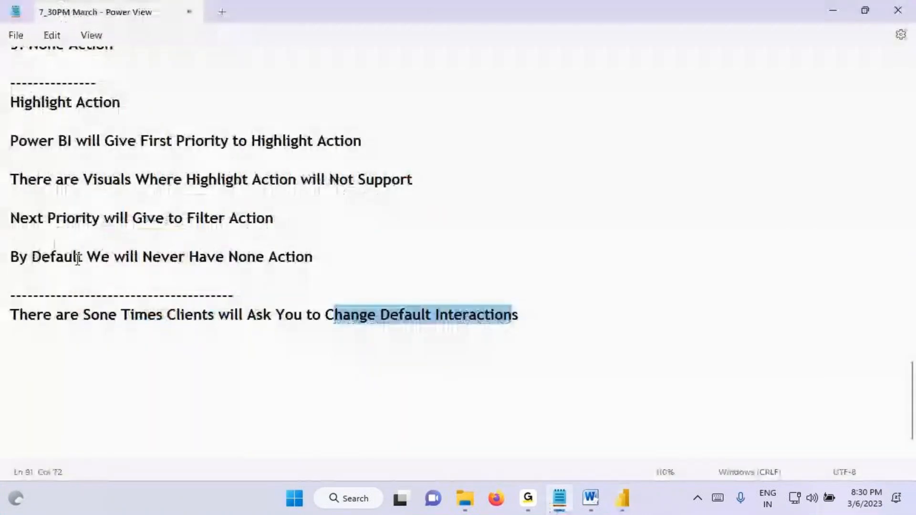
drag(27, 179, 411, 178)
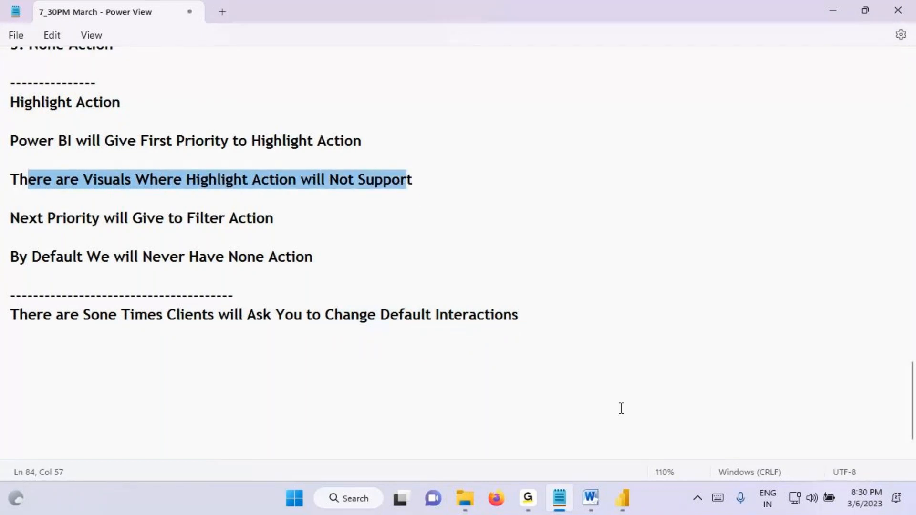
click(623, 498)
Step: Tick the Sum of Sales and Sum of Profit cards, mark the interaction icons above Sum of Sales, and clear the annotations
key(ctrl+2)
drag(83, 167, 149, 154)
mouse_move(199, 172)
mouse_down()
mouse_move(211, 199)
mouse_move(259, 171)
mouse_up()
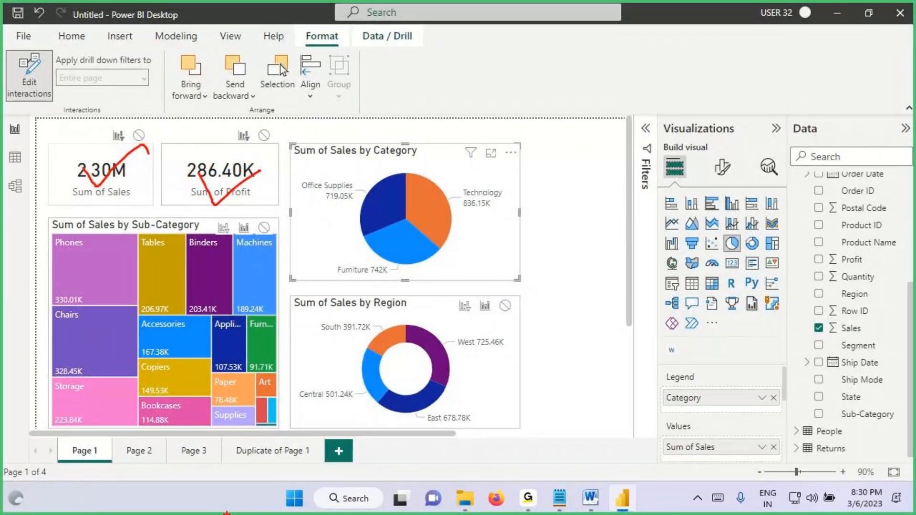
mouse_move(136, 141)
mouse_down()
mouse_move(120, 149)
mouse_move(105, 139)
mouse_move(126, 121)
mouse_move(144, 127)
mouse_move(140, 143)
mouse_move(139, 125)
mouse_up()
key(Escape)
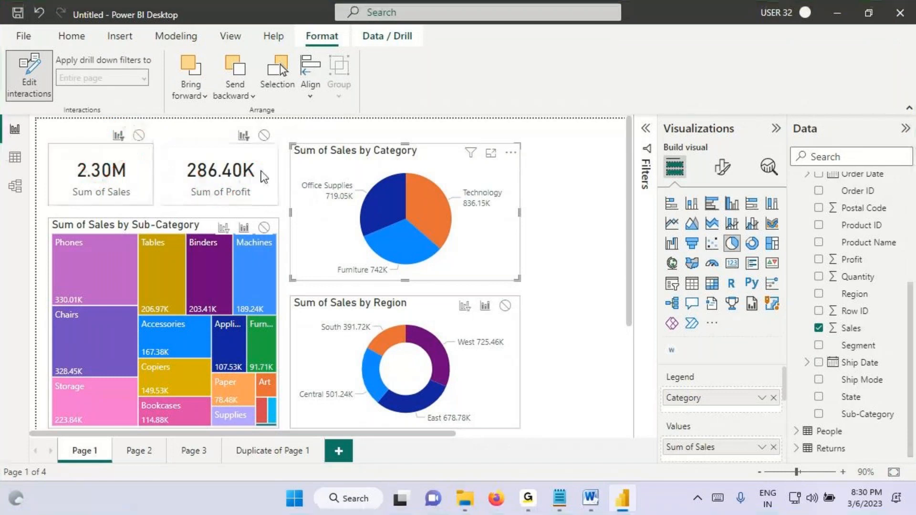
Step: Box the Phones tile, outline the West donut segment, and circle the Highlight icons of the treemap and the Region donut
key(ctrl+2)
drag(44, 230, 141, 307)
mouse_move(247, 216)
mouse_down()
mouse_move(252, 238)
mouse_move(256, 220)
mouse_move(244, 218)
mouse_up()
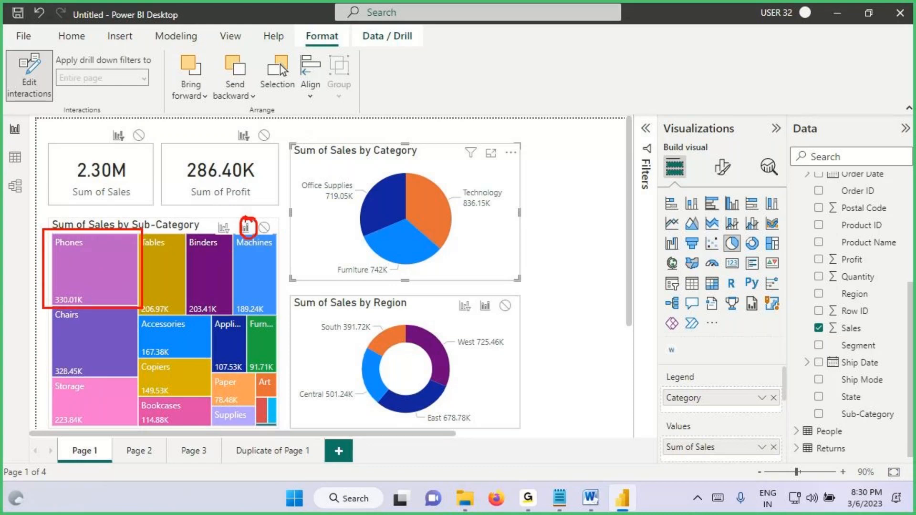
mouse_move(407, 327)
mouse_down()
mouse_move(426, 381)
mouse_move(458, 380)
mouse_move(448, 386)
mouse_up()
drag(473, 314, 480, 317)
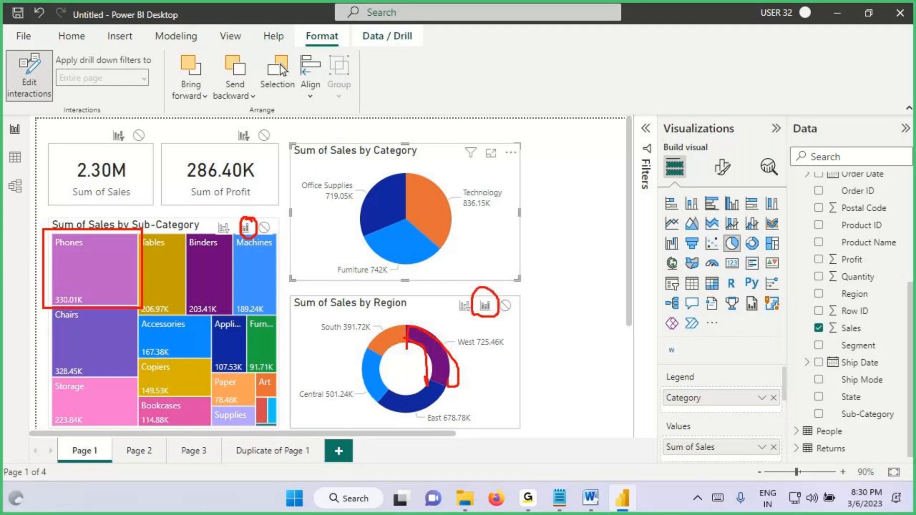
Step: Box the Sum of Sales card value, handwrite a mark leading upward from it, and clear the annotations
drag(74, 164, 142, 177)
mouse_move(126, 127)
mouse_down()
mouse_move(130, 172)
mouse_move(134, 125)
mouse_up()
mouse_move(128, 93)
mouse_down()
mouse_move(127, 116)
mouse_move(138, 112)
mouse_up()
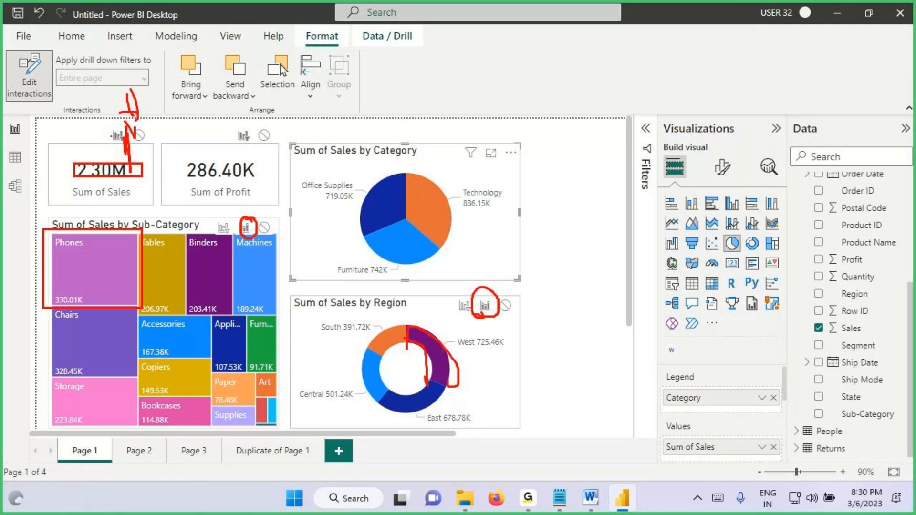
key(Escape)
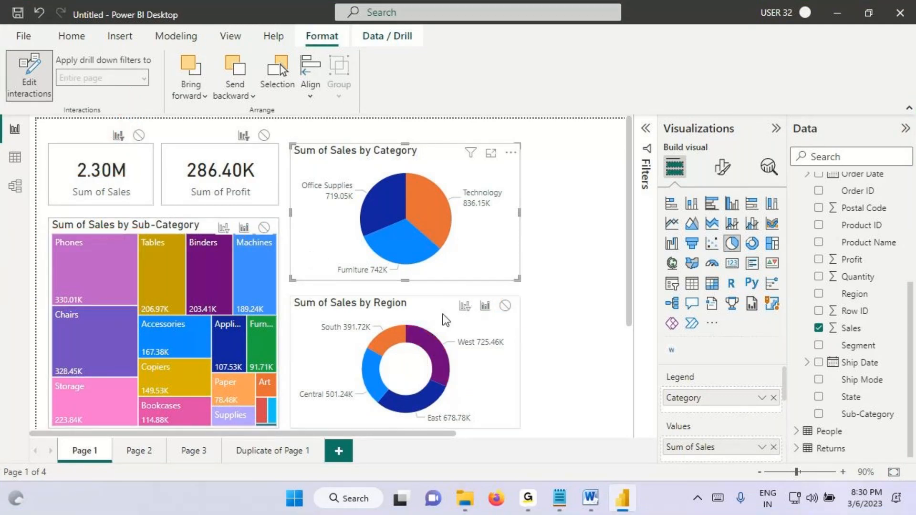
Step: Box the Region donut's interaction icons, draw an arrow to each of the three, mark the Sum of Sales card, and clear the annotations
key(ctrl+2)
drag(448, 296, 526, 320)
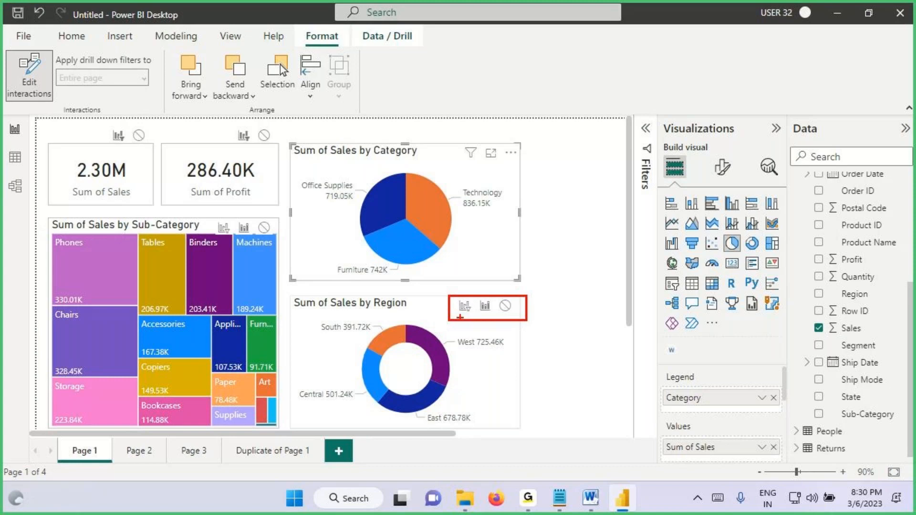
drag(465, 308, 418, 349)
mouse_move(486, 310)
mouse_down()
mouse_move(486, 361)
mouse_move(513, 317)
mouse_move(548, 366)
mouse_up()
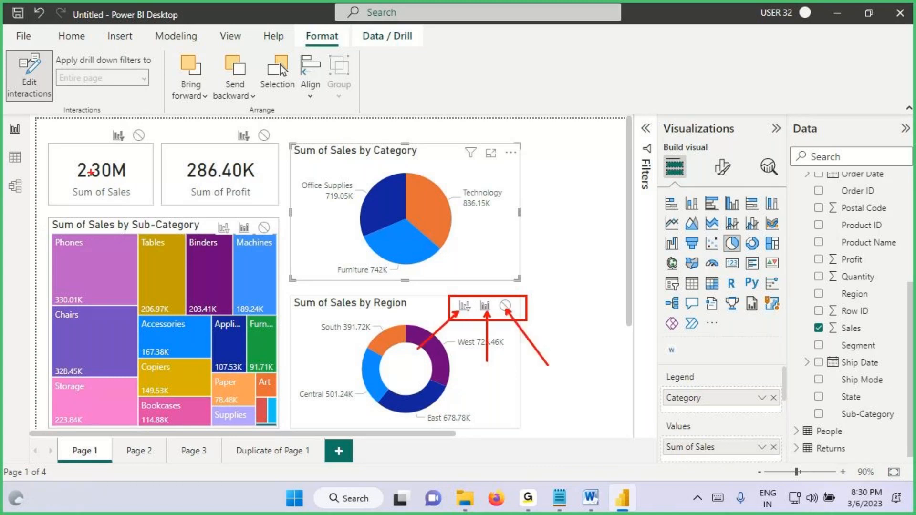
drag(76, 165, 117, 135)
key(Escape)
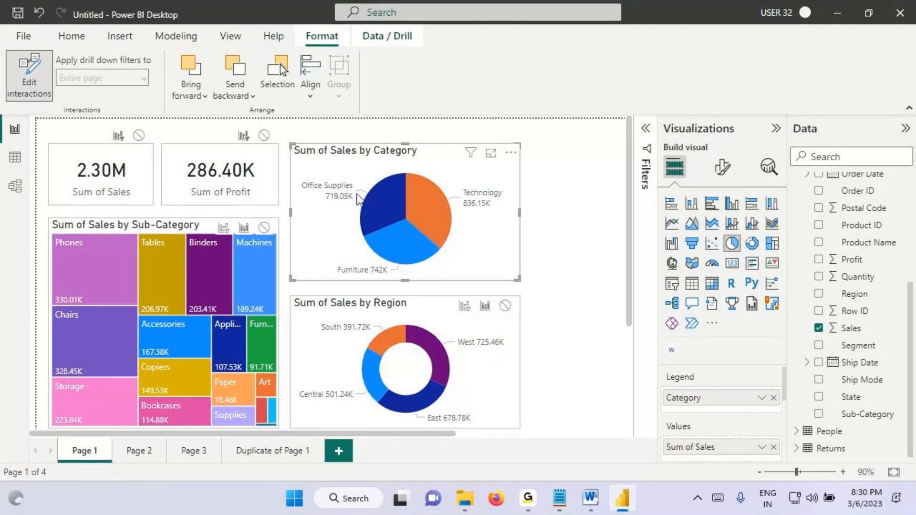
Step: Tick the Technology slice, outline the Region donut, circle its interaction icons, and clear the annotations
drag(413, 198, 519, 153)
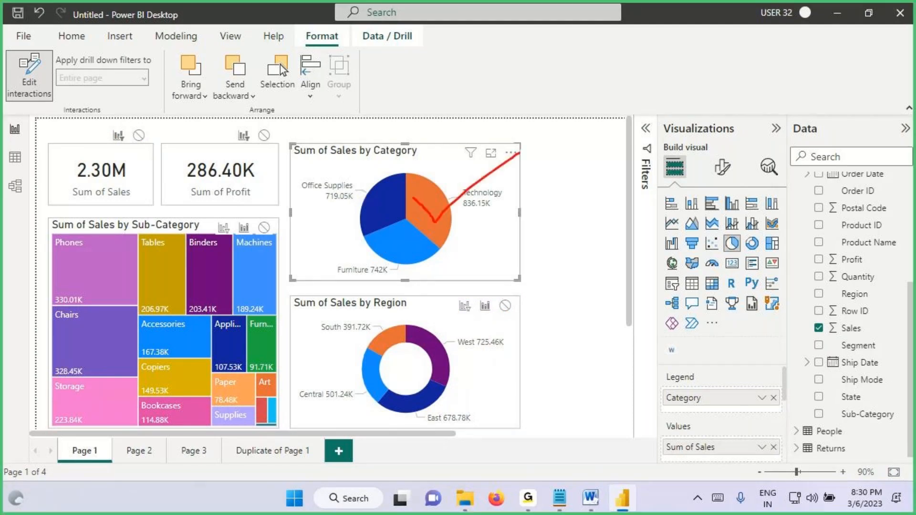
mouse_move(520, 299)
mouse_down()
mouse_move(286, 301)
mouse_move(297, 412)
mouse_move(519, 350)
mouse_move(515, 293)
mouse_up()
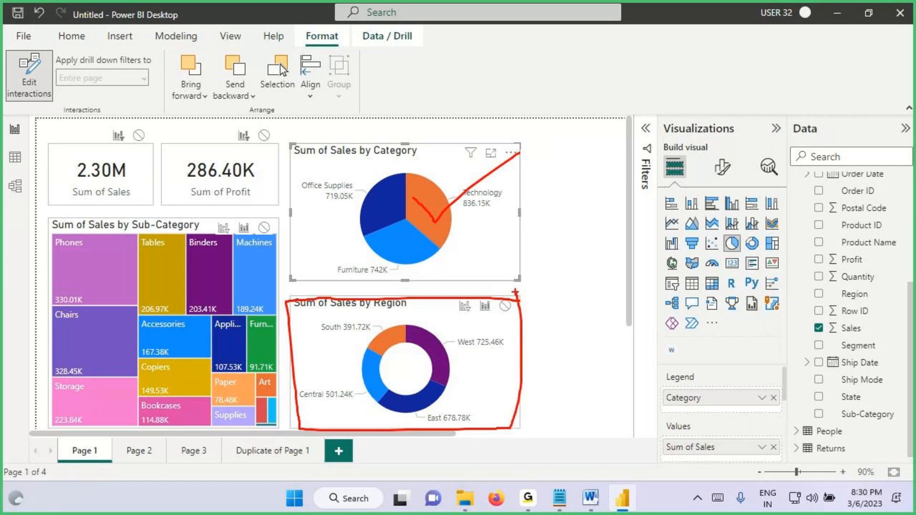
mouse_move(444, 306)
mouse_down()
mouse_move(451, 318)
mouse_move(444, 307)
mouse_up()
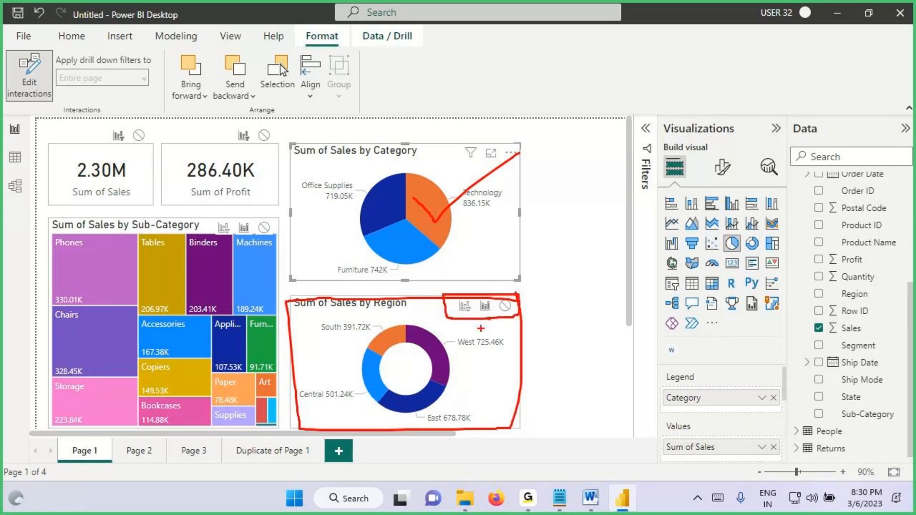
key(Escape)
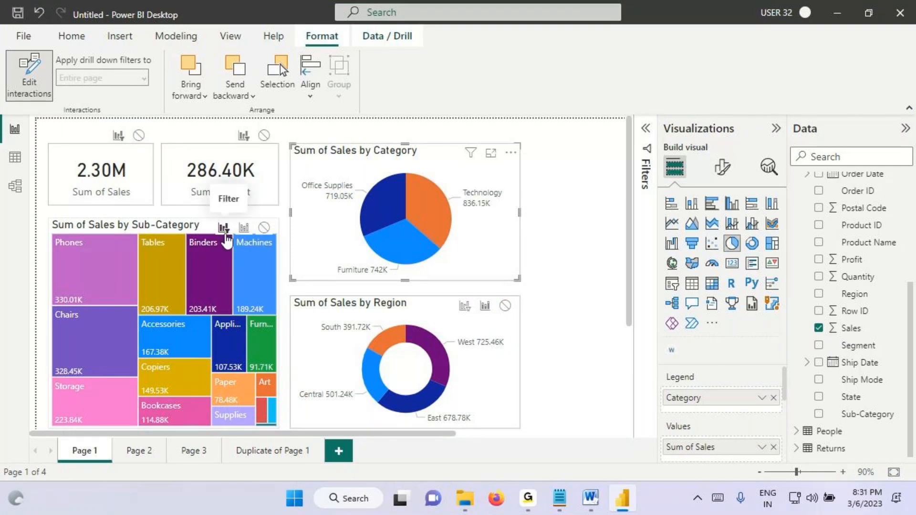
Step: Set the Category pie's interaction to Filter for the Sub-Category treemap and None for both the Sum of Sales and Sum of Profit cards
click(224, 230)
key(ctrl+2)
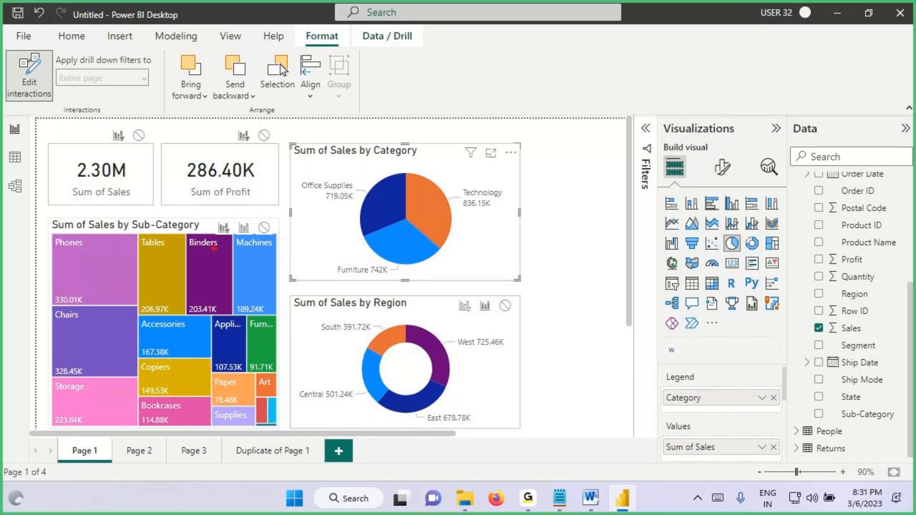
drag(208, 215, 237, 235)
drag(107, 127, 141, 153)
key(Escape)
click(139, 135)
click(264, 136)
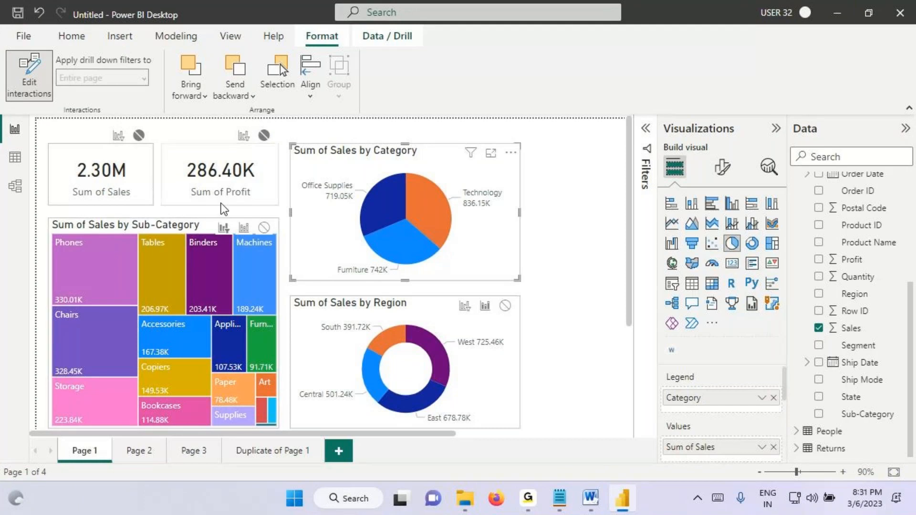
Step: Box the treemap's interaction icons and the Edit interactions command, clear the annotations, and turn off Edit interactions
key(ctrl+2)
drag(205, 216, 288, 246)
drag(8, 55, 50, 95)
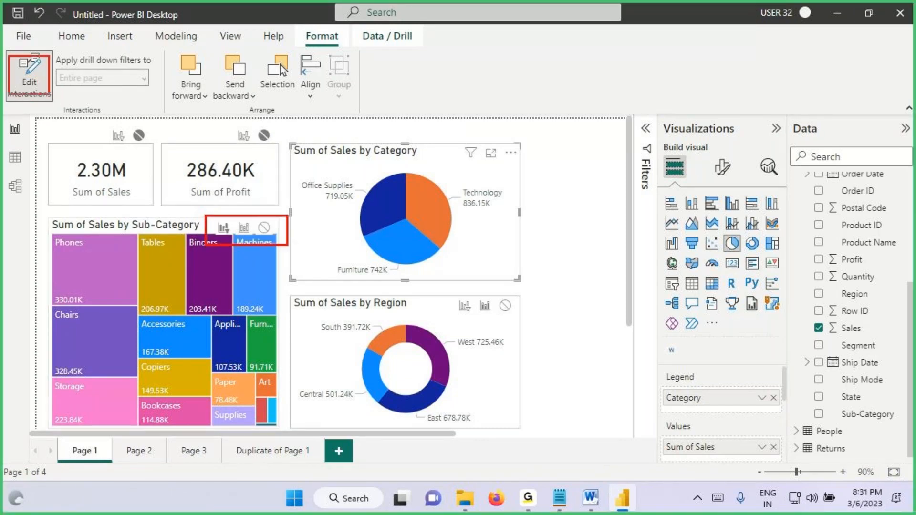
key(Escape)
click(33, 81)
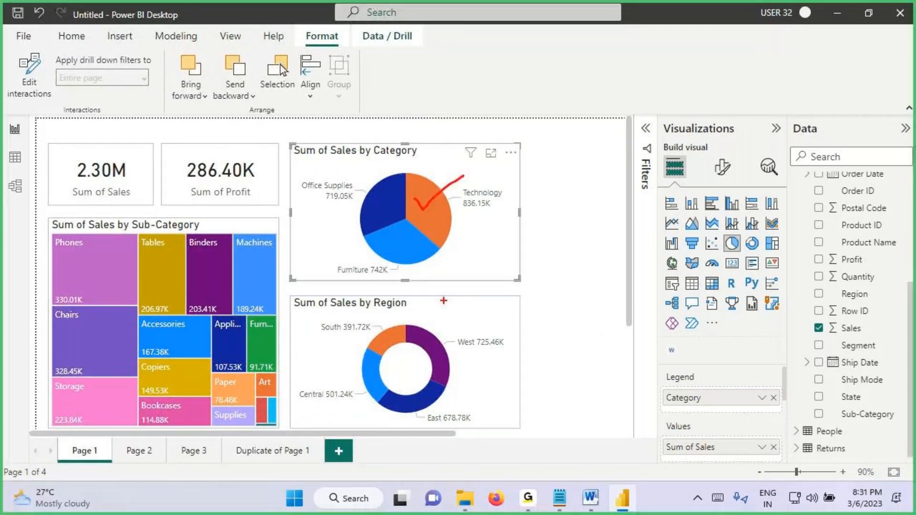
Step: Tick the Technology slice and draw an arrow, the letter H and a tick on the Region donut
drag(443, 300, 444, 327)
mouse_move(434, 316)
mouse_down()
mouse_move(443, 329)
mouse_move(477, 333)
mouse_up()
drag(487, 308, 487, 334)
drag(475, 324, 618, 270)
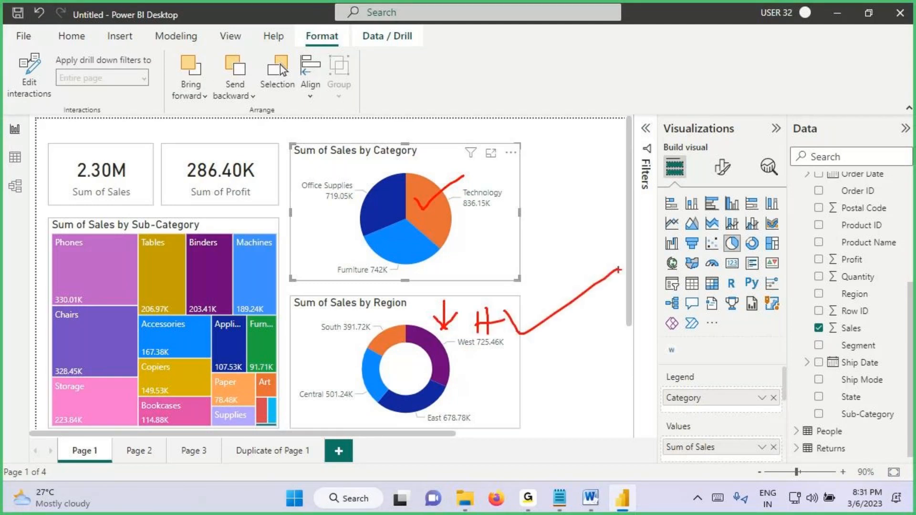
Step: Draw an arrow onto the treemap, cross out a circled H there, and circle an F below it
drag(122, 215, 123, 256)
mouse_move(111, 242)
mouse_down()
mouse_move(126, 272)
mouse_move(156, 241)
mouse_move(184, 285)
mouse_move(206, 269)
mouse_up()
mouse_move(178, 317)
mouse_down()
mouse_move(183, 347)
mouse_move(219, 299)
mouse_up()
mouse_move(198, 260)
mouse_down()
mouse_move(167, 286)
mouse_move(234, 232)
mouse_up()
Step: Underline both card values, draw an arrow and handwriting above the Sum of Sales card, and clear the annotations
drag(91, 183, 165, 181)
drag(183, 188, 254, 175)
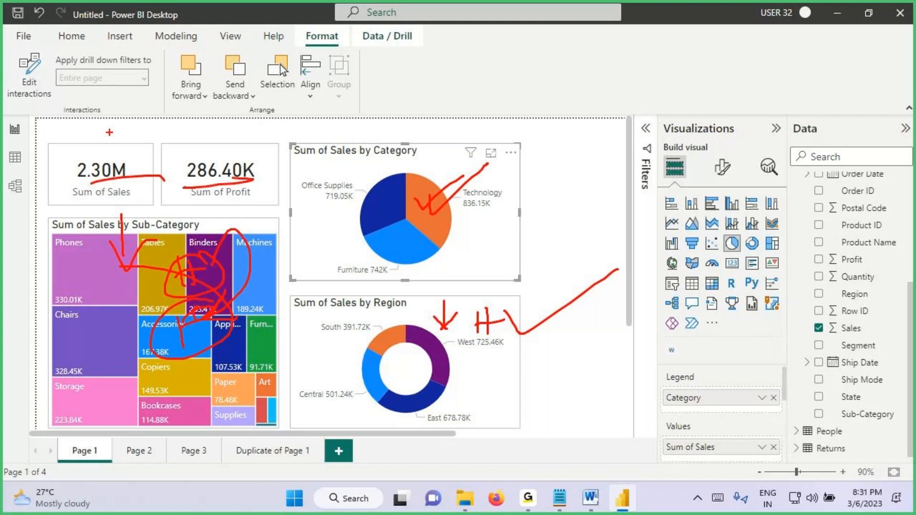
mouse_move(110, 132)
mouse_down()
mouse_move(109, 165)
mouse_move(127, 124)
mouse_up()
mouse_move(97, 151)
mouse_down()
mouse_move(131, 140)
mouse_move(144, 120)
mouse_up()
drag(150, 93, 152, 68)
drag(154, 69, 172, 81)
key(Escape)
Step: Select the Technology slice, box the filtered treemap, and underline the Technology value and the four Sub-Category tile values
click(442, 205)
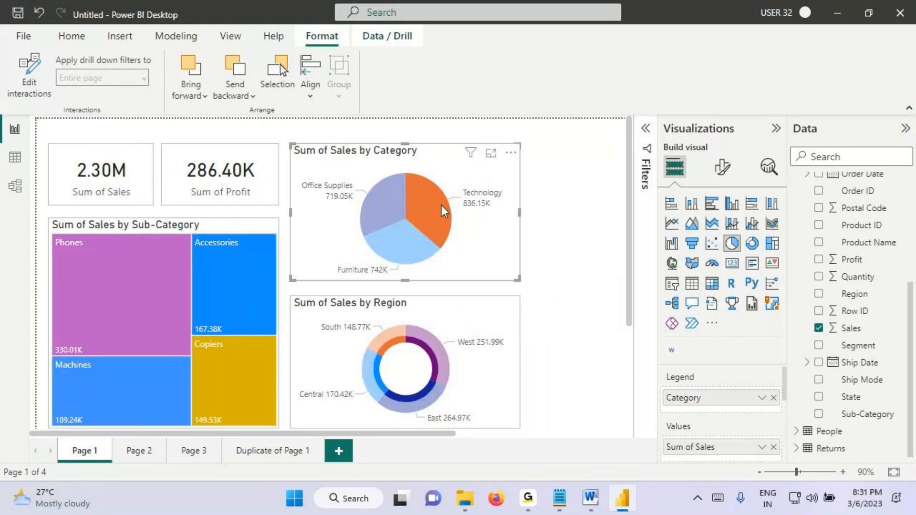
key(ctrl+2)
mouse_move(53, 220)
mouse_down()
mouse_move(186, 393)
mouse_move(281, 425)
mouse_up()
drag(460, 212, 523, 211)
drag(56, 353, 132, 353)
drag(184, 339, 244, 336)
drag(193, 435, 253, 431)
drag(34, 427, 144, 434)
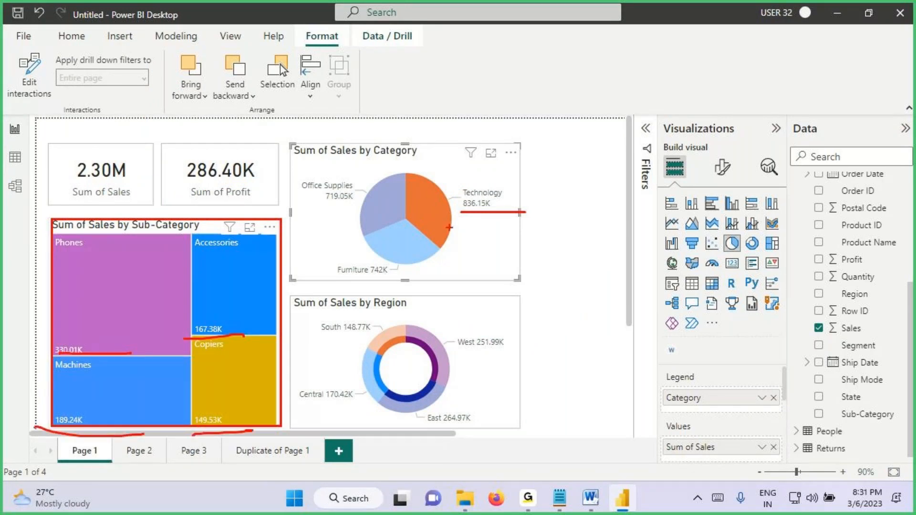
Step: Tick the Technology slice, circle both cards together, handwrite "No" above them, and clear the annotations
drag(424, 202, 475, 155)
mouse_move(61, 188)
mouse_down()
mouse_move(247, 199)
mouse_move(255, 161)
mouse_move(62, 186)
mouse_move(94, 187)
mouse_up()
mouse_move(122, 140)
mouse_down()
mouse_move(137, 114)
mouse_move(173, 110)
mouse_up()
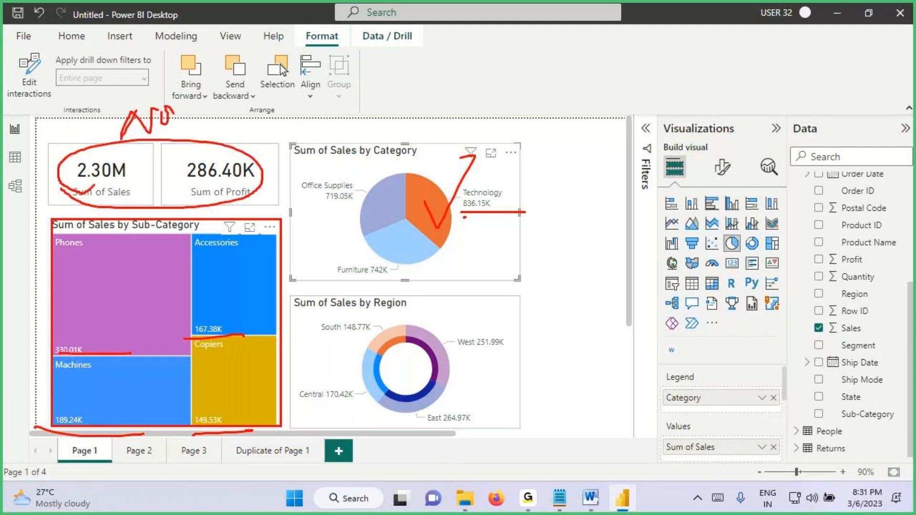
key(Escape)
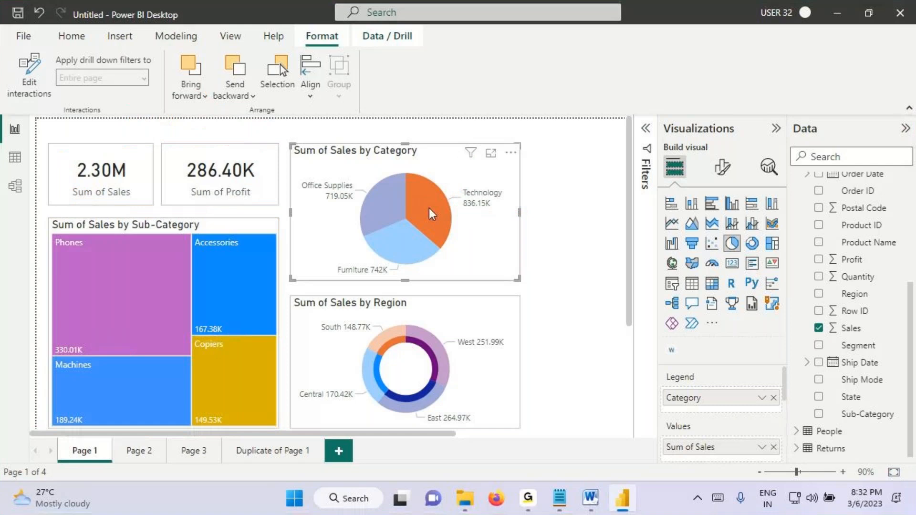
Step: Switch the pie selection from Technology to the Furniture slice and box the filtered Sub-Category treemap
click(428, 208)
click(396, 248)
key(ctrl+2)
drag(50, 236, 281, 423)
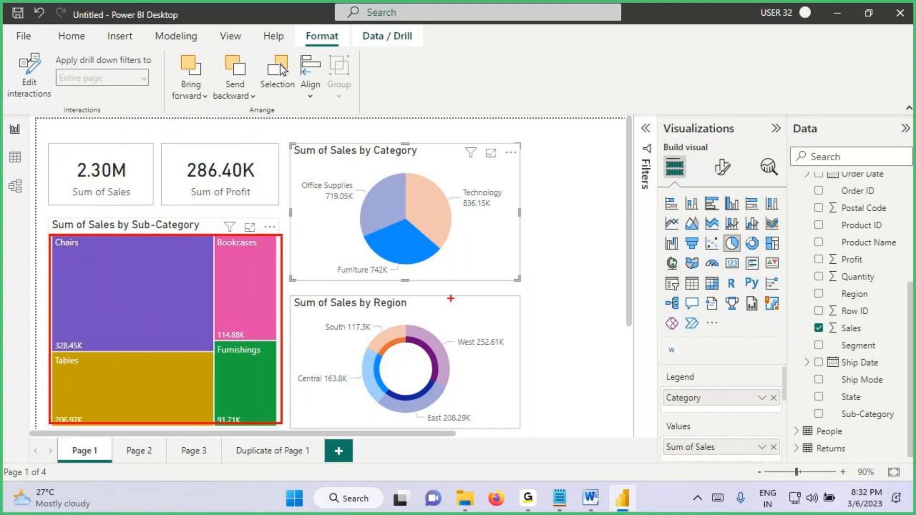
Step: Clear the annotations, select the Office Supplies slice in the Category pie, box the filtered treemap, and clear the box
key(Escape)
click(394, 198)
key(ctrl+2)
drag(50, 220, 281, 425)
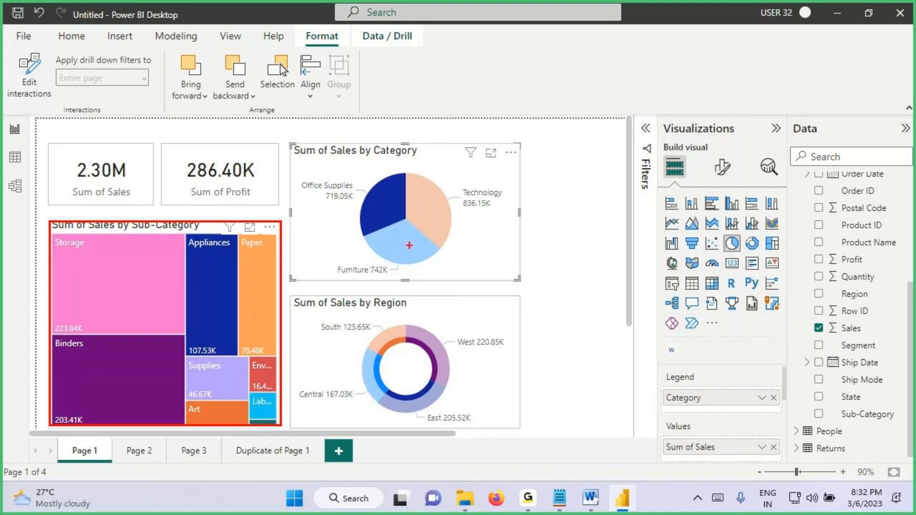
key(Escape)
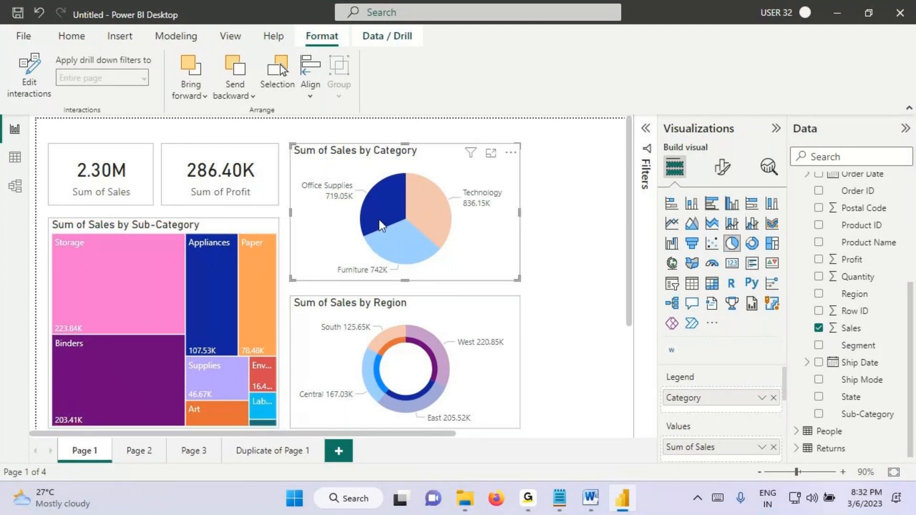
Step: Deselect the Office Supplies slice, tick the Region donut, box the cards and circle their values, handwrite "change" above them, and clear the annotations
click(378, 220)
key(ctrl+2)
mouse_move(365, 377)
mouse_down()
mouse_move(376, 386)
mouse_move(421, 351)
mouse_up()
mouse_move(48, 149)
mouse_down()
mouse_move(150, 188)
mouse_move(278, 204)
mouse_up()
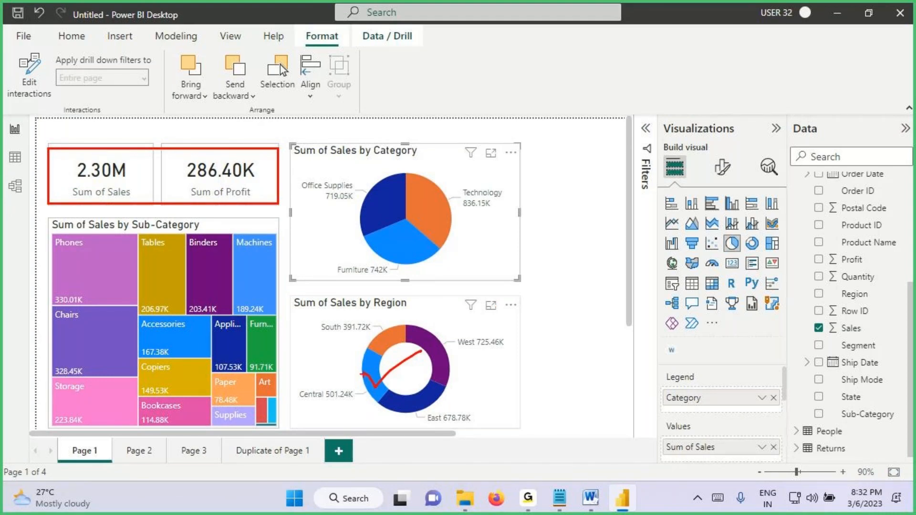
drag(365, 374, 432, 342)
mouse_move(150, 204)
mouse_down()
mouse_move(111, 145)
mouse_move(73, 164)
mouse_move(138, 193)
mouse_up()
mouse_move(198, 148)
mouse_down()
mouse_move(263, 165)
mouse_move(174, 152)
mouse_up()
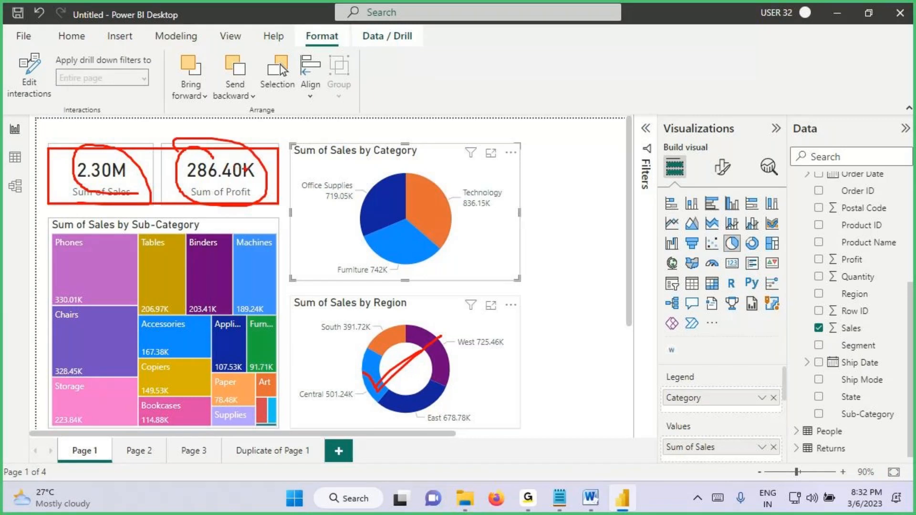
drag(157, 102, 173, 121)
mouse_move(175, 75)
mouse_down()
mouse_move(185, 118)
mouse_move(299, 97)
mouse_up()
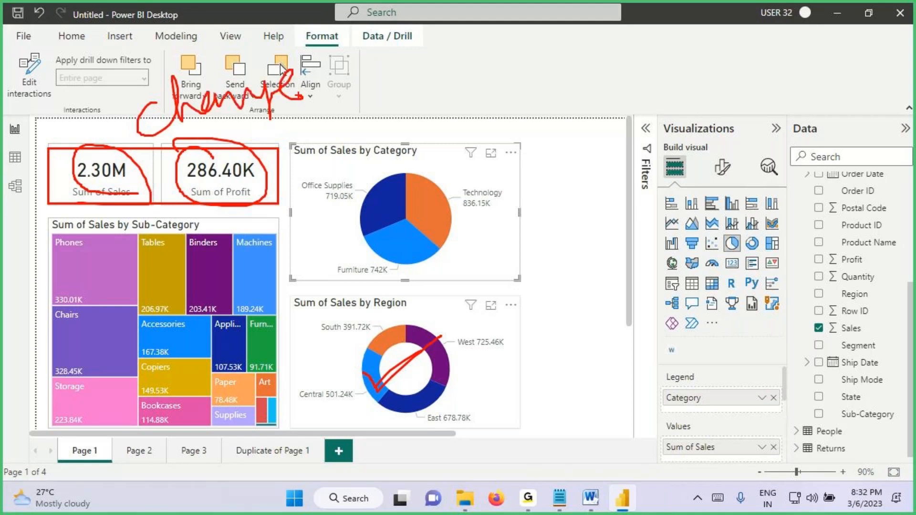
drag(195, 122, 369, 72)
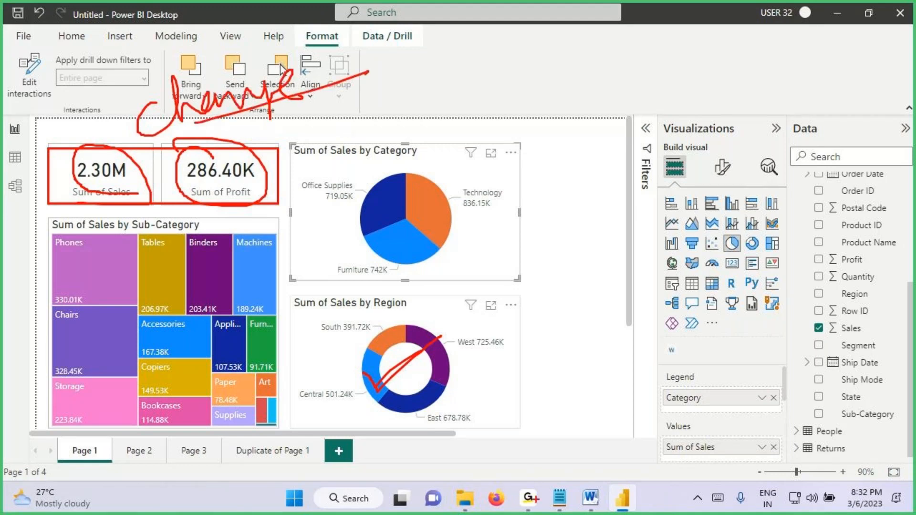
key(Escape)
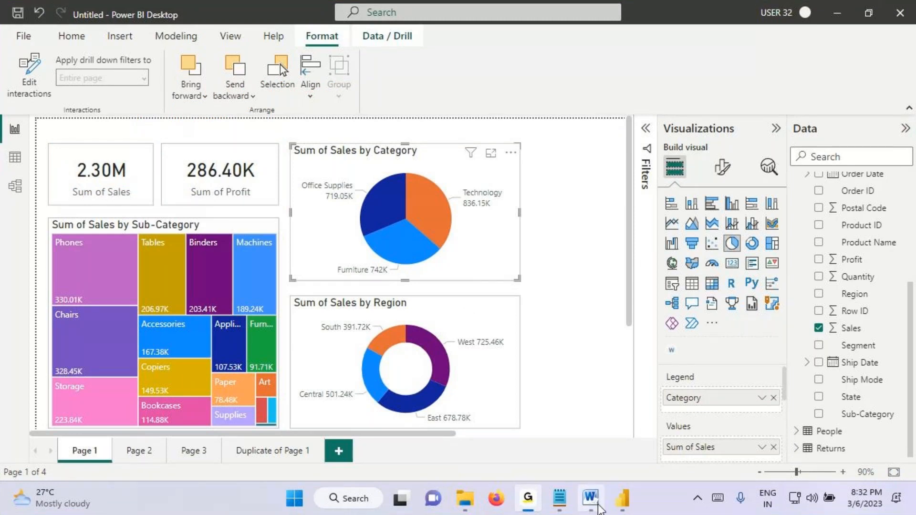
Step: Return to Power BI Desktop, mark the pie, cards, Edit interactions command and Region donut, connect the donut to the other visuals, and clear the annotations
click(618, 510)
key(ctrl+2)
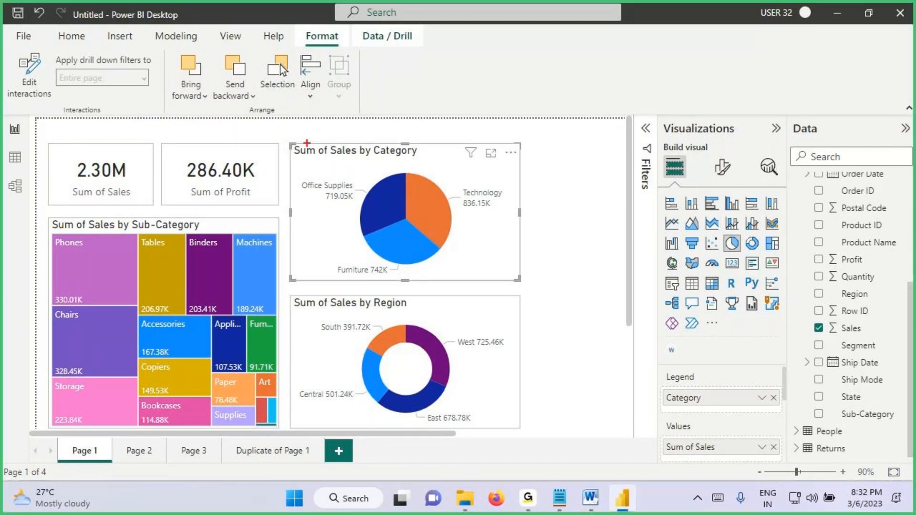
drag(291, 146, 520, 271)
mouse_move(220, 134)
mouse_down()
mouse_move(280, 154)
mouse_move(61, 191)
mouse_move(267, 169)
mouse_move(193, 125)
mouse_move(174, 125)
mouse_up()
drag(53, 54, 50, 59)
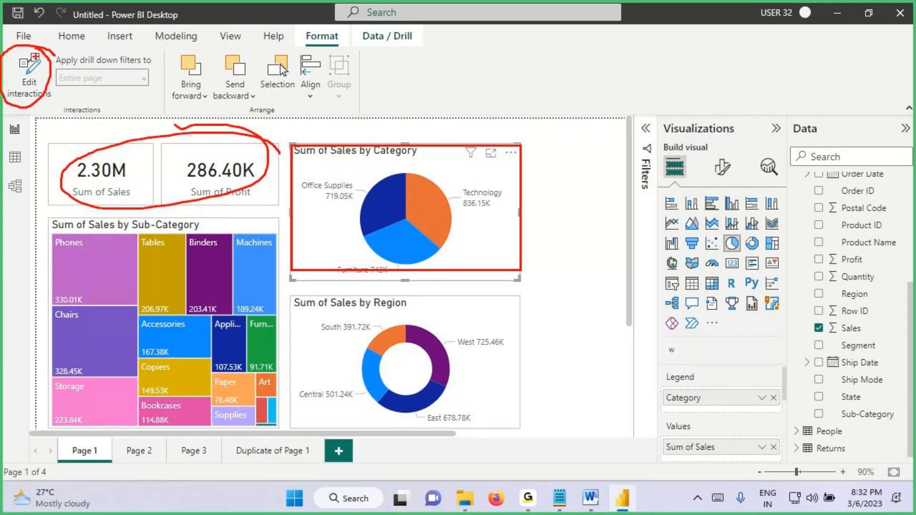
mouse_move(419, 302)
mouse_down()
mouse_move(300, 328)
mouse_move(136, 219)
mouse_up()
drag(342, 309, 230, 187)
drag(396, 278, 399, 169)
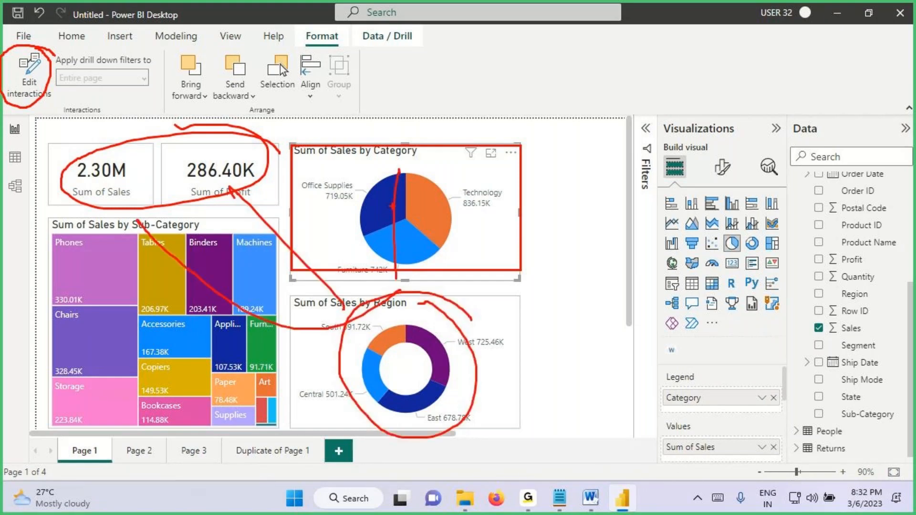
drag(358, 300, 104, 428)
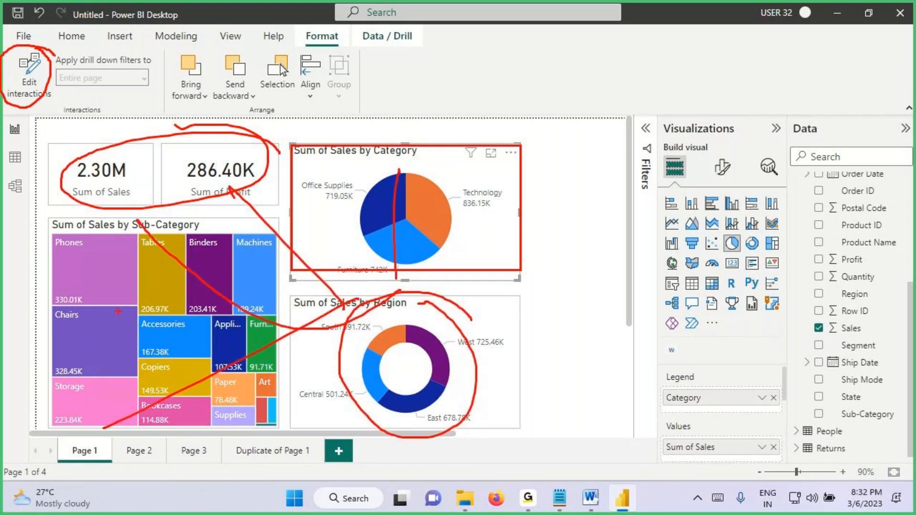
key(Escape)
Step: Select and tick the Region donut, handwrite "H" on the pie and treemap and "F" on both cards, and clear the annotations
click(448, 382)
key(ctrl+2)
drag(361, 365, 403, 346)
mouse_move(451, 194)
mouse_down()
mouse_move(448, 166)
mouse_move(457, 189)
mouse_move(456, 176)
mouse_up()
mouse_move(124, 276)
mouse_down()
mouse_move(141, 334)
mouse_move(159, 327)
mouse_up()
drag(115, 305, 187, 291)
drag(70, 138, 106, 136)
drag(87, 140, 82, 161)
drag(82, 152, 133, 147)
drag(207, 125, 208, 168)
drag(192, 122, 277, 129)
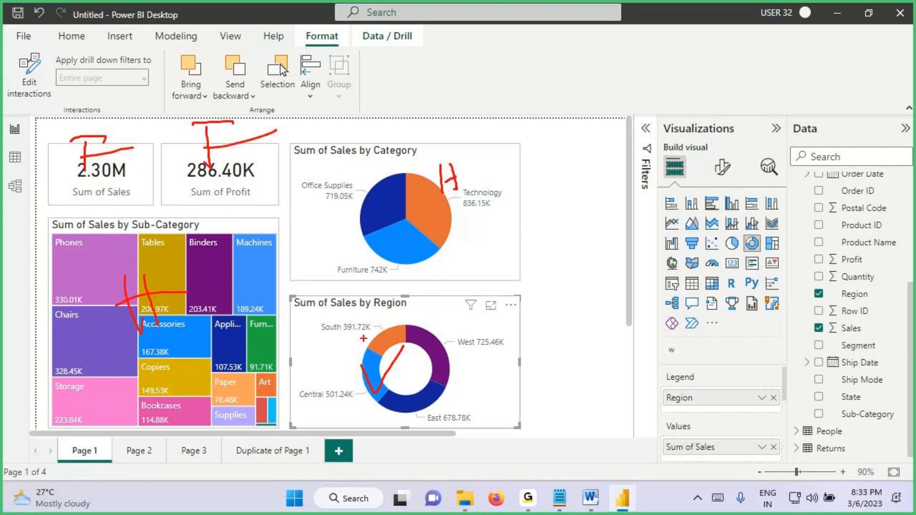
key(Escape)
Step: Select the Central slice of the Region donut, tick the pie, the treemap and both cards, and clear the annotations
click(377, 371)
key(ctrl+2)
mouse_move(415, 201)
mouse_down()
mouse_move(455, 218)
mouse_move(542, 147)
mouse_up()
drag(75, 282, 185, 219)
drag(85, 179, 137, 130)
drag(197, 189, 249, 129)
key(Escape)
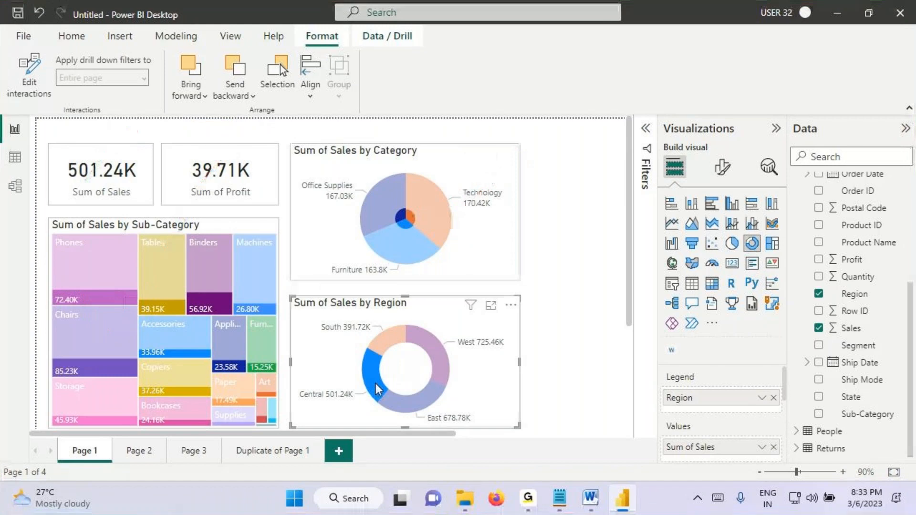
Step: Deselect the Central slice, tick the donut, mark the pie, the treemap and both cards by hand, and clear the annotations
click(368, 384)
mouse_move(361, 378)
mouse_down()
mouse_move(379, 397)
mouse_move(408, 360)
mouse_up()
mouse_move(406, 230)
mouse_down()
mouse_move(448, 188)
mouse_move(452, 215)
mouse_up()
drag(499, 162, 480, 200)
drag(486, 187, 538, 168)
drag(177, 263, 109, 341)
drag(105, 270, 177, 326)
mouse_move(234, 263)
mouse_down()
mouse_move(205, 305)
mouse_move(288, 275)
mouse_up()
drag(78, 152, 173, 186)
drag(139, 160, 71, 200)
mouse_move(187, 181)
mouse_down()
mouse_move(225, 148)
mouse_move(228, 186)
mouse_up()
mouse_move(125, 149)
mouse_down()
mouse_move(160, 100)
mouse_move(168, 127)
mouse_move(194, 99)
mouse_up()
key(Escape)
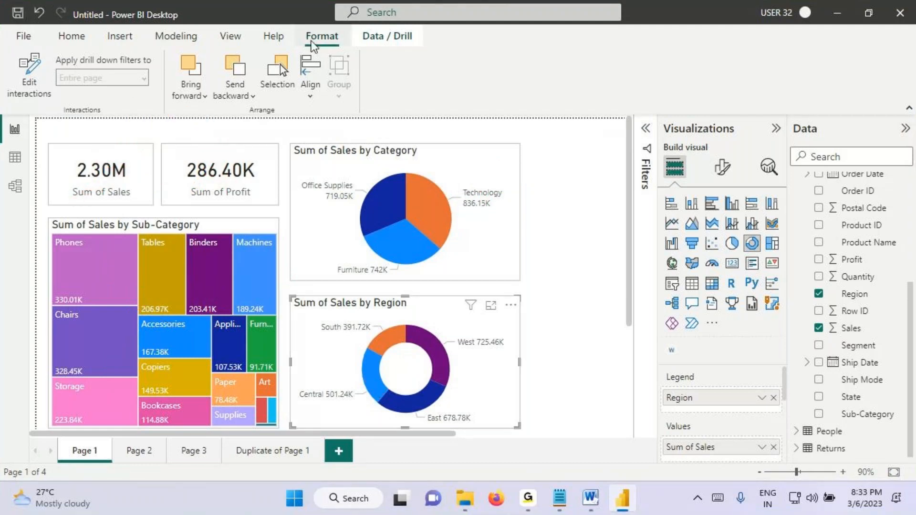
Step: Turn on Edit interactions for the Region donut, box the donut, mark the pie and treemap interaction options, and clear the annotations
click(24, 71)
key(ctrl+2)
mouse_move(291, 295)
mouse_down()
mouse_move(467, 409)
mouse_move(537, 425)
mouse_up()
mouse_move(440, 154)
mouse_down()
mouse_move(472, 168)
mouse_move(535, 153)
mouse_move(482, 160)
mouse_up()
mouse_move(292, 222)
mouse_down()
mouse_move(258, 244)
mouse_move(244, 218)
mouse_up()
mouse_move(485, 193)
mouse_down()
mouse_move(472, 178)
mouse_move(506, 176)
mouse_up()
key(Escape)
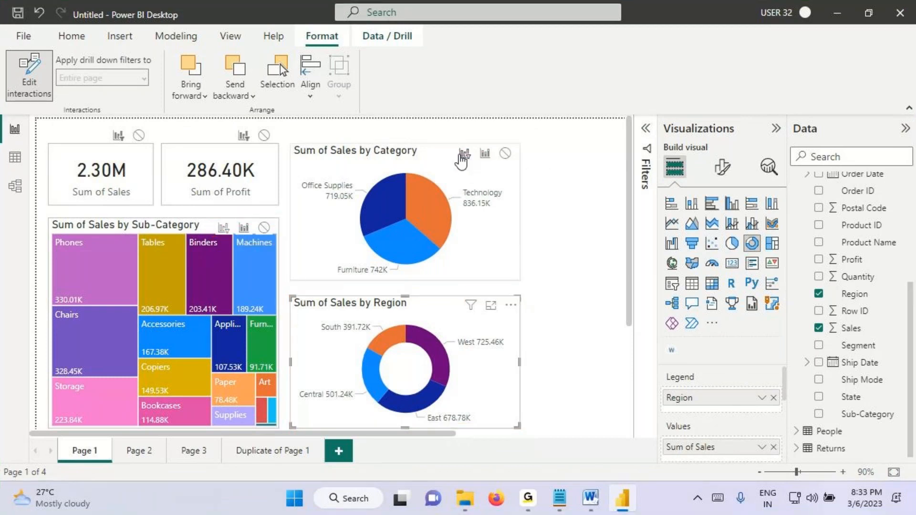
Step: Set the donut's interaction to Filter for the pie and treemap and None for both cards, and turn off Edit interactions
click(464, 155)
click(223, 227)
click(139, 135)
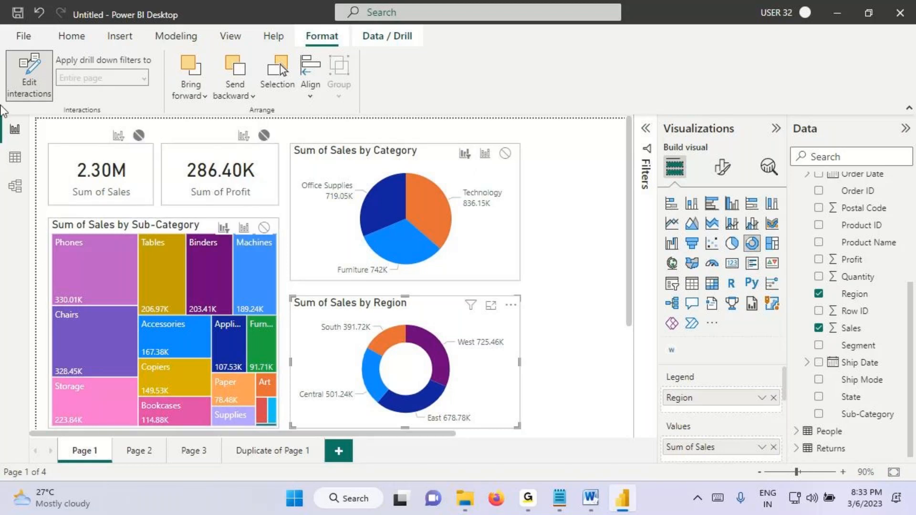
click(21, 79)
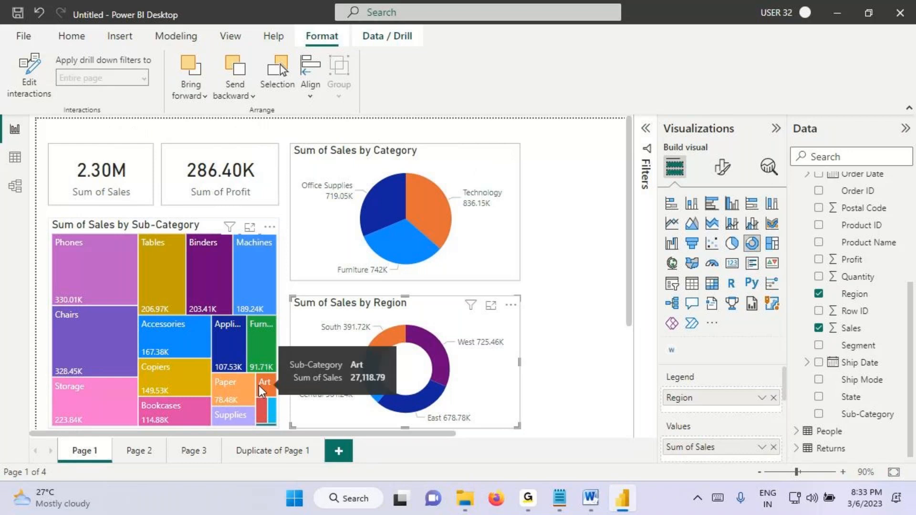
Step: Test the Central slice of the Region donut, mark the pie's Technology value and both cards, and clear the annotations
click(379, 384)
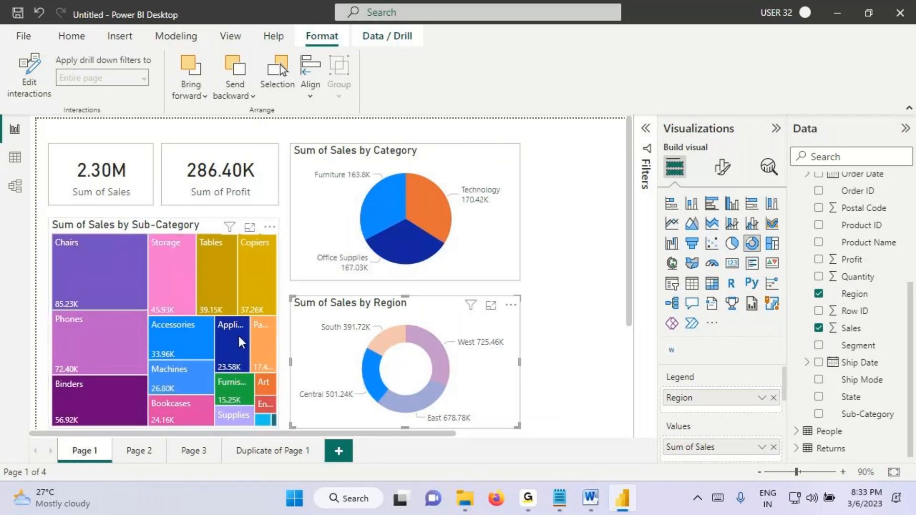
key(ctrl+2)
mouse_move(420, 216)
mouse_down()
mouse_move(483, 211)
mouse_move(470, 240)
mouse_up()
drag(499, 199, 483, 217)
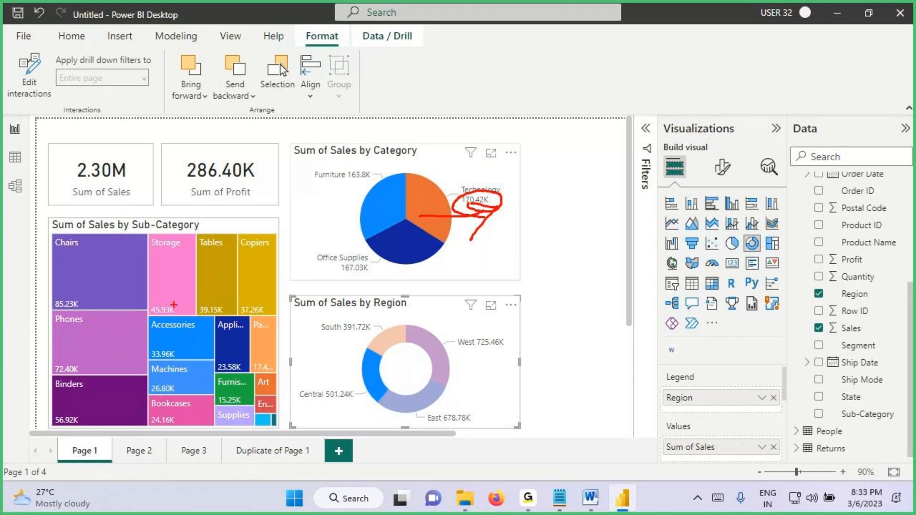
drag(84, 205, 244, 200)
drag(150, 158, 258, 138)
key(Escape)
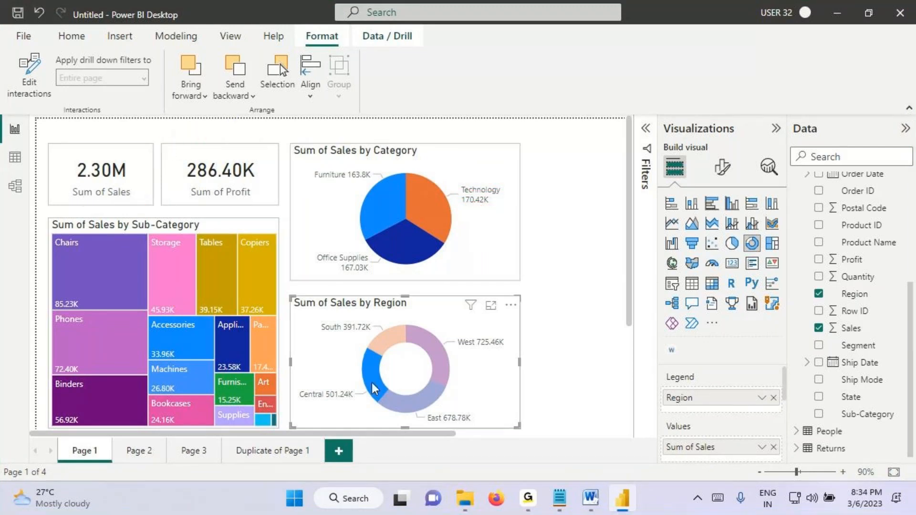
Step: Deselect the Central slice, tick the treemap's Phones tile, box both cards, draw an arrow through them, and clear the annotations
click(371, 382)
key(ctrl+2)
mouse_move(64, 262)
mouse_down()
mouse_move(75, 279)
mouse_move(110, 235)
mouse_up()
mouse_move(56, 150)
mouse_down()
mouse_move(154, 204)
mouse_move(275, 209)
mouse_up()
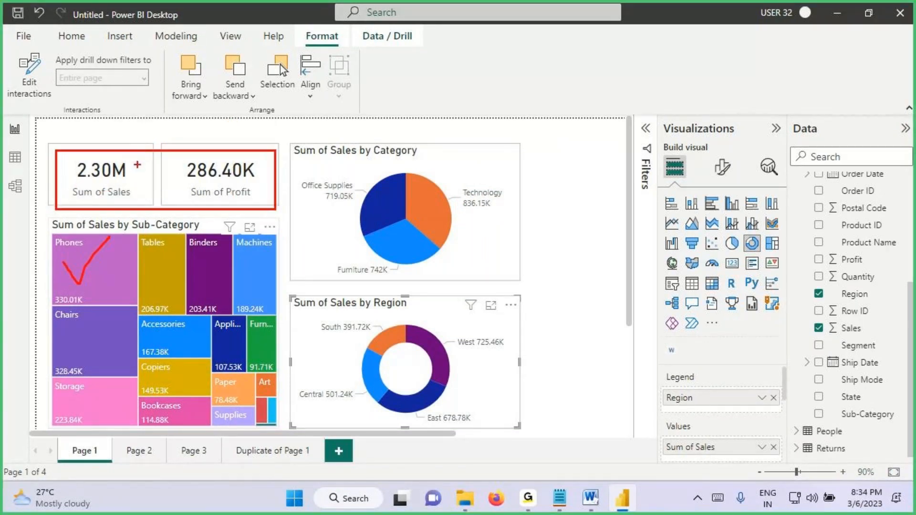
mouse_move(63, 264)
mouse_down()
mouse_move(77, 288)
mouse_move(105, 224)
mouse_move(98, 165)
mouse_move(136, 102)
mouse_move(134, 143)
mouse_up()
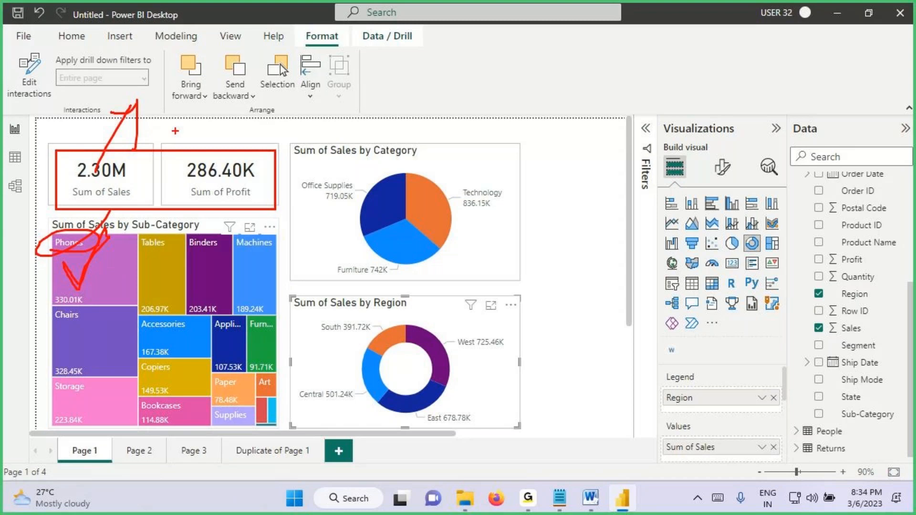
key(Escape)
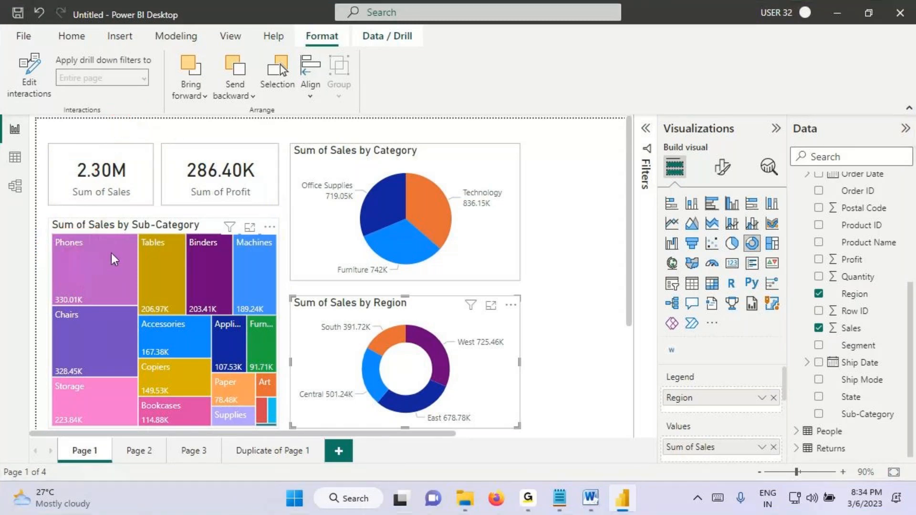
Step: Select the Phones tile, circle the cards and Region donut, point an arrow at the pie, box the treemap, and clear the annotations
click(110, 253)
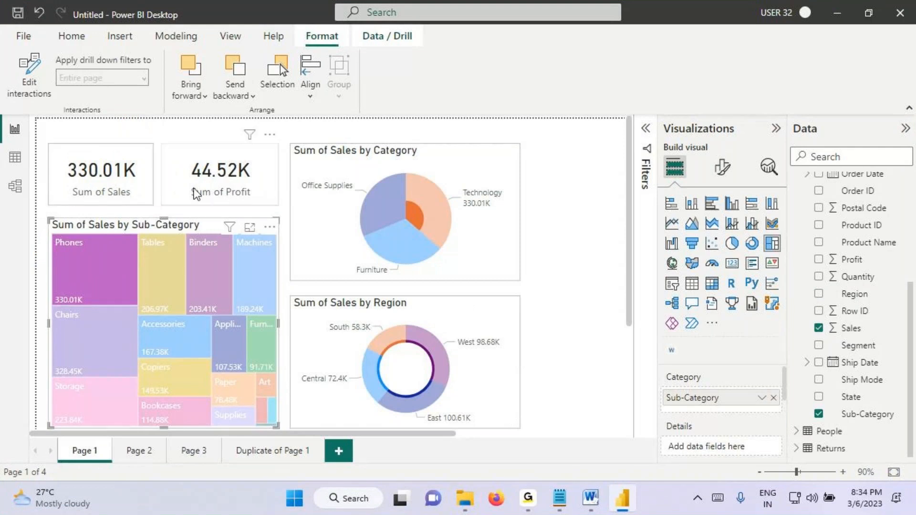
key(ctrl+2)
drag(246, 159, 251, 152)
mouse_move(437, 143)
mouse_down()
mouse_move(440, 180)
mouse_move(457, 158)
mouse_up()
drag(197, 153, 274, 39)
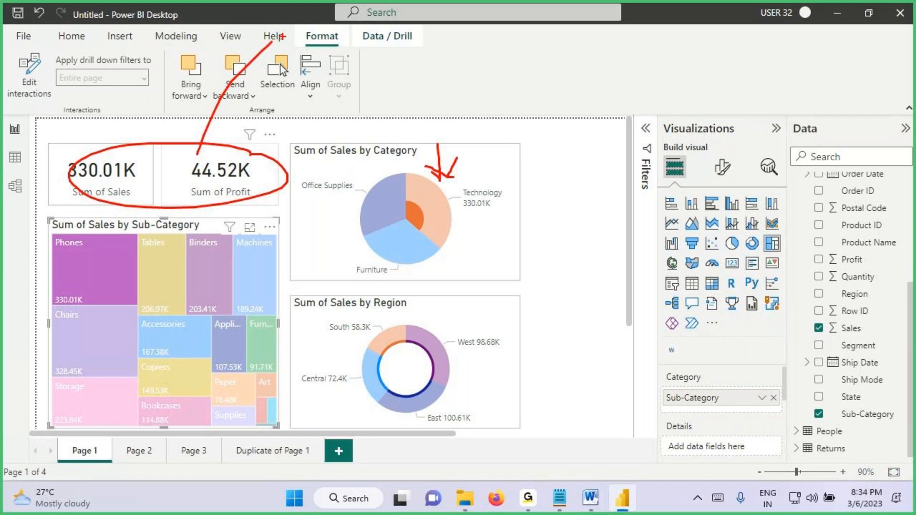
drag(352, 305, 355, 308)
drag(197, 152, 232, 79)
drag(46, 229, 285, 422)
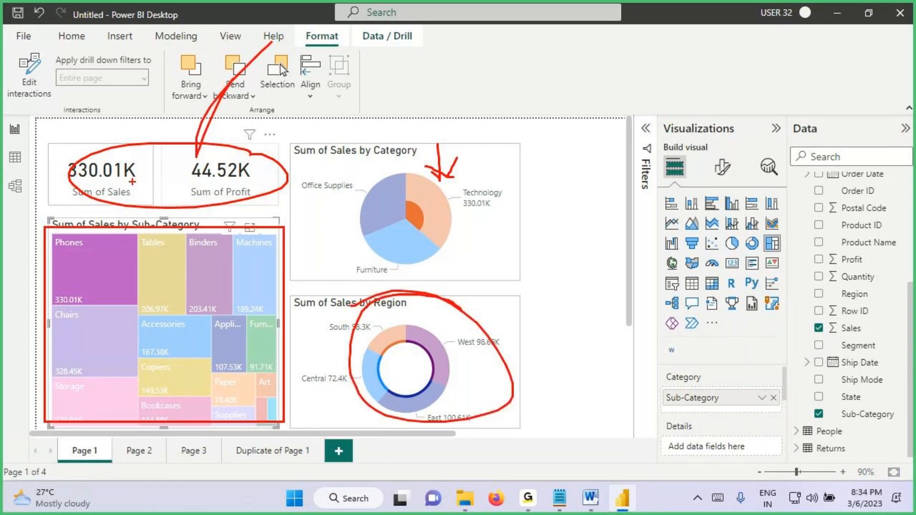
key(Escape)
Step: Reselect the Phones tile, mark the highlighted Technology portion and the Region donut, underline both cards, and clear the annotations
click(95, 263)
click(95, 263)
key(ctrl+2)
drag(414, 170, 472, 150)
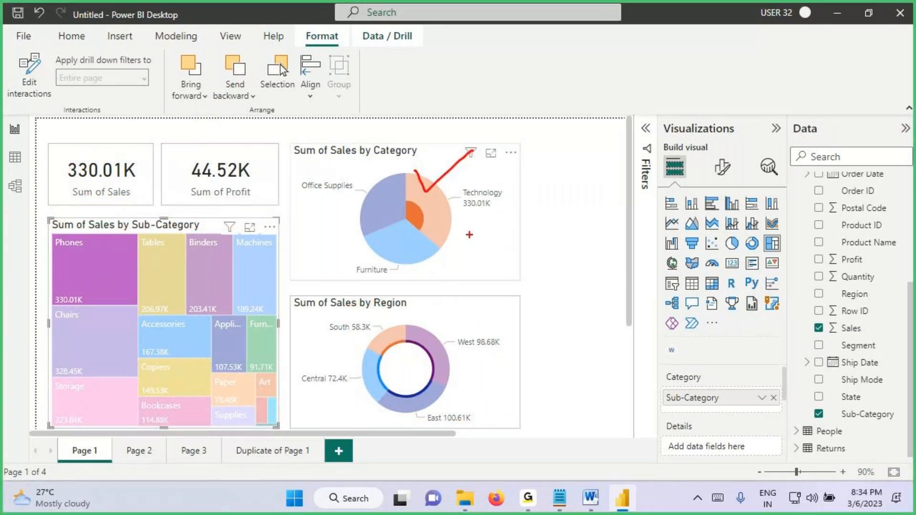
mouse_move(406, 208)
mouse_down()
mouse_move(424, 206)
mouse_move(430, 219)
mouse_move(420, 234)
mouse_up()
mouse_move(461, 200)
mouse_down()
mouse_move(512, 197)
mouse_move(505, 205)
mouse_up()
drag(404, 221, 431, 214)
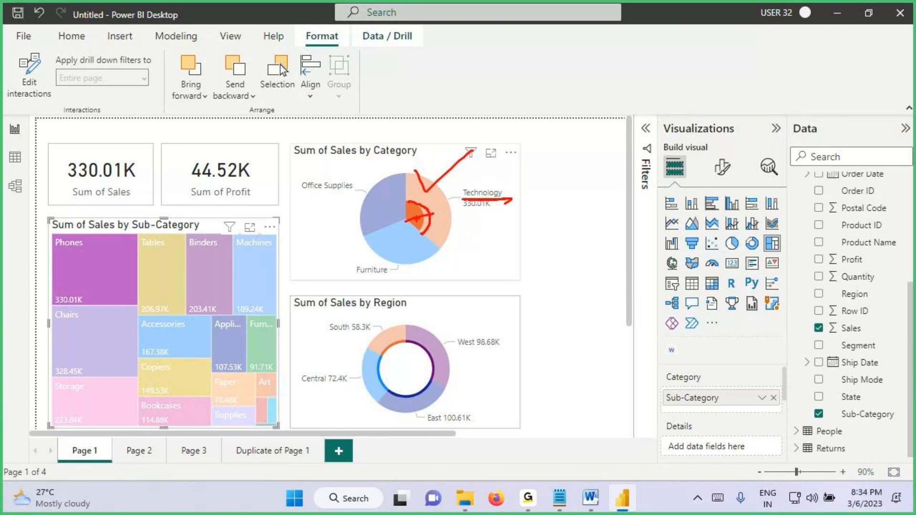
mouse_move(387, 291)
mouse_down()
mouse_move(389, 318)
mouse_move(374, 329)
mouse_up()
drag(88, 209, 129, 207)
drag(189, 210, 270, 204)
mouse_move(163, 170)
mouse_down()
mouse_move(161, 139)
mouse_move(194, 142)
mouse_up()
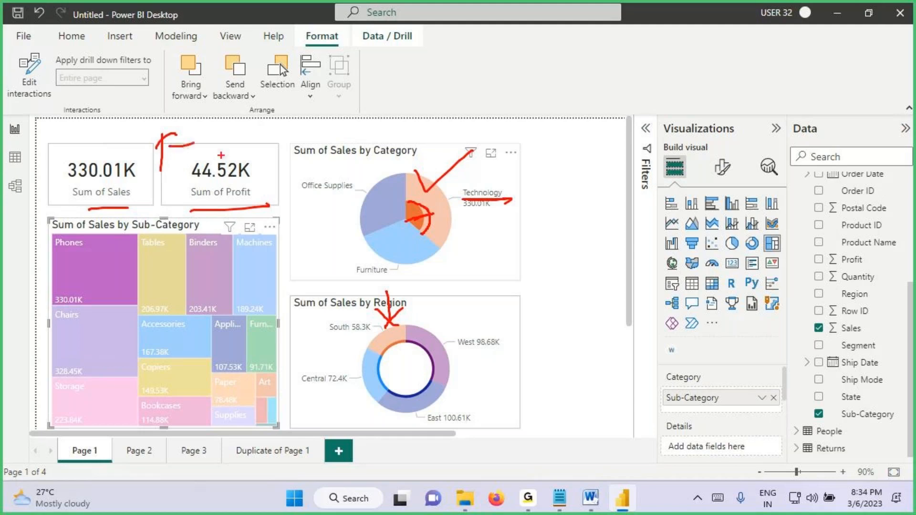
key(Escape)
Step: Switch to the Notepad notes and highlight the Highlight, Filter and None action entries and the line on changing default interactions
click(559, 499)
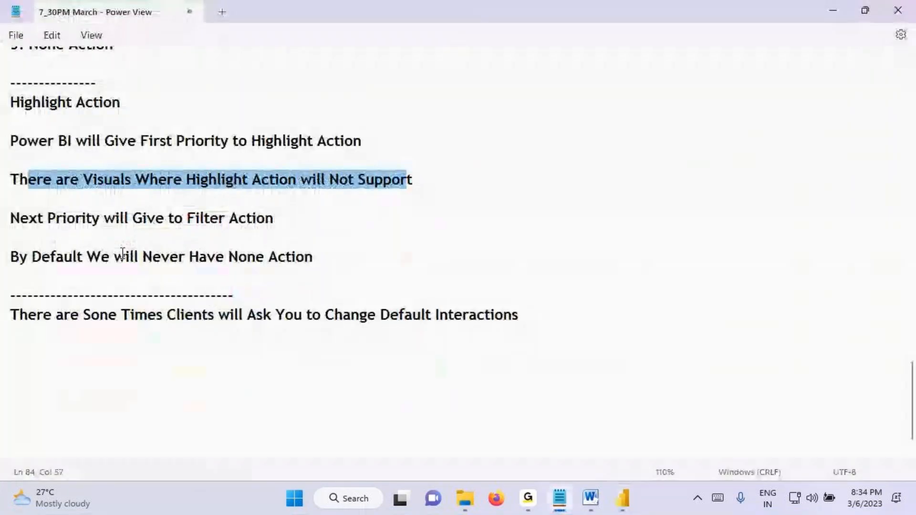
scroll(112, 244, up, 3)
drag(39, 179, 111, 181)
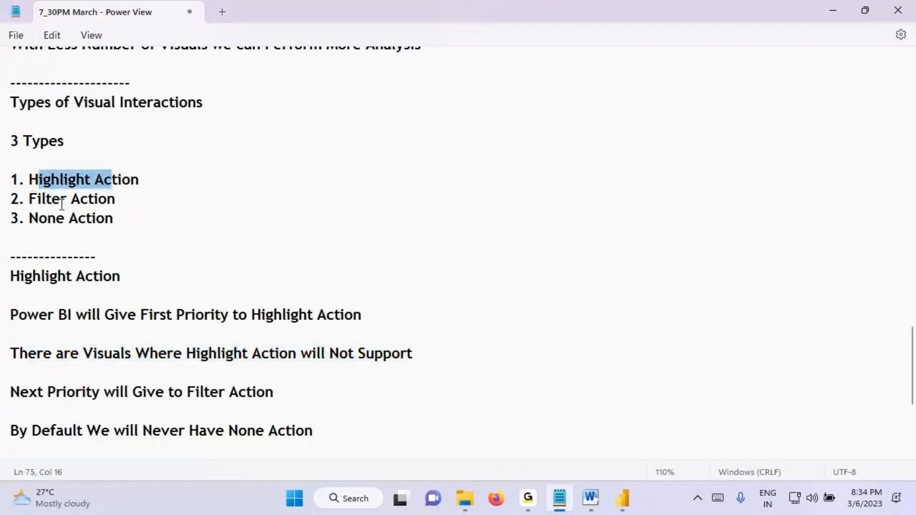
drag(45, 199, 133, 199)
drag(38, 219, 119, 219)
scroll(174, 210, down, 1)
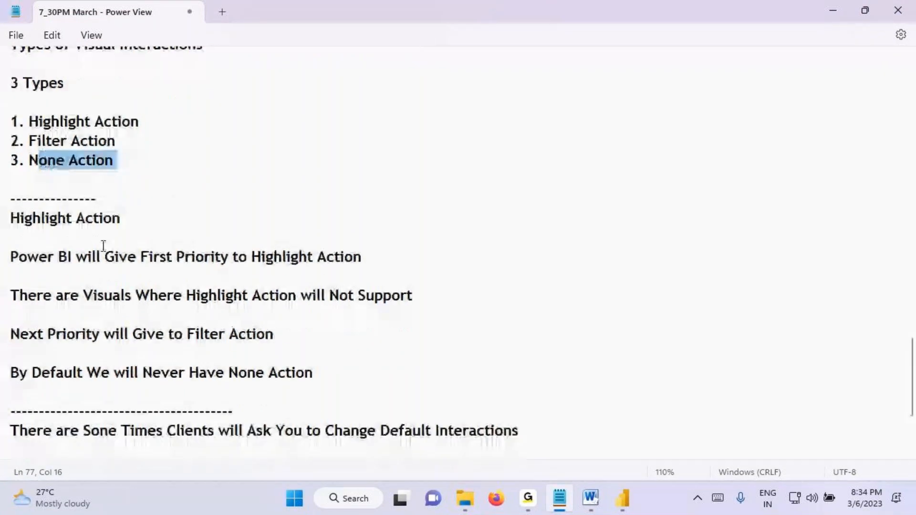
scroll(102, 244, down, 2)
drag(272, 315, 503, 317)
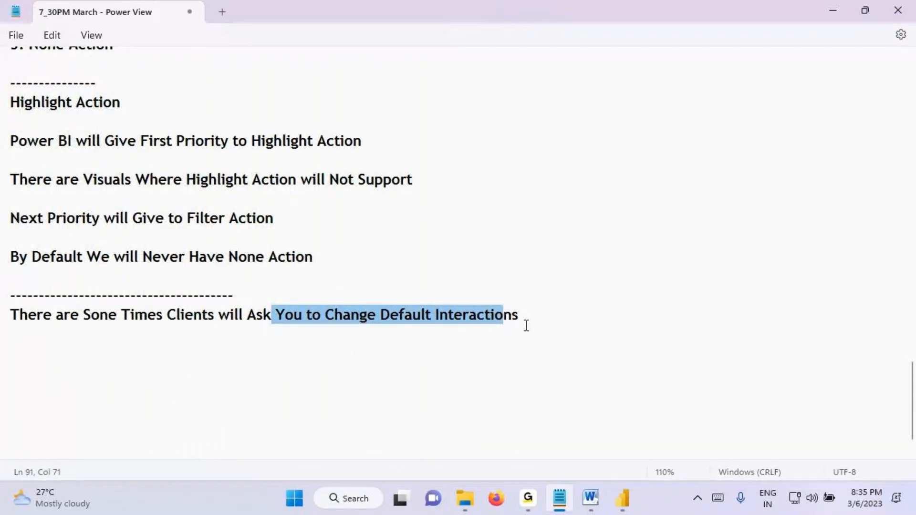
Step: Switch back to Power BI Desktop and open the Duplicate of Page 1 report page
click(622, 499)
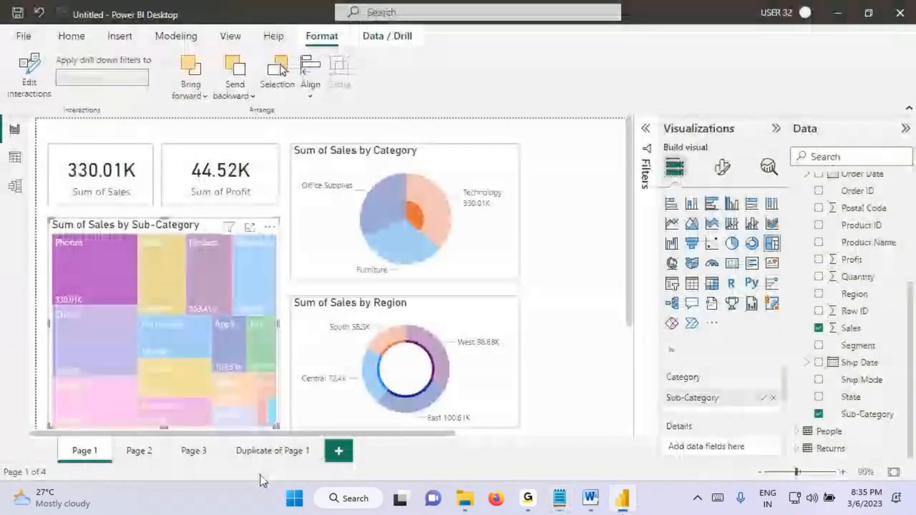
click(271, 451)
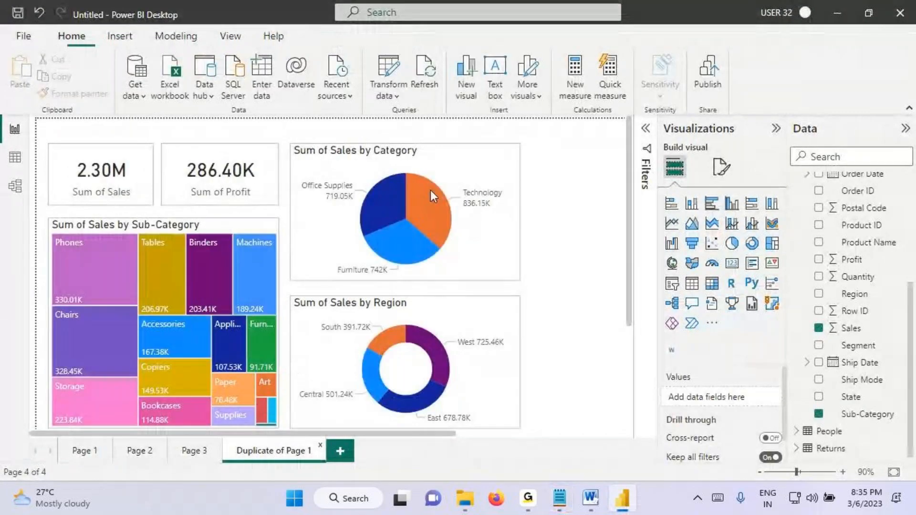
Step: Select the Category pie, circle all the visuals as Default, underline the Duplicate of Page 1 tab, clear the annotations, and briefly revisit Page 1
mouse_move(428, 203)
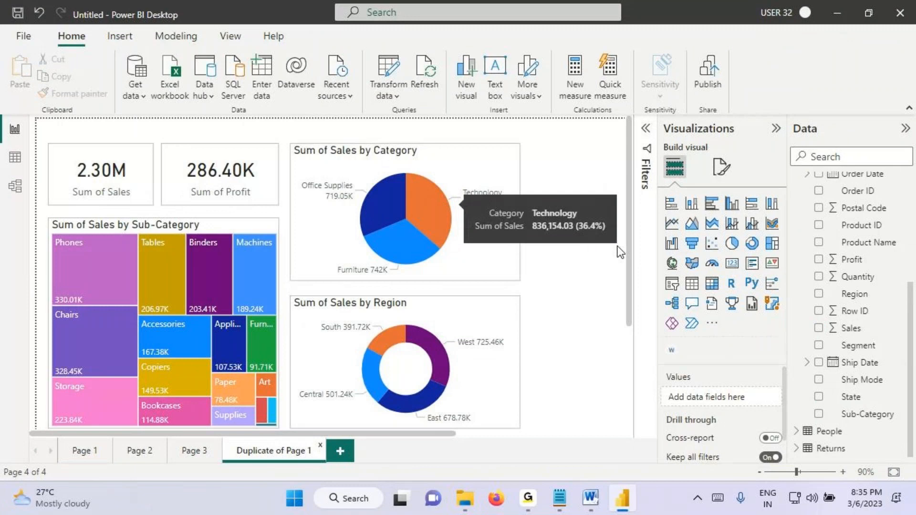
click(427, 208)
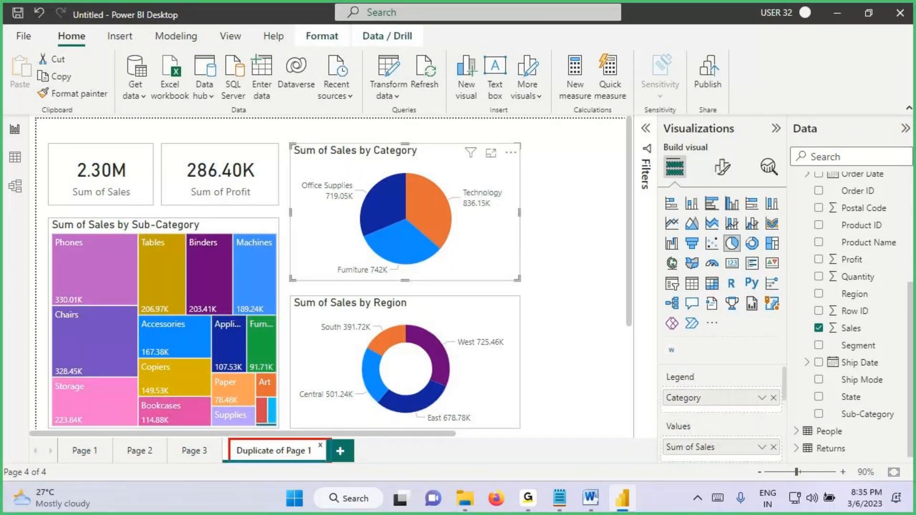
mouse_move(542, 182)
mouse_down()
mouse_move(560, 114)
mouse_move(441, 118)
mouse_up()
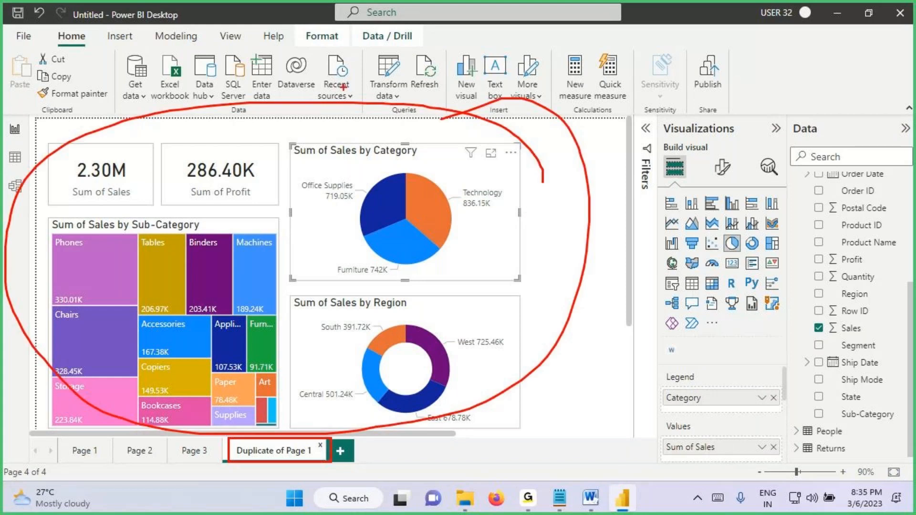
mouse_move(343, 86)
mouse_down()
mouse_move(360, 115)
mouse_move(401, 119)
mouse_move(422, 103)
mouse_move(524, 71)
mouse_up()
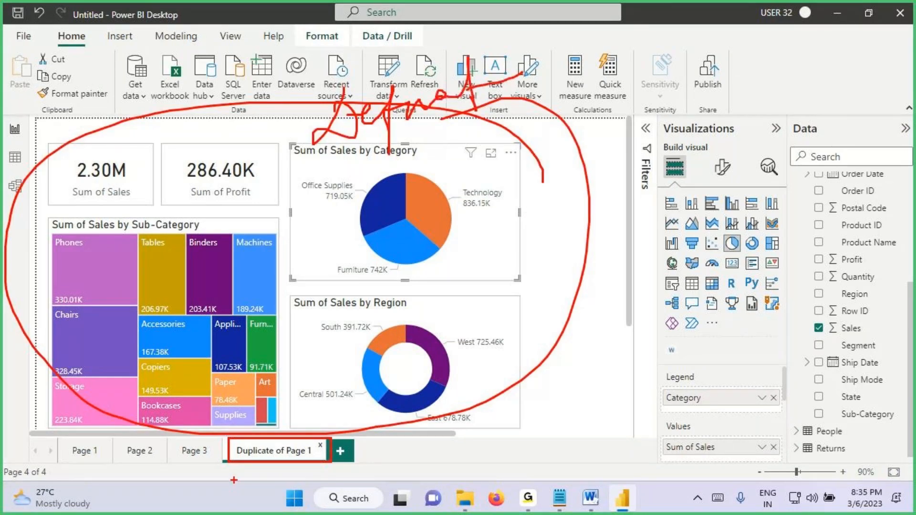
drag(238, 461, 321, 464)
key(Escape)
click(85, 450)
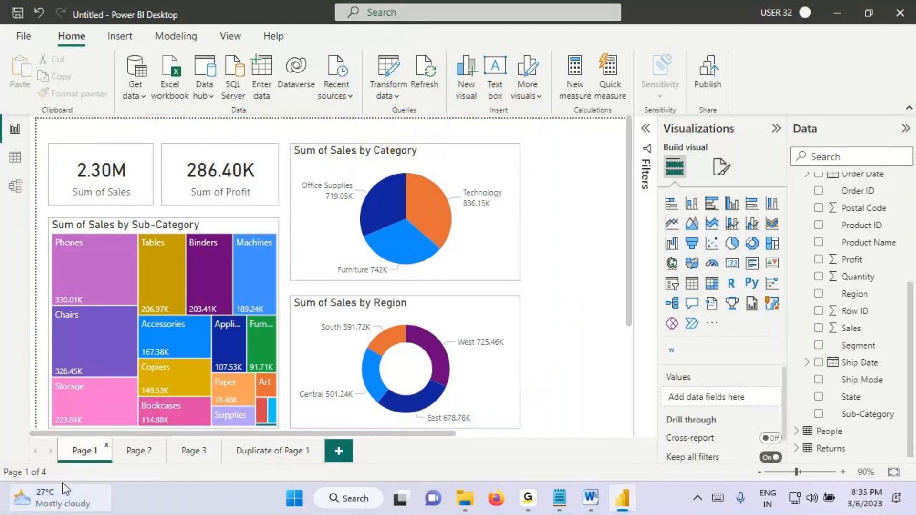
click(282, 451)
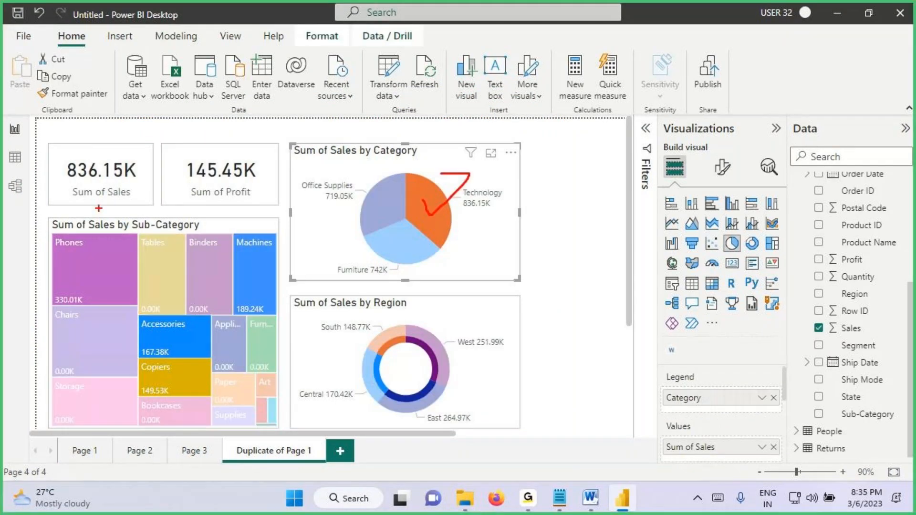
Step: With the Technology slice selected, mark both cards F and the treemap and Region donut H, clear the annotations, and deselect the slice
drag(91, 159, 108, 155)
drag(90, 167, 138, 161)
mouse_move(191, 145)
mouse_down()
mouse_move(213, 139)
mouse_move(232, 154)
mouse_up()
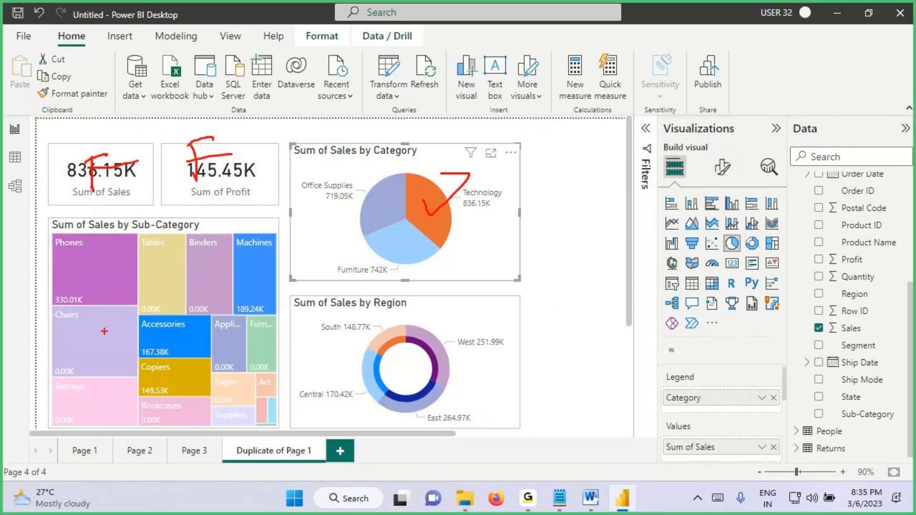
mouse_move(110, 263)
mouse_down()
mouse_move(113, 303)
mouse_move(138, 305)
mouse_up()
drag(102, 289, 172, 270)
drag(379, 319, 384, 355)
mouse_move(391, 310)
mouse_down()
mouse_move(398, 358)
mouse_move(407, 327)
mouse_up()
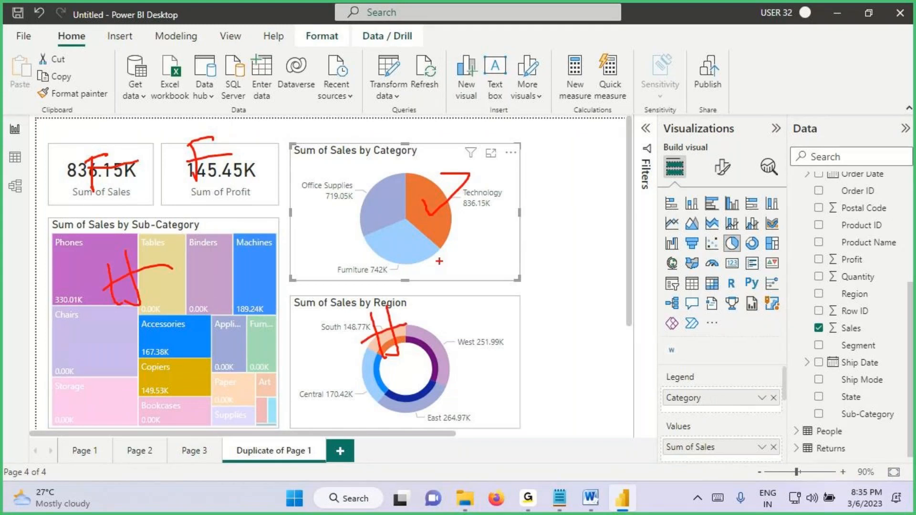
key(Escape)
click(439, 208)
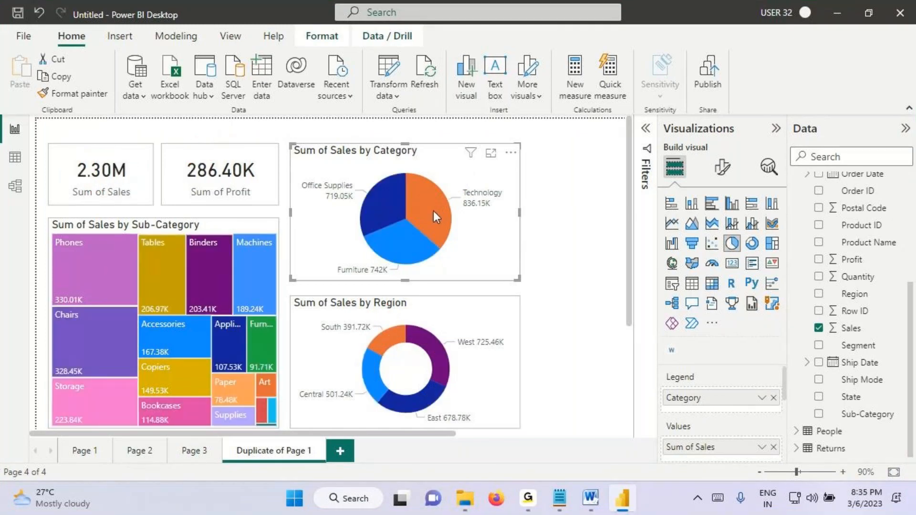
Step: Draw pen marks at the upper part of the Category pie visual and clear the annotations
key(ctrl+2)
mouse_move(481, 118)
mouse_down()
mouse_move(463, 121)
mouse_move(463, 167)
mouse_up()
drag(437, 154, 572, 143)
key(Escape)
Step: In the Notepad notes, highlight the Highlight Action heading, circle, underline and point an arrow at Filter Action, and clear the annotations
key(alt+Tab)
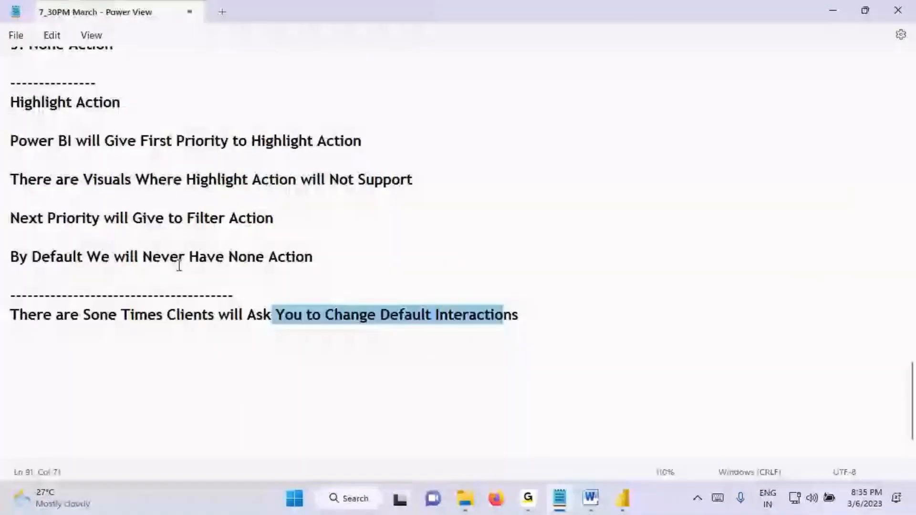
scroll(158, 221, up, 1)
drag(45, 160, 103, 160)
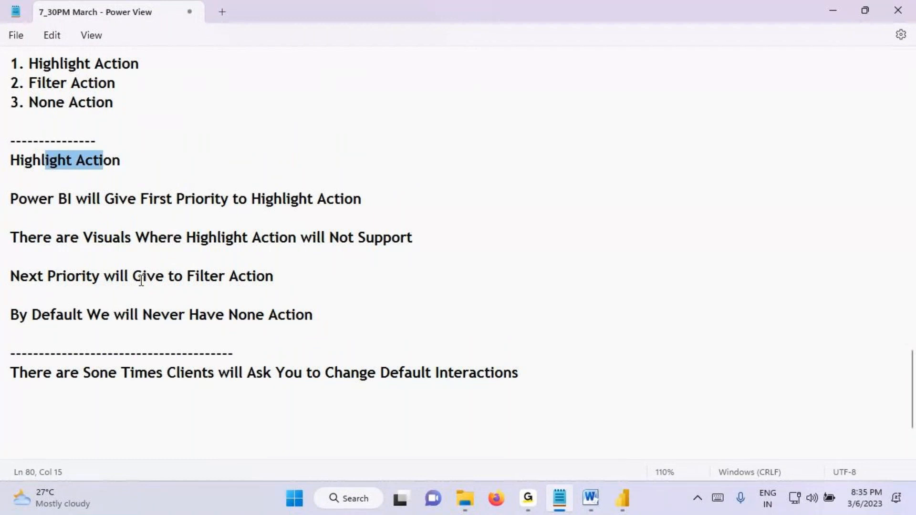
key(ctrl+2)
mouse_move(180, 285)
mouse_down()
mouse_move(290, 284)
mouse_move(270, 260)
mouse_move(214, 287)
mouse_up()
drag(226, 233, 228, 263)
drag(246, 244, 224, 267)
drag(191, 285, 279, 284)
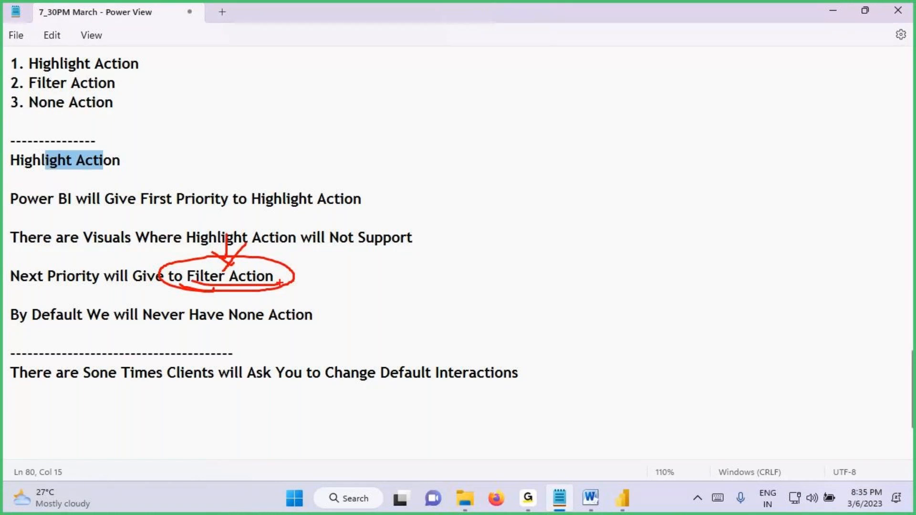
key(Escape)
Step: In Power BI Desktop, select Technology, cross out H marks on the treemap and Region donut, circle an F, clear the annotations, and deselect Technology
click(623, 504)
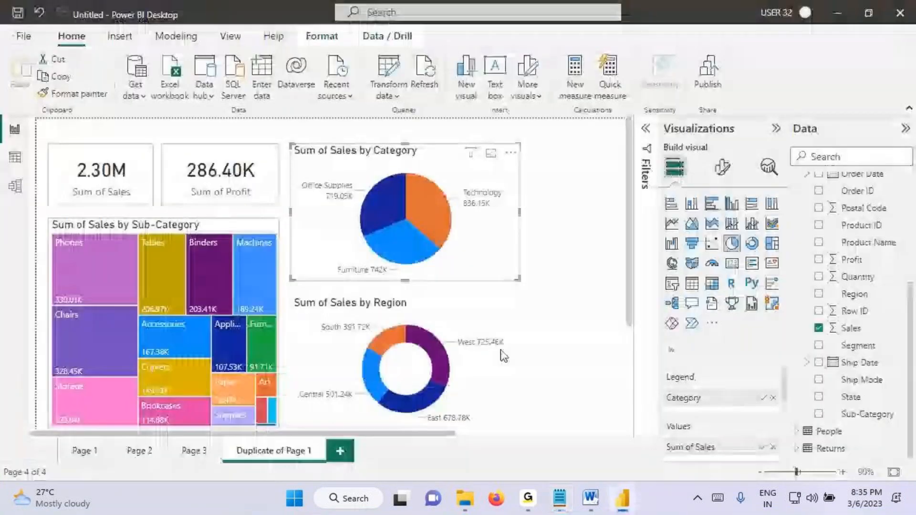
click(431, 216)
key(ctrl+2)
drag(163, 293, 173, 350)
drag(172, 297, 175, 343)
drag(154, 334, 276, 325)
drag(378, 321, 395, 375)
mouse_move(398, 324)
mouse_down()
mouse_move(411, 357)
mouse_move(403, 366)
mouse_up()
drag(363, 350, 424, 335)
drag(247, 264, 99, 356)
drag(104, 300, 453, 393)
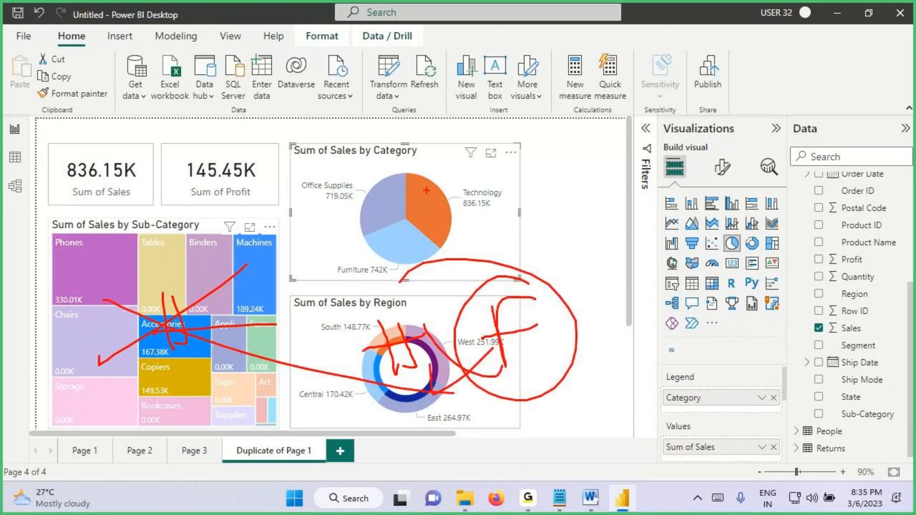
mouse_move(524, 168)
mouse_down()
mouse_move(184, 96)
mouse_move(84, 206)
mouse_move(346, 432)
mouse_move(524, 202)
mouse_move(433, 141)
mouse_up()
key(Escape)
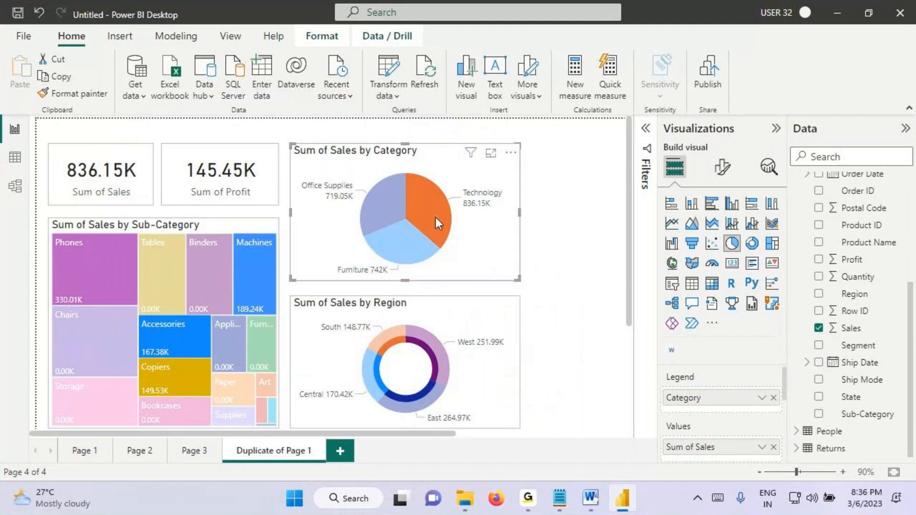
click(436, 217)
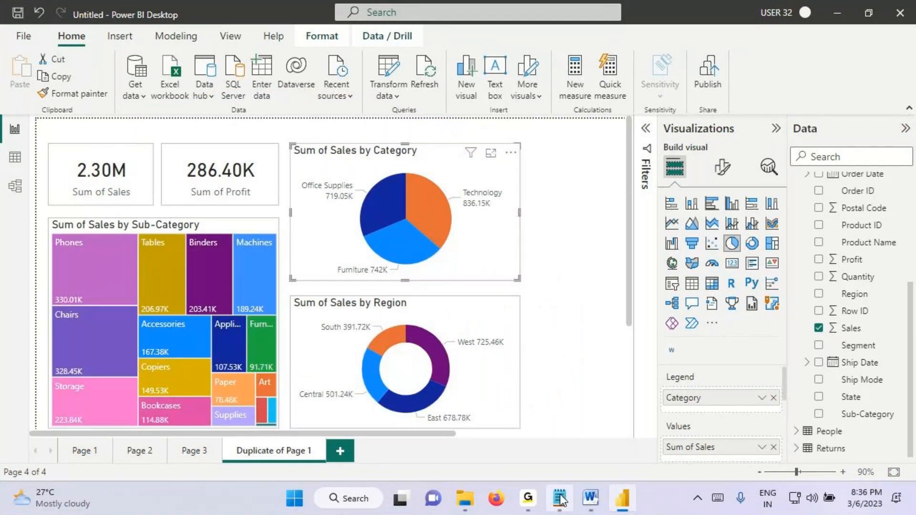
Step: In the Notepad notes, add the line "Between Every Visual in a Report Page" below the sentence on changing default interactions
click(561, 497)
text(Between Every)
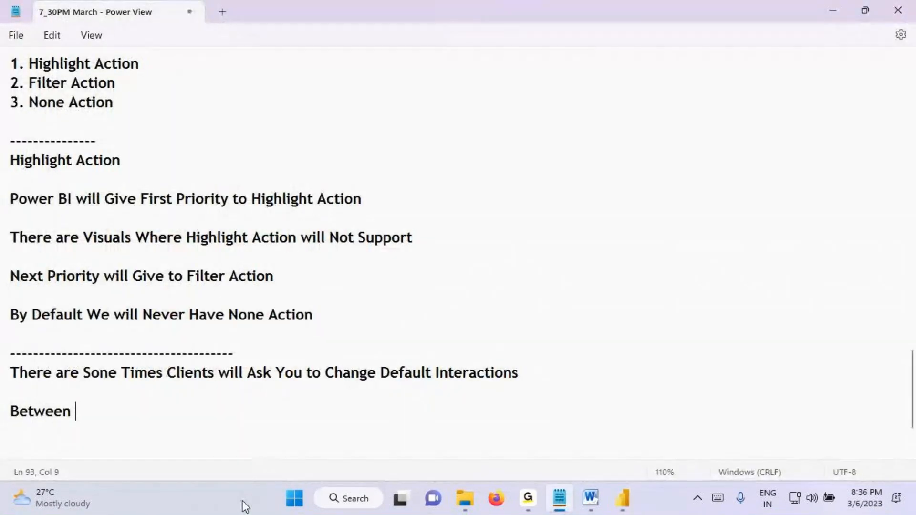
text( Vi)
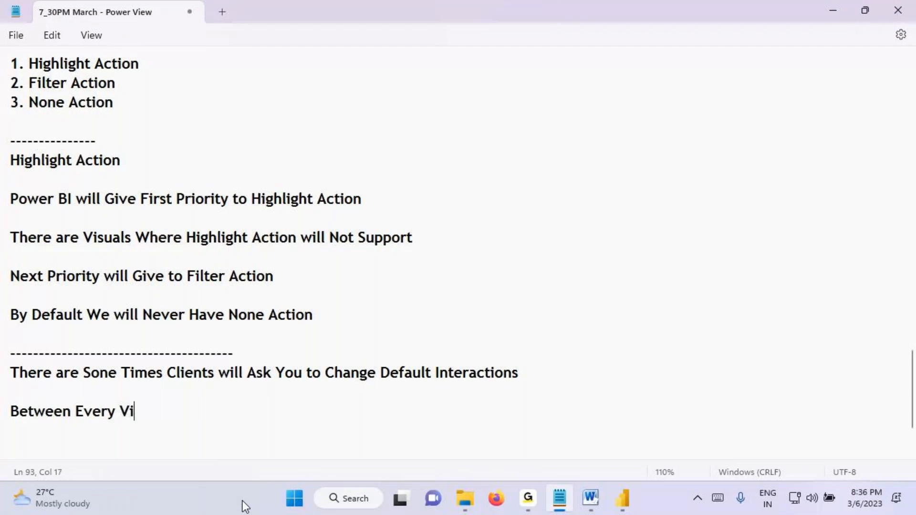
text(sual in a Reoport)
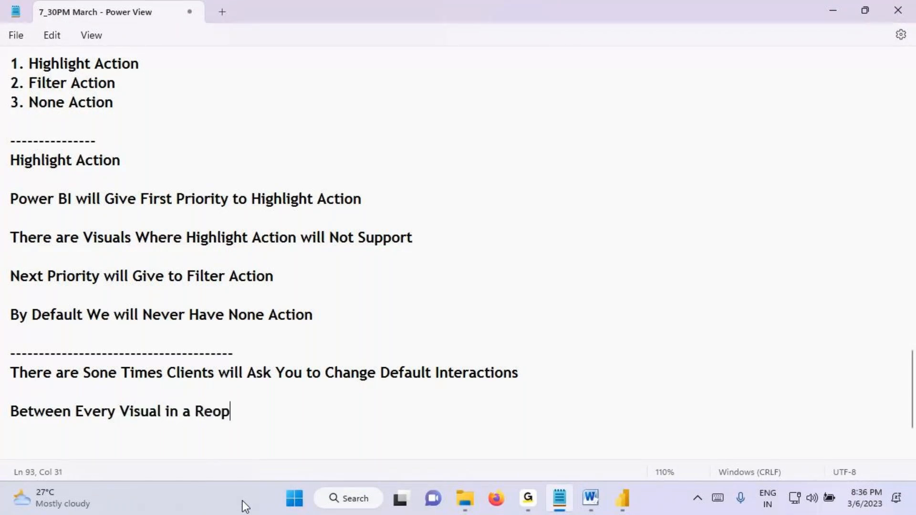
key(BackSpace)
key(BackSpace)
key(BackSpace)
key(BackSpace)
key(BackSpace)
text(port Page)
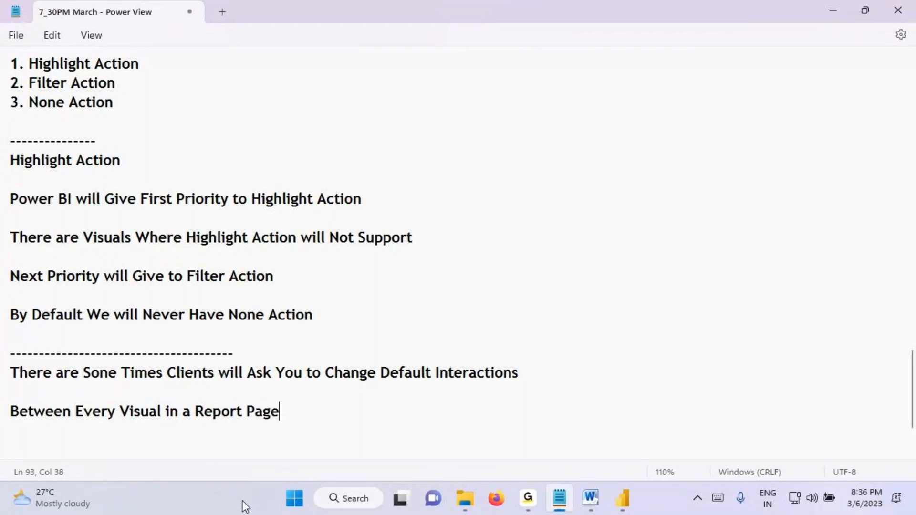
Step: Replace "Page" at the end of the new line with "Client is Expecting"
key(BackSpace)
key(BackSpace)
key(BackSpace)
key(BackSpace)
key(BackSpace)
text(Cl)
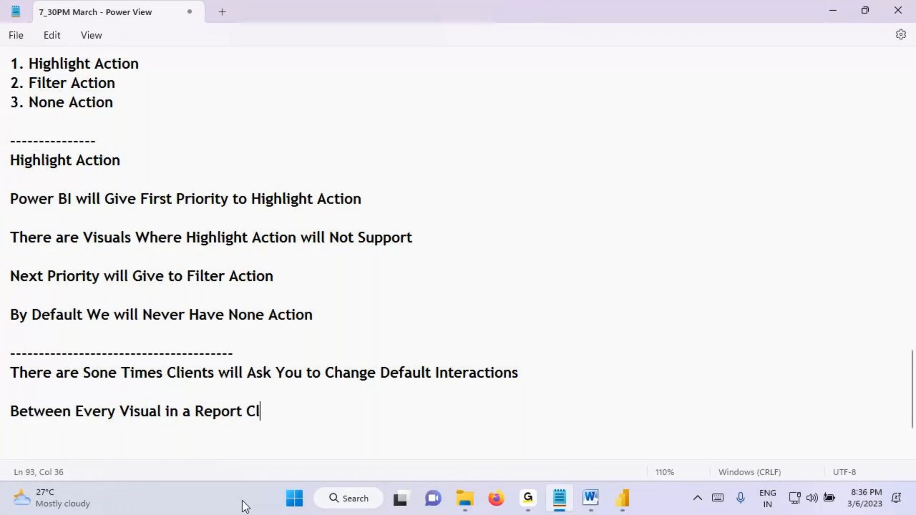
text(ient is E)
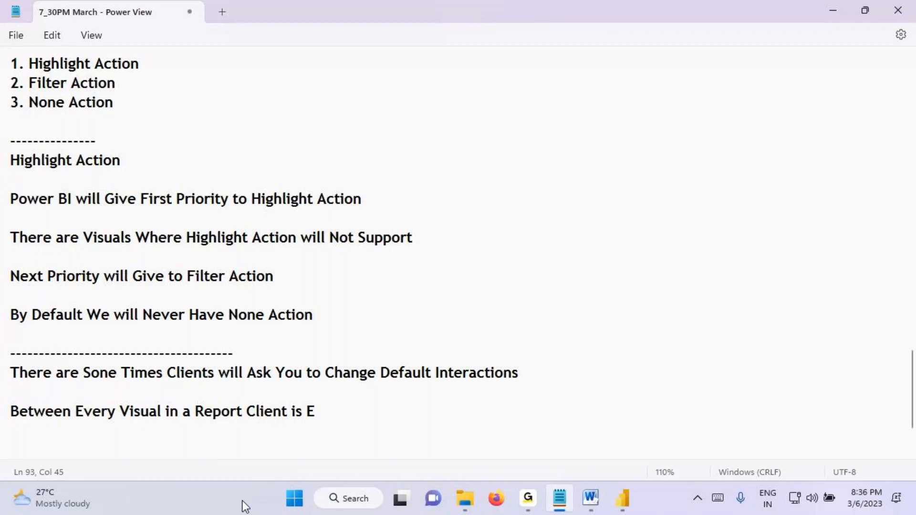
text(xpecting)
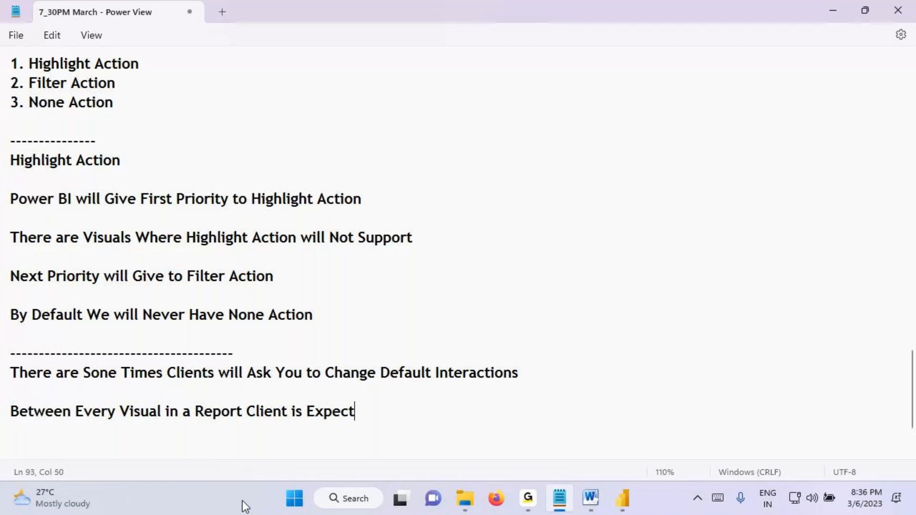
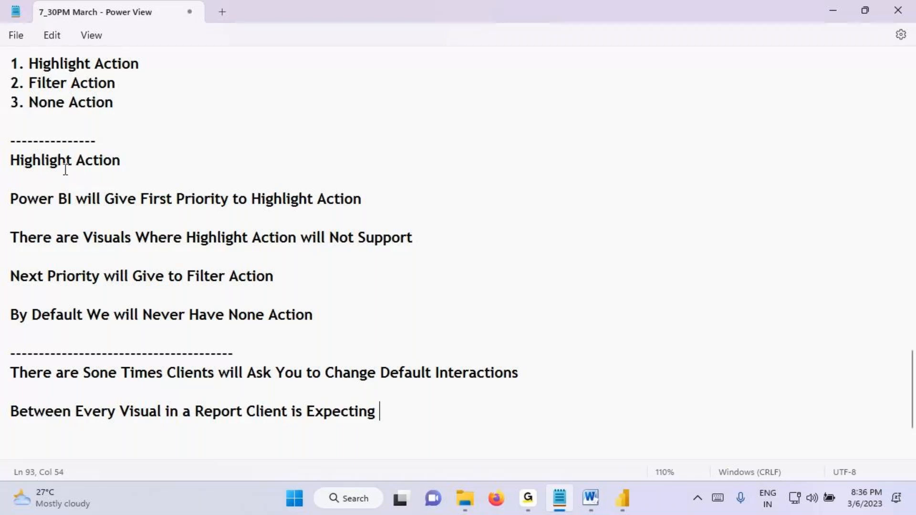
Step: Complete the last line of the notes with "Filter Action", copied from the numbered action list
drag(29, 82, 116, 82)
key(ctrl+c)
click(418, 411)
key(ctrl+v)
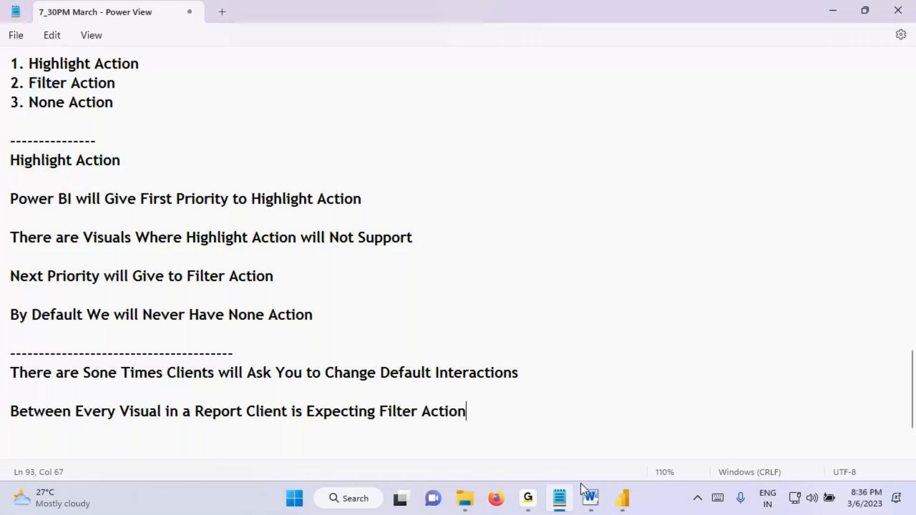
Step: Switch to Power BI Desktop and check how selecting Technology in the Category pie and Central in the Region donut affects other visuals, clearing each selection
click(622, 498)
click(429, 217)
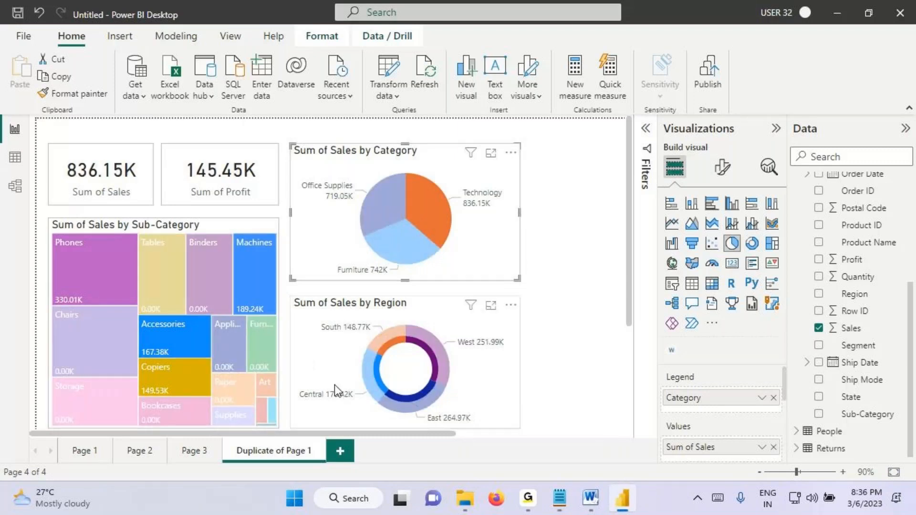
click(433, 211)
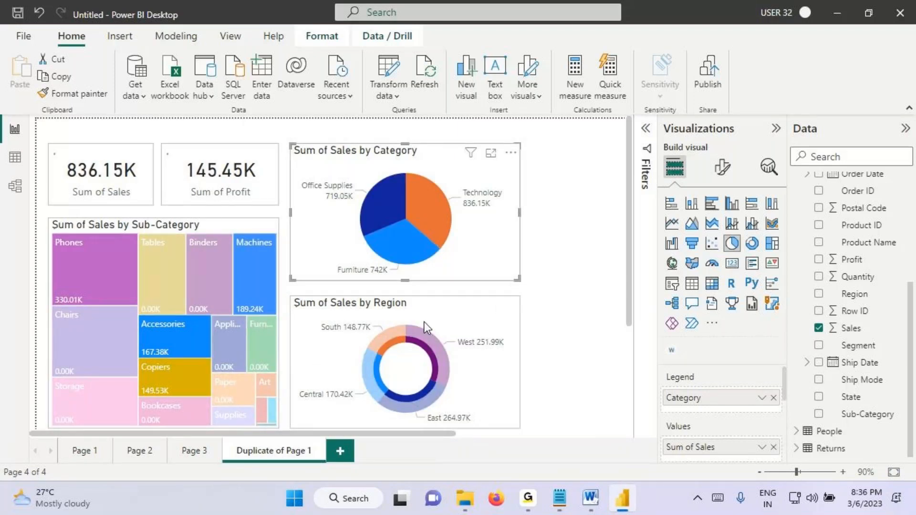
click(375, 374)
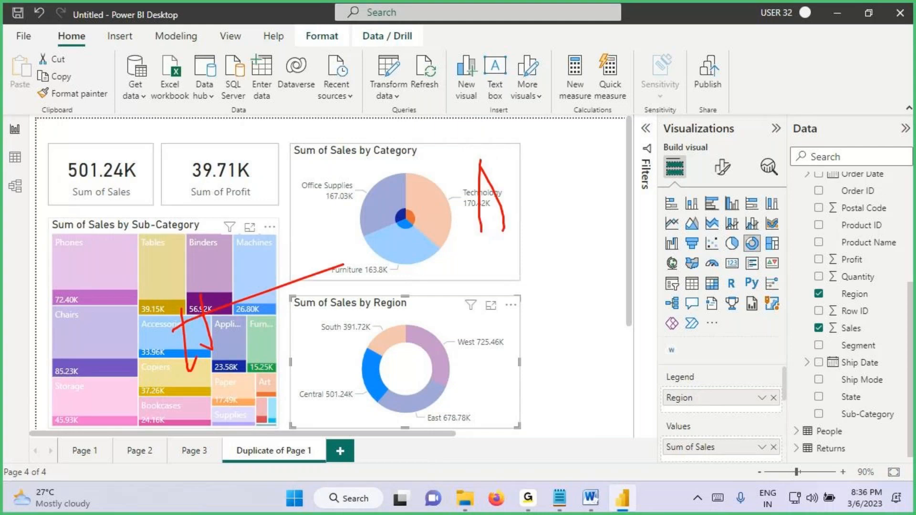
click(374, 380)
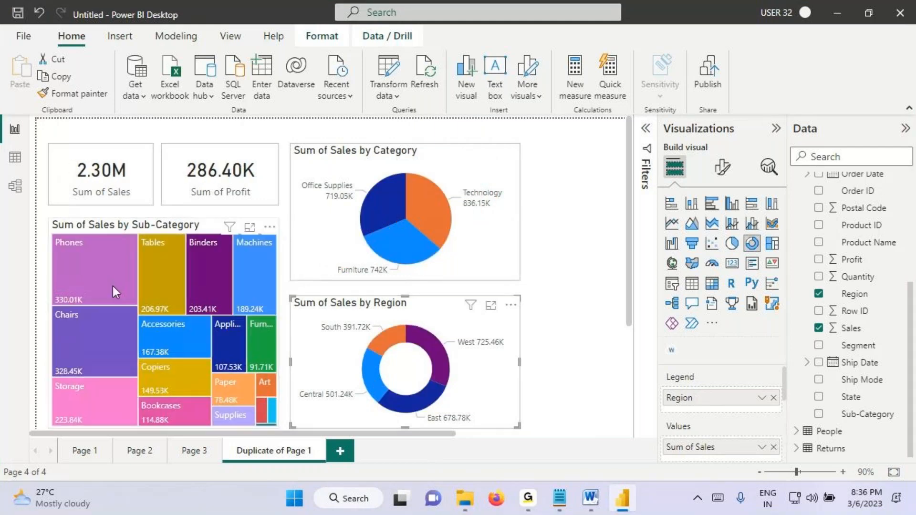
Step: Select Phones in the Sub-Category treemap and examine how the Category pie and Region donut respond, marking them with "Filter" as the wanted behaviour
click(106, 276)
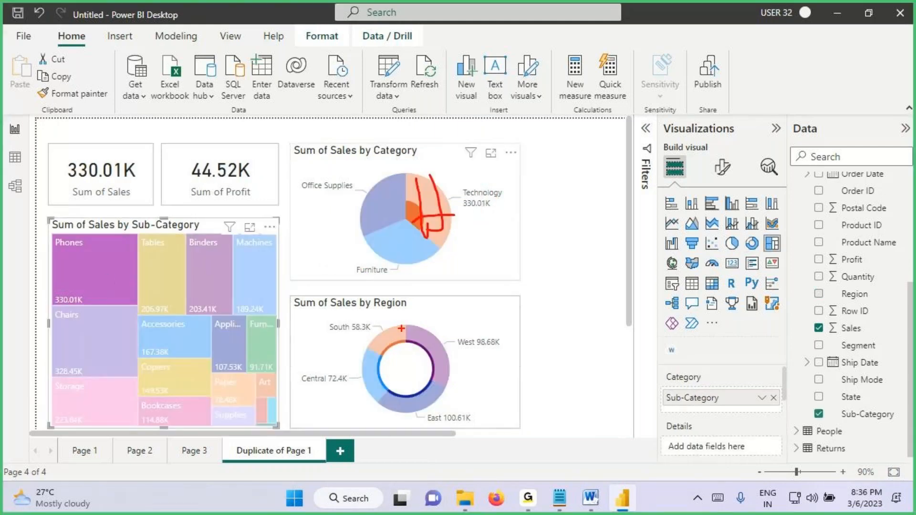
drag(401, 327, 416, 381)
mouse_move(421, 312)
mouse_down()
mouse_move(432, 373)
mouse_move(461, 333)
mouse_up()
mouse_move(449, 208)
mouse_down()
mouse_move(418, 184)
mouse_move(500, 229)
mouse_move(403, 195)
mouse_up()
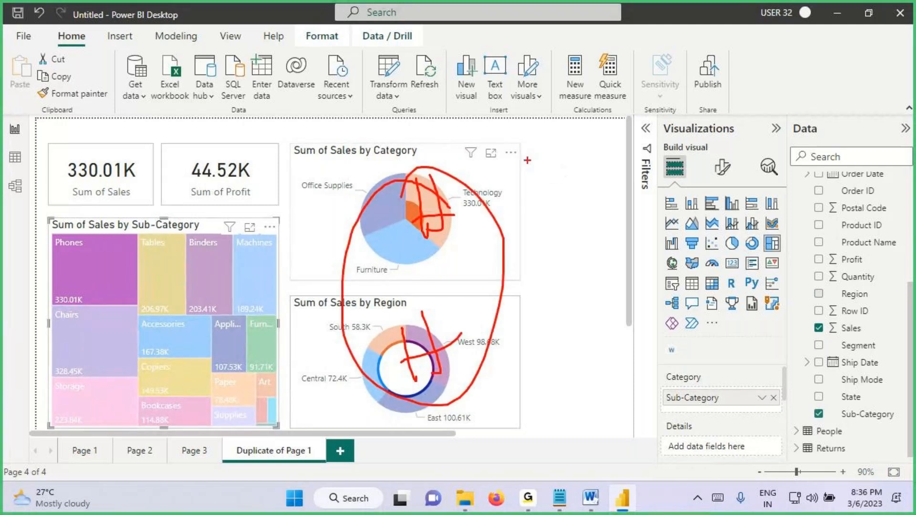
drag(520, 164, 338, 265)
drag(351, 183, 539, 273)
drag(535, 289, 380, 372)
drag(367, 301, 559, 377)
drag(527, 182, 551, 246)
mouse_move(523, 202)
mouse_down()
mouse_move(553, 194)
mouse_move(581, 212)
mouse_up()
click(578, 178)
mouse_move(580, 162)
mouse_down()
mouse_move(617, 193)
mouse_move(647, 177)
mouse_up()
drag(595, 162, 638, 149)
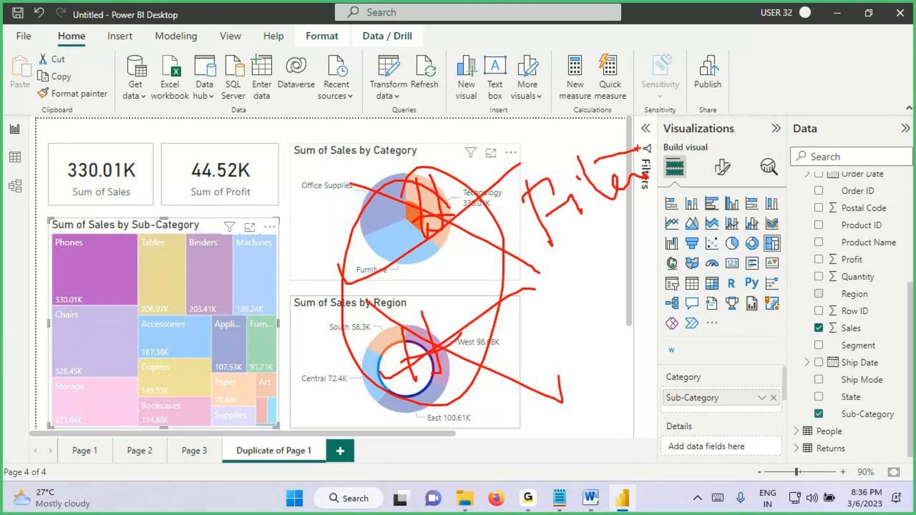
drag(549, 262, 663, 217)
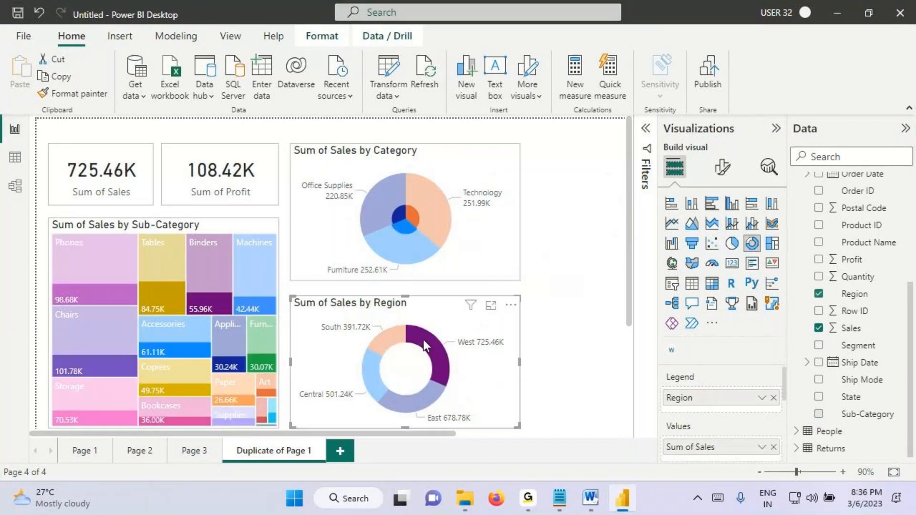
Step: Check how selecting West in the Region donut and Technology in the Category pie affects the other visuals
click(423, 339)
mouse_move(416, 201)
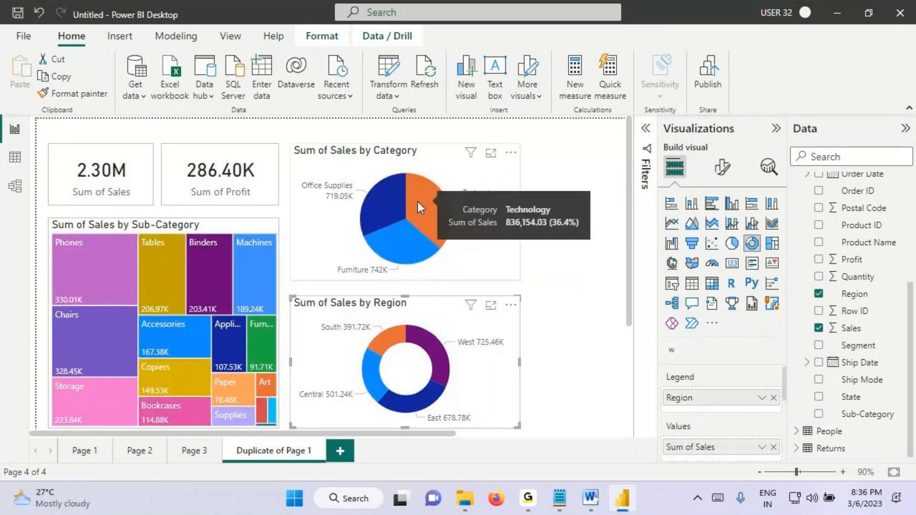
click(417, 201)
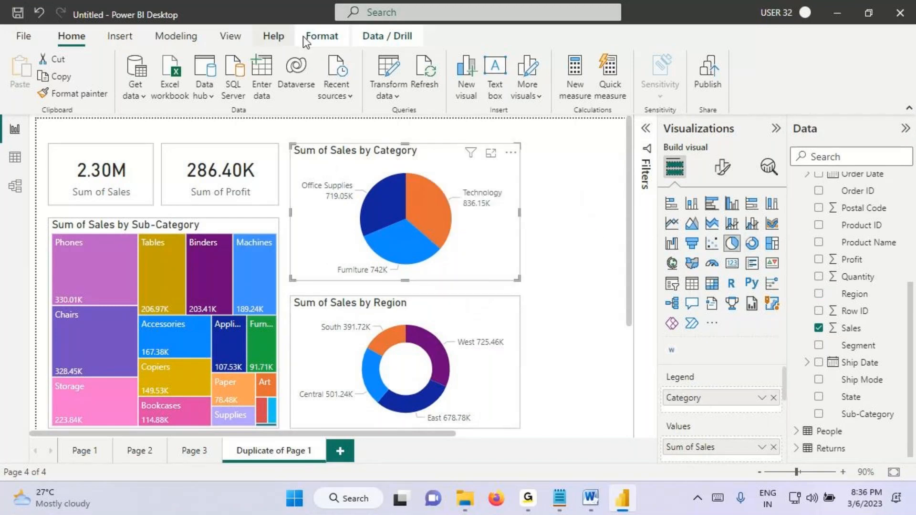
Step: Turn on Edit interactions for the Category pie and review the interaction options on the Sub-Category treemap and Region donut
click(323, 36)
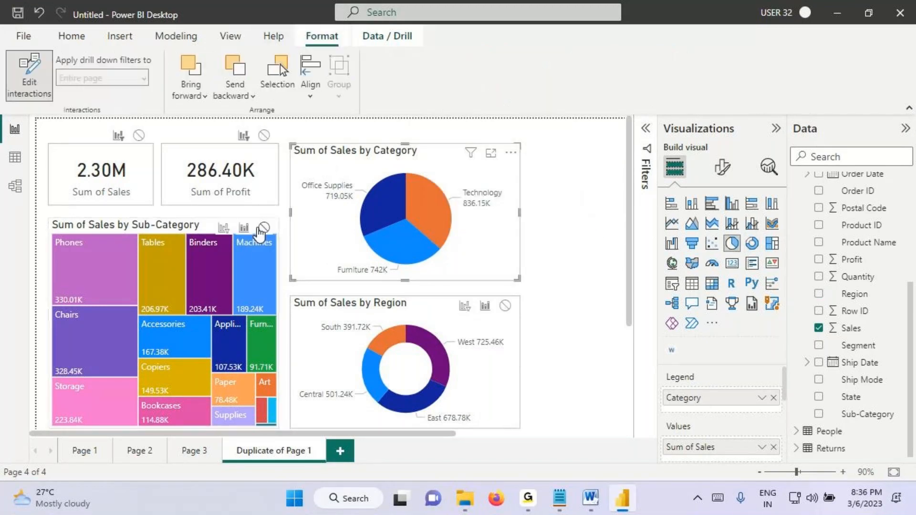
key(ctrl+2)
drag(248, 217, 231, 245)
mouse_move(233, 220)
mouse_down()
mouse_move(259, 245)
mouse_move(220, 218)
mouse_move(214, 233)
mouse_move(224, 239)
mouse_move(227, 222)
mouse_move(212, 223)
mouse_move(219, 228)
mouse_up()
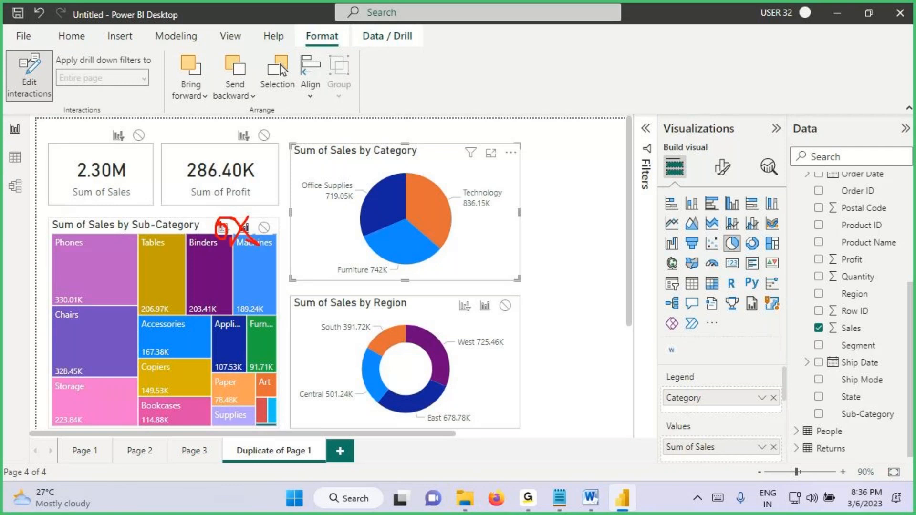
key(e)
drag(292, 148, 514, 279)
drag(469, 299, 457, 318)
drag(454, 300, 473, 320)
key(Escape)
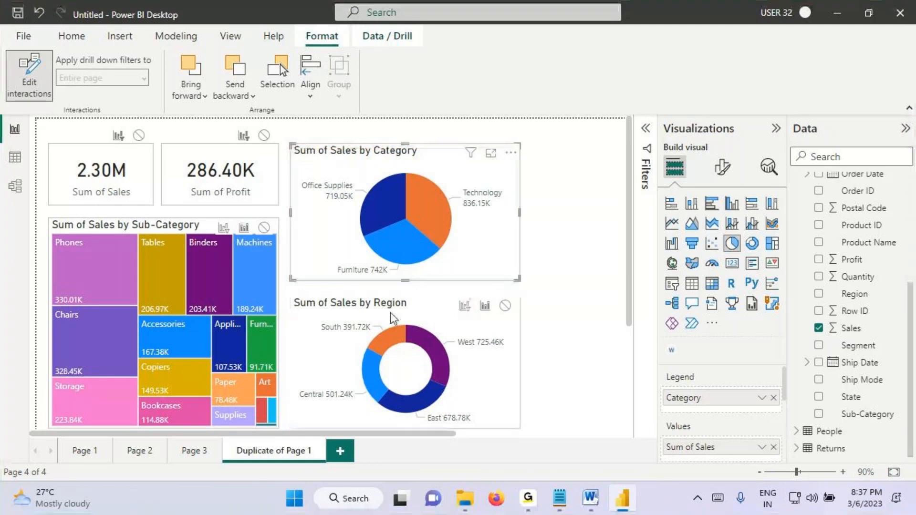
Step: Select the Region donut and review the interaction options it has on the Category pie and Sub-Category treemap
click(391, 315)
key(ctrl+2)
mouse_move(442, 168)
mouse_down()
mouse_move(476, 145)
mouse_move(478, 165)
mouse_up()
drag(231, 221, 218, 239)
drag(217, 223, 234, 237)
key(Escape)
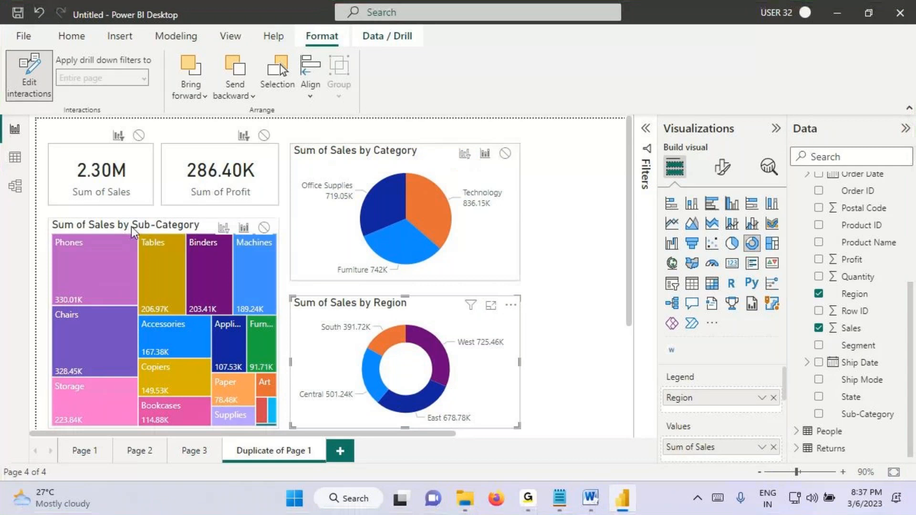
Step: Review the Sub-Category treemap's interaction options on the Category pie and Region donut, and turn off Edit interactions
click(137, 228)
key(ctrl+2)
drag(470, 147, 457, 163)
drag(456, 150, 469, 181)
drag(469, 301, 447, 324)
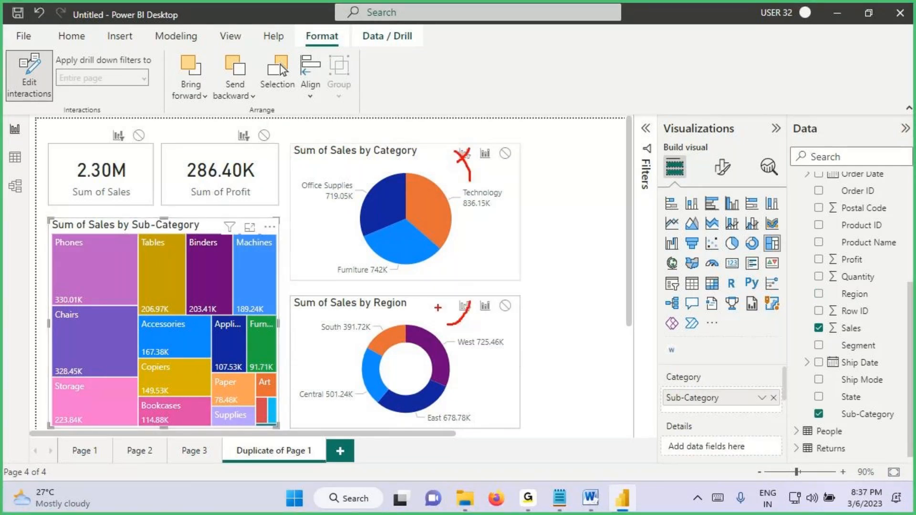
key(Escape)
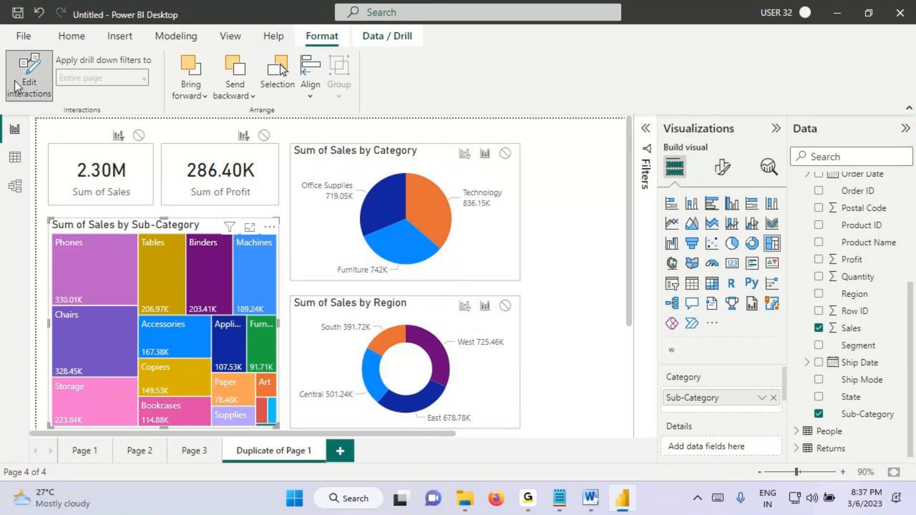
click(17, 87)
click(72, 36)
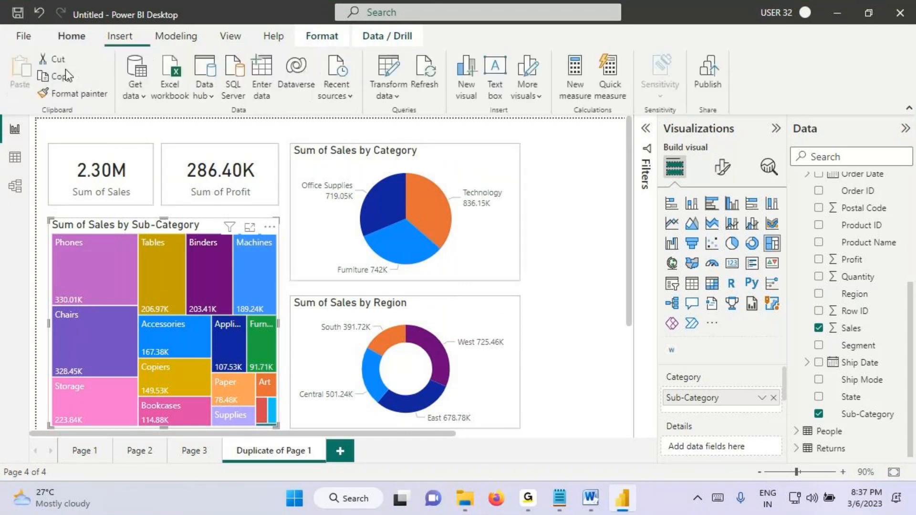
Step: Examine the current file's report settings for the option that changes default visual interaction from cross highlighting to cross filtering, and cancel the dialog
click(22, 38)
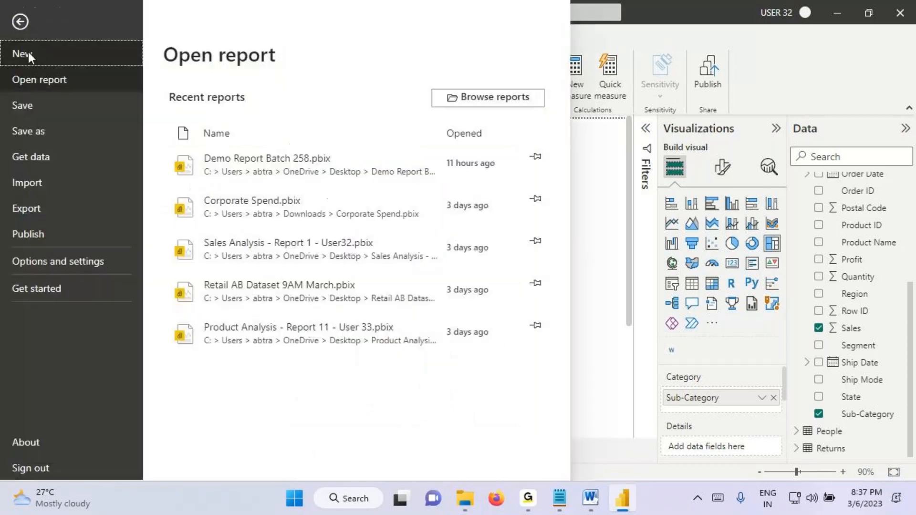
click(59, 264)
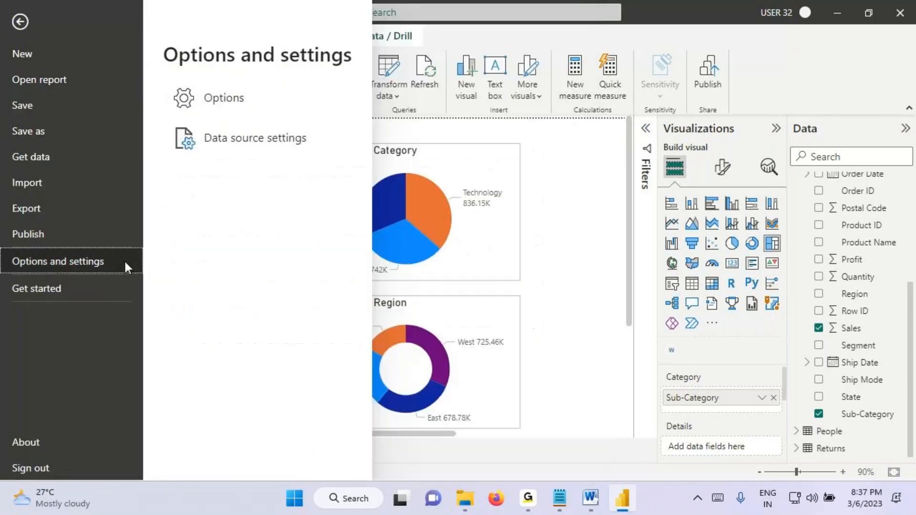
click(231, 113)
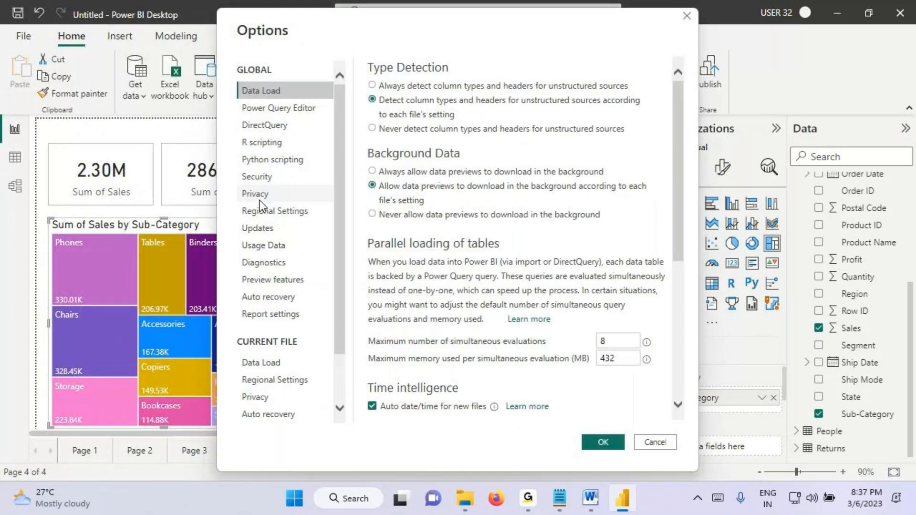
scroll(260, 367, down, 2)
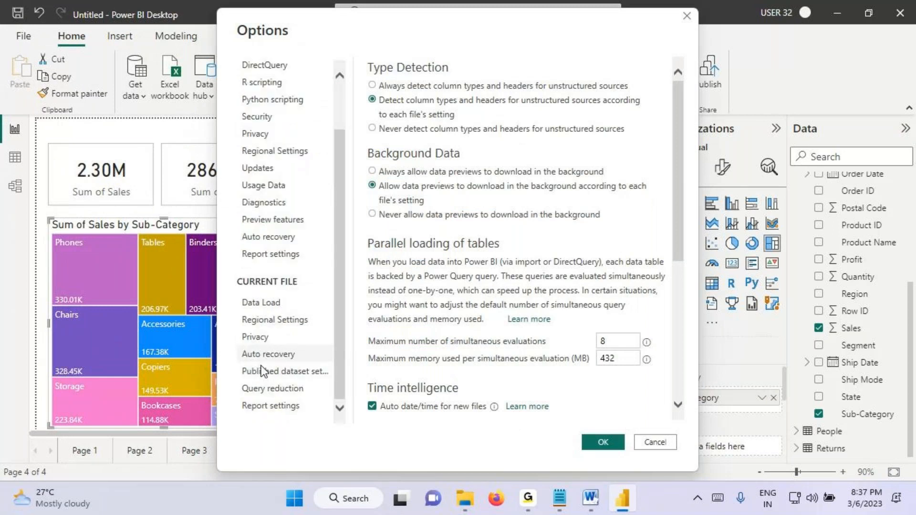
click(271, 406)
key(ctrl+2)
drag(363, 102, 456, 119)
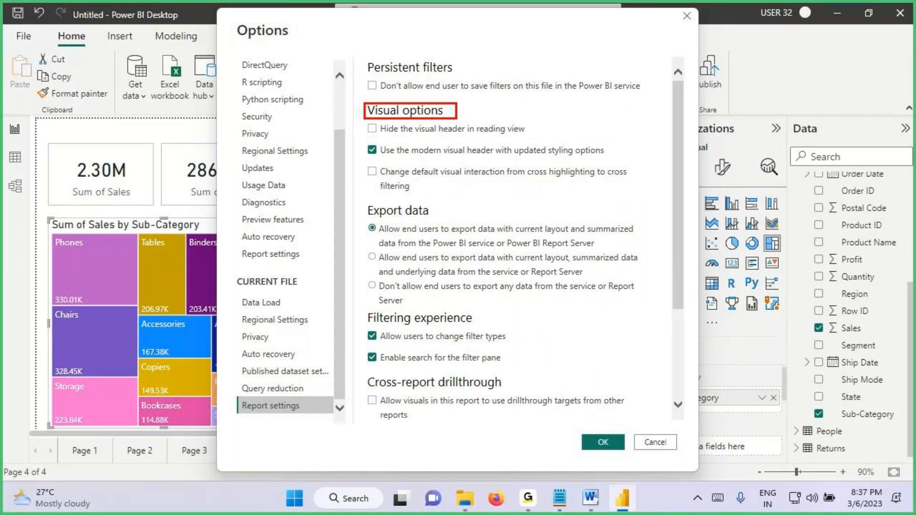
mouse_move(359, 162)
mouse_down()
mouse_move(486, 202)
mouse_move(646, 206)
mouse_up()
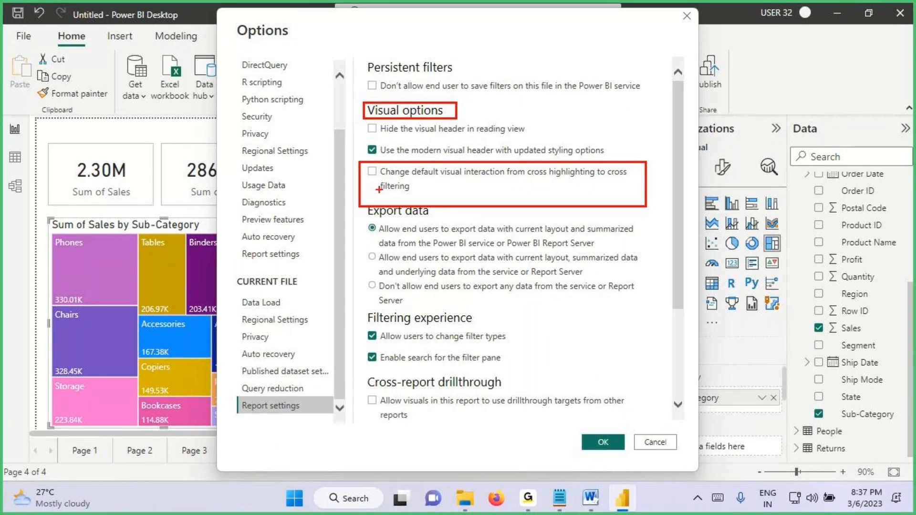
drag(384, 178, 595, 180)
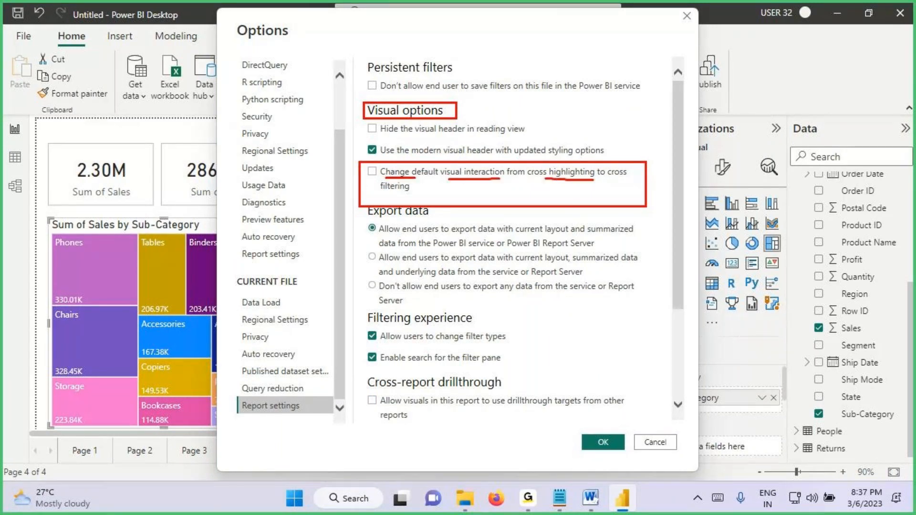
drag(380, 192, 424, 194)
drag(526, 164, 649, 182)
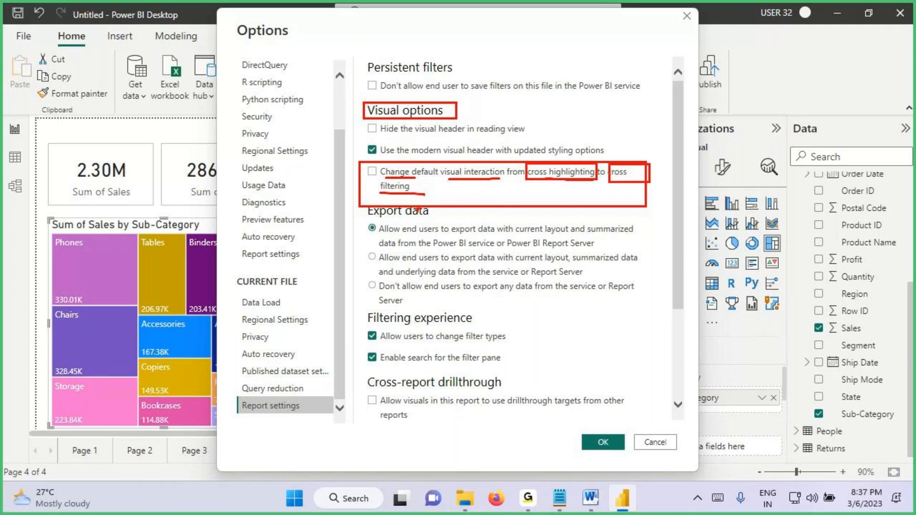
key(Escape)
click(650, 446)
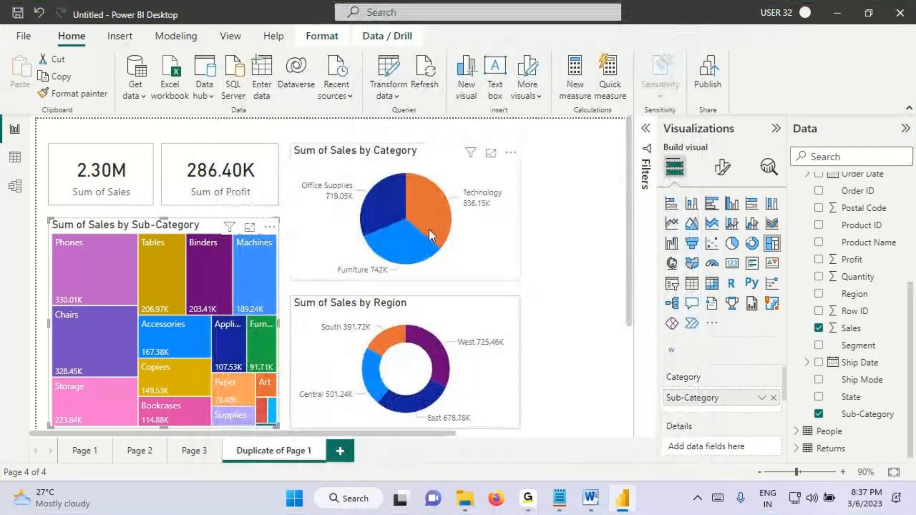
Step: Select the Category pie, review its interactions with the other visuals, and turn off Edit interactions
click(442, 212)
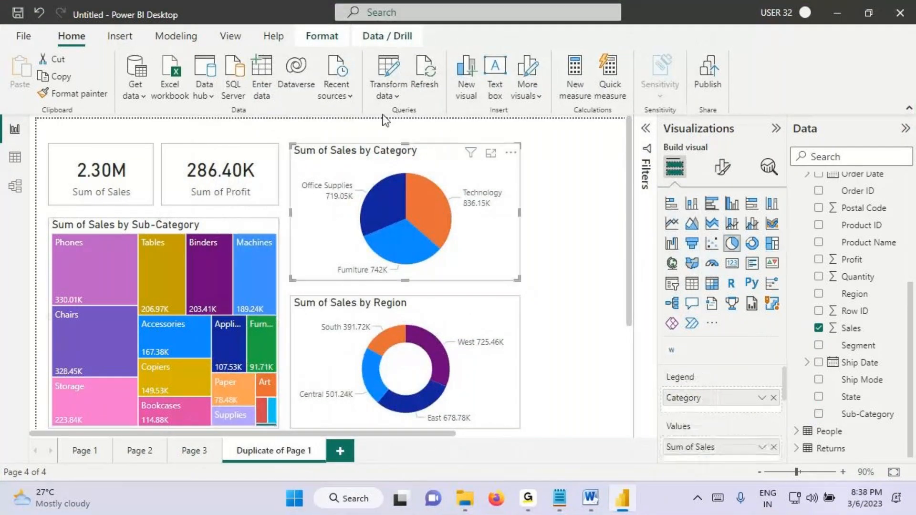
click(336, 40)
click(29, 77)
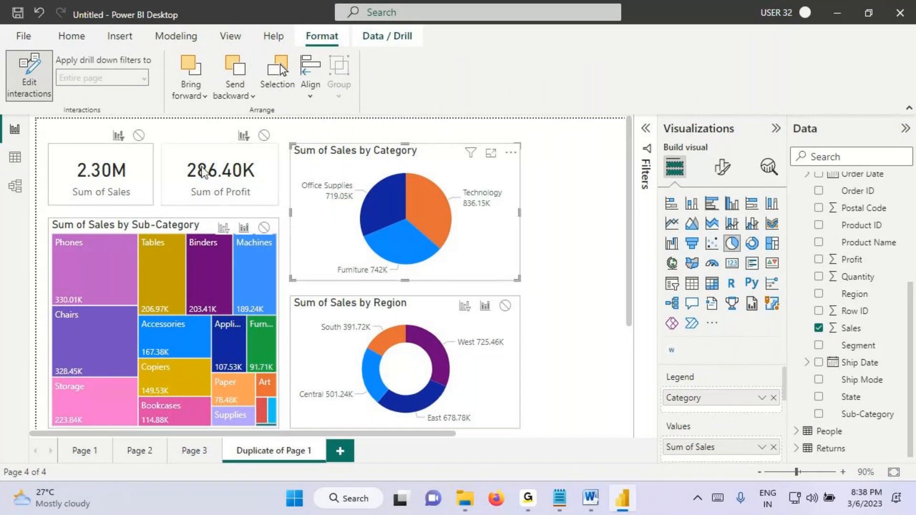
click(29, 75)
Step: Enable "Change default visual interaction from cross highlighting to cross filtering" in the current file's report settings and apply the options
click(27, 41)
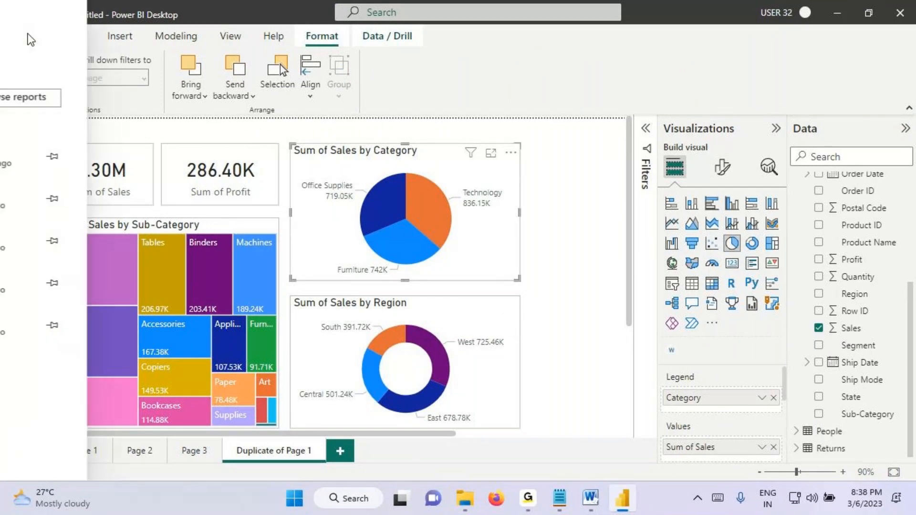
click(63, 265)
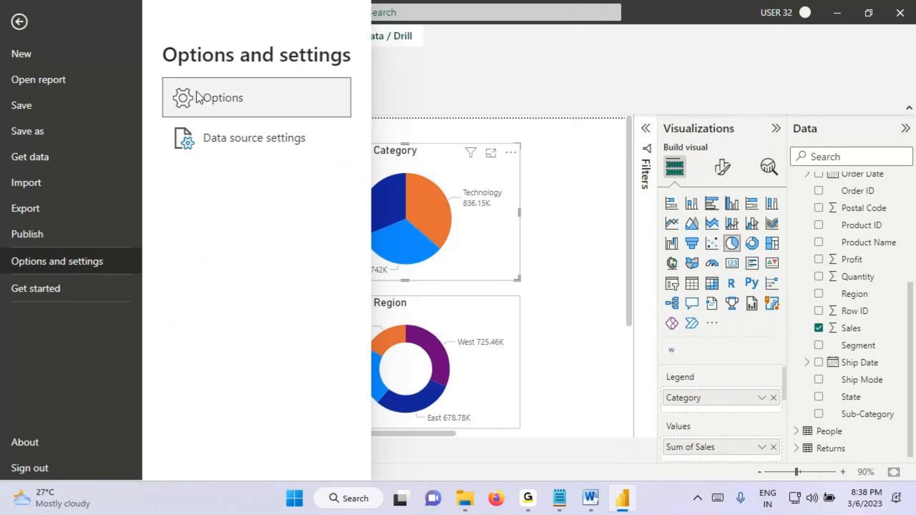
key(Escape)
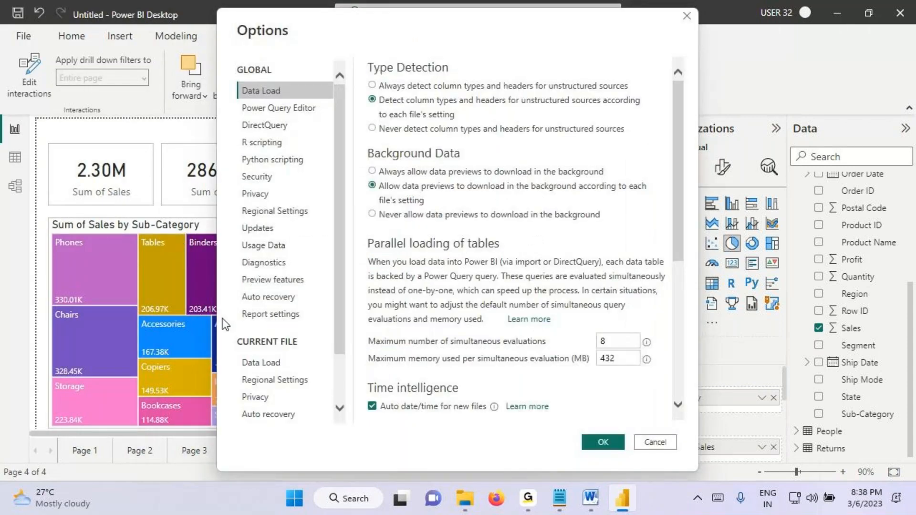
scroll(267, 401, down, 1)
click(270, 407)
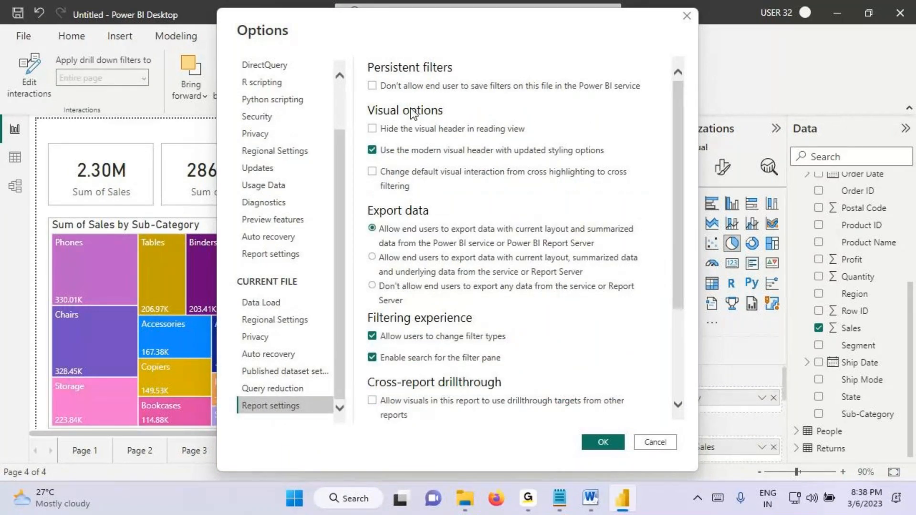
click(372, 172)
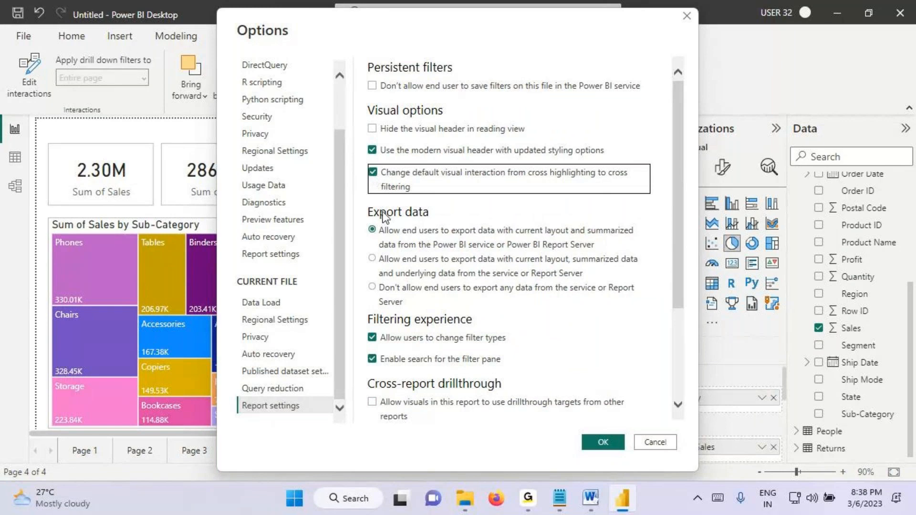
key(ctrl+2)
drag(528, 166, 596, 179)
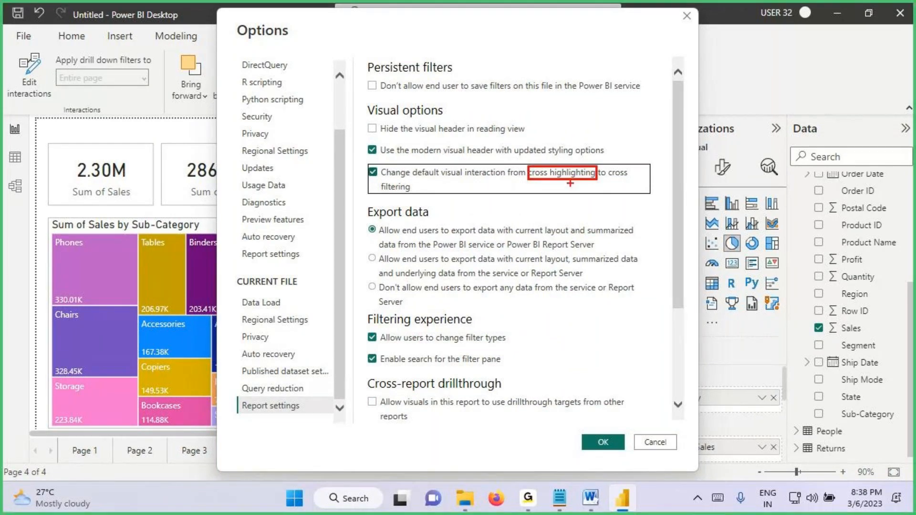
drag(381, 194, 422, 196)
key(Escape)
click(592, 438)
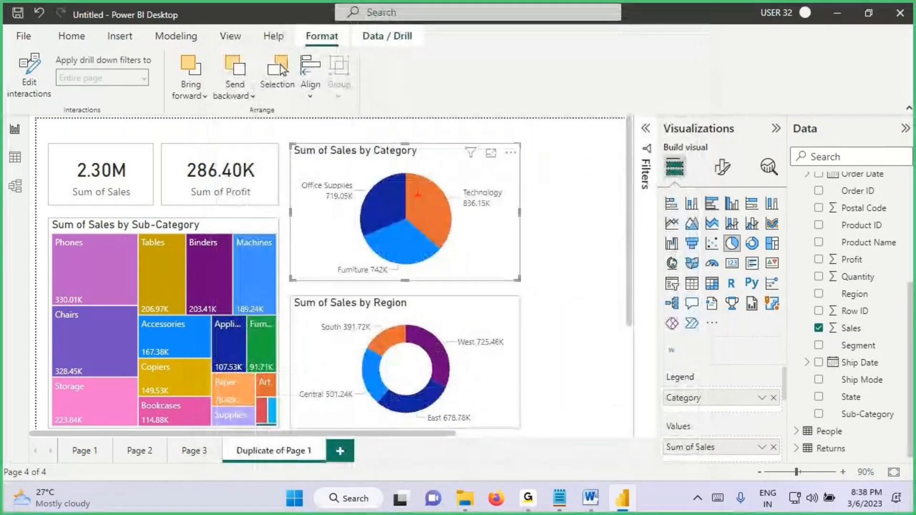
drag(417, 194, 494, 165)
drag(433, 307, 435, 331)
mouse_move(453, 315)
mouse_down()
mouse_move(438, 341)
mouse_move(473, 351)
mouse_move(507, 302)
mouse_up()
drag(474, 325, 526, 321)
drag(127, 262, 144, 325)
drag(159, 285, 145, 326)
mouse_move(182, 303)
mouse_down()
mouse_move(183, 334)
mouse_move(211, 293)
mouse_up()
drag(183, 315, 253, 306)
key(Escape)
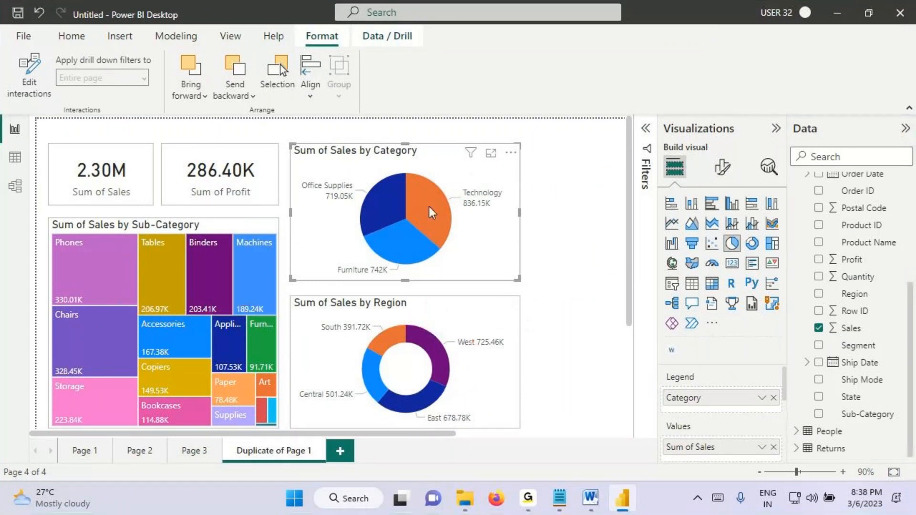
Step: Cross-filter the page by Technology in the Category pie to check the other visuals, and clear the selection
click(432, 212)
key(ctrl+2)
mouse_move(166, 275)
mouse_down()
mouse_move(139, 331)
mouse_move(192, 287)
mouse_up()
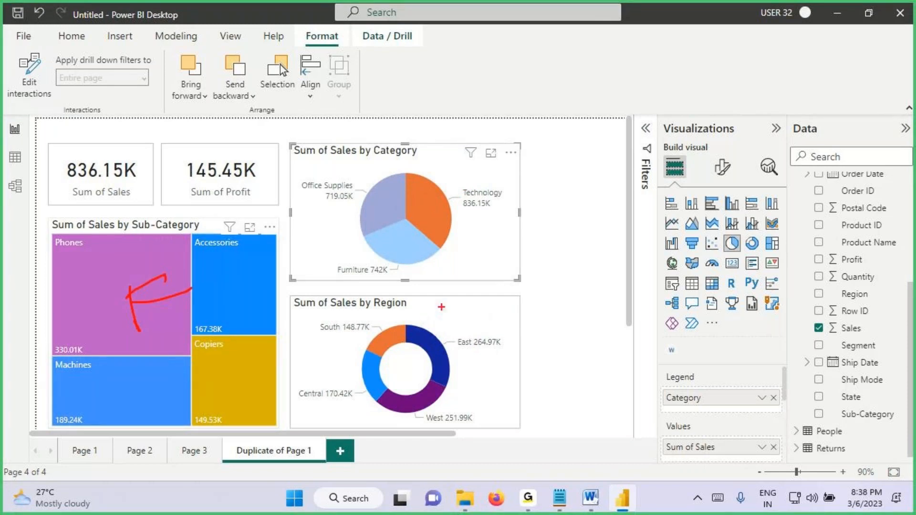
key(Escape)
click(430, 215)
key(ctrl+2)
drag(359, 366, 419, 347)
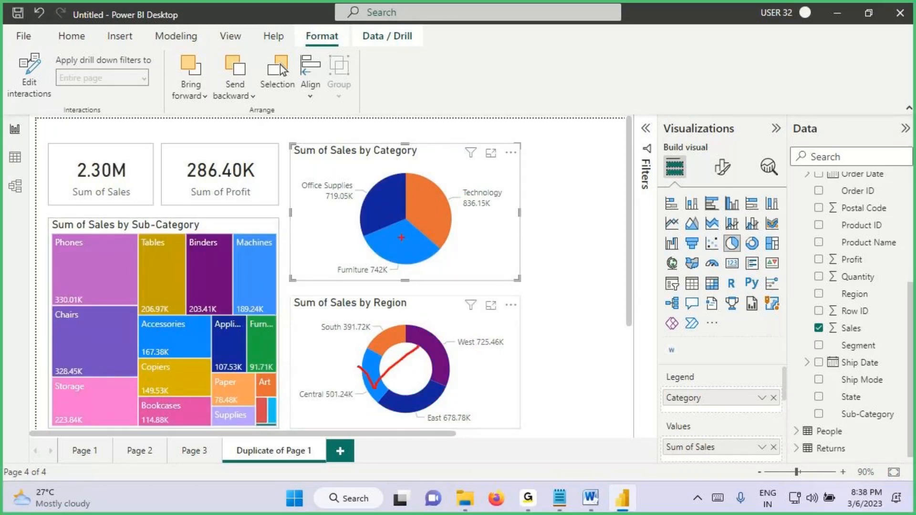
mouse_move(402, 208)
mouse_down()
mouse_move(463, 189)
mouse_move(440, 235)
mouse_up()
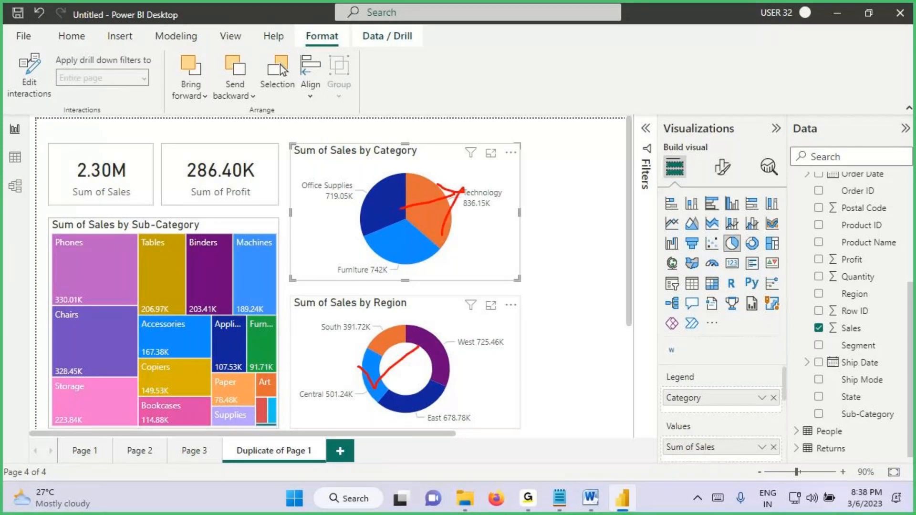
mouse_move(99, 295)
mouse_down()
mouse_move(155, 269)
mouse_move(132, 326)
mouse_up()
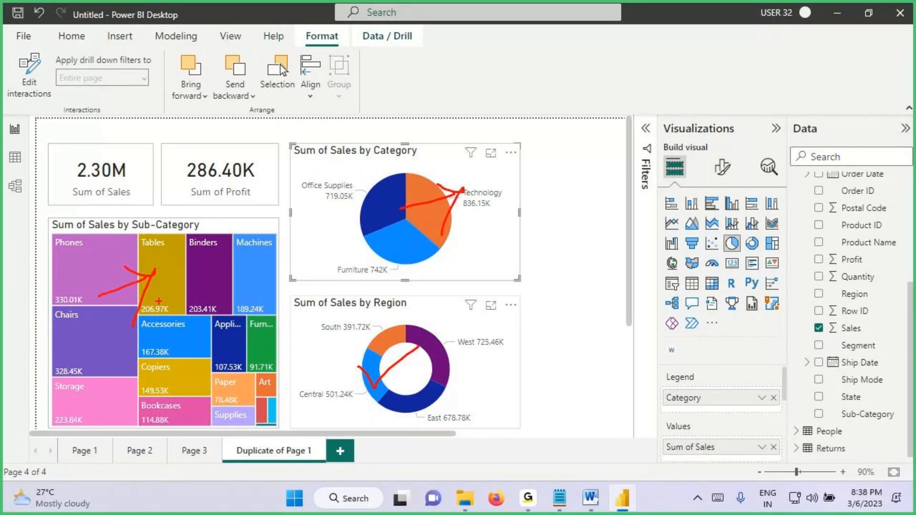
key(Escape)
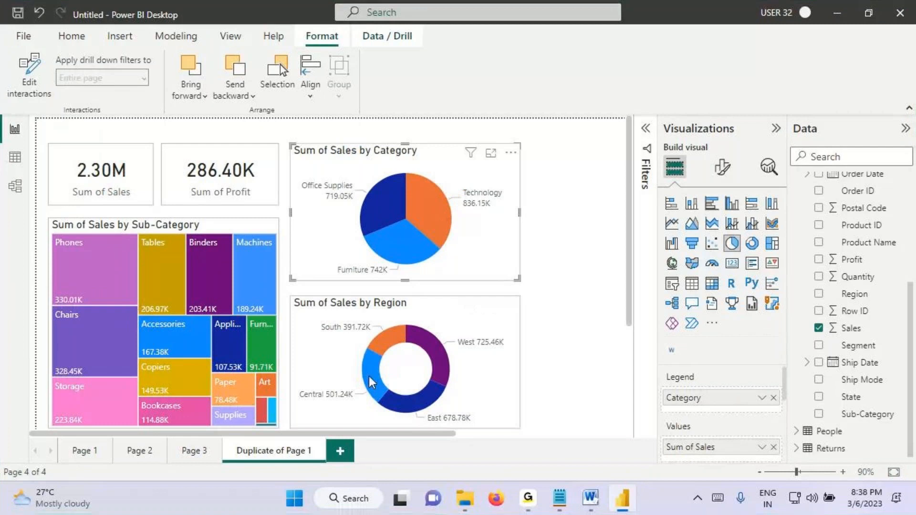
Step: Test cross-filtering with Central in the Region donut and Phones in the Sub-Category treemap, clearing each selection
click(372, 382)
key(ctrl+2)
drag(50, 285, 91, 323)
drag(325, 374, 293, 408)
drag(481, 176, 461, 224)
key(Escape)
click(371, 374)
click(78, 265)
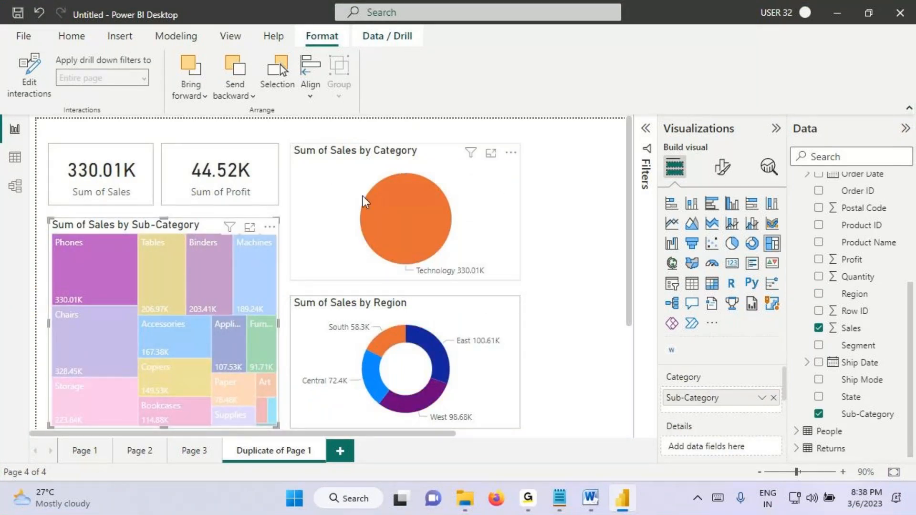
click(124, 280)
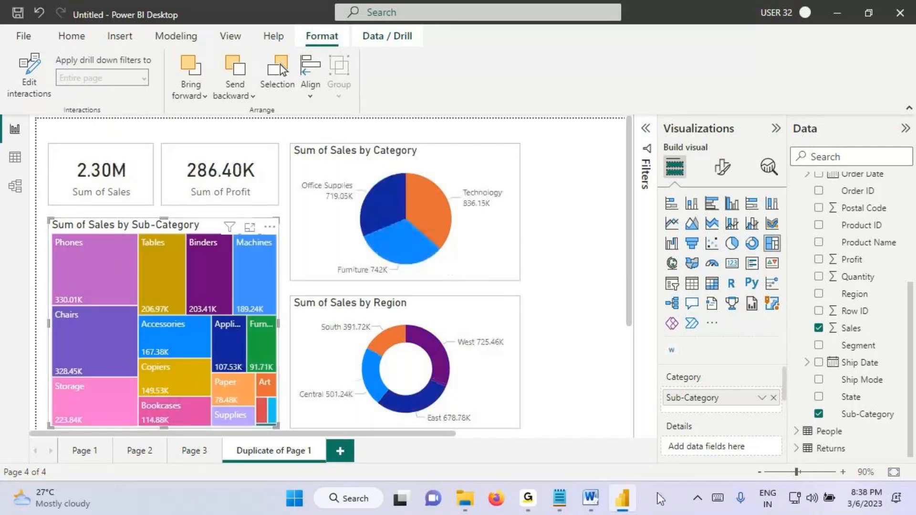
Step: Switch to the Notepad notes, review the lines on changing default interactions and the advantages of visual interactions, and return to Power BI Desktop
key(alt+Tab)
drag(89, 374, 368, 372)
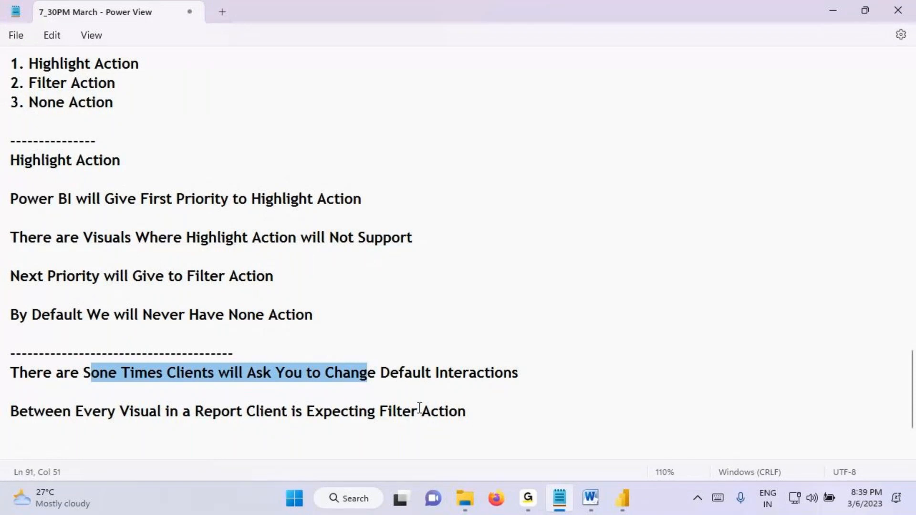
drag(391, 417, 466, 419)
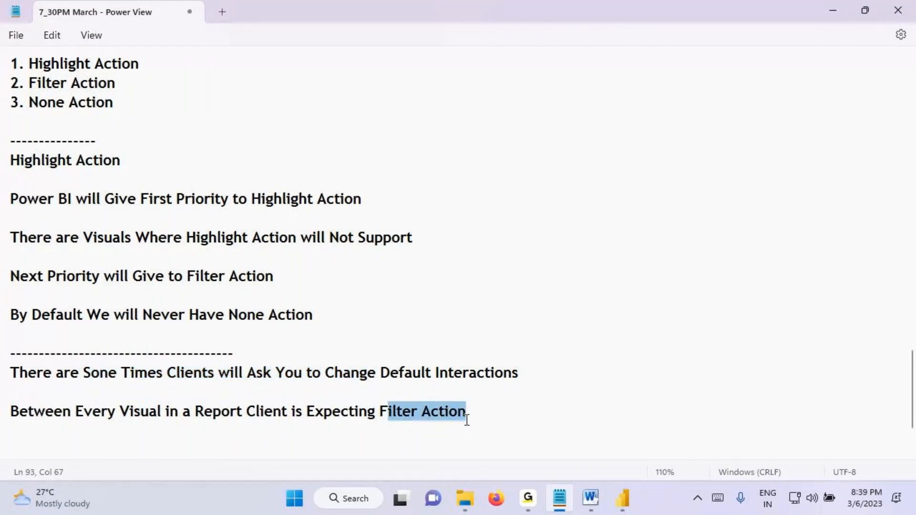
click(623, 499)
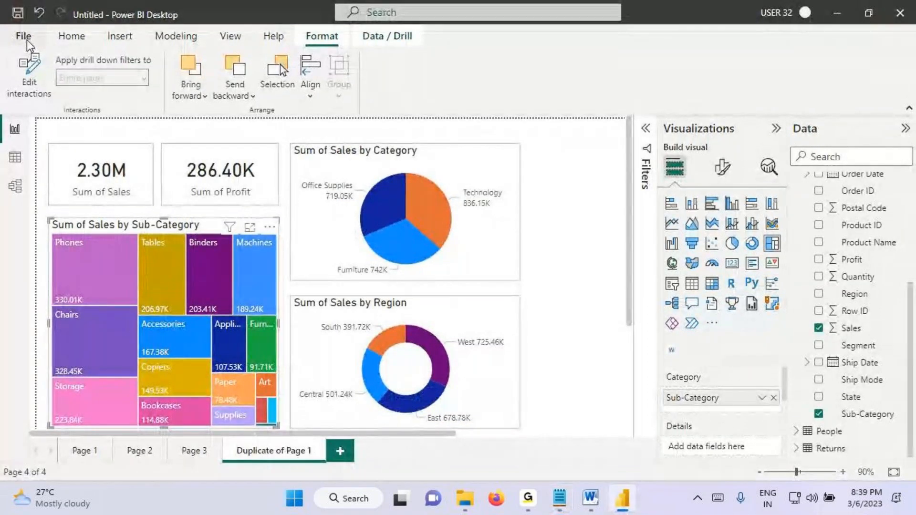
key(alt+Tab)
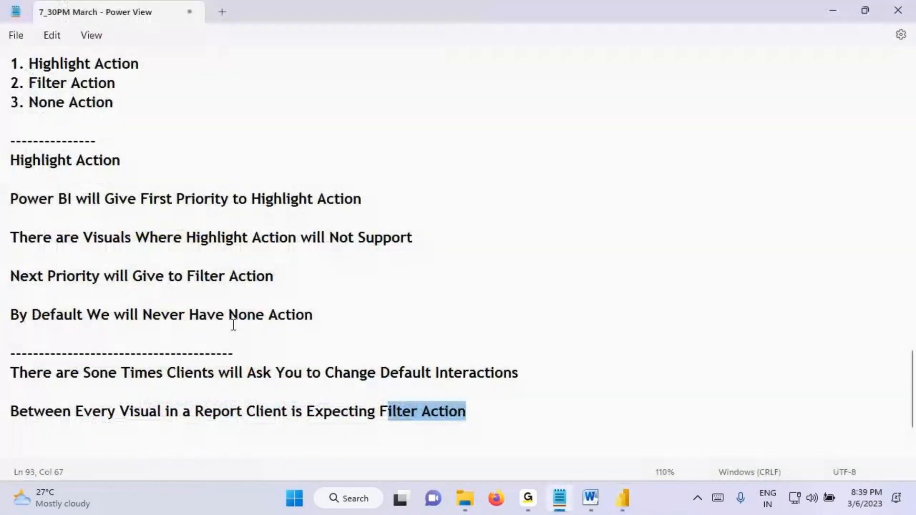
scroll(216, 319, up, 5)
drag(48, 218, 409, 226)
click(622, 499)
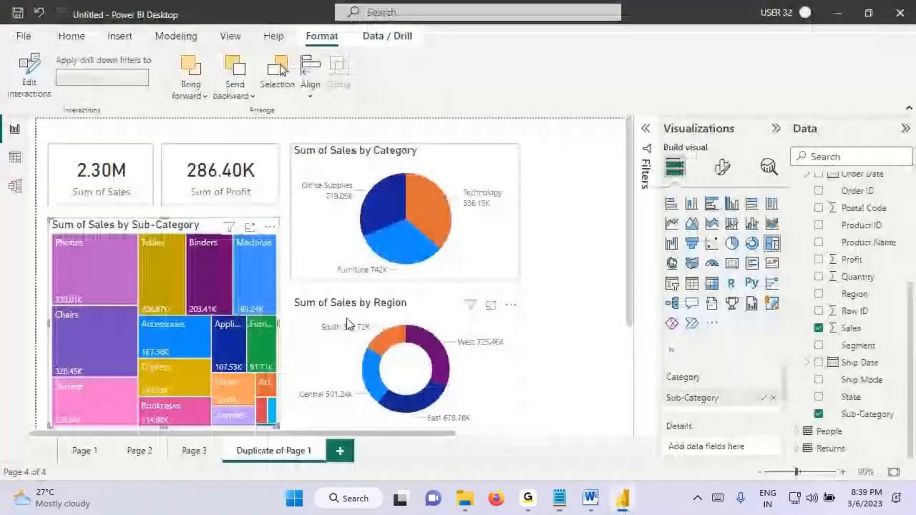
key(ctrl+2)
mouse_move(458, 213)
mouse_down()
mouse_move(492, 213)
mouse_move(456, 203)
mouse_move(502, 242)
mouse_up()
mouse_move(487, 225)
mouse_down()
mouse_move(509, 244)
mouse_move(498, 246)
mouse_up()
drag(497, 134, 430, 188)
drag(446, 151, 489, 203)
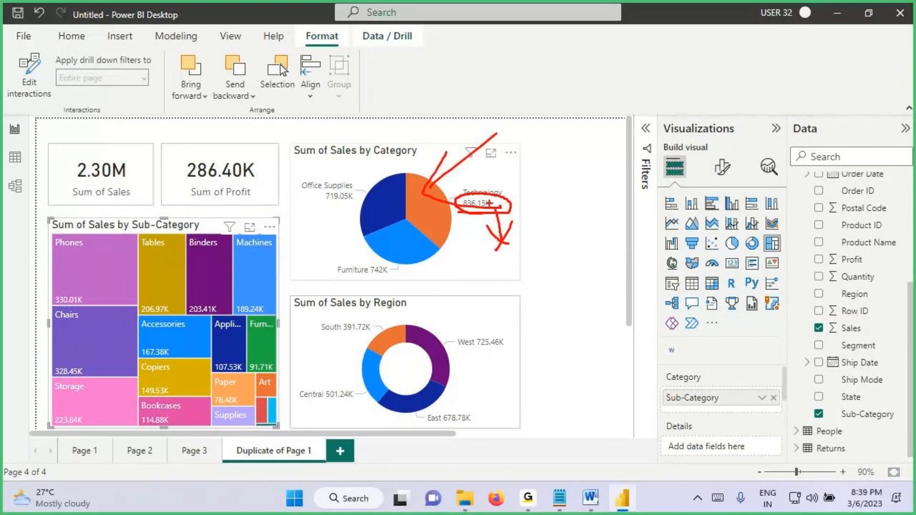
mouse_move(684, 93)
mouse_down()
mouse_move(587, 98)
mouse_move(637, 40)
mouse_up()
mouse_move(631, 90)
mouse_down()
mouse_move(751, 59)
mouse_move(730, 136)
mouse_up()
drag(777, 89, 730, 151)
drag(505, 178, 465, 200)
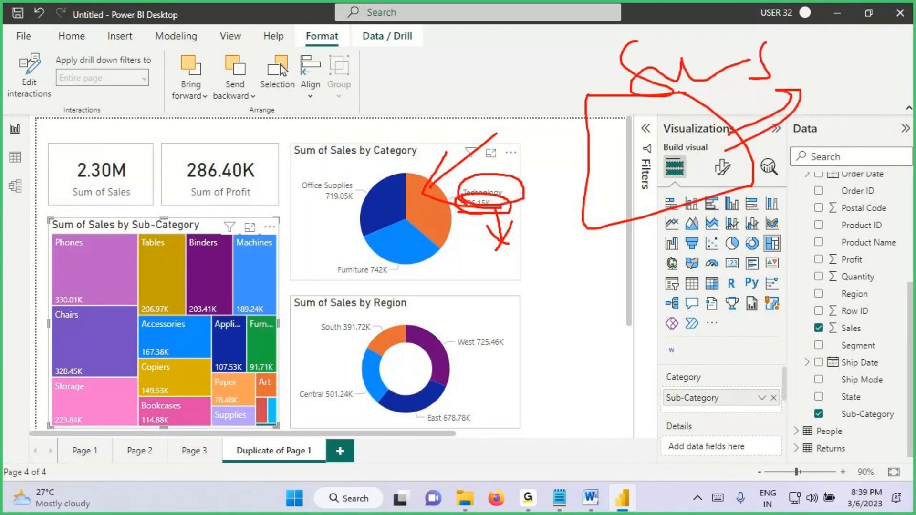
key(Escape)
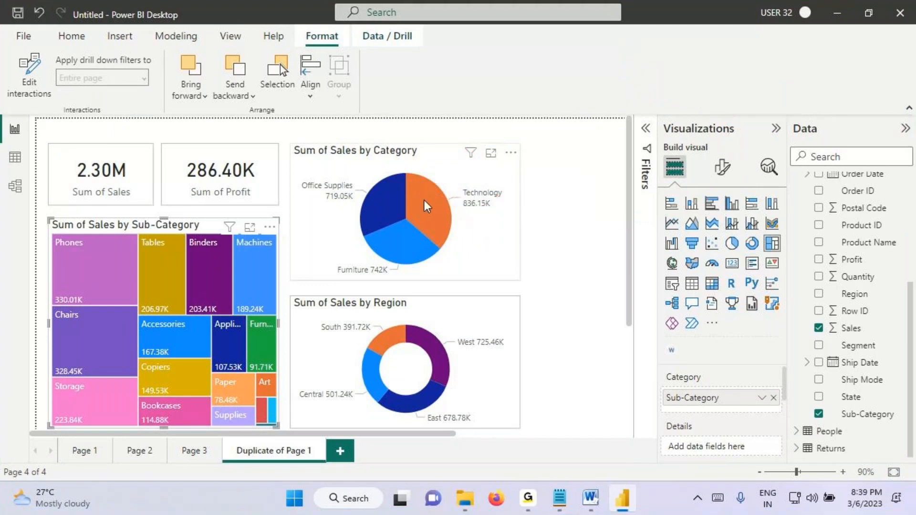
Step: Select Technology in the Category pie and examine how the Sub-Category treemap responds
click(426, 206)
key(ctrl+2)
mouse_move(43, 219)
mouse_down()
mouse_move(194, 373)
mouse_move(290, 424)
mouse_up()
drag(151, 232, 193, 231)
drag(95, 232, 132, 231)
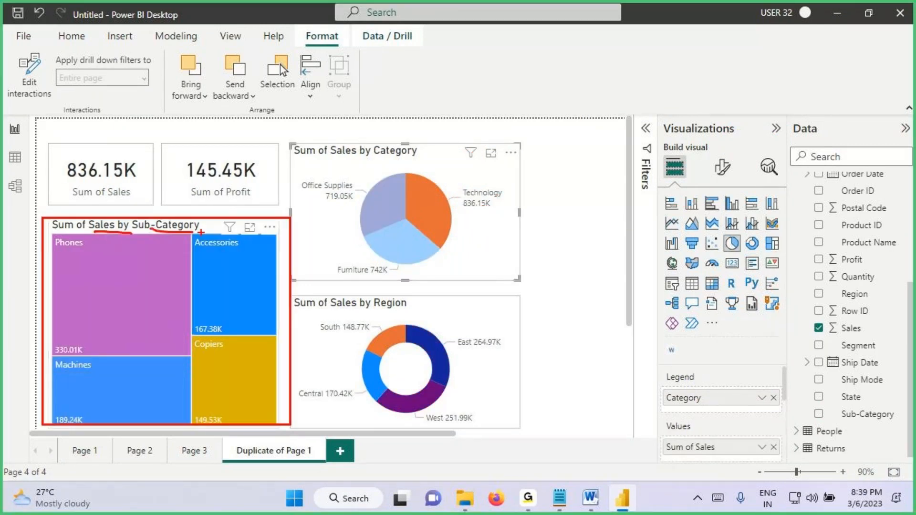
key(Escape)
Step: Check which filters affect the Sub-Category treemap, examine its sub-categories, and clear the Technology selection
mouse_move(230, 227)
key(ctrl+2)
drag(235, 266, 321, 298)
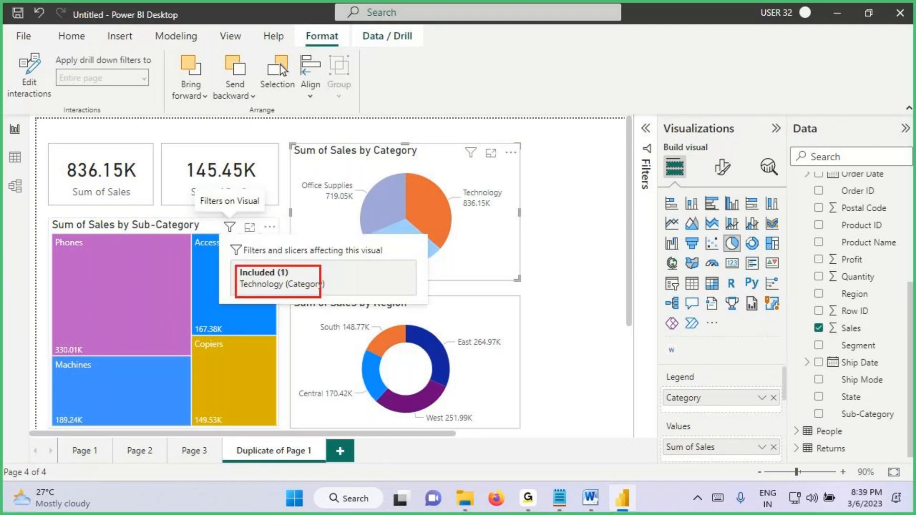
mouse_move(243, 288)
mouse_down()
mouse_move(295, 293)
mouse_move(285, 300)
mouse_up()
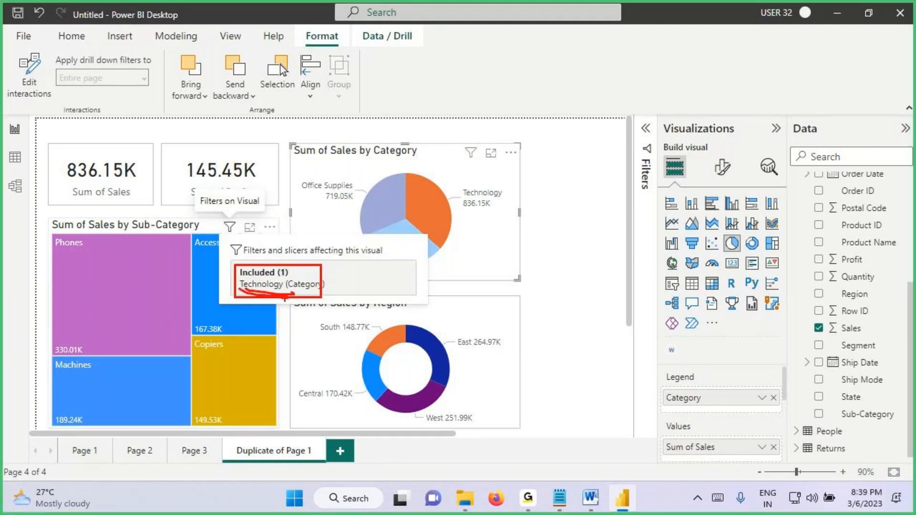
mouse_move(482, 212)
mouse_down()
mouse_move(467, 213)
mouse_move(466, 260)
mouse_move(455, 233)
mouse_move(411, 256)
mouse_up()
drag(54, 356, 126, 363)
drag(185, 335, 226, 343)
drag(188, 428, 230, 424)
drag(70, 429, 145, 426)
key(Escape)
click(458, 266)
Step: Switch to the Notepad notes, review the Visual Interactions section from its definition through its types, and return to Power BI Desktop
click(559, 498)
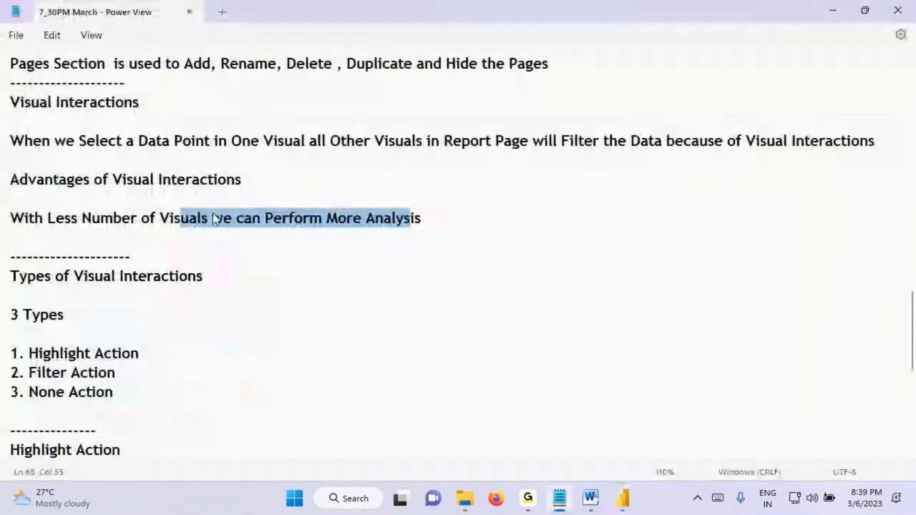
scroll(149, 216, up, 2)
scroll(149, 216, up, 1)
triple_click(46, 224)
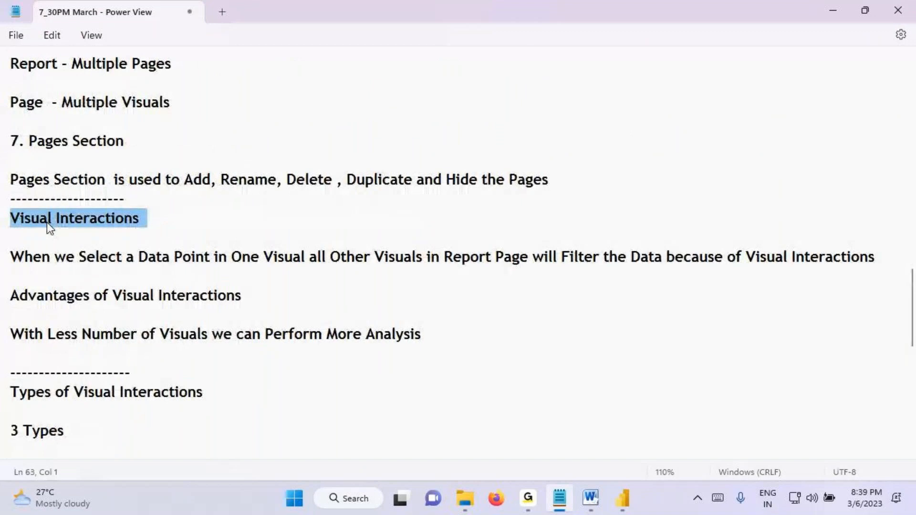
click(58, 222)
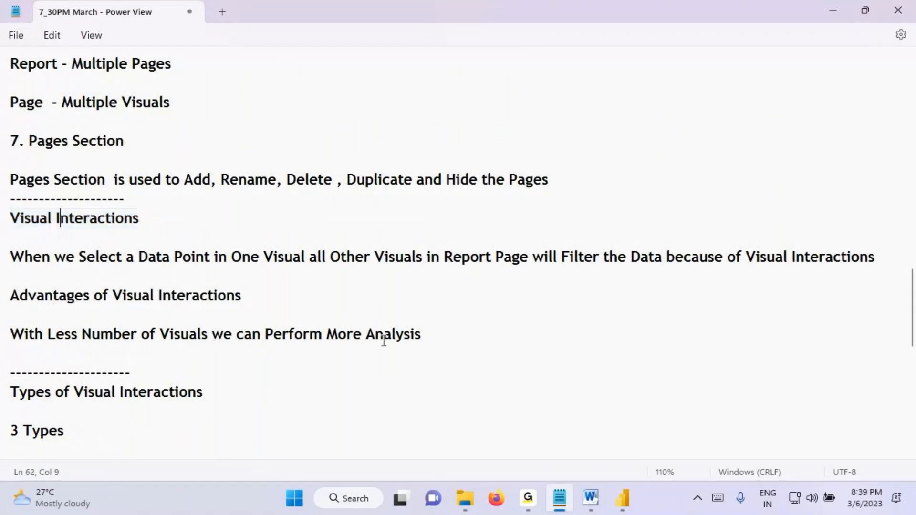
click(623, 499)
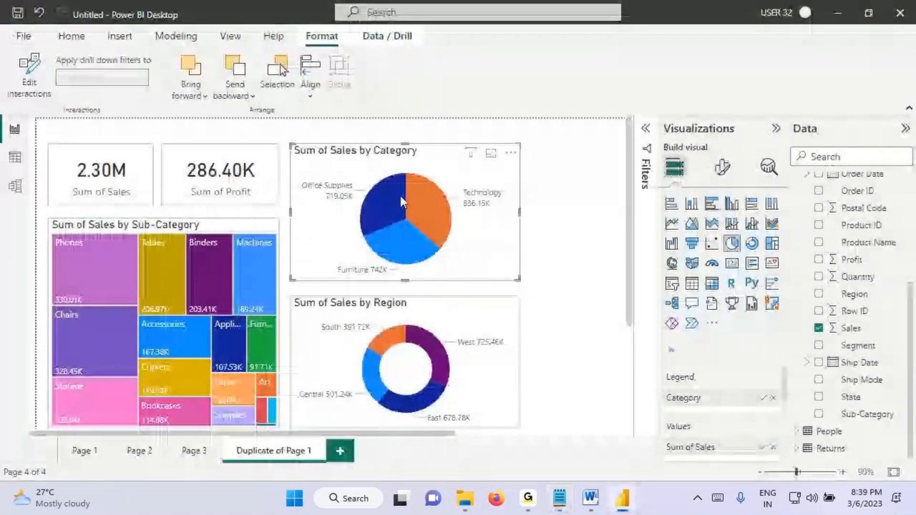
click(559, 498)
drag(31, 217, 190, 250)
scroll(605, 304, up, 2)
drag(622, 291, 144, 42)
scroll(177, 267, down, 7)
scroll(41, 364, down, 4)
drag(55, 249, 517, 437)
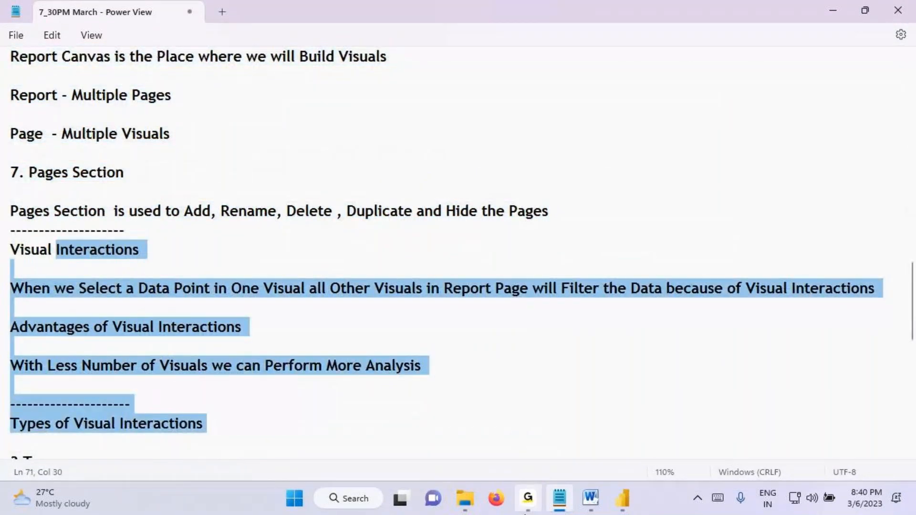
click(526, 507)
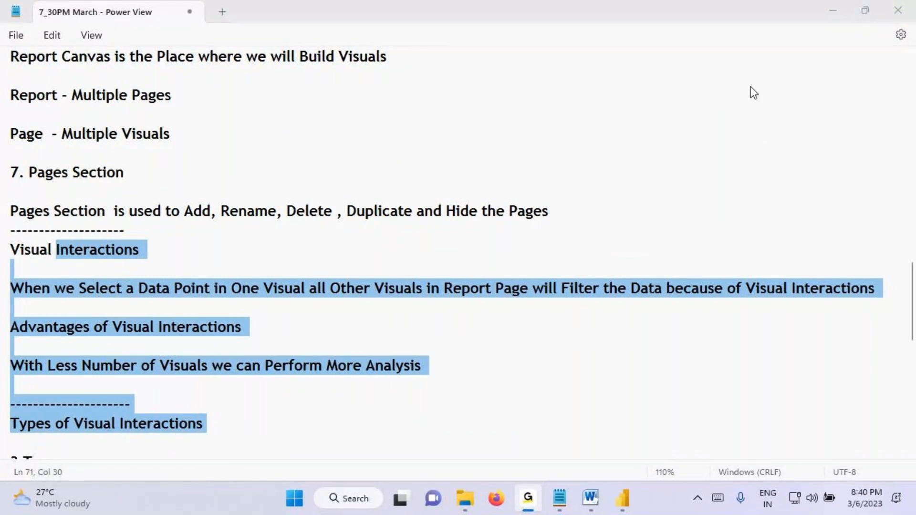
click(622, 498)
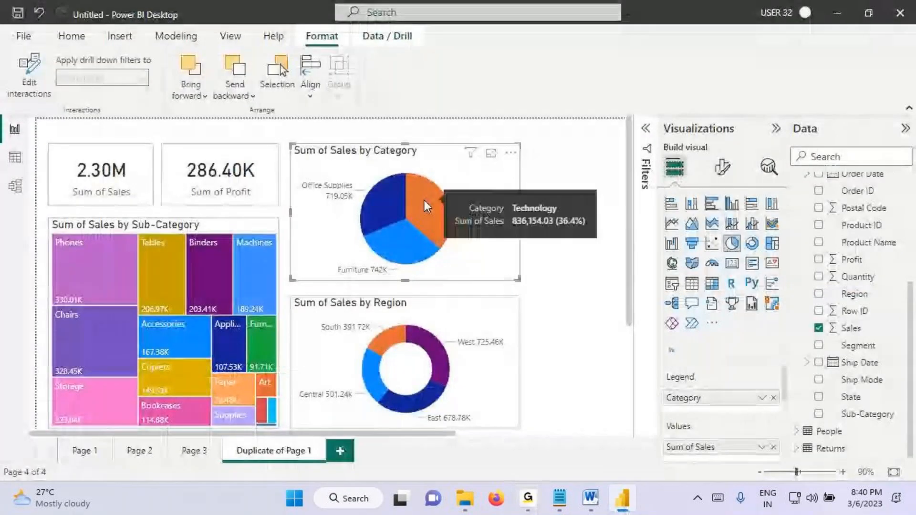
key(ctrl+2)
mouse_move(369, 370)
mouse_down()
mouse_move(421, 370)
mouse_move(425, 403)
mouse_up()
mouse_move(74, 182)
mouse_down()
mouse_move(122, 191)
mouse_move(81, 162)
mouse_up()
mouse_move(248, 154)
mouse_down()
mouse_move(238, 149)
mouse_move(266, 165)
mouse_move(185, 168)
mouse_up()
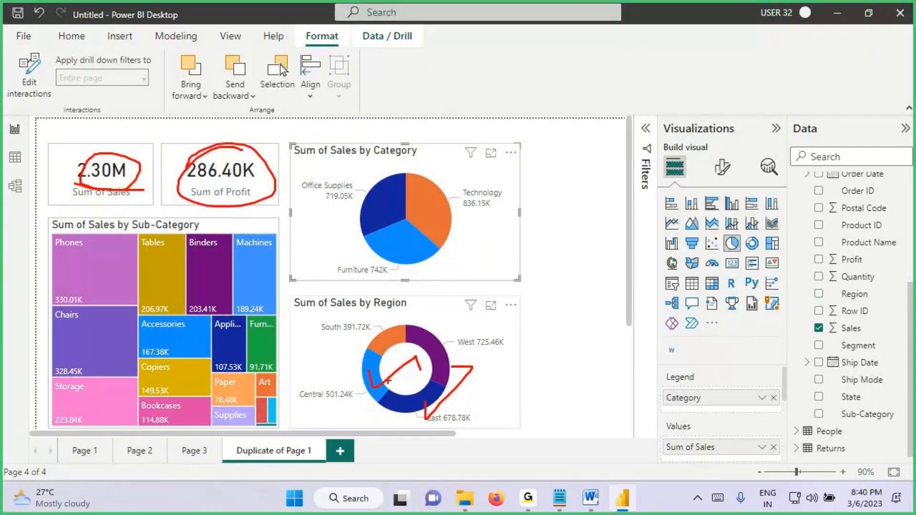
key(Escape)
Step: Compare the sales and profit cards for the Central and East regions using the Region donut, and clear the selection
click(371, 388)
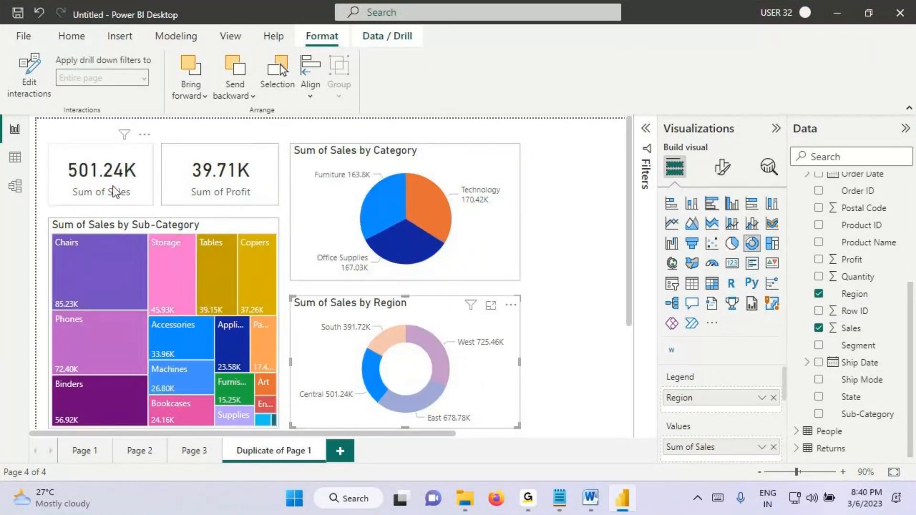
click(411, 407)
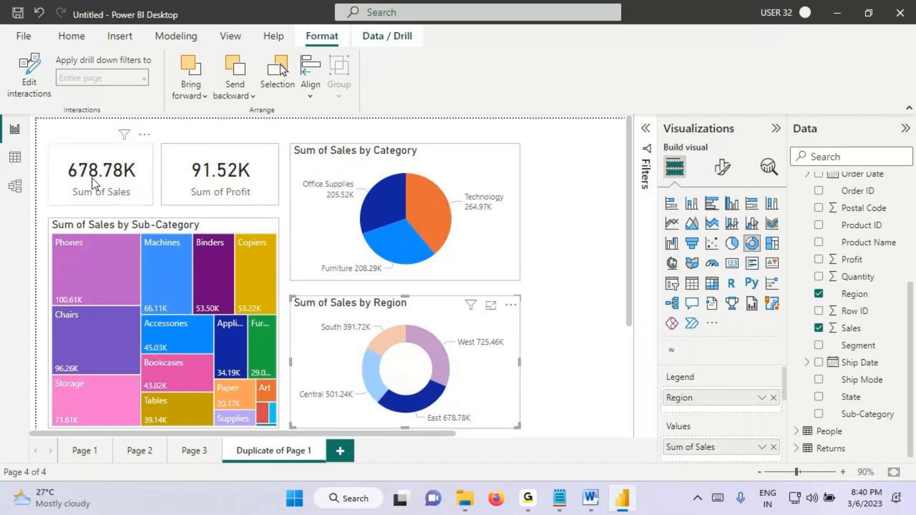
drag(68, 182, 138, 182)
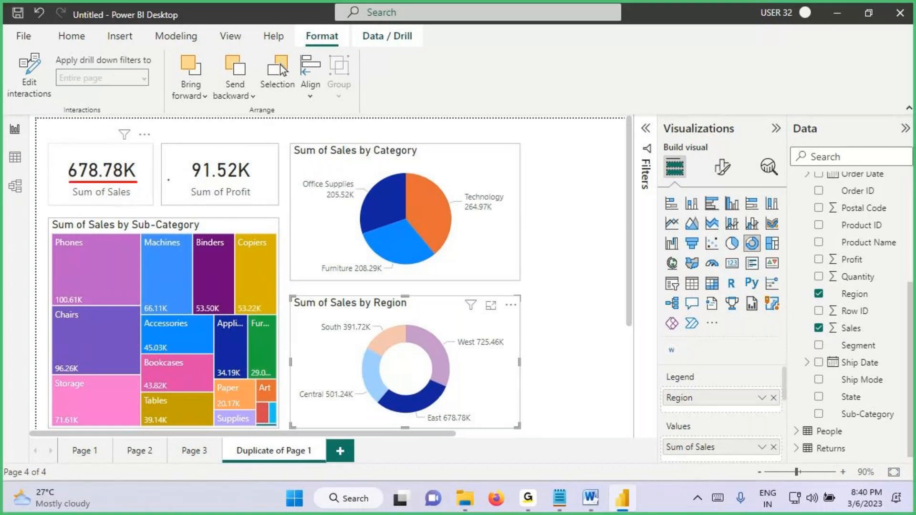
click(370, 393)
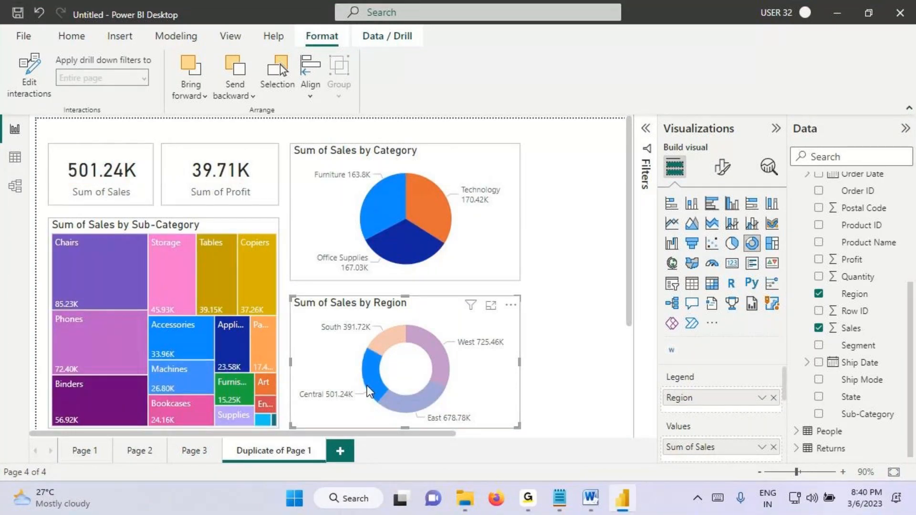
click(368, 389)
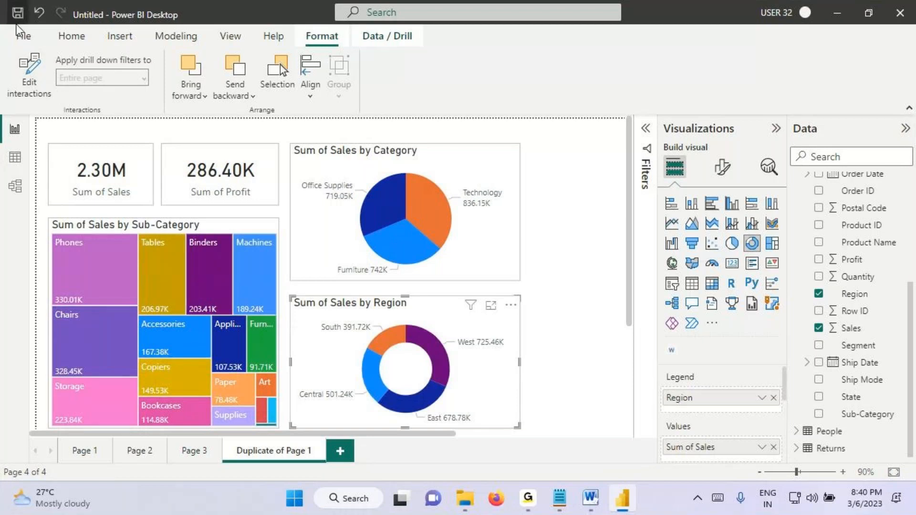
Step: Locate the Publish command and cross-filter the page by Central in the Region donut
click(72, 37)
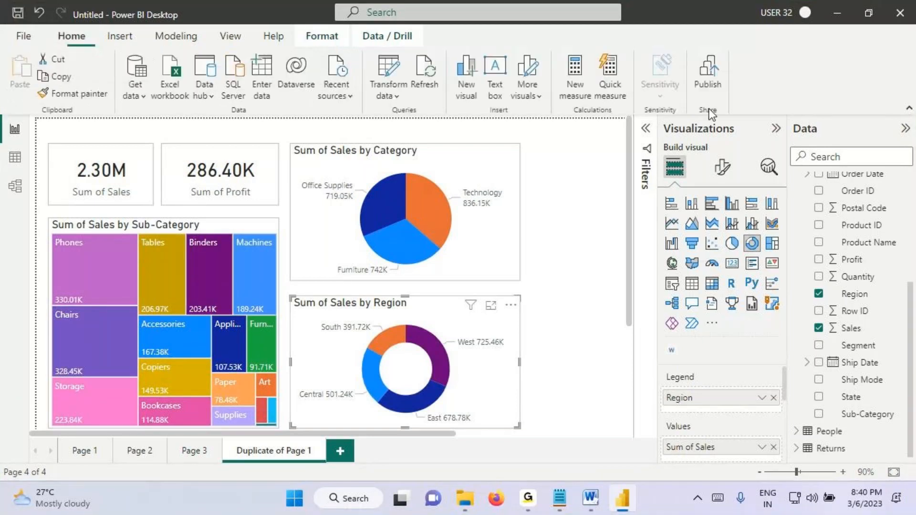
drag(715, 51, 729, 53)
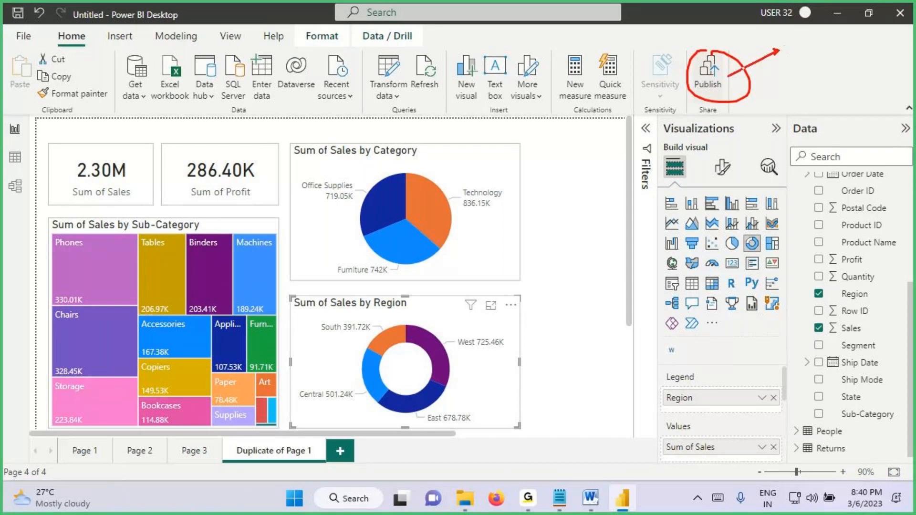
click(369, 383)
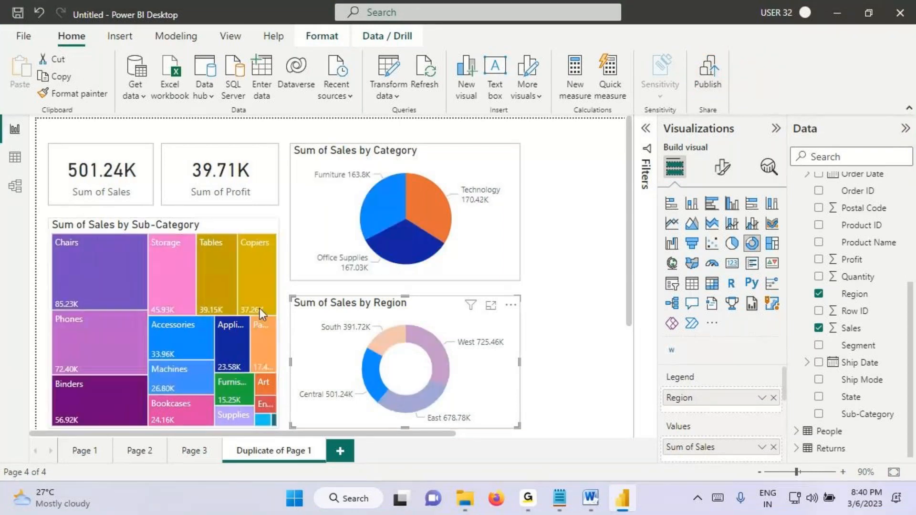
Step: Compare the cards for East, Central and both regions combined in the Region donut, underlining the sales total and both region labels
click(398, 393)
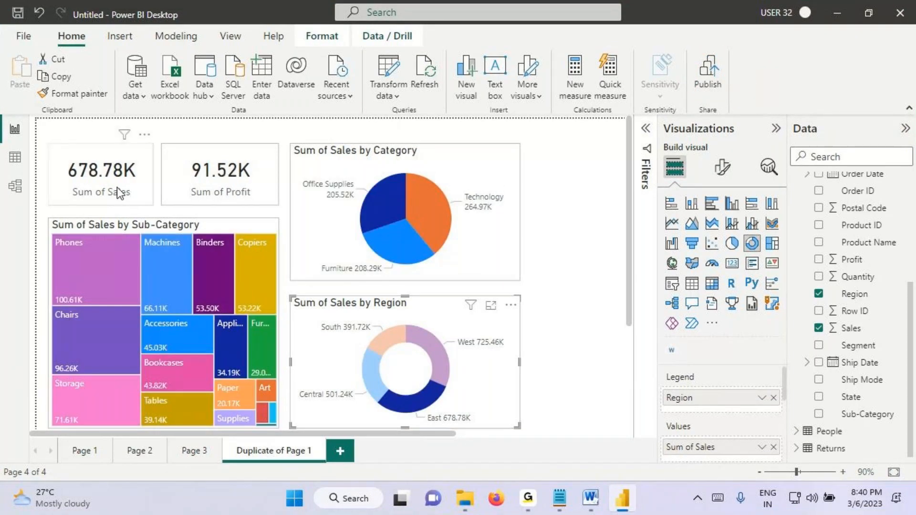
click(370, 377)
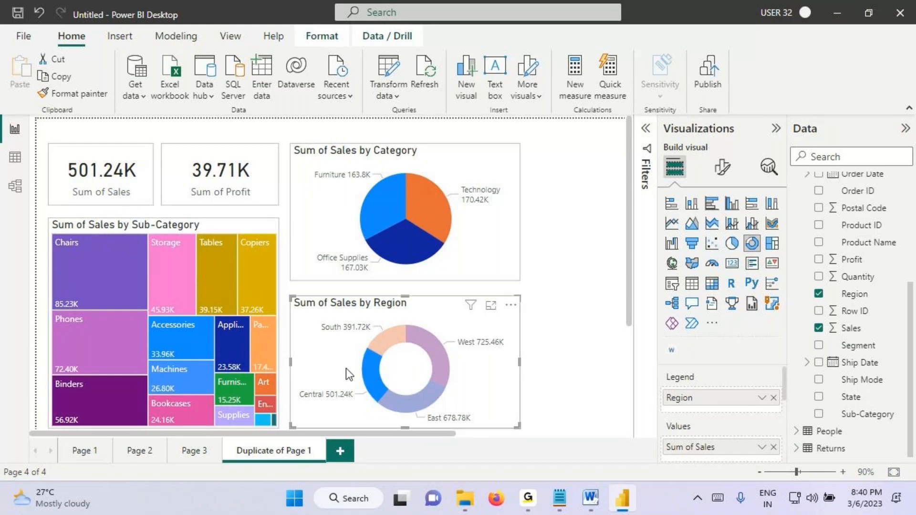
click(416, 407)
key(ctrl+2)
mouse_move(76, 181)
mouse_down()
mouse_move(142, 180)
mouse_move(129, 182)
mouse_up()
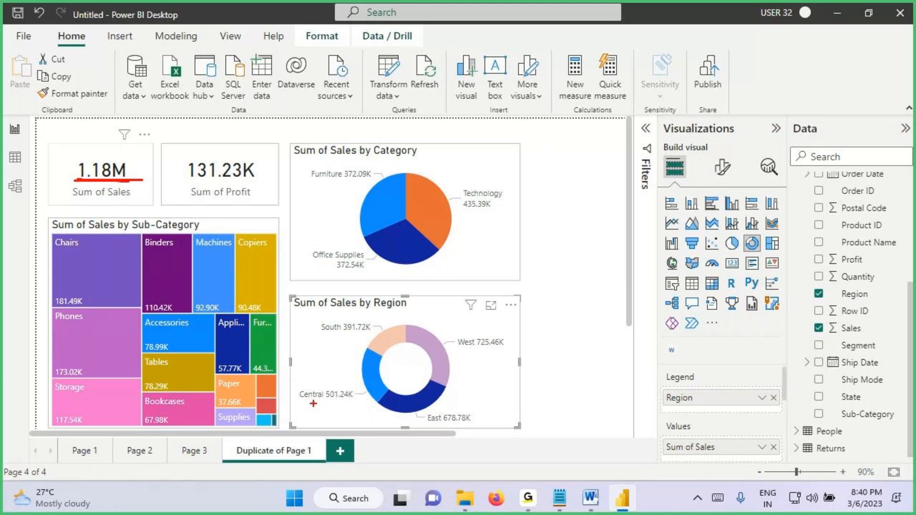
drag(298, 404, 345, 405)
drag(428, 429, 496, 425)
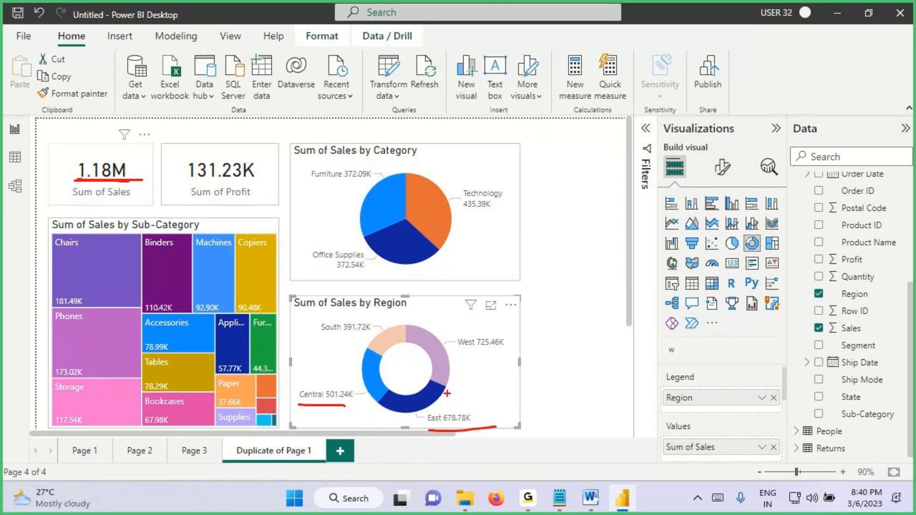
key(Escape)
Step: Alternate the Region donut between single-region and combined Central and East selections, comparing the sales and profit cards
click(391, 405)
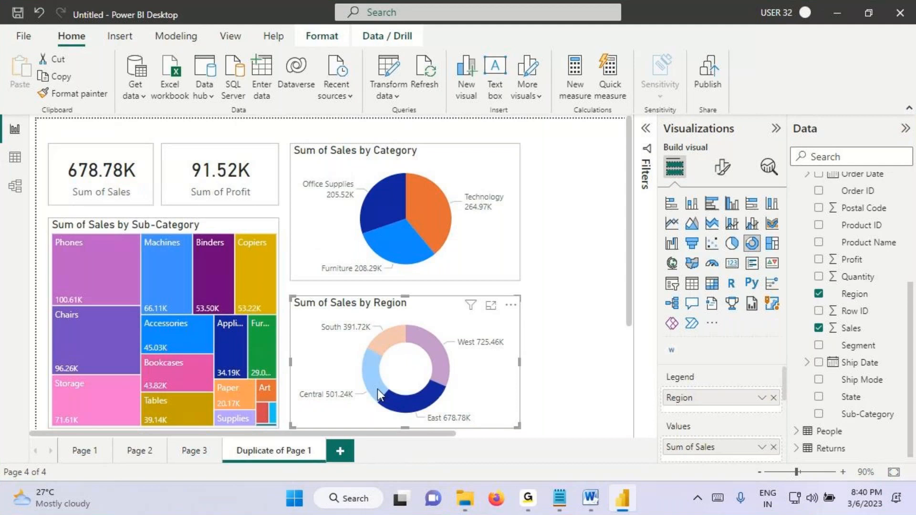
click(363, 380)
click(411, 405)
click(371, 382)
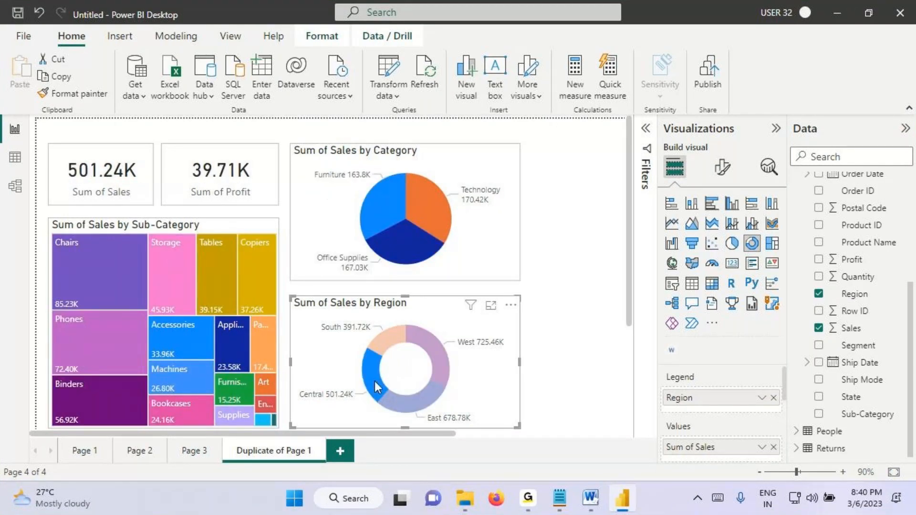
ctrl+click(416, 402)
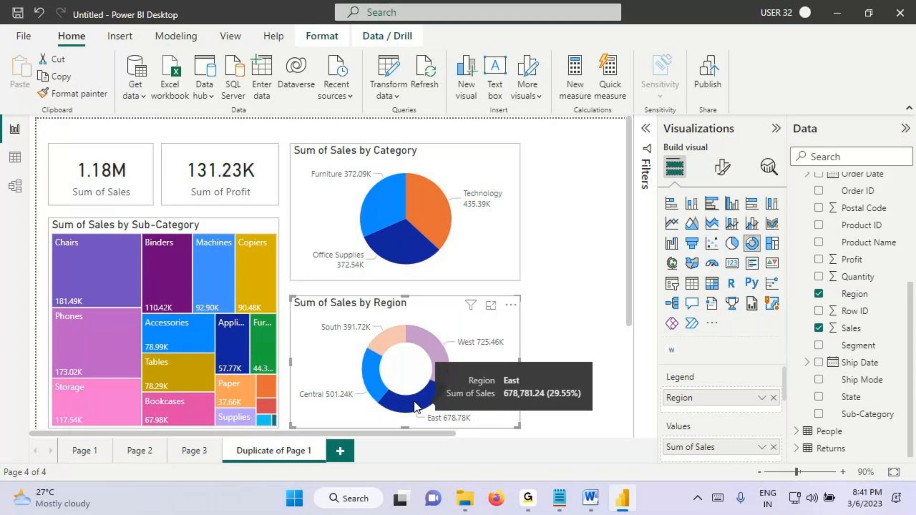
click(373, 391)
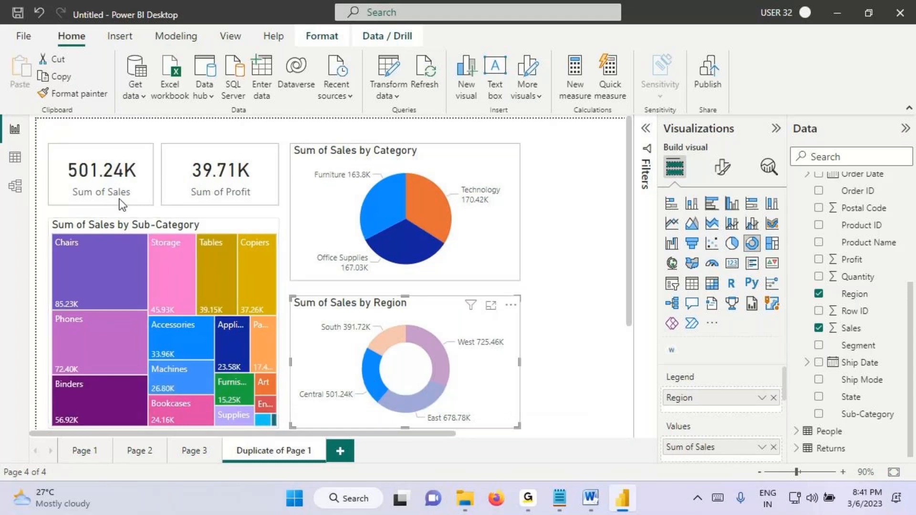
ctrl+click(403, 401)
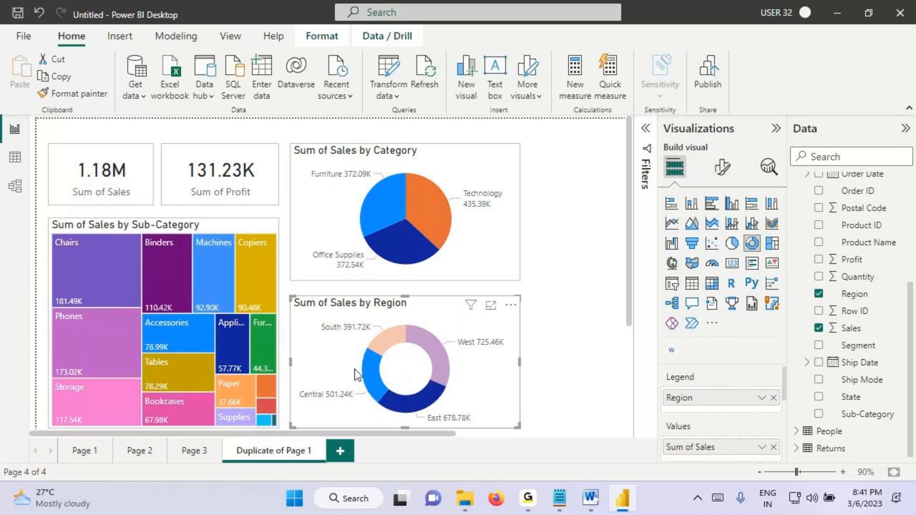
Step: Filter the page by Central alone and draw temporary check marks on the Central, East and Technology slices
click(377, 383)
key(ctrl+2)
drag(365, 375, 401, 358)
drag(405, 392, 438, 391)
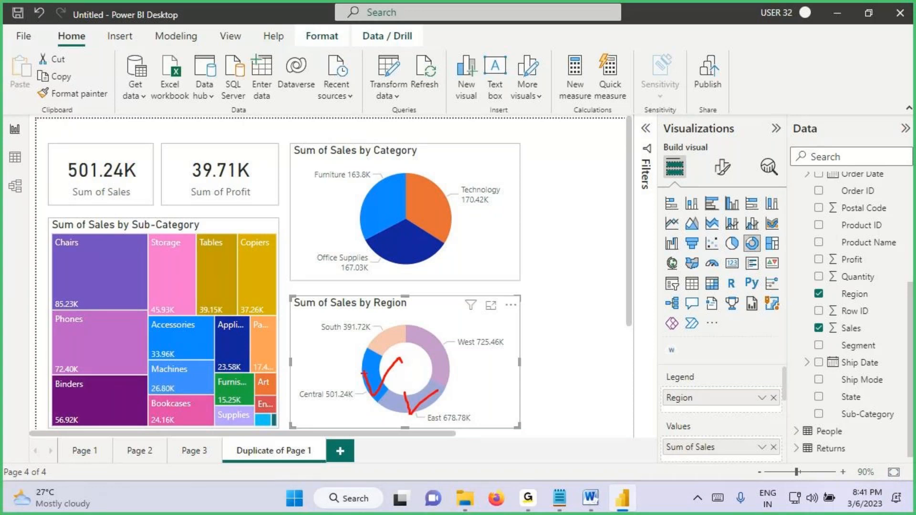
drag(432, 192, 472, 169)
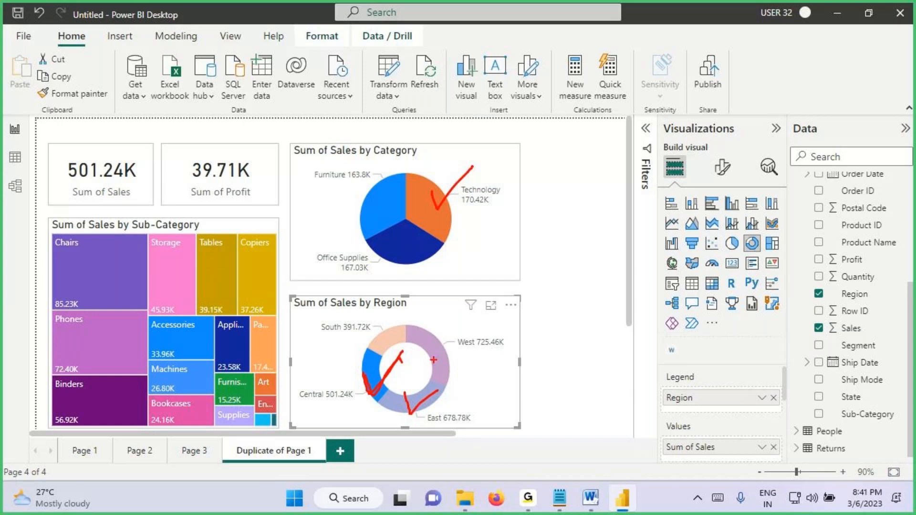
key(Escape)
Step: Clear the Central selection and draw temporary check marks on the Central and Technology slices
click(371, 387)
key(ctrl+2)
drag(347, 371, 404, 320)
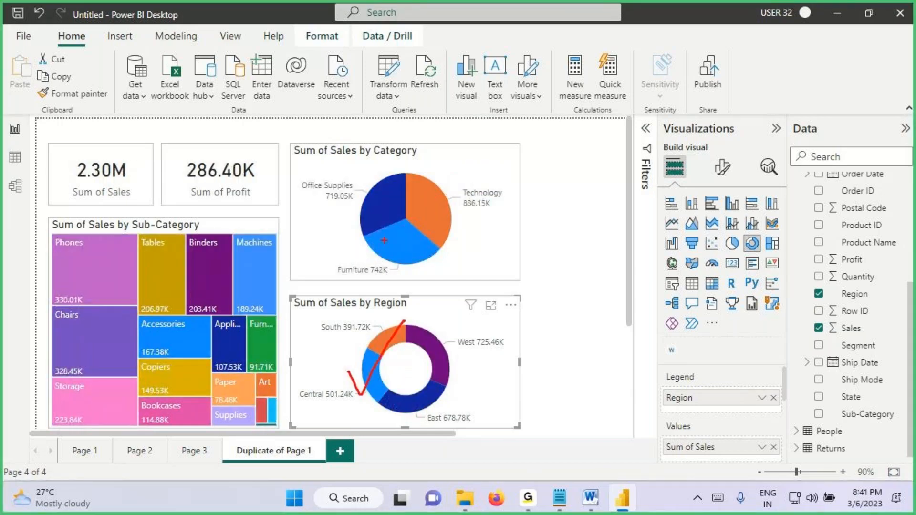
drag(435, 195, 538, 151)
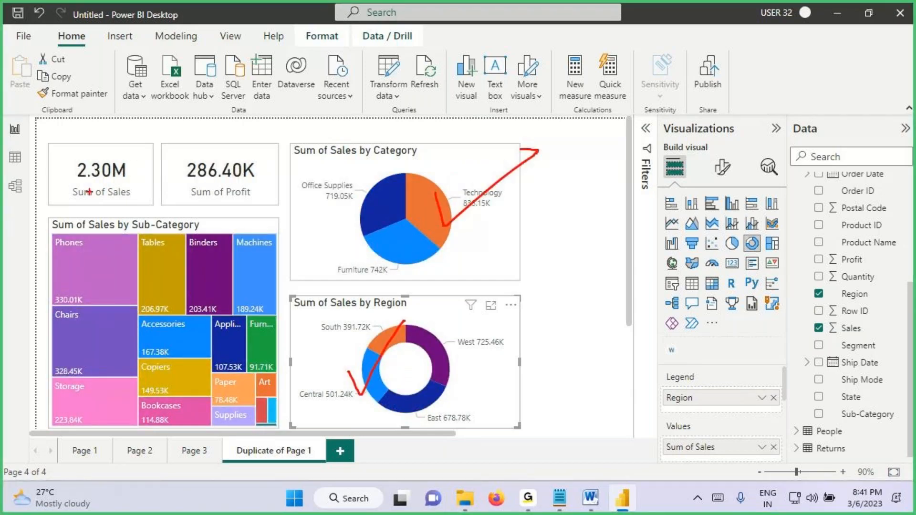
key(Escape)
Step: Cross-filter the page by Central and Technology together, and inspect and underline the filters affecting the Sum of Sales card
click(370, 379)
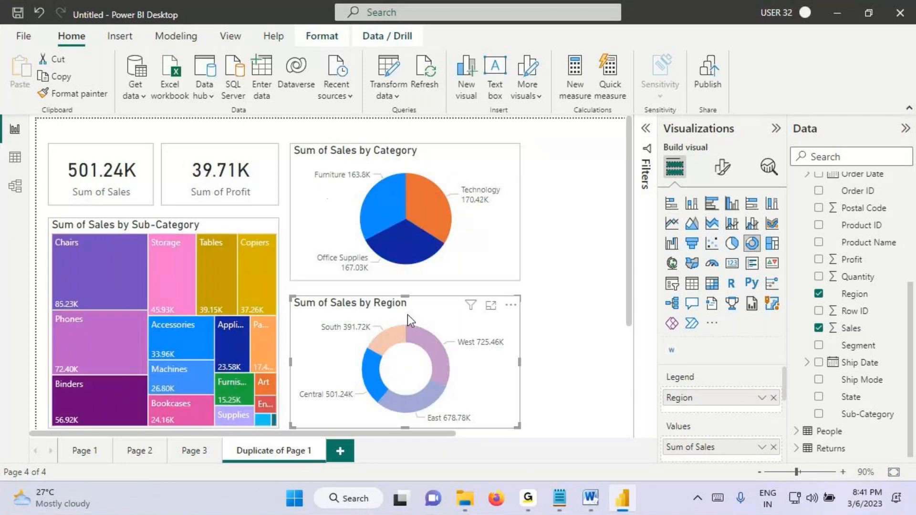
click(428, 205)
mouse_move(126, 140)
key(ctrl+2)
drag(142, 198, 193, 198)
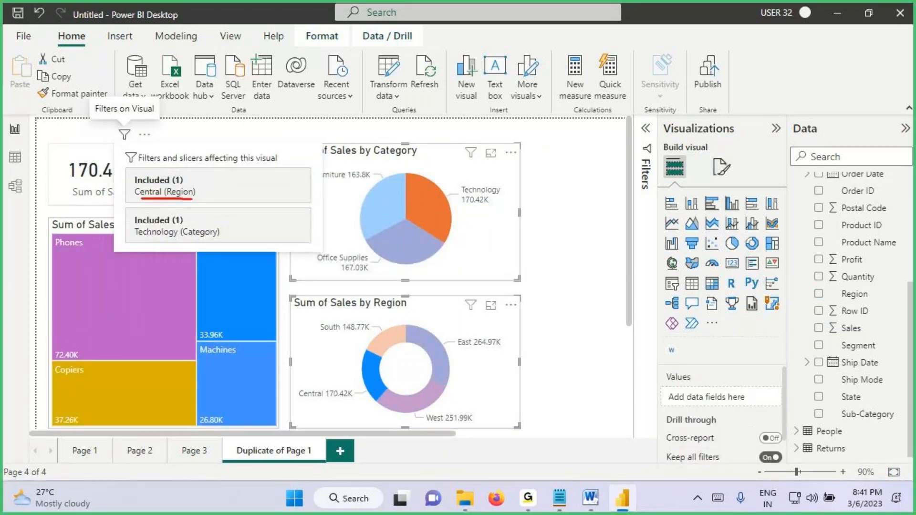
drag(147, 240, 221, 238)
key(Escape)
Step: Highlight the matching sales values on the card, Central and Technology labels, circle the Sum of Profit card, and remove the annotations
click(81, 184)
key(ctrl+2)
drag(78, 175, 137, 175)
drag(286, 402, 370, 402)
drag(459, 209, 533, 211)
mouse_move(78, 179)
mouse_down()
mouse_move(71, 135)
mouse_move(91, 166)
mouse_up()
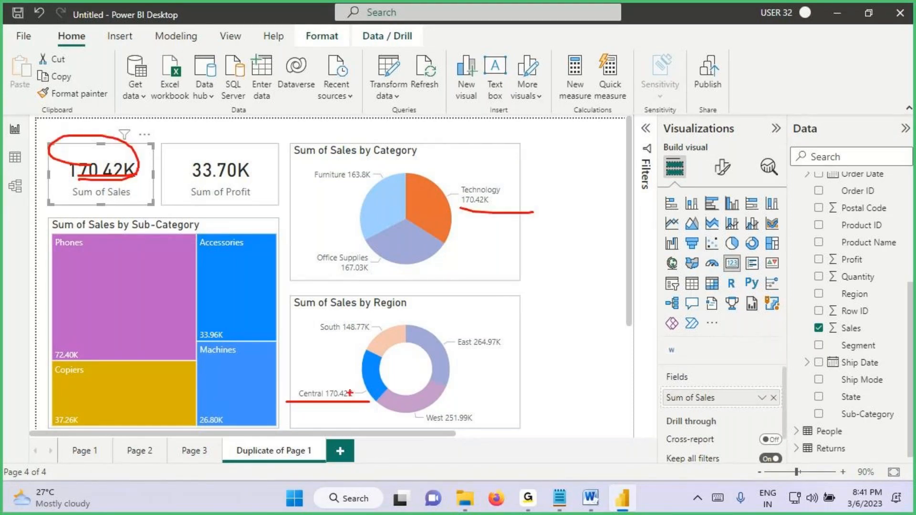
mouse_move(298, 397)
mouse_down()
mouse_move(382, 400)
mouse_move(382, 384)
mouse_up()
drag(453, 210, 520, 216)
mouse_move(186, 167)
mouse_down()
mouse_move(242, 161)
mouse_move(239, 146)
mouse_move(223, 144)
mouse_up()
drag(221, 107, 218, 146)
mouse_move(208, 130)
mouse_down()
mouse_move(220, 150)
mouse_move(209, 163)
mouse_up()
drag(266, 125, 261, 152)
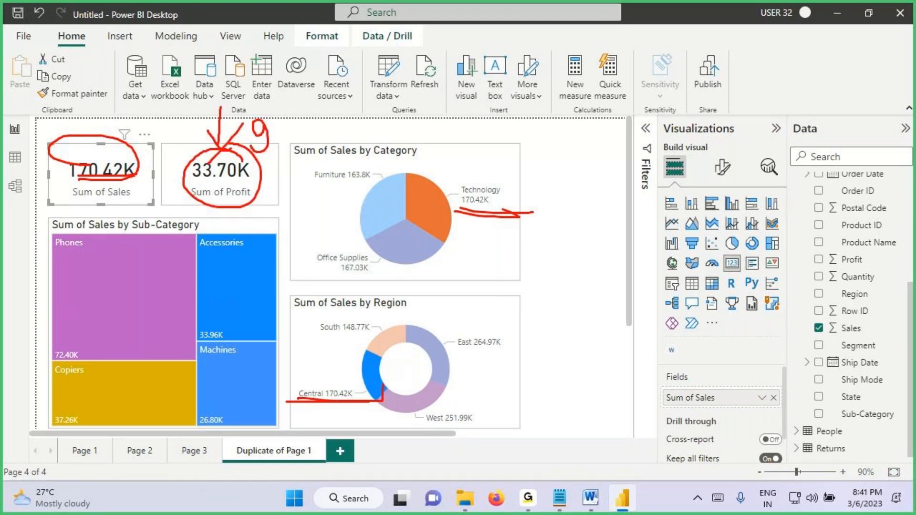
key(Escape)
Step: Clear the Central and Technology selections, highlight the Visual Interactions heading in the Notepad notes, and return to Power BI Desktop
click(377, 377)
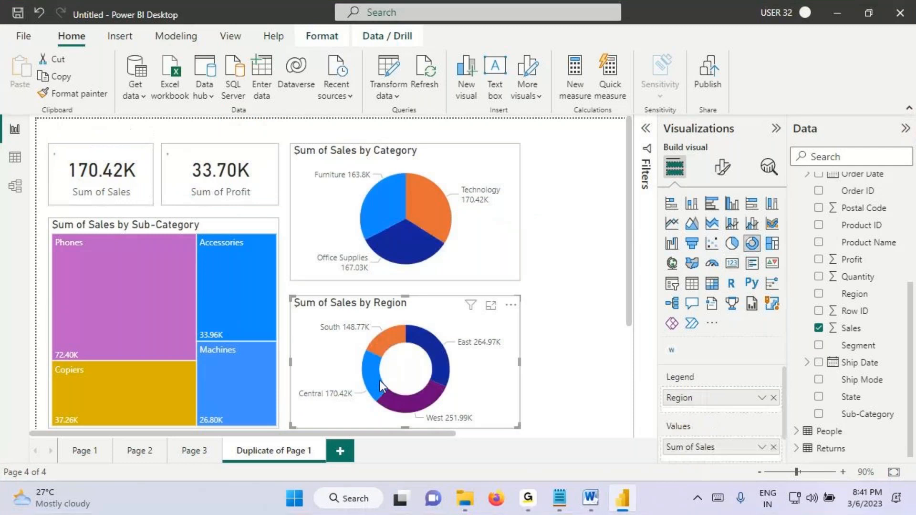
click(379, 381)
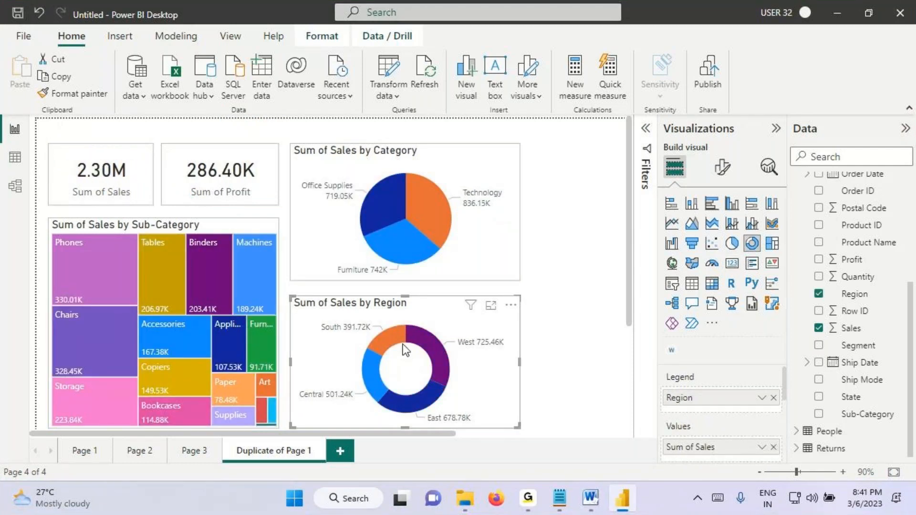
click(559, 498)
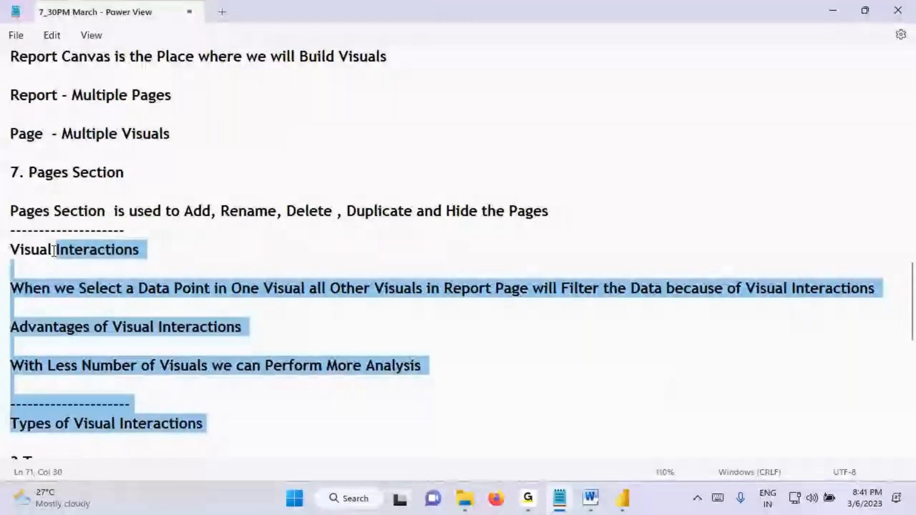
click(34, 250)
triple_click(33, 250)
key(alt+Tab)
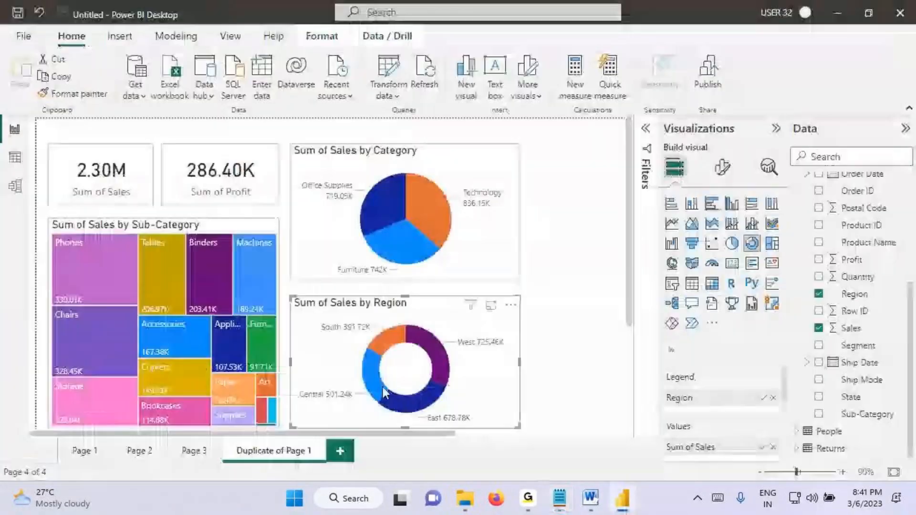
Step: Cross-filter the page by Central and by Technology within it, check the cards, and clear both selections
click(371, 379)
ctrl+click(378, 403)
click(377, 391)
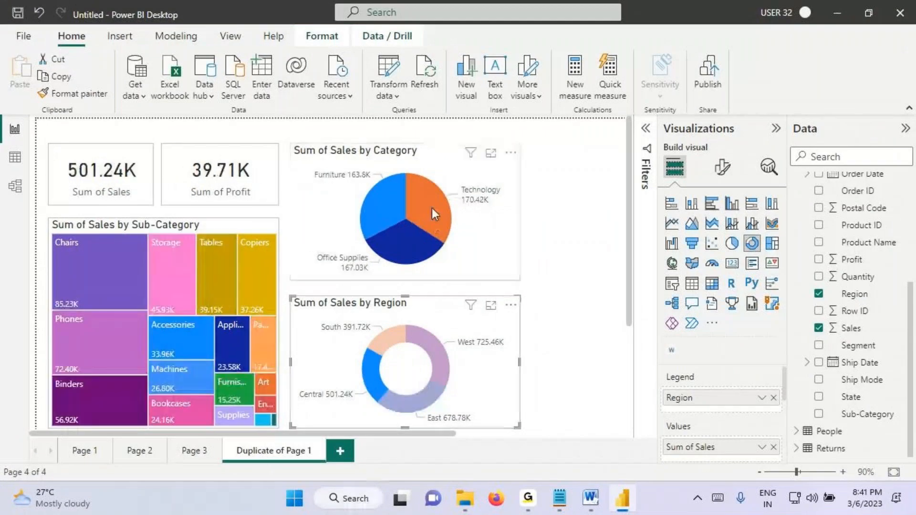
ctrl+click(431, 208)
click(425, 200)
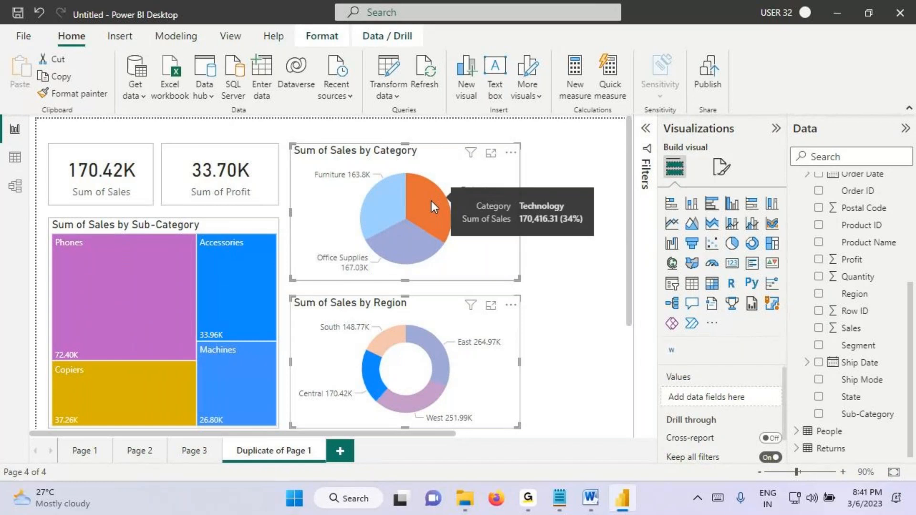
click(376, 372)
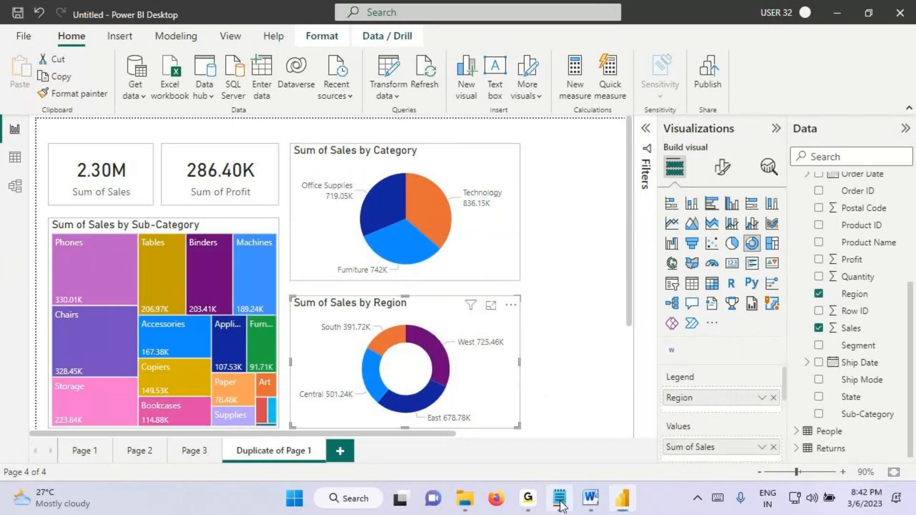
Step: Switch to the Notepad notes and add a dashed divider and the heading "Class 2" at the end
click(559, 497)
click(121, 240)
scroll(138, 330, down, 5)
scroll(139, 330, down, 4)
click(127, 357)
text(-------------)
key(Return)
text(Class 2)
key(Return)
key(Return)
Step: Write "Filters in Power View" under the Class 2 heading, save the notes, and return to Power BI Desktop
text(Filt)
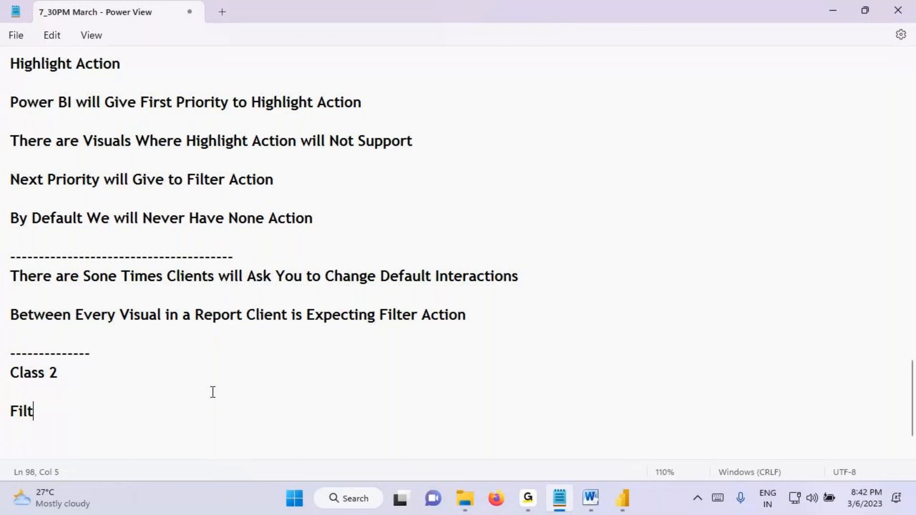
text(ers in Pow)
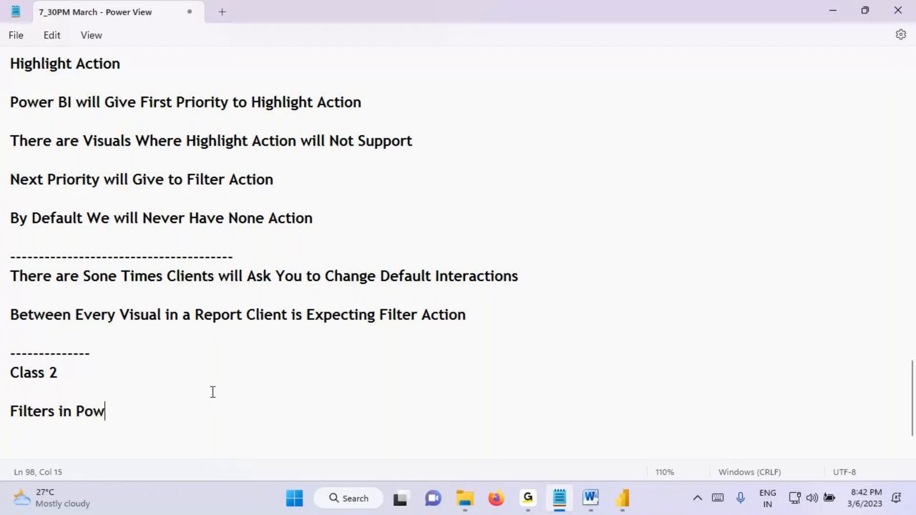
text(er View)
key(ctrl+s)
drag(62, 411, 246, 418)
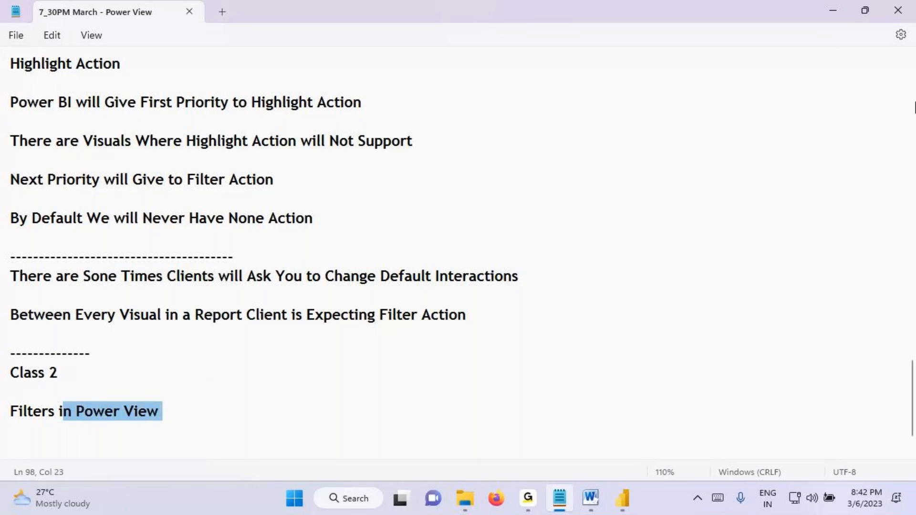
click(622, 498)
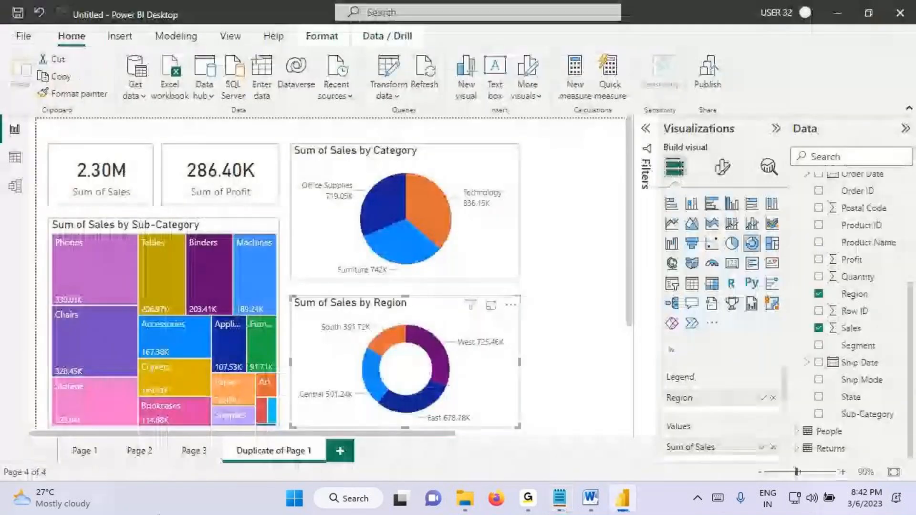